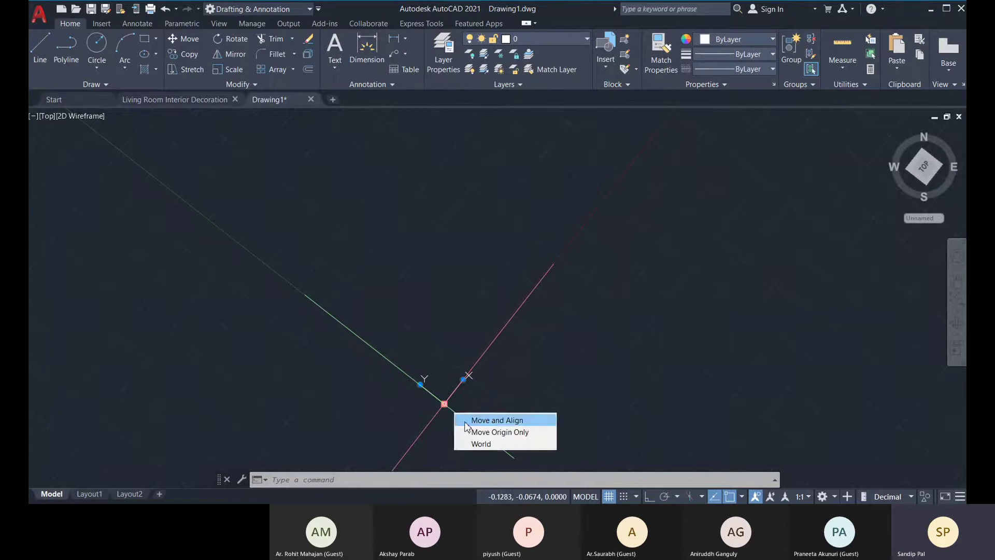
Step: Abandon the Move and Align operation on the UCS icon and reset the rotated UCS to World
click(465, 421)
key(Escape)
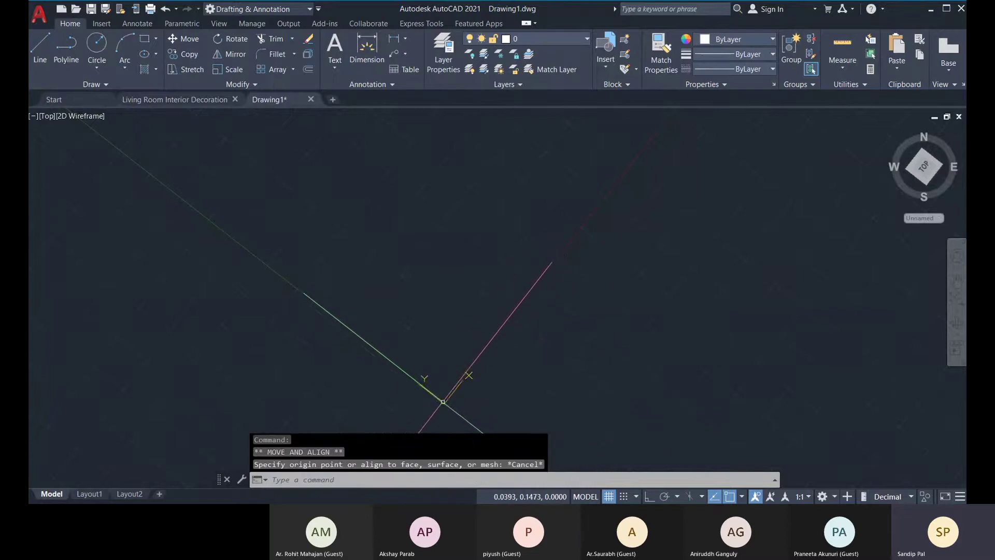
click(444, 403)
mouse_move(444, 403)
click(469, 446)
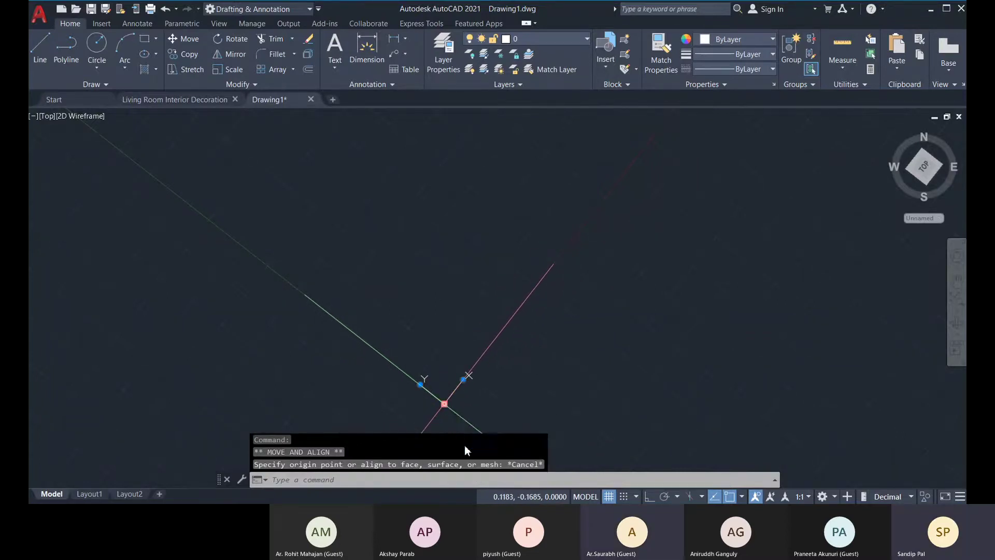
middle_drag(408, 361, 451, 313)
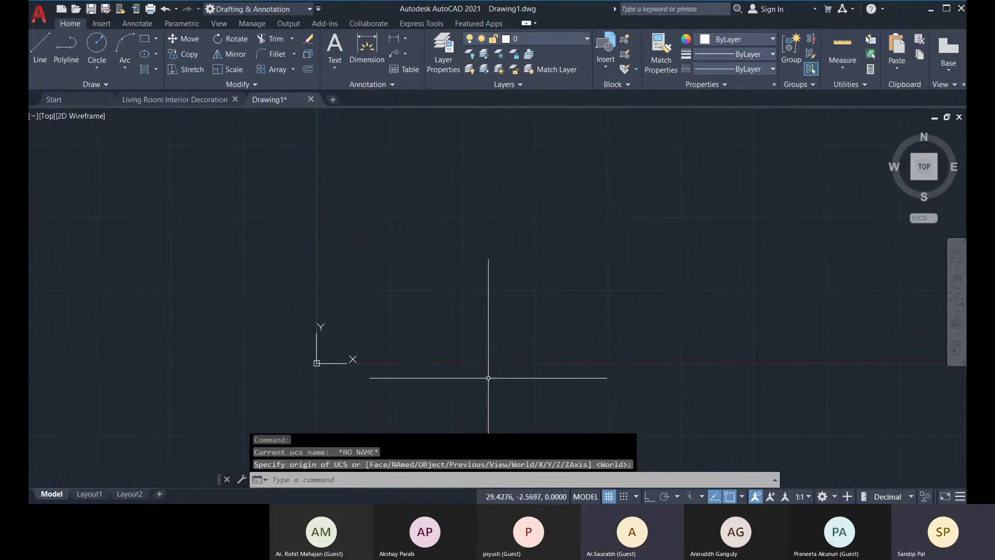
middle_drag(468, 207, 464, 215)
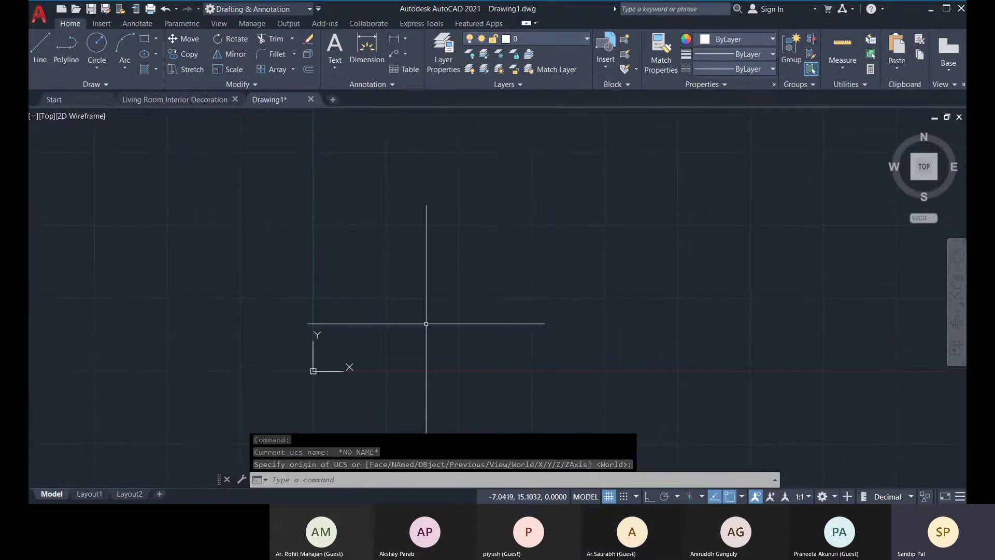
middle_drag(371, 234, 370, 239)
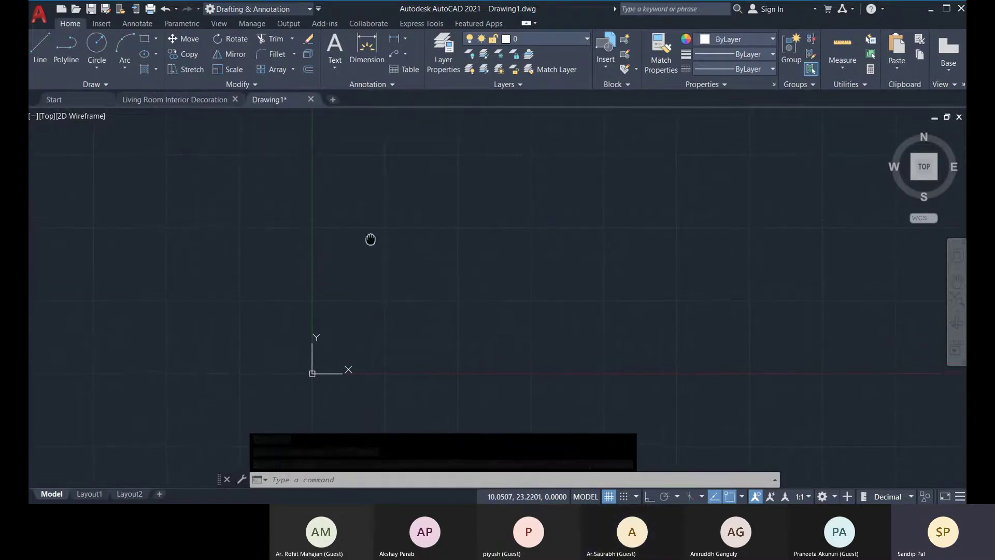
Step: Start a polyline in the empty drawing area to the right of the origin, above the X axis
click(37, 43)
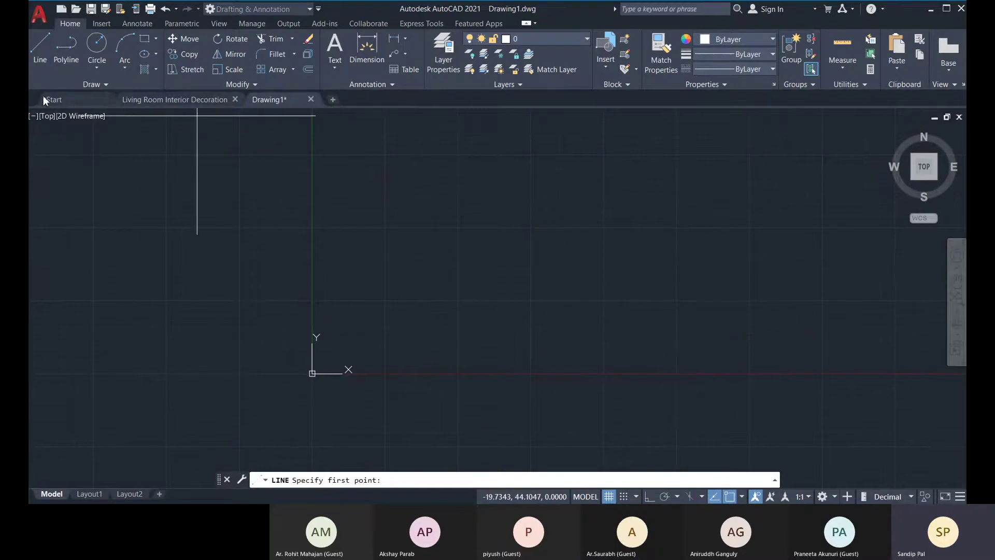
click(67, 62)
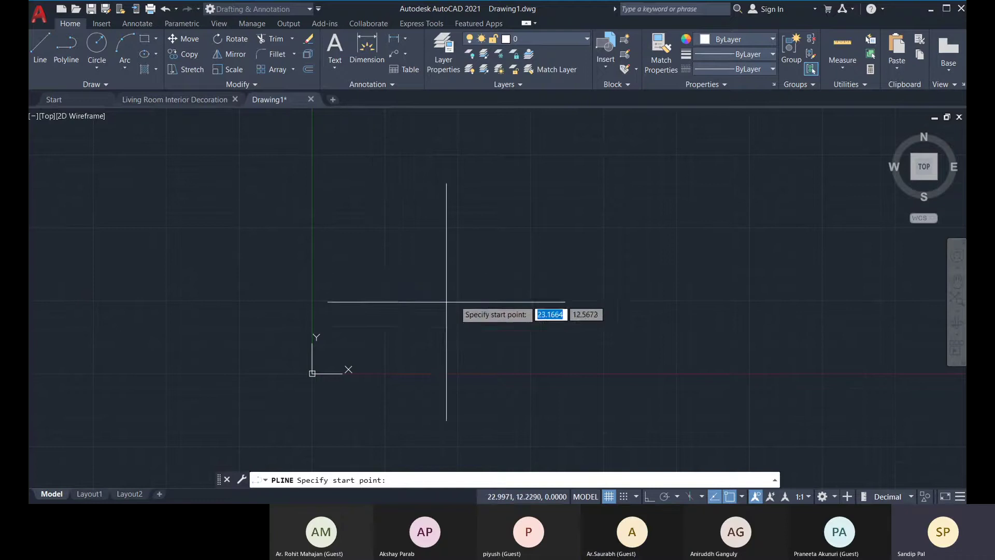
click(667, 300)
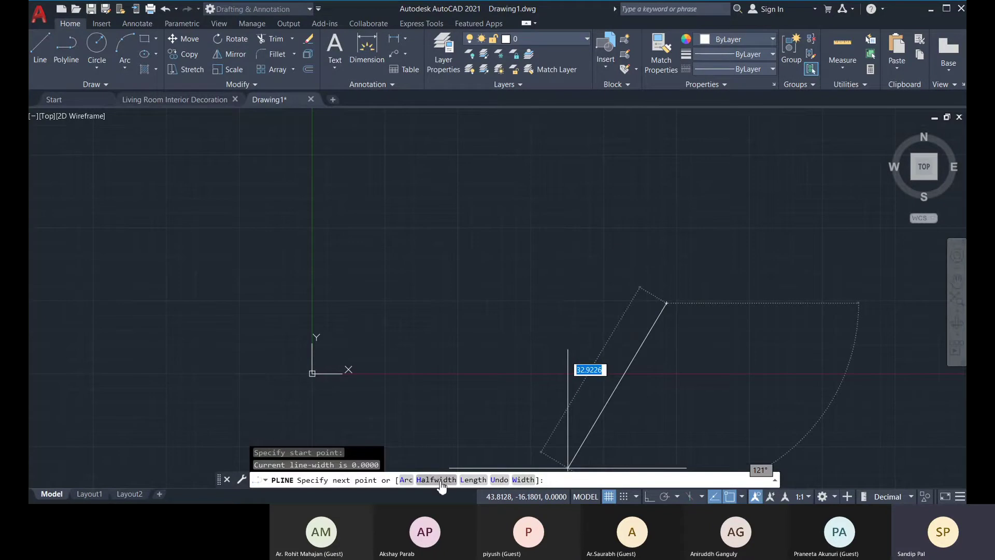
Step: Set the polyline's starting and ending width to 50
click(523, 480)
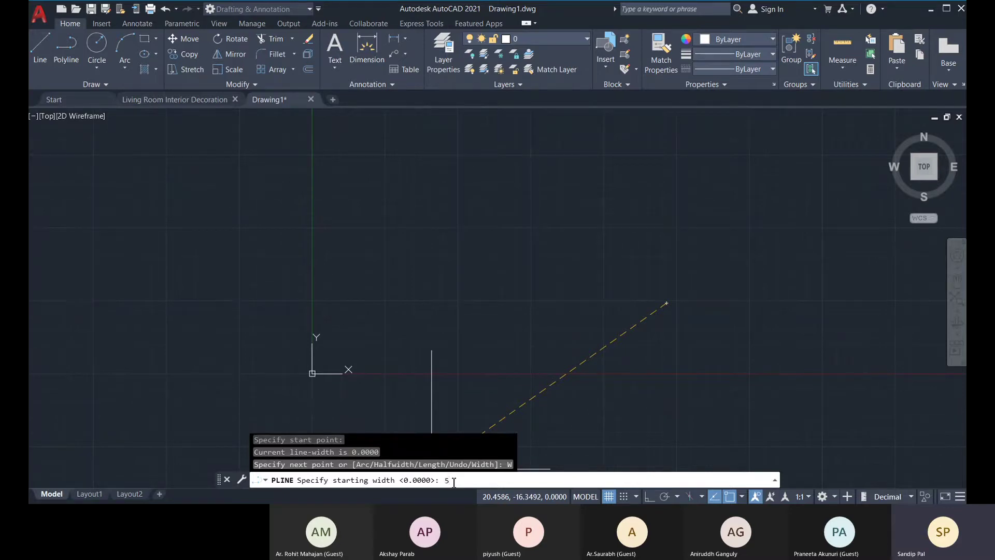
key(Return)
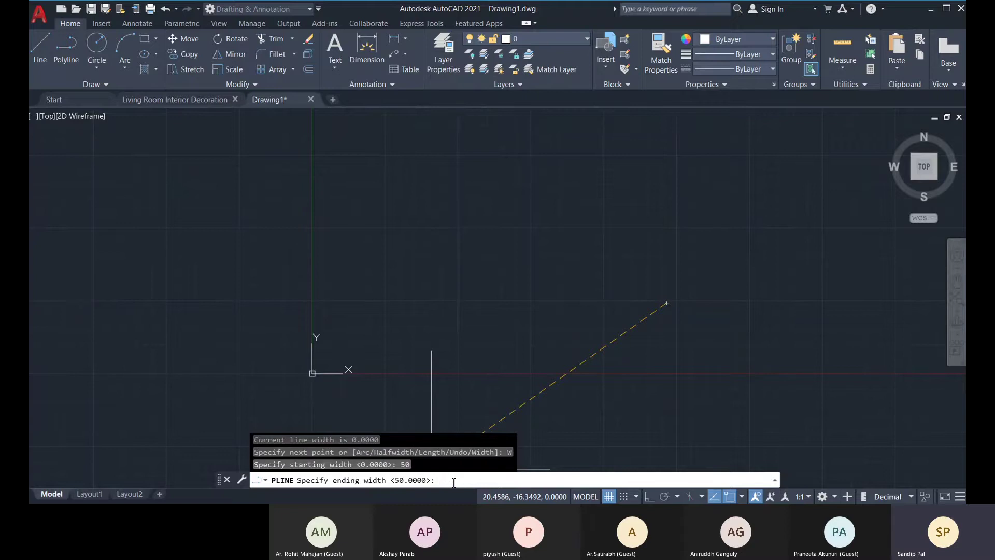
key(Return)
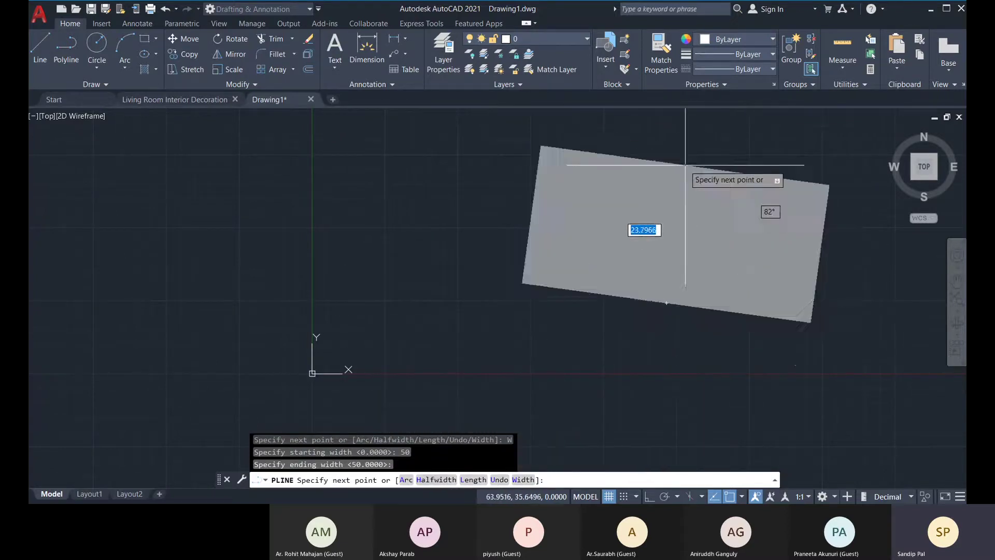
scroll(684, 178, up, 1)
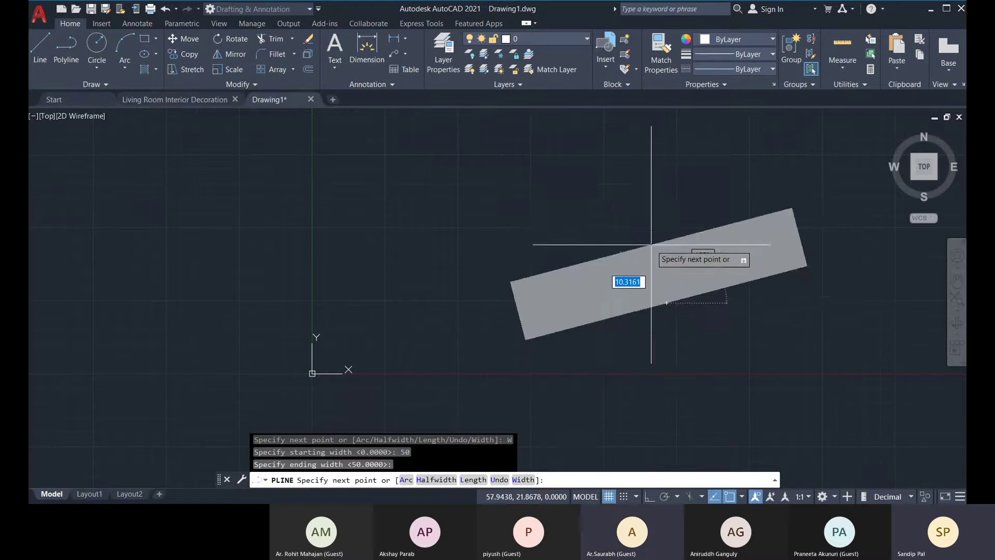
Step: Set the polyline's starting and ending width to 2 and draw a 15-unit segment straight up with Ortho on
click(524, 480)
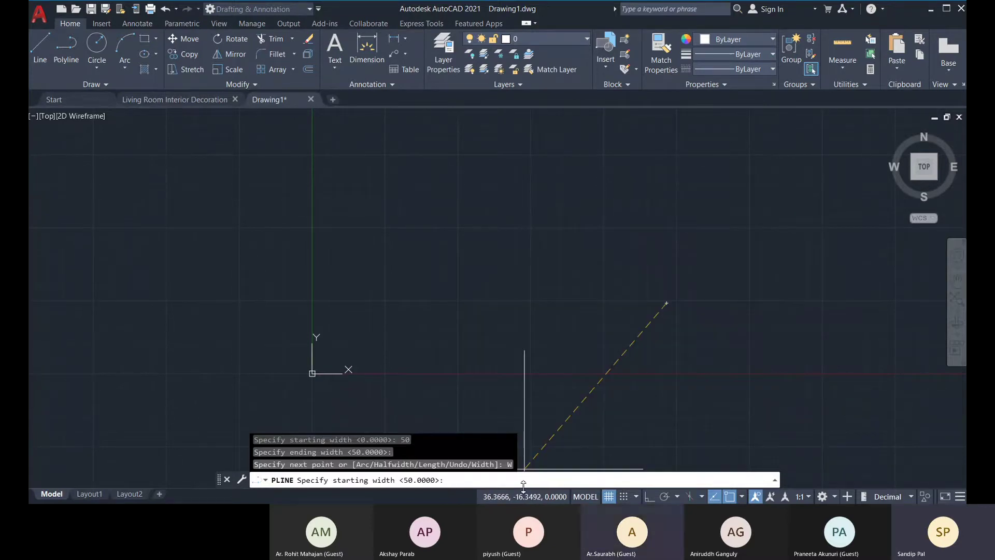
text(2)
key(Return)
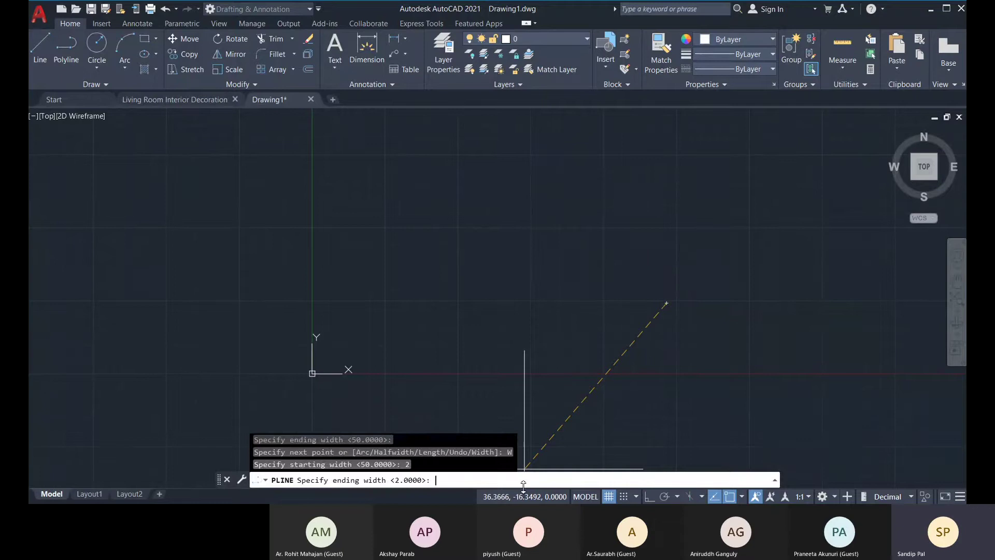
key(Return)
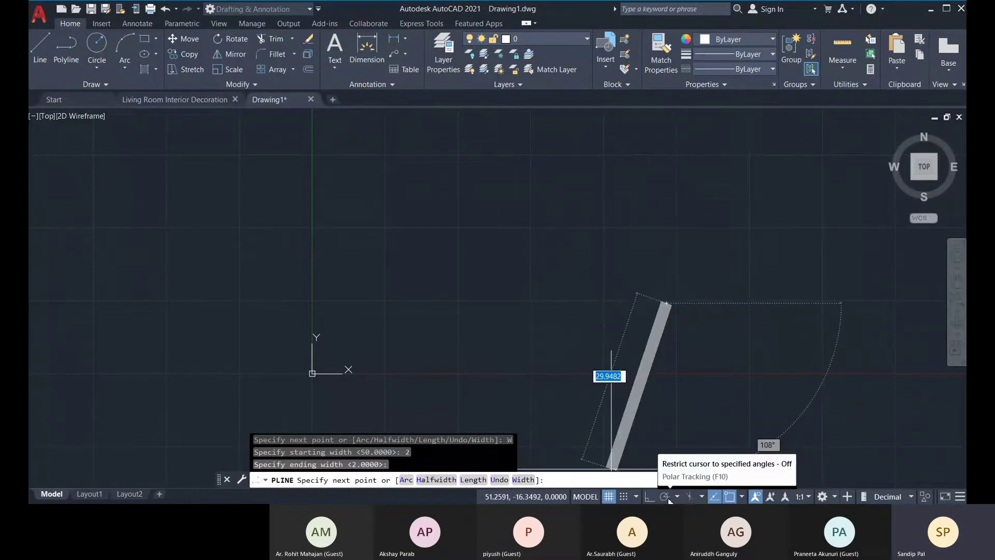
click(649, 496)
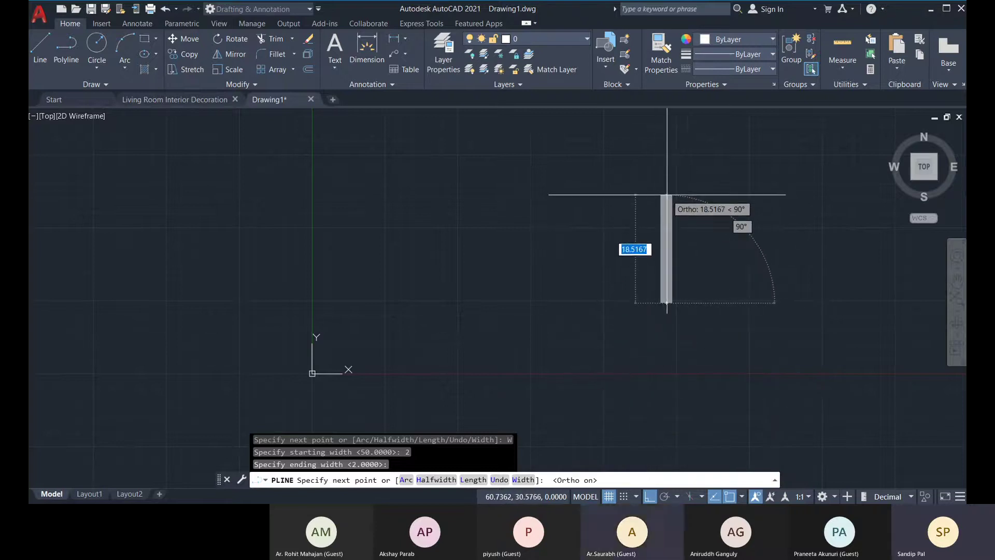
text(1)
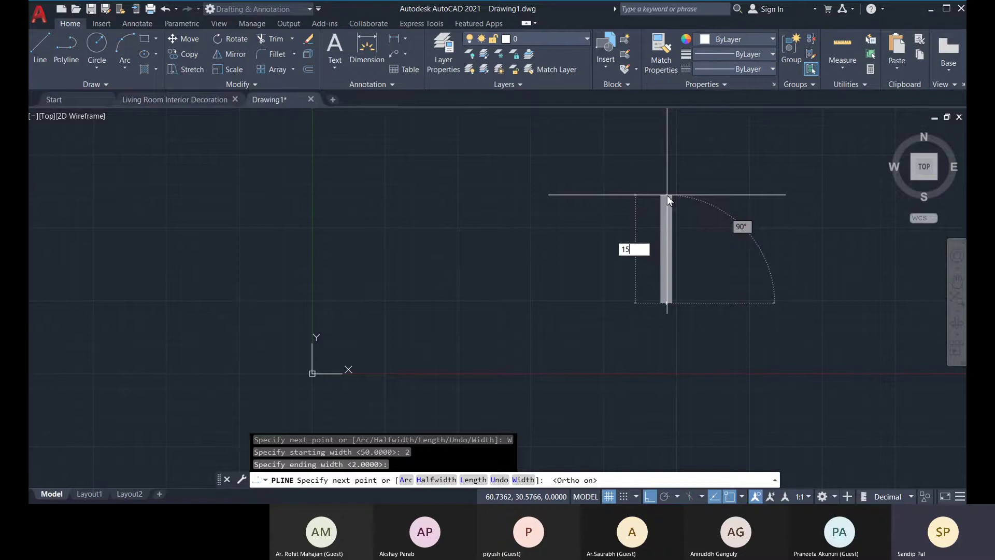
text(5)
key(Return)
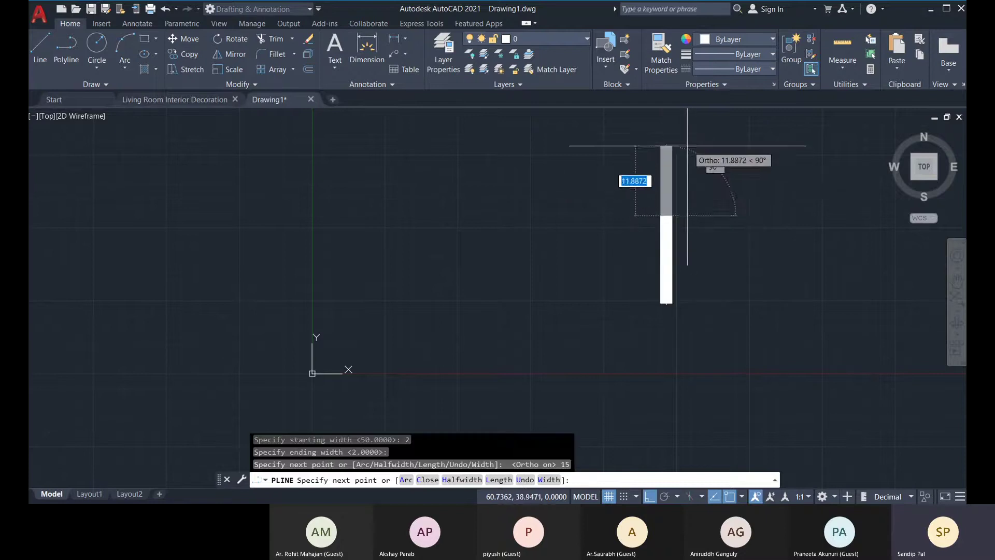
Step: Add a 10-unit arrowhead segment upward with starting width 5 and ending width 0, and finish the polyline
click(549, 485)
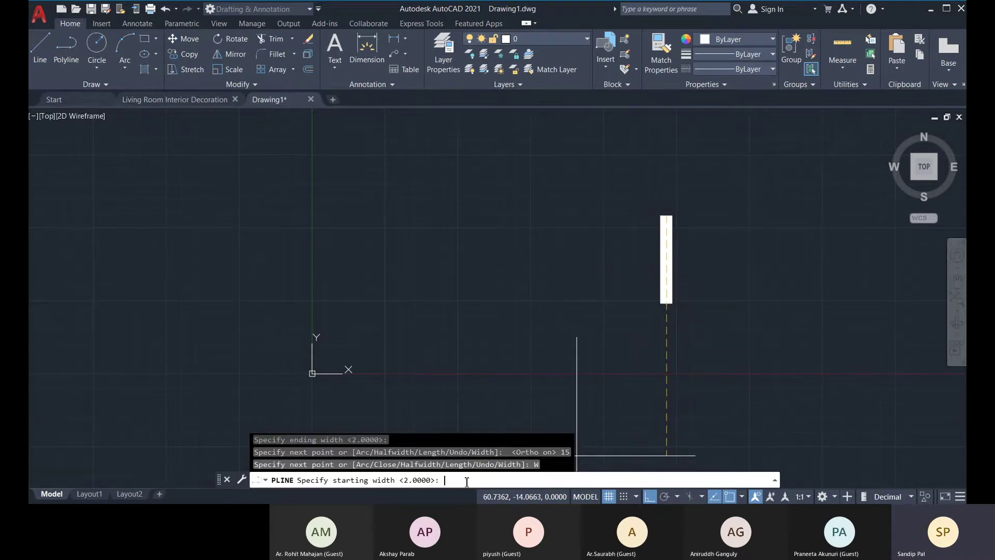
key(Return)
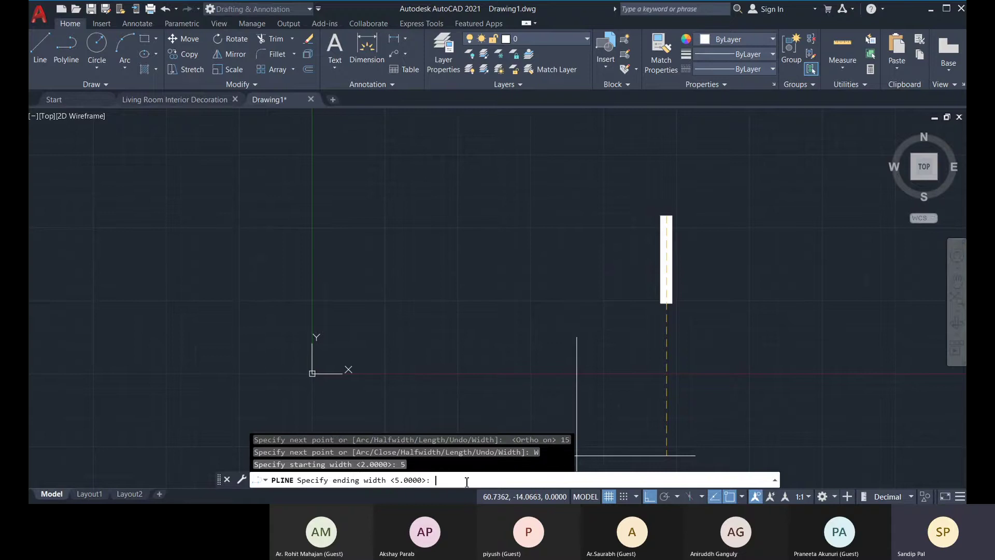
text(0)
key(Return)
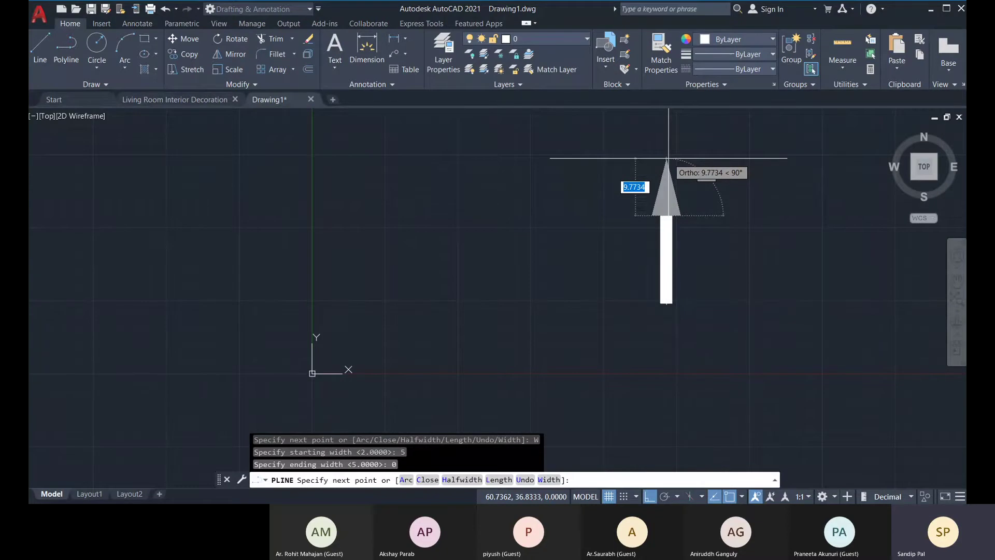
key(Return)
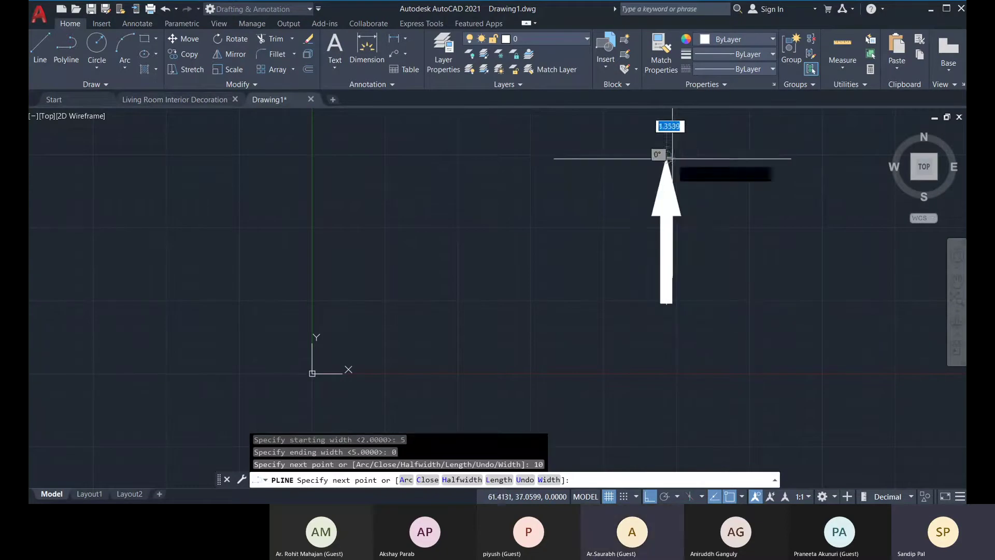
right_click(736, 158)
click(754, 164)
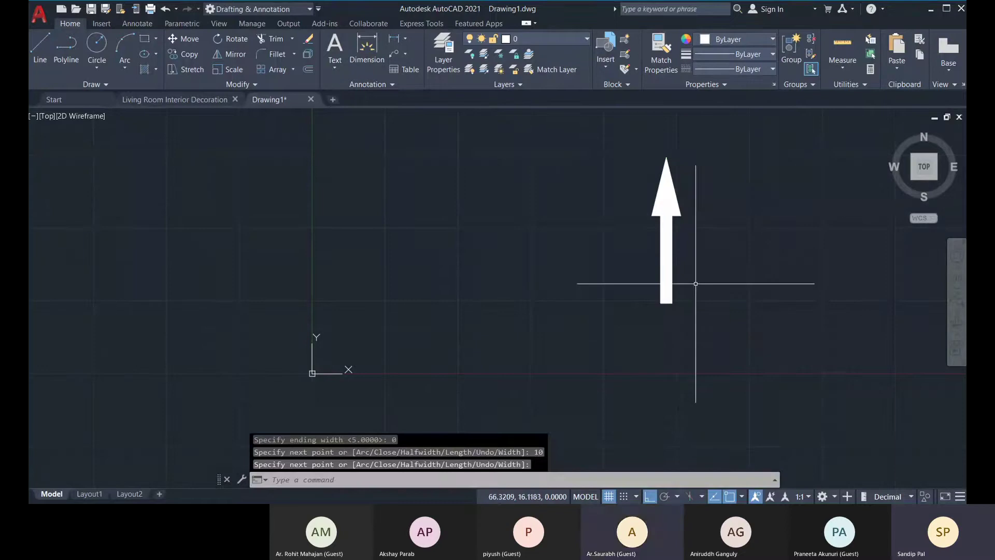
Step: Rotate the arrow counterclockwise about the lower end of its shaft with Ortho off, so it points diagonally up and left
middle_drag(696, 284, 687, 310)
click(658, 184)
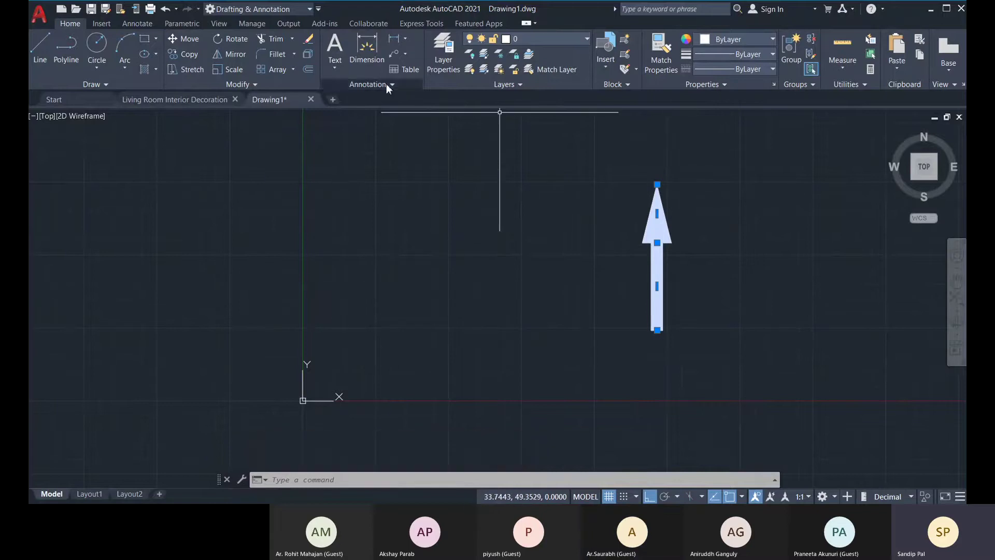
click(228, 39)
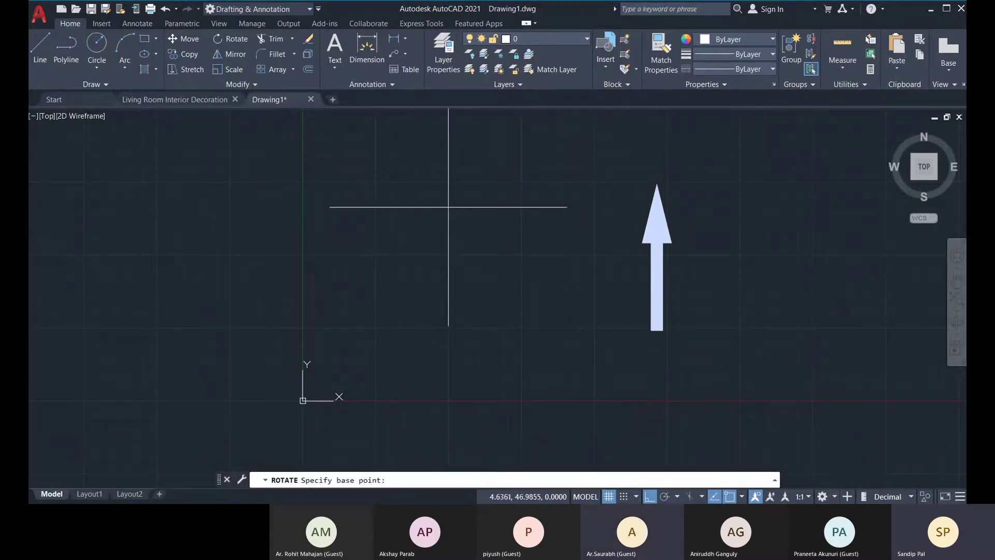
click(658, 331)
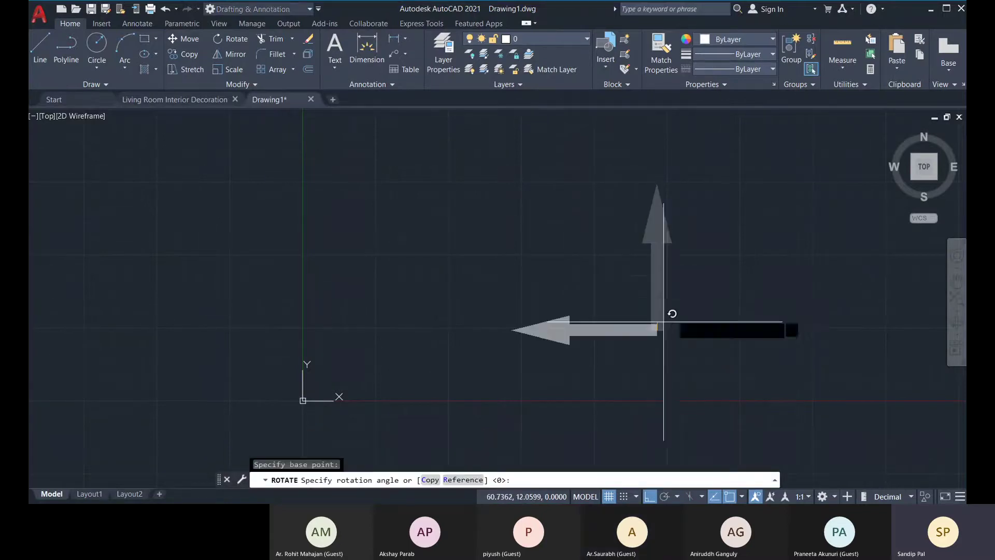
click(650, 497)
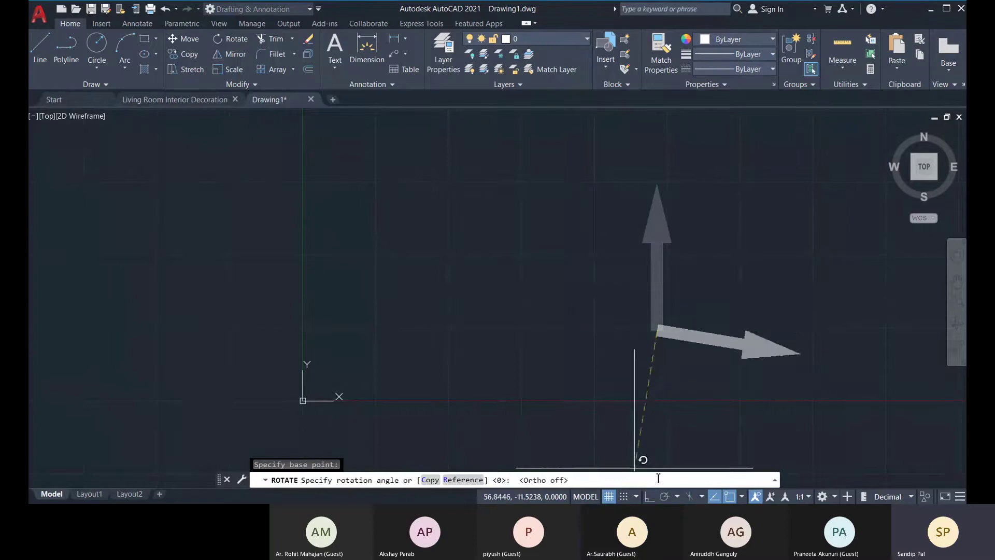
click(722, 289)
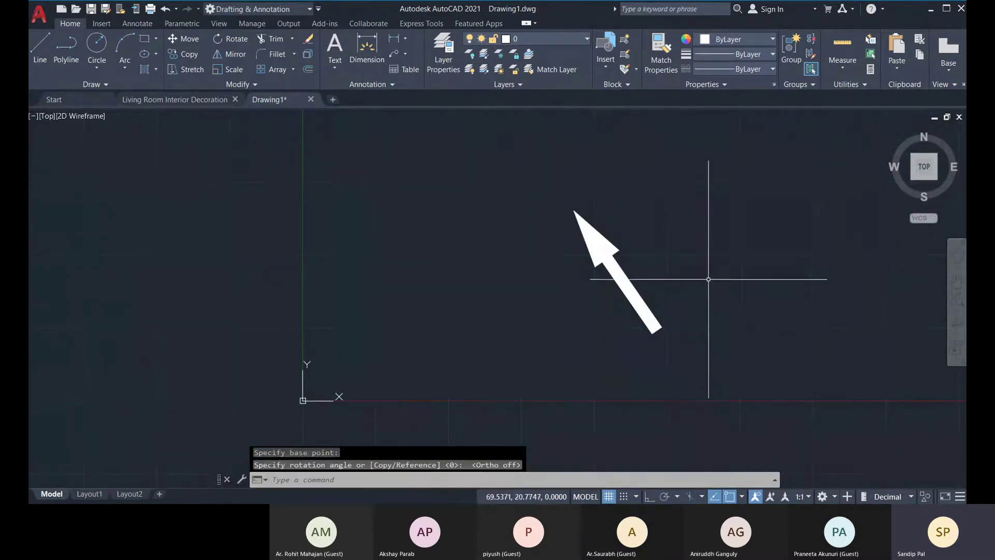
middle_drag(609, 341, 620, 347)
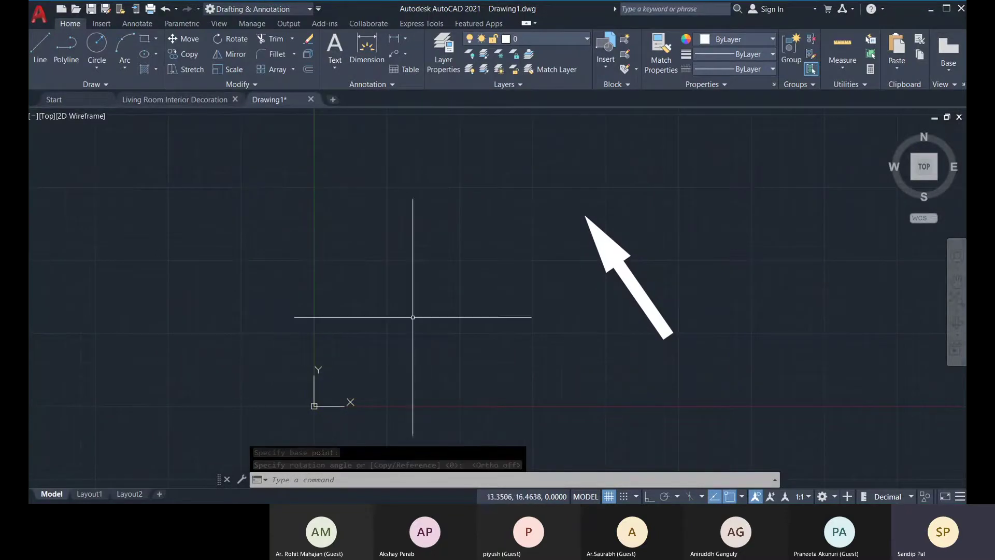
Step: Move the UCS origin to the tail end of the arrow and align its Y axis along the arrow's shaft
click(314, 405)
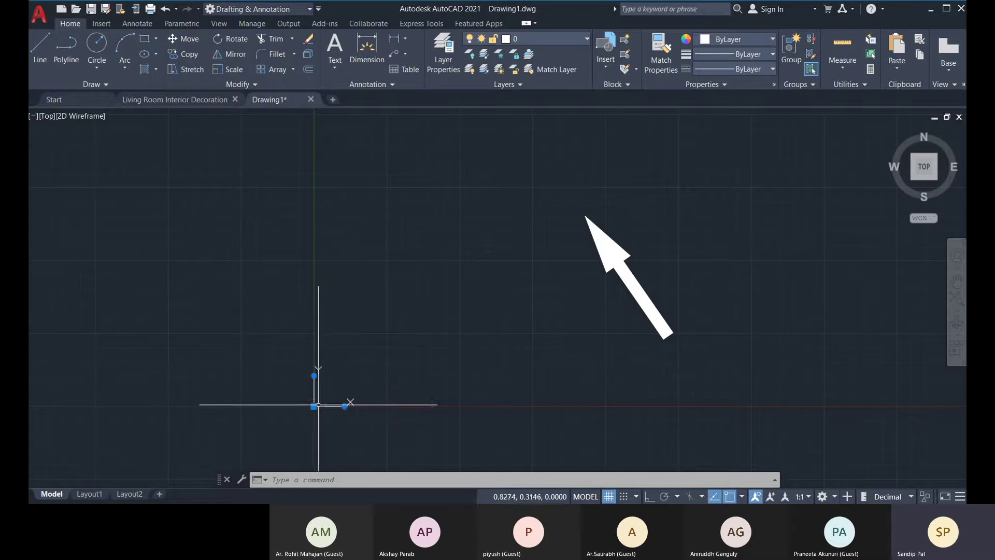
mouse_move(314, 405)
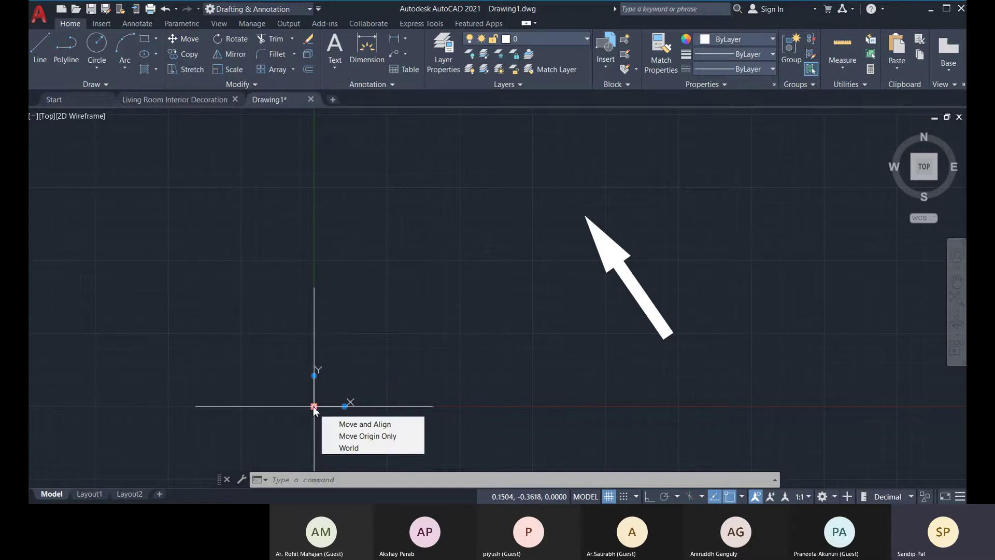
click(355, 426)
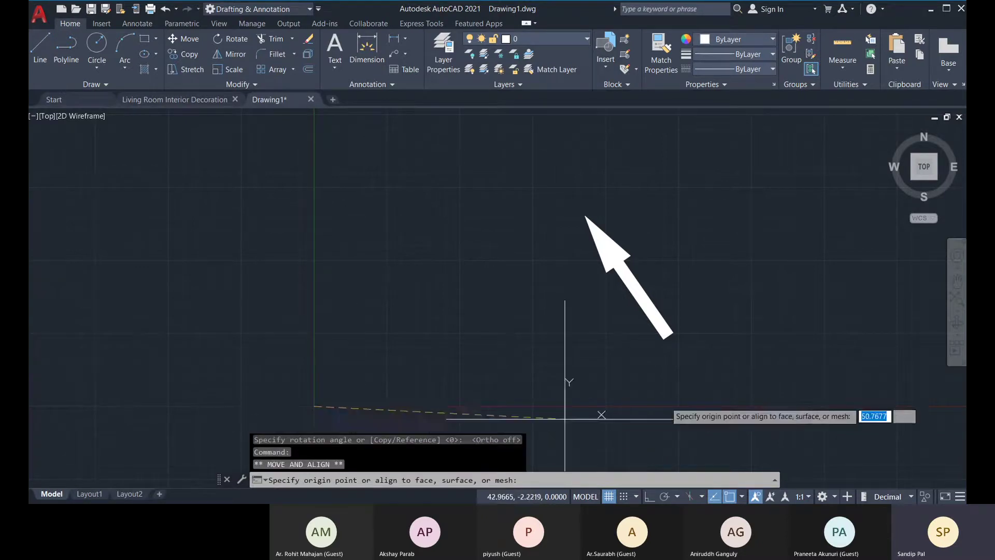
click(669, 335)
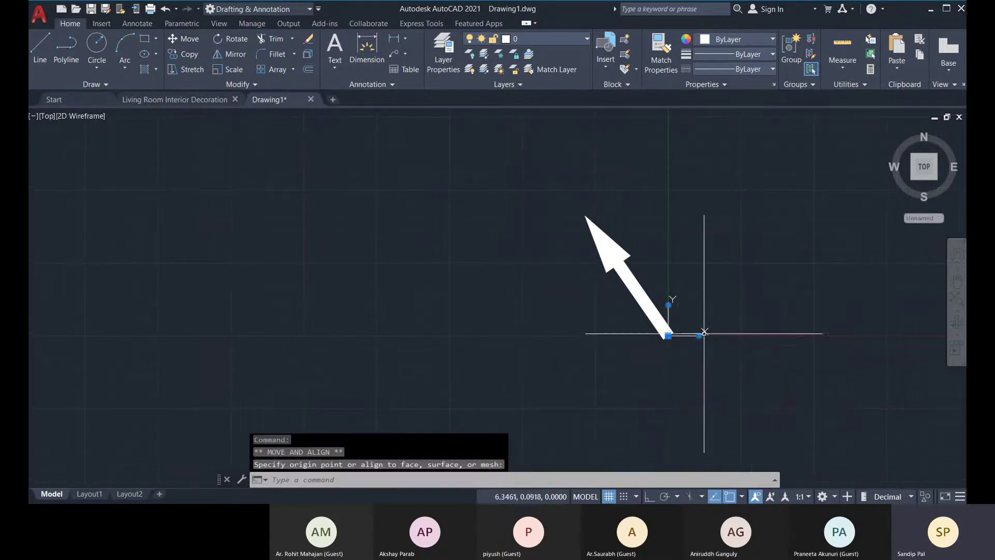
click(669, 305)
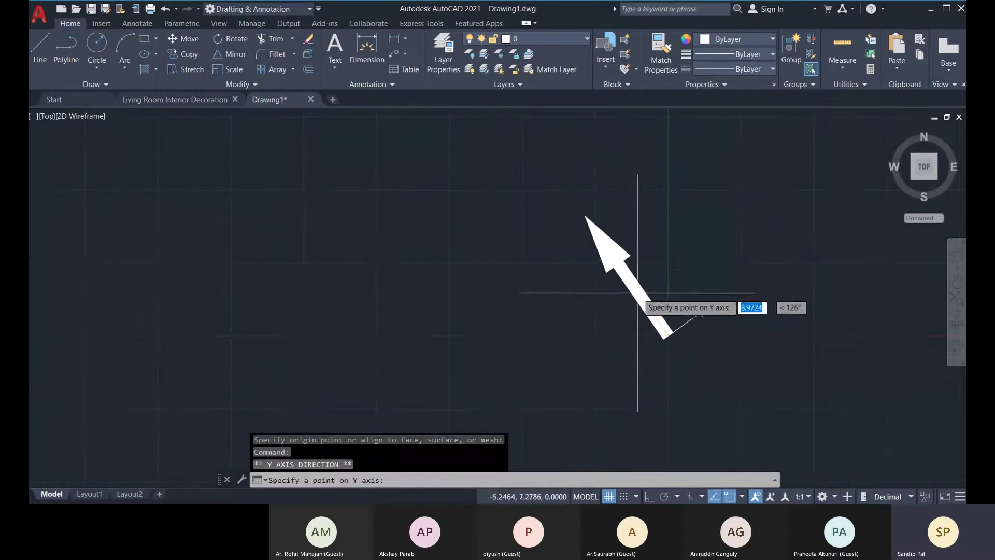
click(614, 266)
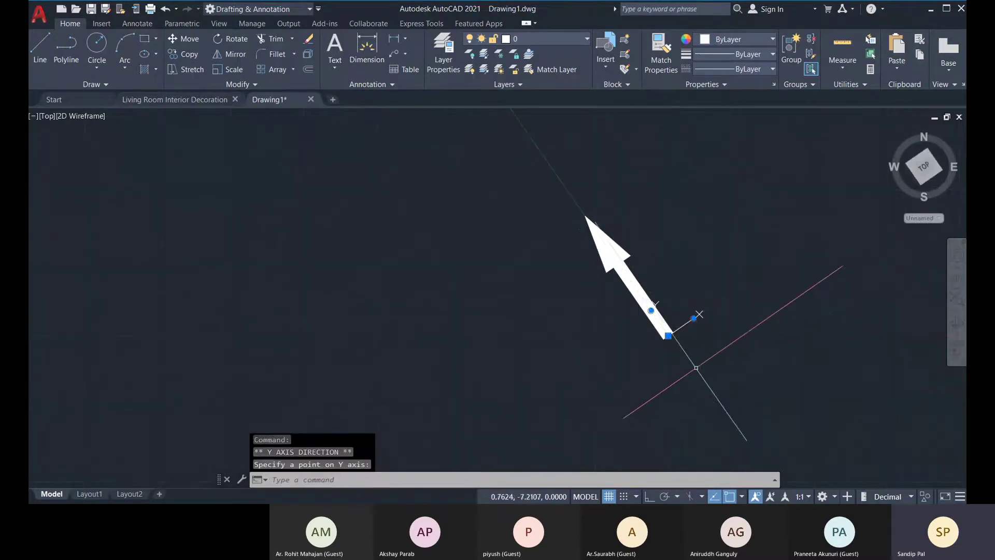
Step: Erase the diagonal polyline arrow while the UCS is aligned to it
click(581, 217)
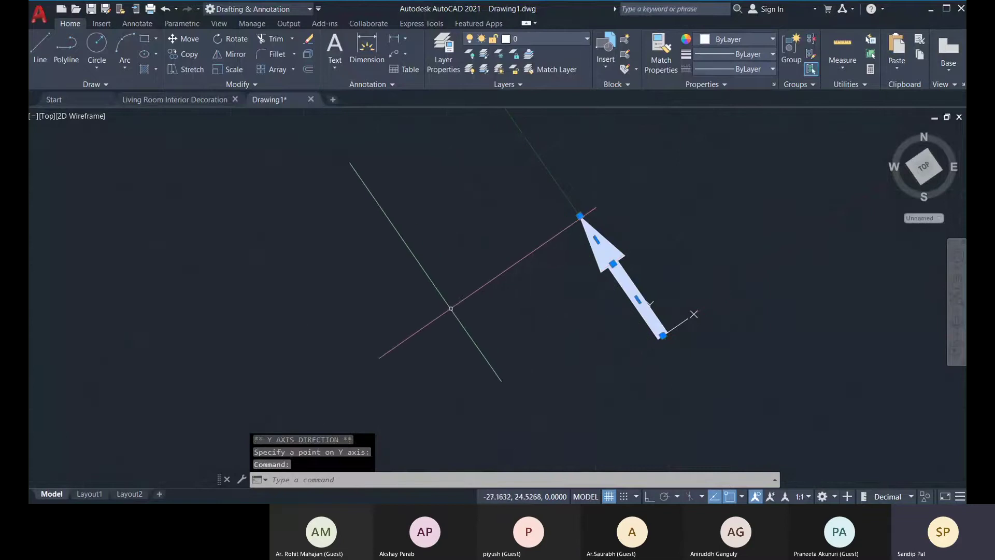
key(Delete)
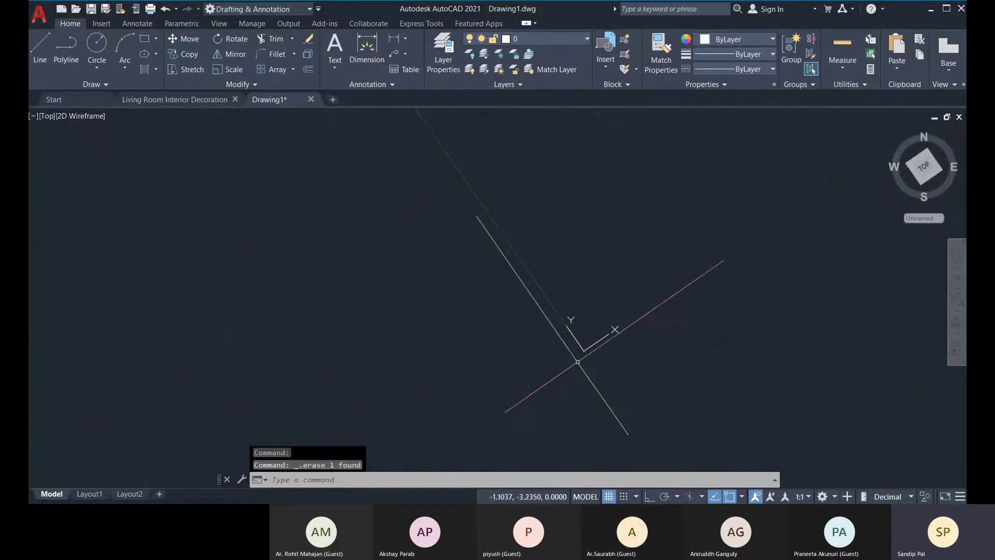
middle_drag(519, 307, 330, 368)
scroll(545, 311, up, 2)
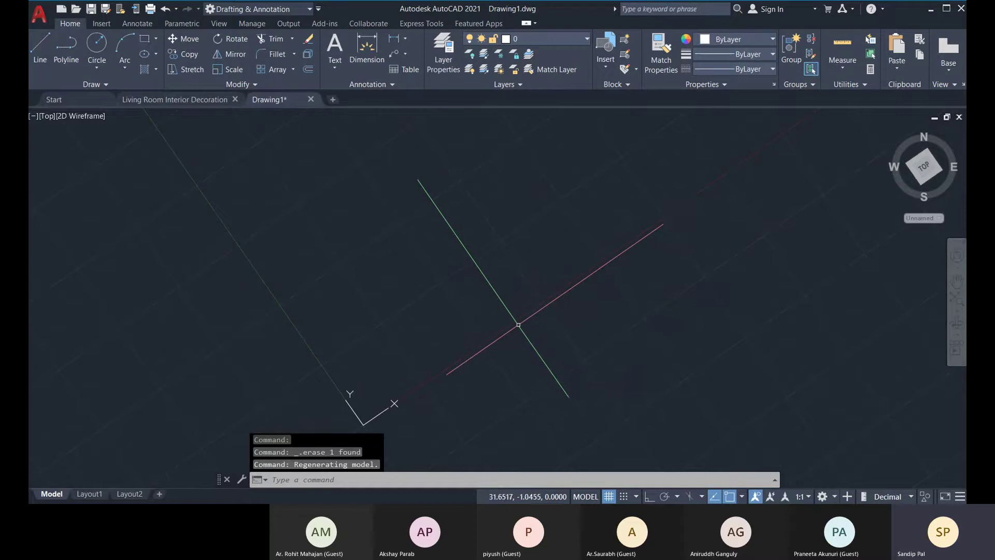
Step: Undo the arrow's deletion and the UCS origin and axis edits to return to the world coordinate system
key(ctrl+z)
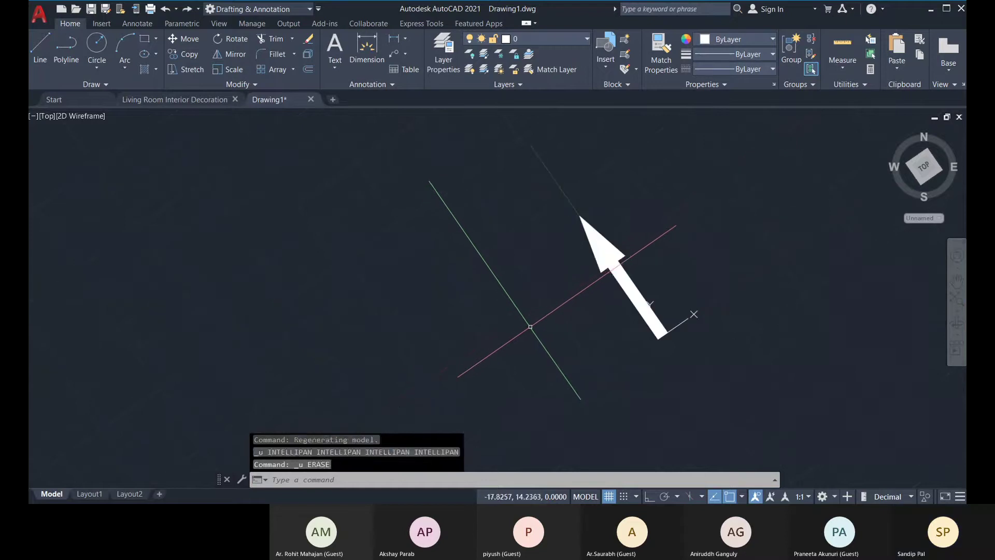
key(ctrl+z)
key(ctrl+z)
key(ctrl+z)
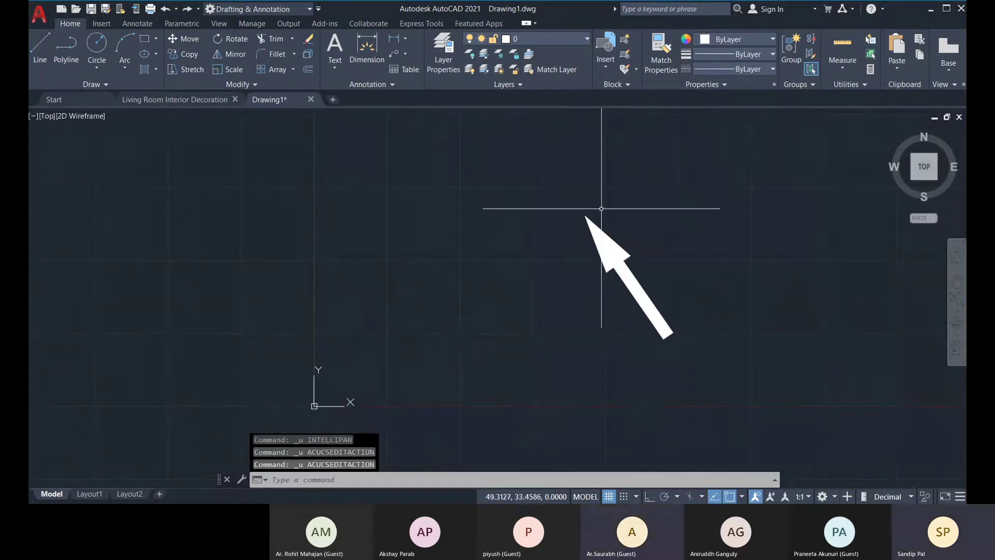
Step: Select the whole diagonal arrow in the world coordinate system and erase it to empty the drawing
click(602, 209)
click(715, 375)
click(515, 176)
click(717, 377)
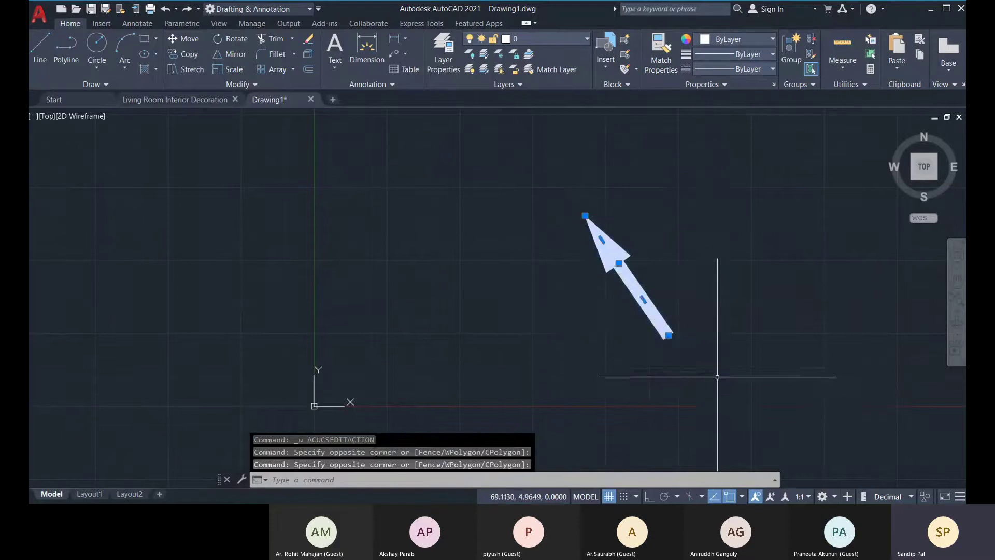
key(Delete)
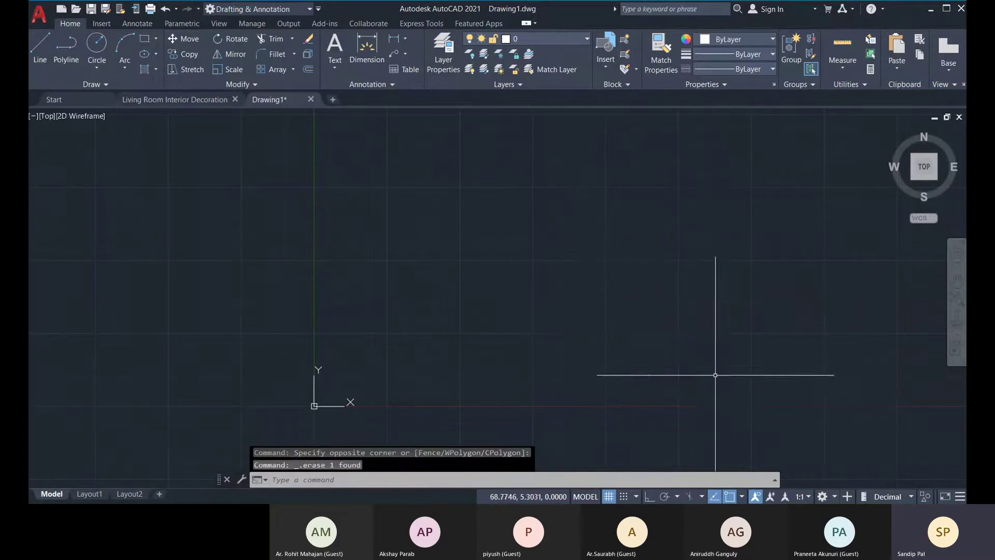
Step: Draw a single line from the absolute point 0,0 with a length of 50 at an angle of 150°
click(40, 64)
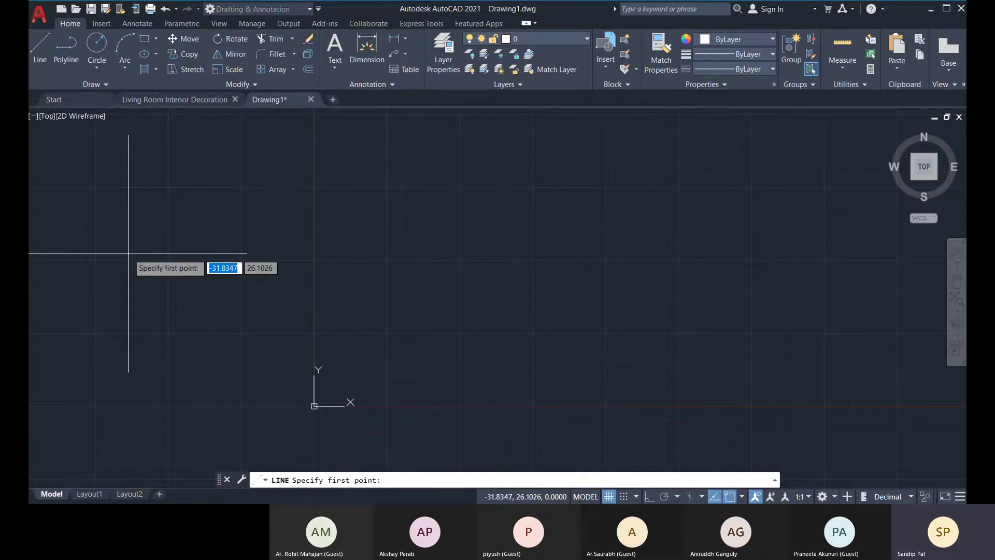
middle_drag(246, 304, 232, 295)
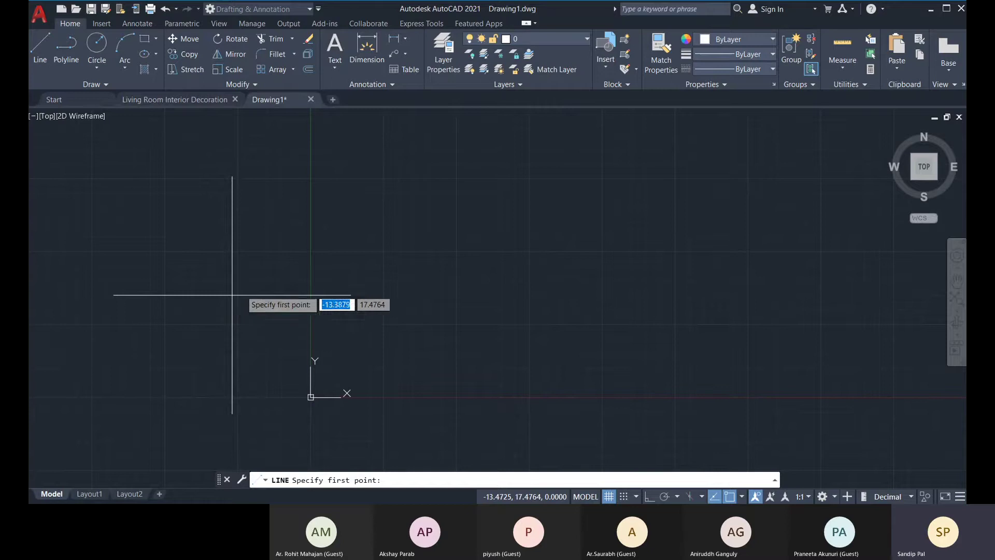
middle_drag(371, 396, 365, 398)
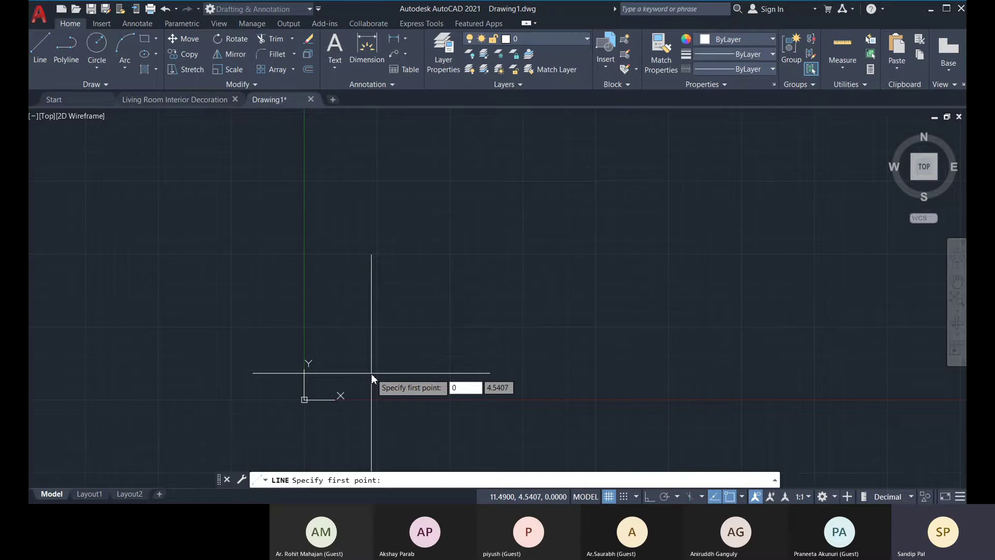
text(,0)
key(Return)
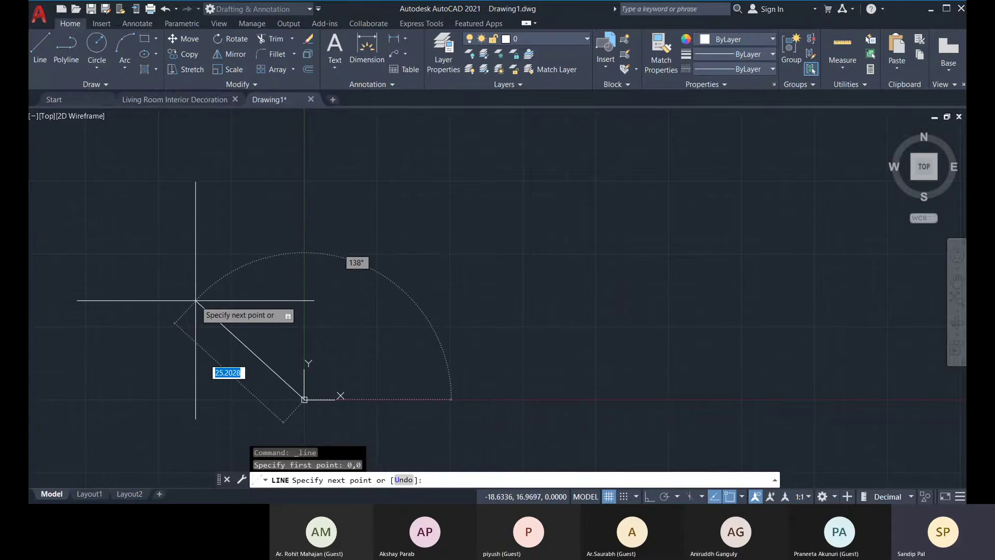
key(F8)
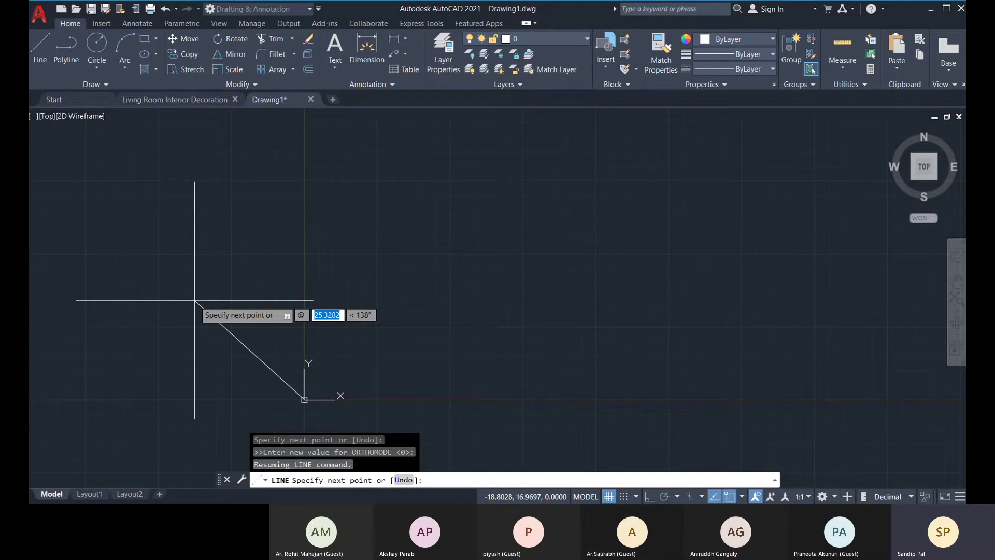
text(0)
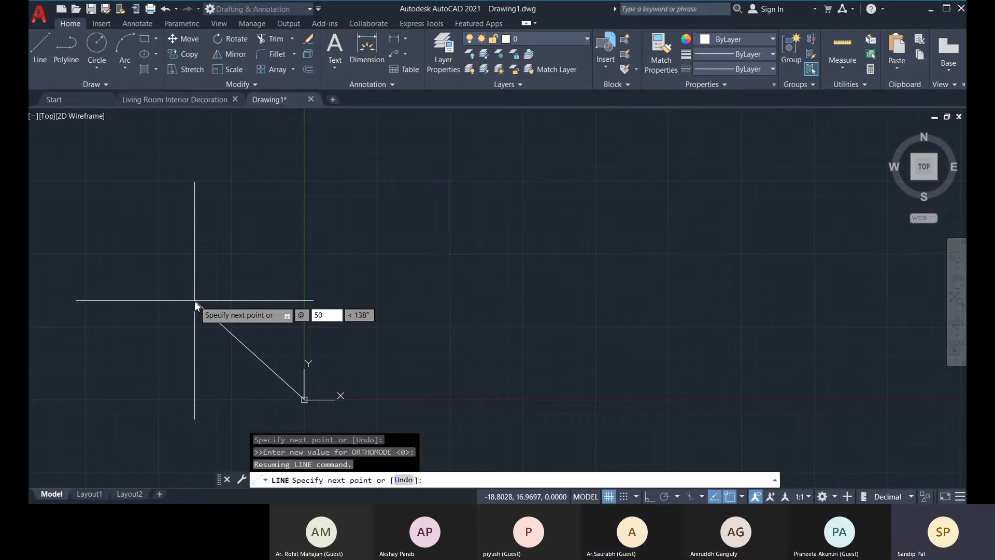
key(Tab)
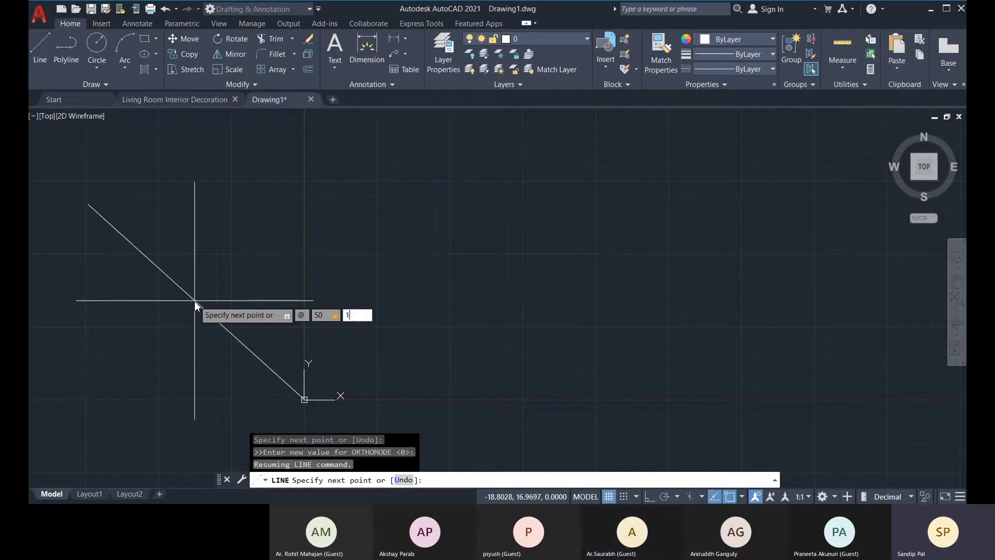
key(Return)
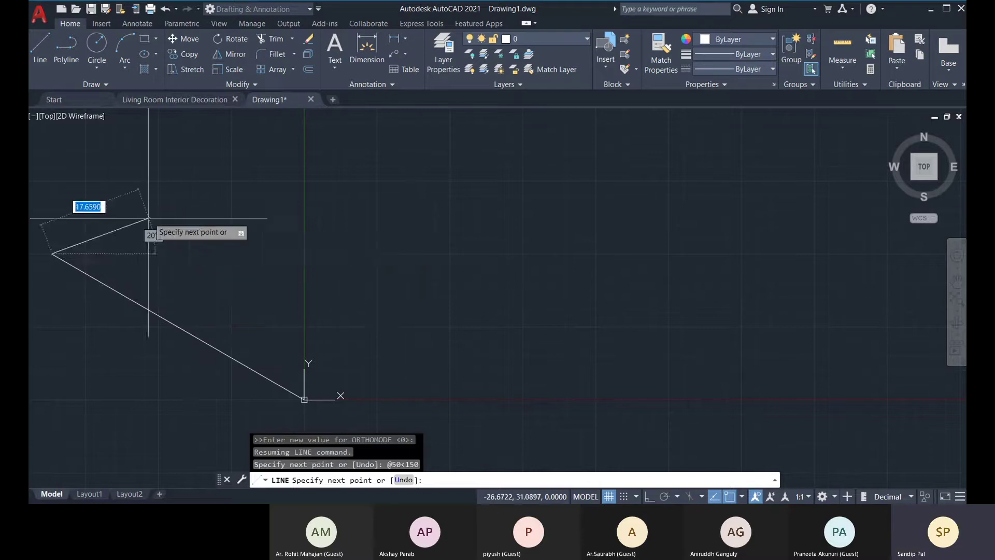
middle_drag(226, 257, 364, 260)
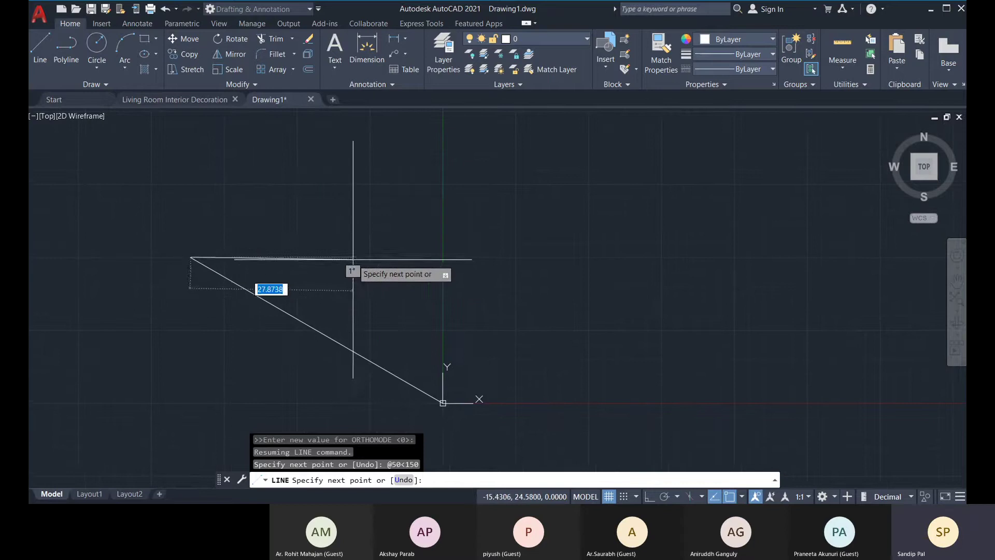
key(Escape)
scroll(319, 236, down, 2)
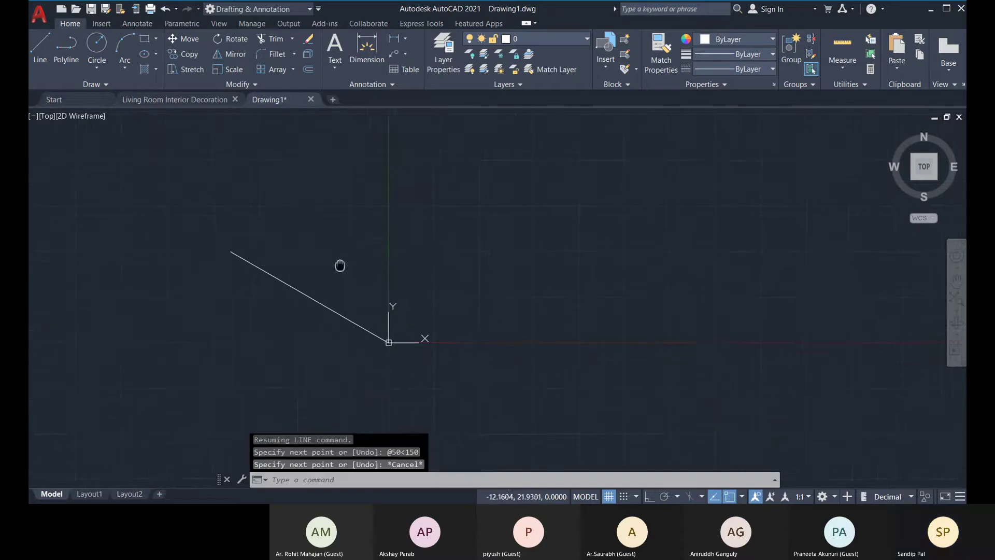
middle_drag(341, 267, 317, 281)
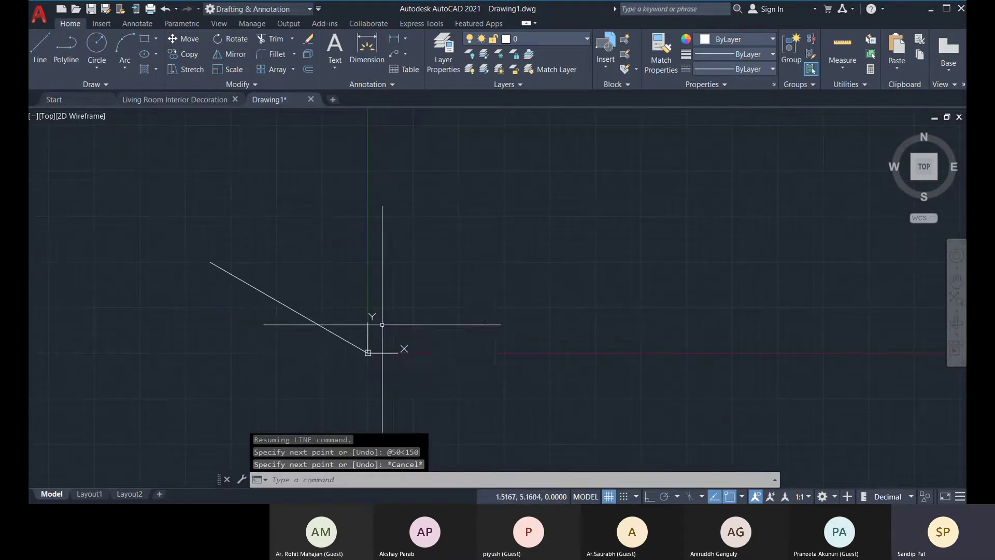
middle_drag(576, 299, 514, 323)
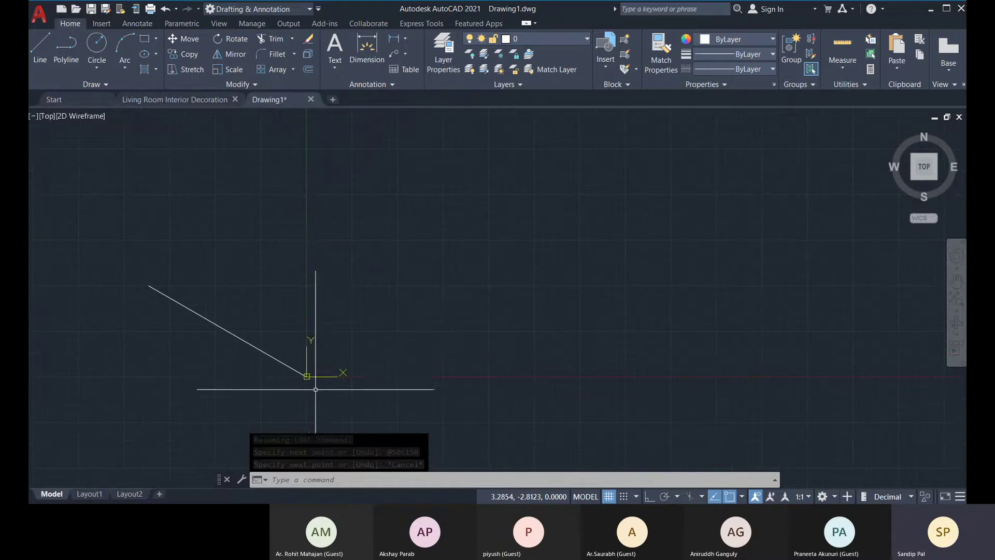
click(40, 55)
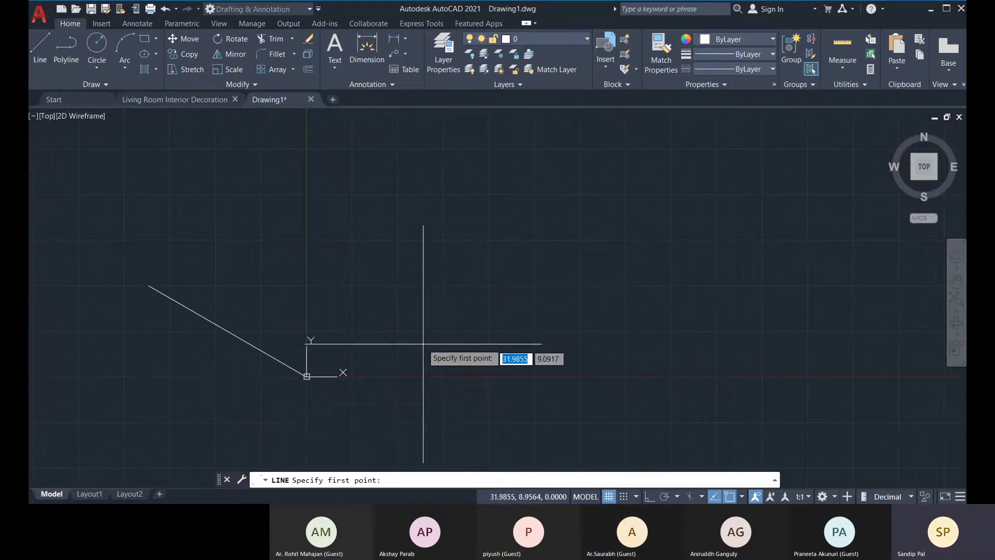
middle_drag(327, 386, 300, 396)
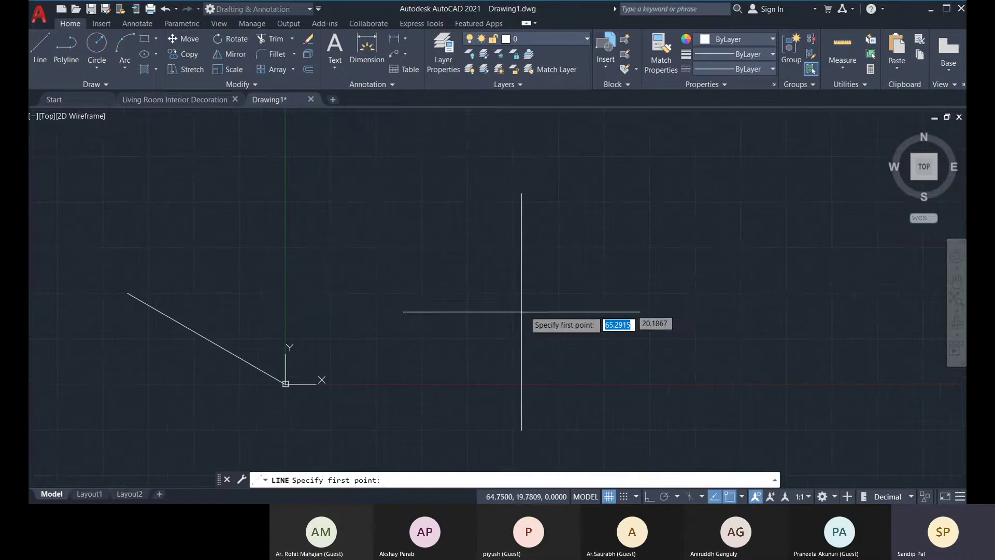
click(520, 259)
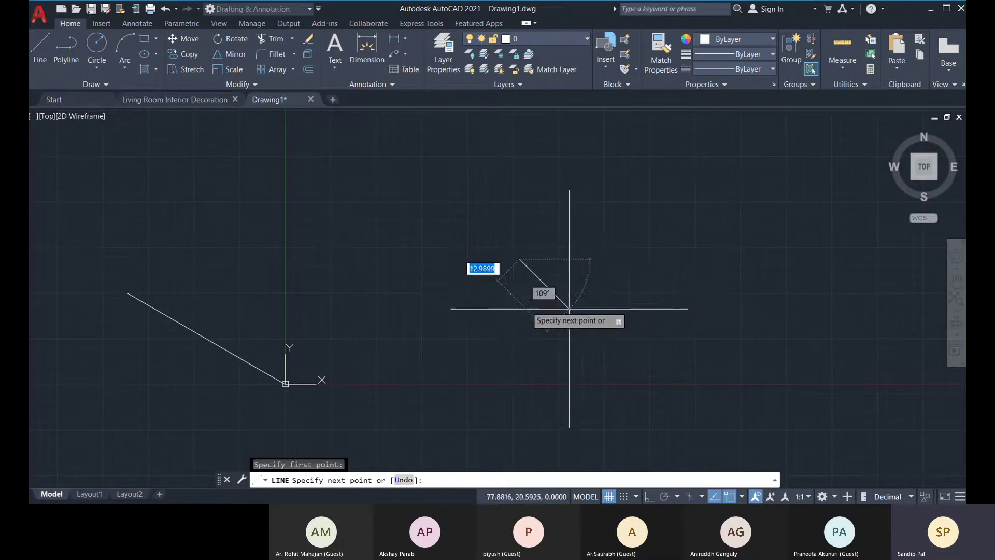
middle_drag(546, 265, 469, 278)
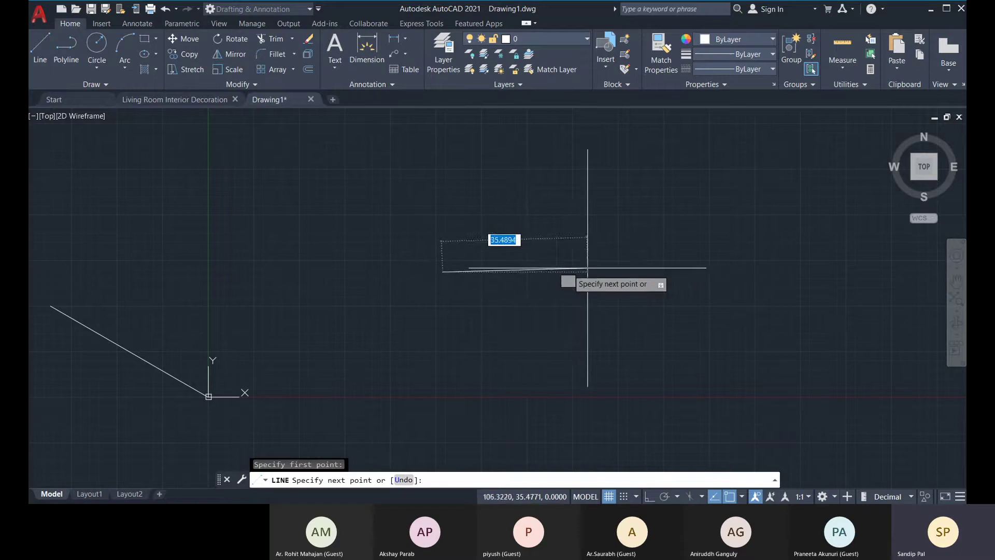
middle_drag(769, 275, 689, 280)
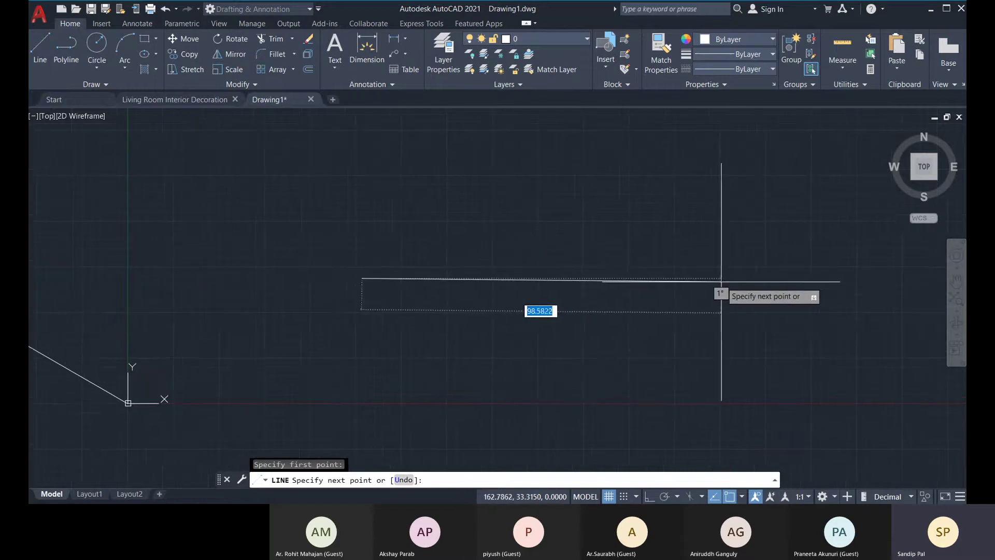
key(F8)
key(F8)
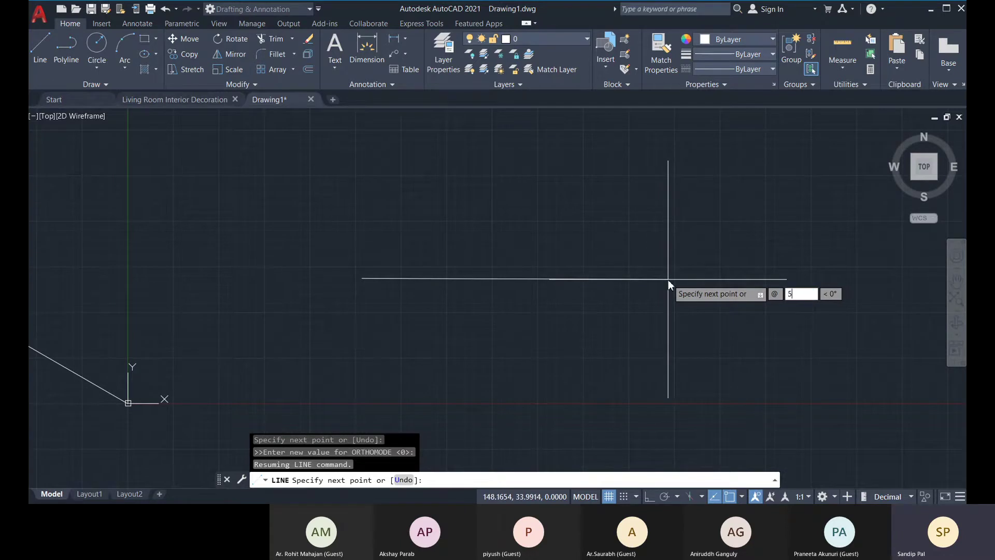
text(0)
key(Tab)
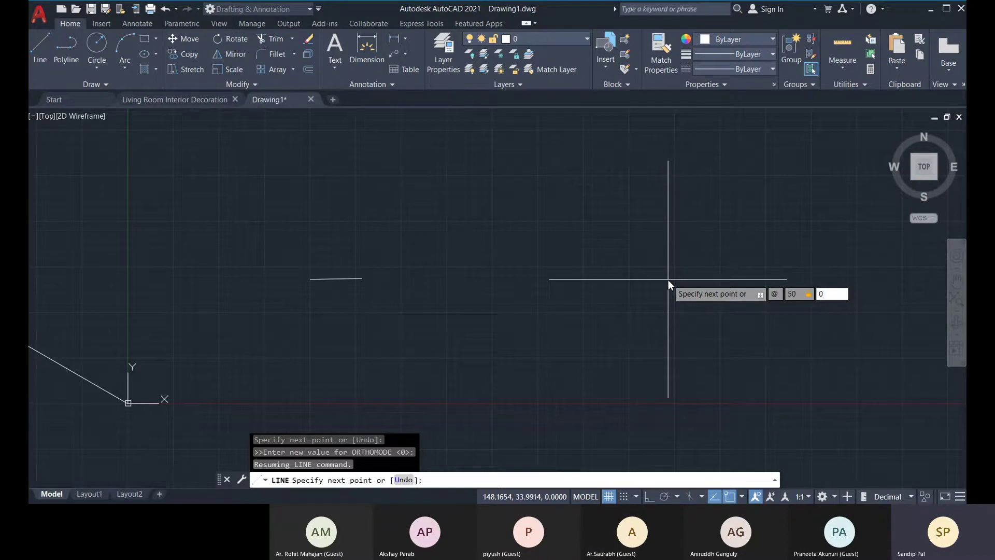
text(0)
key(Return)
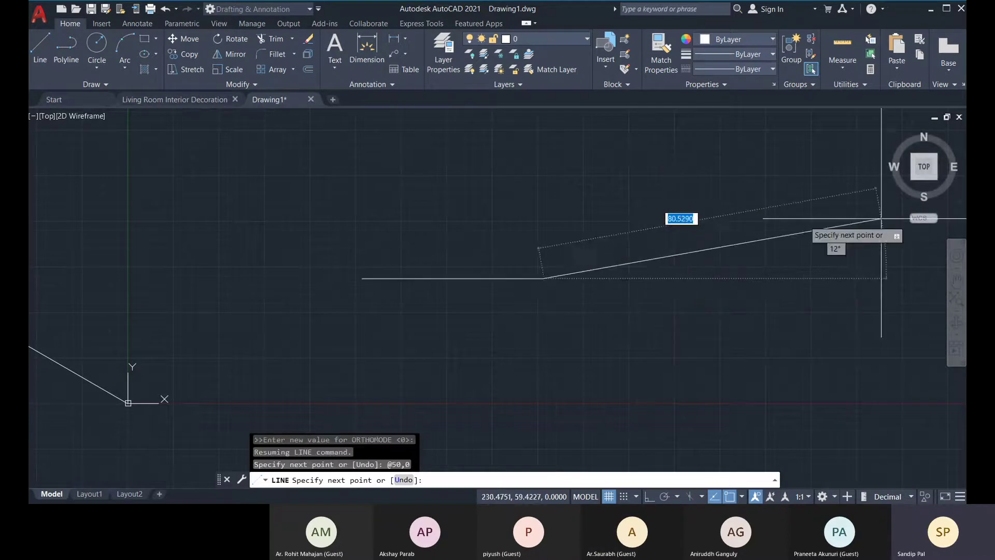
scroll(542, 193, up, 1)
key(Escape)
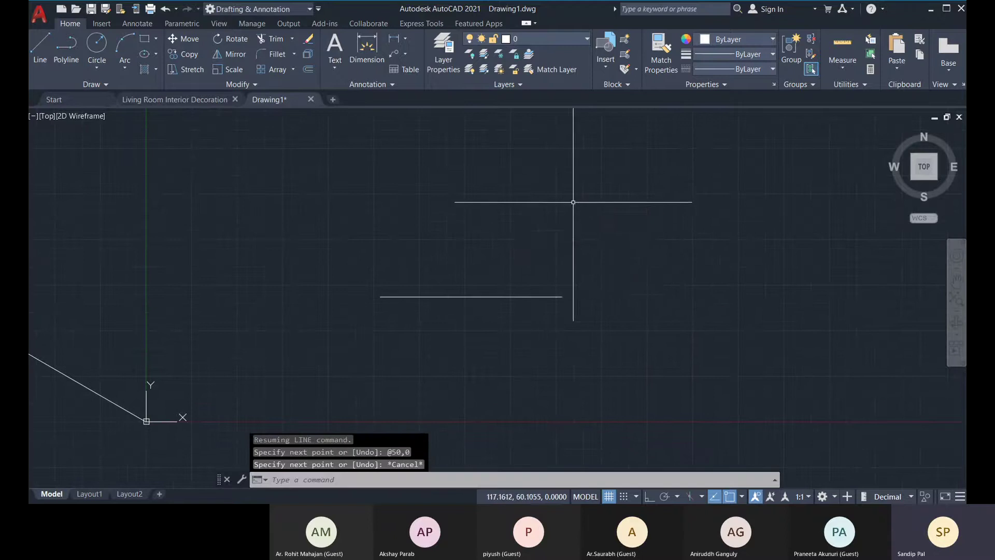
Step: Erase the angled line at the origin and the horizontal line
middle_drag(412, 299, 469, 294)
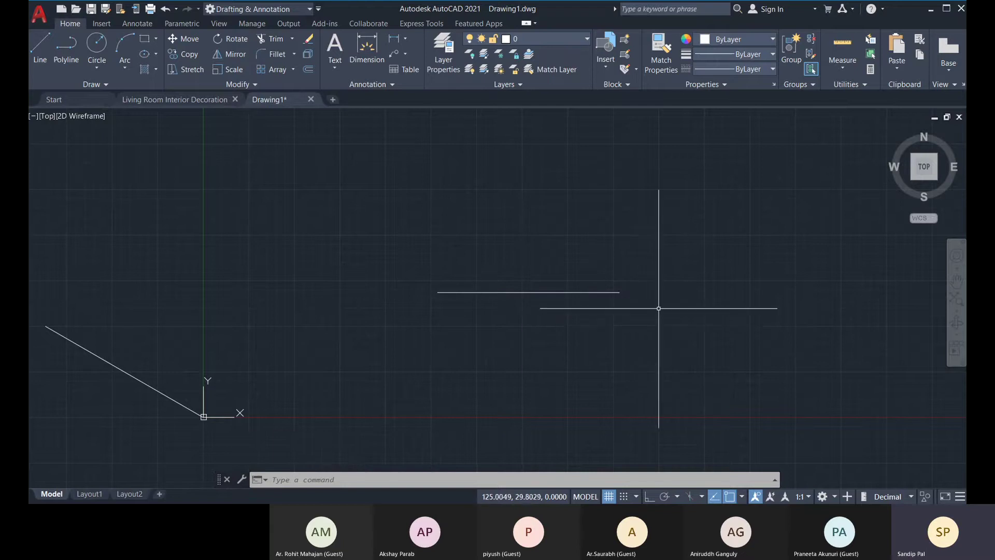
middle_drag(150, 409, 211, 400)
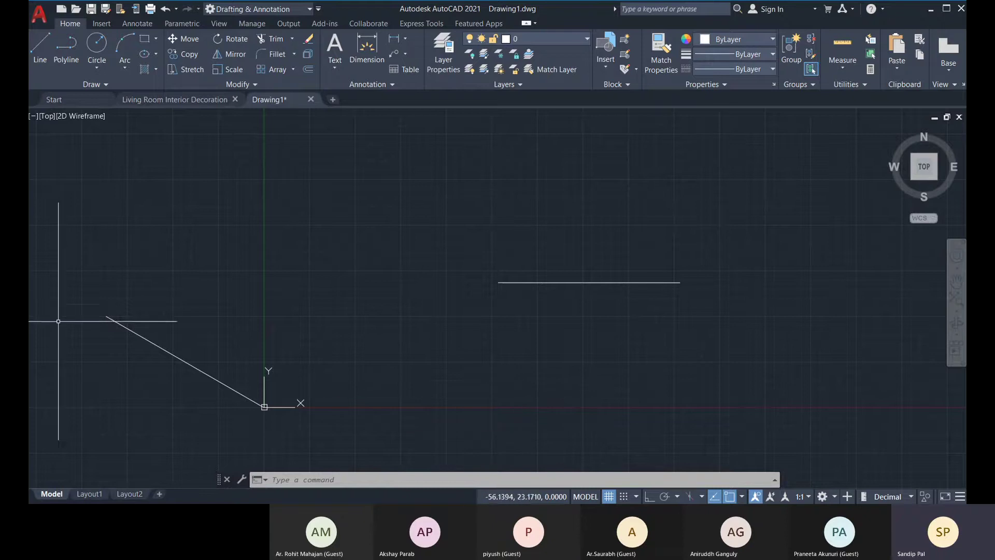
click(70, 284)
click(407, 438)
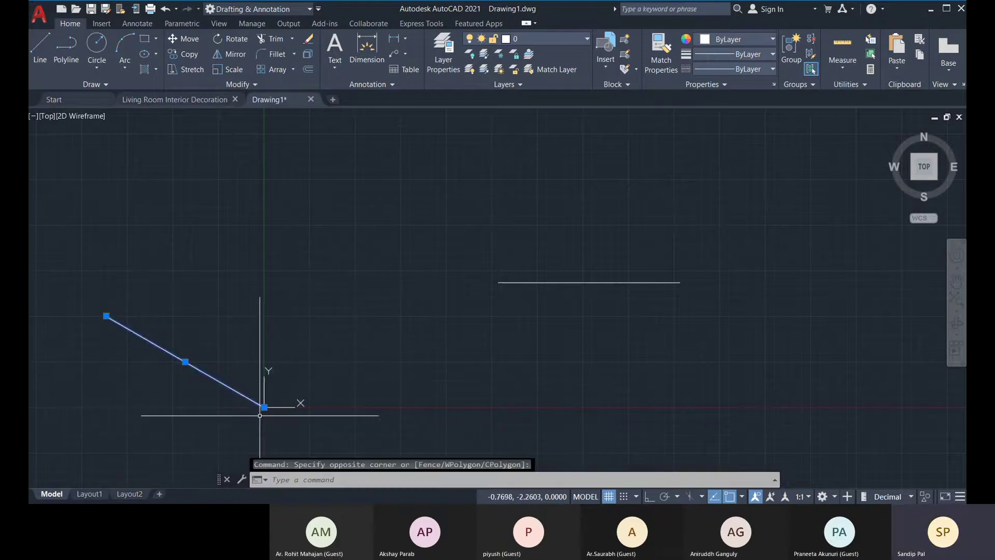
key(Delete)
click(440, 258)
click(695, 311)
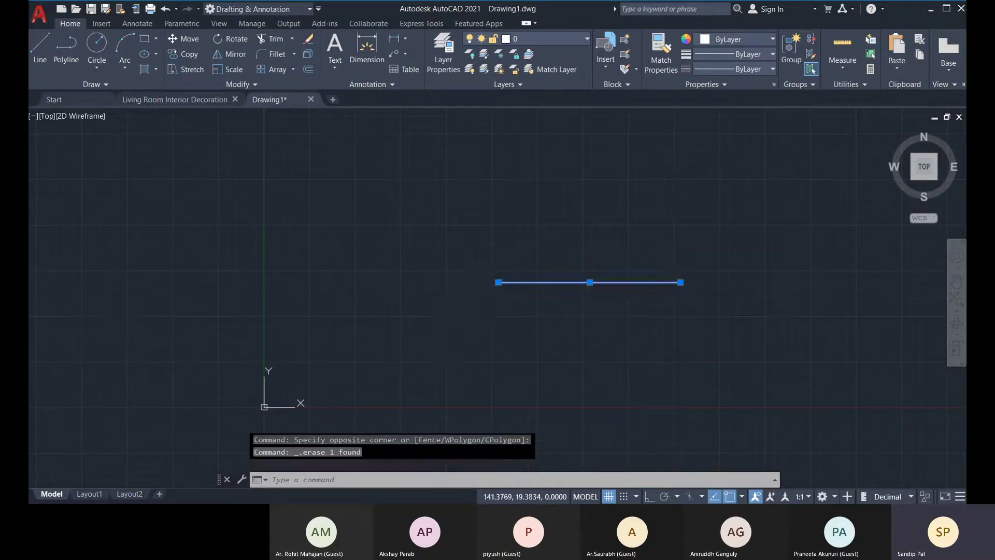
key(Delete)
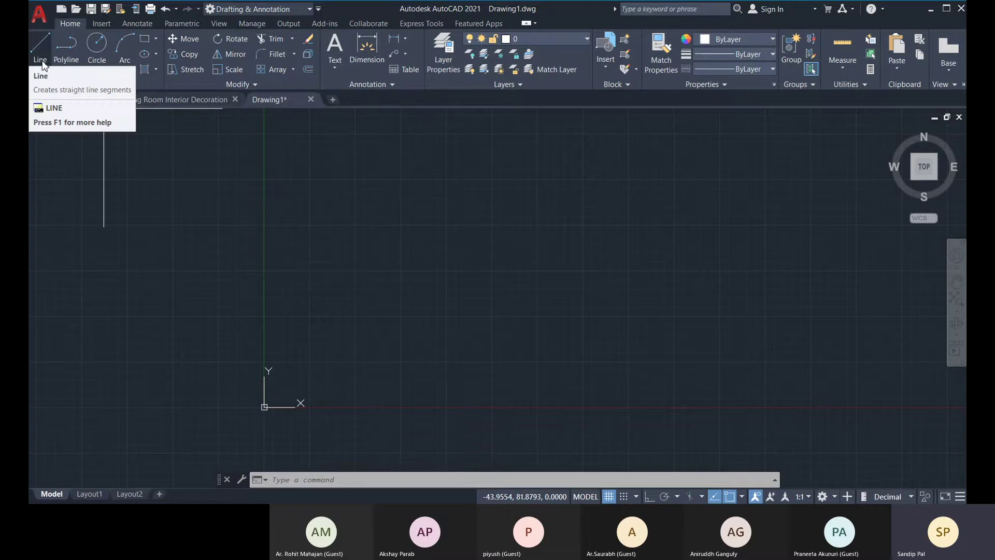
click(98, 68)
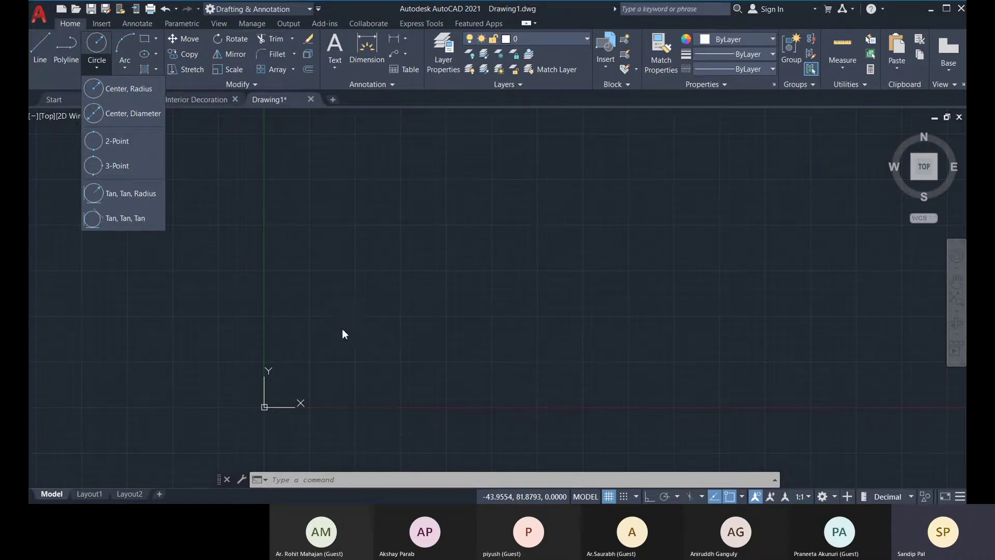
click(538, 231)
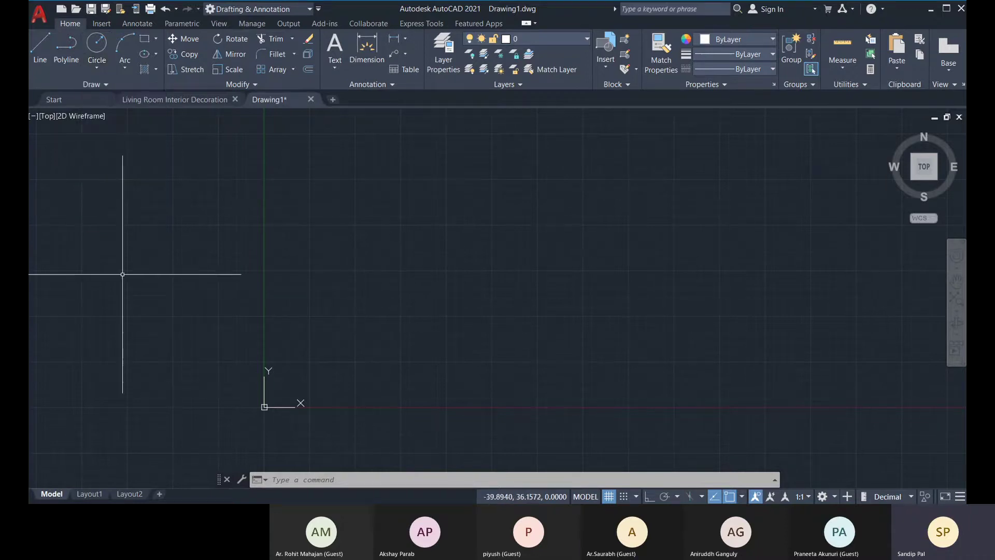
Step: Draw a horizontal line 50 units long eastward with Ortho on, starting from a free point above the X axis and east of the origin
click(45, 55)
click(432, 284)
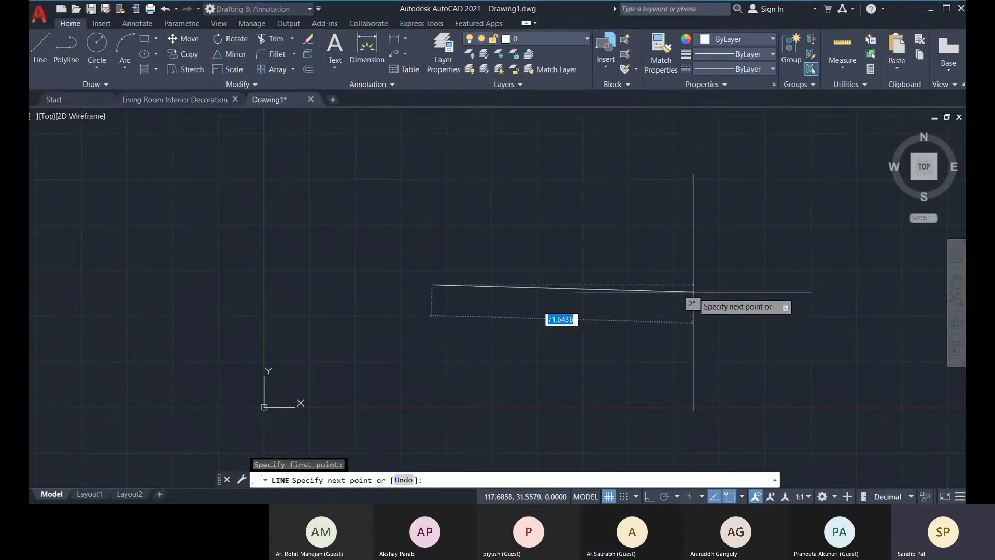
key(F8)
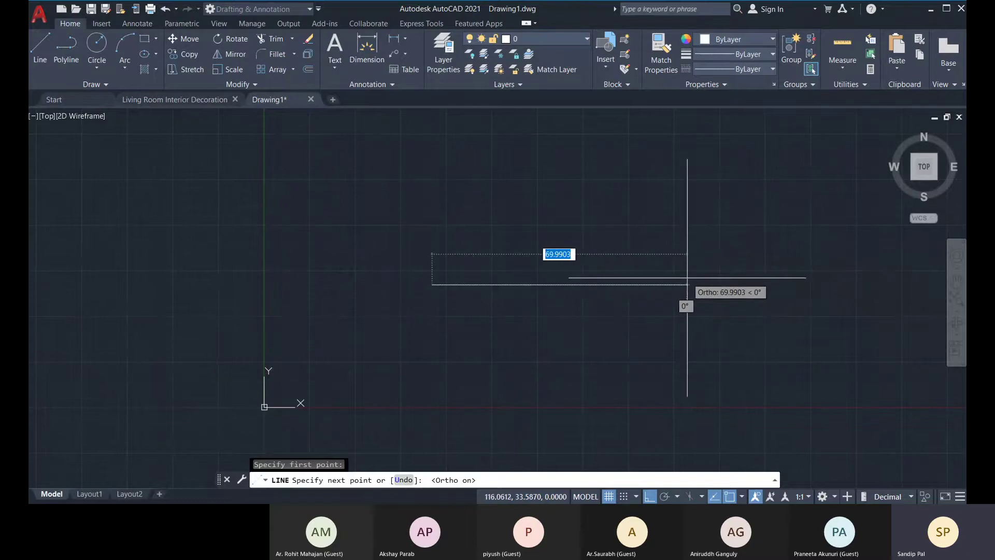
text(50)
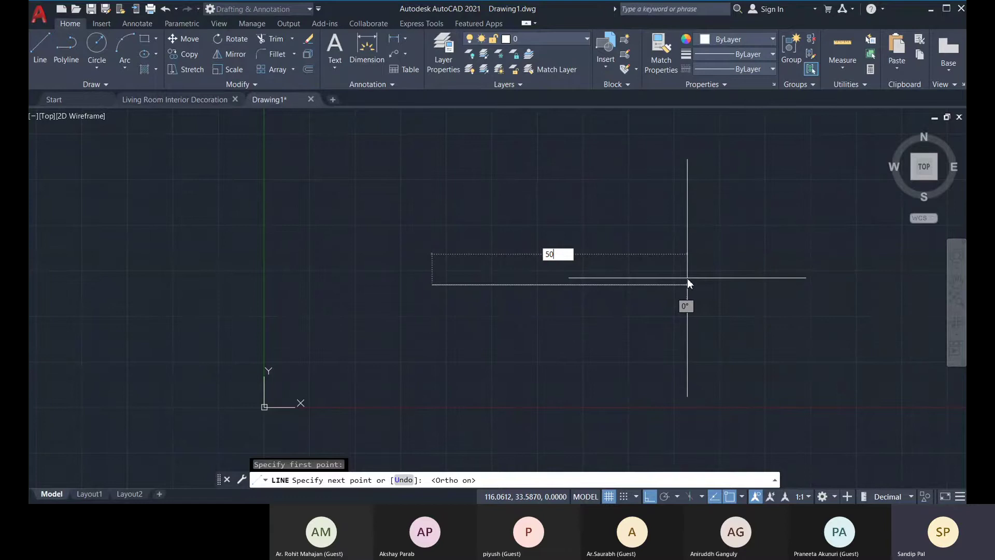
key(Return)
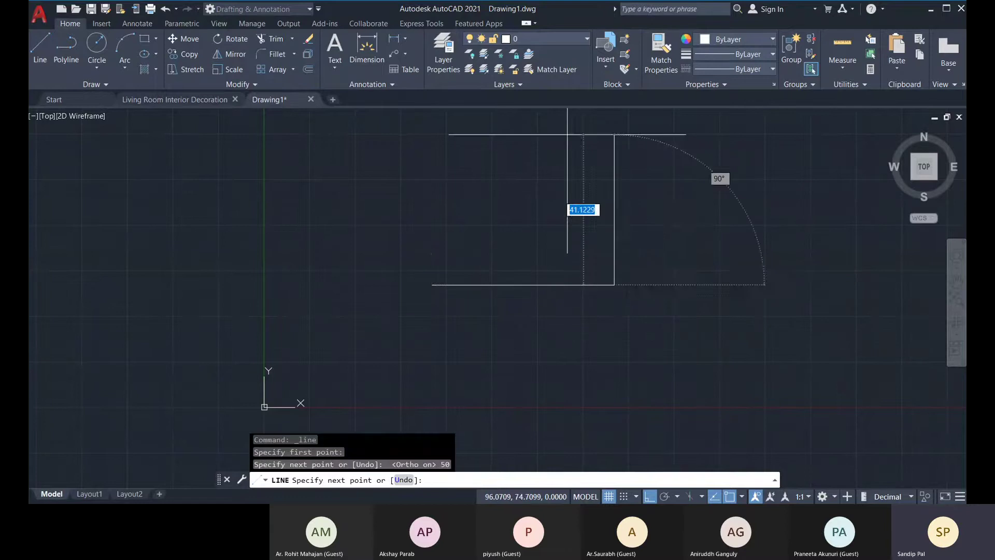
key(Return)
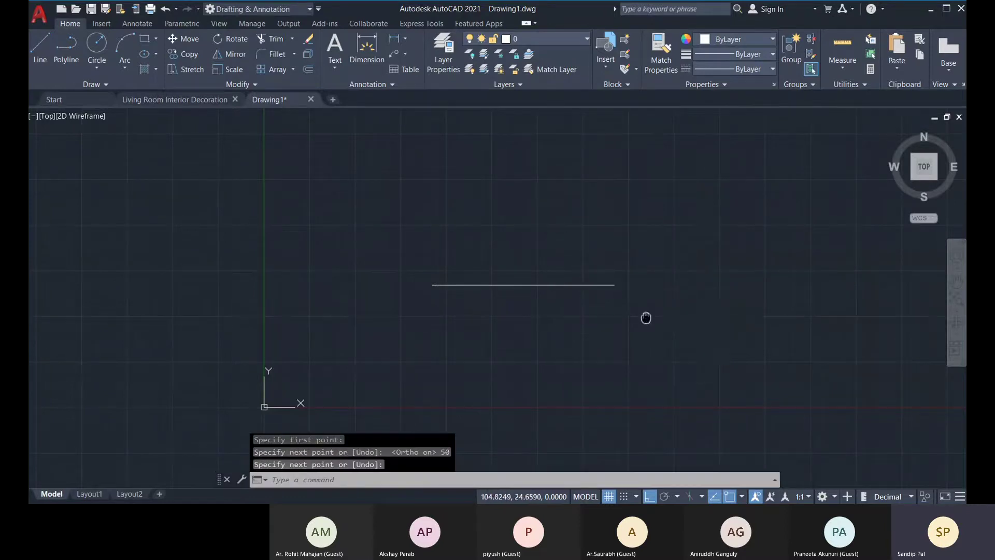
middle_drag(647, 318, 647, 335)
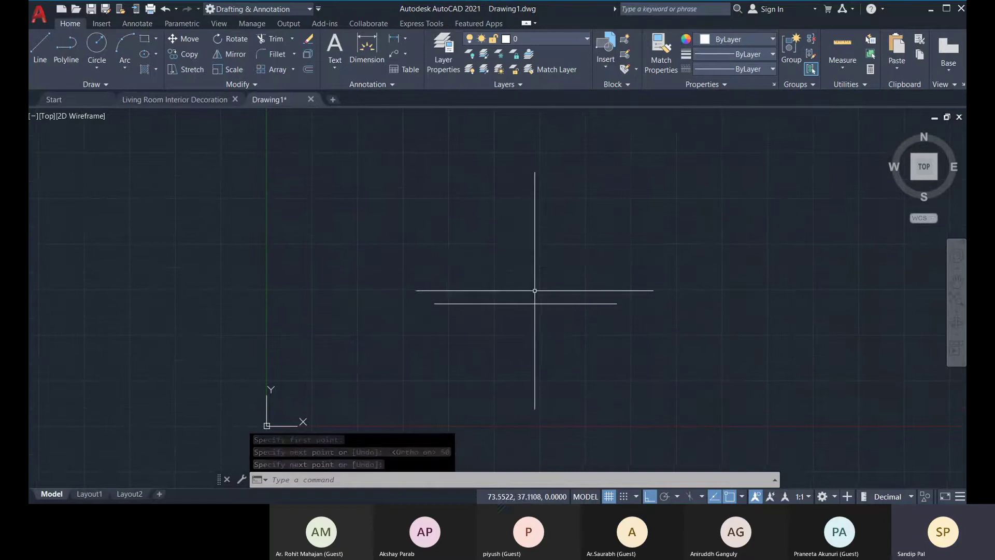
Step: Offset the horizontal line upward by a distance of 10 to make a parallel copy
click(311, 70)
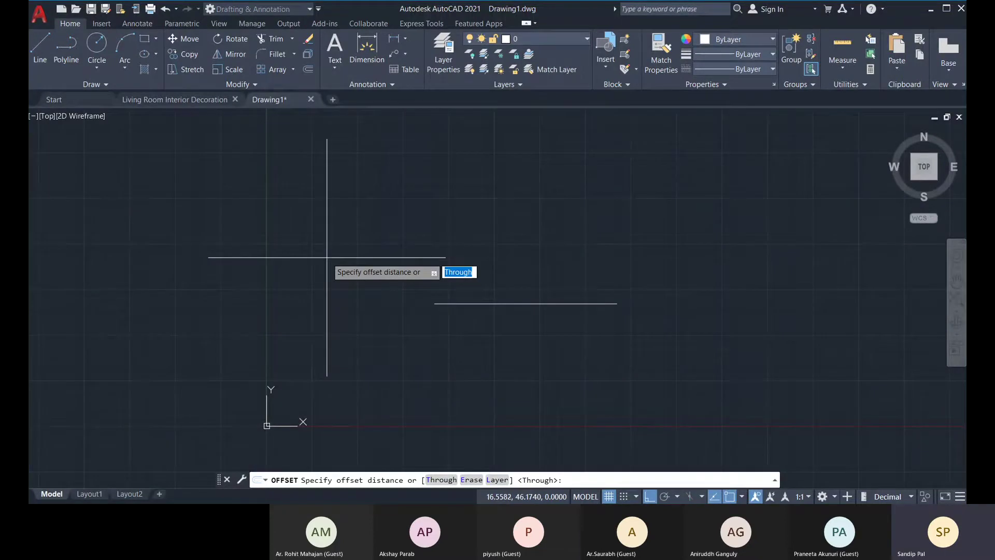
key(Escape)
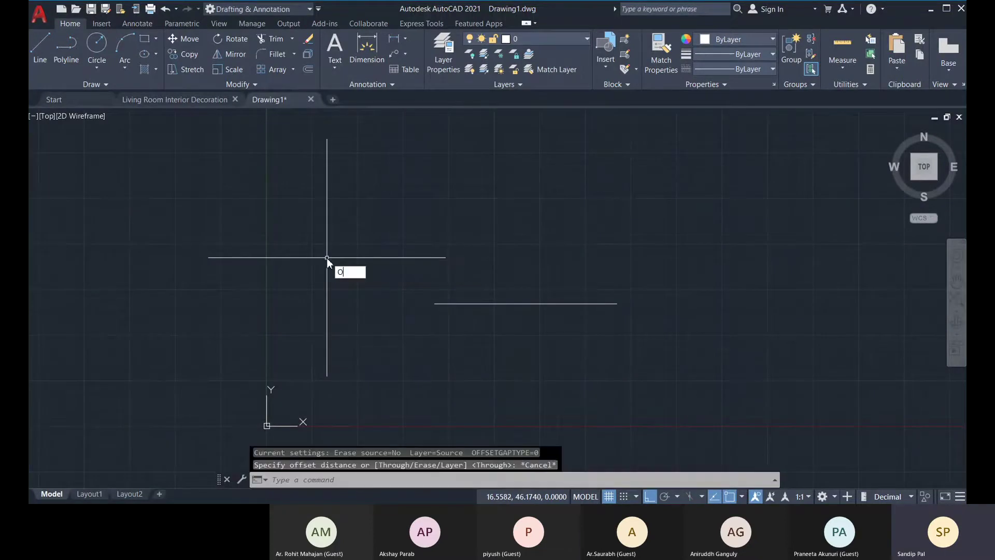
text(O)
key(Return)
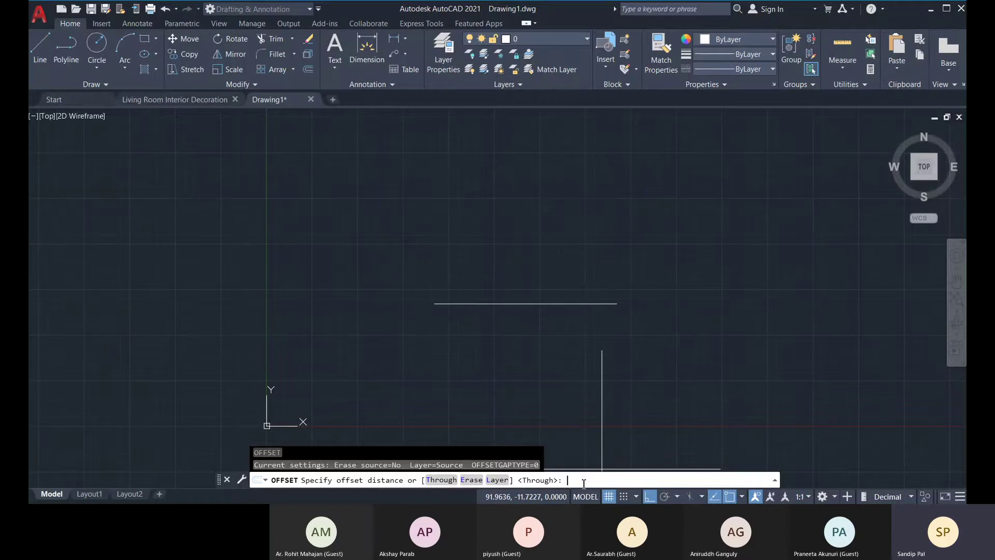
text(10)
key(Return)
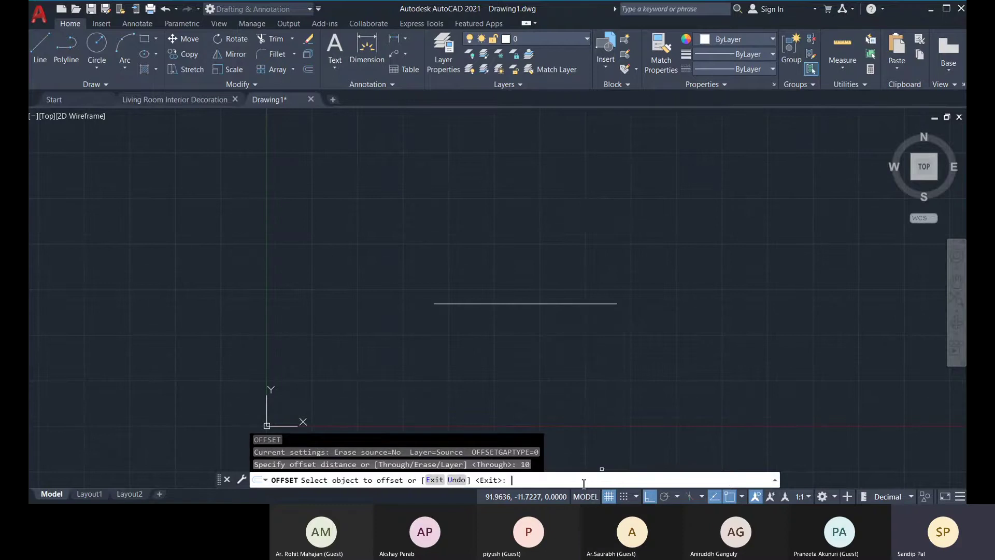
click(496, 302)
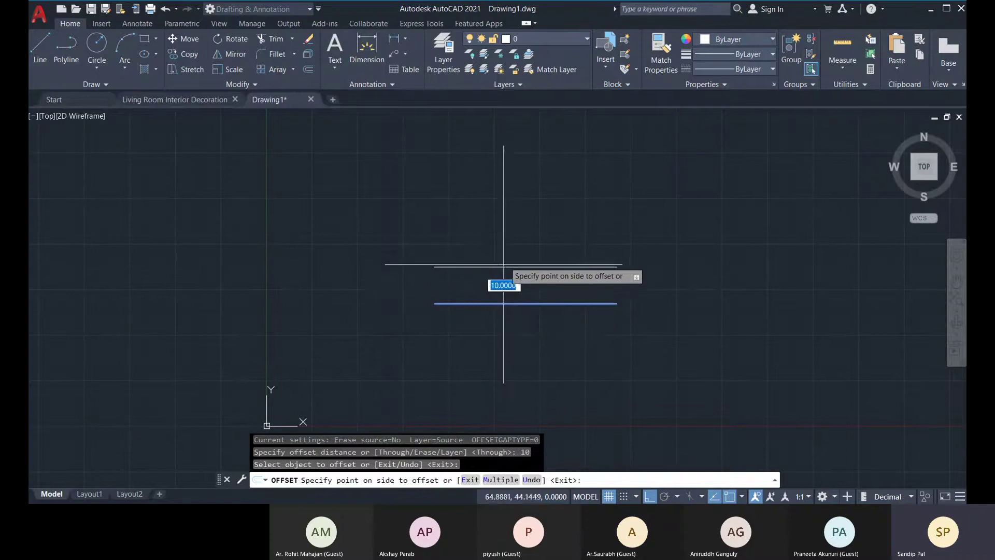
middle_drag(506, 251, 474, 341)
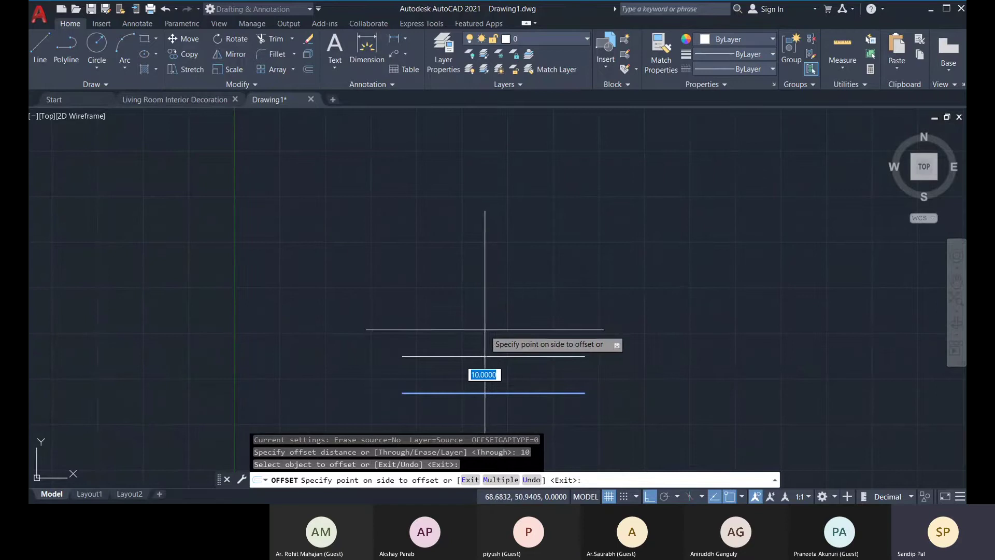
click(484, 329)
middle_drag(551, 327, 548, 316)
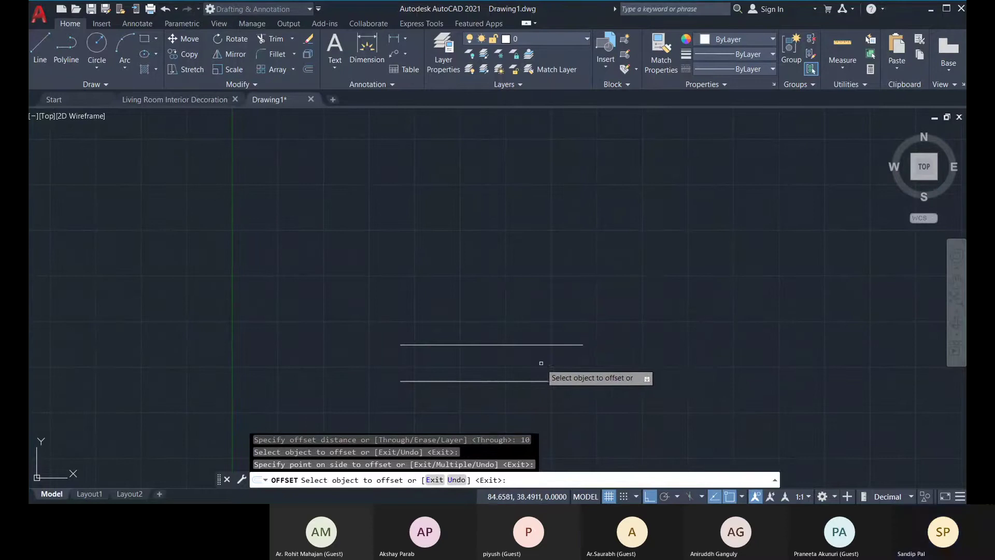
key(Escape)
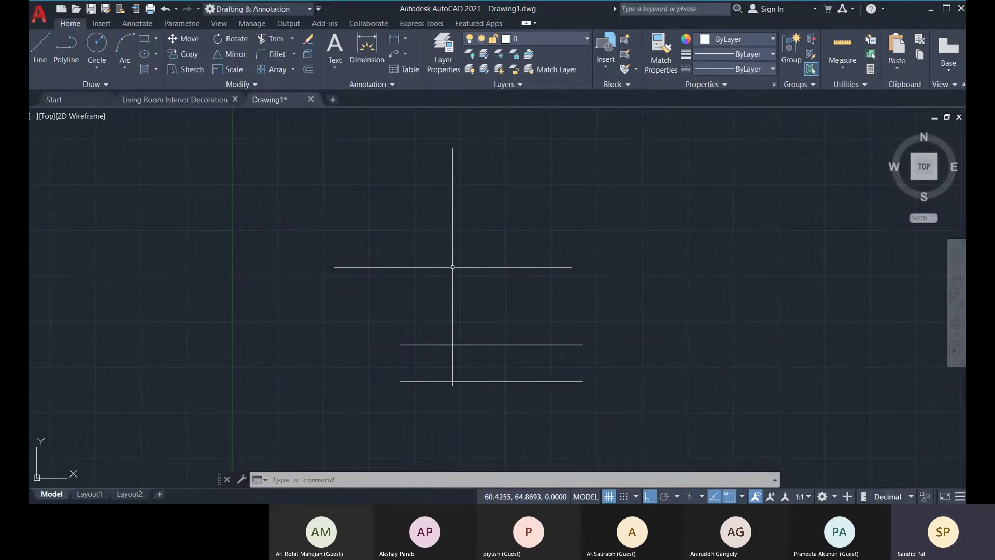
middle_drag(510, 327, 507, 329)
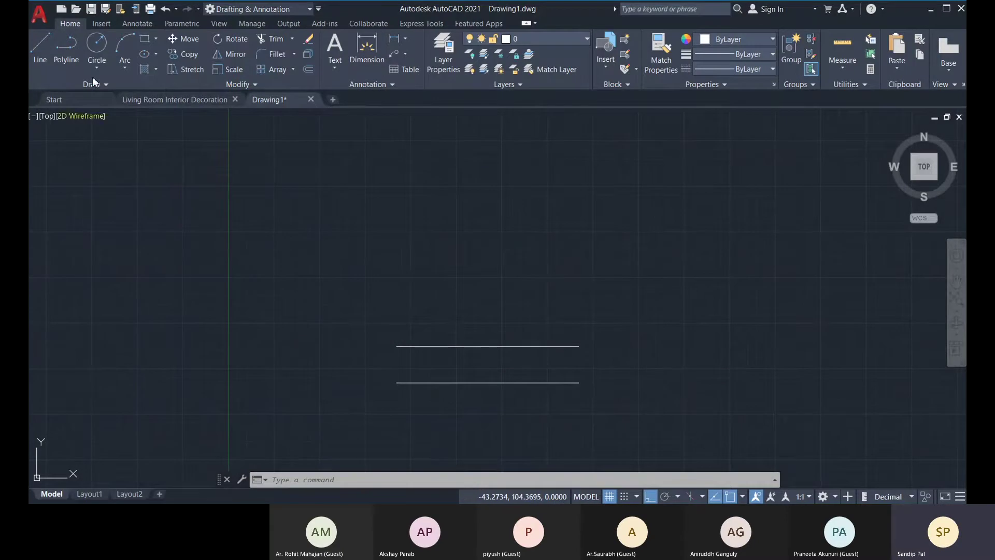
Step: Draw a Center, Radius circle centred midway between the two lines' east endpoints, with its radius reaching the lower line's endpoint
click(107, 64)
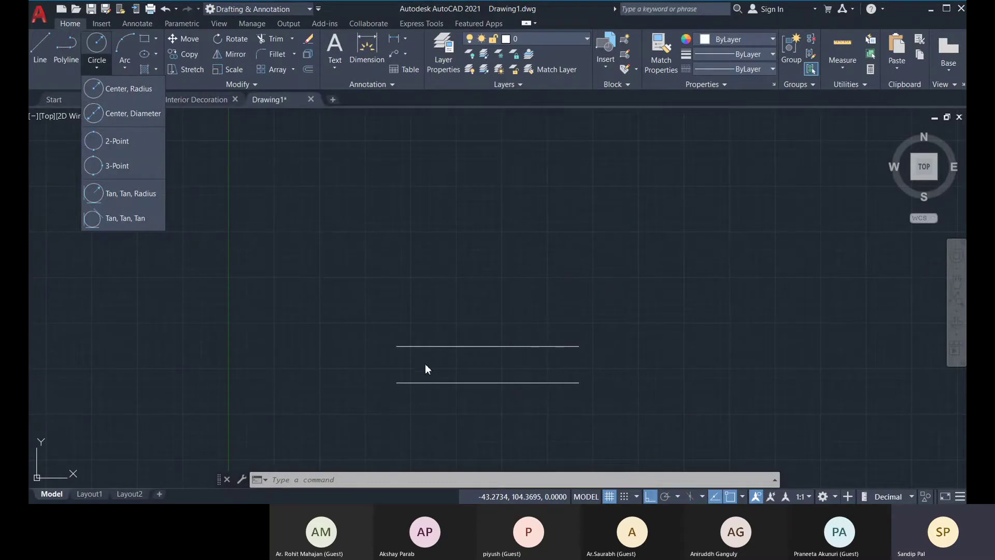
click(119, 90)
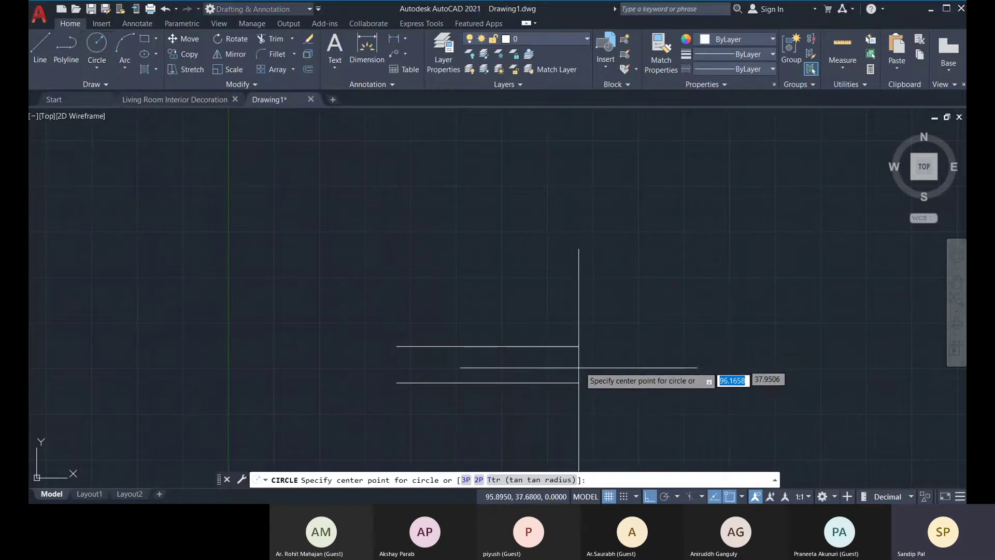
click(100, 70)
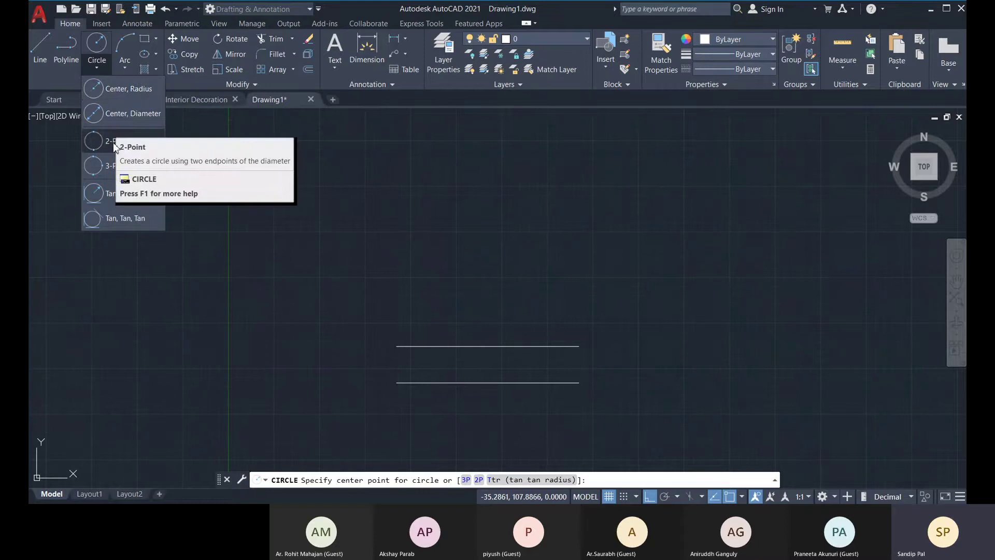
click(424, 97)
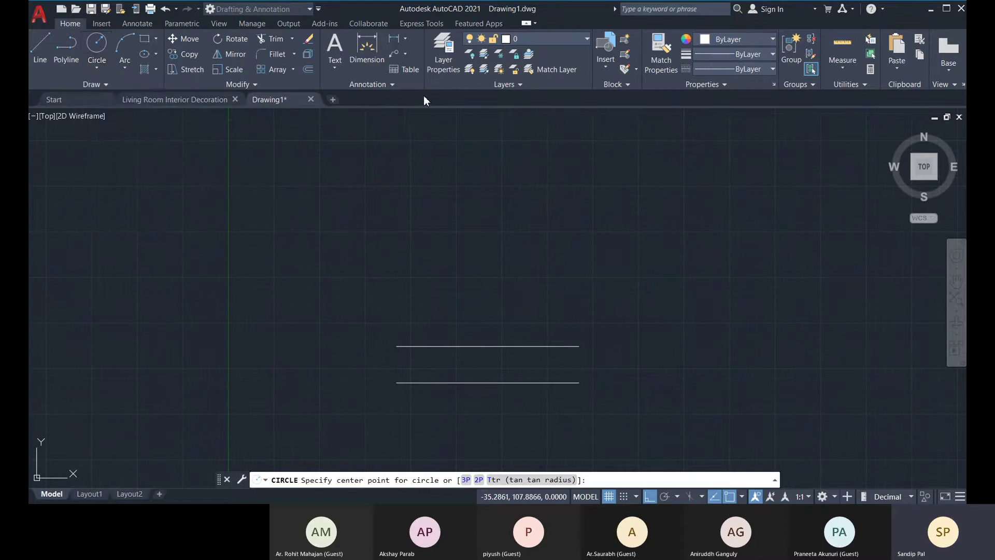
click(96, 68)
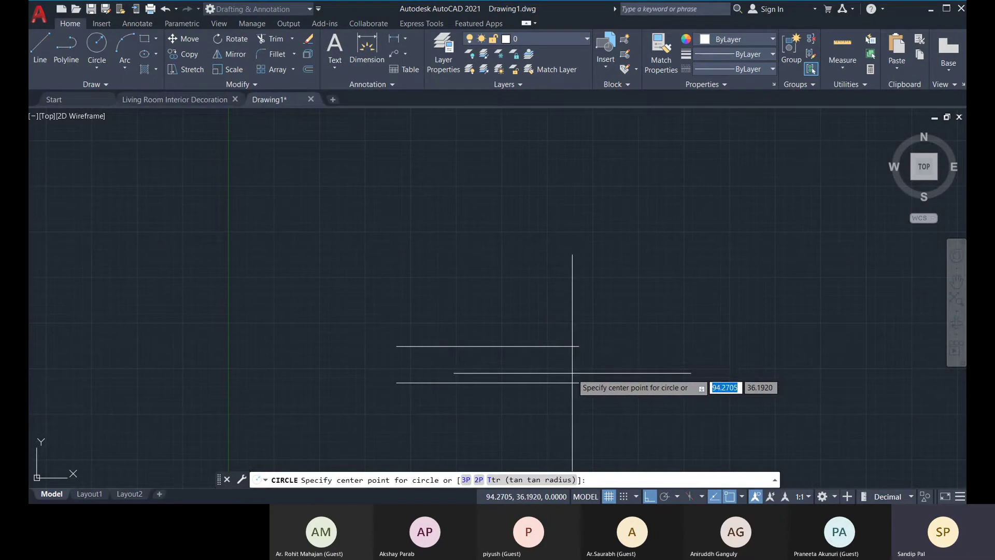
key(F8)
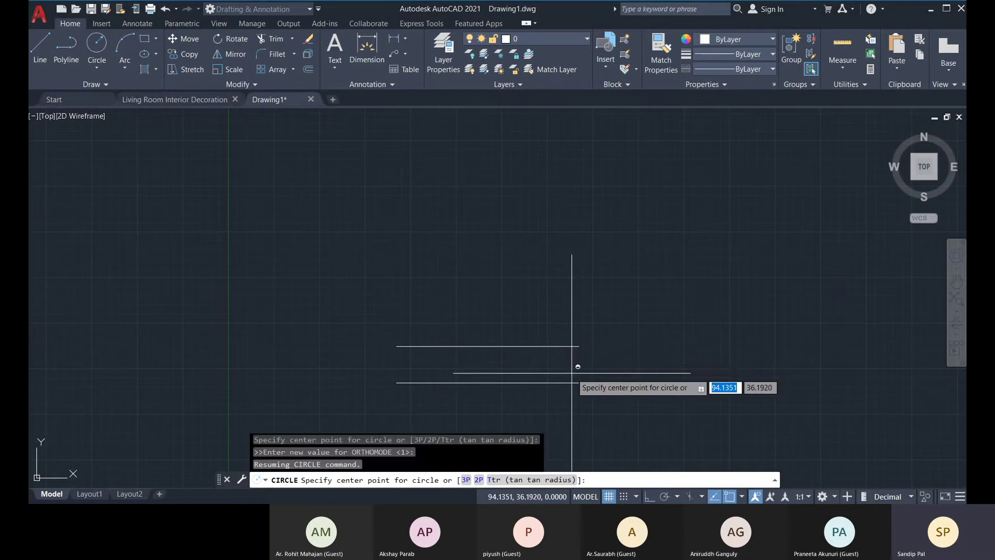
shift+right_click(605, 253)
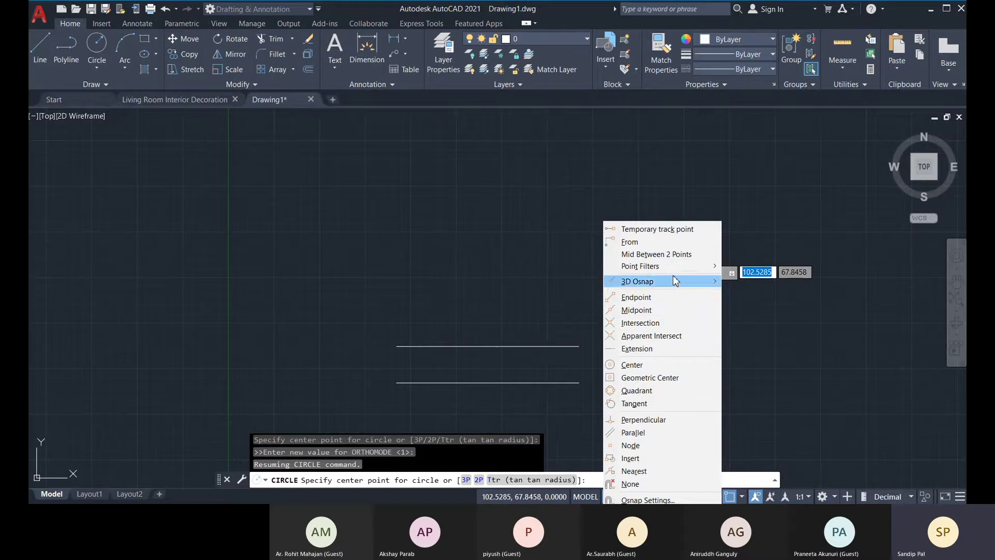
click(645, 255)
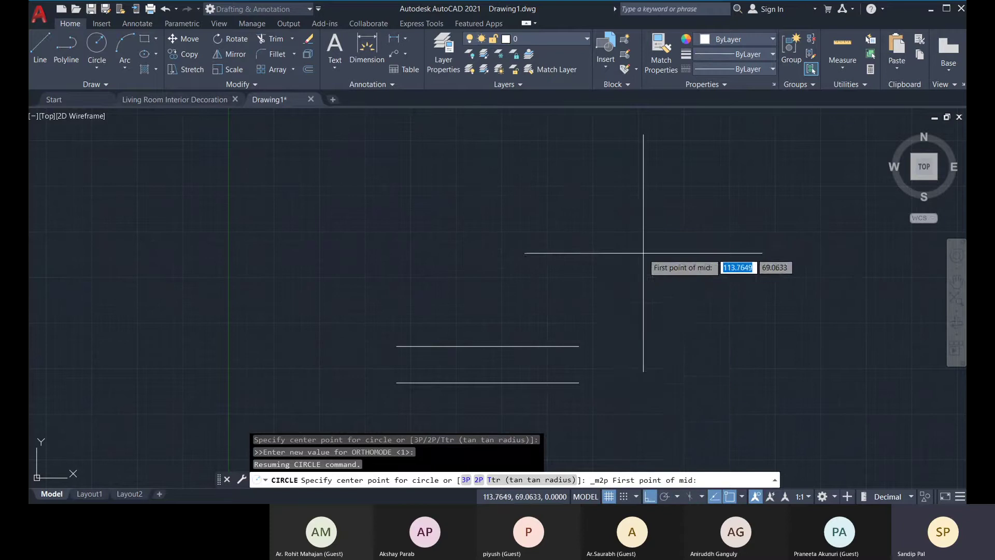
click(579, 346)
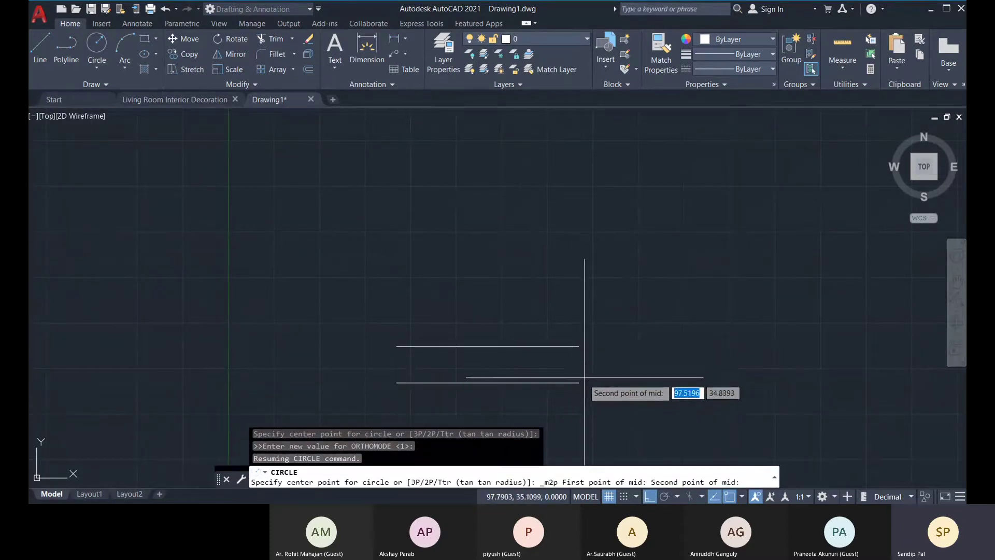
click(579, 383)
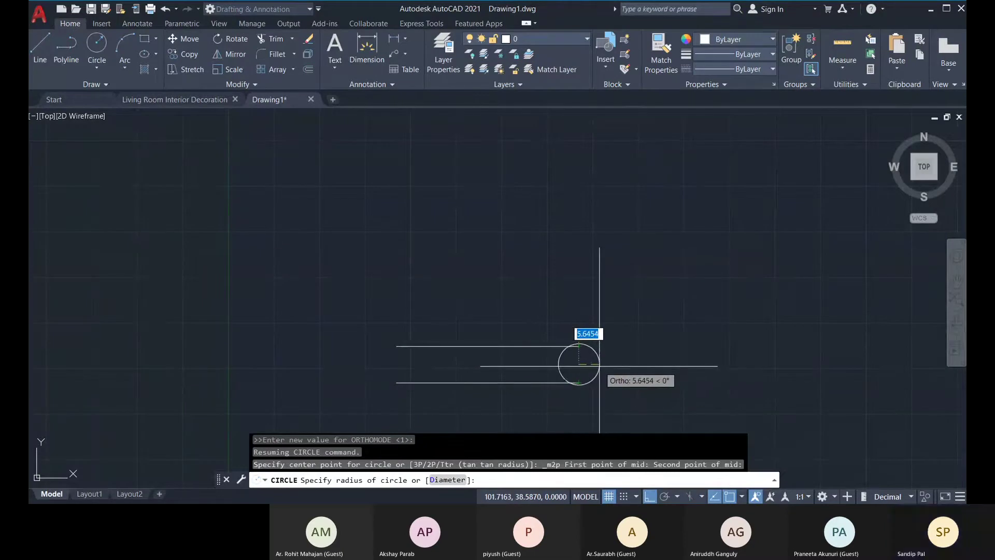
click(578, 382)
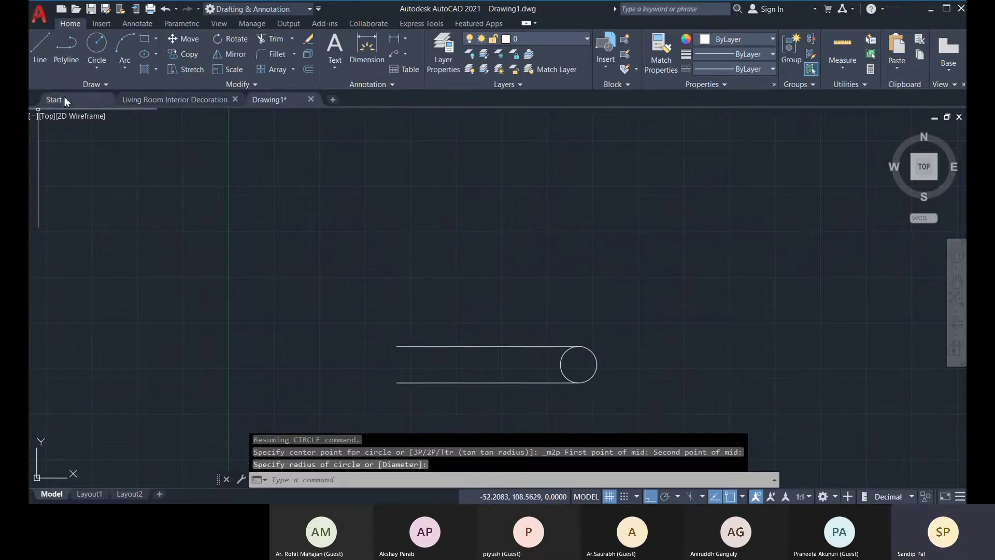
Step: Draw a 2-Point circle whose diameter spans the west endpoints of the two parallel lines
click(98, 67)
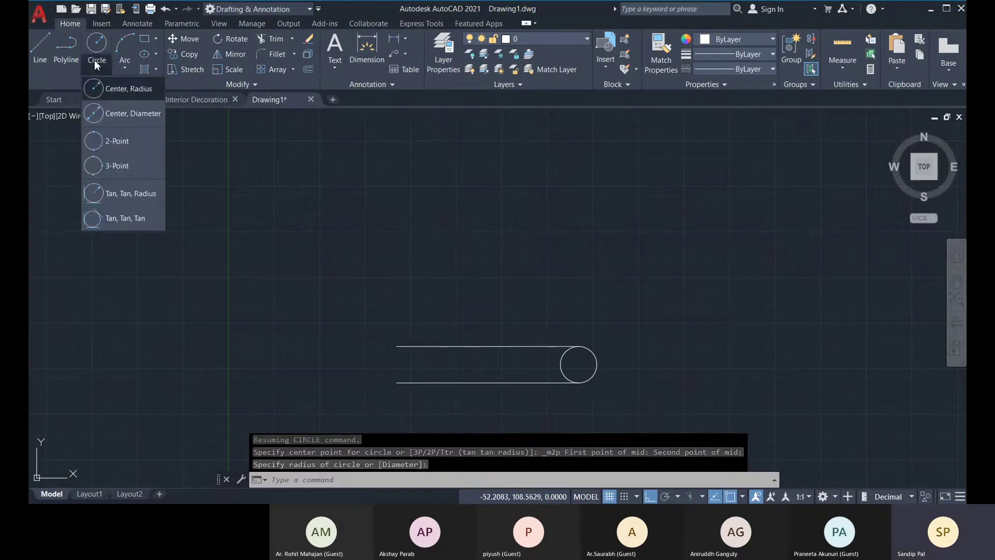
click(119, 142)
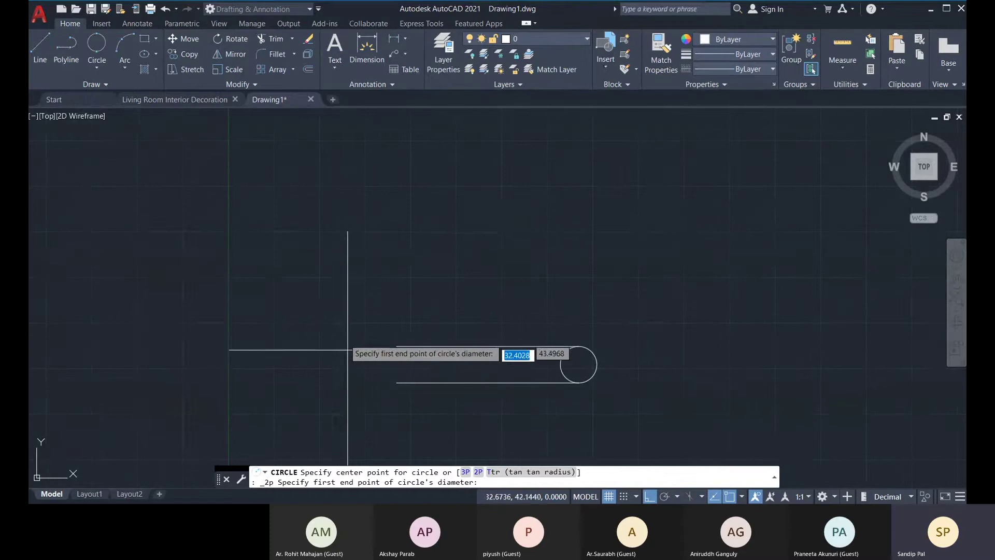
click(397, 346)
click(396, 382)
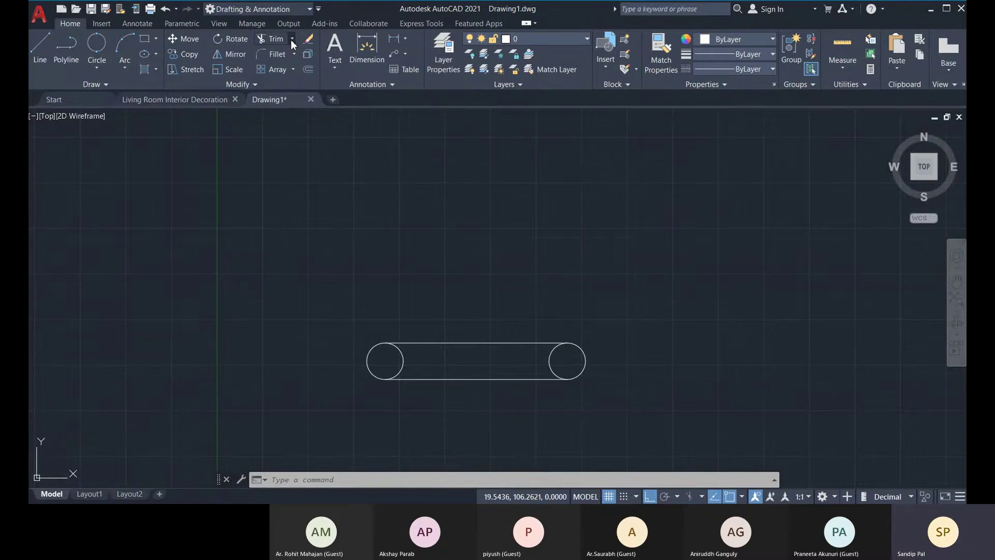
Step: Trim away the inner halves of both circles to leave a rounded slot outline
click(292, 39)
click(283, 60)
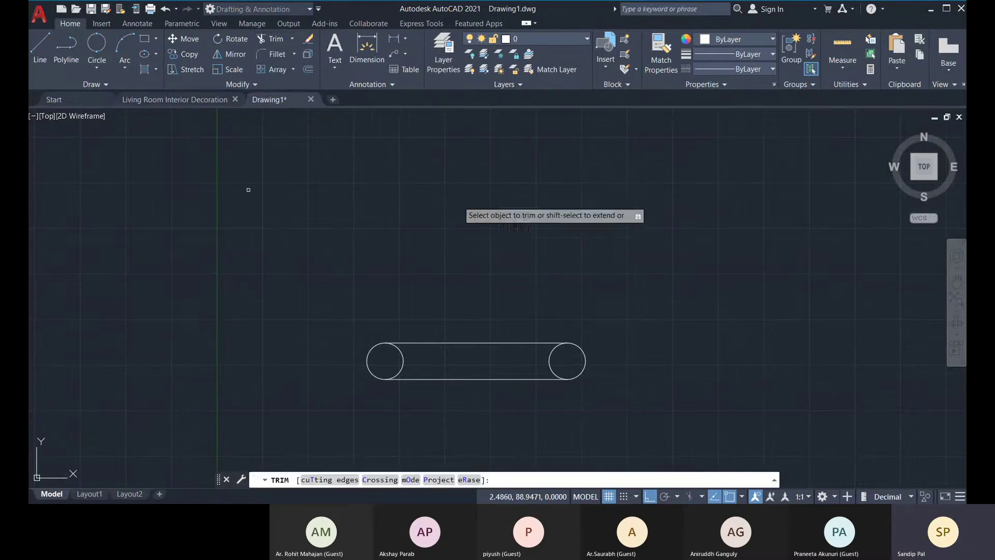
click(403, 358)
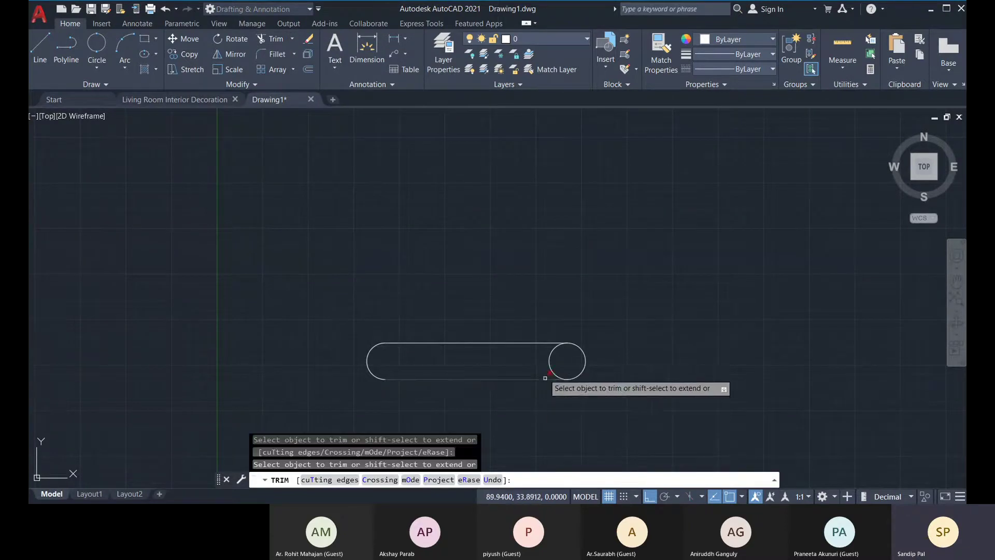
click(550, 363)
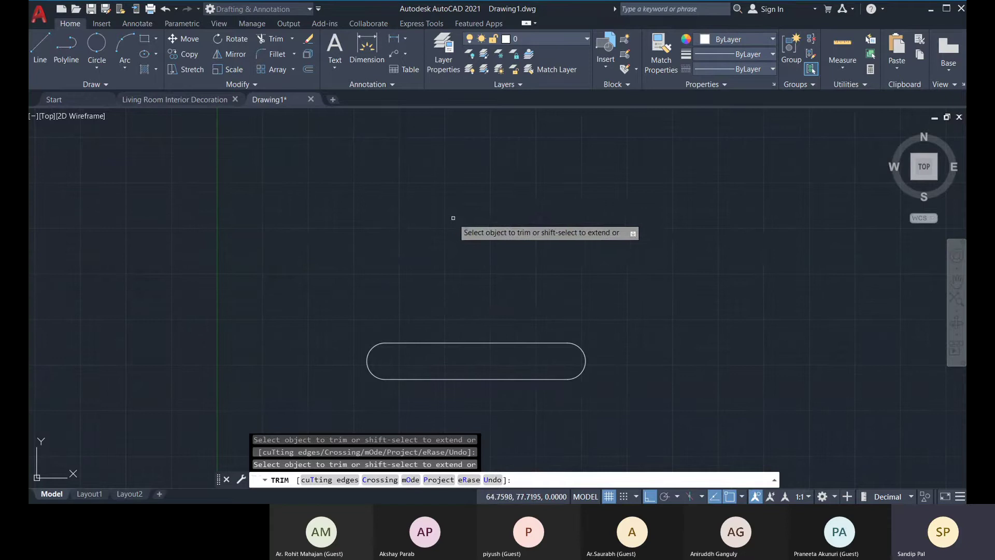
key(Escape)
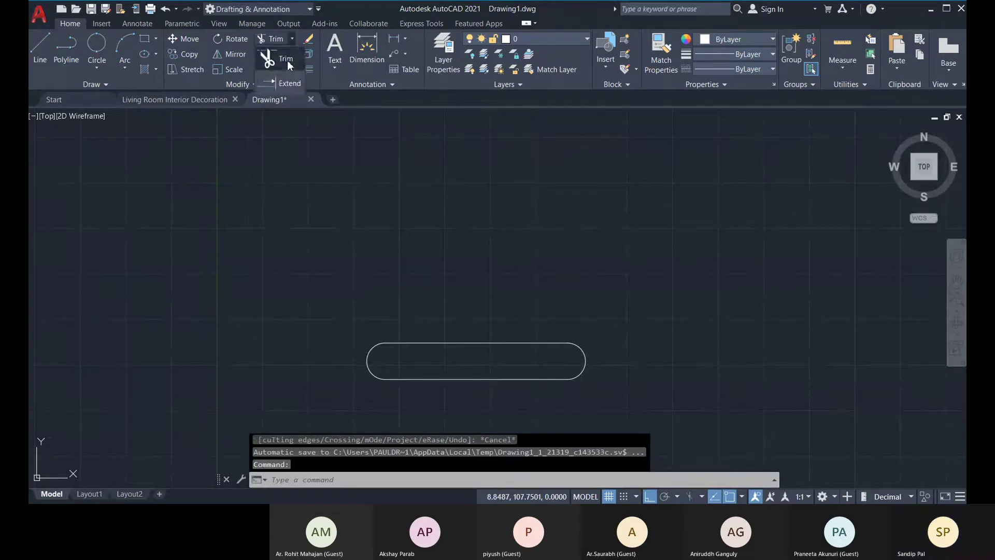
click(287, 60)
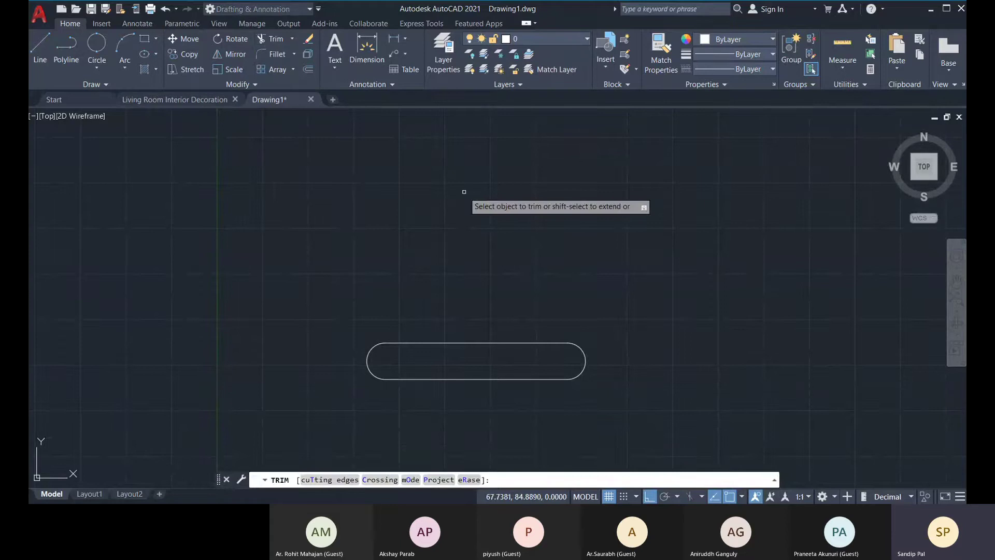
click(479, 264)
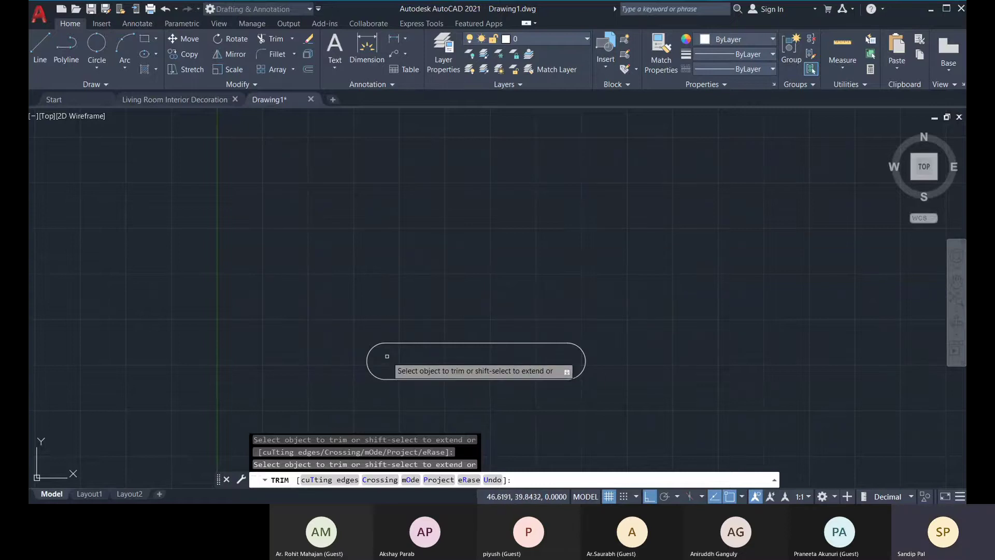
key(Escape)
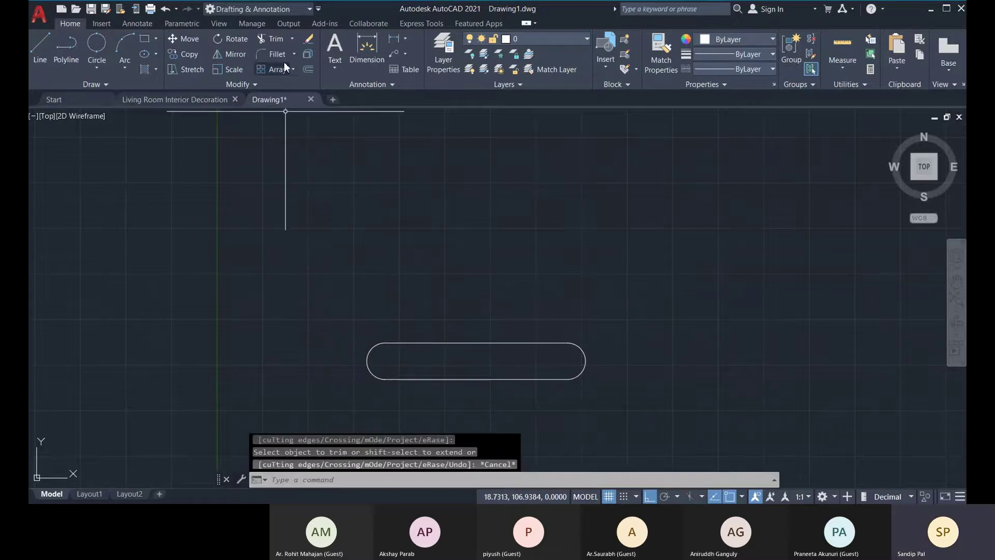
click(293, 39)
click(285, 61)
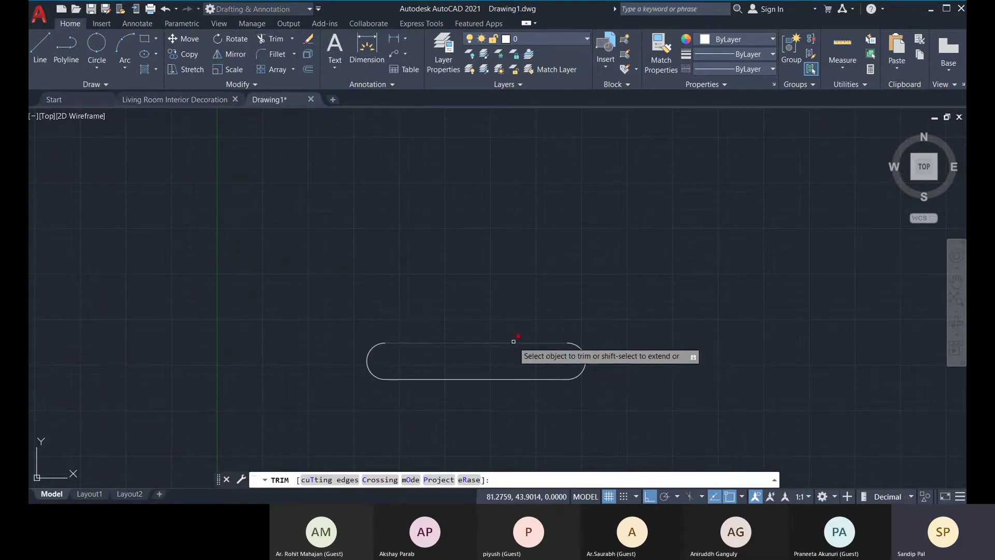
key(Escape)
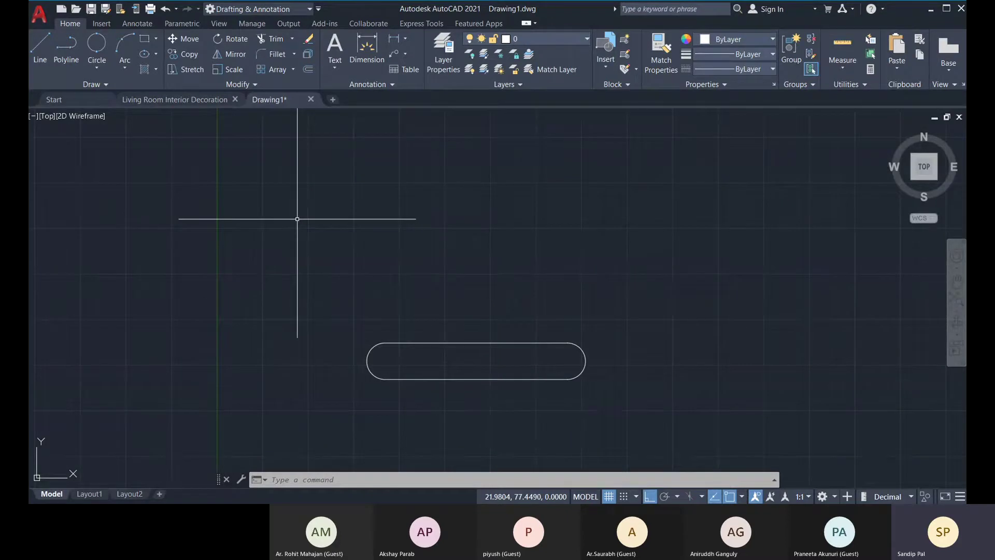
Step: Draw a vertical line about 134 units long, straight up from the midpoint of the slot's lower edge
middle_drag(539, 258, 537, 264)
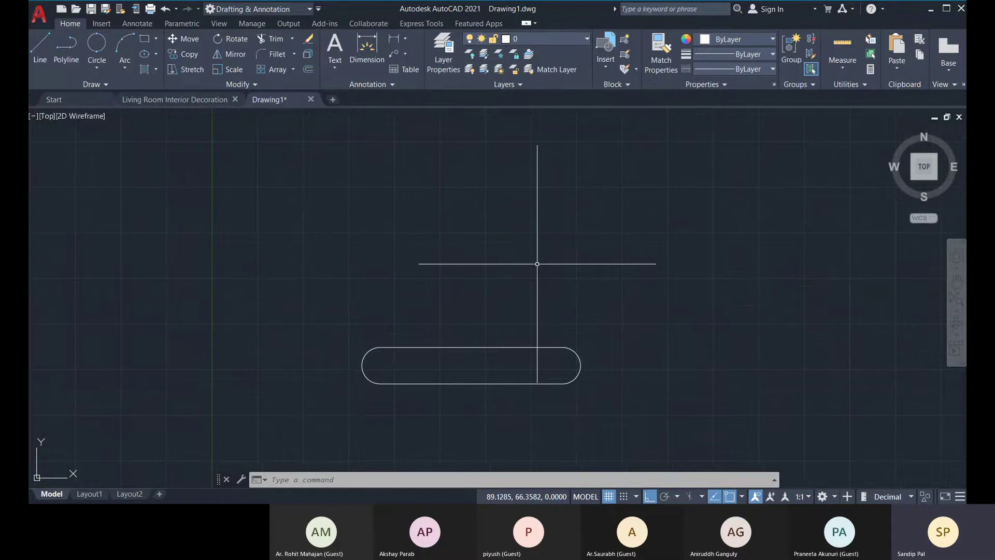
middle_drag(517, 244, 523, 259)
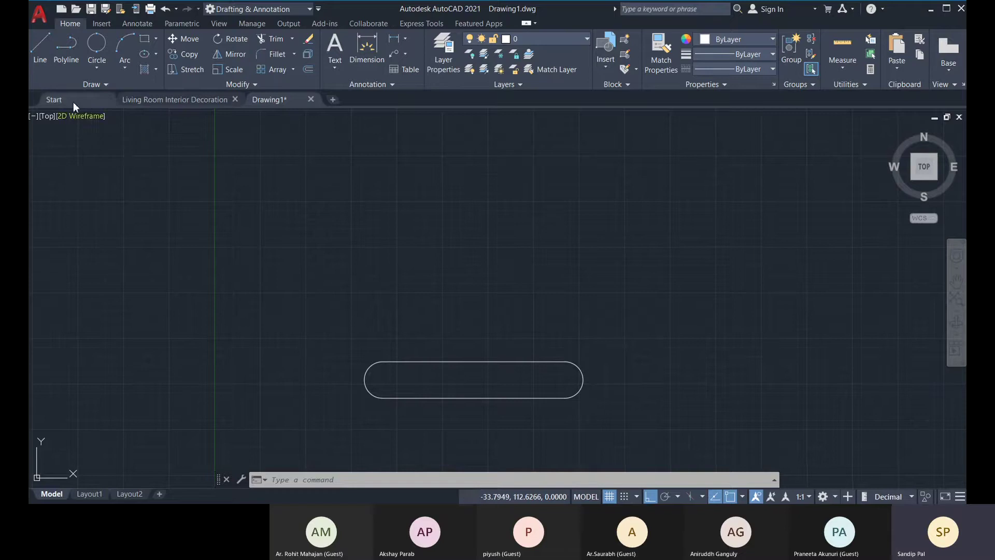
click(45, 57)
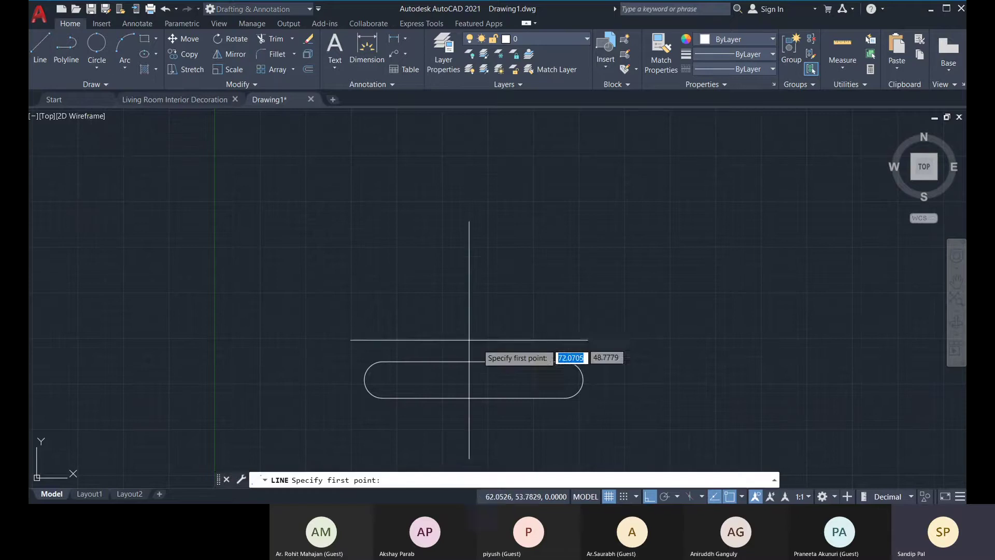
click(474, 397)
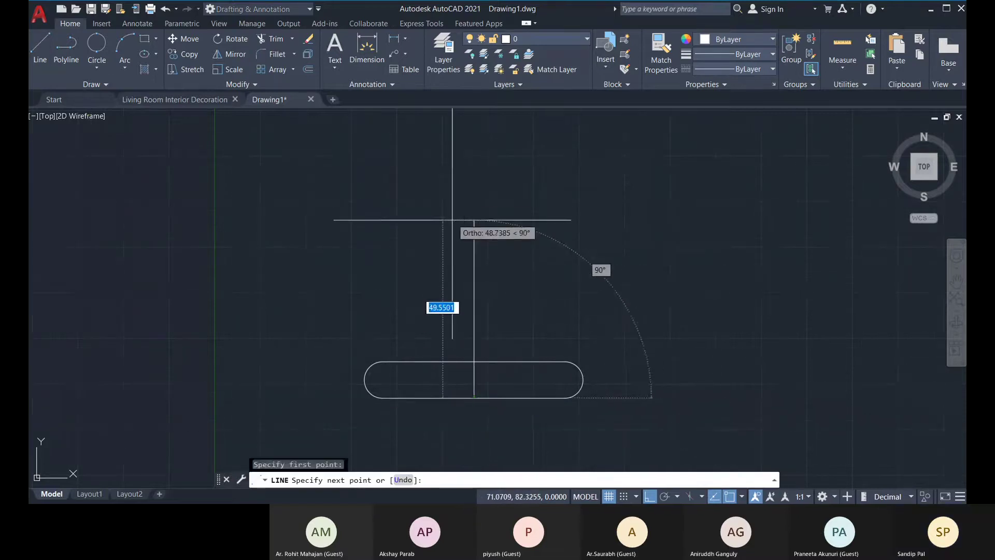
scroll(467, 163, down, 2)
middle_drag(467, 163, 467, 247)
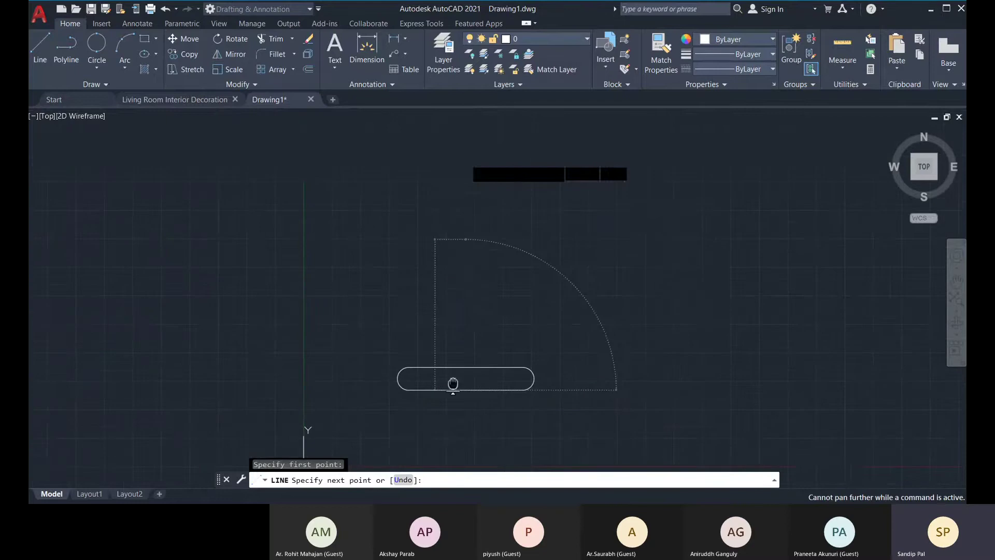
middle_drag(456, 136, 469, 175)
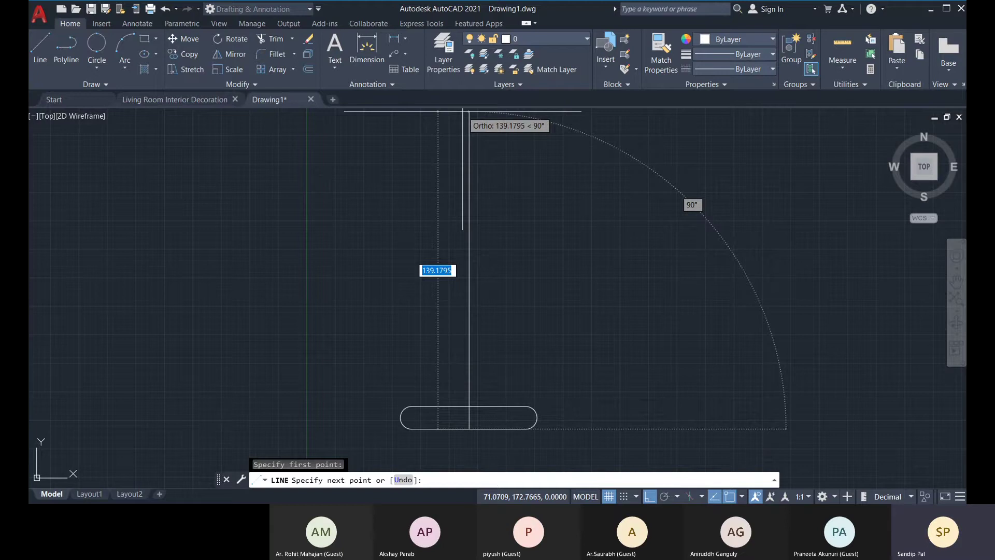
scroll(505, 220, down, 2)
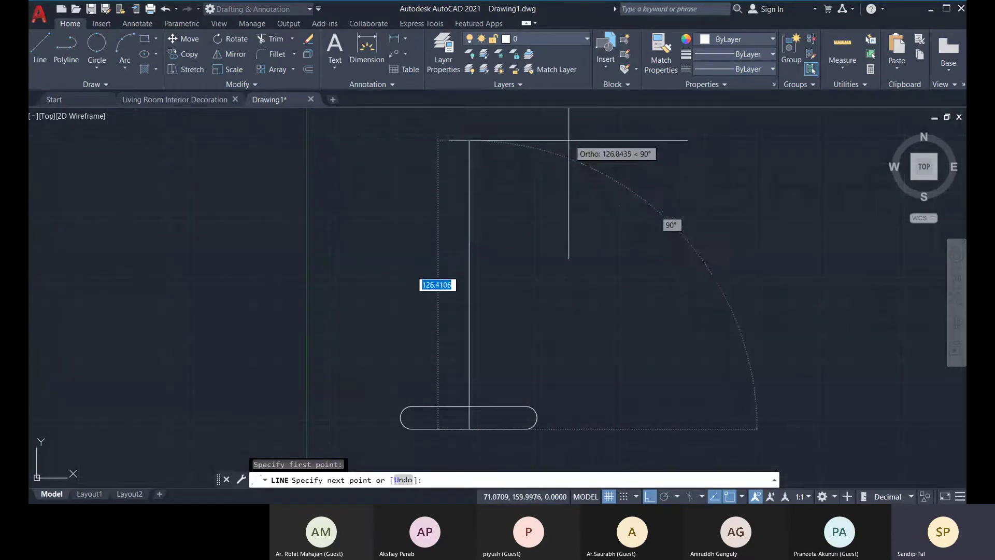
middle_drag(467, 111, 467, 222)
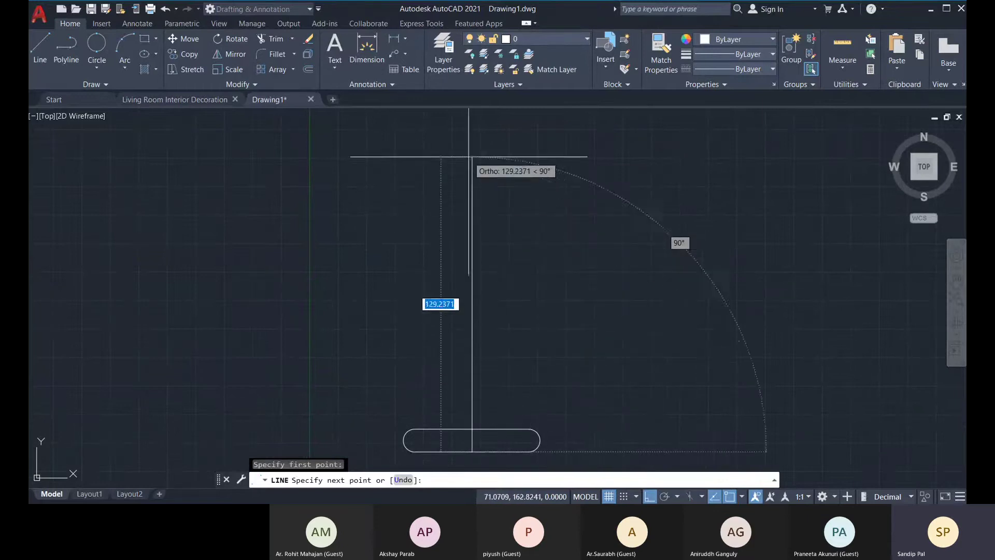
click(472, 146)
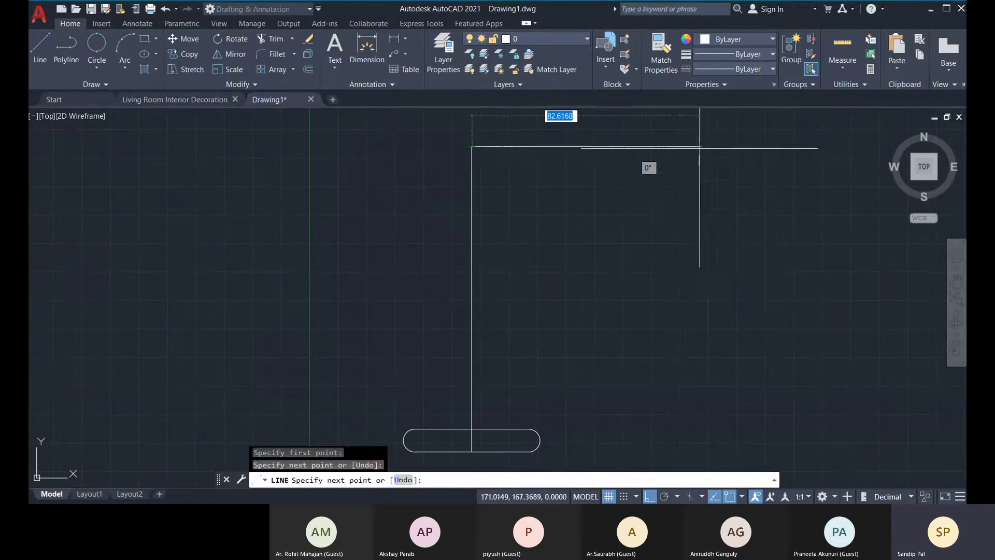
right_click(639, 145)
click(660, 151)
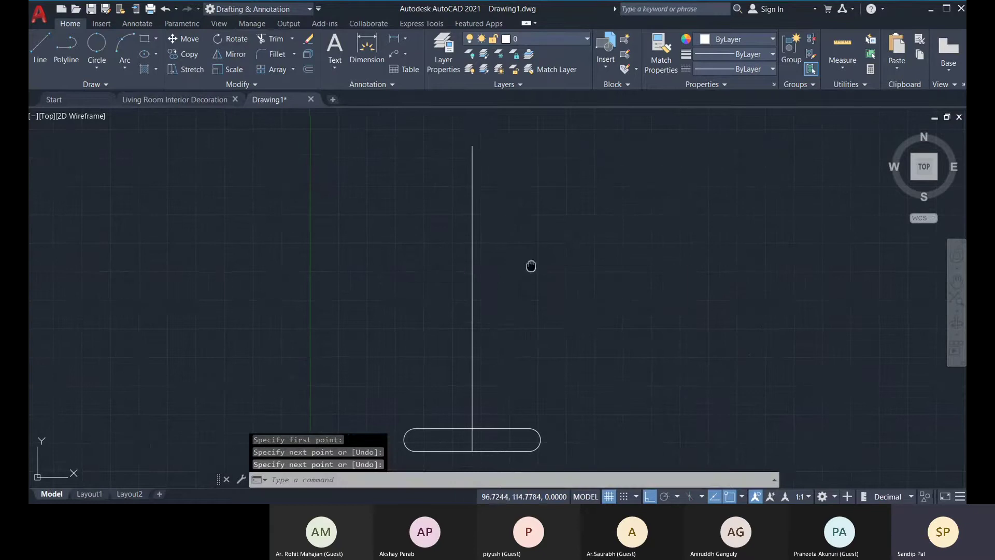
Step: Mirror the slot outline across a horizontal axis through the vertical line's midpoint, keeping the source objects
middle_drag(557, 402, 568, 393)
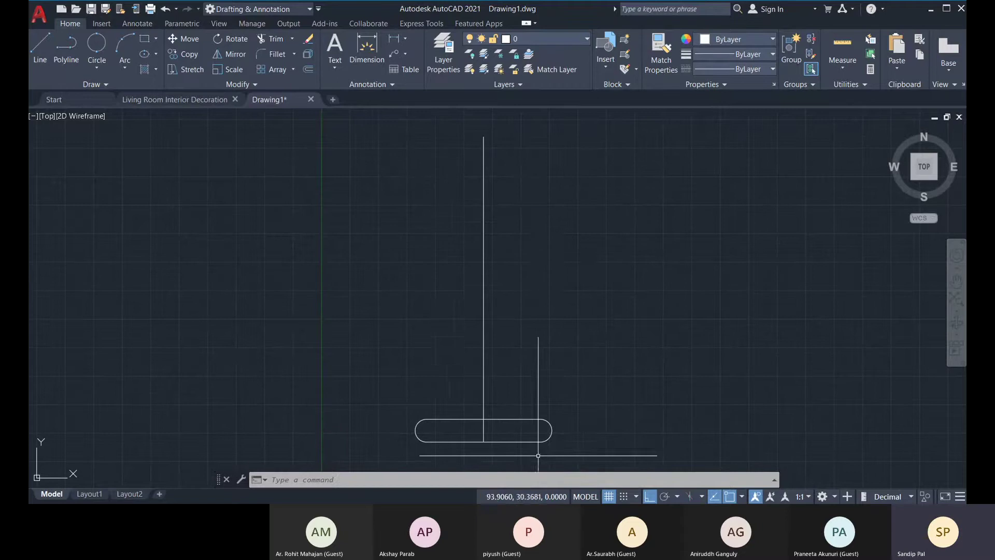
click(228, 53)
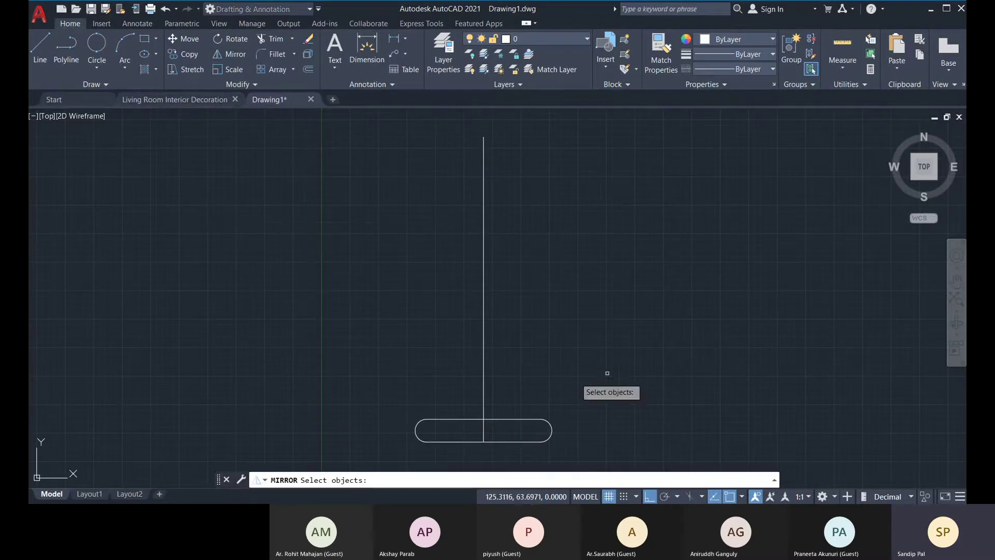
drag(365, 399, 591, 463)
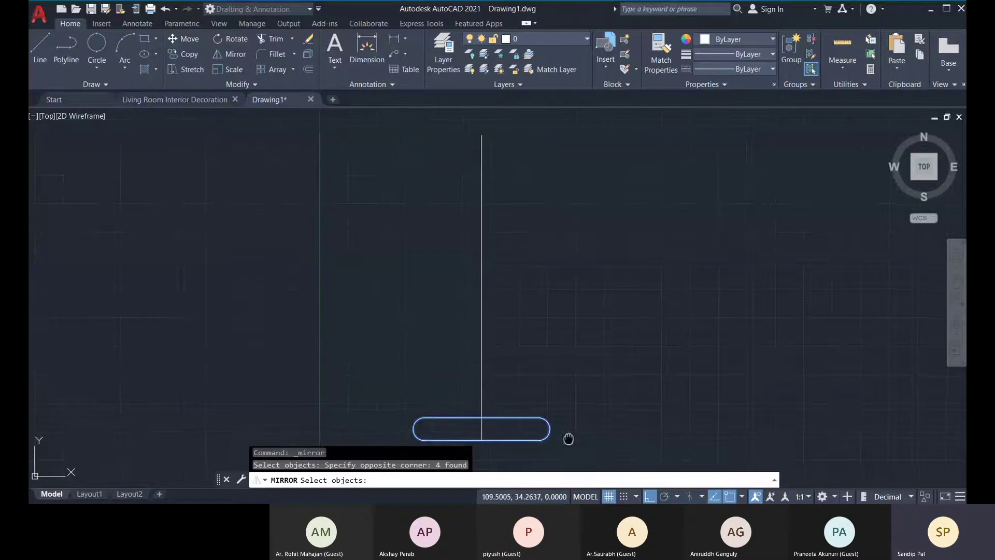
middle_drag(569, 438, 513, 401)
scroll(514, 400, up, 1)
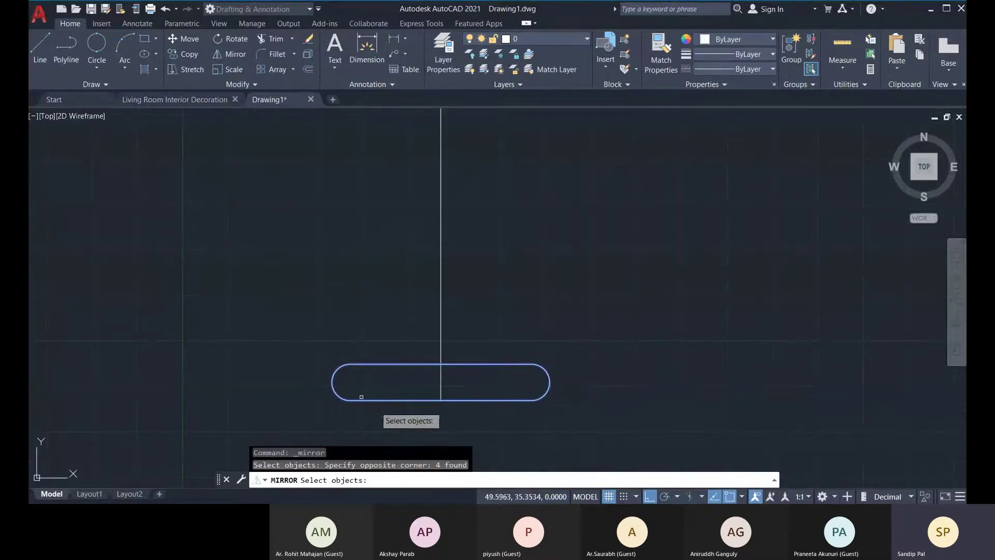
scroll(472, 360, down, 1)
middle_drag(472, 359, 507, 389)
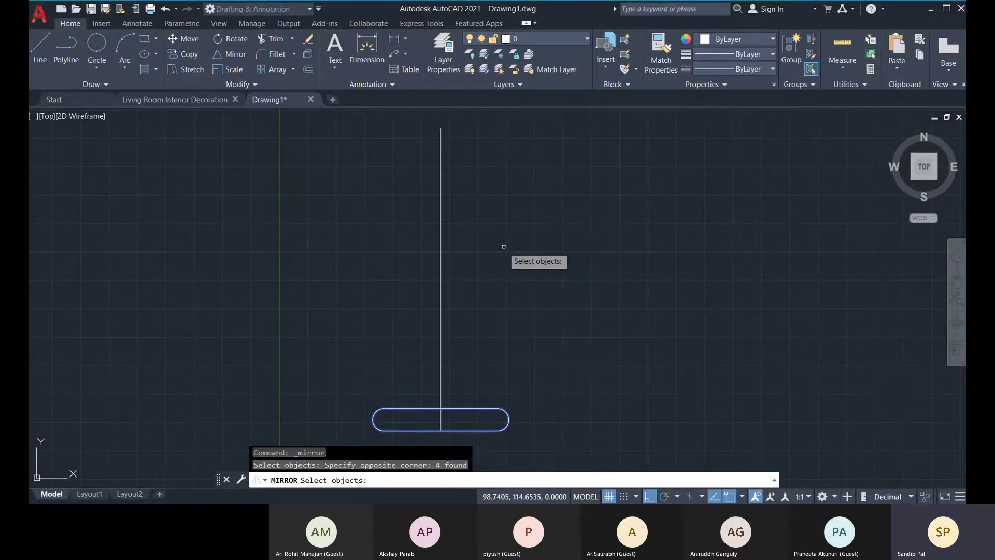
key(Return)
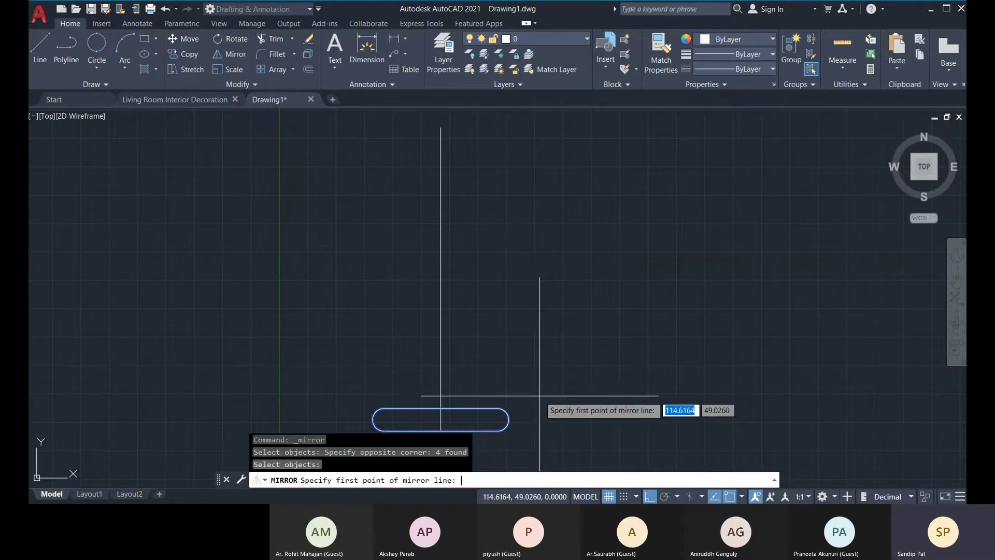
click(441, 278)
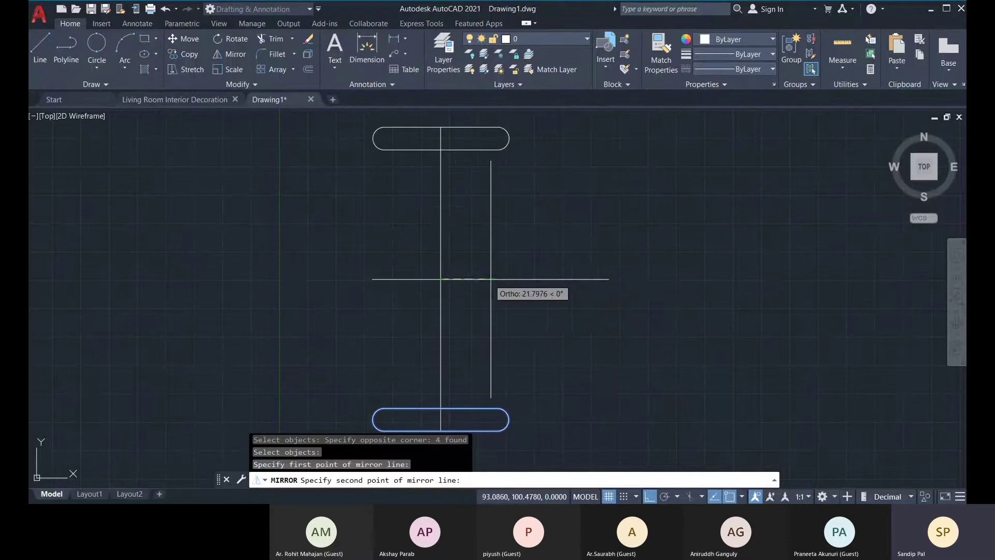
click(558, 279)
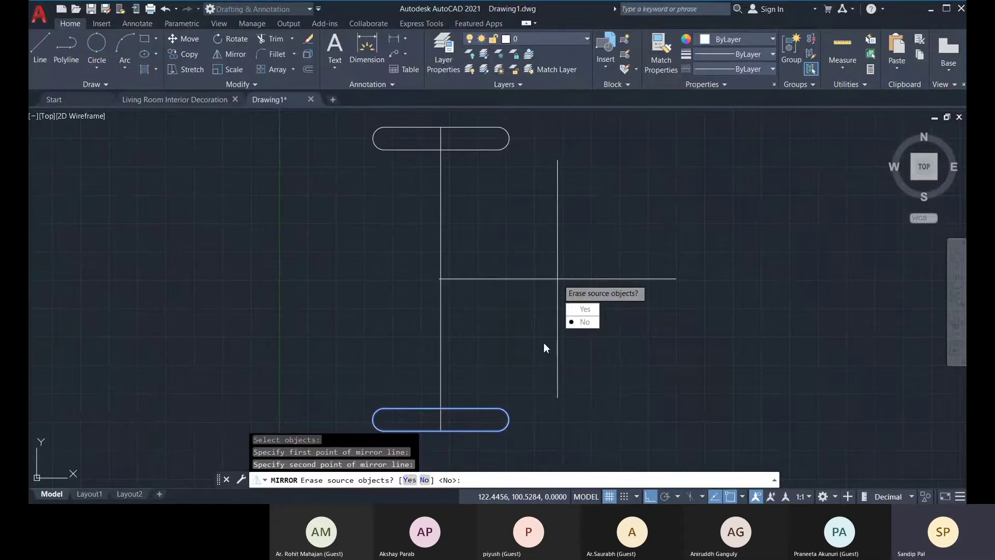
click(583, 322)
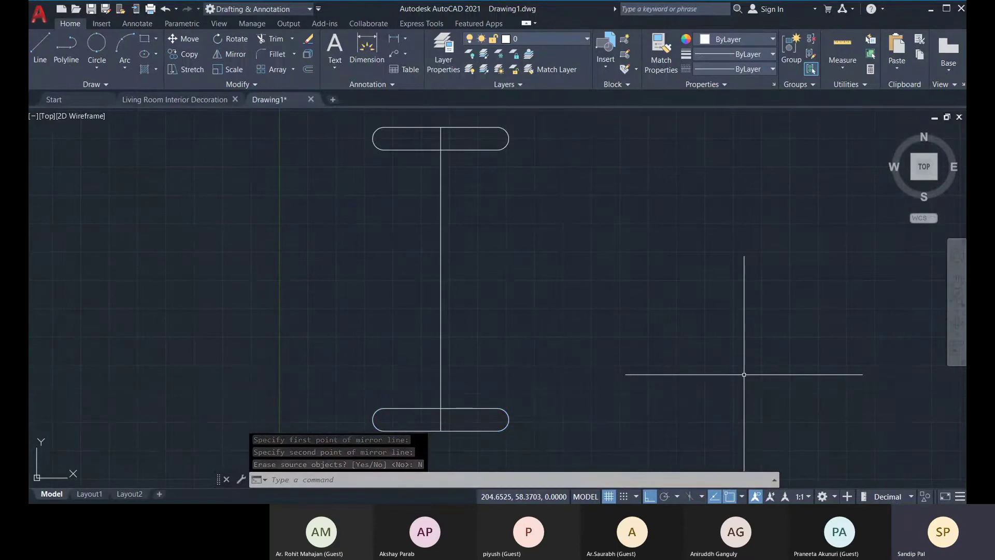
Step: Erase both slots and the vertical line to clear the drawing
scroll(600, 311, down, 2)
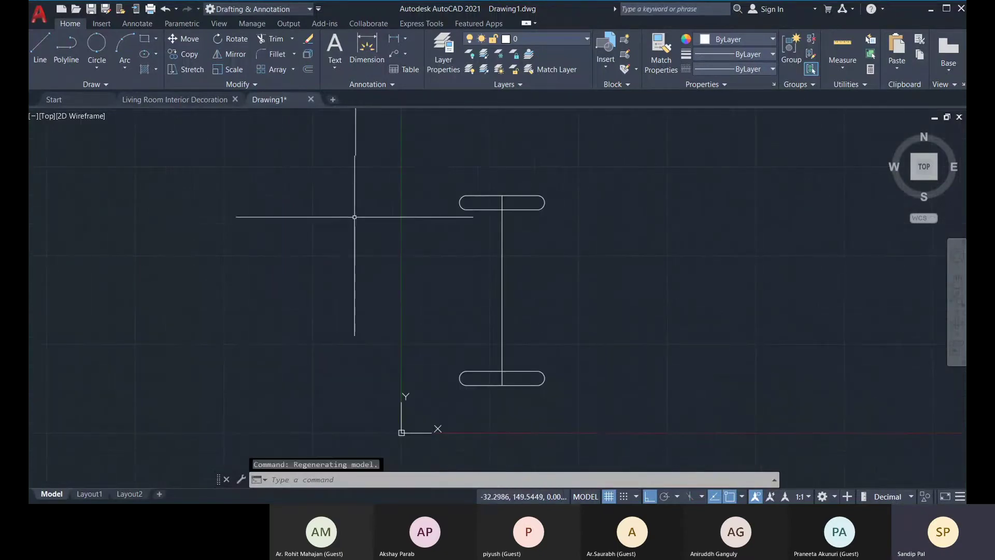
click(408, 159)
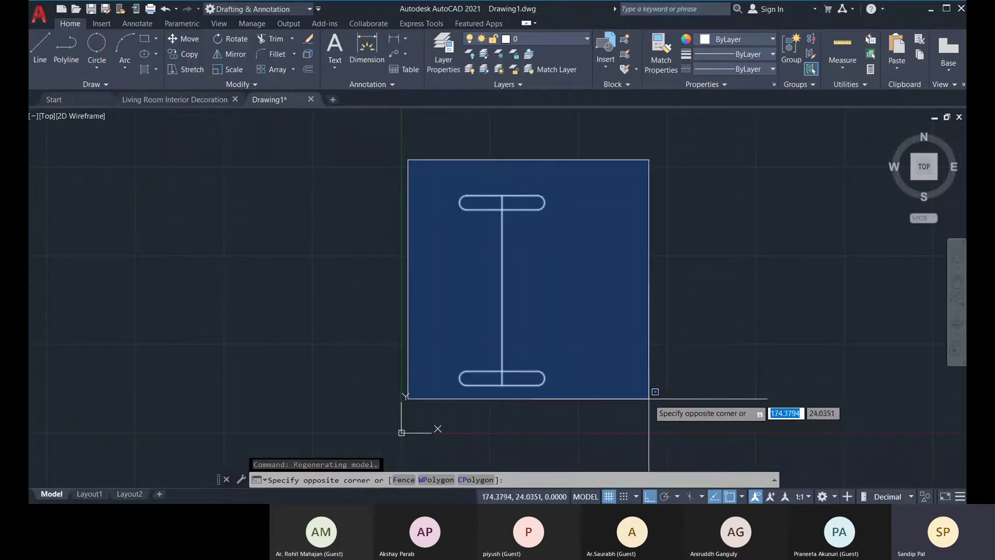
click(649, 398)
key(Delete)
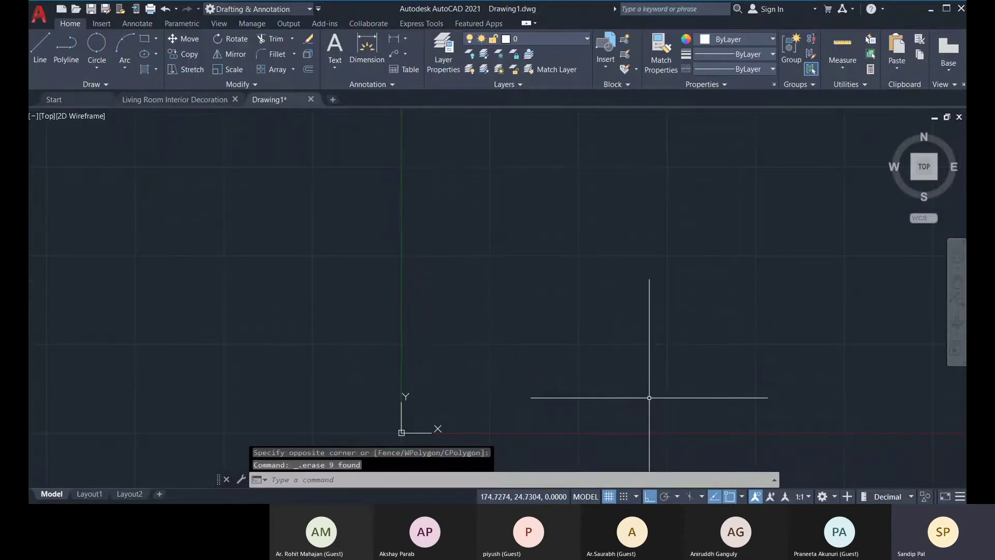
Step: Draw a rectangle 420 wide and 297 high with its first corner at the origin 0,0
click(145, 40)
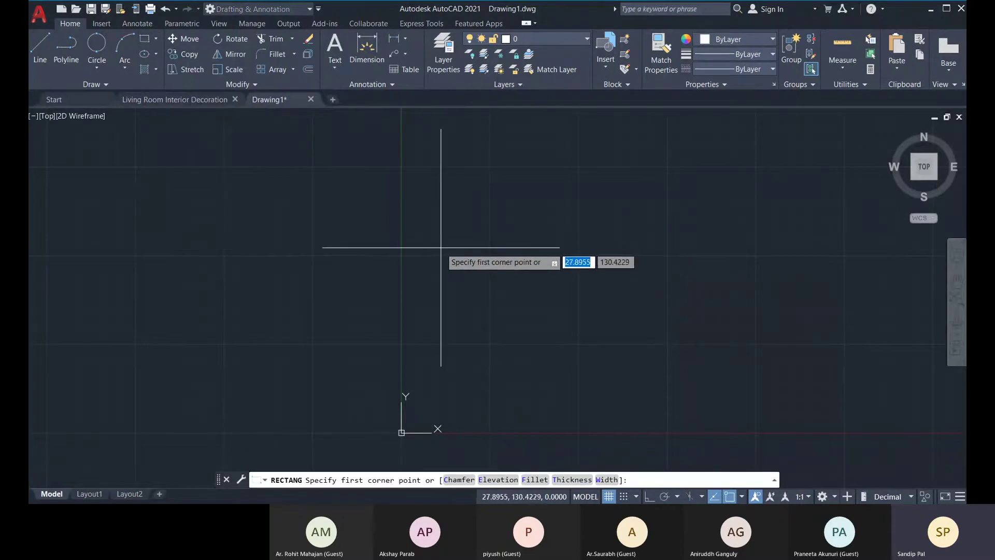
mouse_move(442, 253)
middle_down()
mouse_move(491, 344)
mouse_move(335, 311)
mouse_move(437, 321)
middle_up()
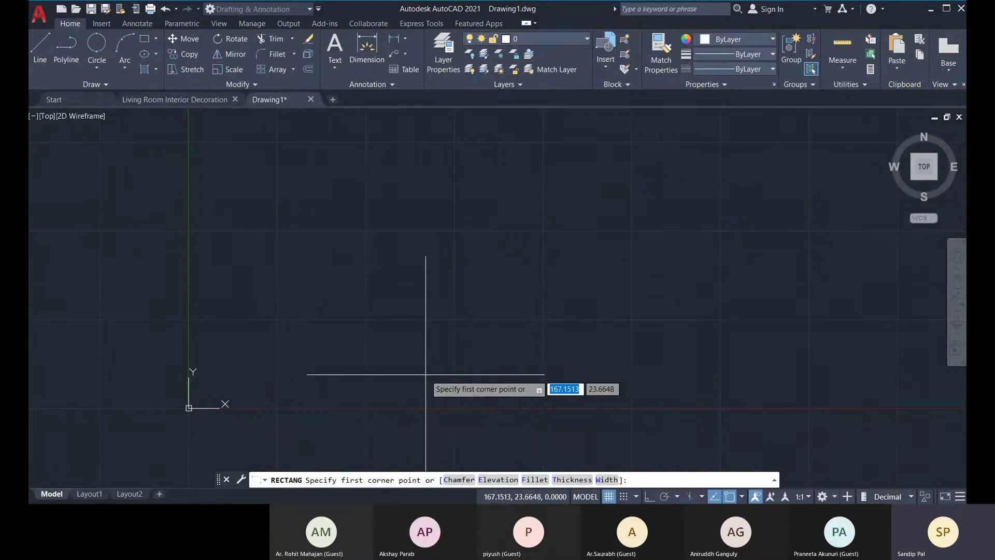
middle_drag(419, 381, 411, 395)
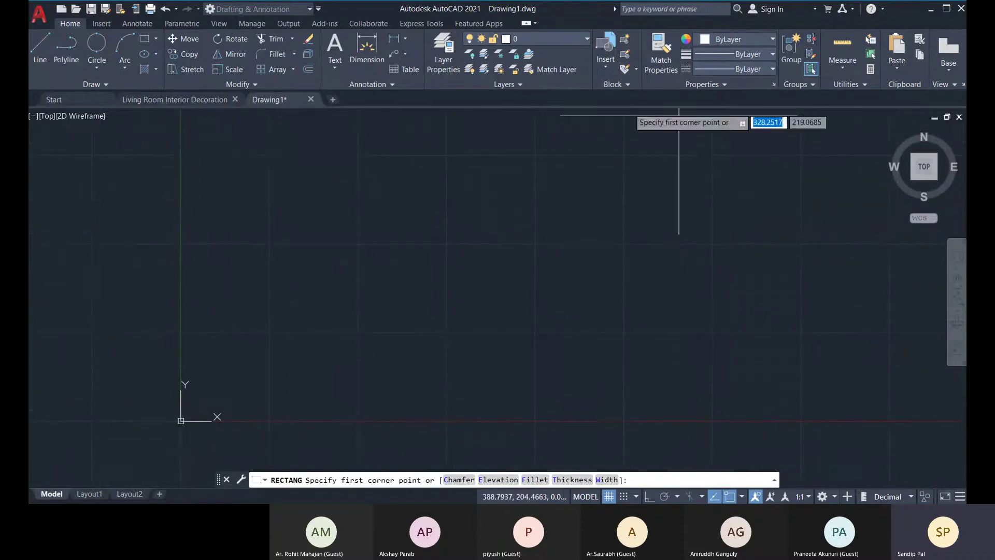
middle_drag(299, 404, 297, 406)
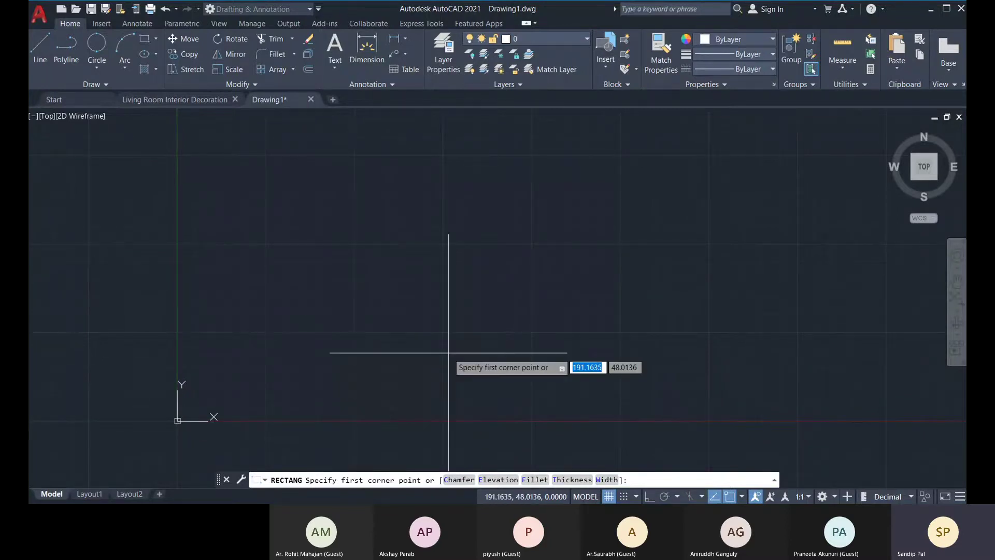
text(0)
key(Tab)
text(0)
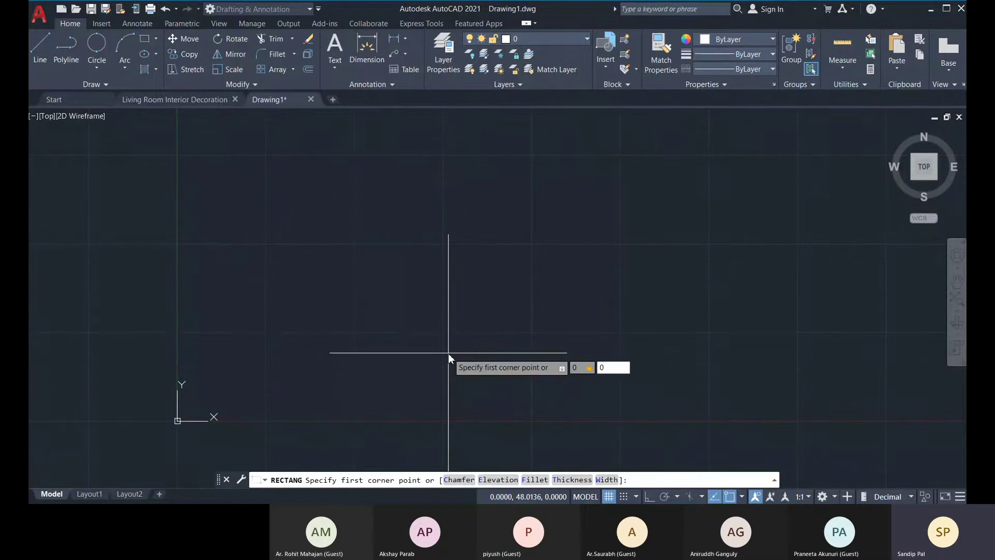
key(Return)
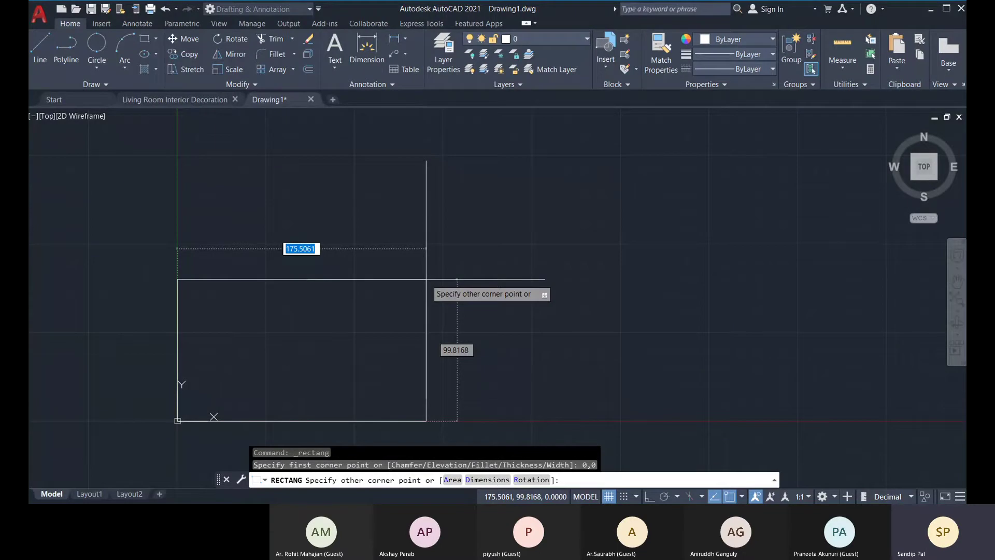
text(420)
key(Tab)
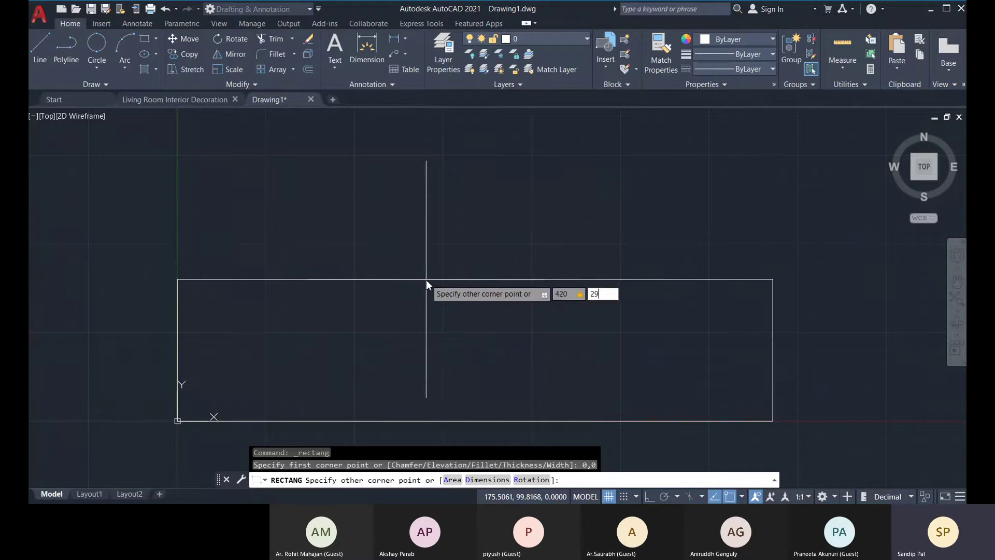
key(Return)
key(F8)
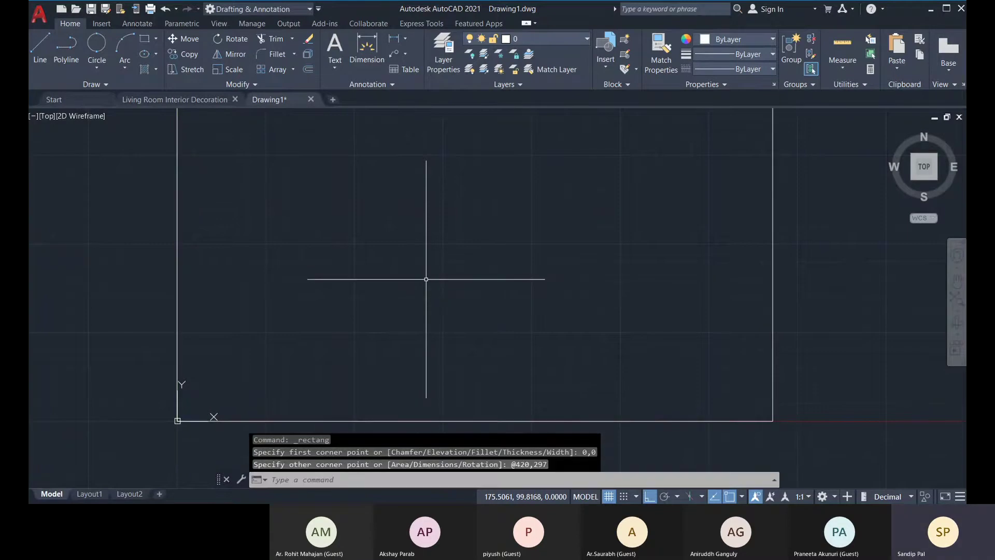
Step: Examine the whole rectangle and its lower-right corner relative to the origin
middle_click(479, 254)
middle_click(479, 254)
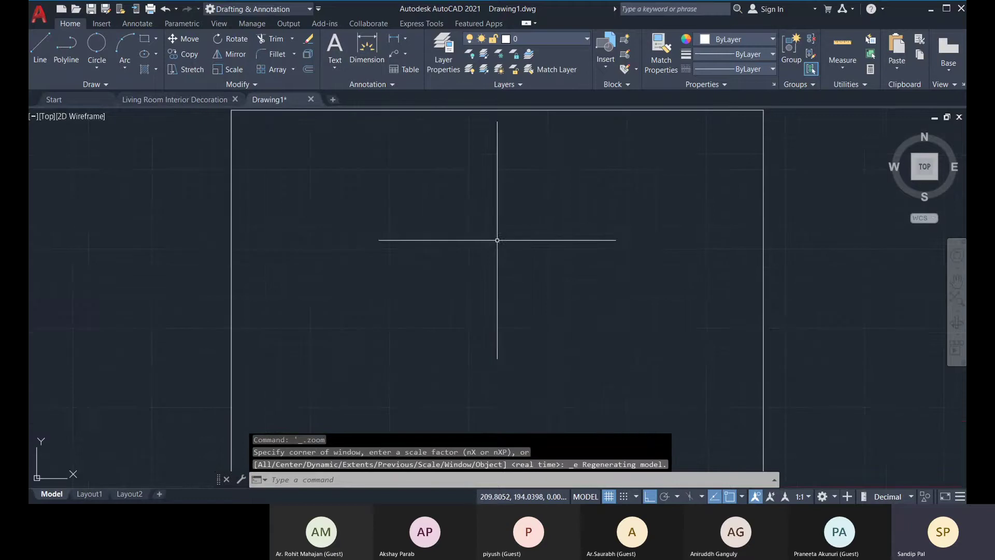
scroll(560, 275, down, 2)
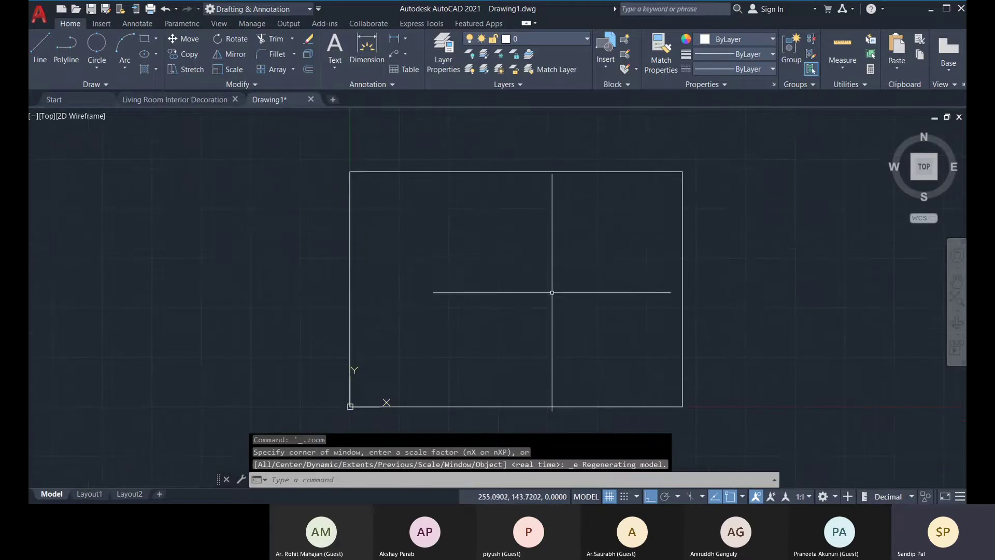
middle_drag(552, 292, 519, 292)
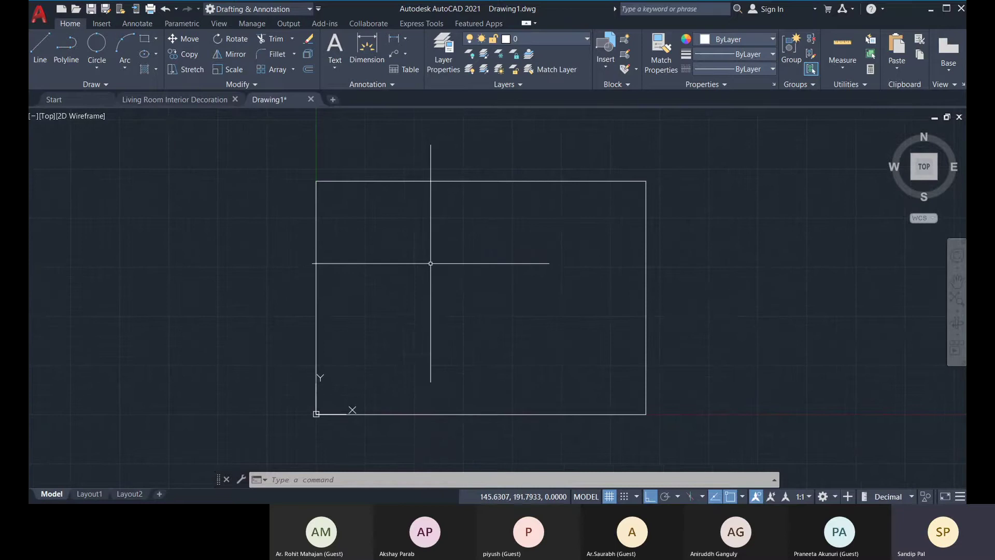
mouse_move(400, 278)
middle_down()
mouse_move(469, 278)
mouse_move(451, 280)
mouse_move(463, 286)
middle_up()
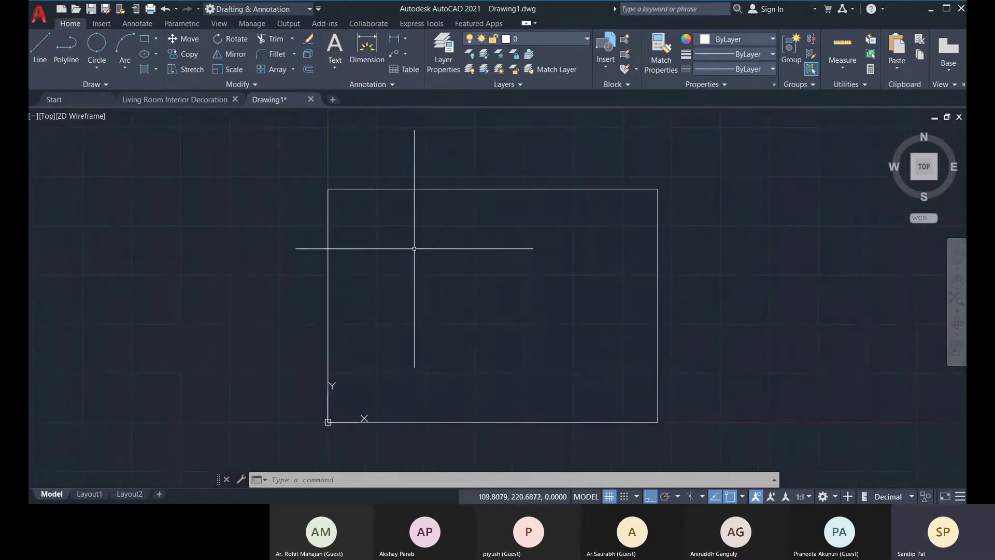
right_click(206, 222)
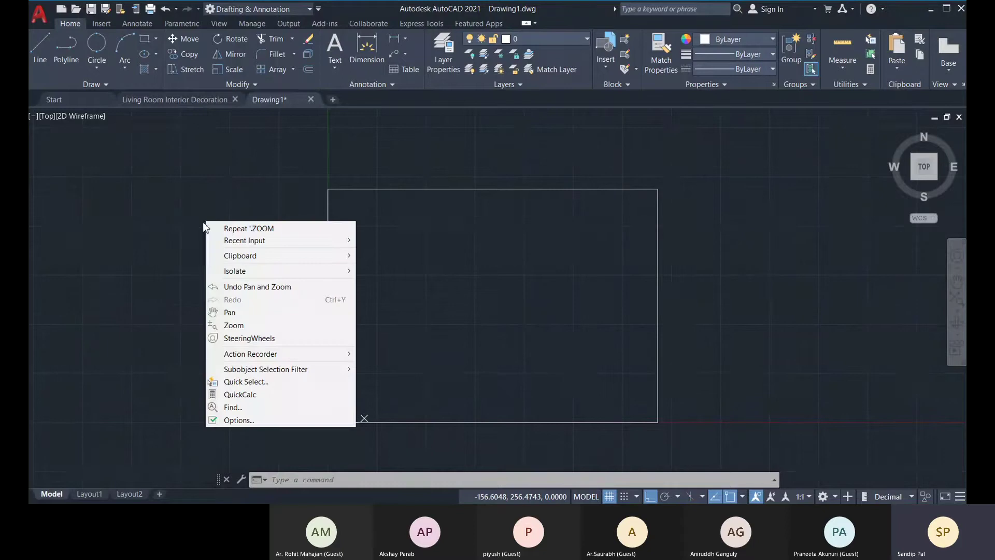
click(108, 297)
click(155, 286)
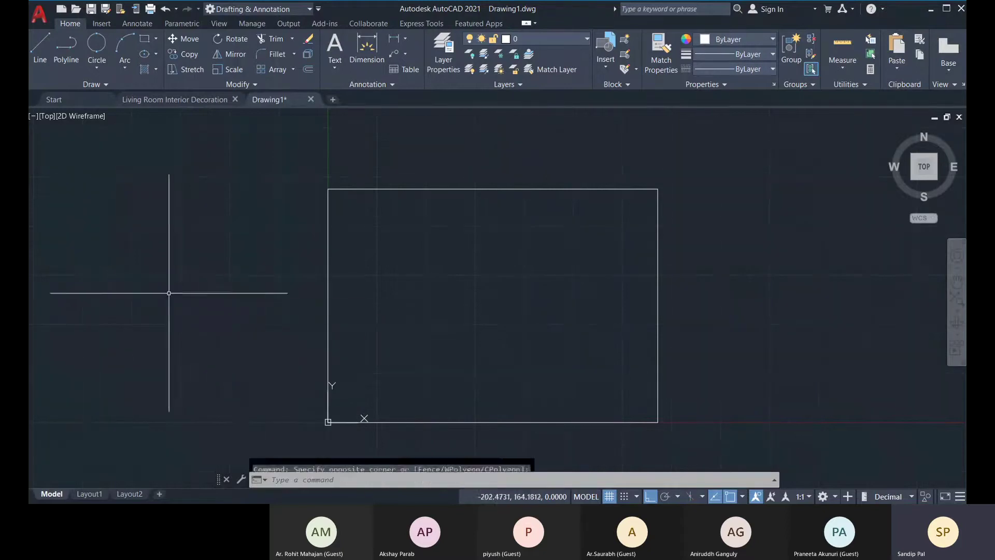
middle_drag(308, 329, 304, 321)
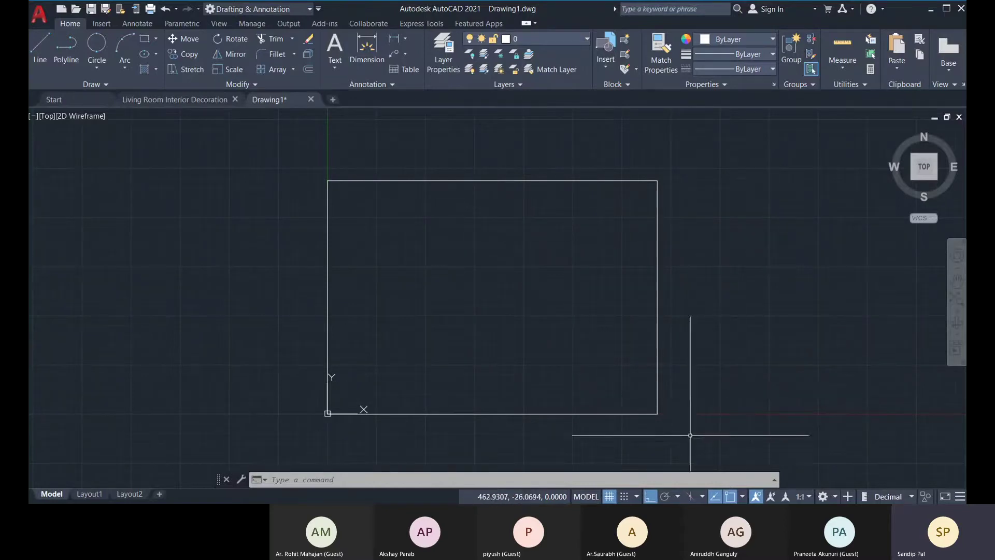
scroll(657, 415, up, 2)
scroll(656, 415, up, 1)
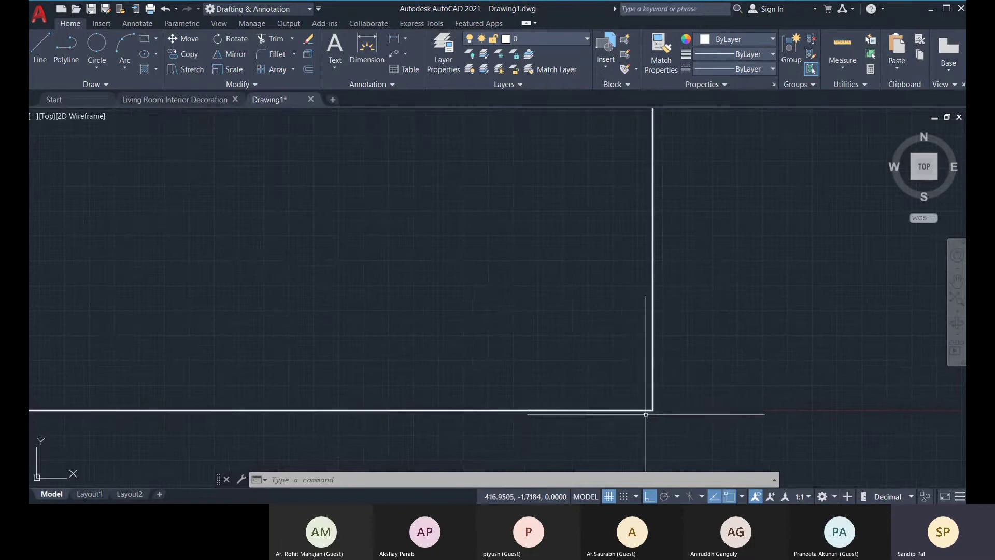
scroll(653, 401, down, 2)
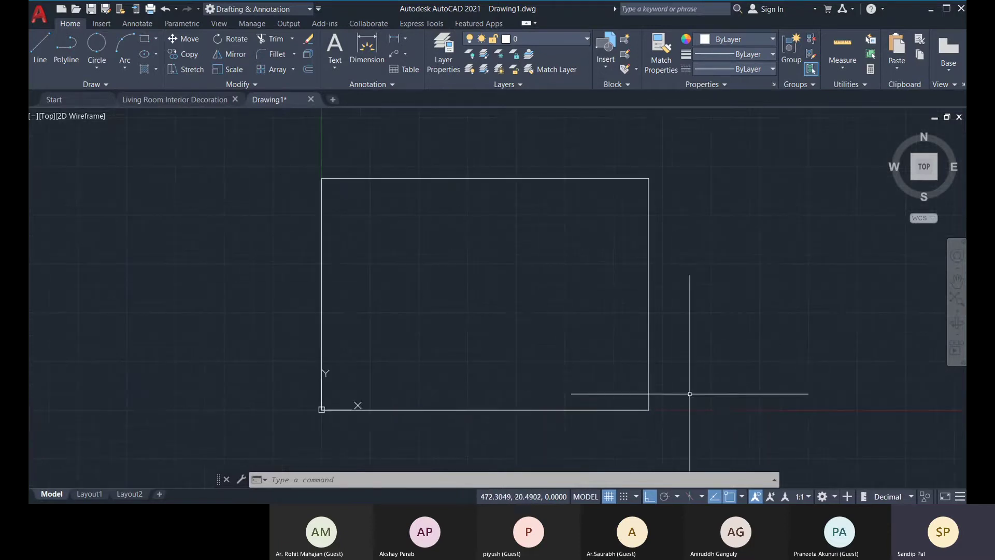
Step: Erase the plain rectangle from the drawing
click(655, 394)
click(509, 318)
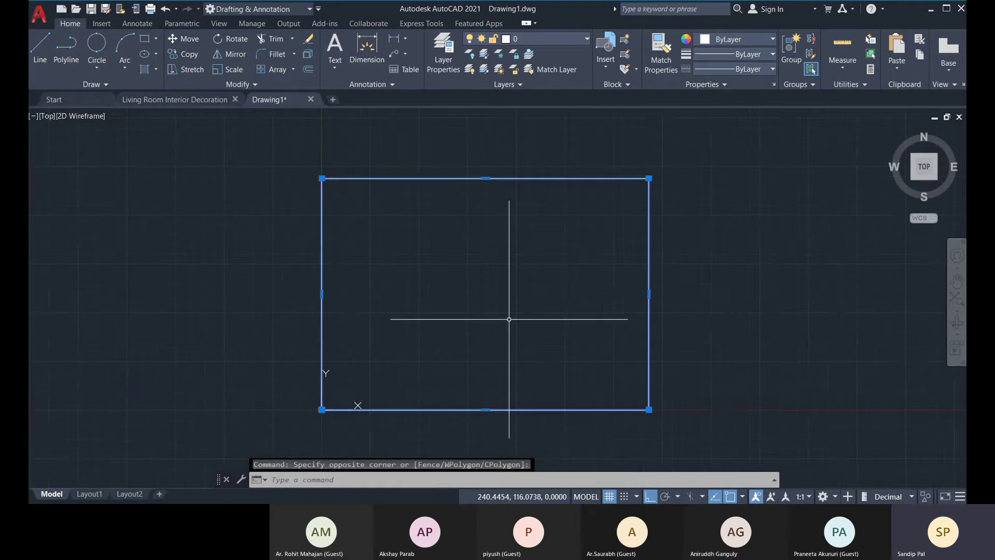
key(Delete)
Step: Start a new rectangle with a first chamfer distance of 25 and a second chamfer distance of 15
click(149, 40)
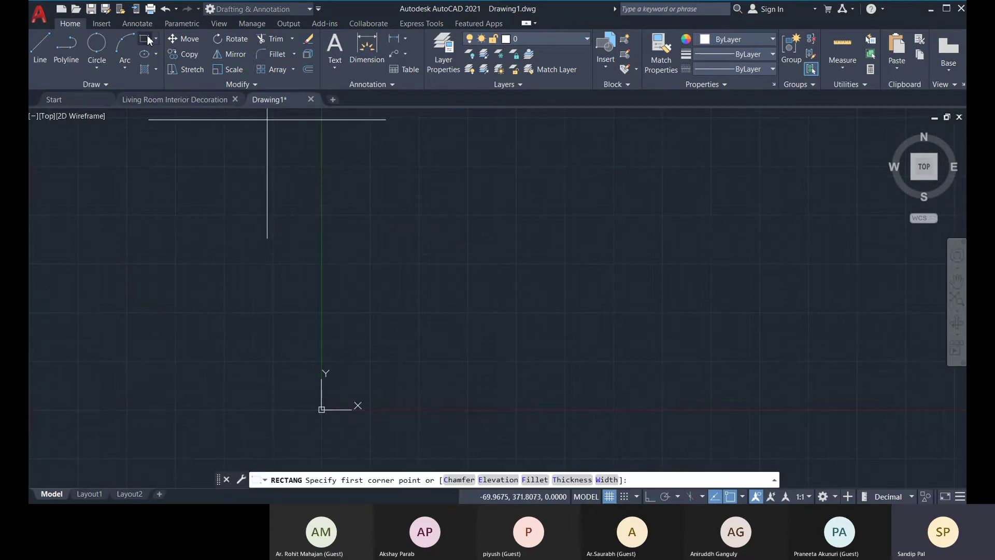
middle_drag(399, 280, 333, 281)
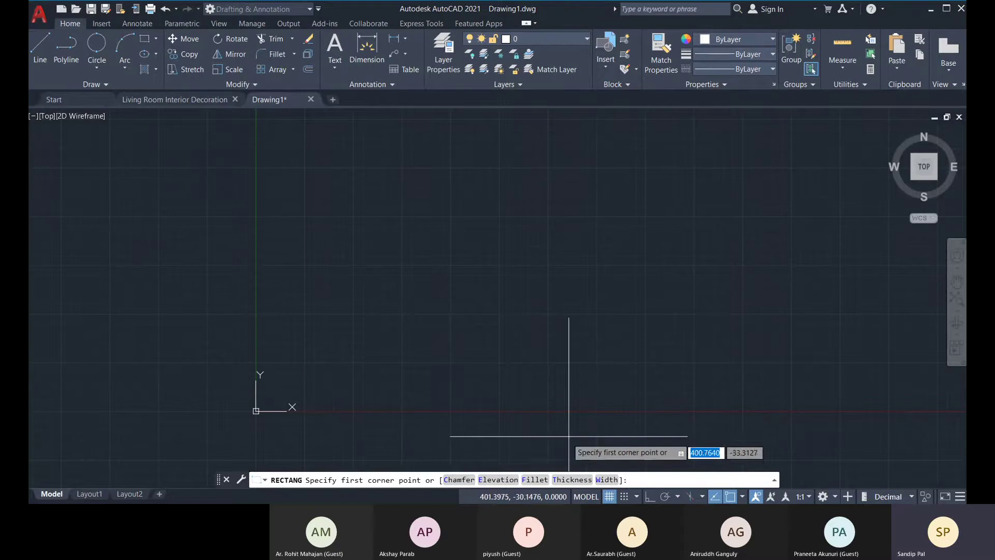
click(459, 481)
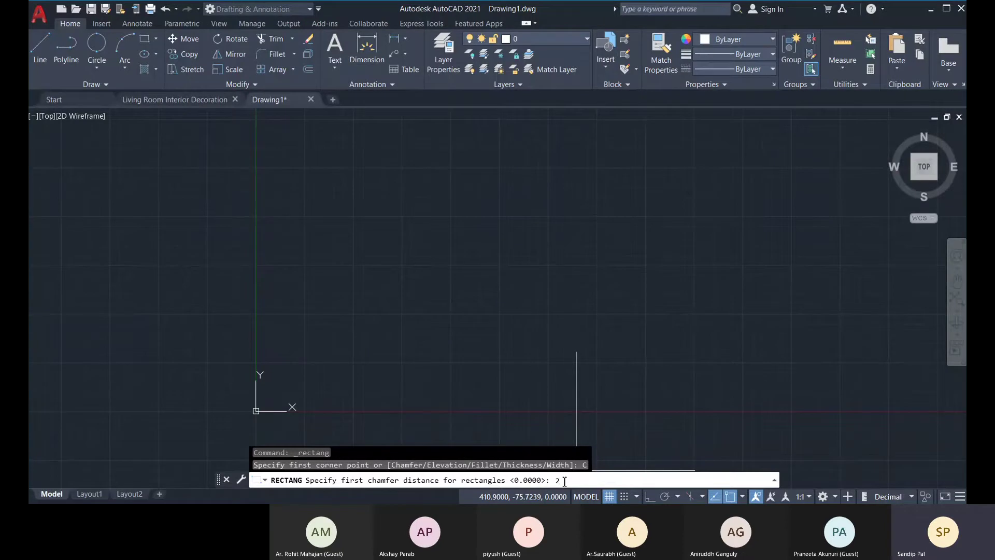
key(Return)
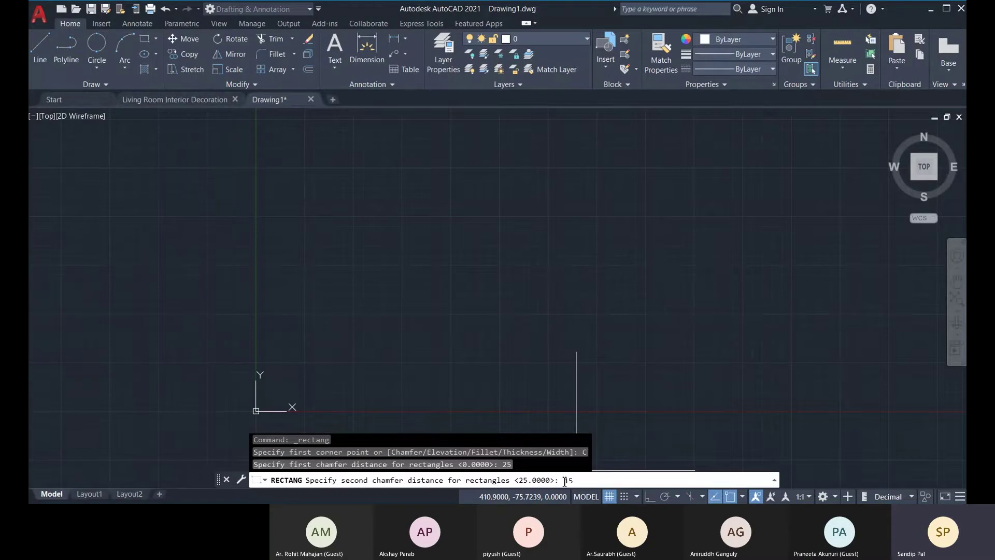
key(Return)
Step: Place the chamfered rectangle's first corner at the origin 0,0 and make it 420 wide and 297 high
middle_drag(281, 370, 271, 338)
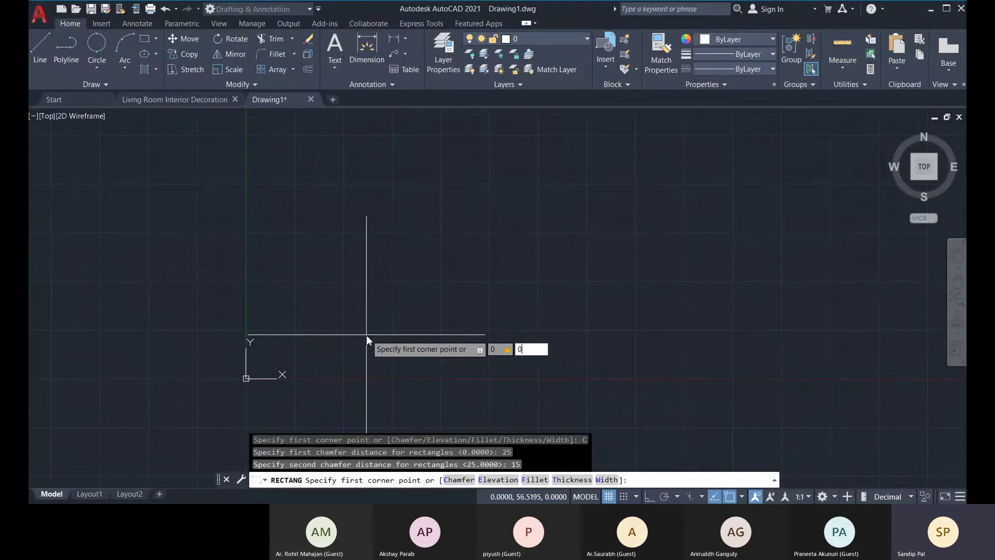
key(Return)
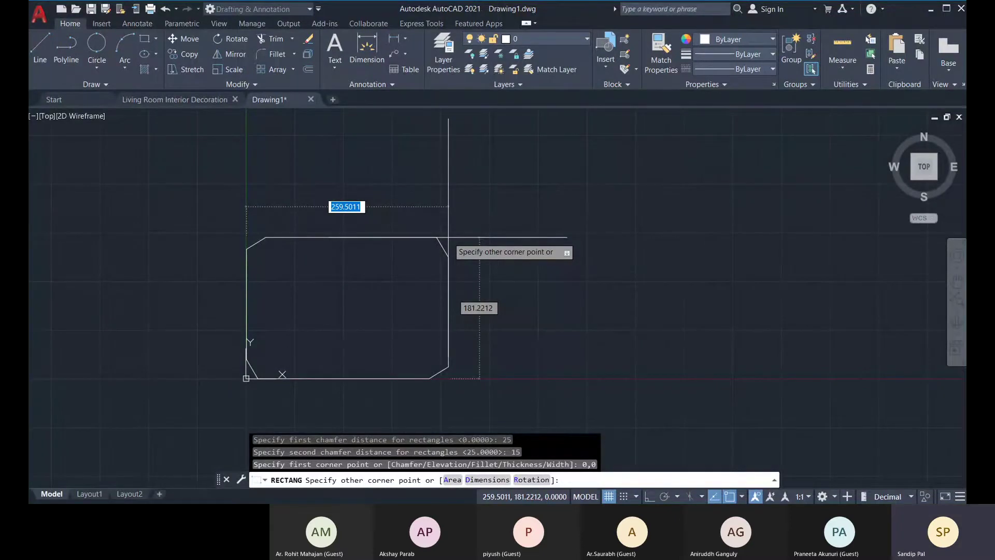
text(420)
key(Tab)
text(2)
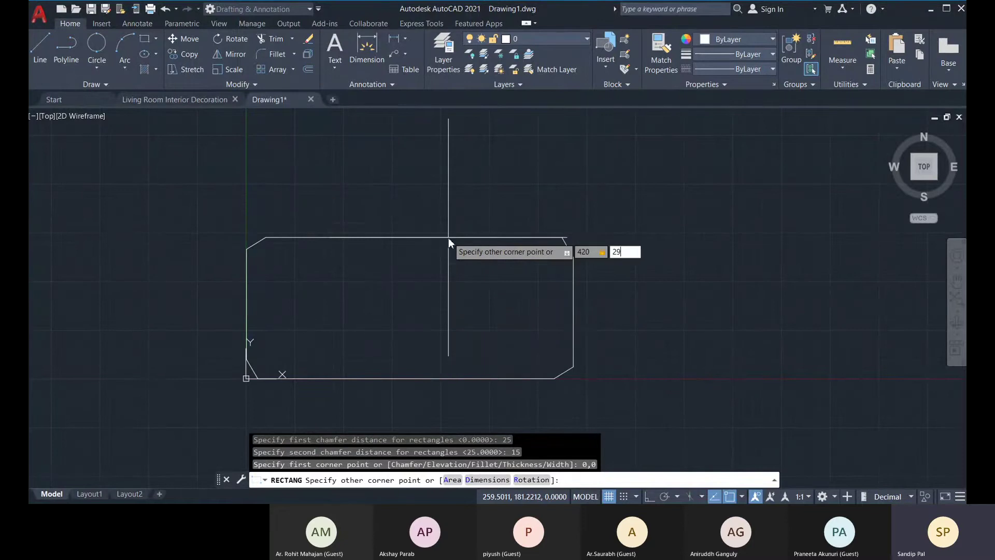
text(97)
key(Return)
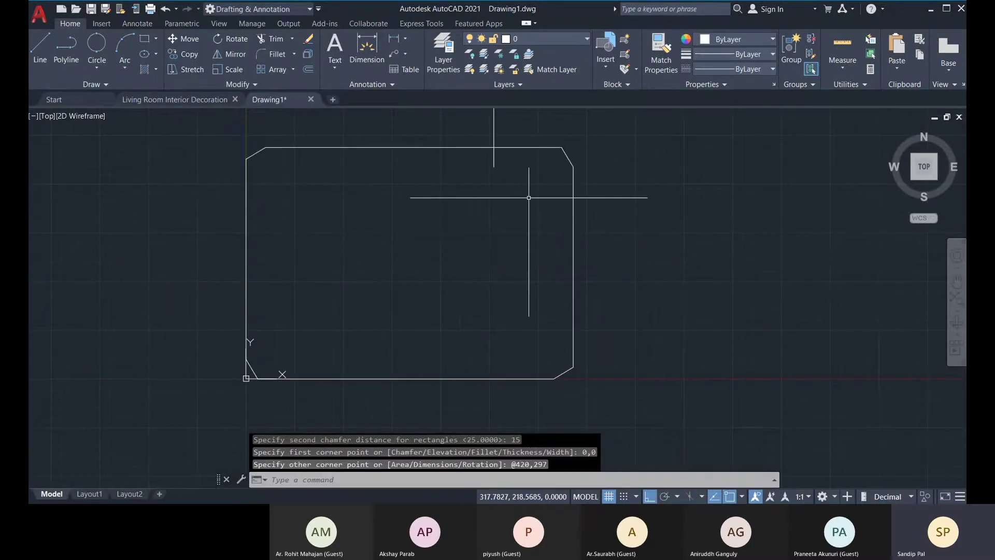
Step: Examine the chamfers at the rectangle's lower-left and lower-right corners, comparing their horizontal and vertical distances
scroll(223, 367, up, 10)
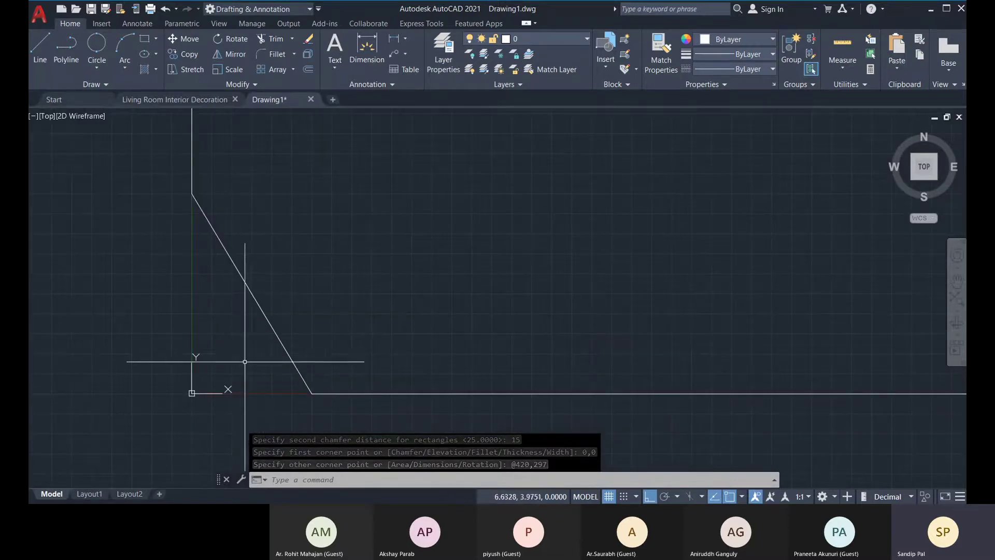
scroll(267, 349, down, 8)
scroll(433, 366, down, 3)
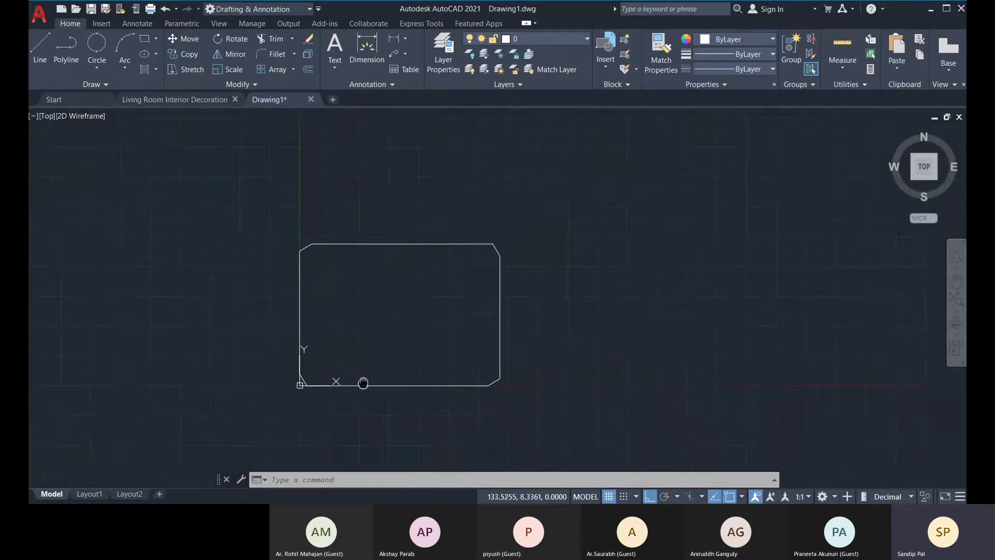
scroll(302, 376, up, 6)
mouse_move(302, 408)
middle_down()
mouse_move(251, 318)
mouse_move(259, 299)
middle_up()
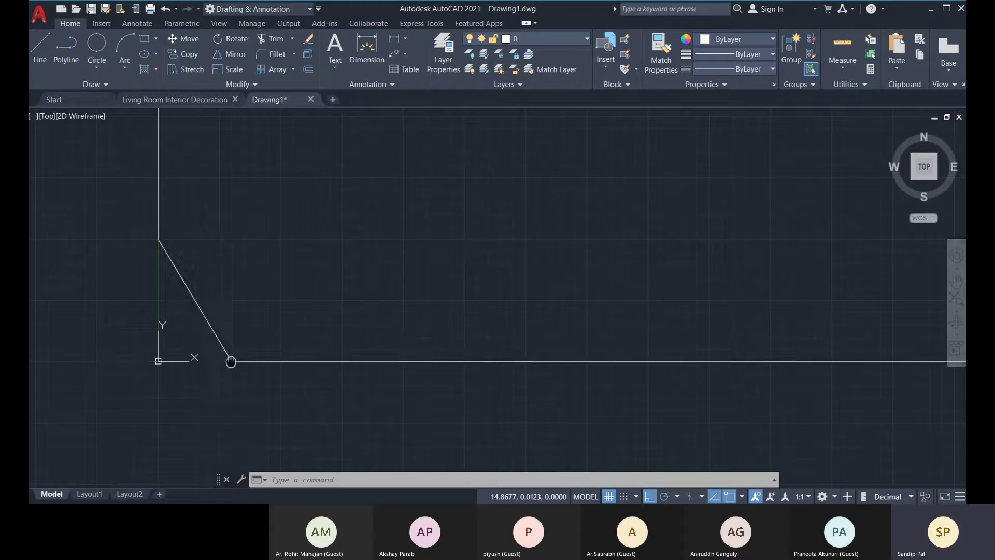
middle_drag(231, 362, 93, 333)
scroll(672, 340, down, 3)
scroll(673, 340, up, 4)
middle_drag(673, 340, 49, 384)
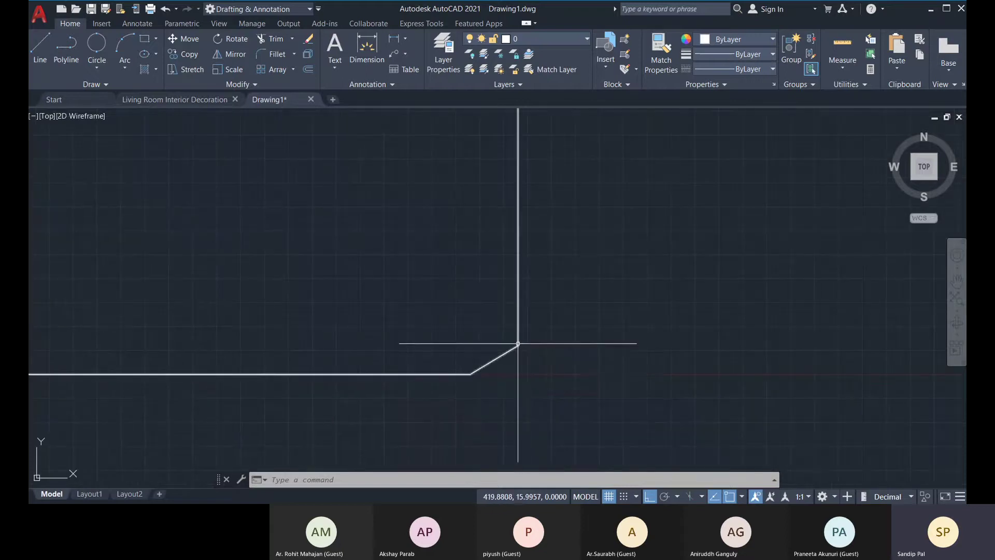
scroll(518, 341, down, 4)
middle_drag(207, 366, 264, 436)
scroll(255, 406, up, 4)
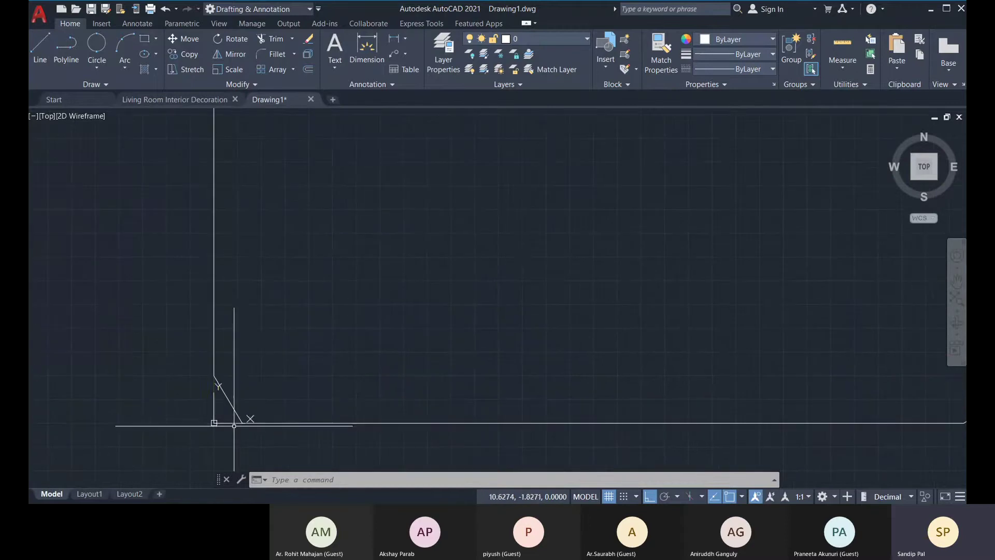
scroll(218, 423, up, 2)
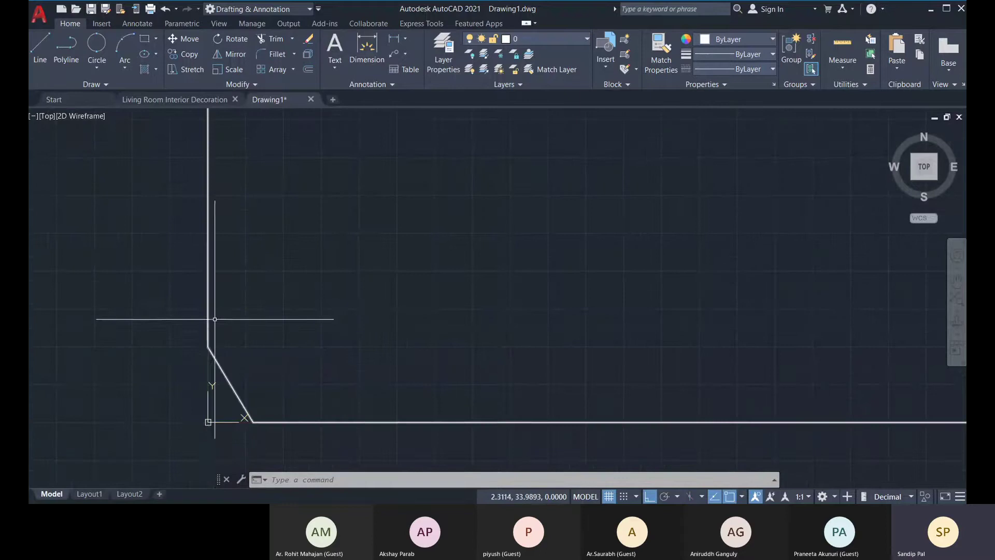
Step: Examine the chamfers at the rectangle's two upper corners, followed by the complete chamfered outline
scroll(211, 411, down, 6)
scroll(199, 288, up, 4)
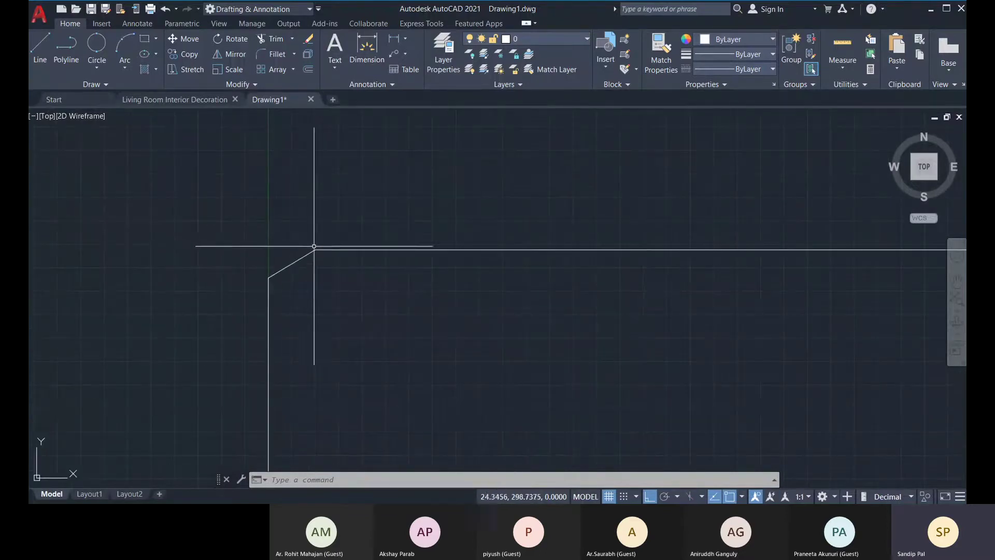
scroll(460, 234, down, 2)
middle_drag(445, 244, 283, 247)
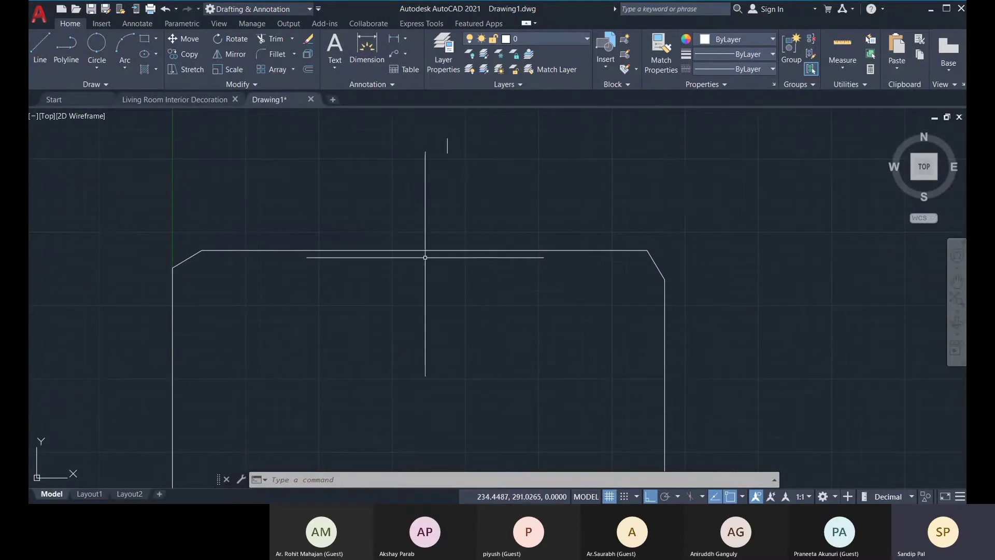
scroll(373, 359, down, 3)
middle_drag(373, 359, 406, 339)
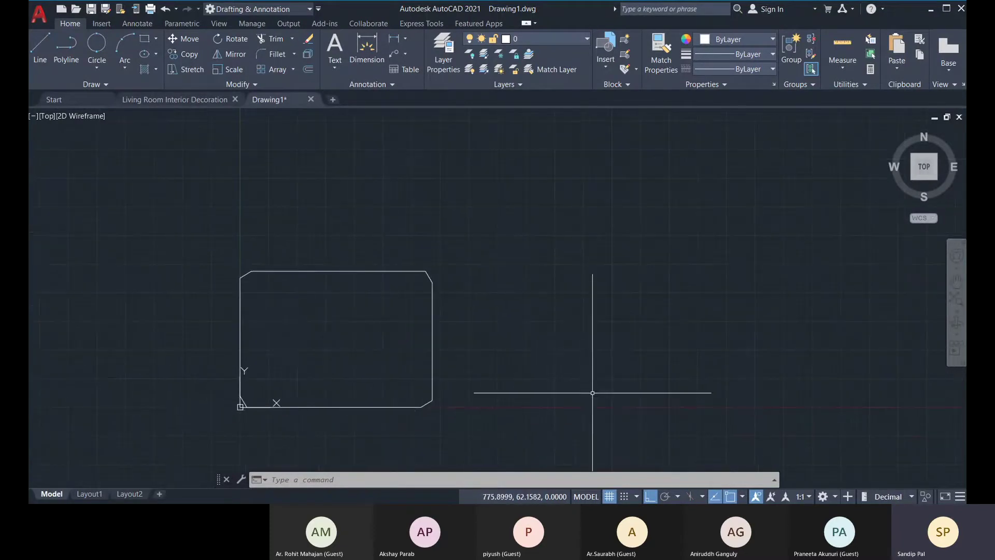
middle_drag(282, 366, 308, 361)
scroll(348, 309, up, 2)
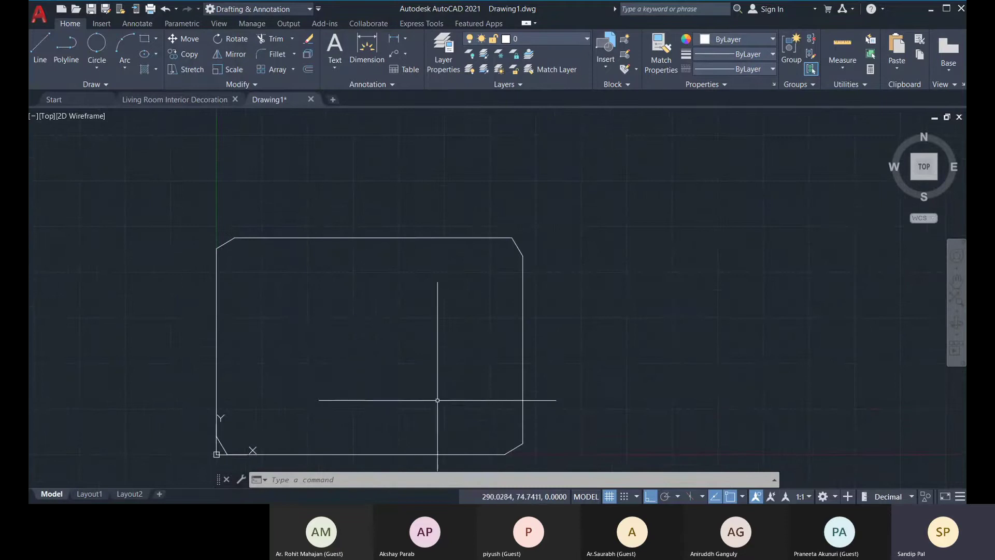
mouse_move(373, 384)
middle_down()
mouse_move(386, 377)
mouse_move(370, 375)
middle_up()
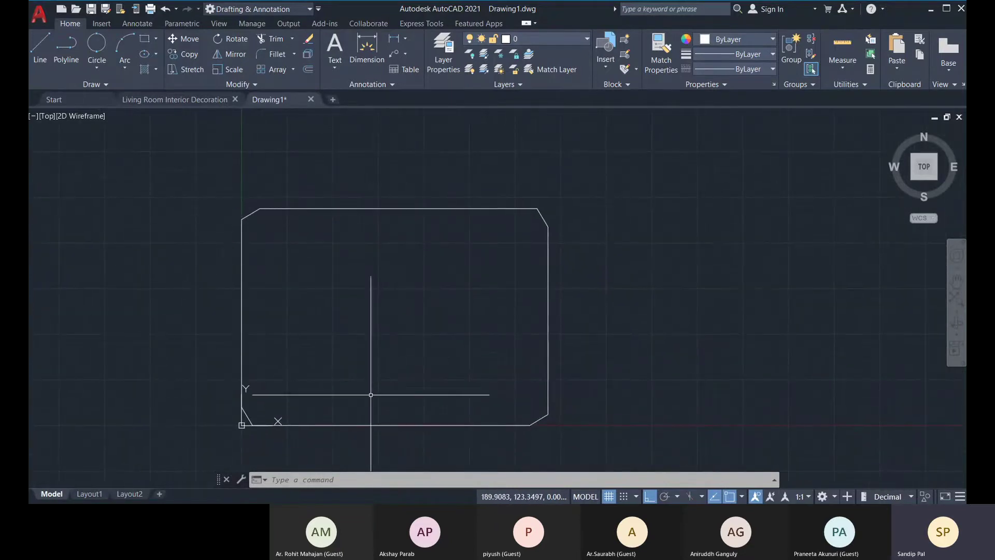
Step: Start a new rectangle with its corners filleted at a radius of 10
click(145, 40)
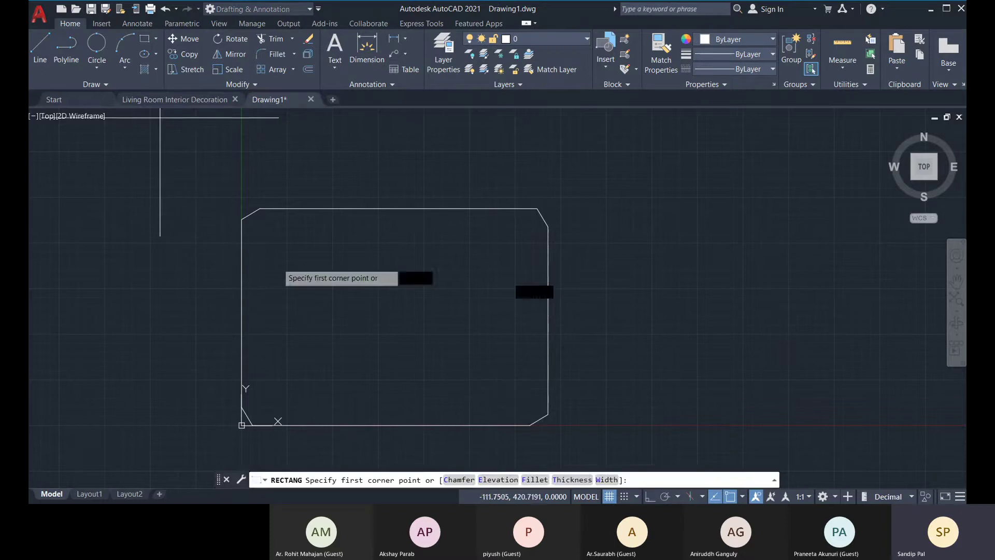
click(535, 480)
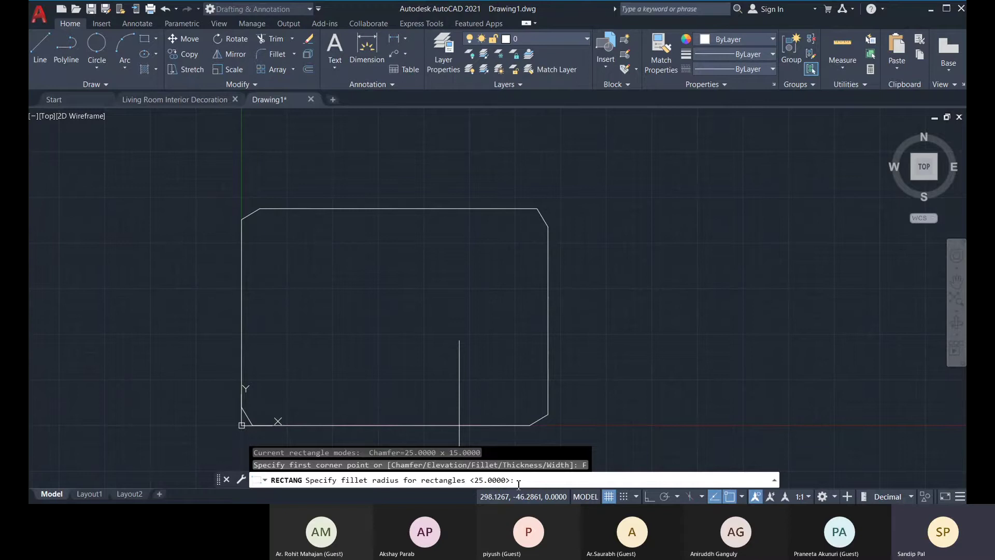
key(Return)
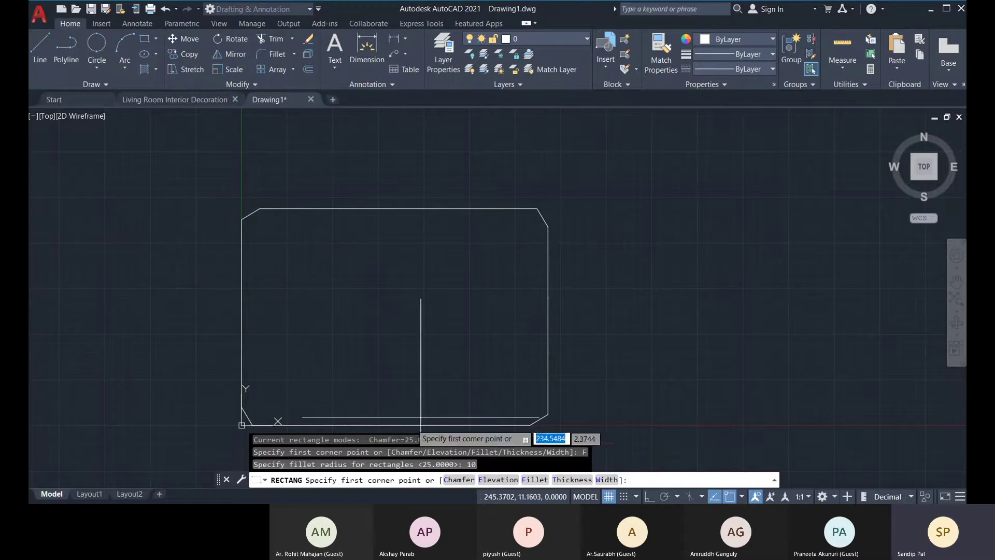
Step: Place the filleted rectangle's first corner at 50,50 and make it 370 wide and 257 high
middle_drag(292, 419, 293, 408)
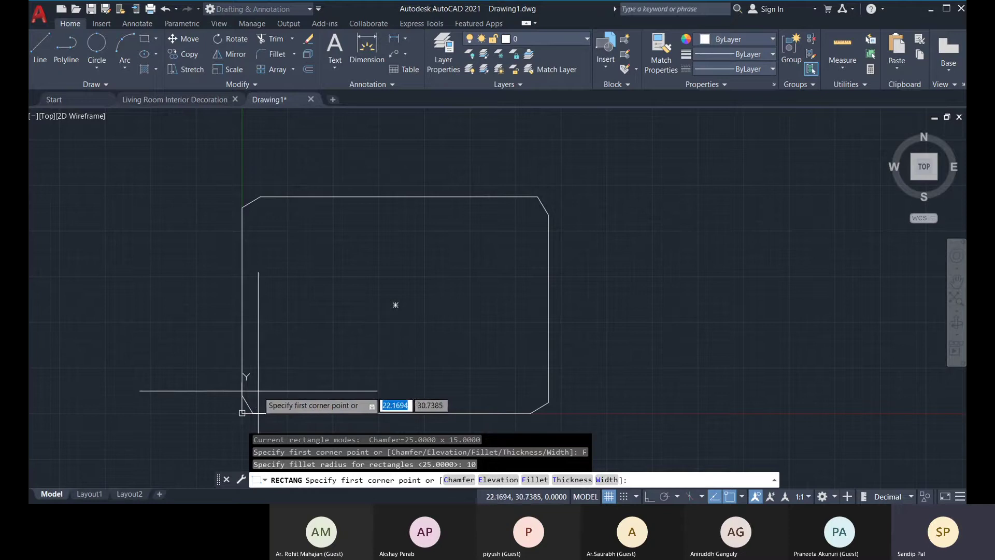
middle_drag(306, 396, 259, 391)
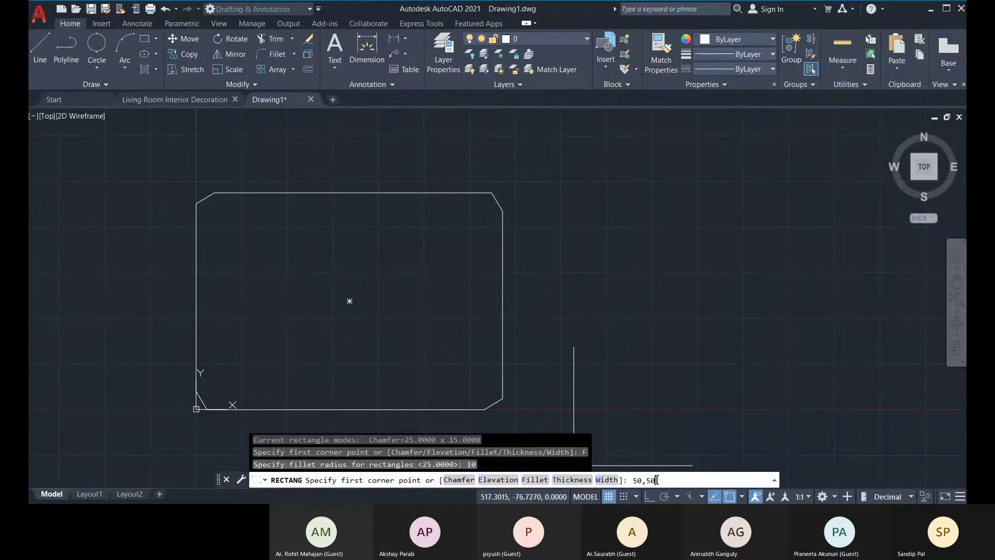
key(Return)
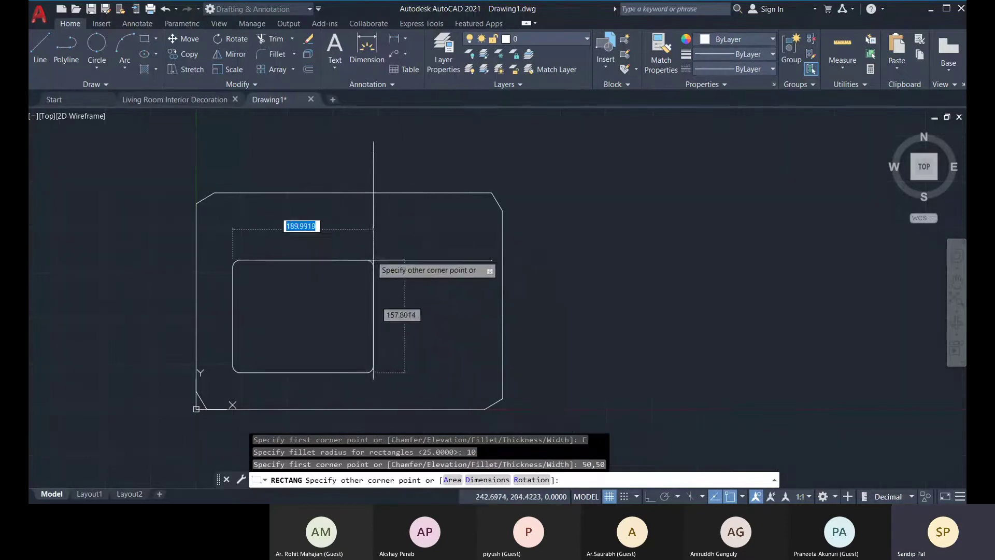
middle_drag(288, 280, 396, 278)
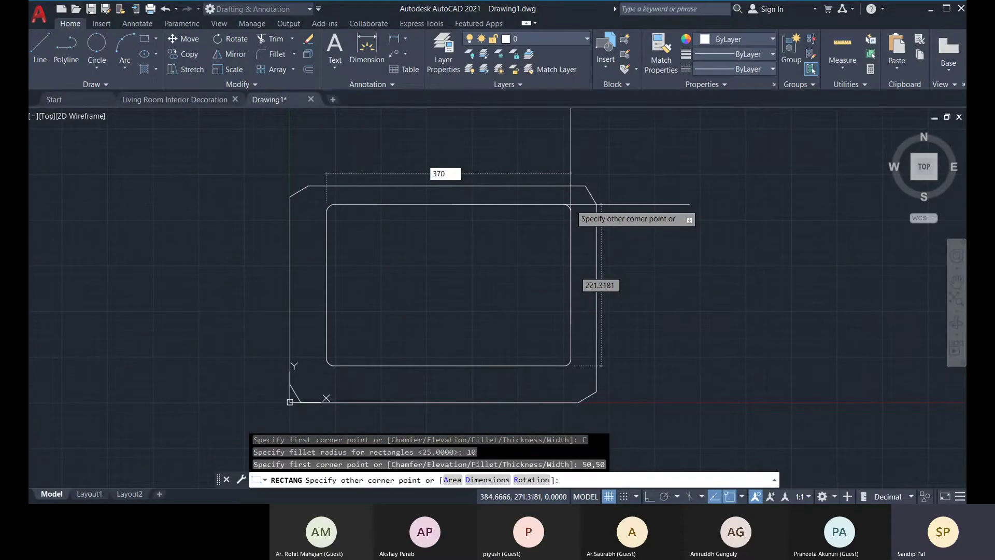
key(Tab)
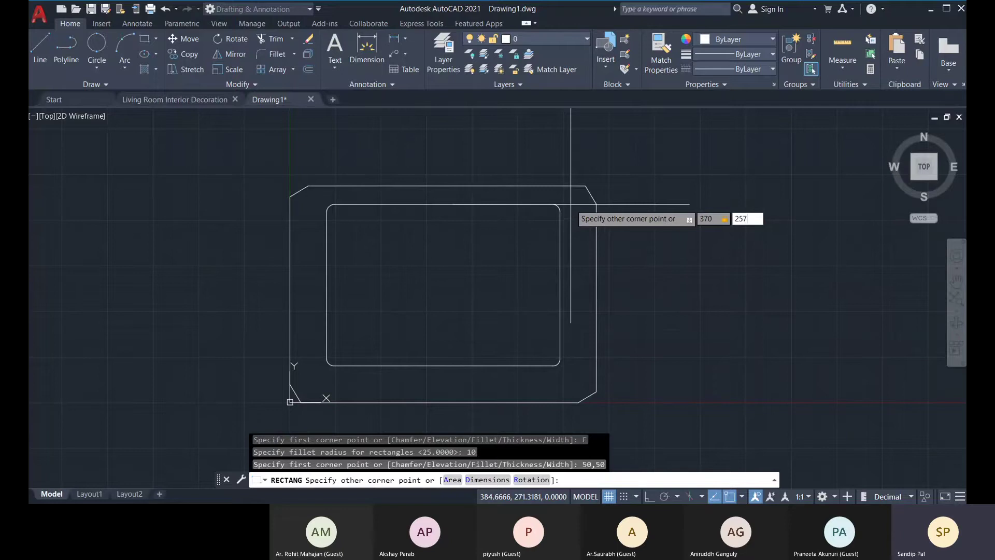
text(257)
key(Return)
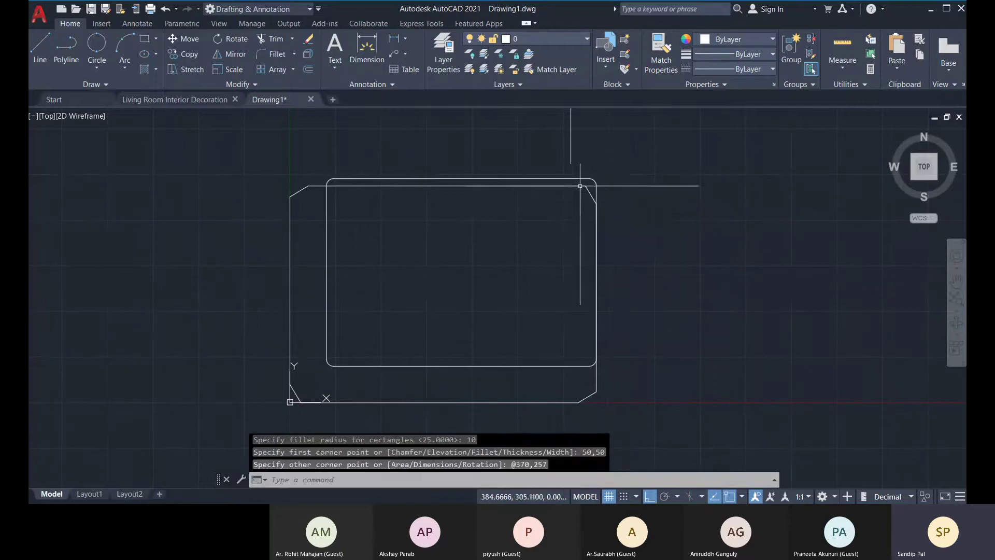
Step: Delete the 370 by 257 filleted rectangle
middle_drag(629, 200, 635, 191)
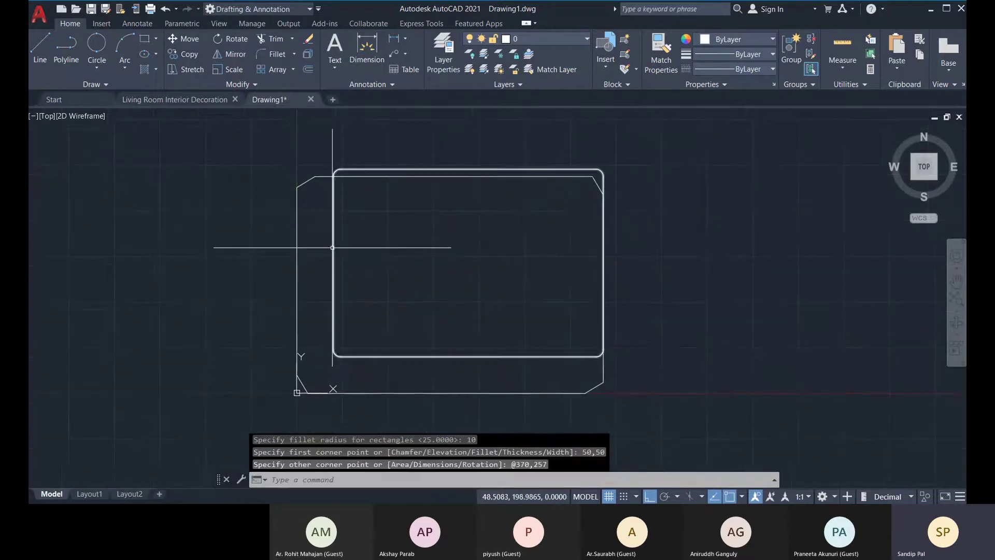
click(333, 216)
middle_drag(654, 193, 649, 195)
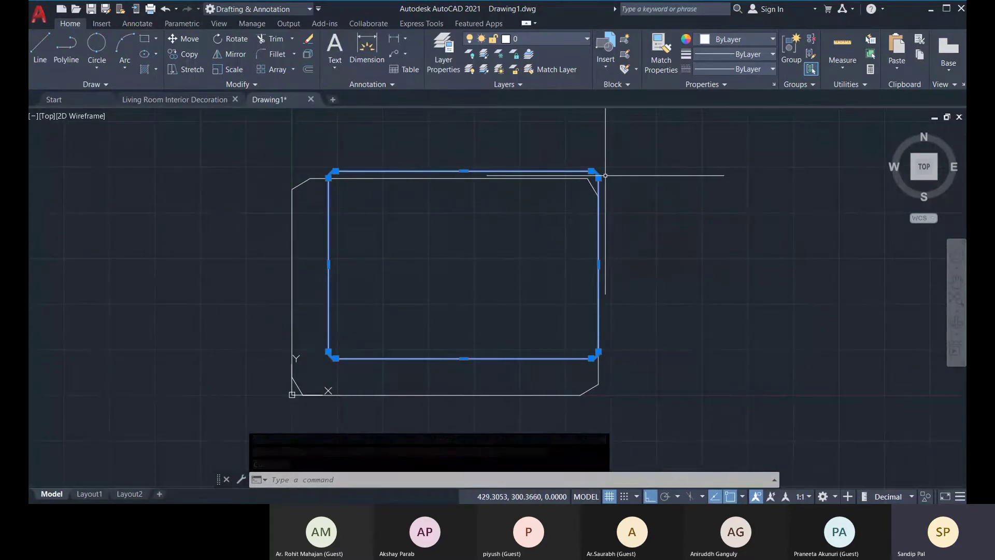
key(Delete)
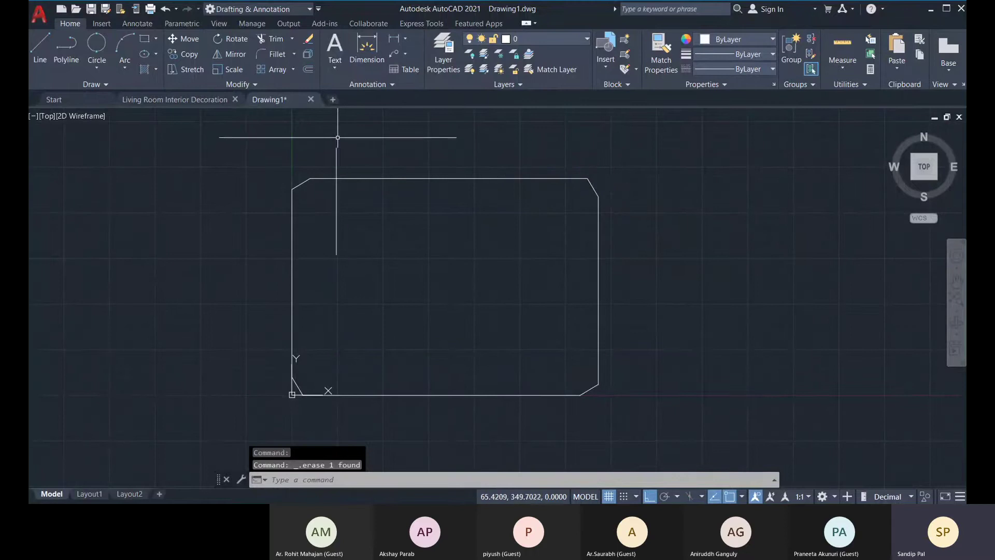
Step: Start another filleted rectangle, accepting the fillet radius of 10, and place its first corner at 50,50
click(143, 38)
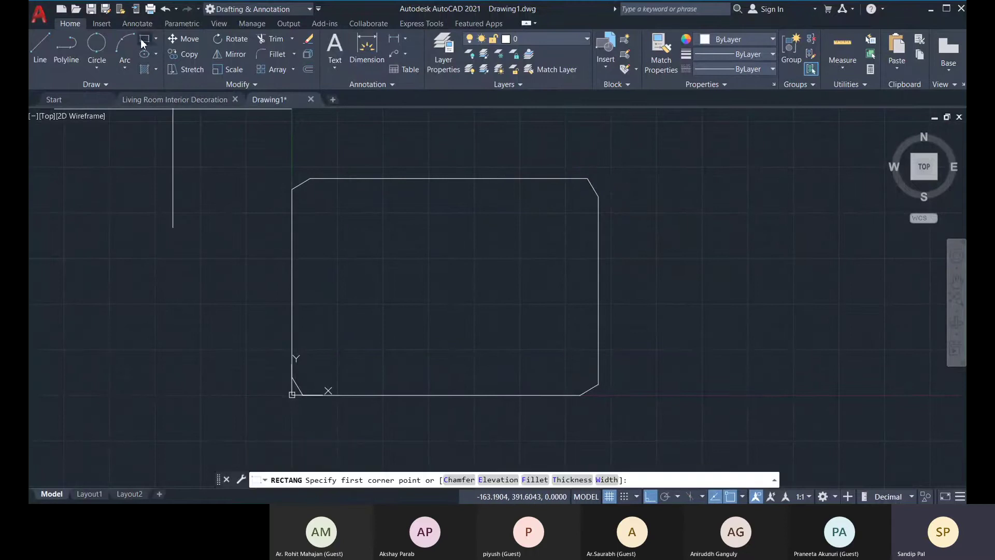
click(534, 480)
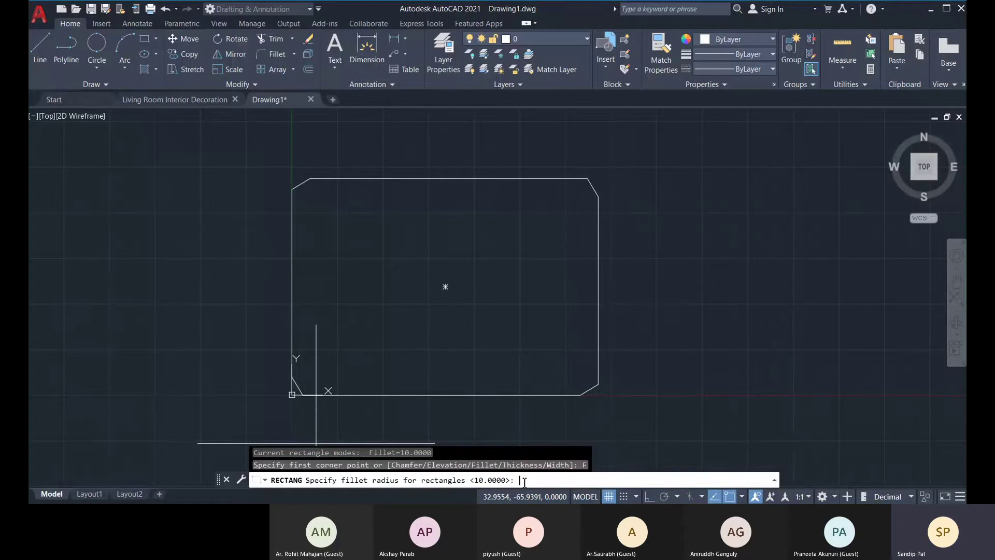
key(Return)
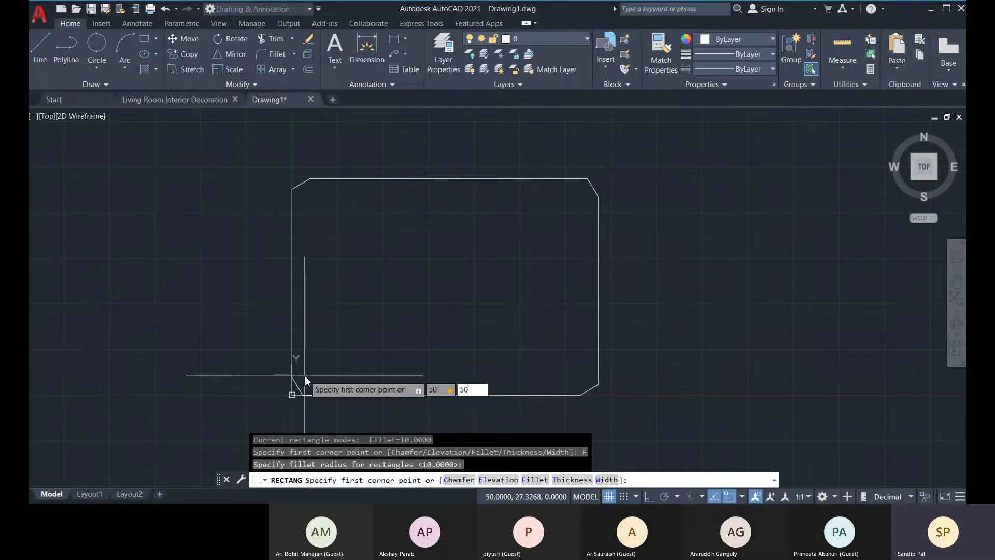
text(50,50)
key(Return)
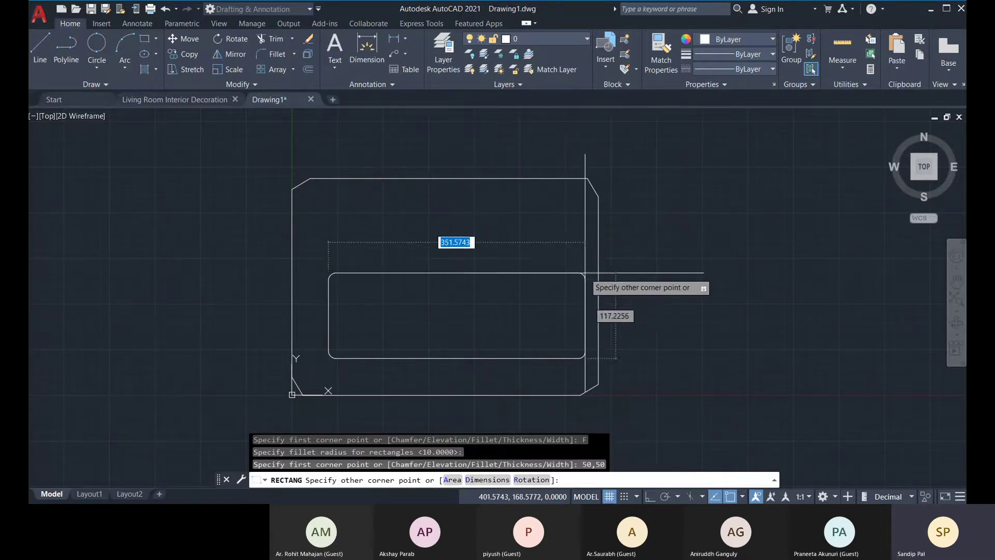
Step: Size the filleted rectangle by dimensions with a length of 320 and a width of 197, placing it inside the chamfered outline
click(487, 480)
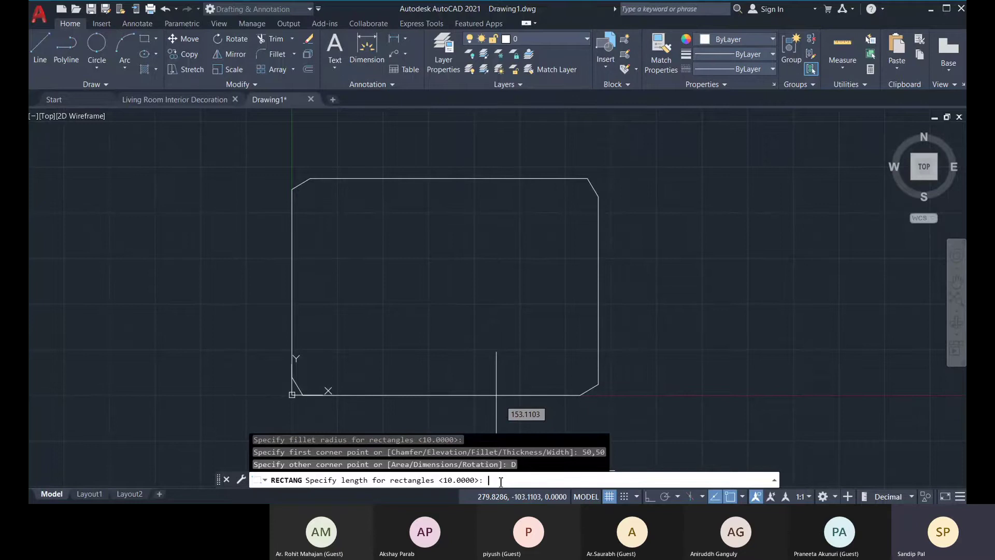
text(320)
key(Return)
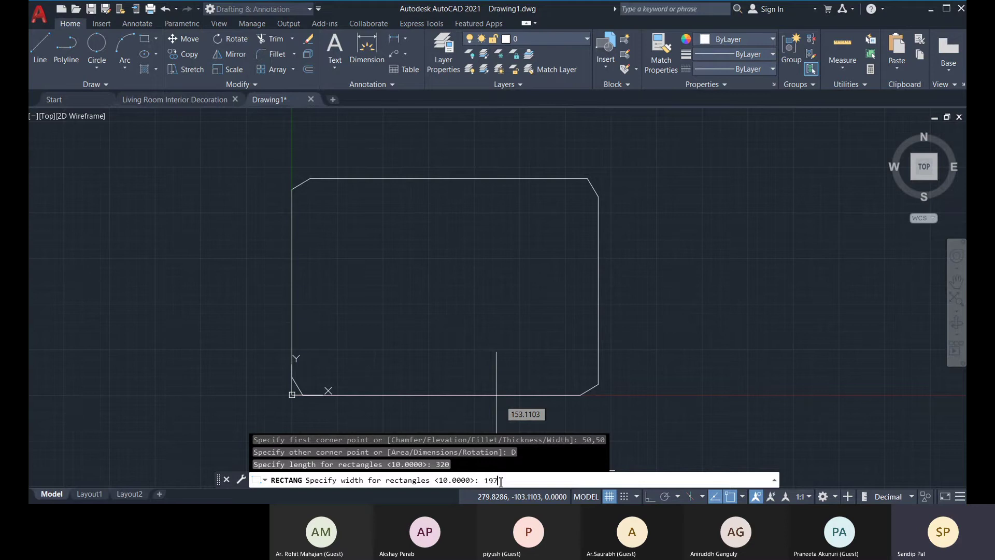
key(Return)
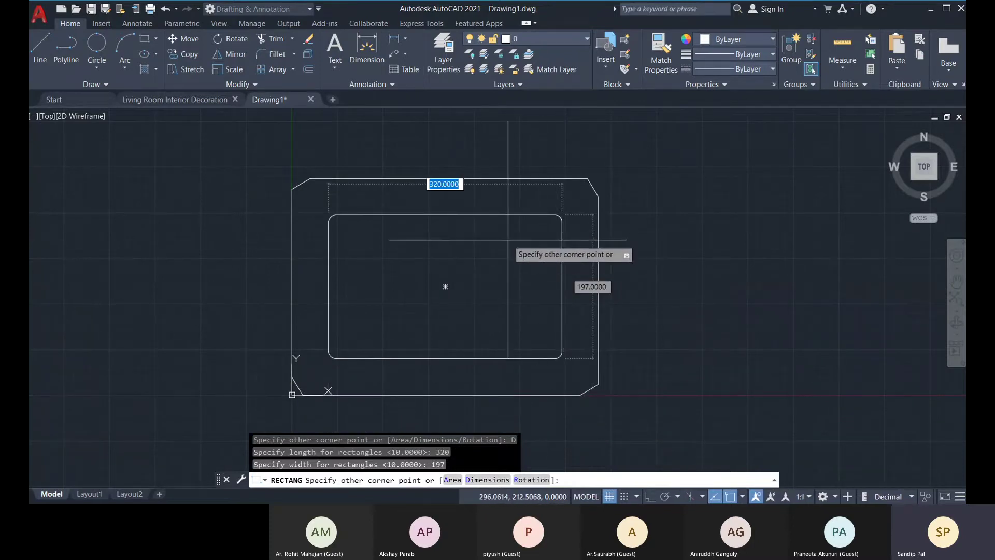
key(Escape)
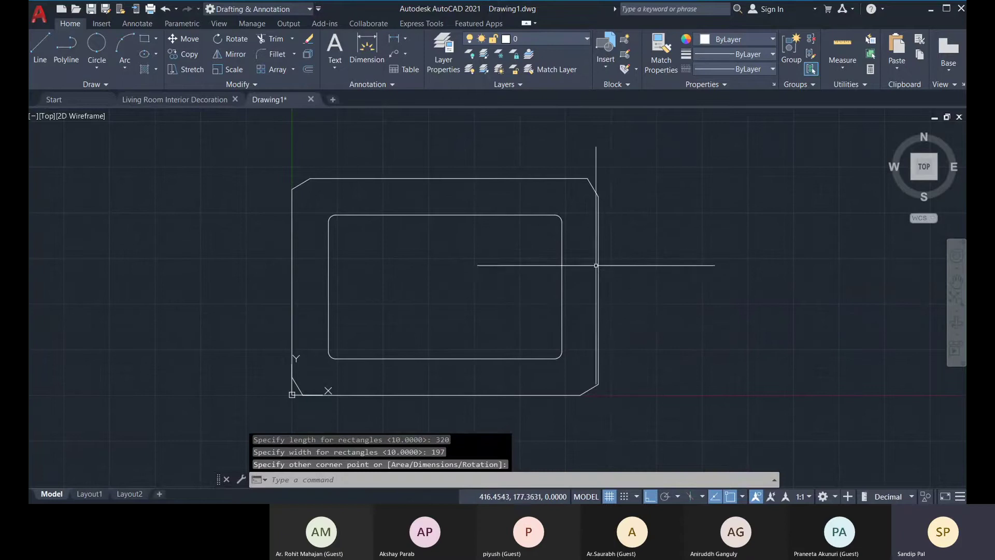
middle_drag(654, 267, 665, 262)
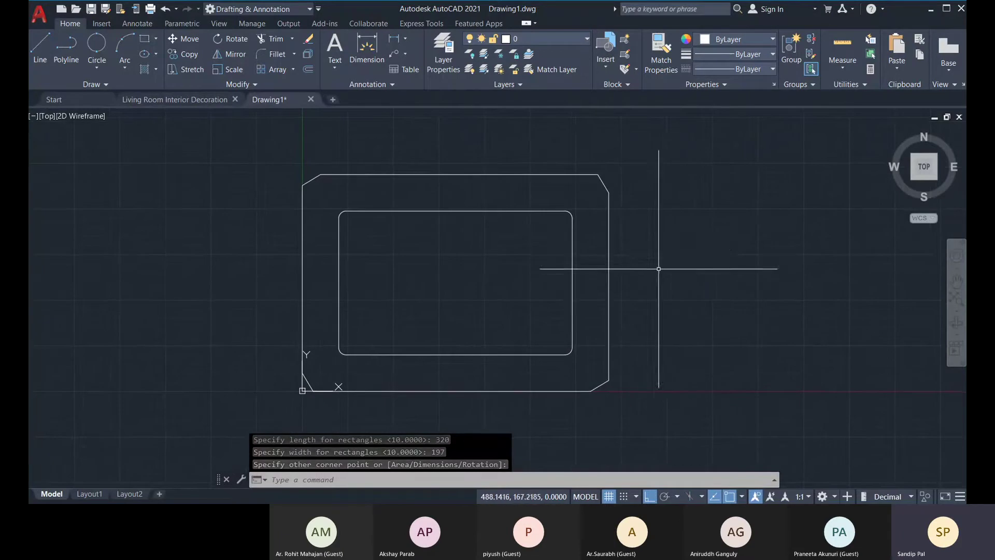
Step: Examine the outer chamfered rectangle's general and geometry properties, including its vertex, area and length entries
click(610, 250)
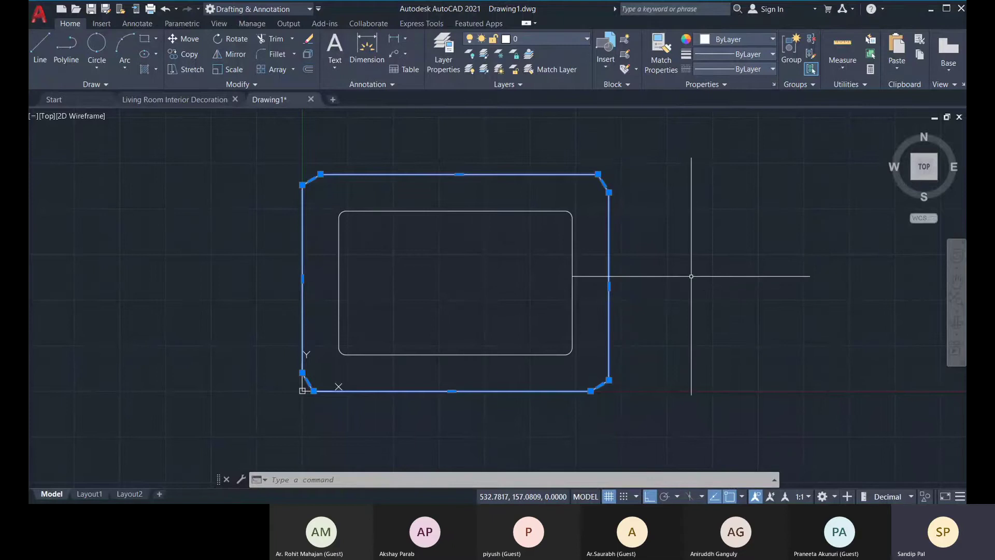
key(ctrl+1)
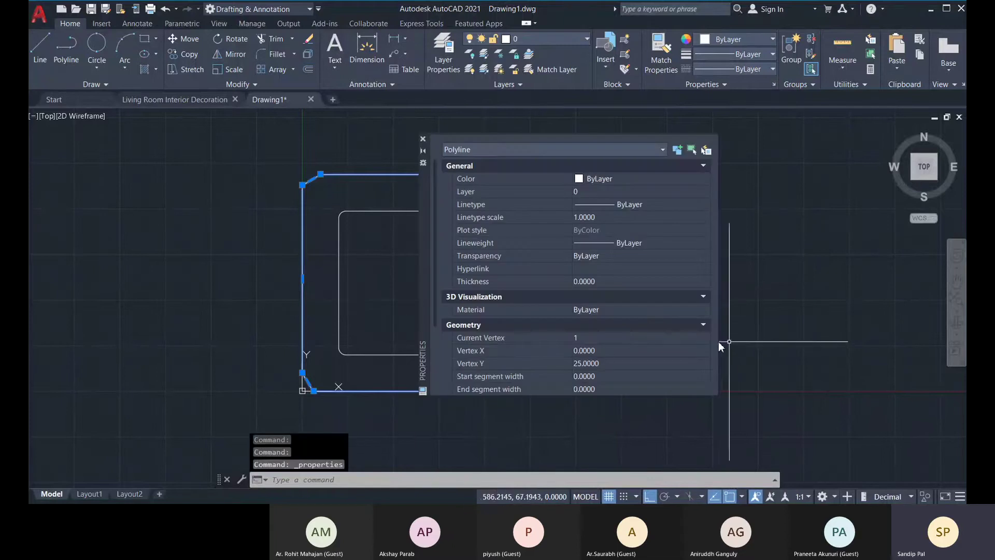
scroll(613, 323, down, 3)
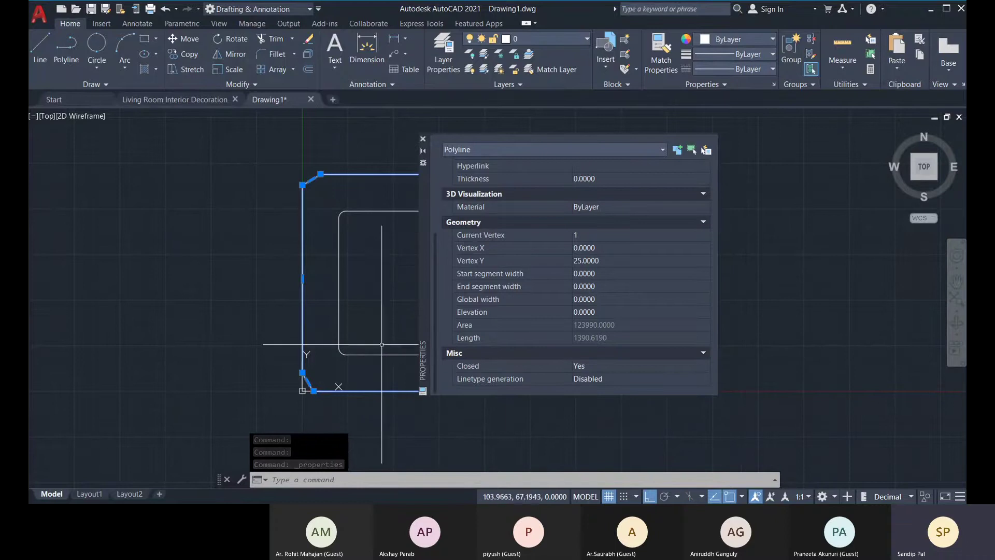
scroll(463, 310, up, 2)
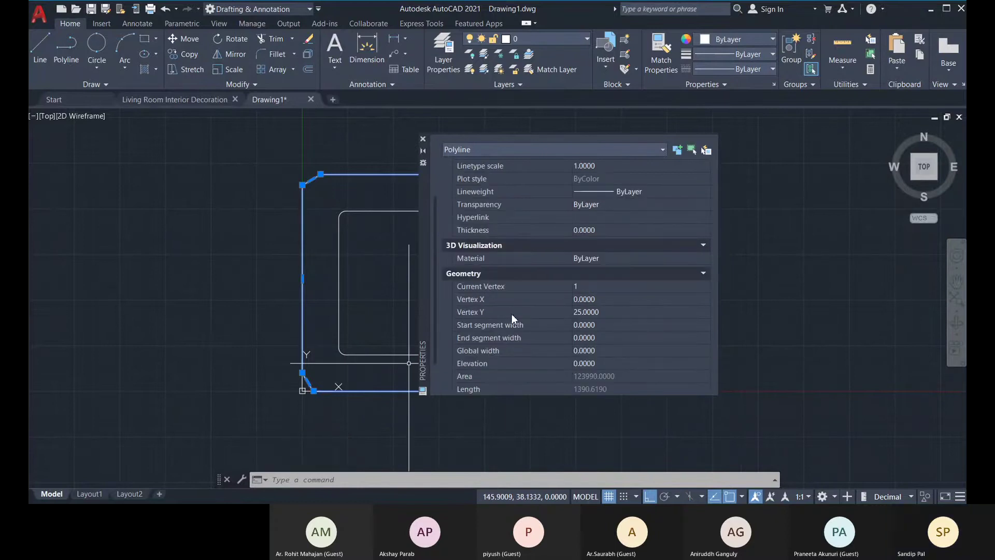
scroll(557, 317, down, 2)
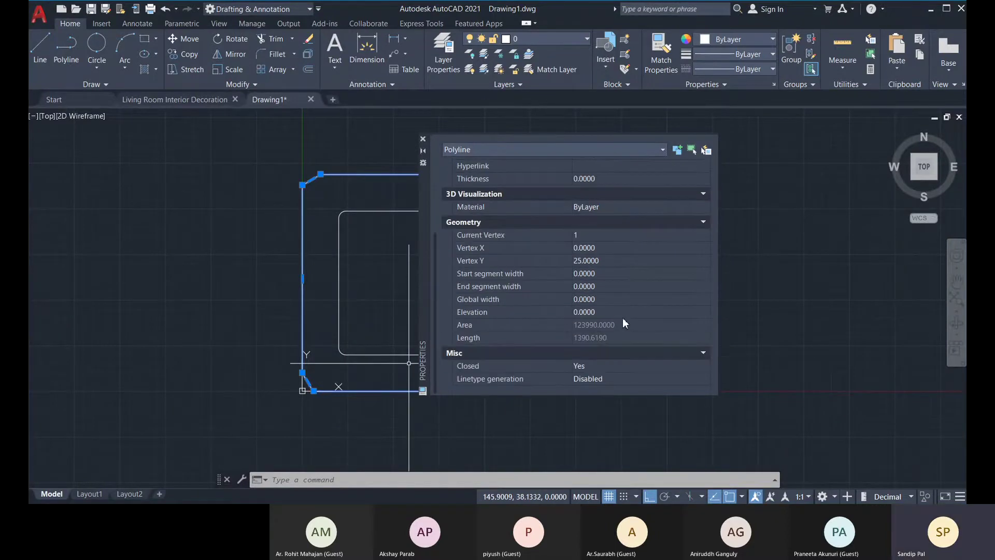
scroll(544, 291, up, 2)
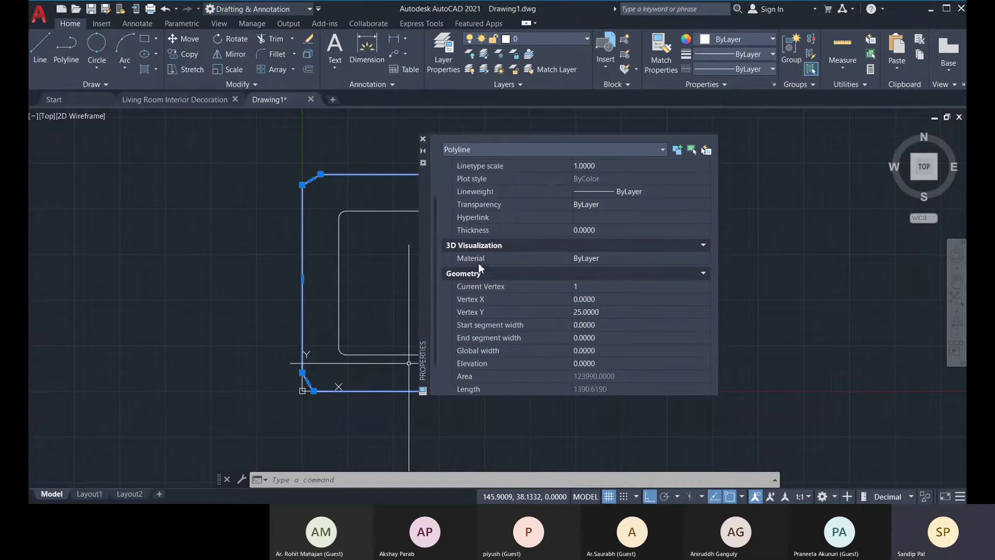
scroll(539, 321, down, 2)
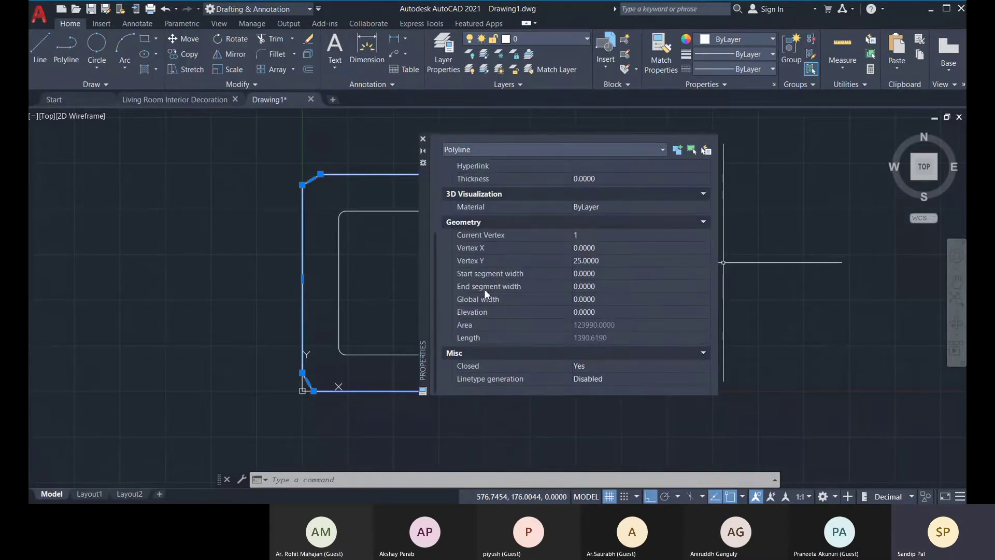
click(423, 139)
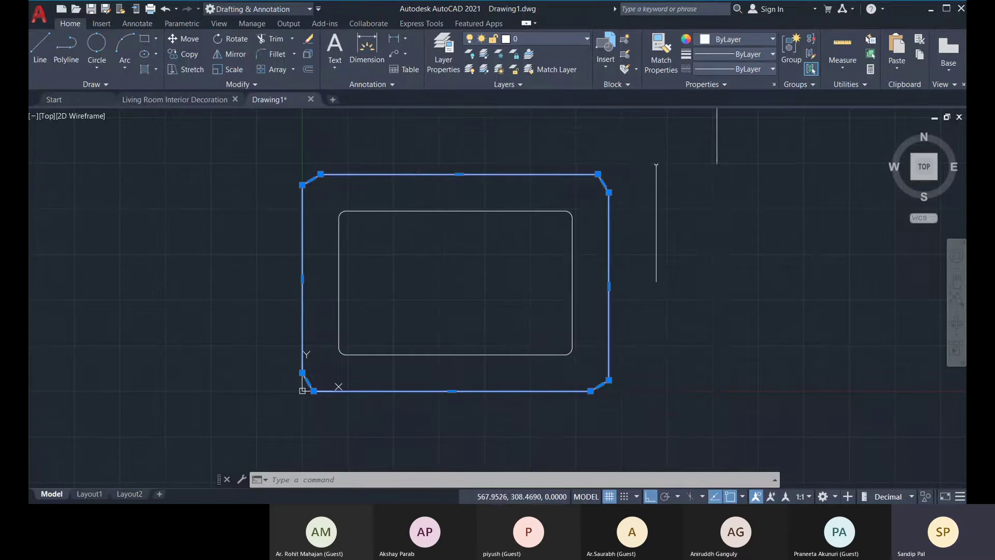
Step: Try to remove the outer rectangle's chamfers by applying Chamfer to the whole polyline with both distances at 0
middle_drag(496, 288, 511, 291)
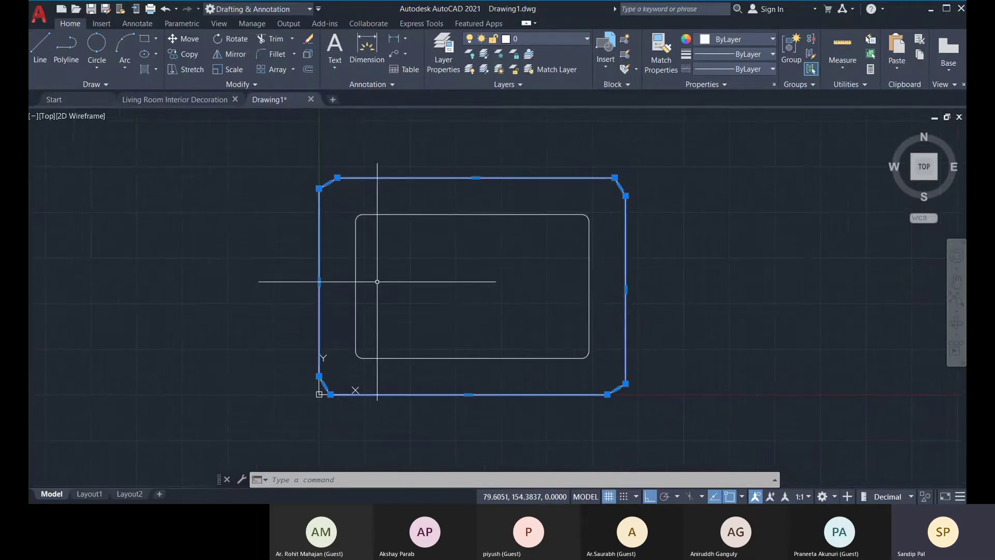
click(294, 54)
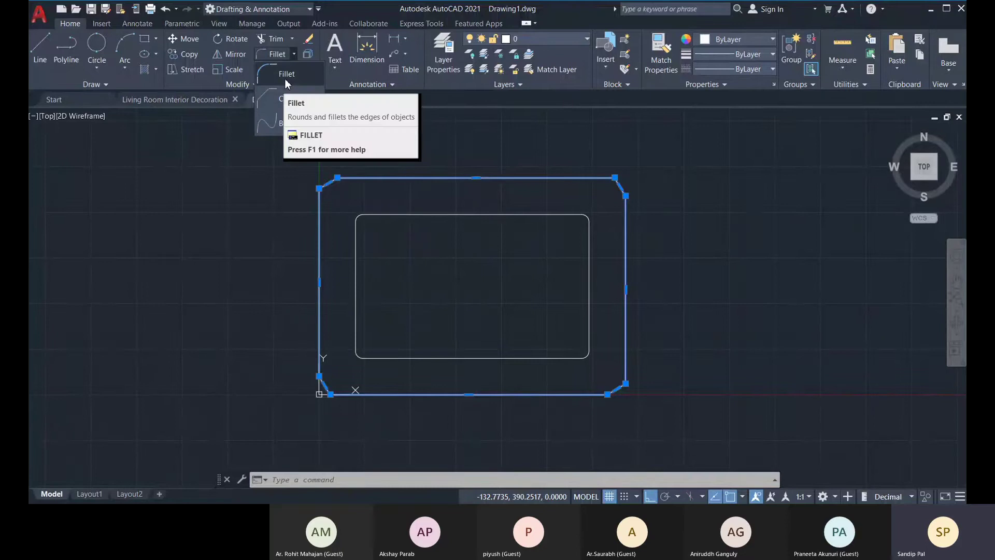
click(285, 98)
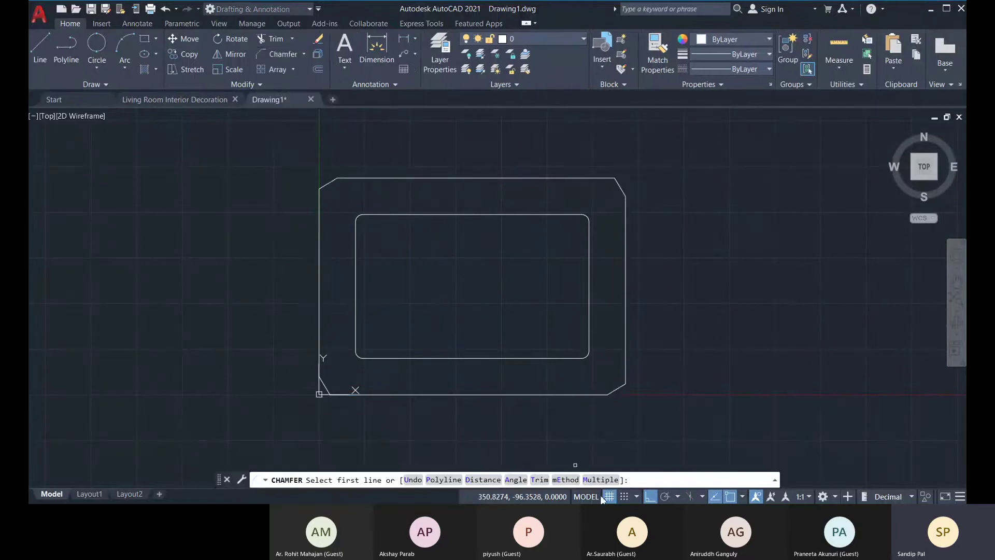
click(483, 480)
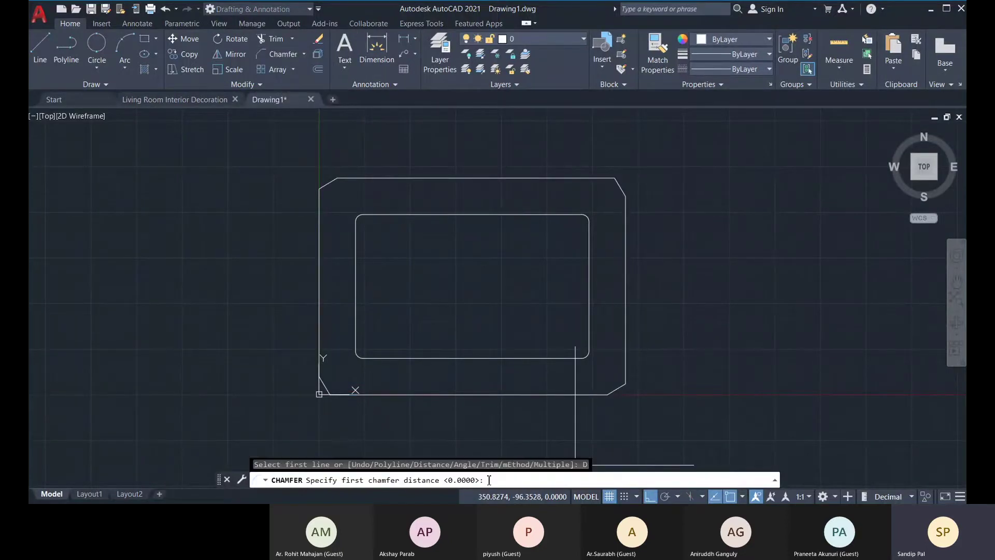
key(Return)
key(Return)
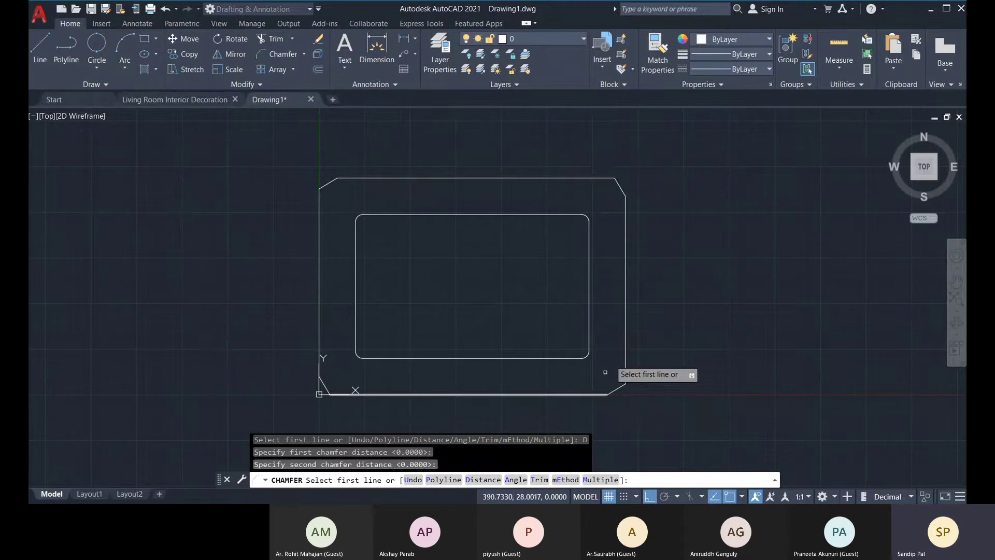
click(439, 480)
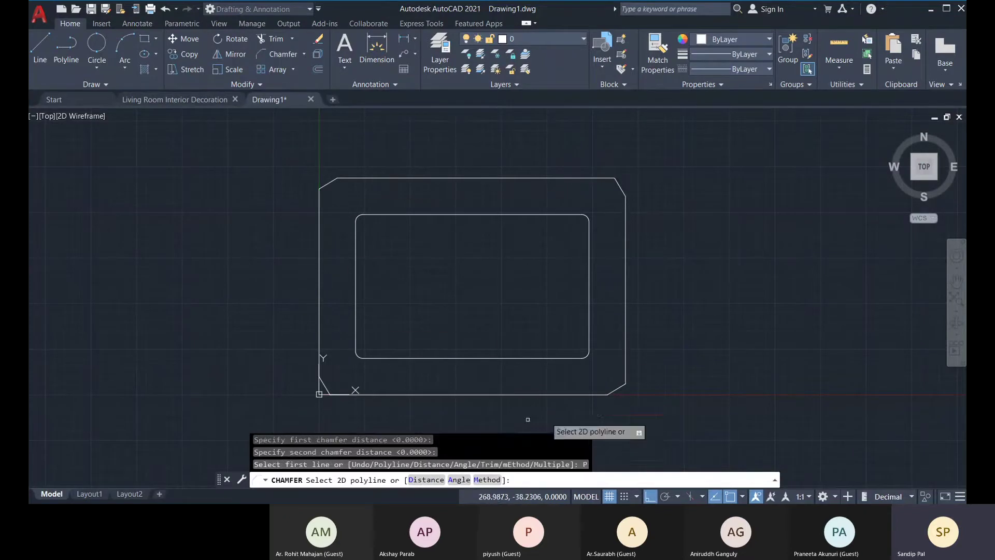
click(556, 395)
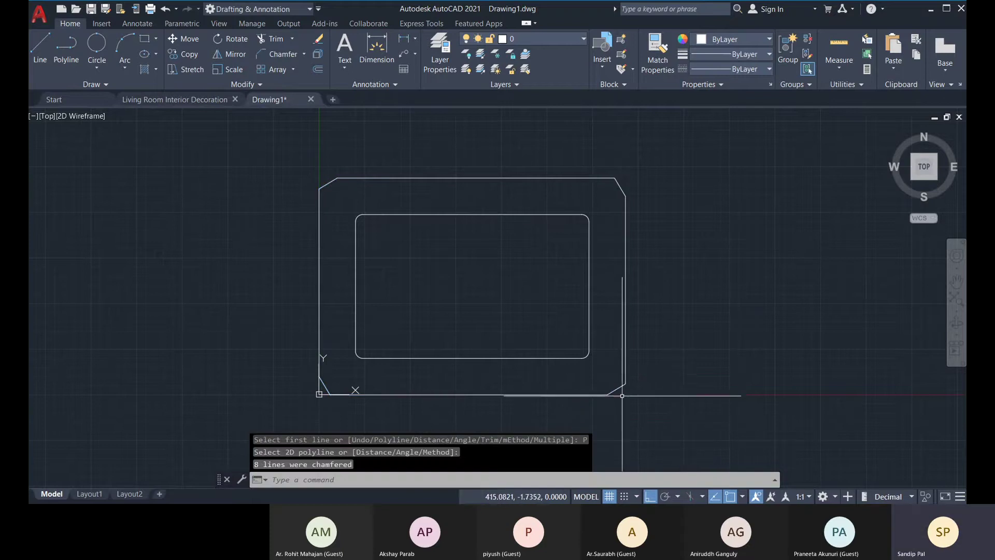
scroll(624, 397, up, 4)
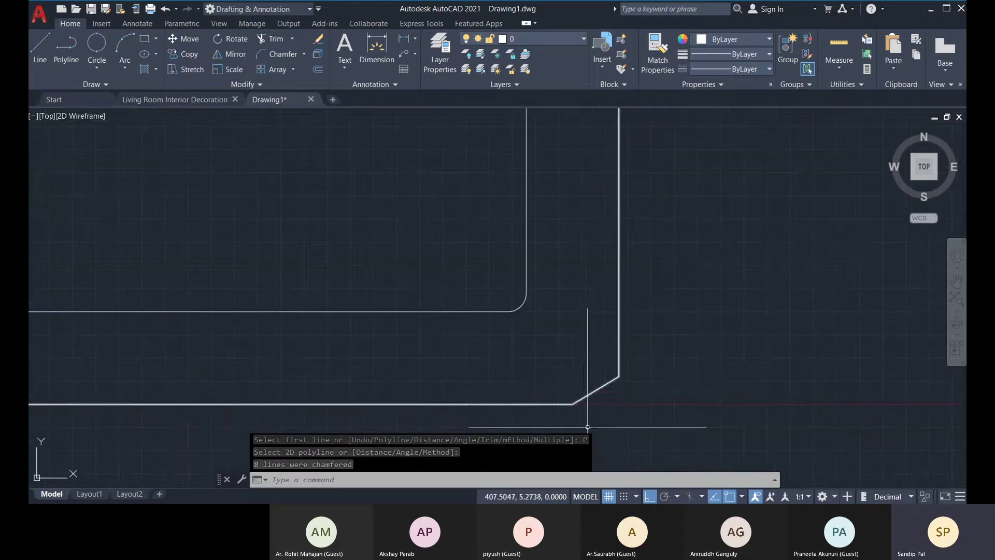
scroll(598, 390, down, 5)
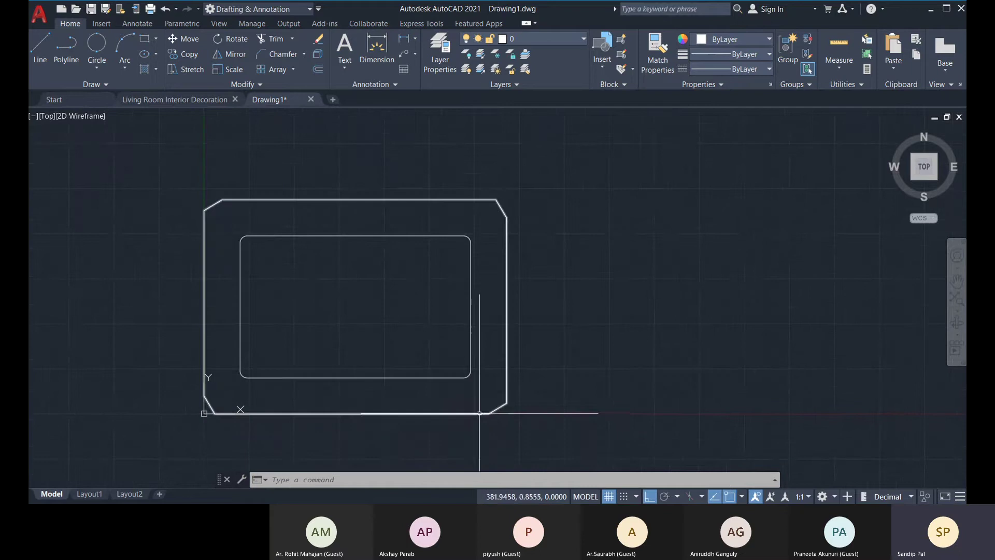
click(477, 413)
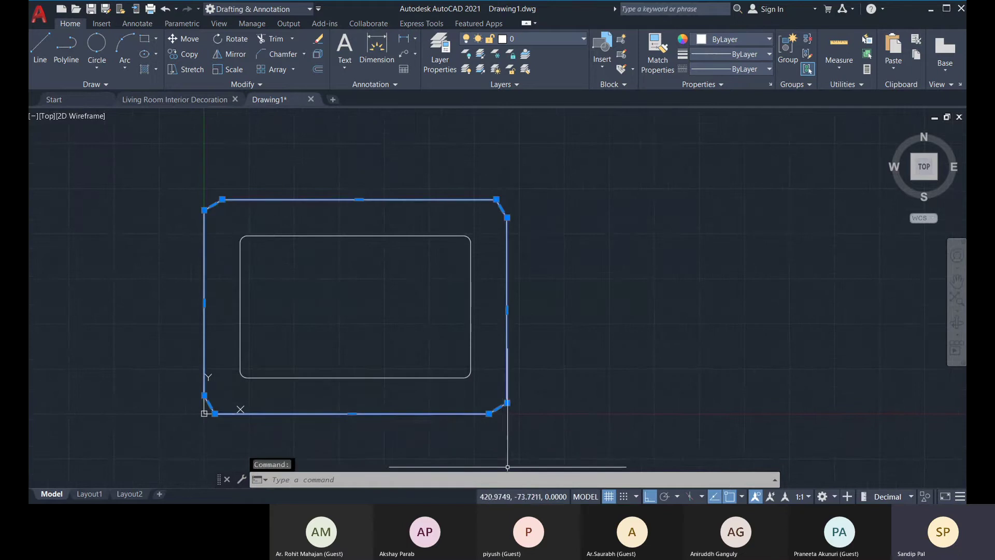
key(Escape)
Step: Chamfer the whole outer polyline again with the trim mode set to No trim
click(279, 54)
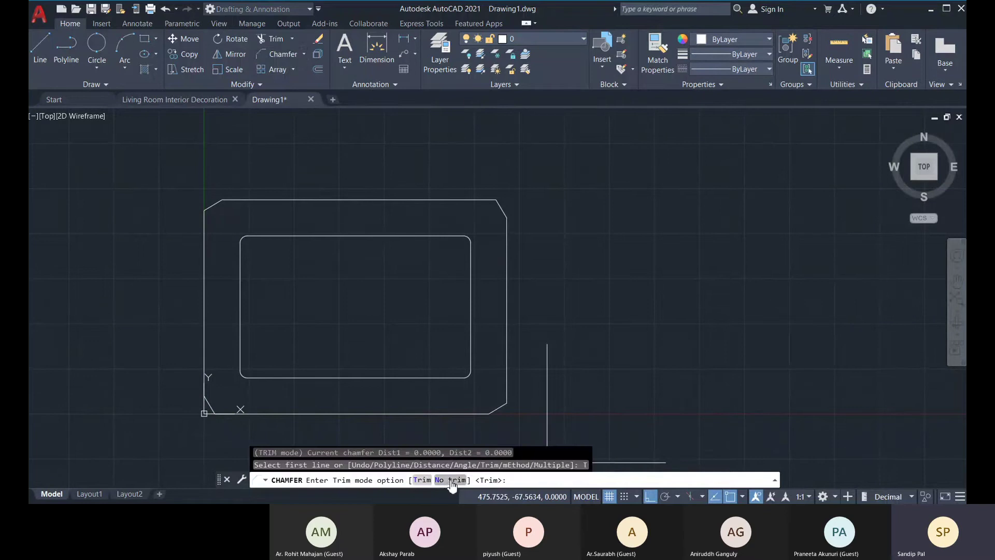
click(451, 480)
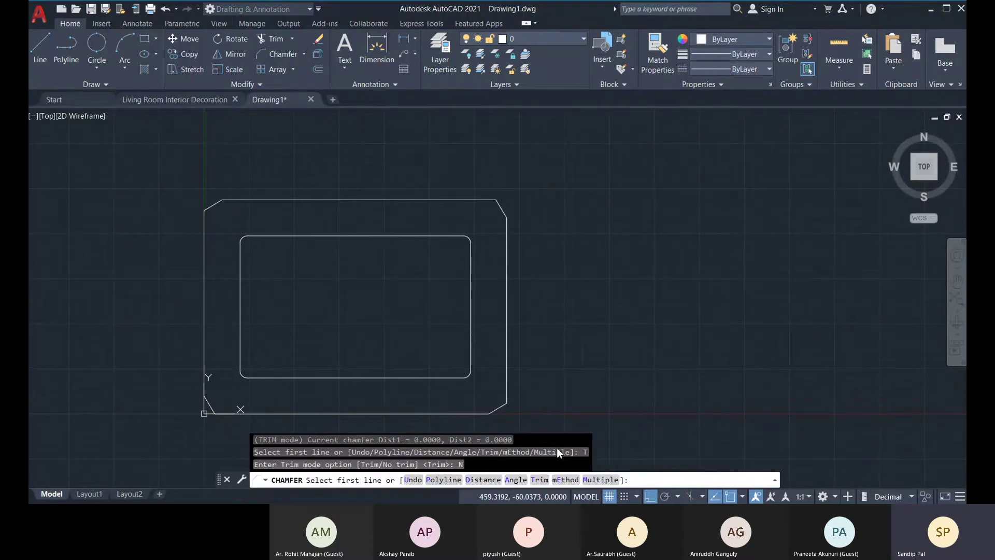
click(445, 481)
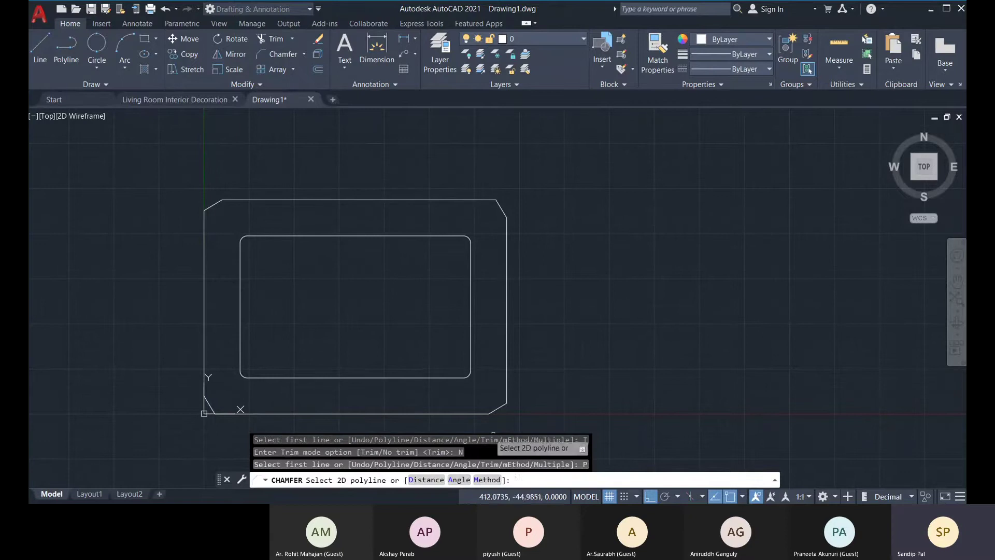
click(469, 415)
middle_drag(483, 412, 550, 398)
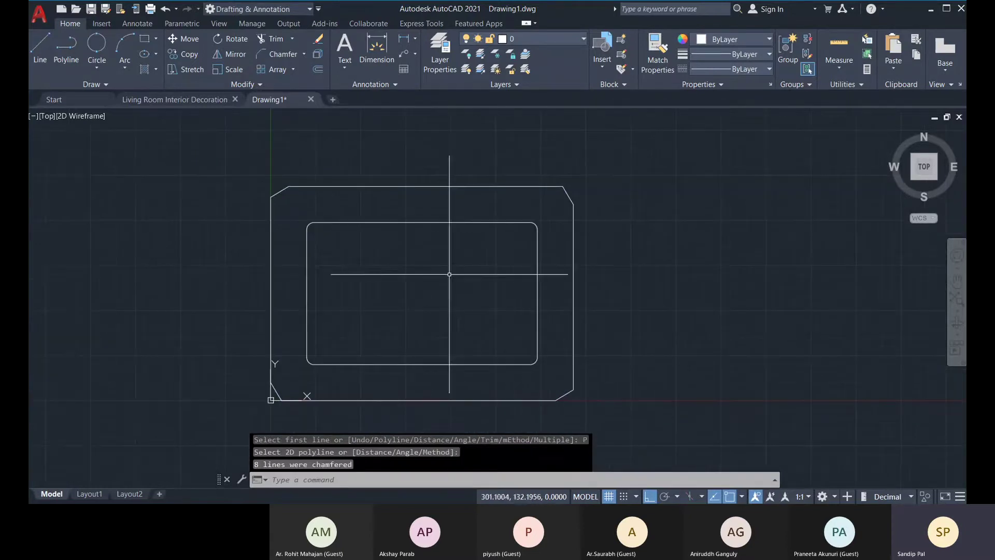
Step: Apply Fillet with a radius of 0 to the whole outer chamfered polyline and check its corners
click(304, 54)
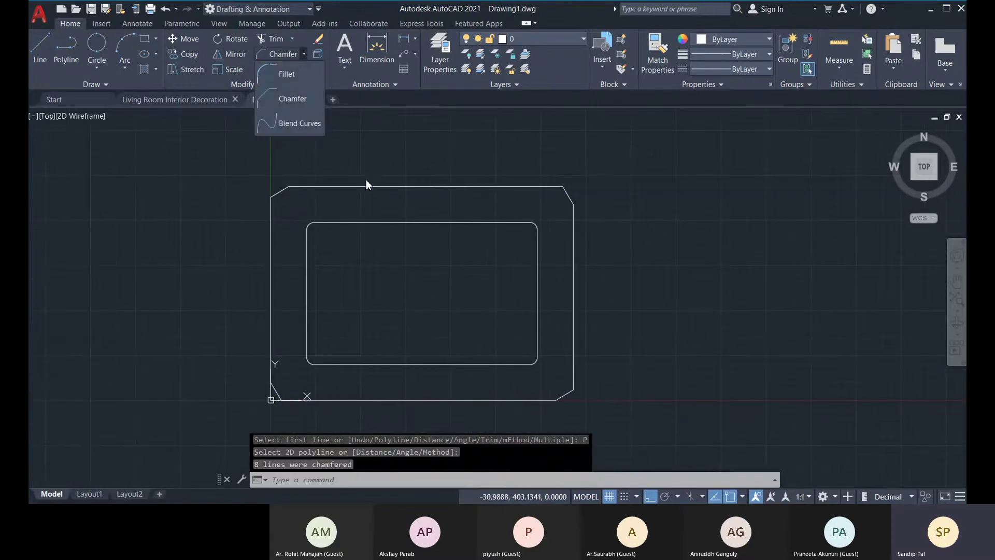
click(285, 74)
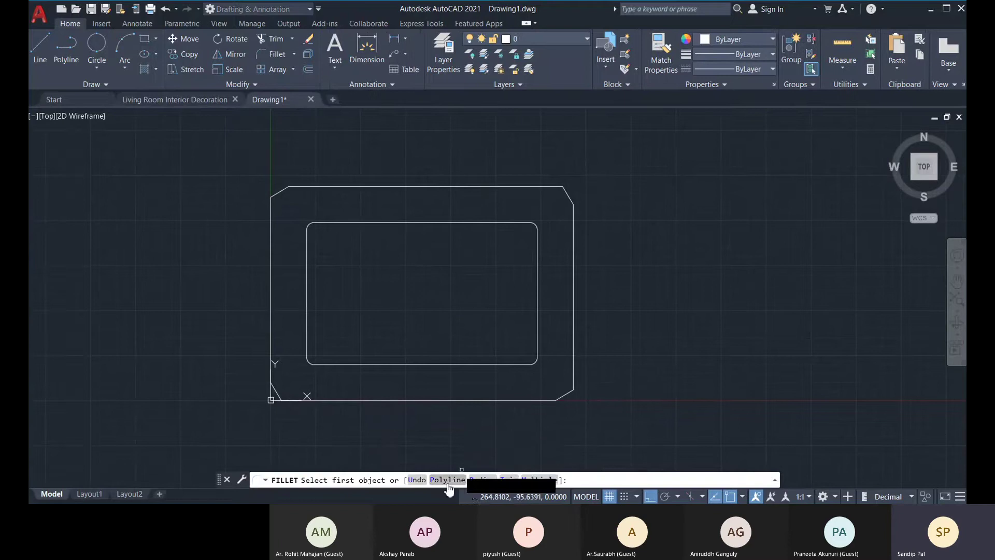
click(483, 480)
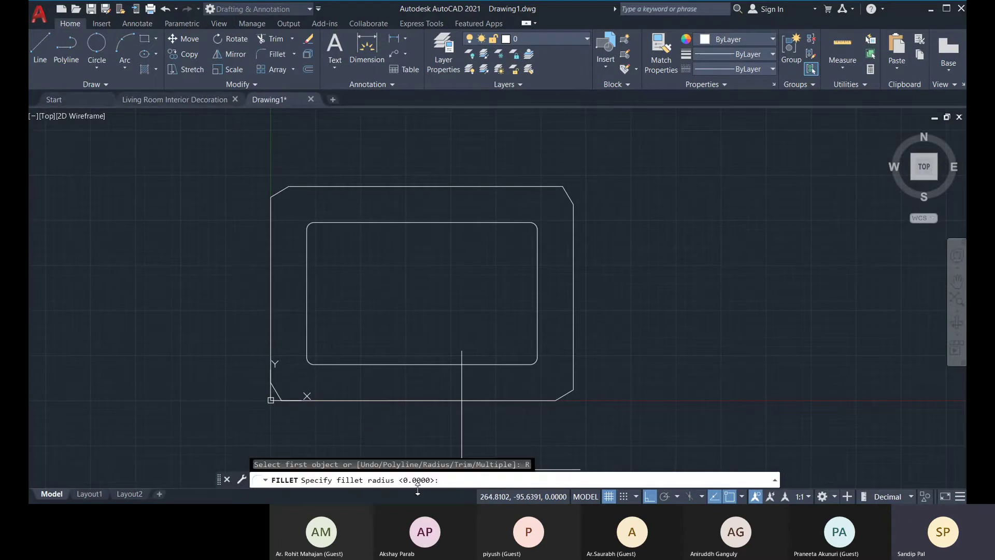
key(Return)
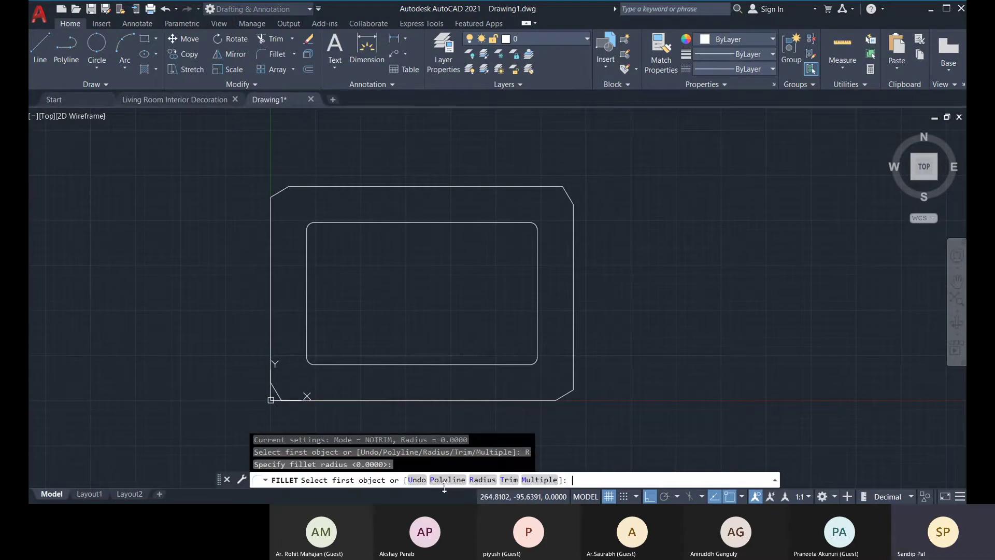
click(445, 480)
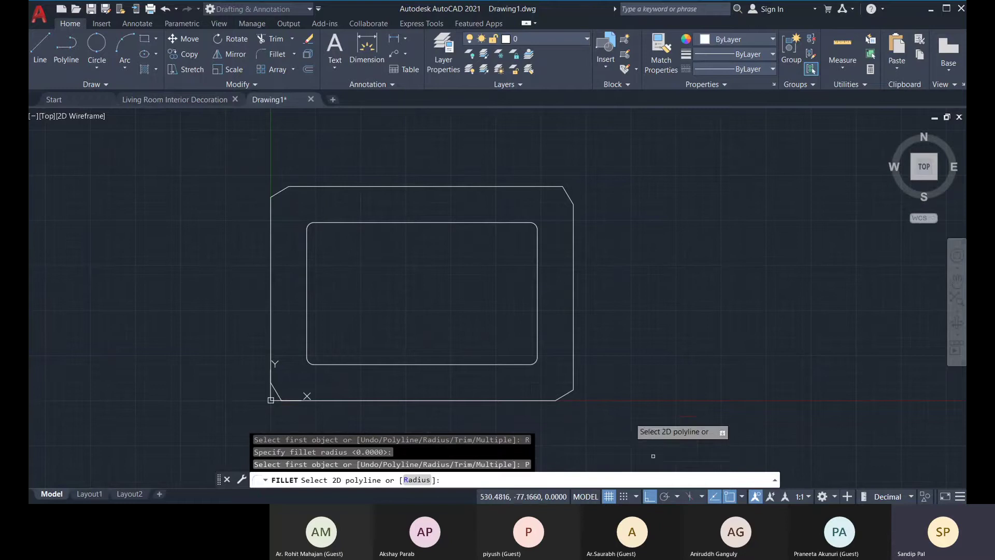
click(518, 401)
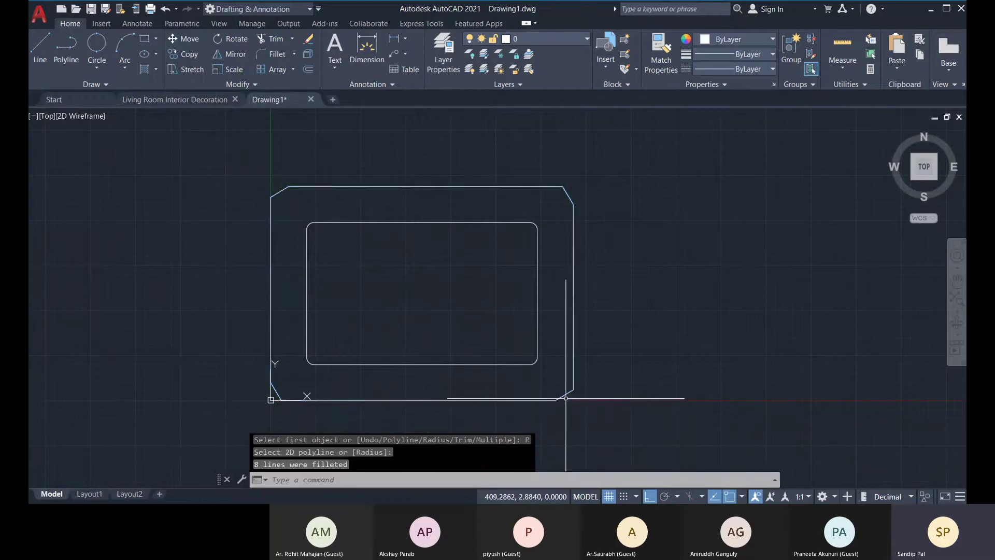
scroll(565, 398, up, 4)
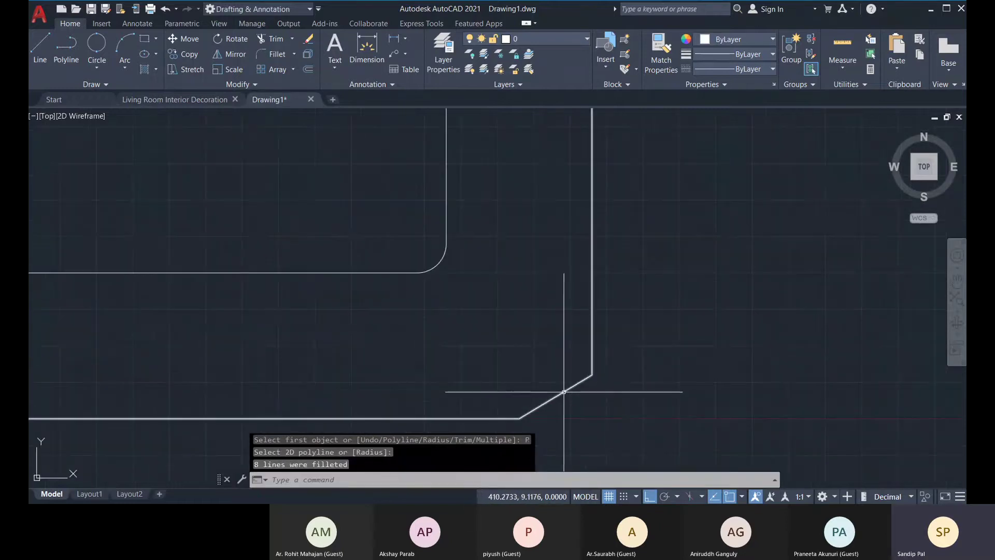
scroll(563, 394, up, 2)
scroll(570, 384, down, 6)
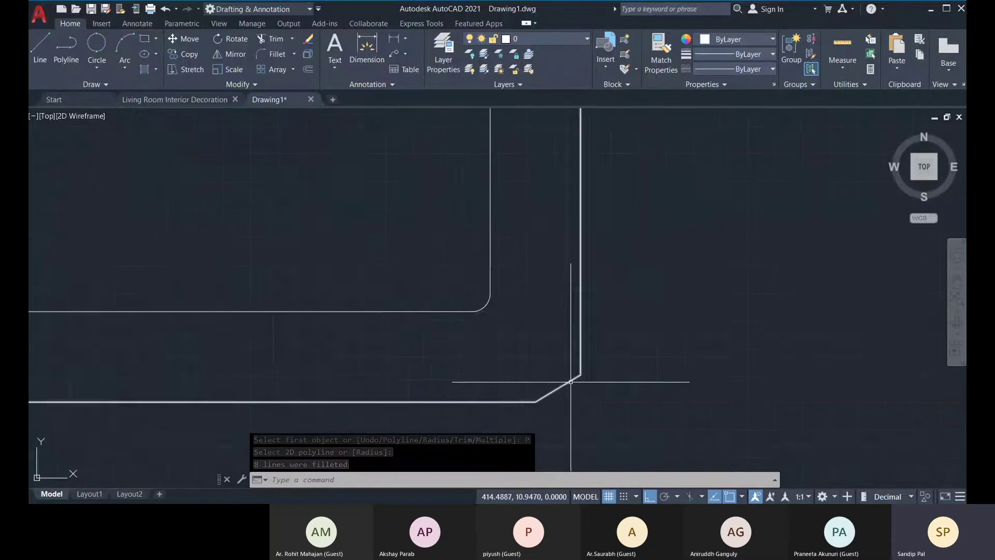
scroll(422, 284, up, 10)
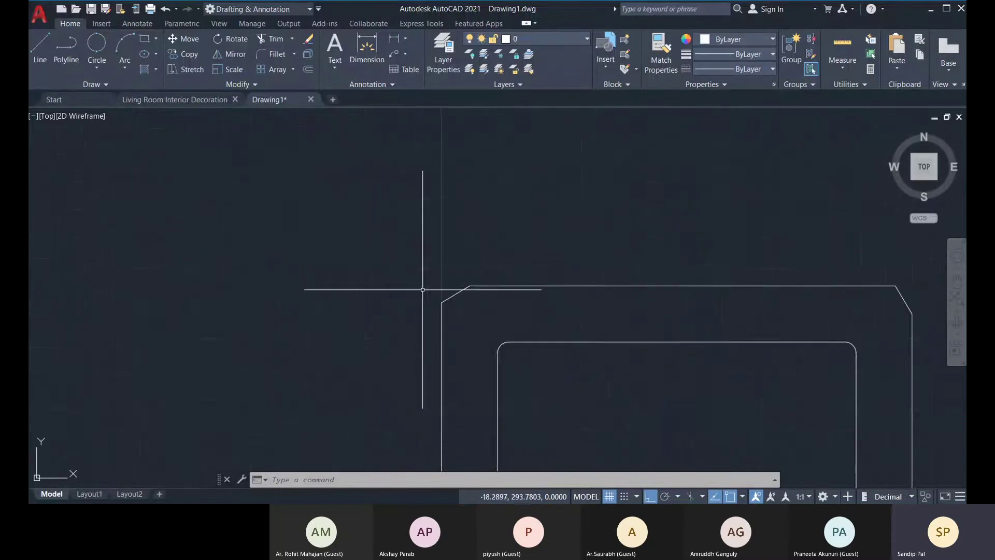
scroll(436, 292, down, 5)
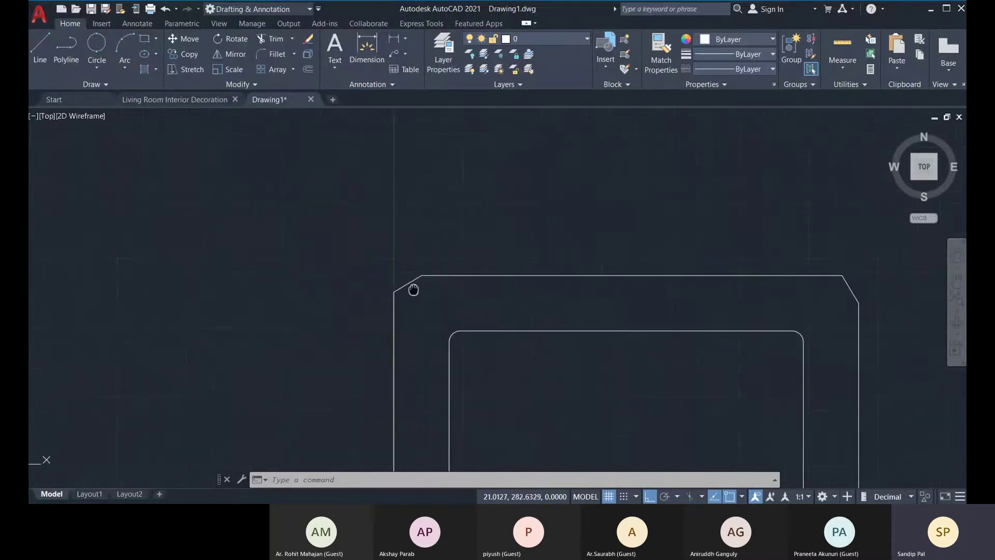
Step: Try to fillet the outer rectangle's right edge with its bottom edge across the chamfered lower-right corner
click(269, 54)
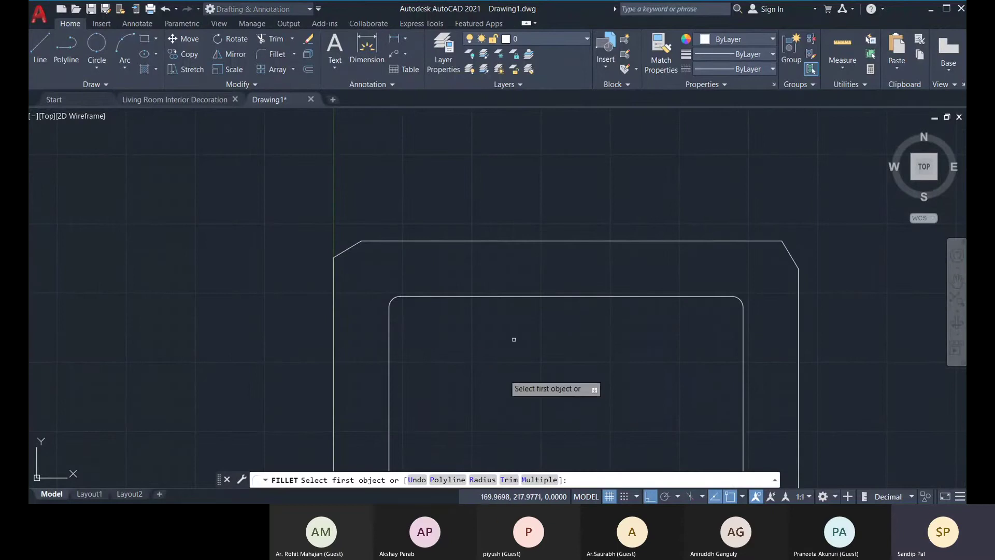
scroll(494, 401, down, 3)
scroll(534, 467, up, 6)
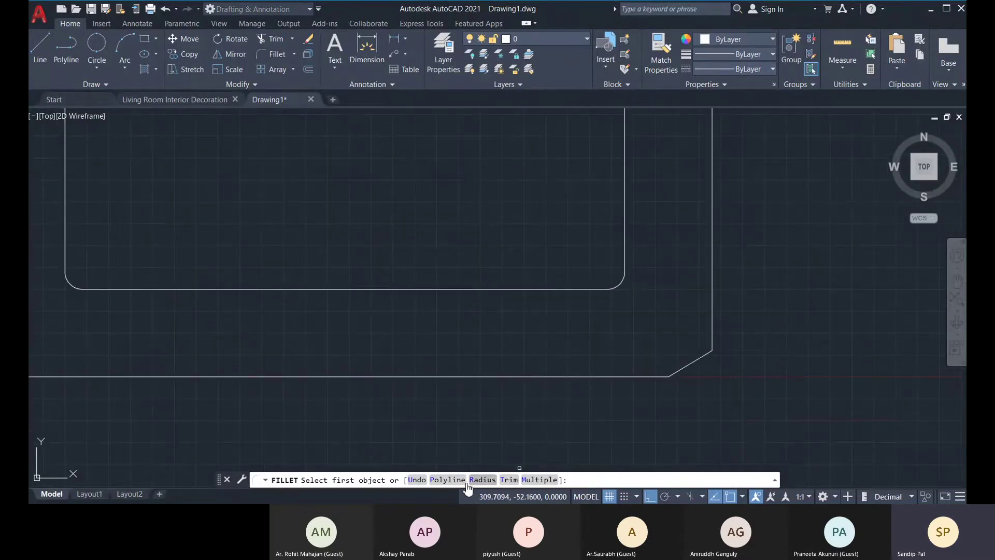
scroll(716, 332, down, 2)
click(714, 326)
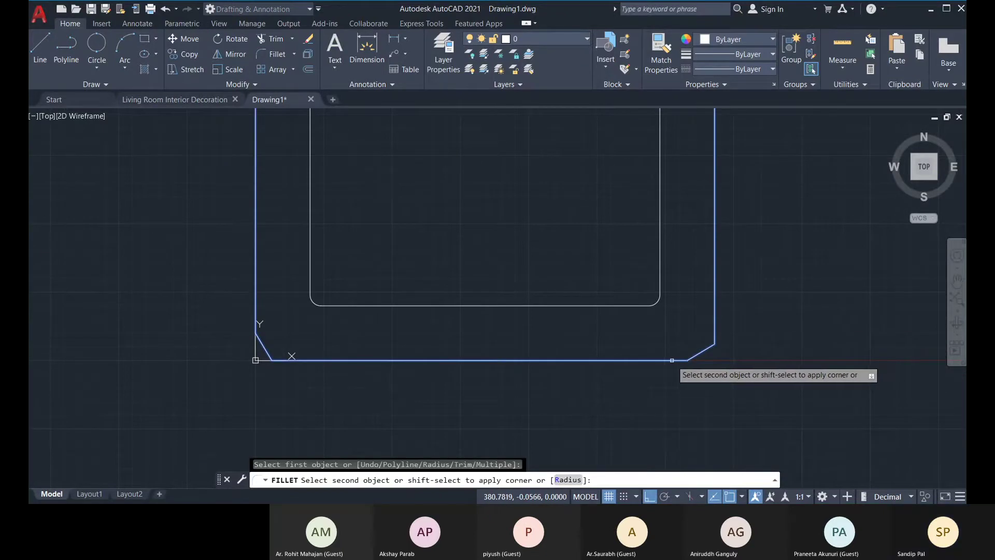
scroll(342, 358, up, 4)
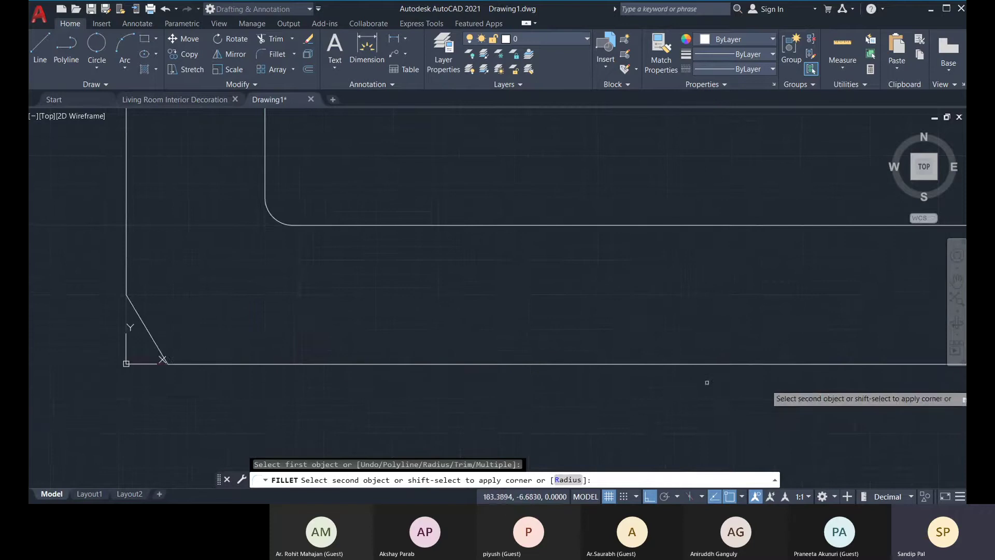
middle_drag(766, 381, 217, 368)
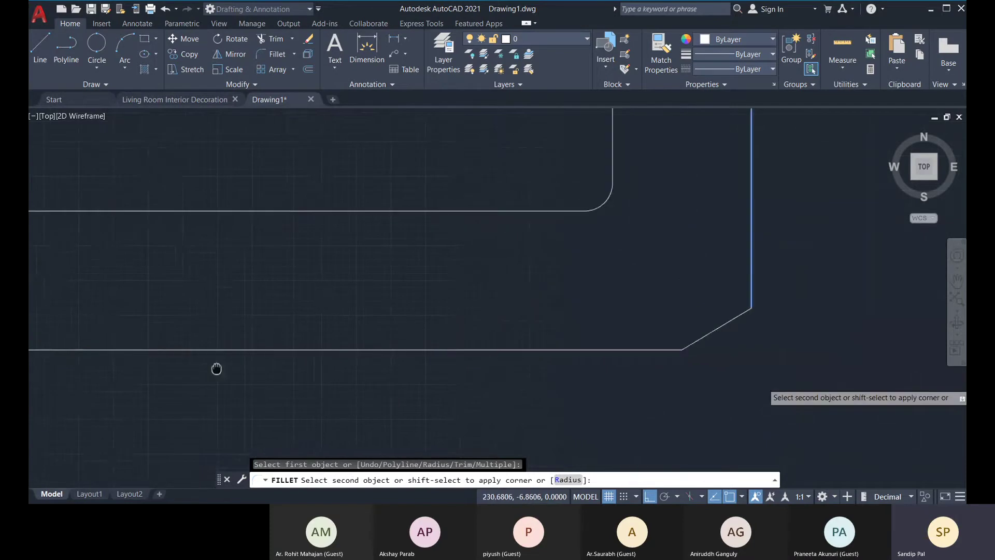
click(595, 349)
scroll(674, 348, down, 4)
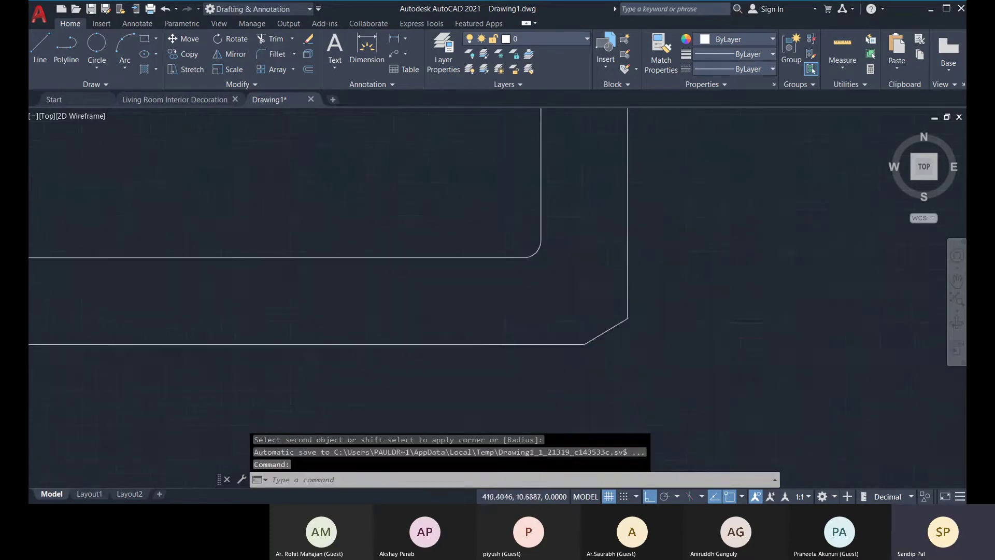
mouse_move(582, 315)
middle_down()
mouse_move(620, 309)
mouse_move(596, 289)
middle_up()
scroll(622, 306, down, 3)
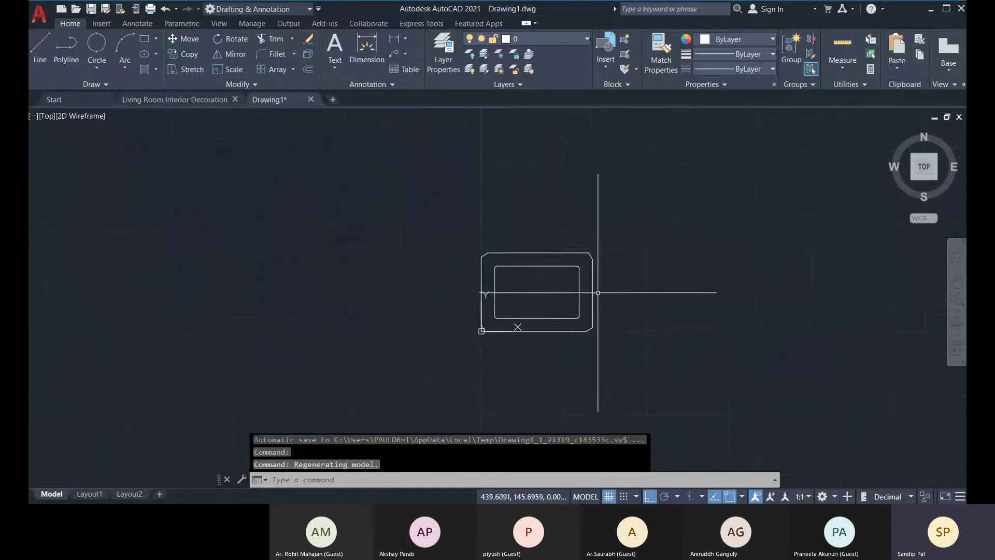
scroll(570, 254, up, 3)
click(580, 247)
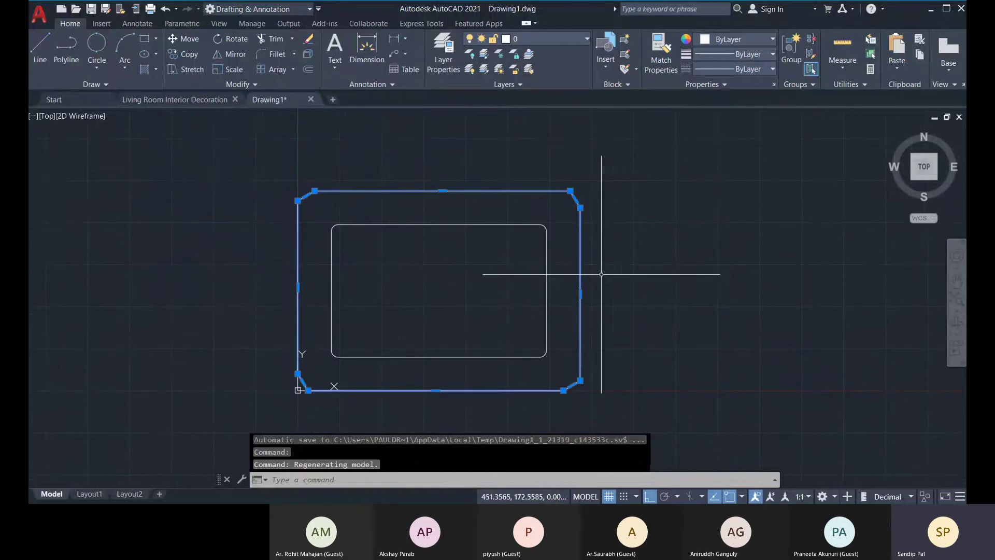
key(Escape)
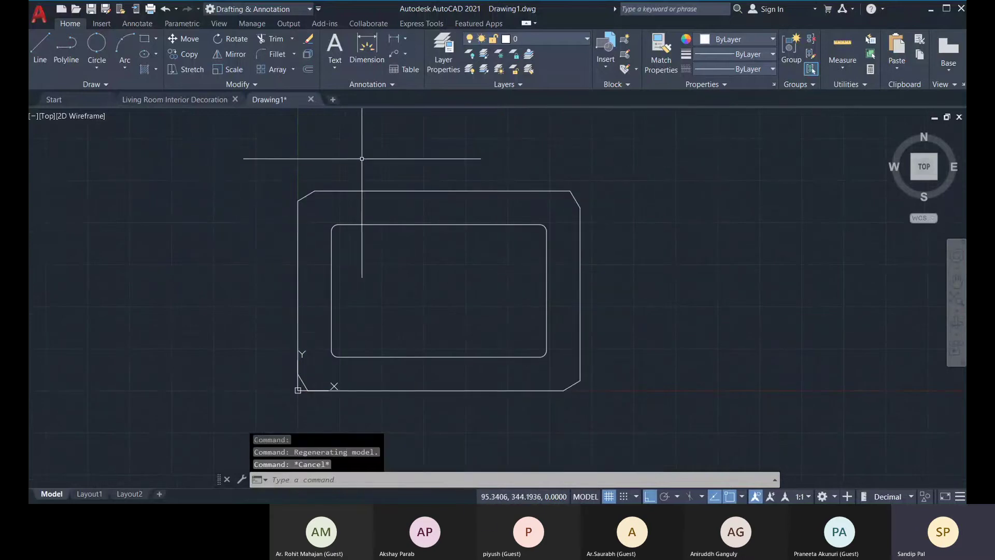
click(361, 190)
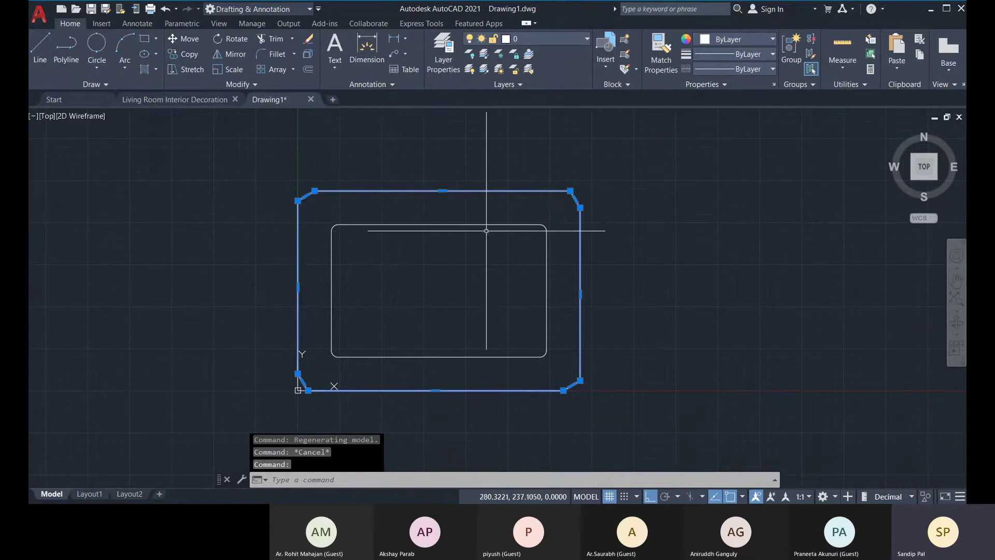
key(Escape)
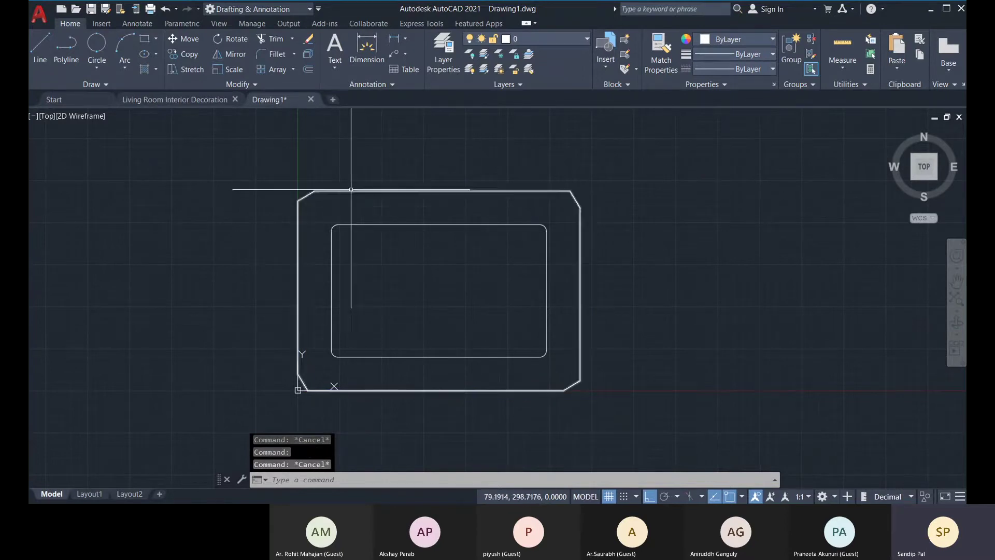
click(301, 201)
key(Escape)
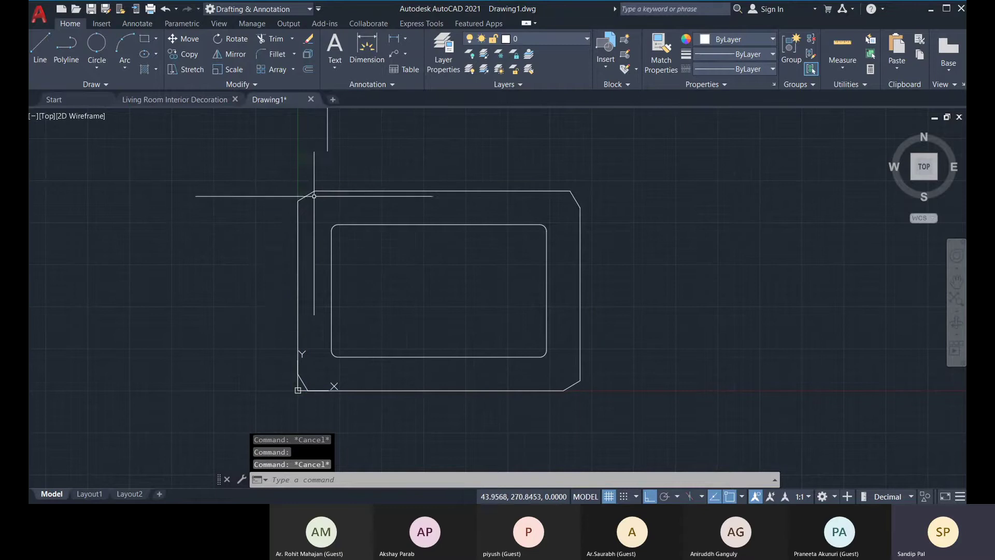
click(368, 192)
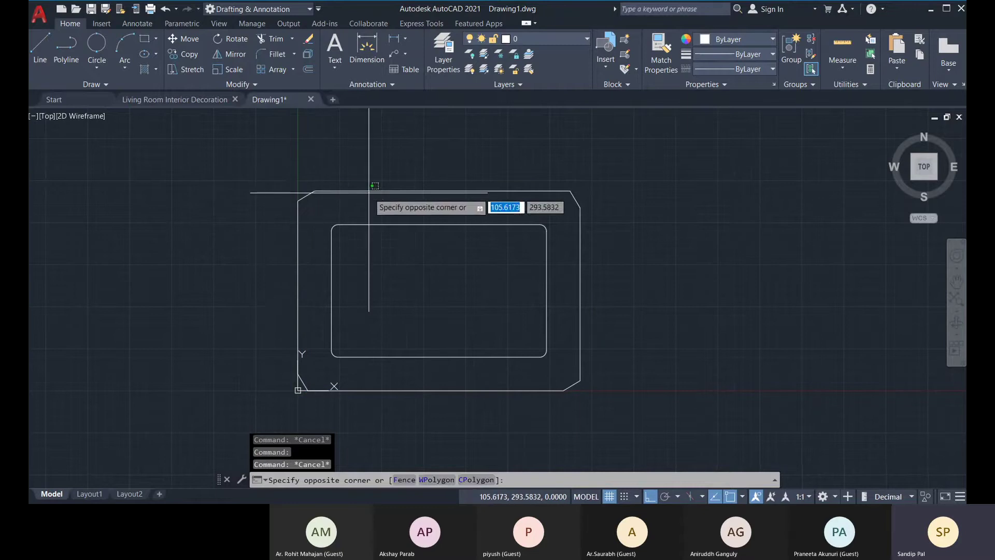
click(322, 187)
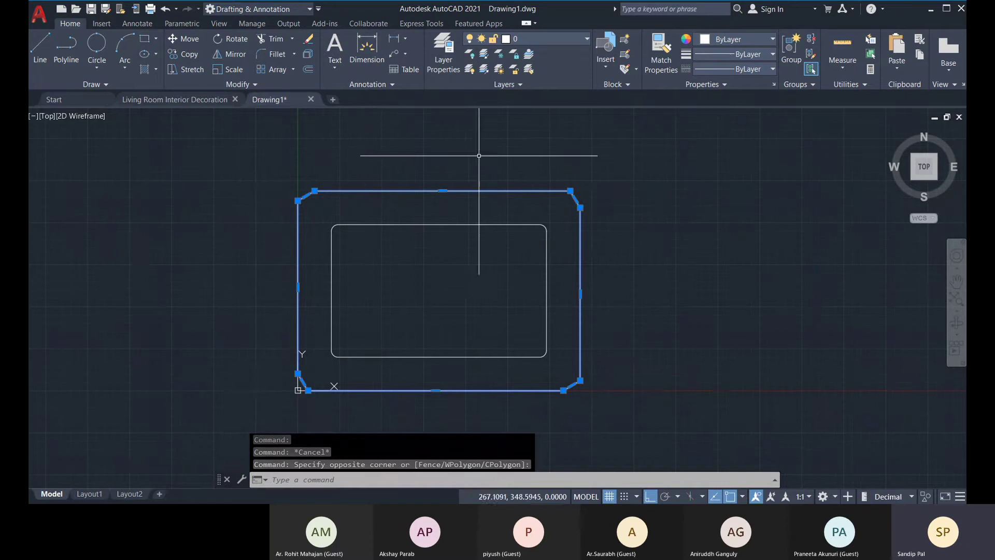
key(Escape)
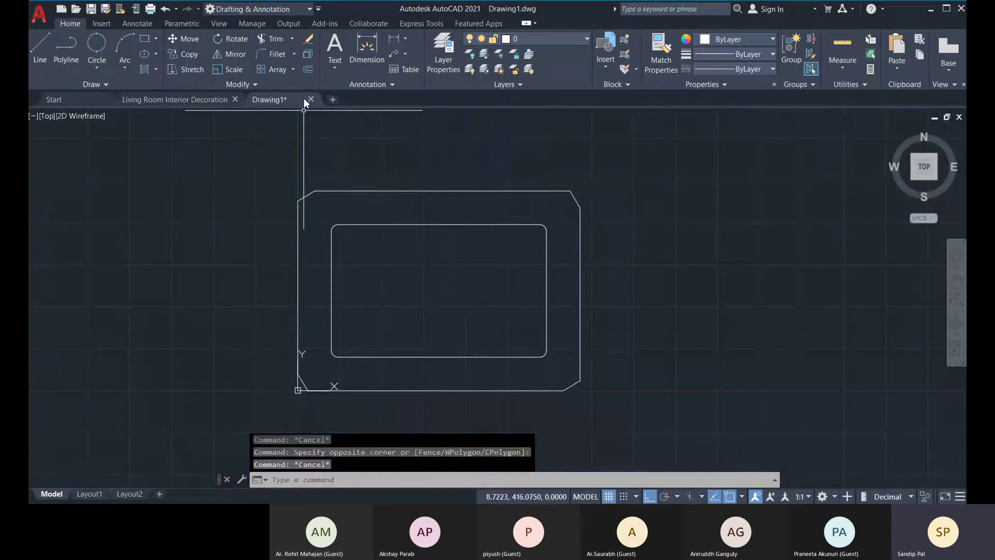
Step: Explode the outer chamfered rectangle into separate lines and check the result by selecting its top edge
click(308, 54)
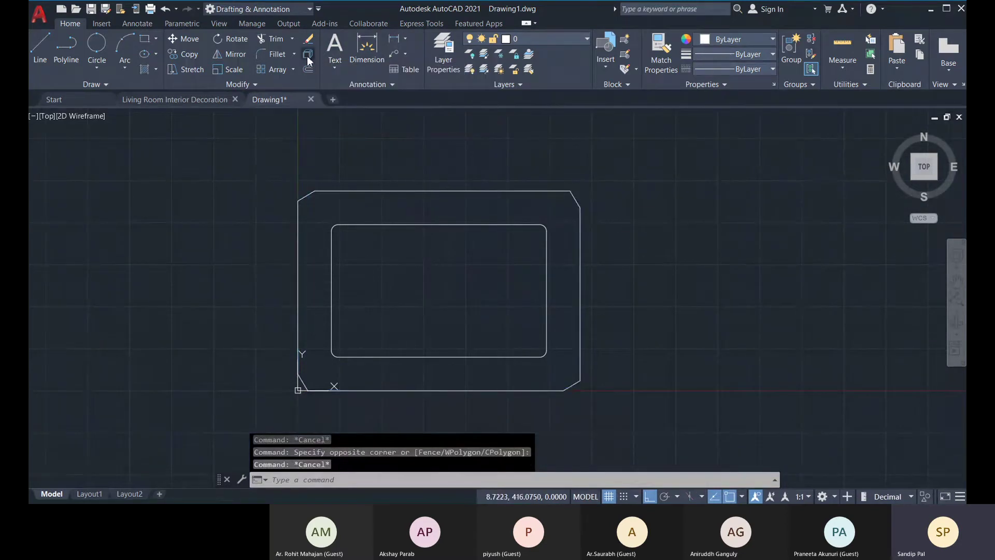
click(424, 191)
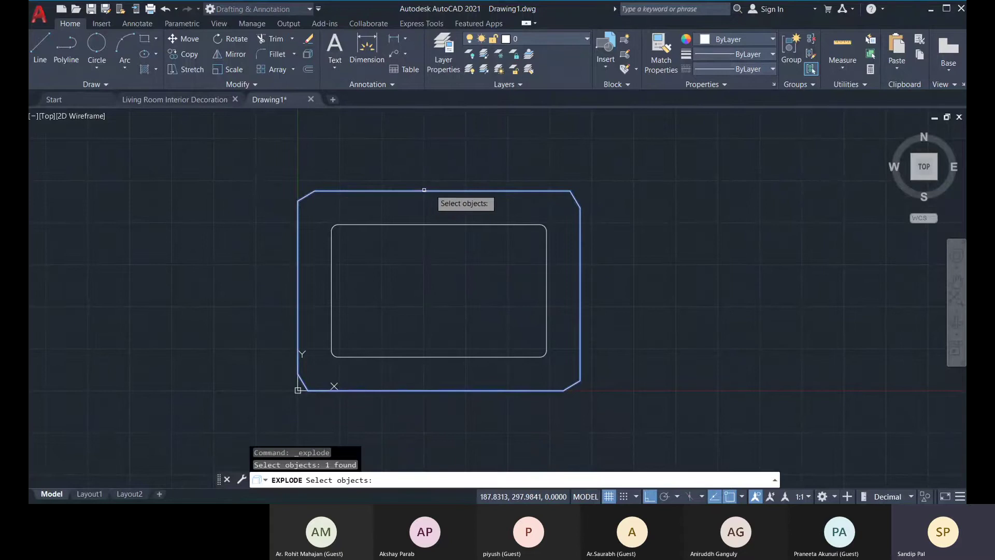
key(Return)
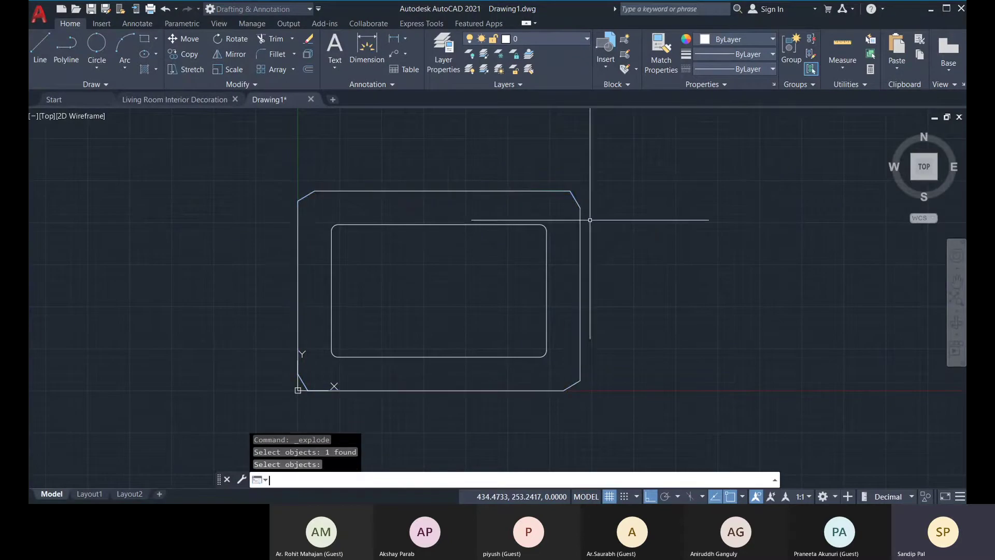
click(518, 191)
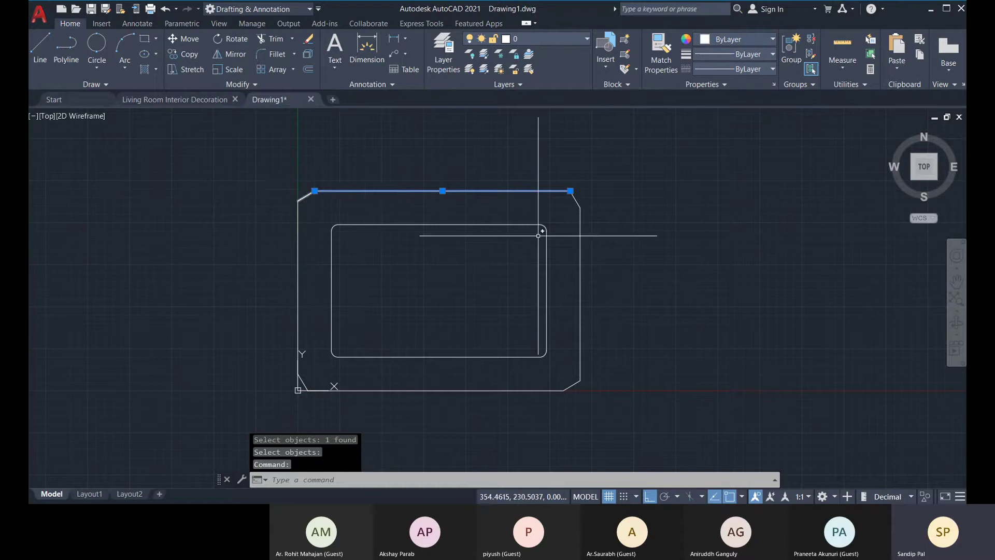
key(Escape)
Step: Try to fillet the outer shape's top and right edges with a radius of 0 and inspect the upper-right chamfer line
click(262, 55)
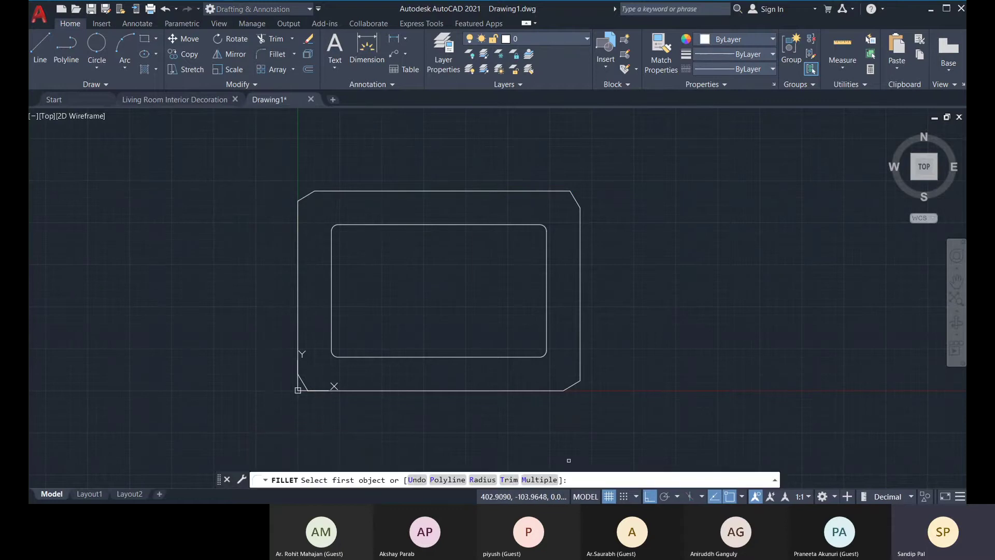
click(476, 480)
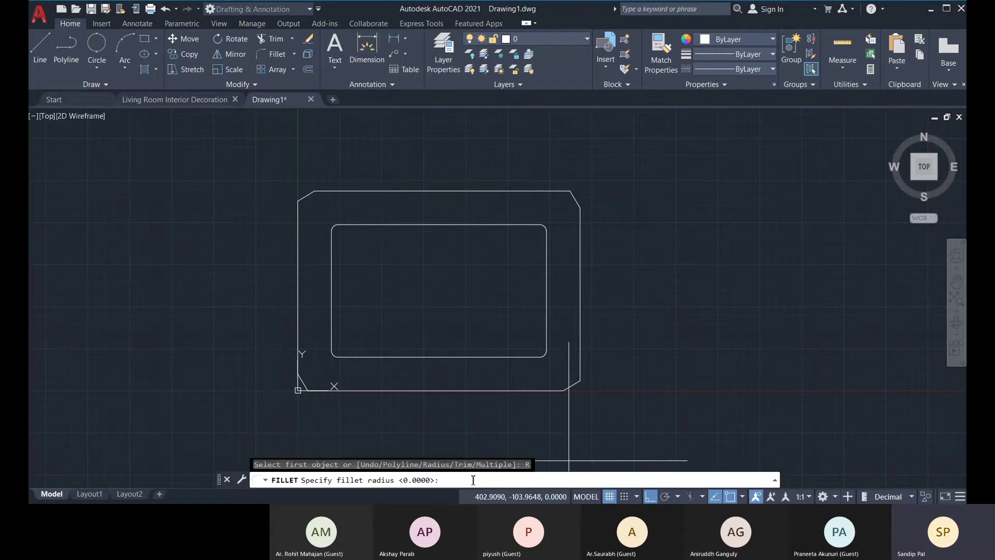
key(Return)
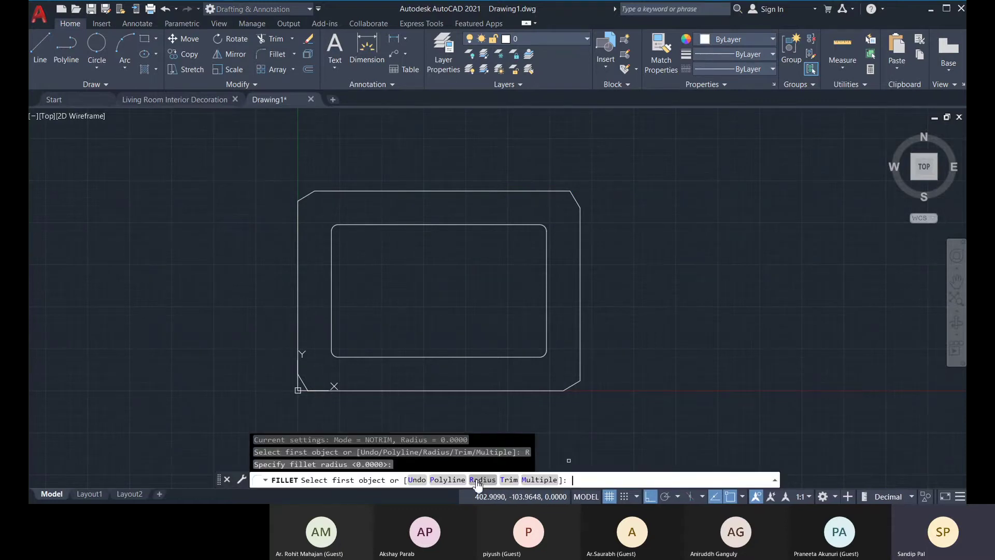
click(540, 191)
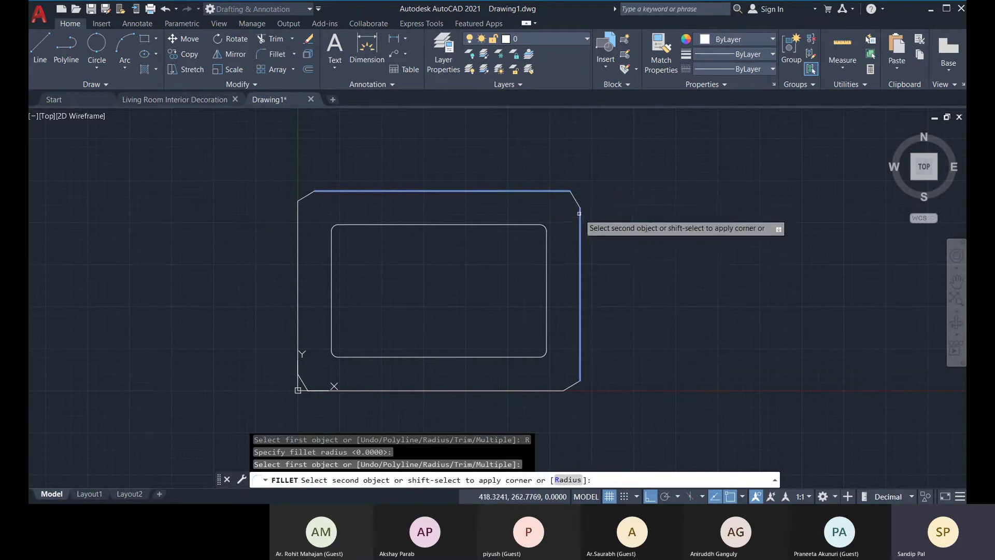
click(581, 212)
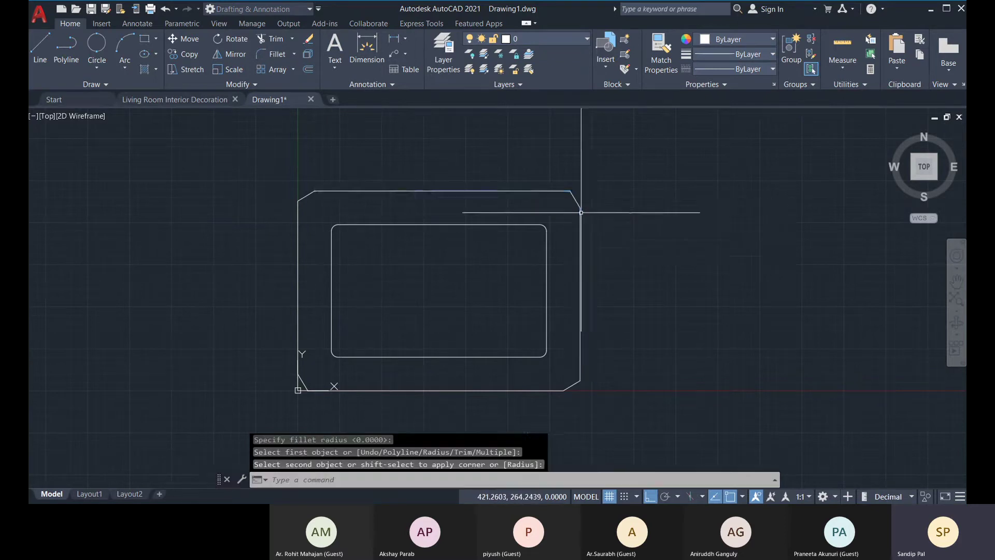
scroll(566, 195, up, 5)
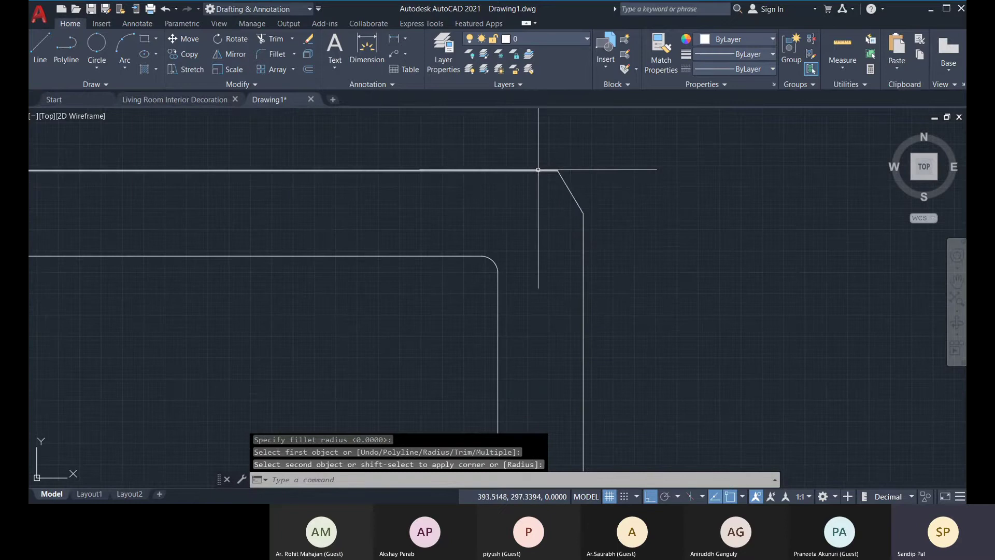
click(594, 183)
click(524, 205)
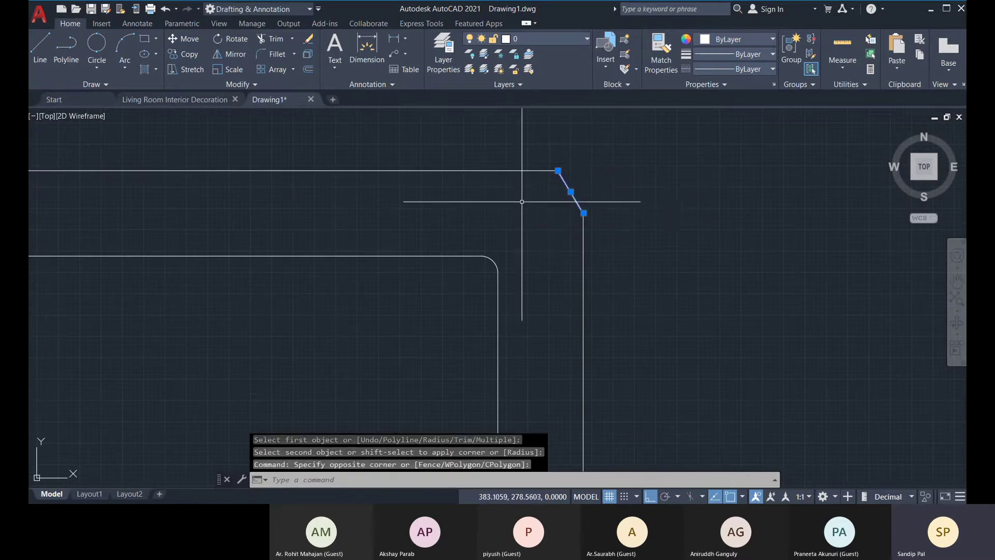
scroll(674, 254, down, 3)
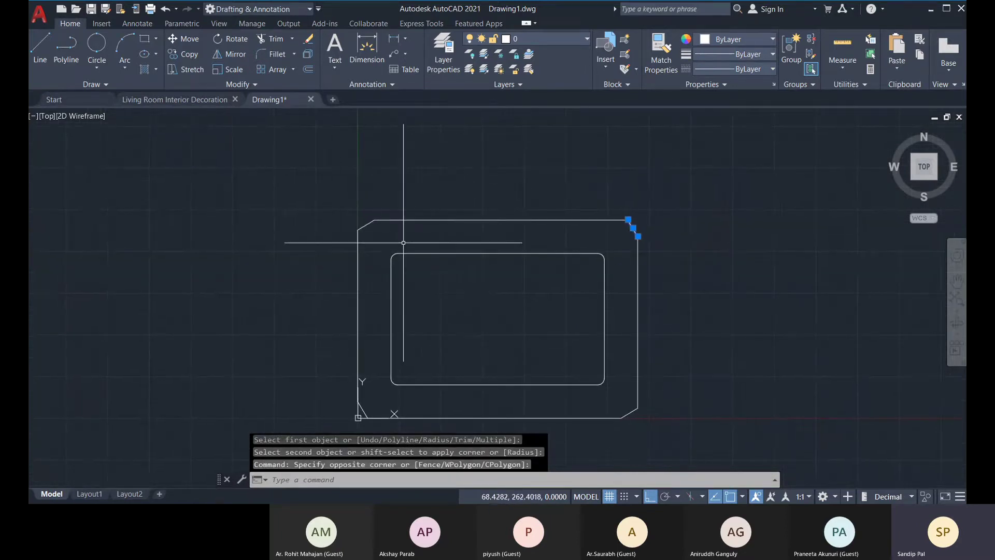
key(Escape)
key(Escape)
Step: Delete the chamfer lines at the outer shape's upper-right and upper-left corners
click(648, 227)
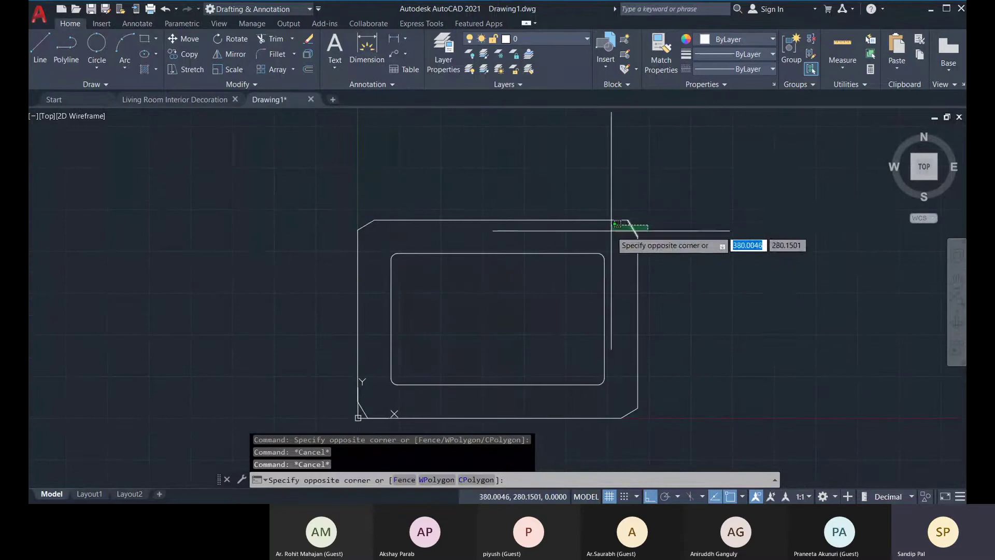
click(615, 226)
key(Delete)
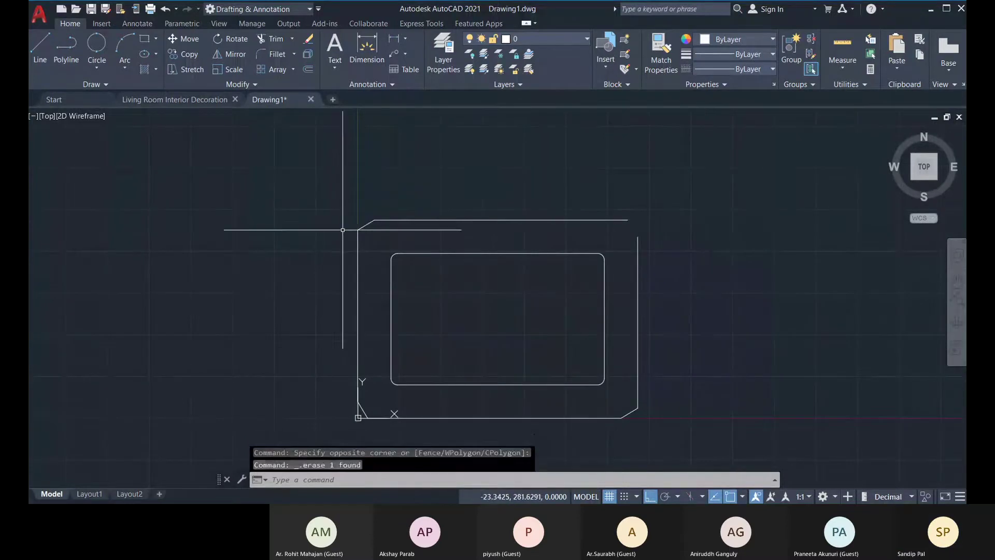
click(365, 224)
key(Delete)
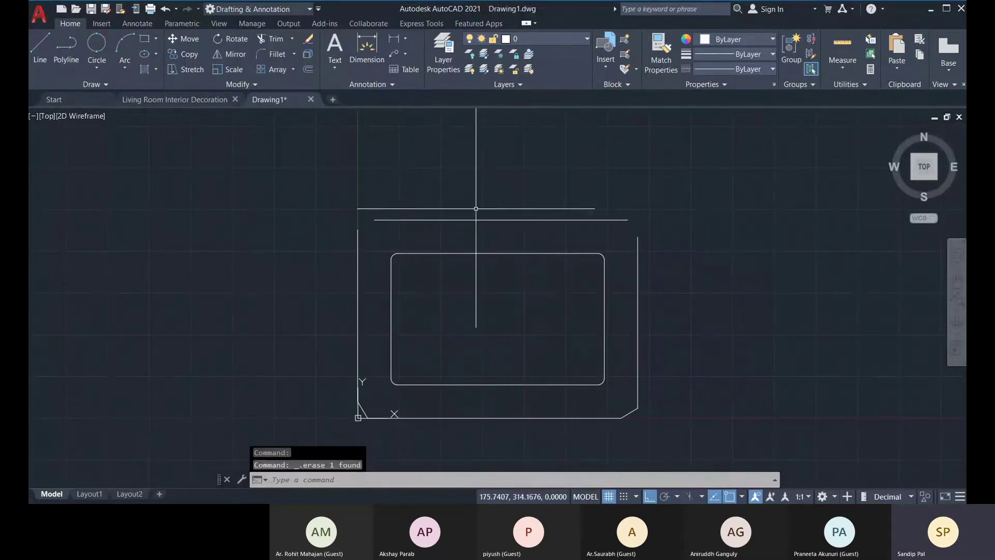
Step: Try to close the open upper-right corner by filleting the top line with the right line at radius 0
scroll(651, 228, up, 2)
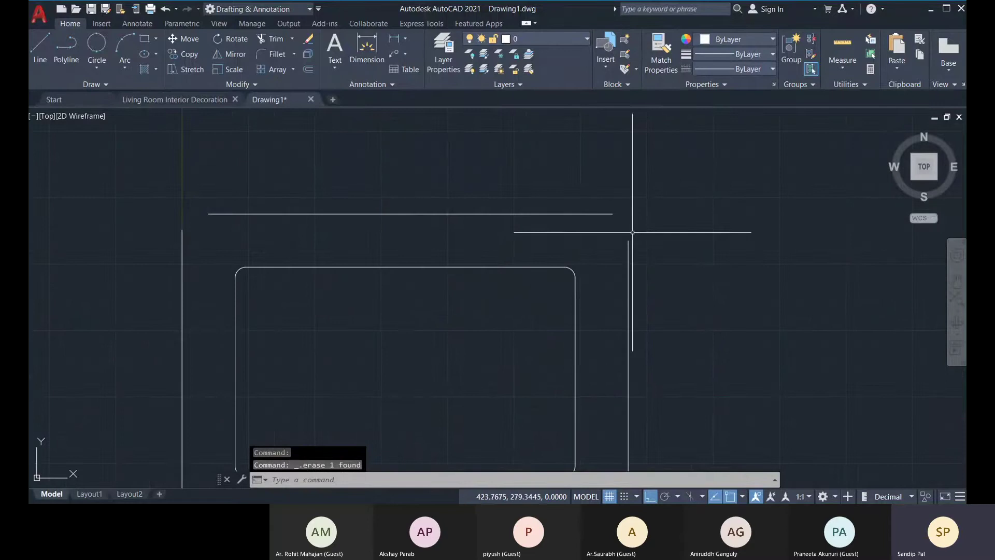
text(f)
key(Return)
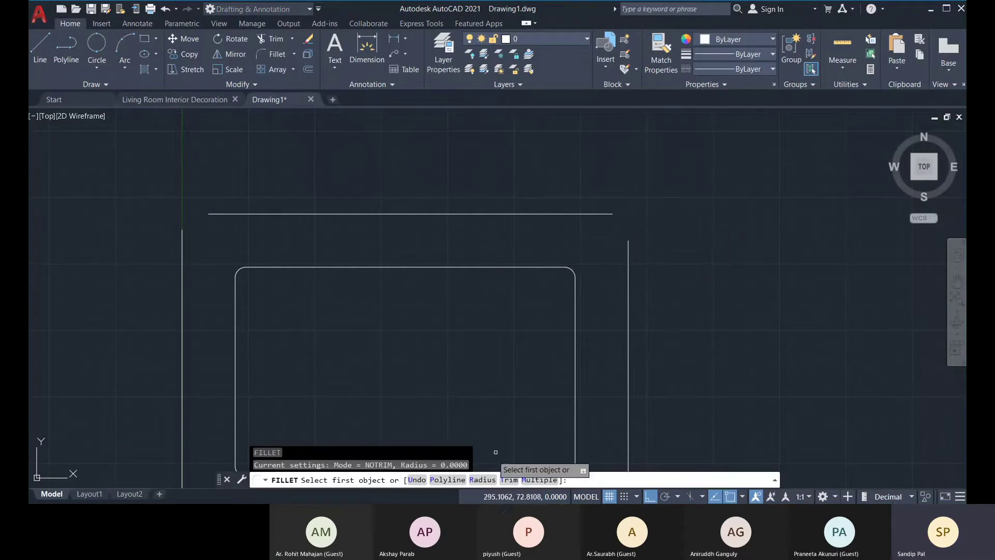
click(601, 213)
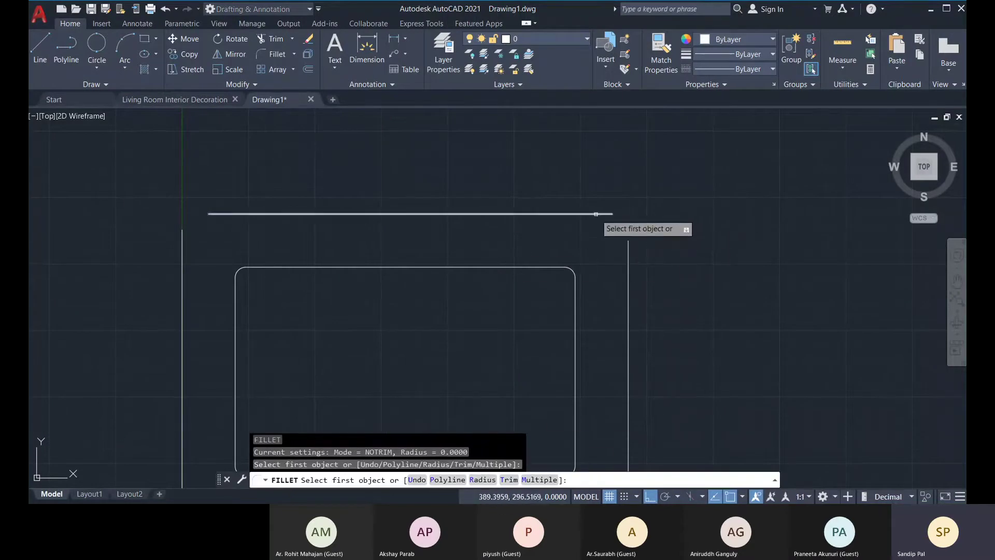
click(626, 242)
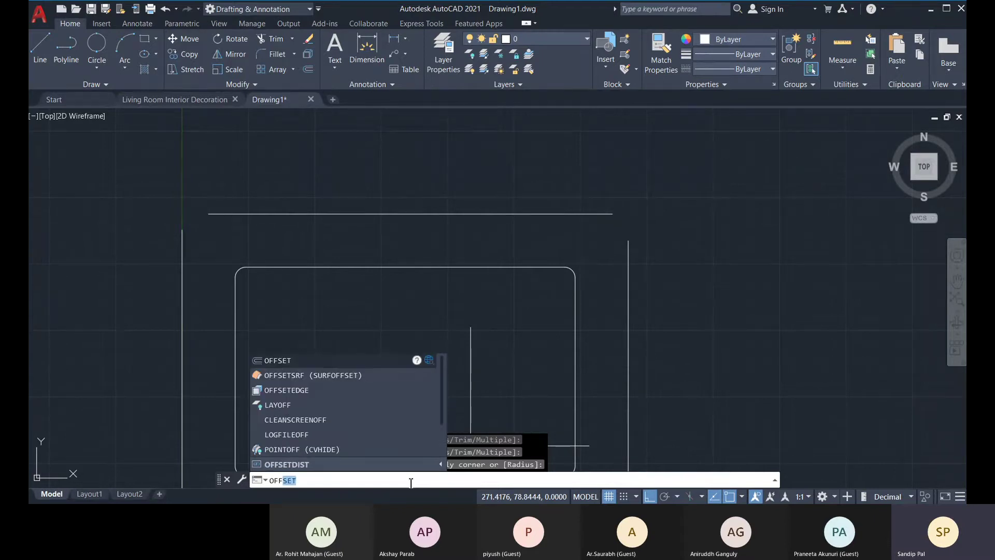
key(BackSpace)
key(BackSpace)
key(BackSpace)
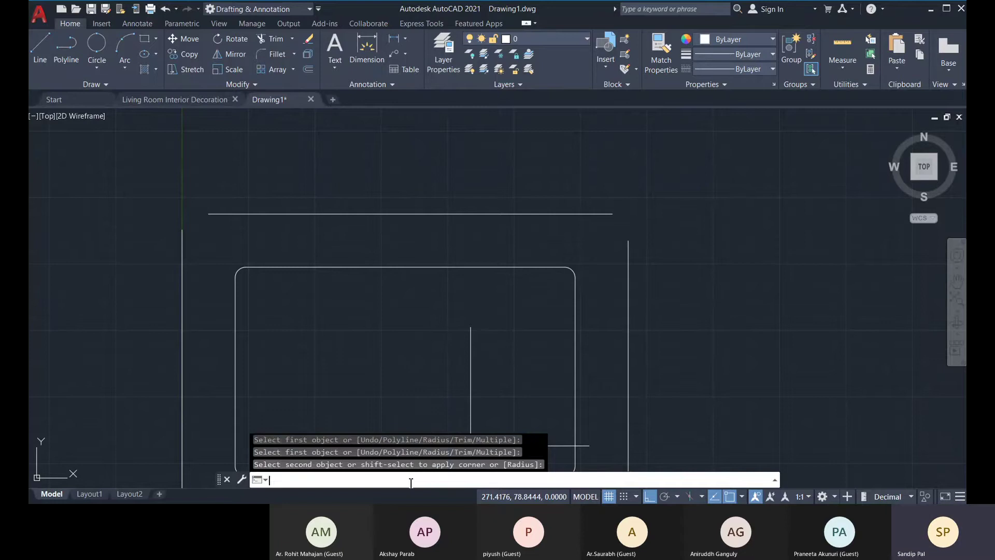
scroll(729, 223, down, 2)
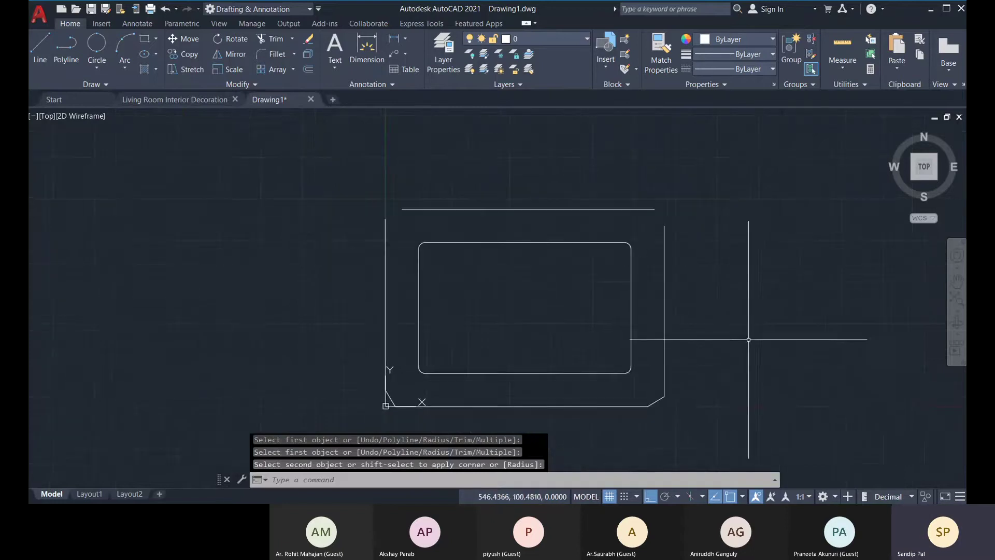
key(Escape)
key(Escape)
key(Escape)
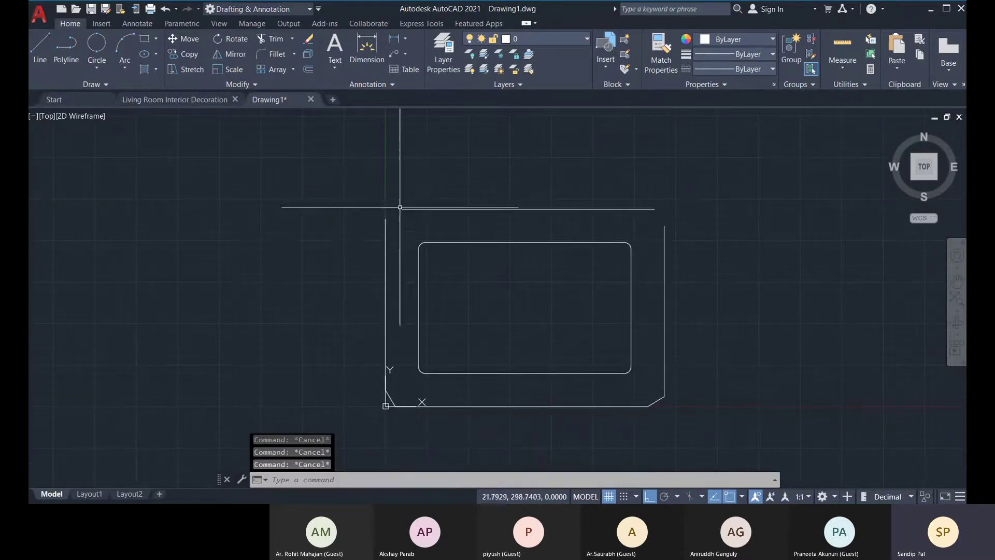
scroll(399, 208, up, 3)
scroll(582, 278, down, 5)
middle_drag(583, 278, 614, 286)
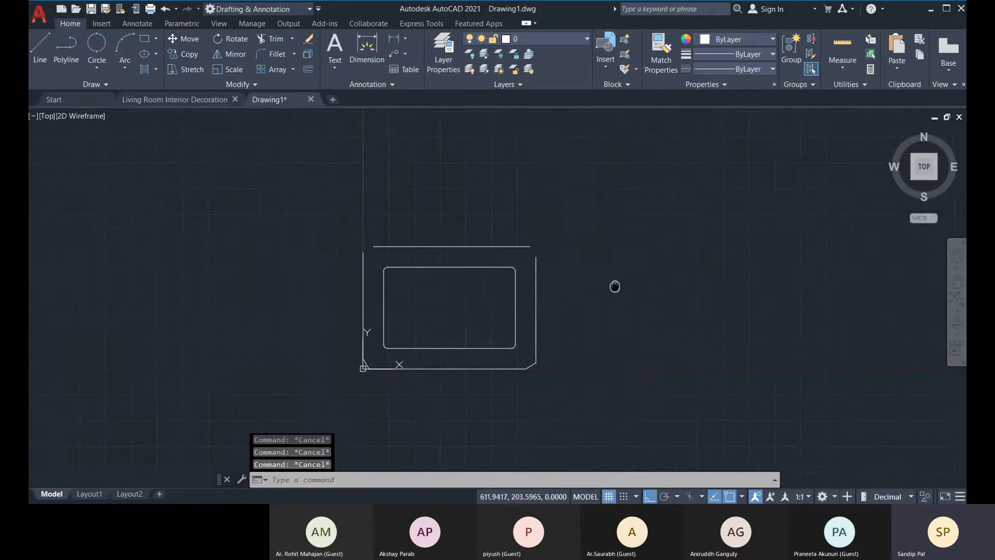
middle_drag(484, 297, 527, 296)
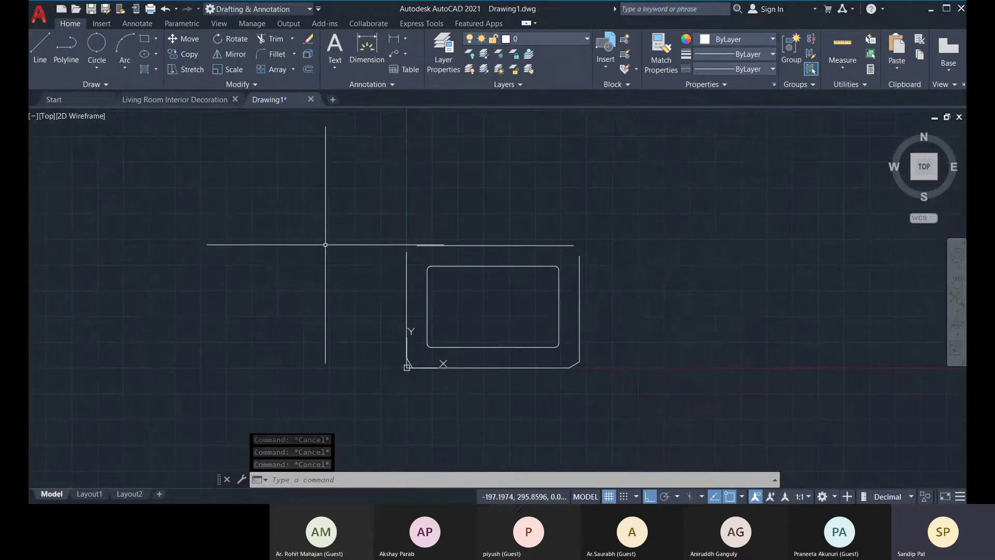
middle_drag(604, 373, 612, 380)
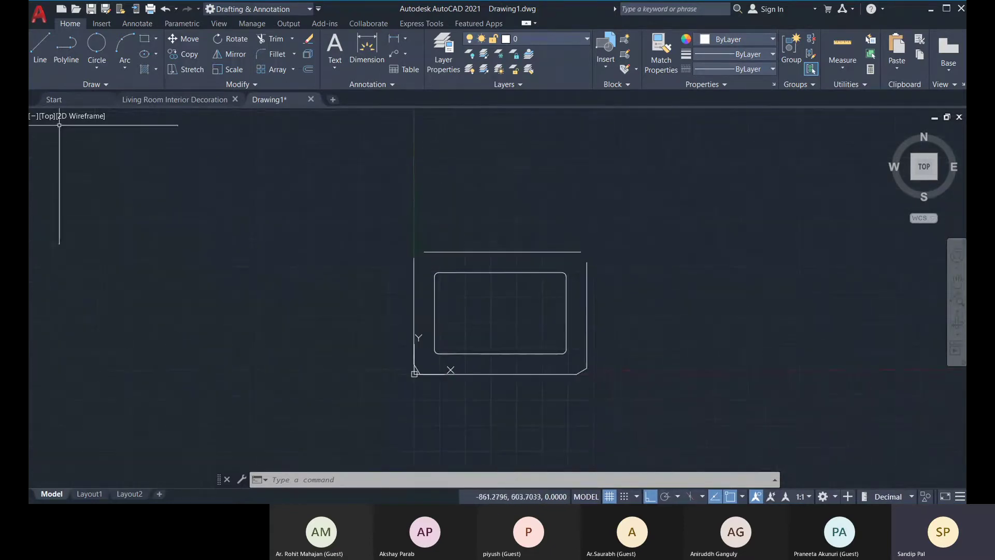
Step: Start a new rectangle and set its elevation to 250
click(144, 38)
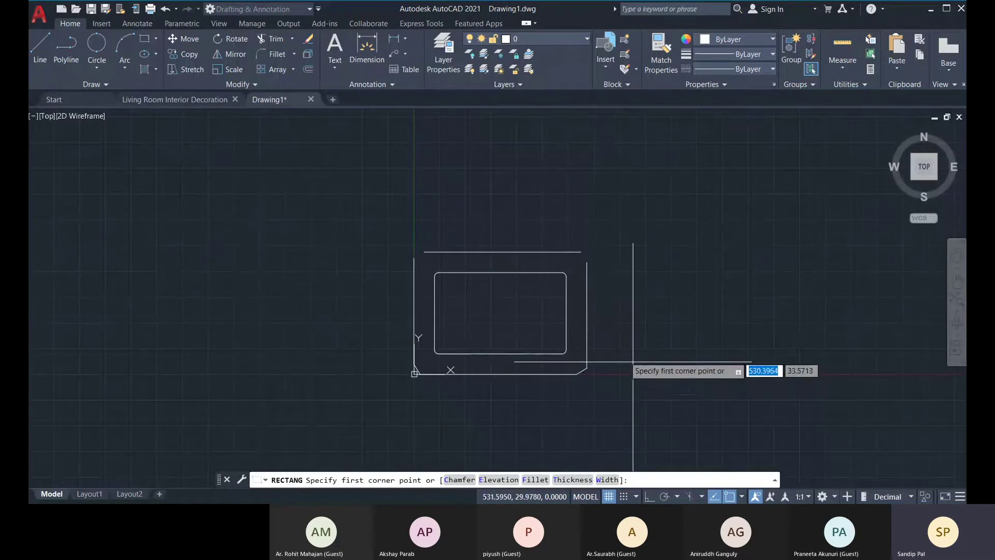
middle_drag(434, 305, 443, 311)
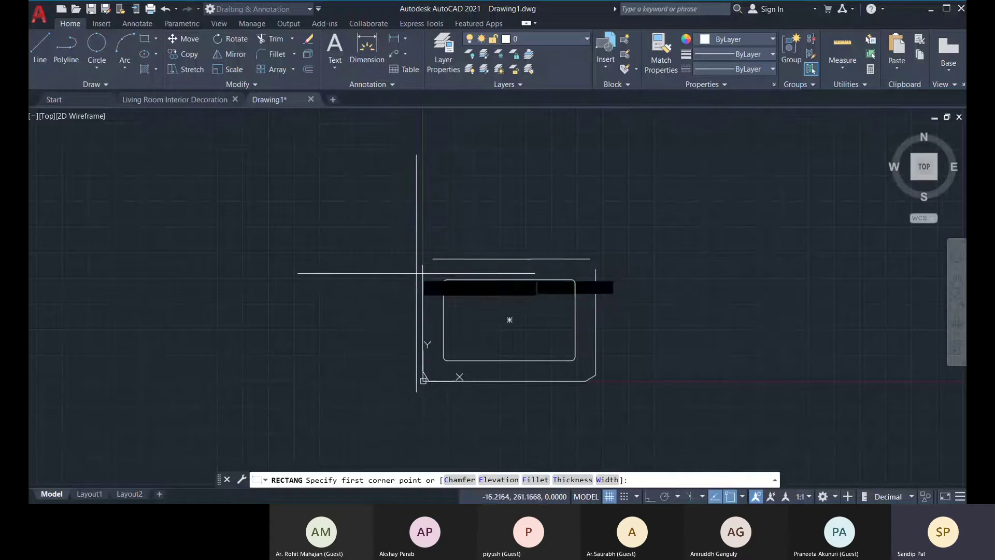
middle_drag(487, 275, 419, 267)
scroll(419, 267, up, 5)
scroll(246, 256, down, 3)
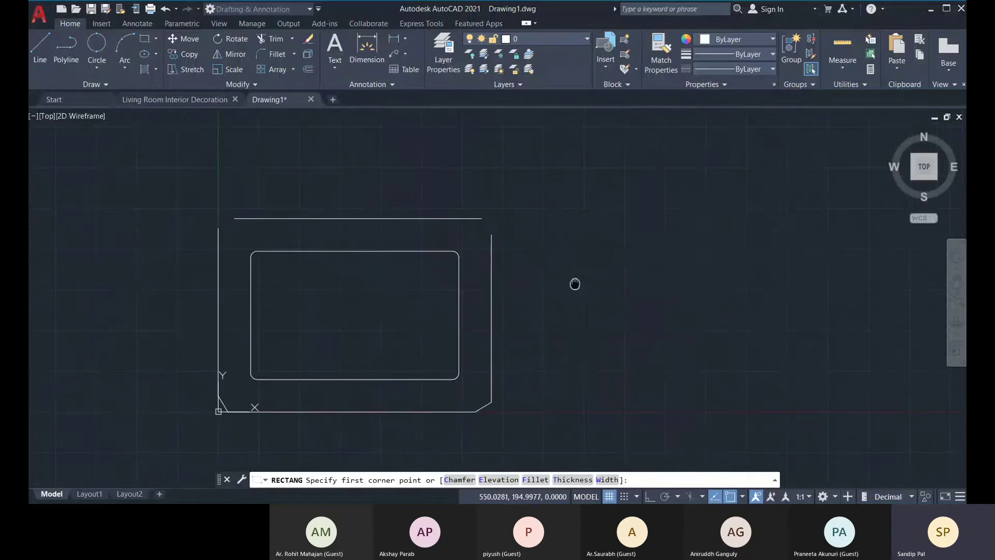
middle_drag(554, 306, 605, 306)
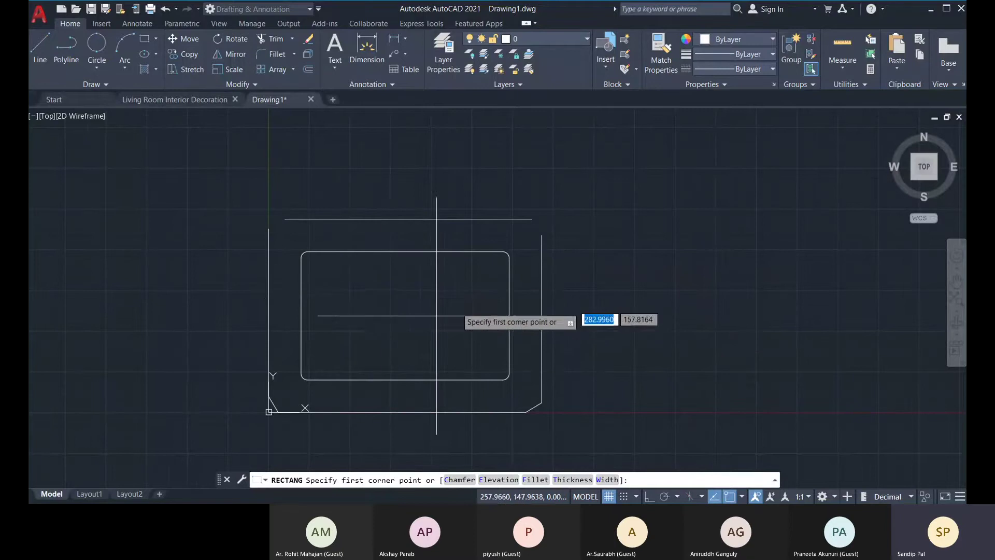
middle_drag(435, 309, 499, 312)
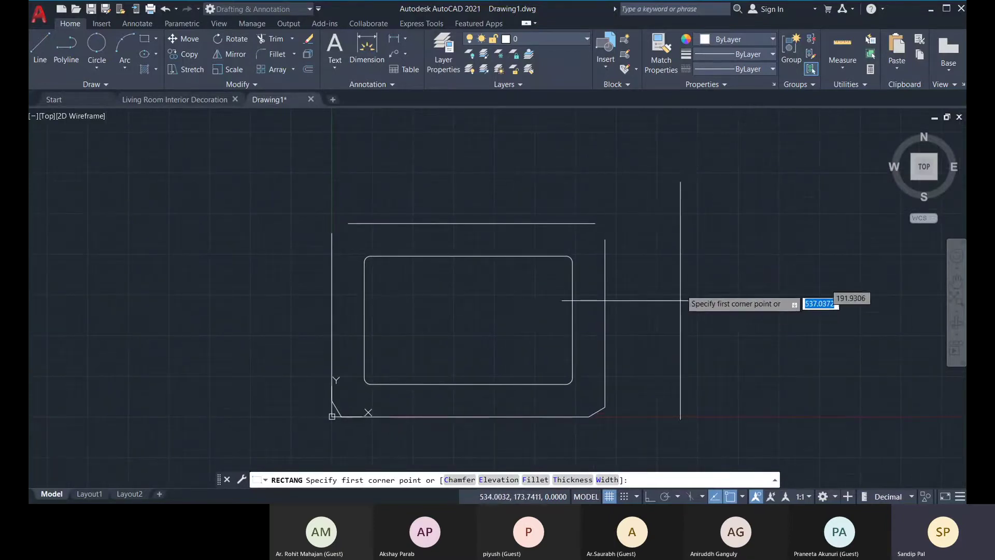
middle_drag(409, 305, 422, 304)
middle_drag(569, 402, 287, 372)
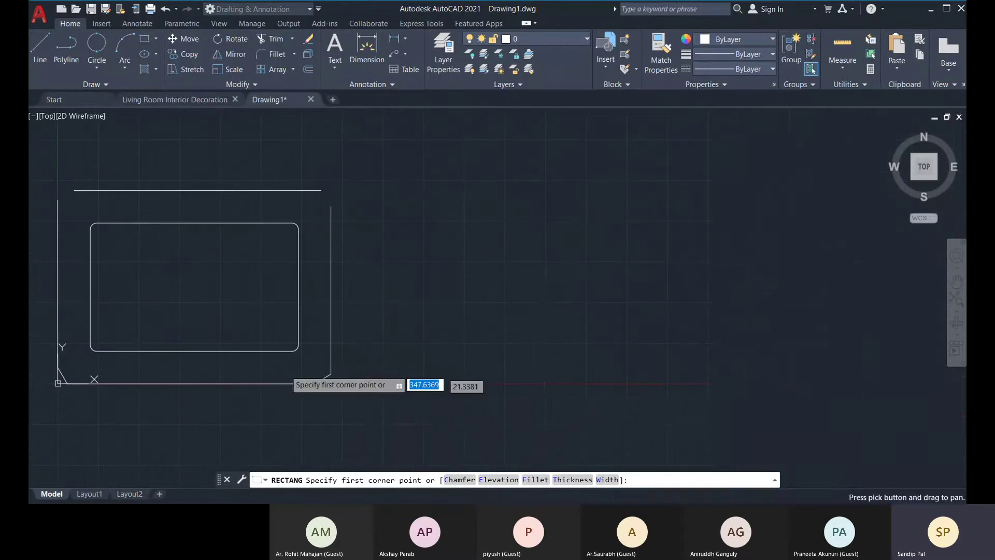
mouse_move(530, 396)
middle_down()
mouse_move(451, 383)
mouse_move(349, 414)
middle_up()
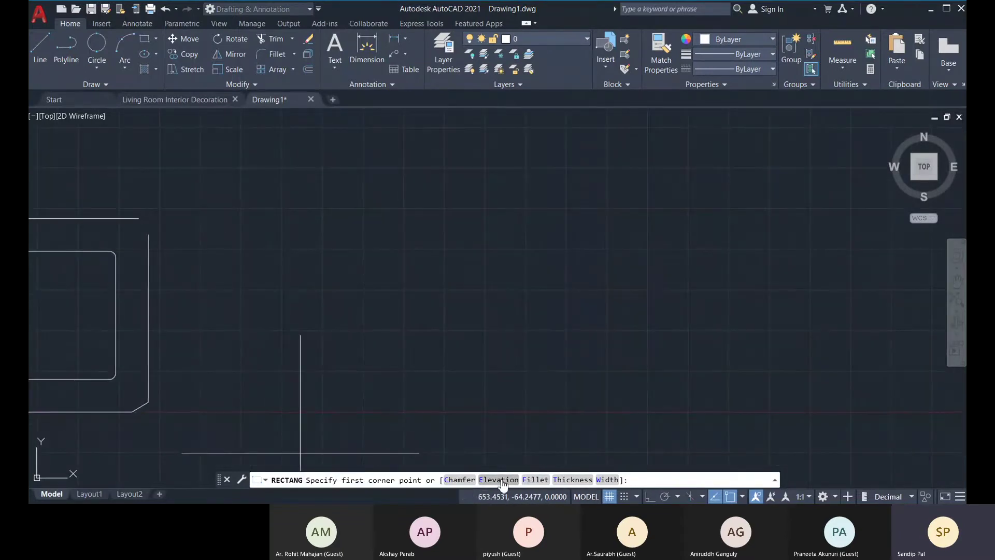
middle_drag(333, 413, 545, 385)
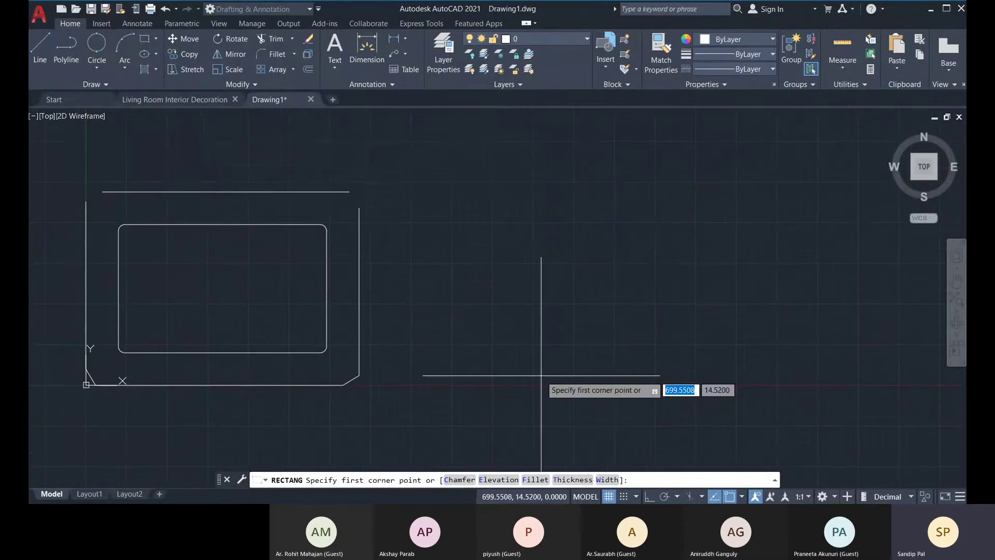
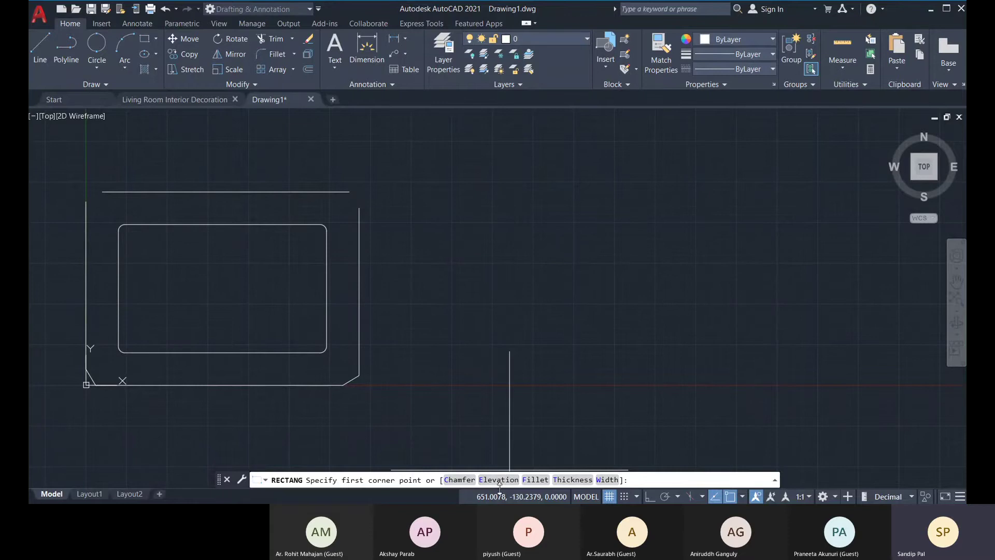
click(499, 480)
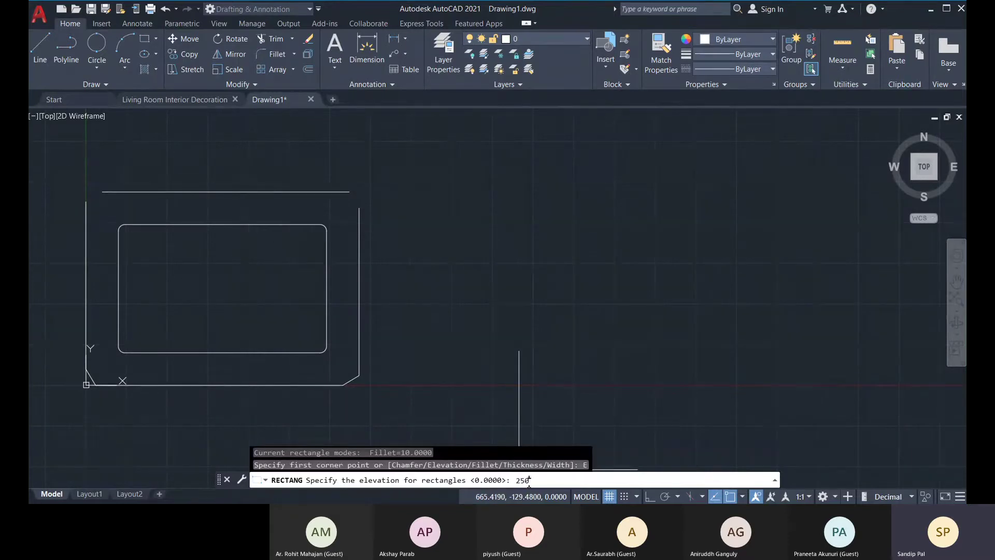
text(250)
key(Return)
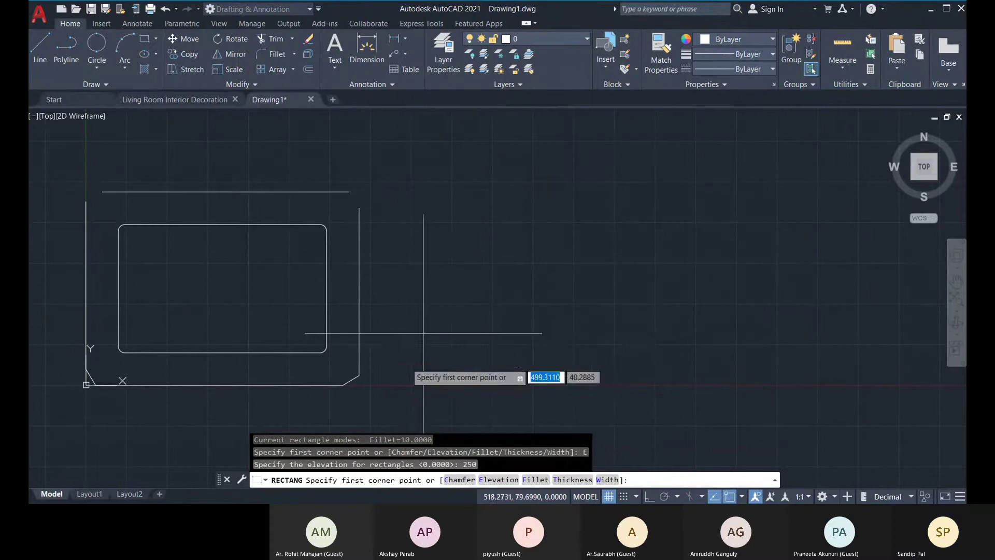
Step: Place the elevated rectangle on the X axis, clear of the existing shapes, with length 320 and width 197, extending upward
middle_drag(435, 342, 539, 313)
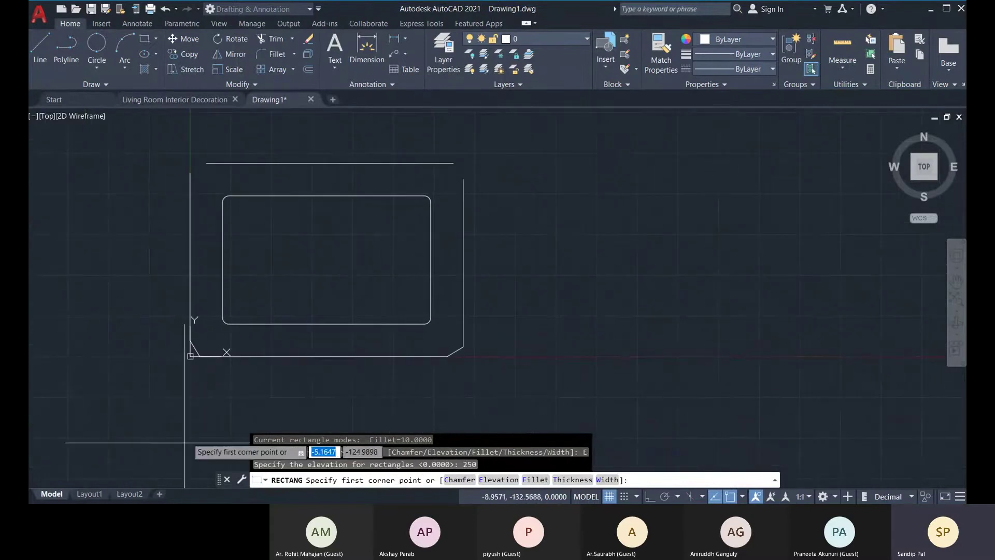
middle_drag(591, 361, 302, 382)
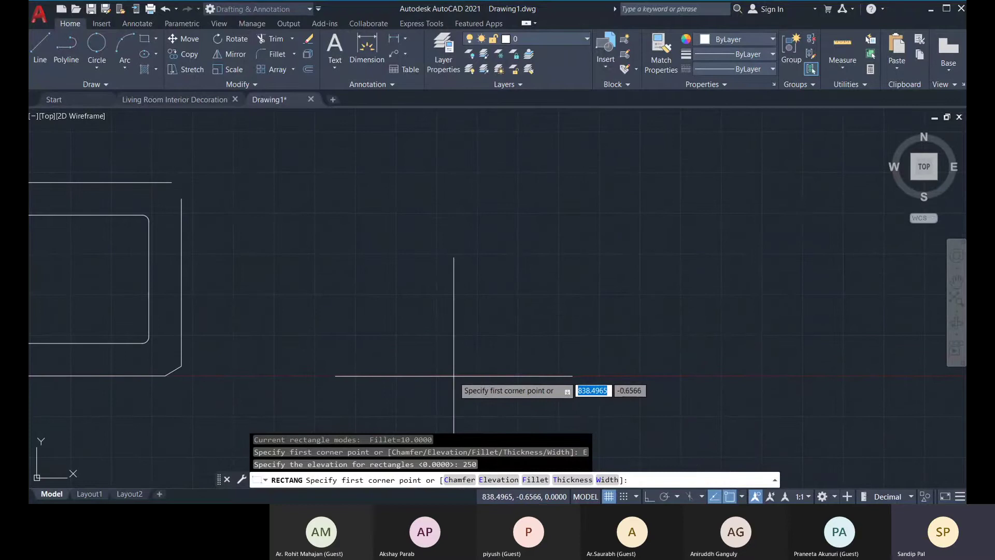
click(454, 375)
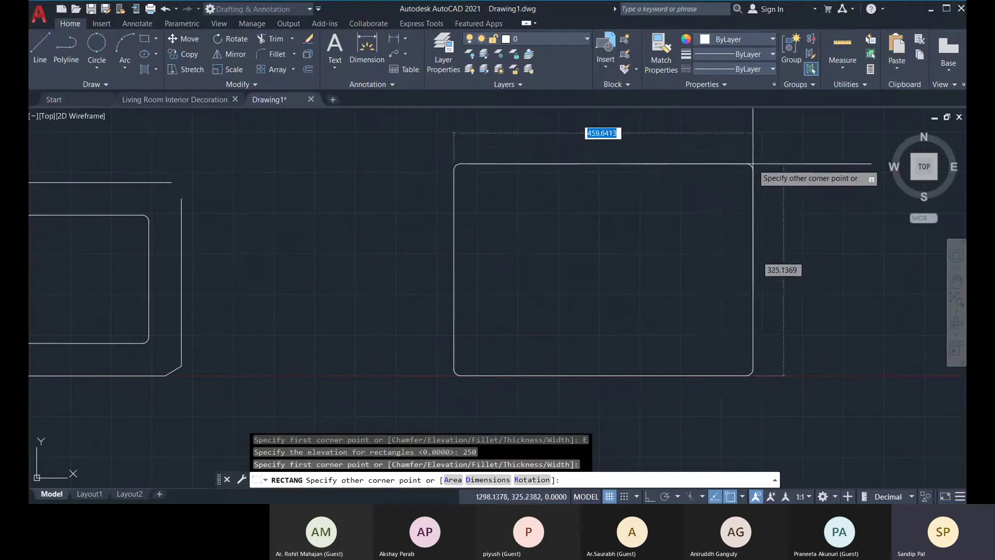
middle_drag(753, 164, 631, 163)
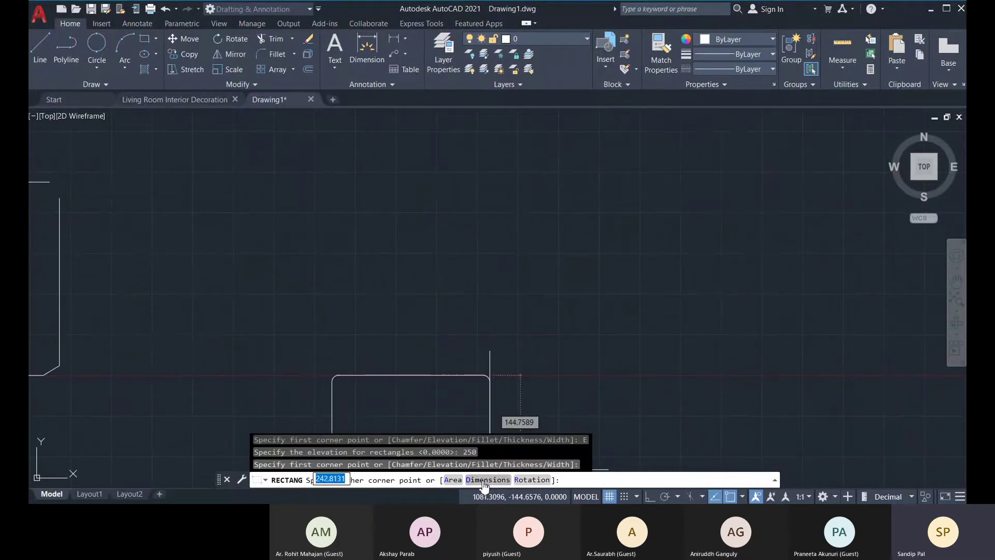
click(500, 480)
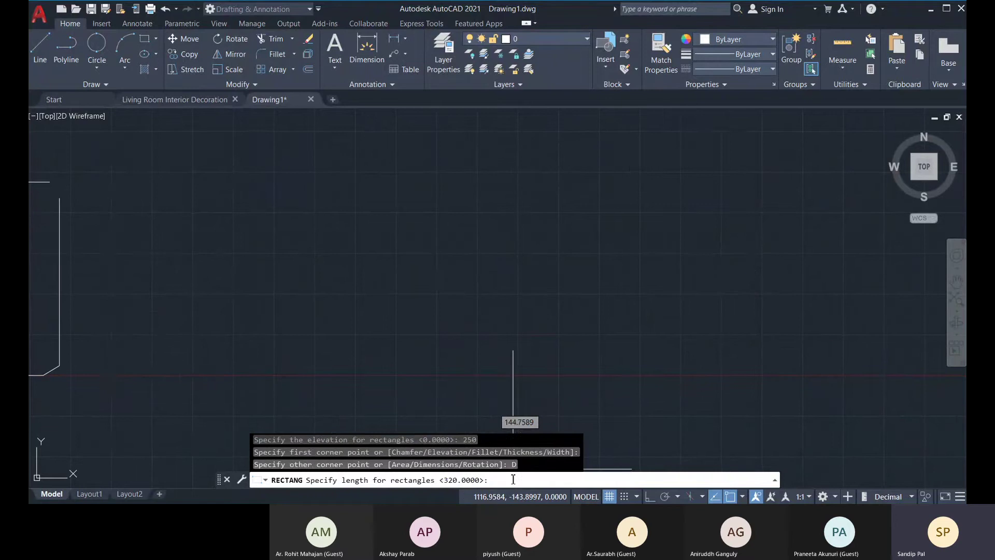
key(Return)
key(Return)
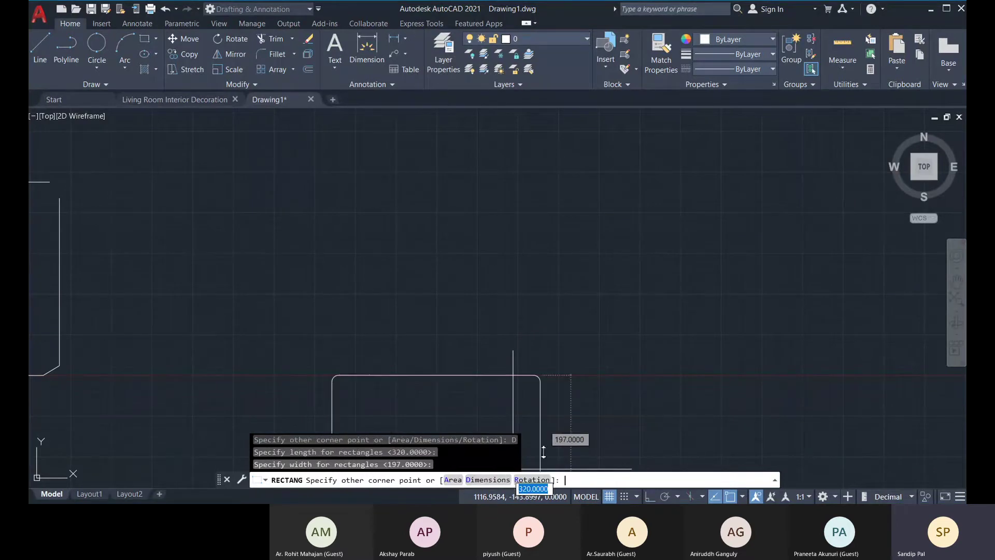
click(541, 189)
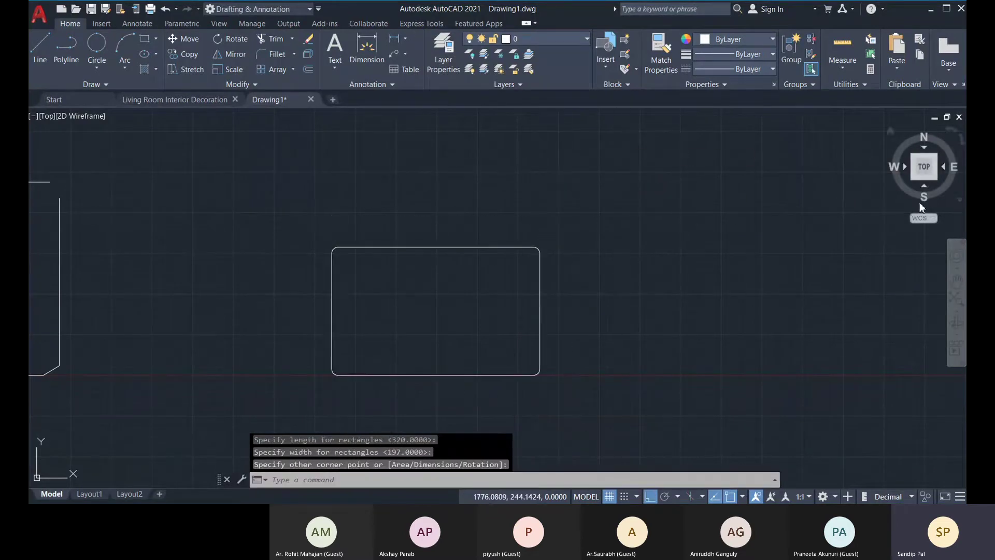
Step: Examine the new rectangle's height above the base shapes in the front view, select it there, and return to the top view
click(49, 116)
click(78, 191)
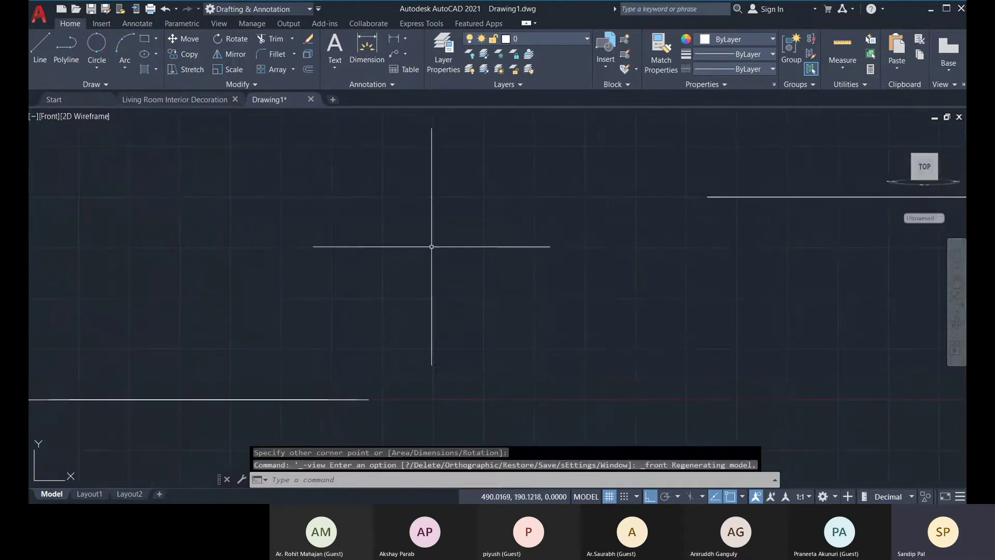
click(642, 236)
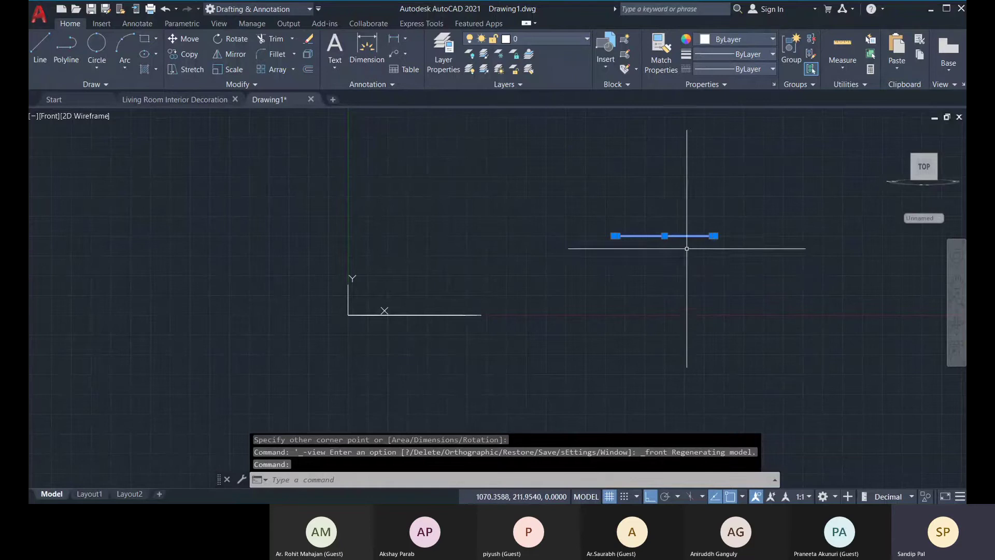
middle_drag(693, 251, 625, 253)
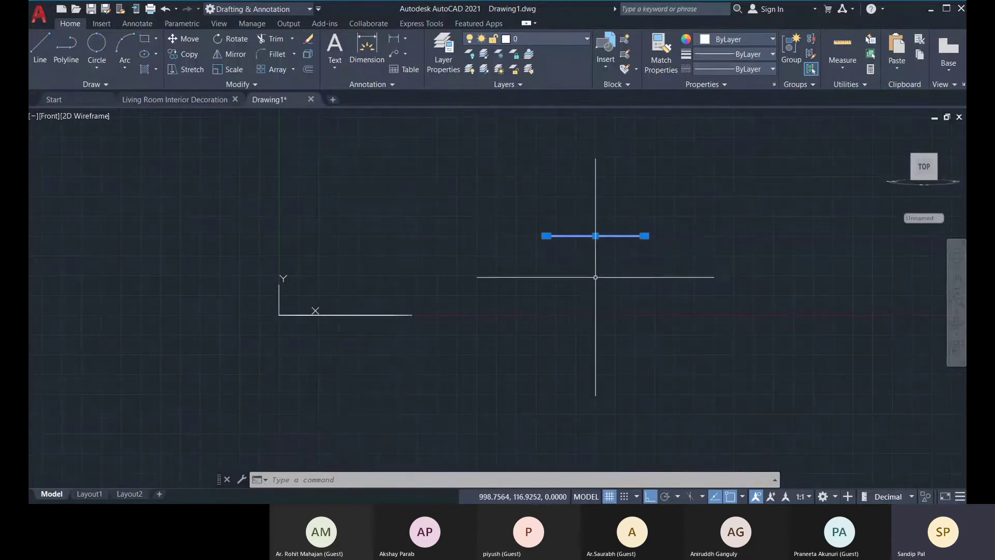
middle_drag(481, 282, 477, 283)
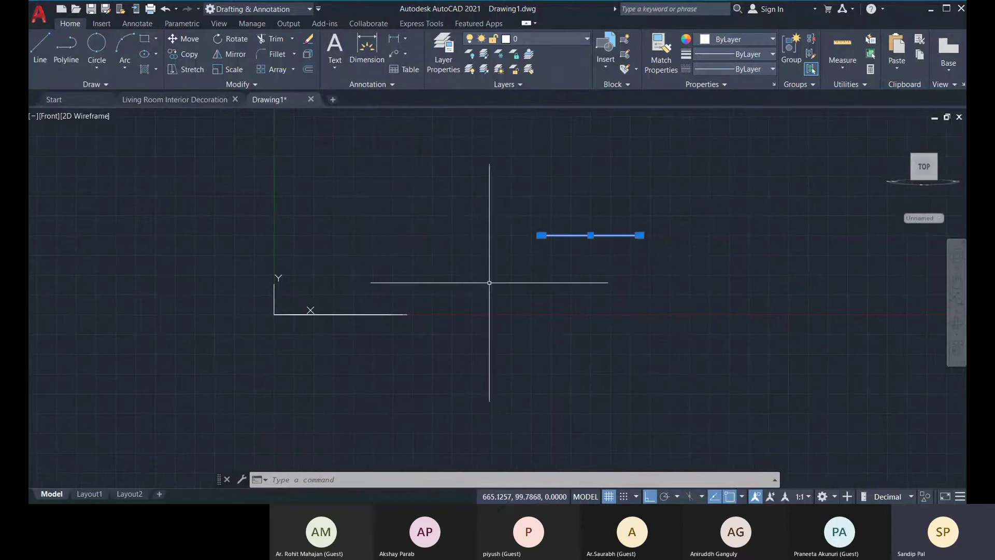
key(Escape)
middle_drag(613, 301, 597, 304)
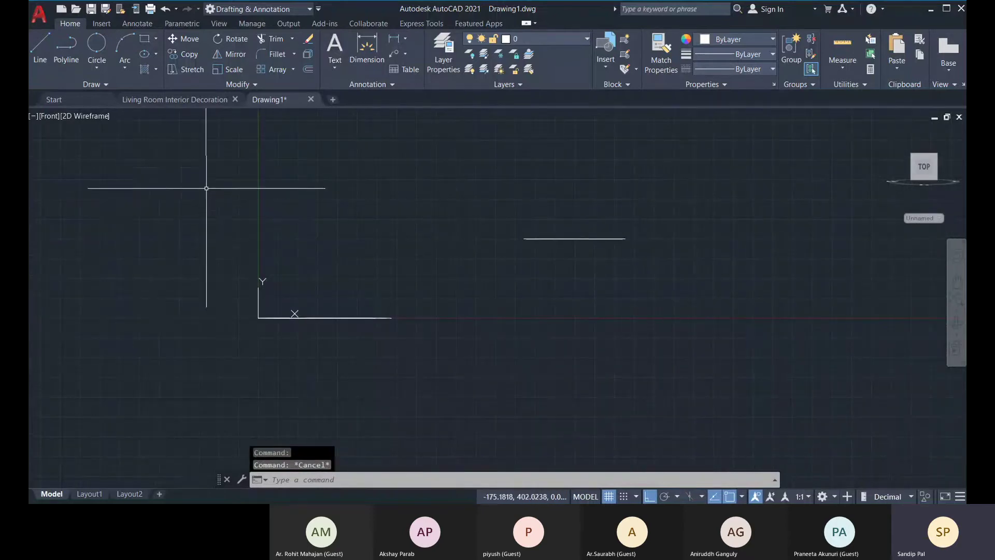
click(45, 116)
click(67, 144)
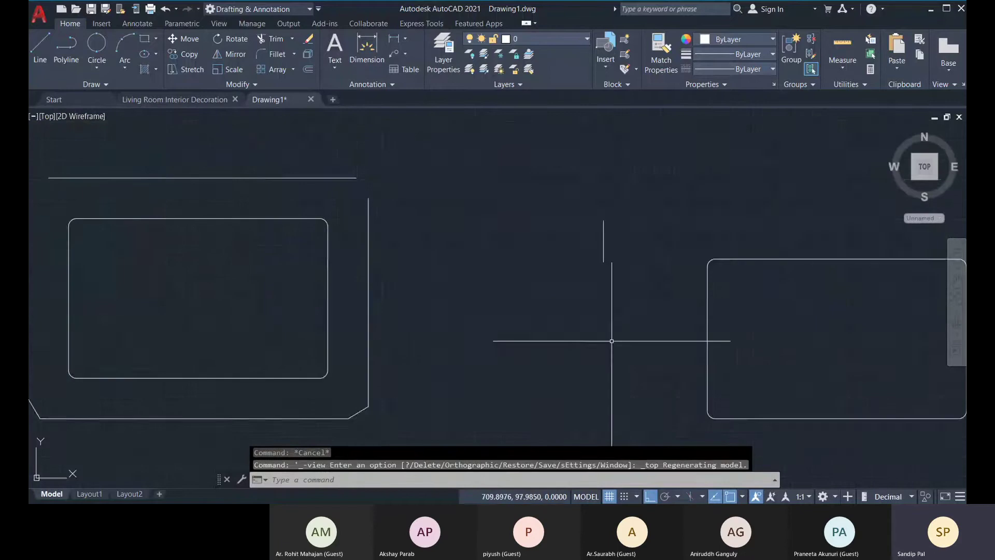
Step: Set the rectangle thickness to 250, pick a first corner beyond the elevated rectangle, and cancel the placement
click(142, 43)
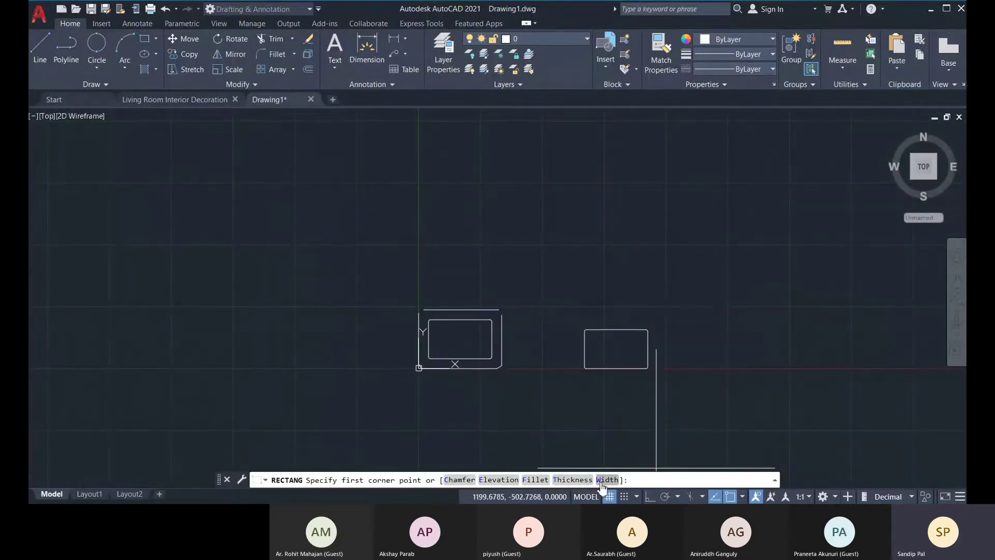
middle_drag(593, 444, 486, 428)
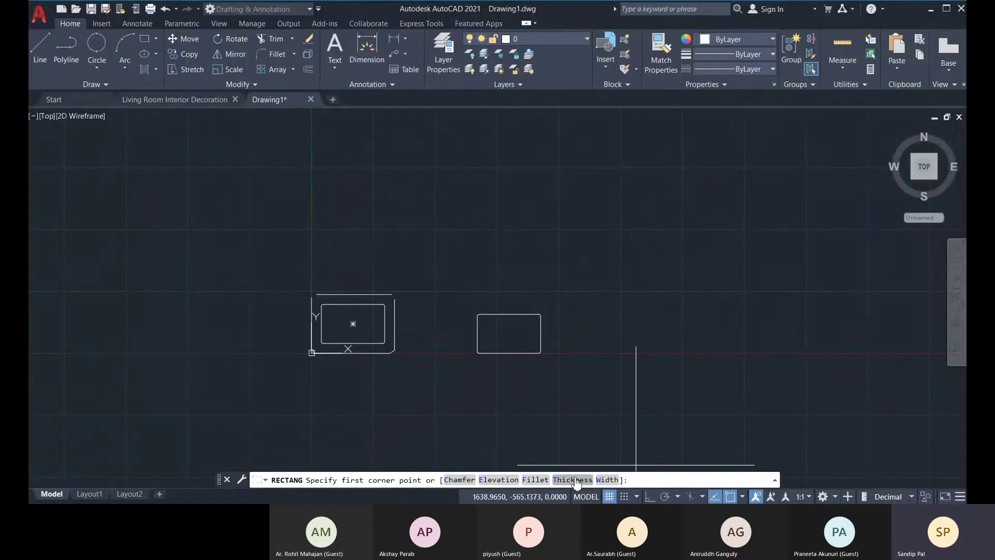
middle_drag(646, 402, 594, 390)
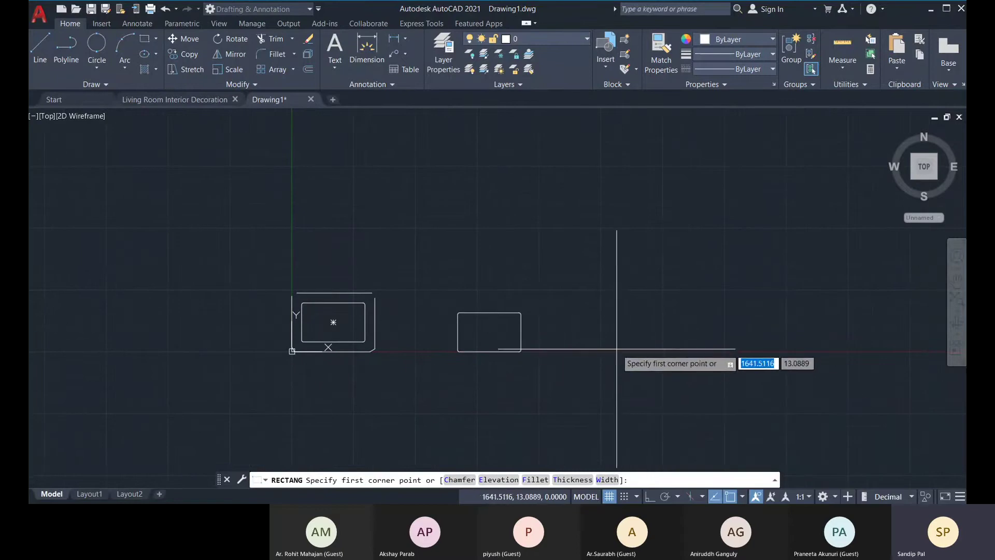
click(572, 479)
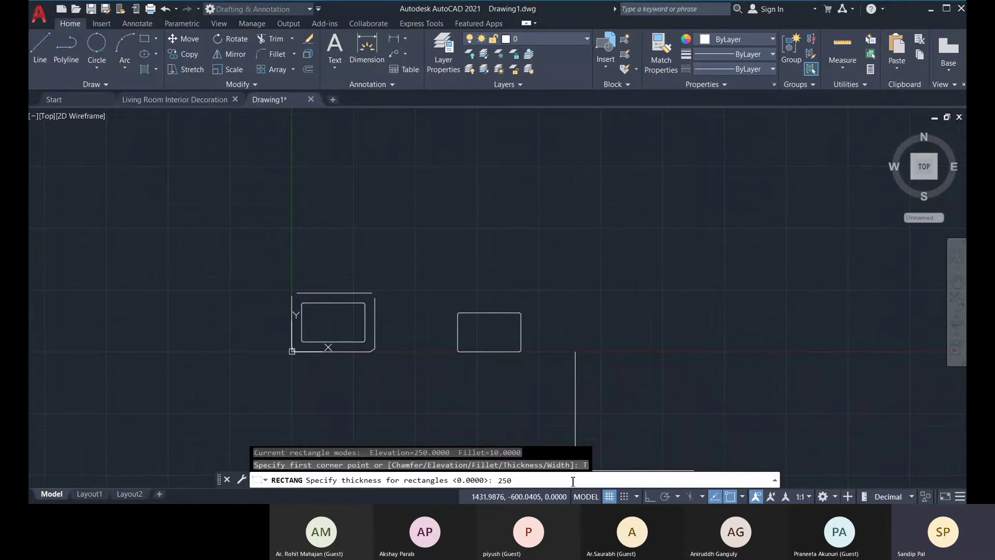
key(Return)
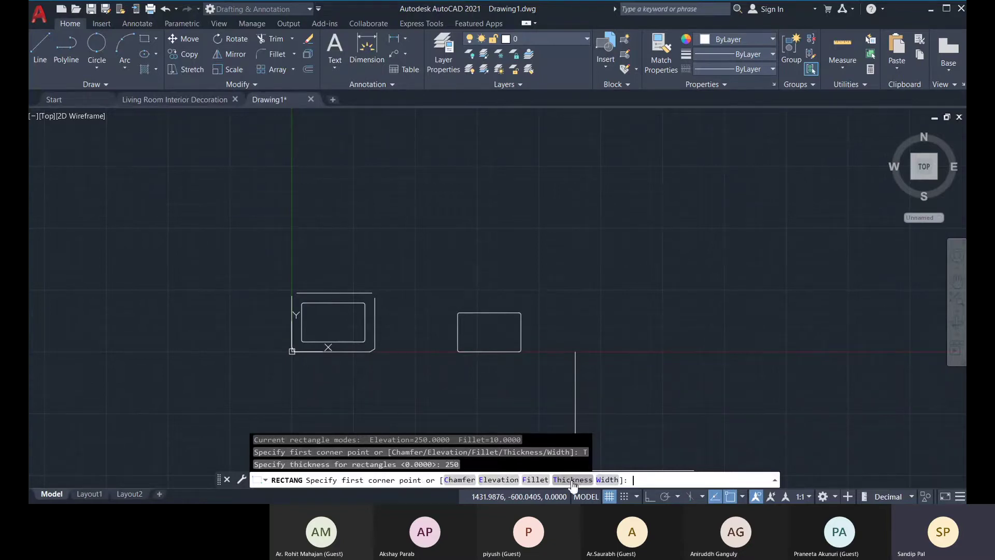
click(604, 351)
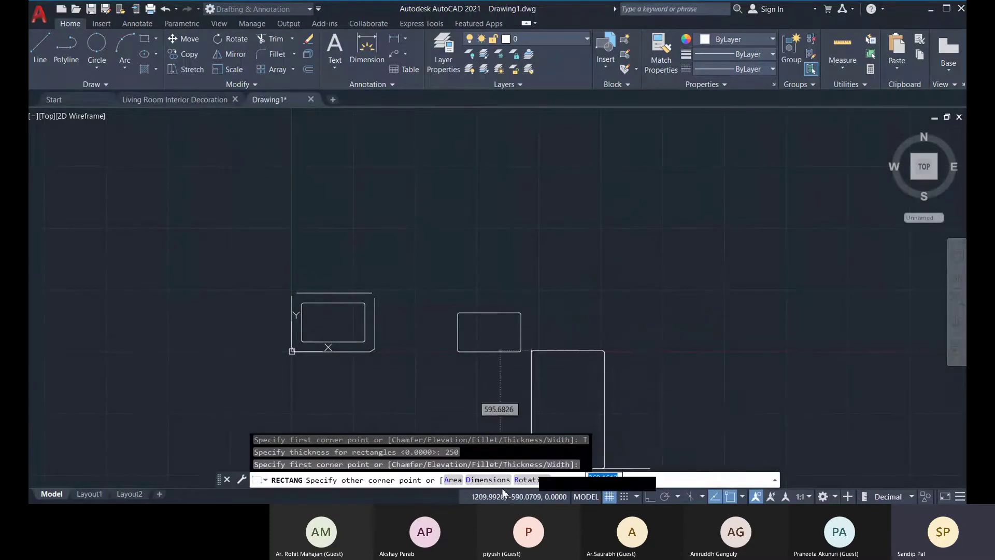
key(Escape)
Step: Restart the rectangle with elevation 0 and accept a thickness of 250
key(Return)
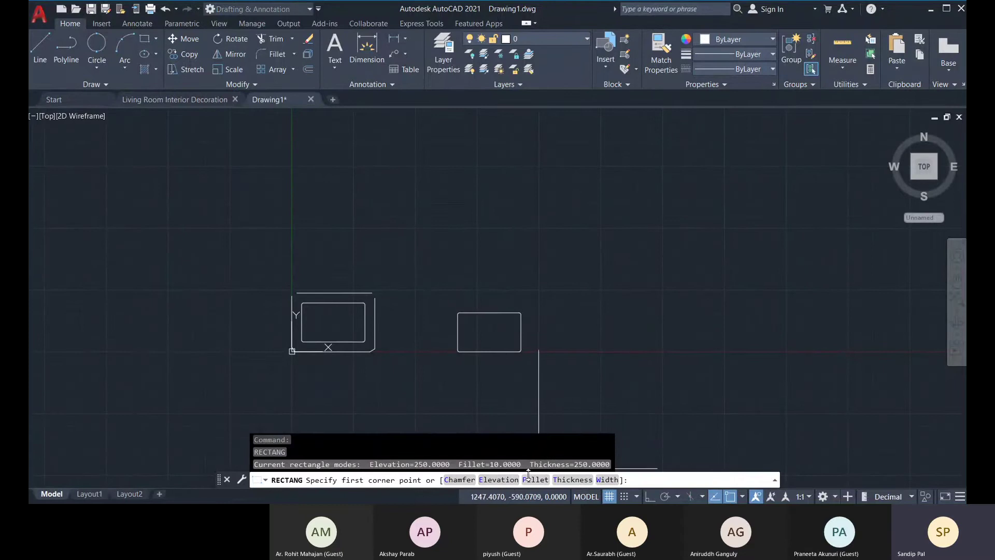
click(499, 480)
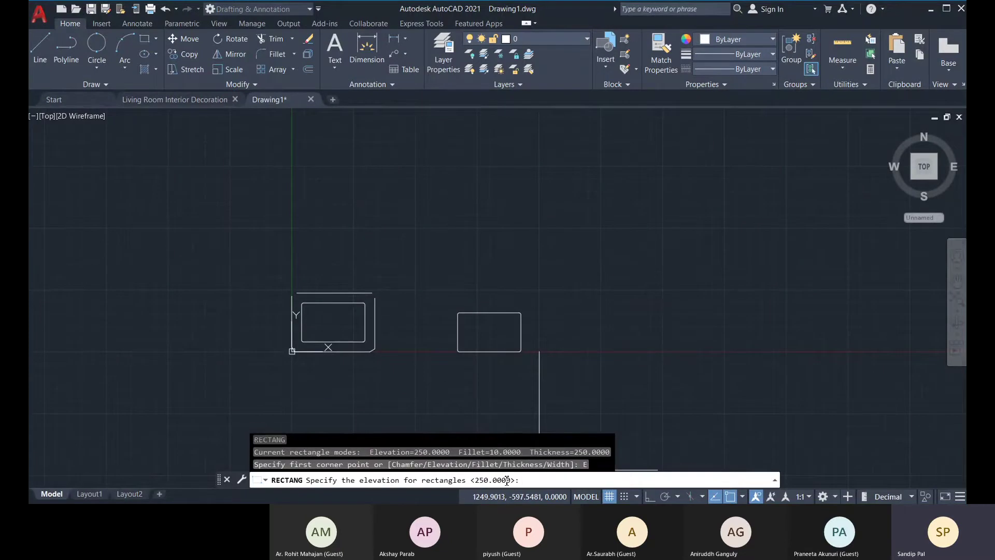
text(0)
key(Return)
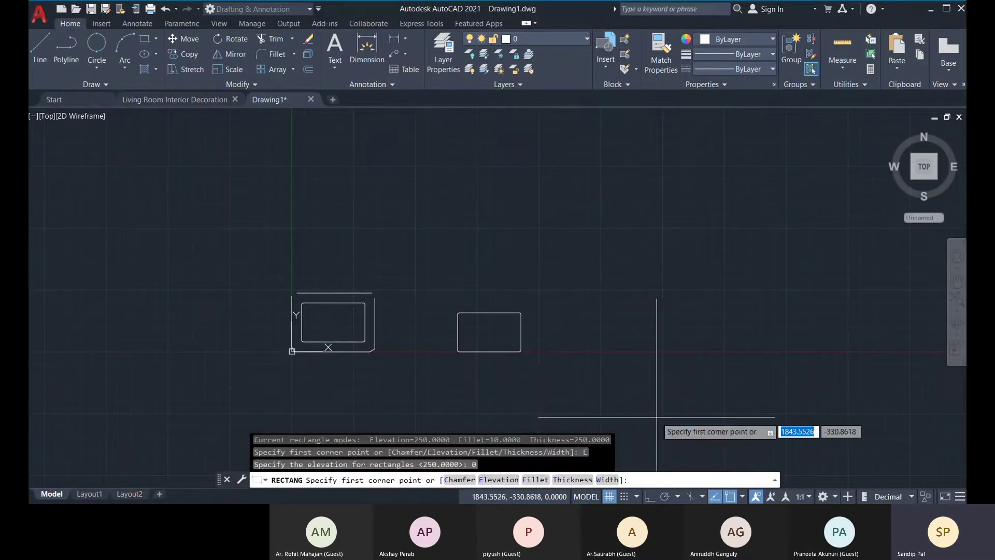
click(573, 480)
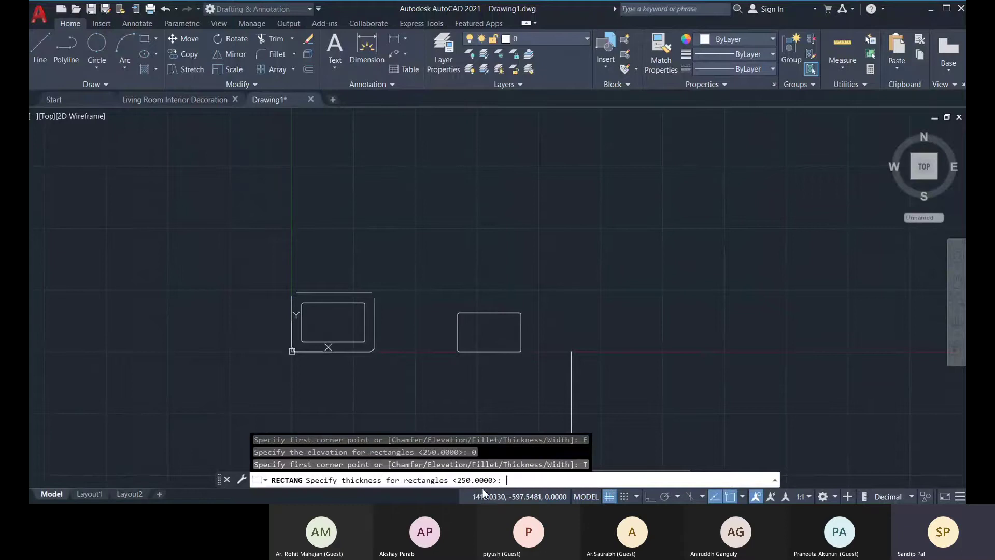
key(Return)
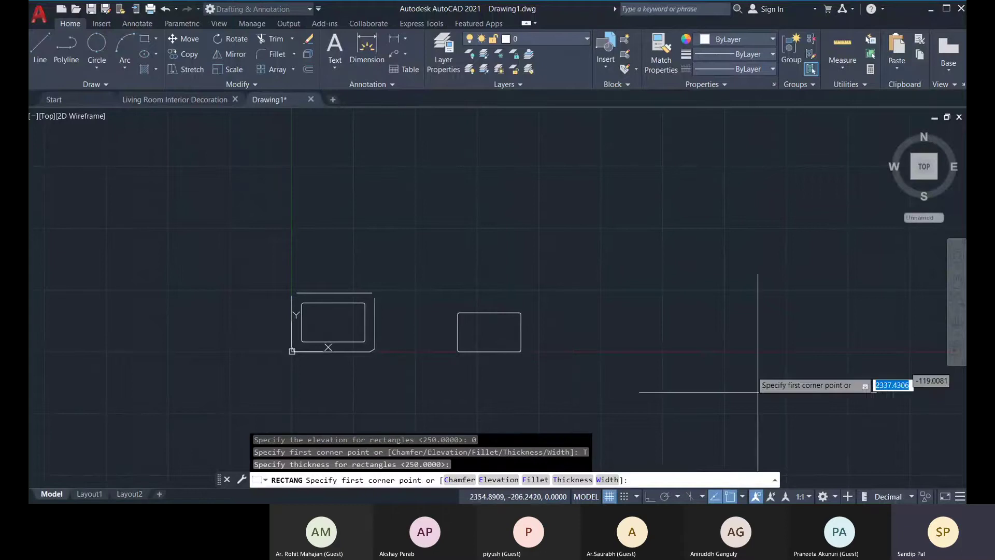
Step: Place the thick rectangle on the X axis, clear of the elevated one, with dimensions 250 by 250, extending upward
click(619, 351)
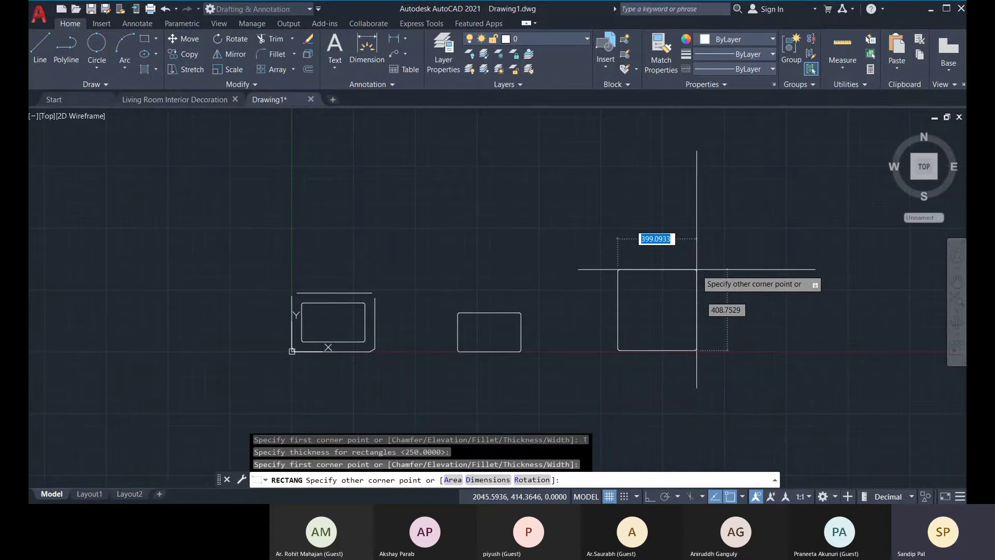
text(250)
key(Tab)
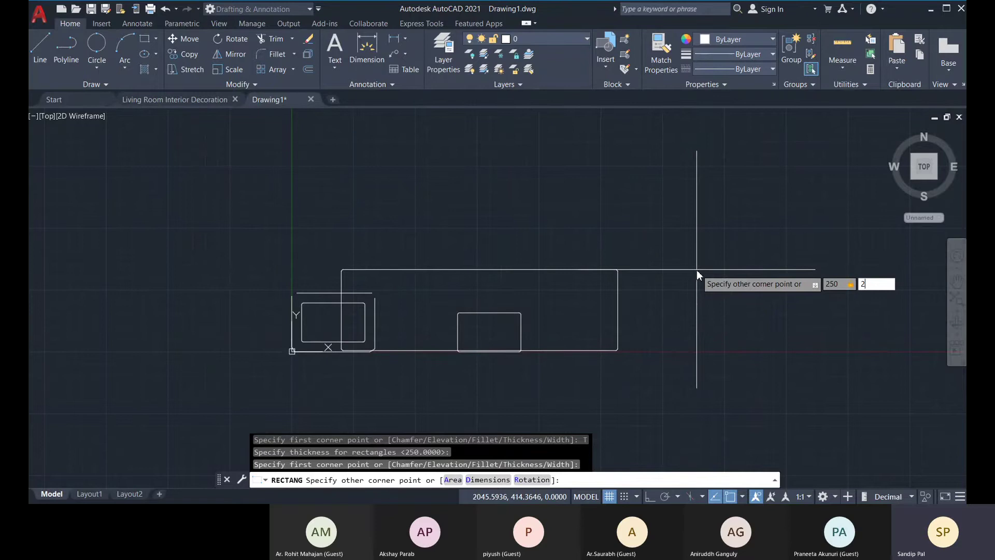
text(250)
key(Return)
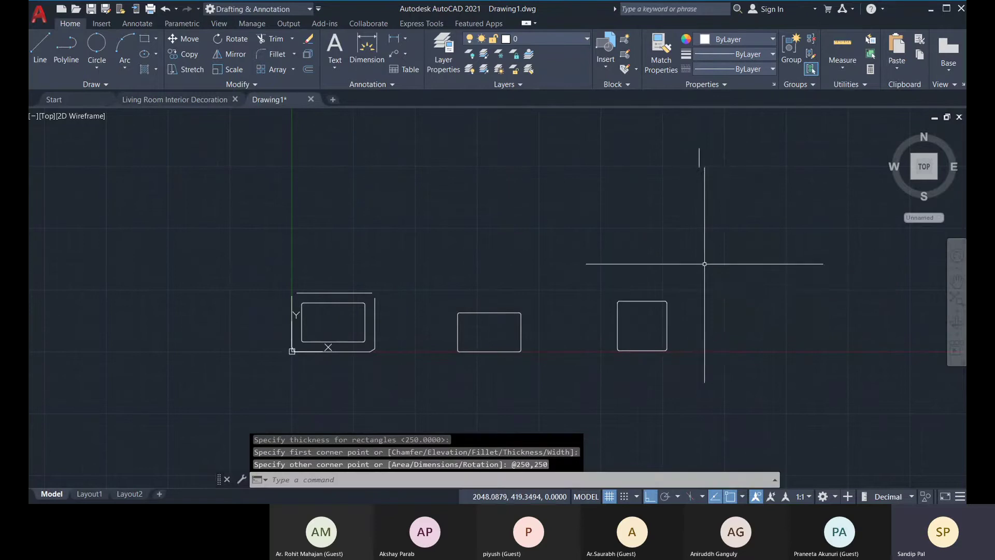
Step: Switch to the front view and examine the extruded height of the new square beside the elevated rectangle
scroll(677, 313, up, 2)
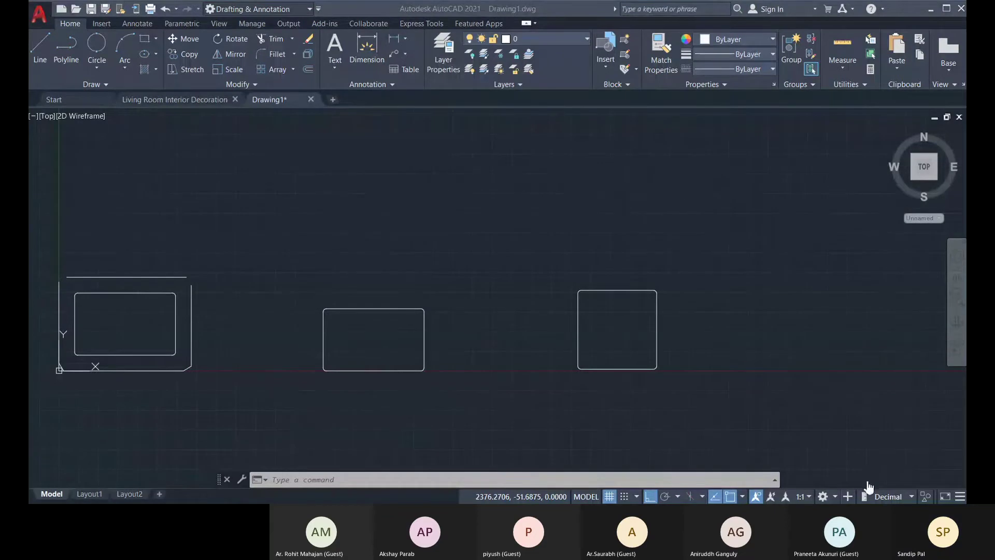
click(666, 338)
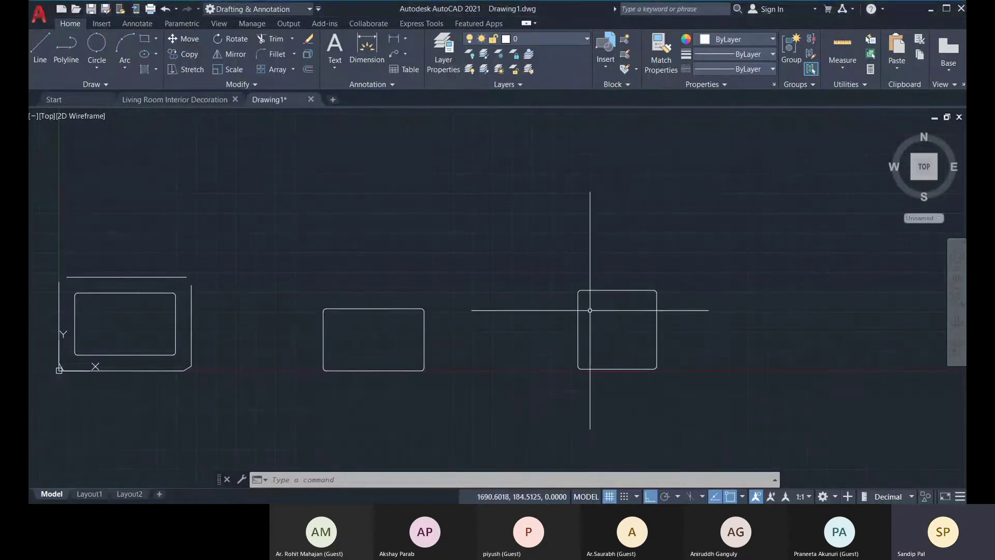
click(48, 116)
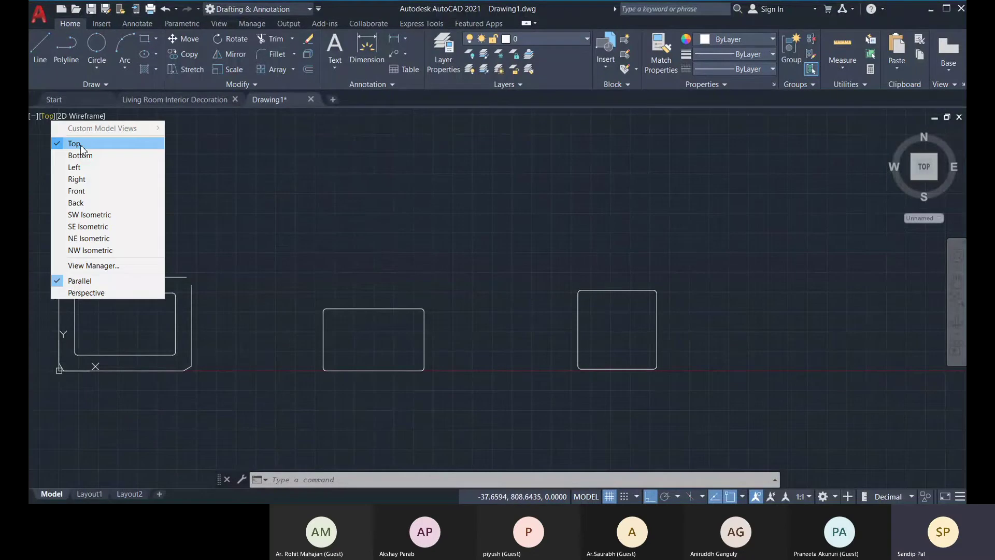
click(88, 191)
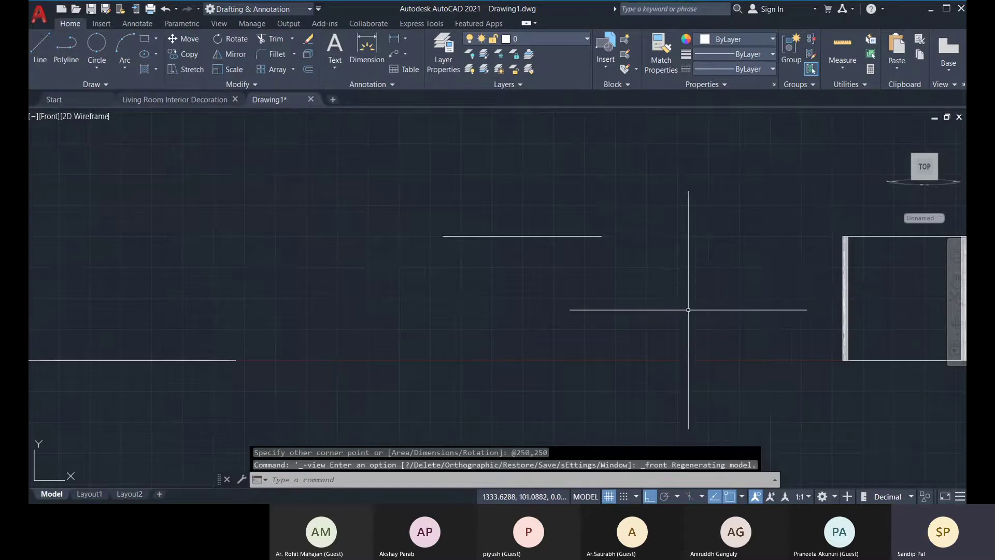
scroll(688, 308, down, 4)
middle_drag(680, 311, 505, 302)
scroll(505, 302, up, 4)
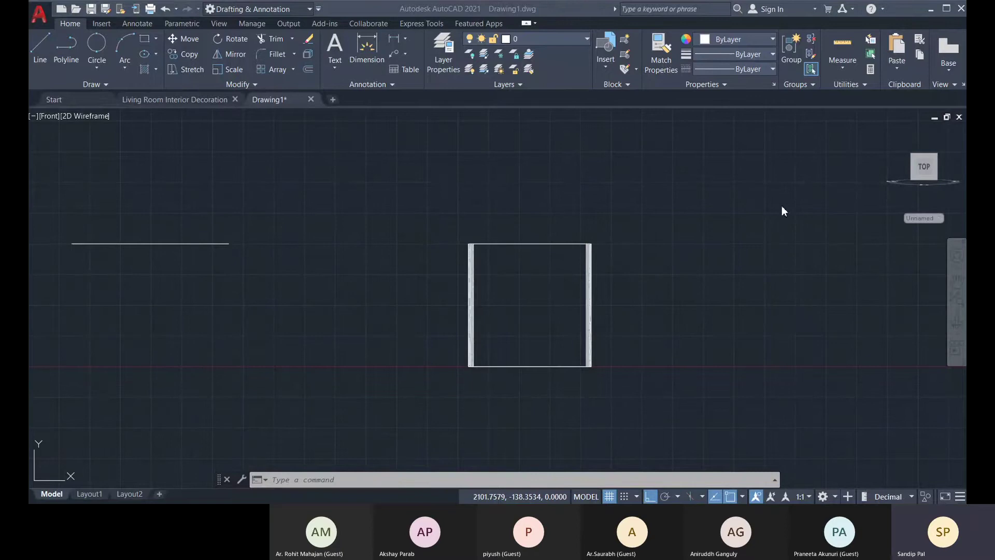
Step: Switch to the SW Isometric view and centre the square box together with the other rectangles
click(52, 116)
click(78, 211)
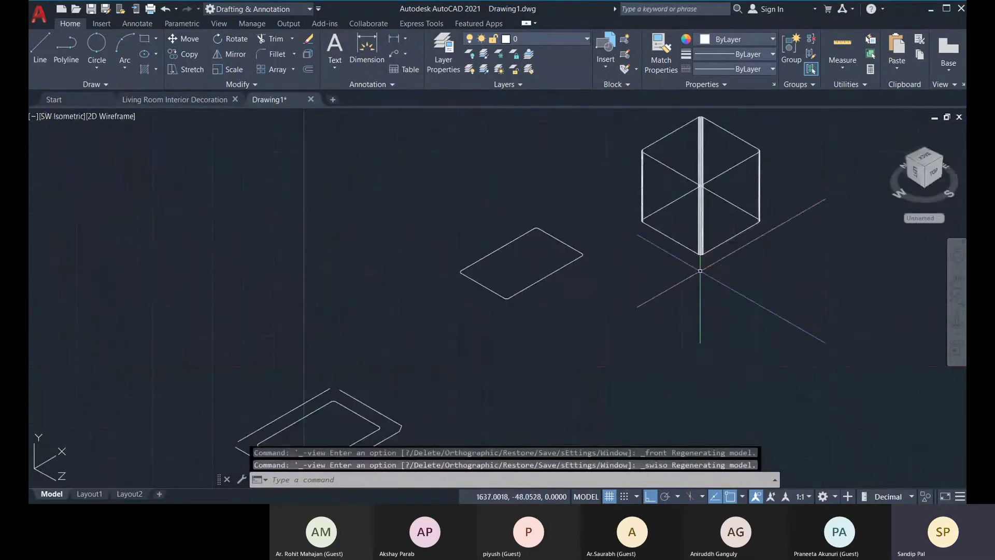
scroll(700, 271, down, 2)
middle_drag(689, 276, 560, 298)
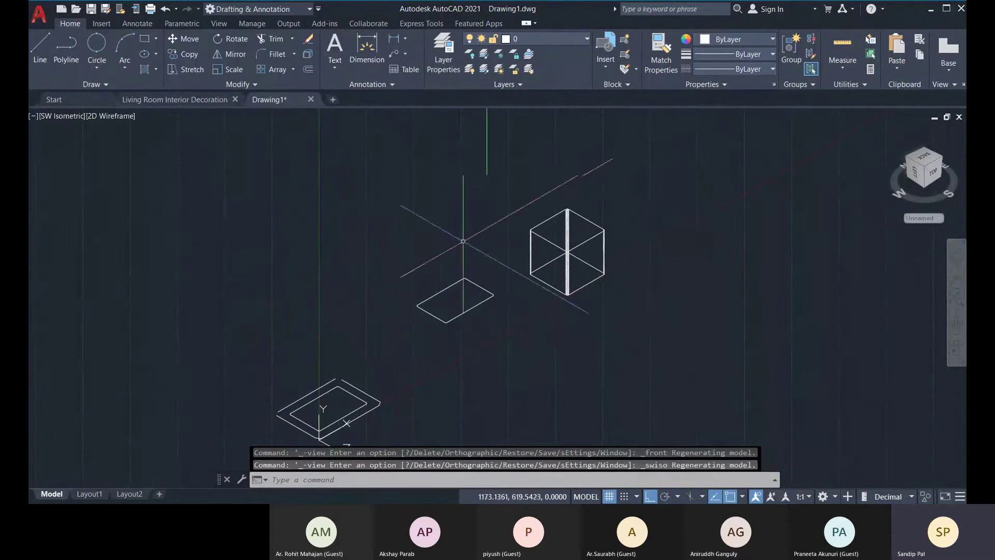
middle_drag(568, 252, 549, 254)
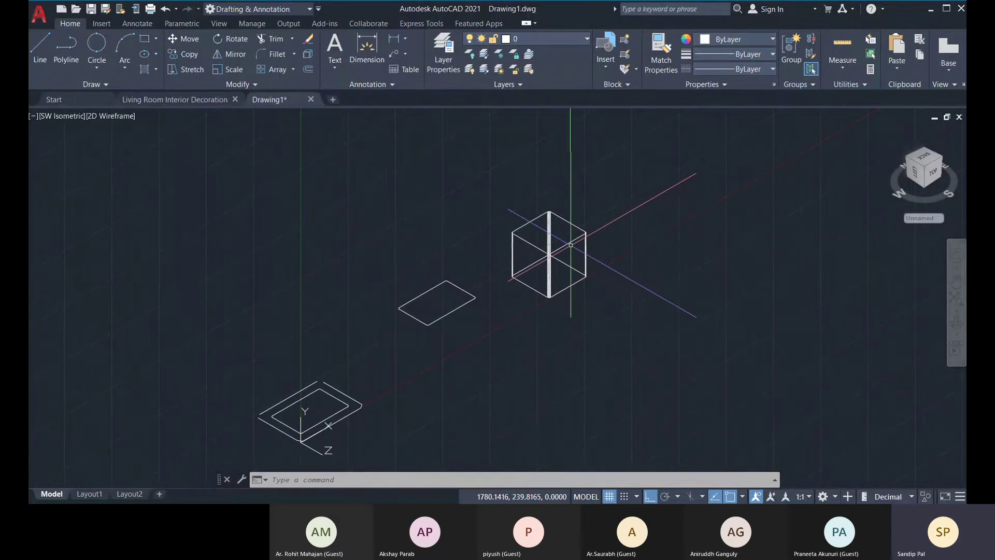
Step: Apply the Realistic visual style and orbit around the box to inspect its hollow interior
click(119, 116)
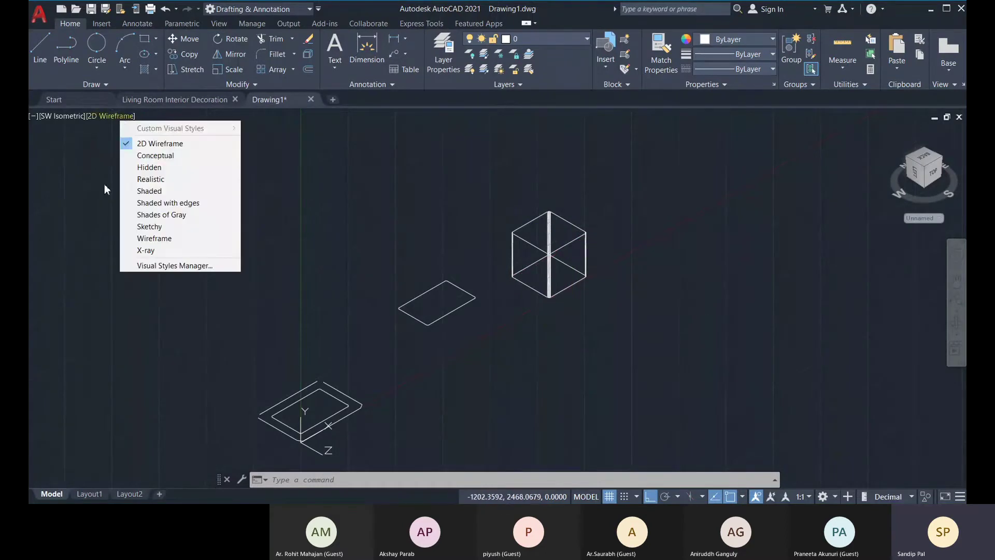
click(136, 179)
scroll(626, 211, up, 4)
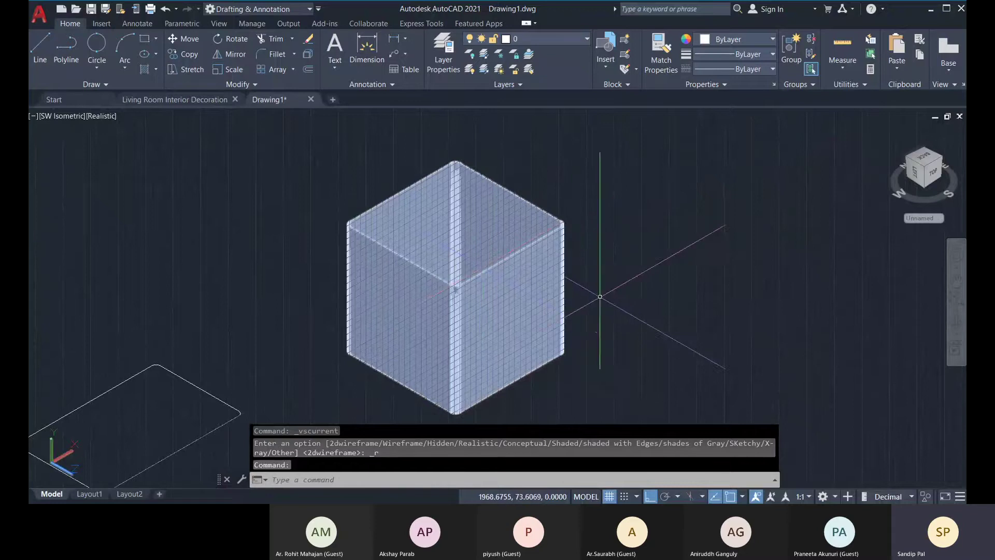
shift+middle_drag(606, 297, 565, 342)
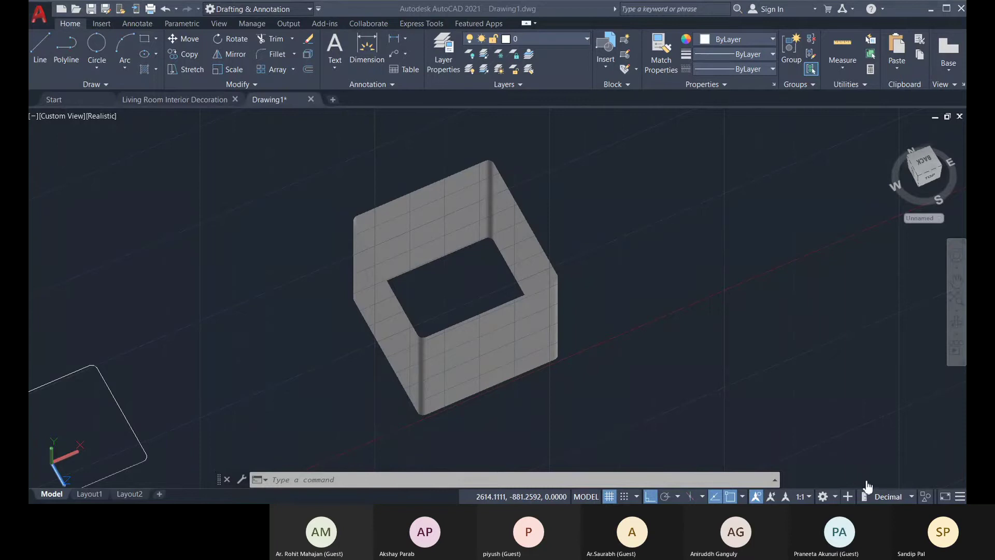
Step: Convert the hollow box to a solid with the CONVTOSOLID command
click(330, 481)
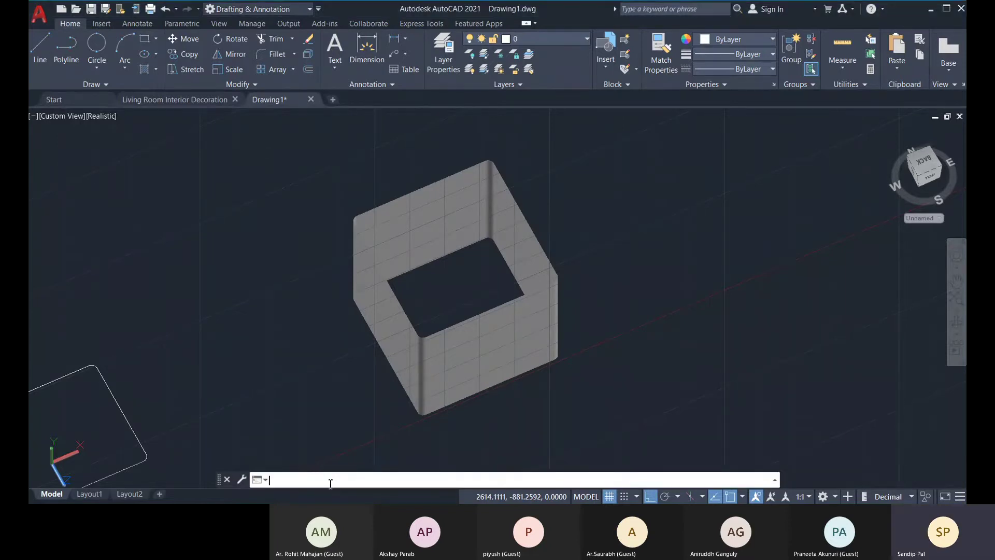
text(Conve)
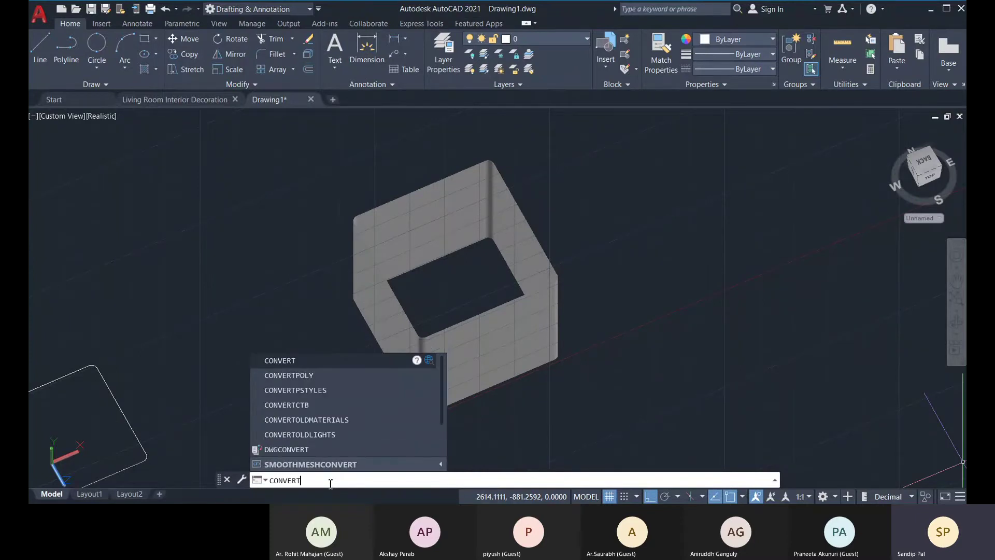
key(BackSpace)
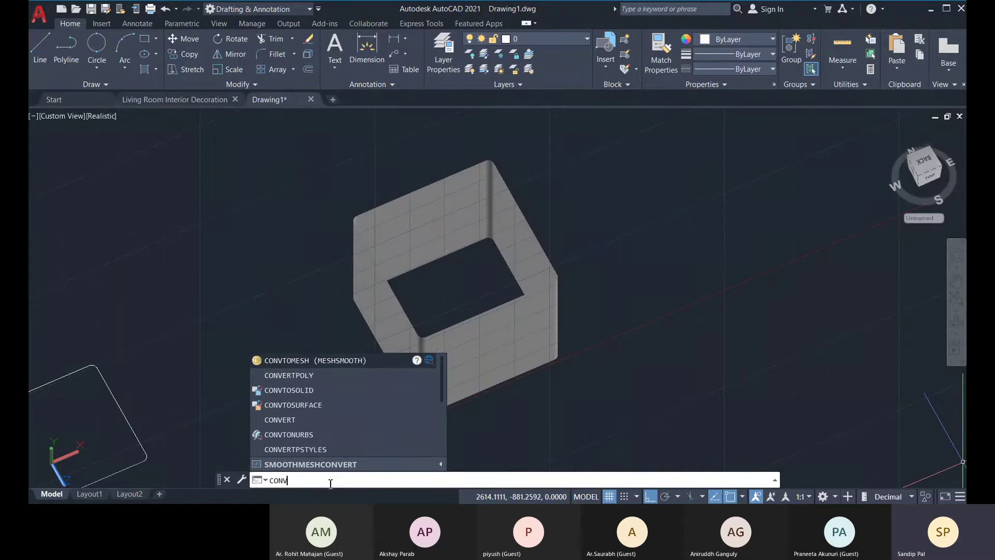
text(sol)
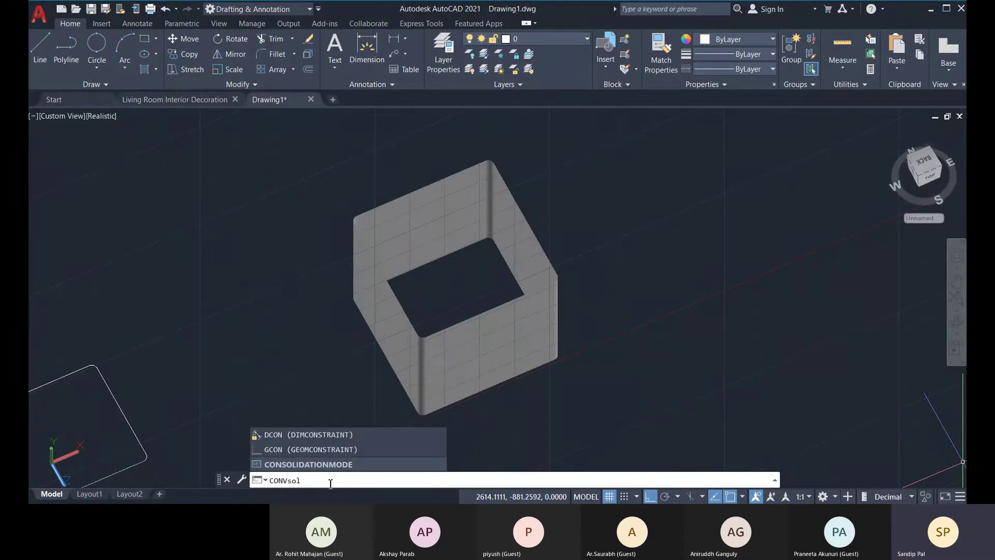
key(BackSpace)
key(BackSpace)
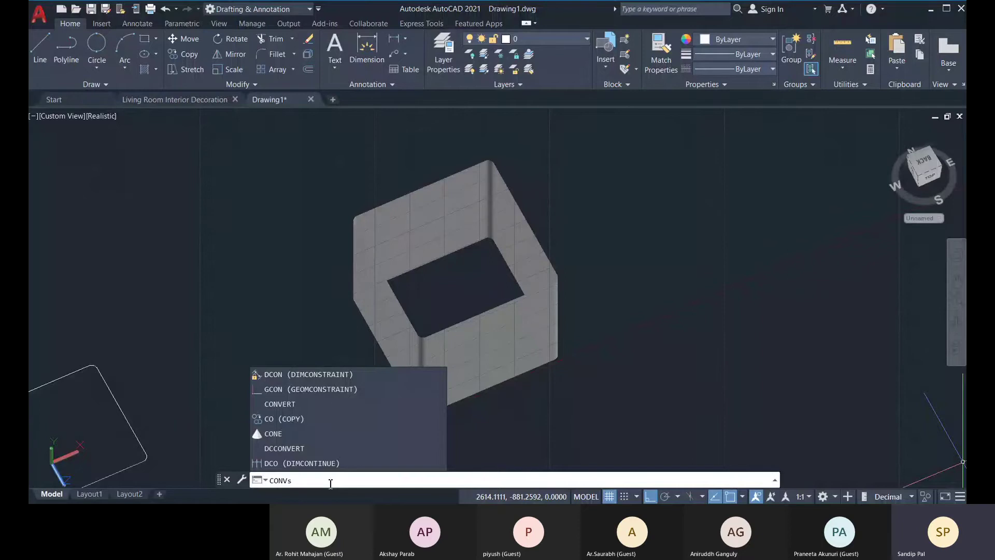
text(o)
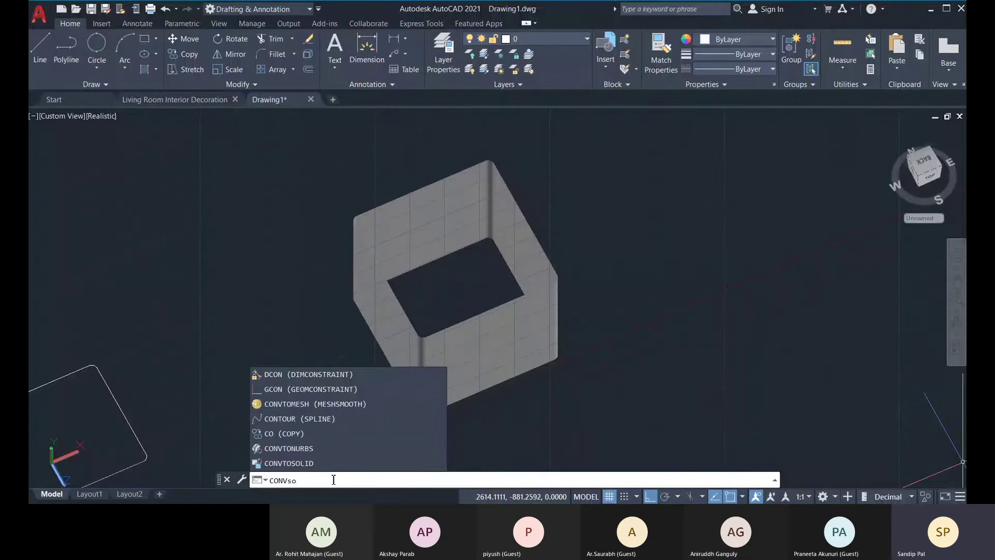
click(289, 463)
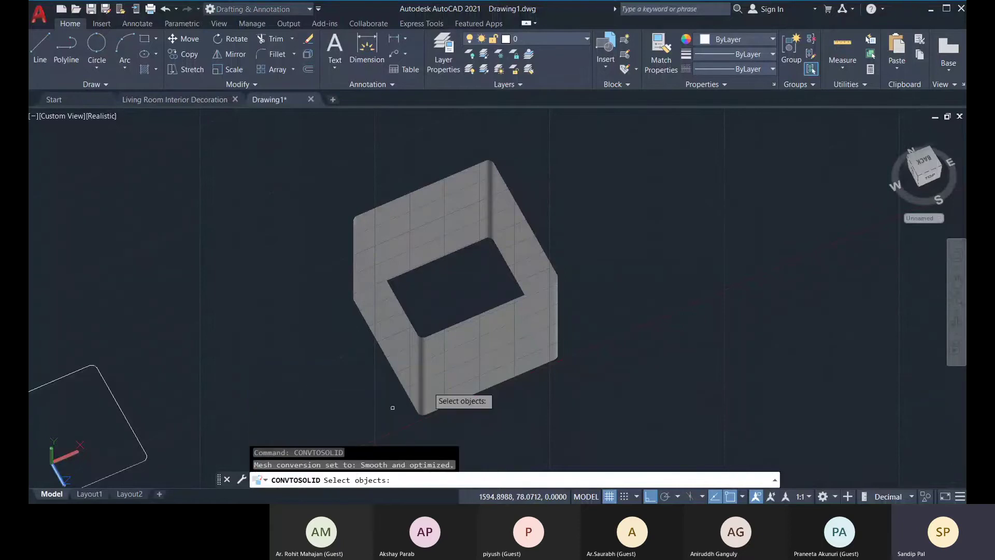
click(459, 351)
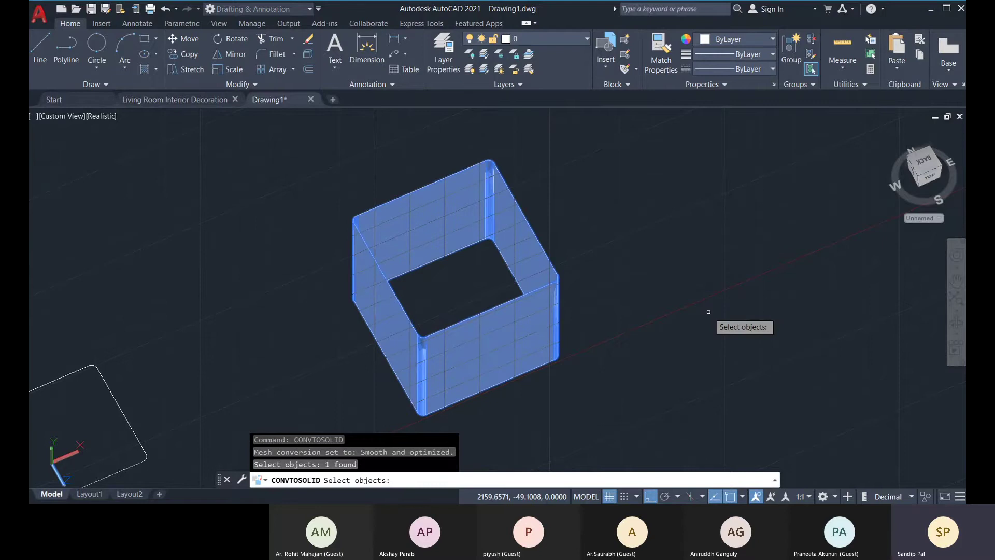
key(Return)
scroll(558, 309, down, 2)
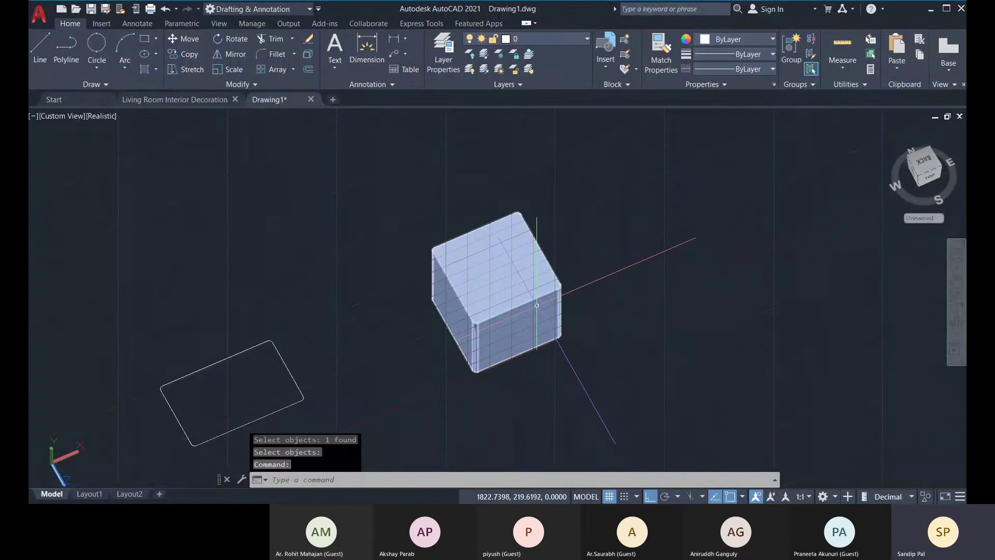
Step: Undo the solid conversion along with the preceding orbit and zoom
key(ctrl+z)
key(ctrl+z)
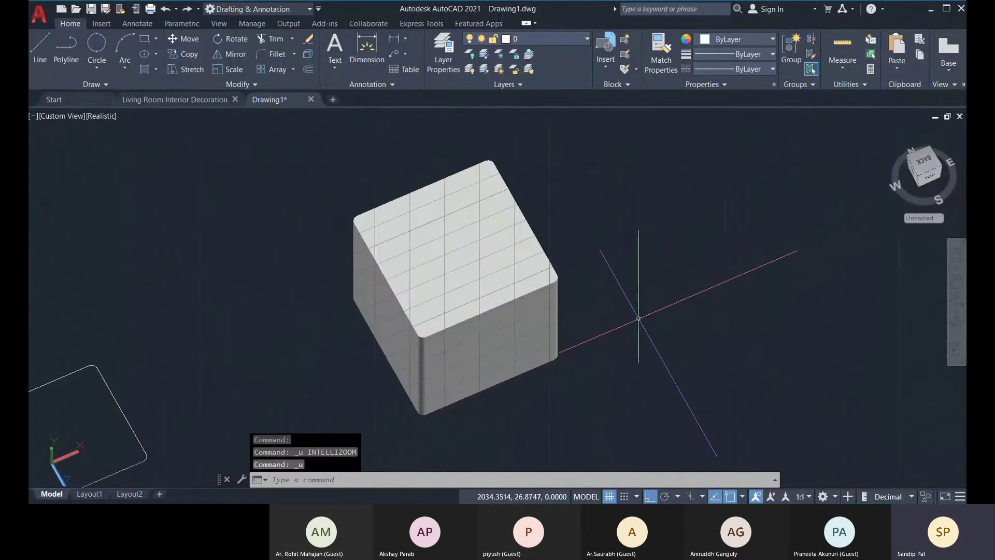
key(ctrl+z)
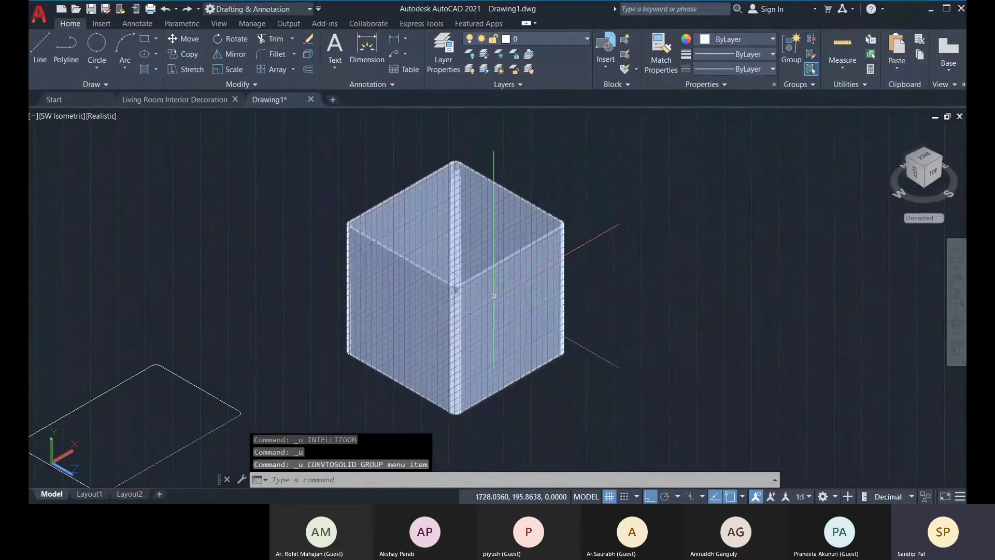
Step: Select the hollow box to check it, redo the solid conversion to compare, and undo it again
click(493, 296)
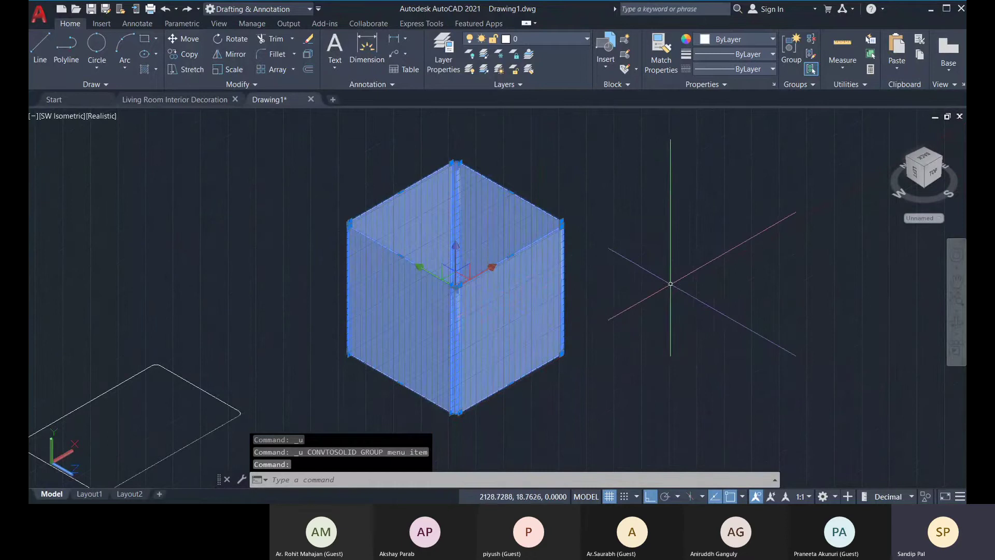
key(ctrl+y)
key(ctrl+y)
key(ctrl+y)
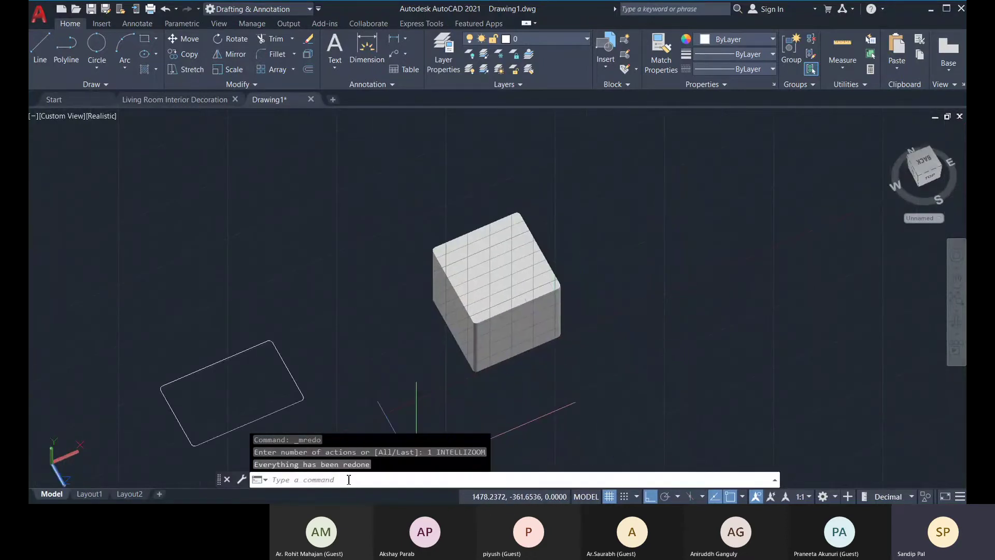
key(ctrl+z)
key(ctrl+z)
key(ctrl+z)
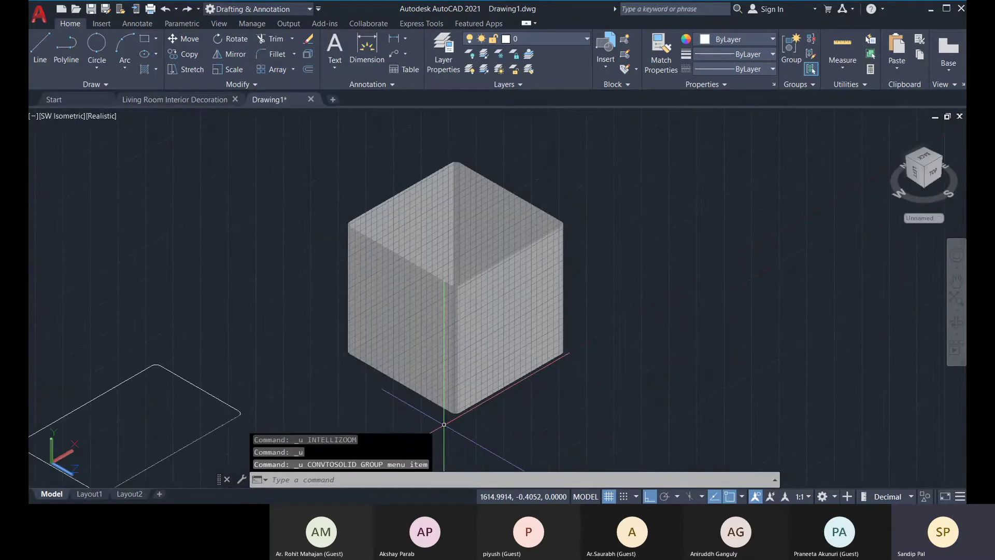
Step: Run CONVTOSOLID on the hollow box again to turn it into a solid
text(CON)
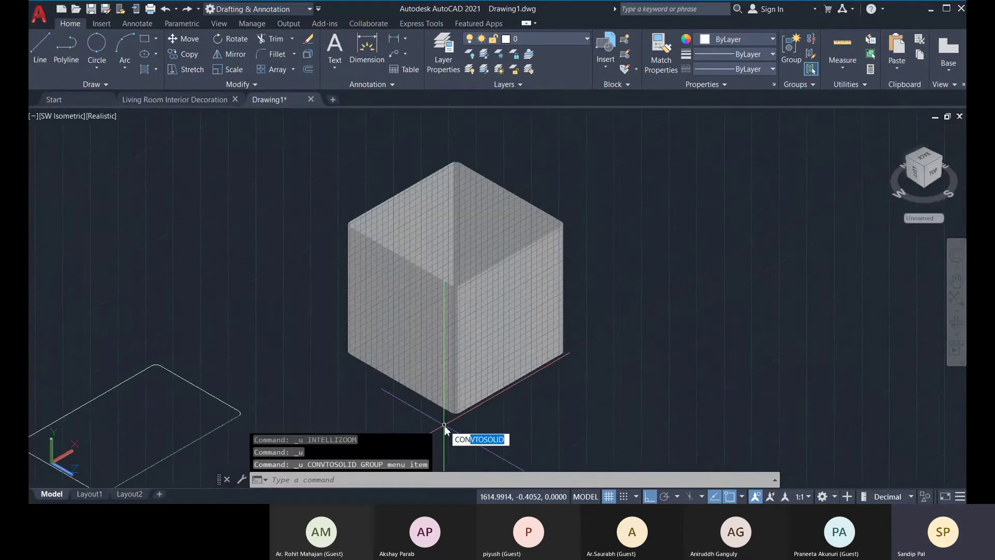
text(VTO)
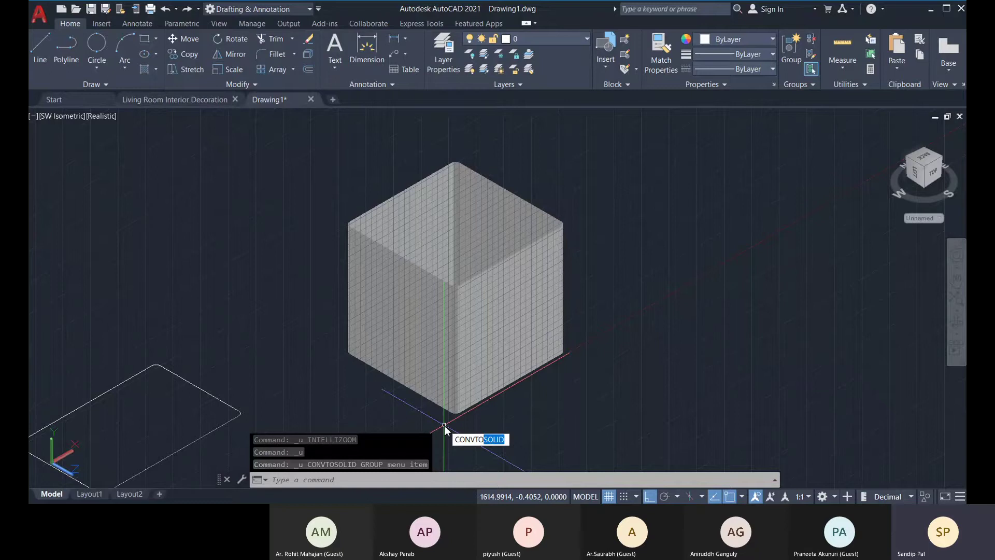
key(Return)
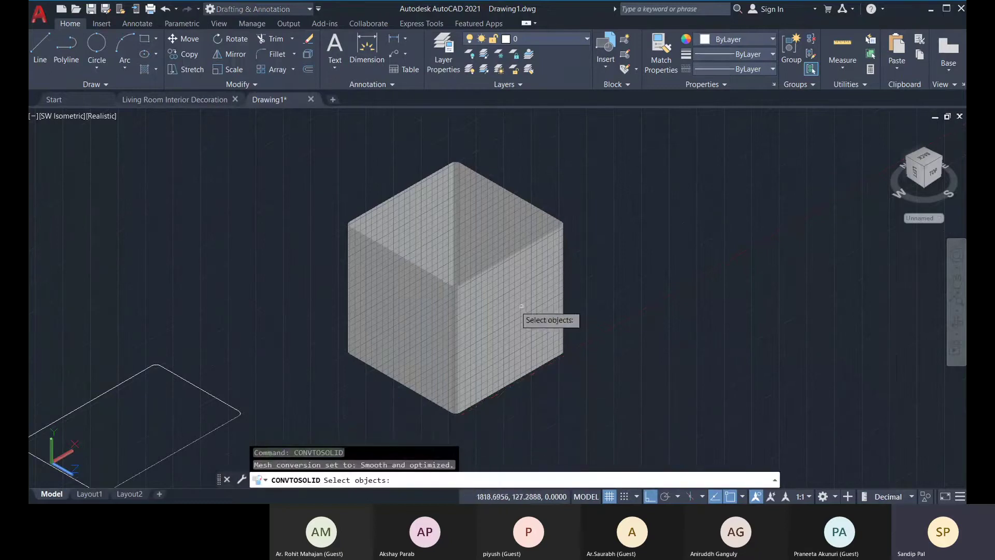
click(518, 309)
key(Return)
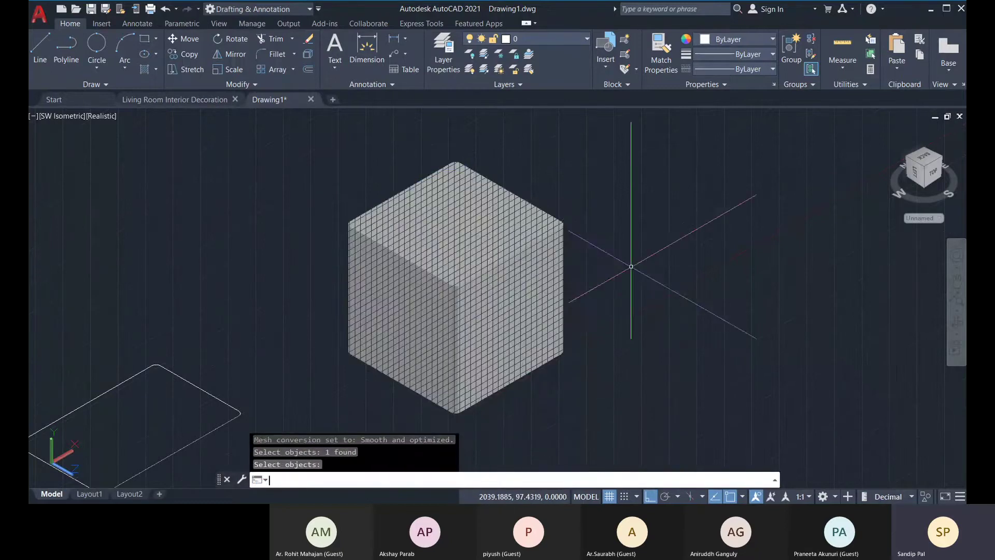
Step: Switch the model from the SW Isometric view to the Top view
scroll(216, 274, down, 3)
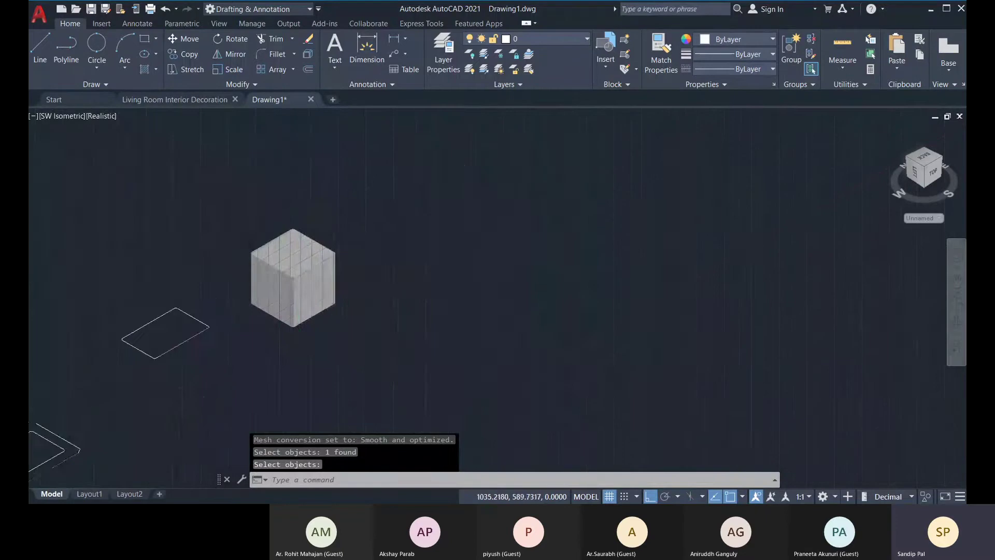
middle_drag(179, 290, 419, 308)
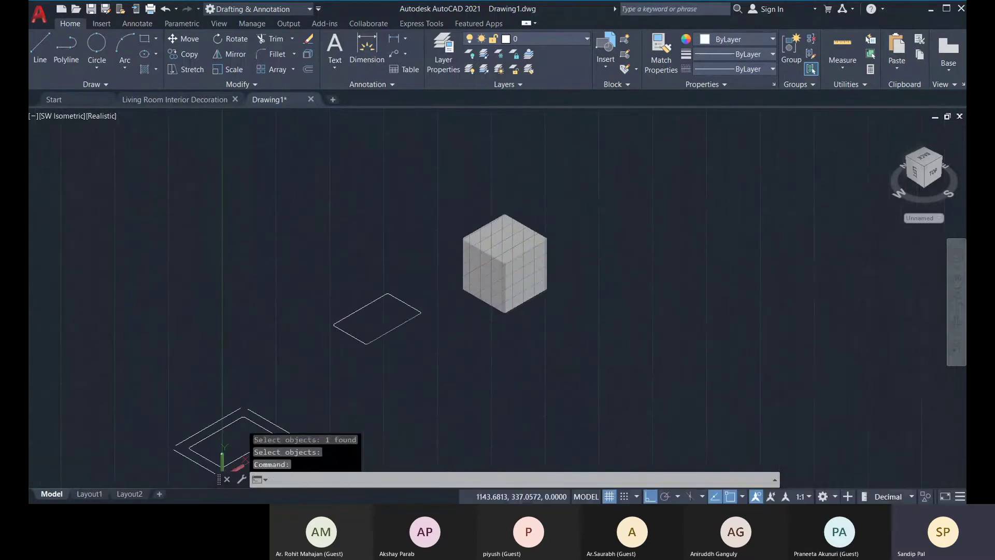
click(51, 118)
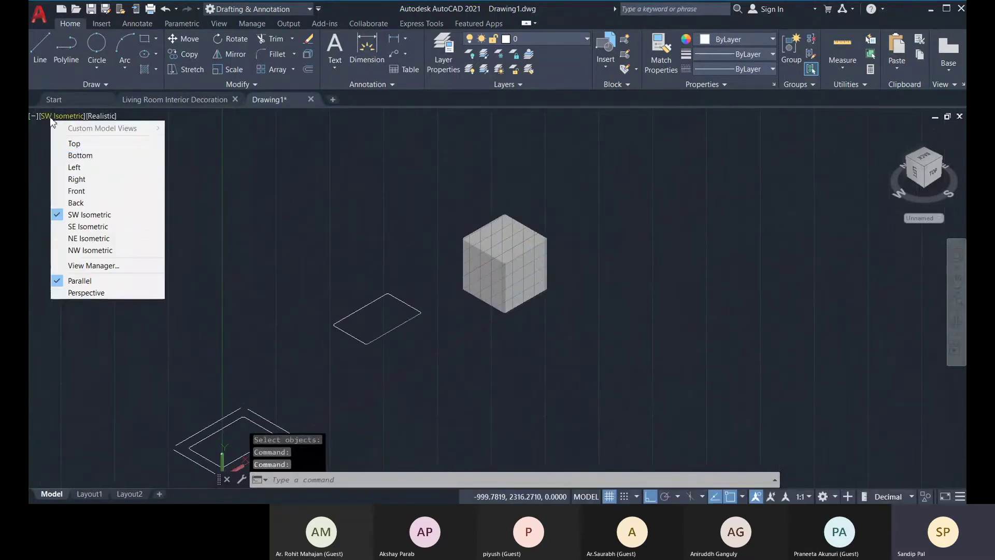
click(83, 147)
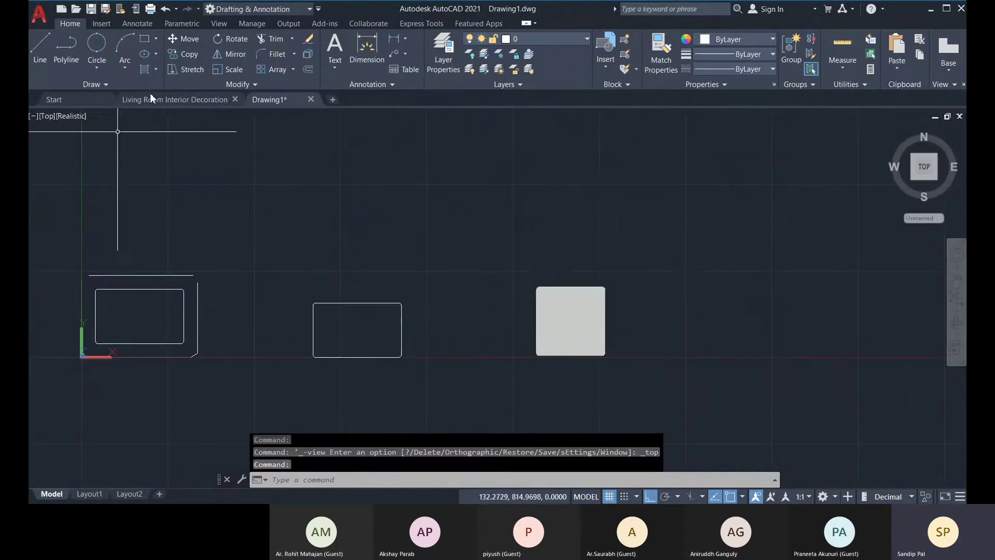
click(147, 39)
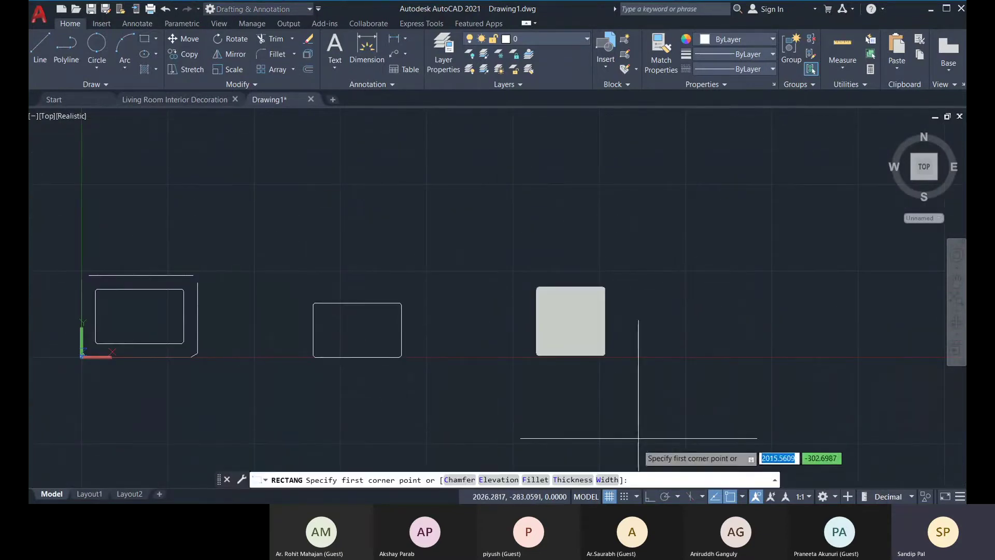
click(607, 480)
middle_drag(317, 337, 469, 354)
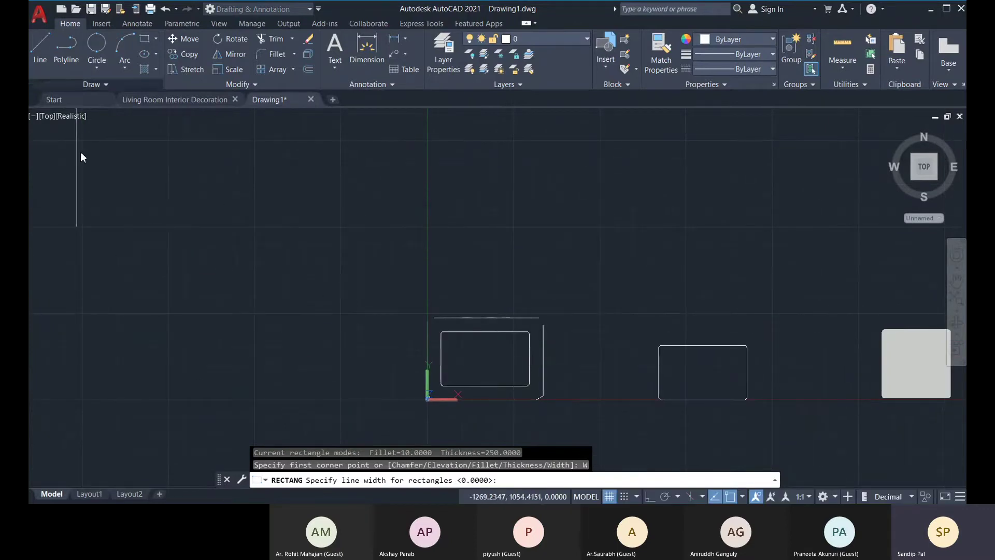
click(115, 252)
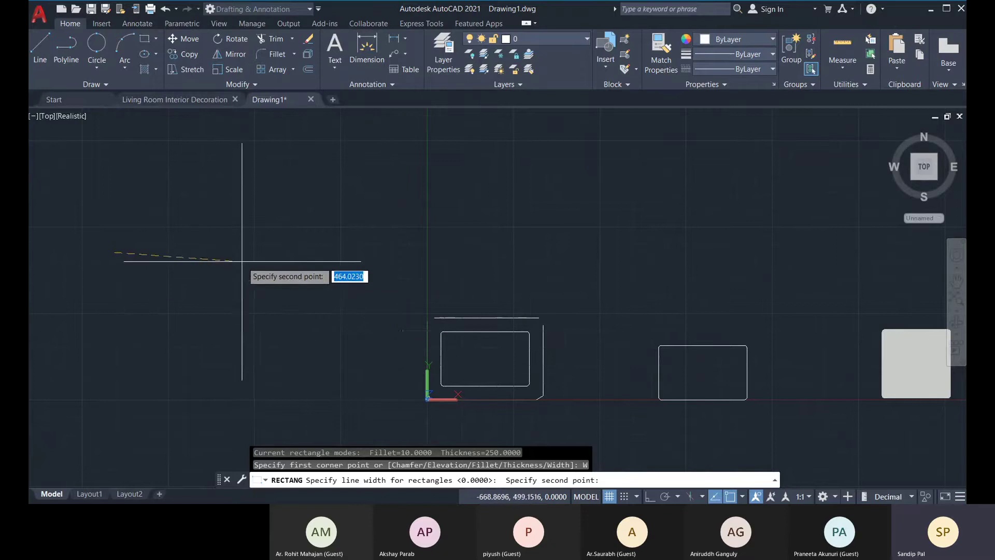
key(Escape)
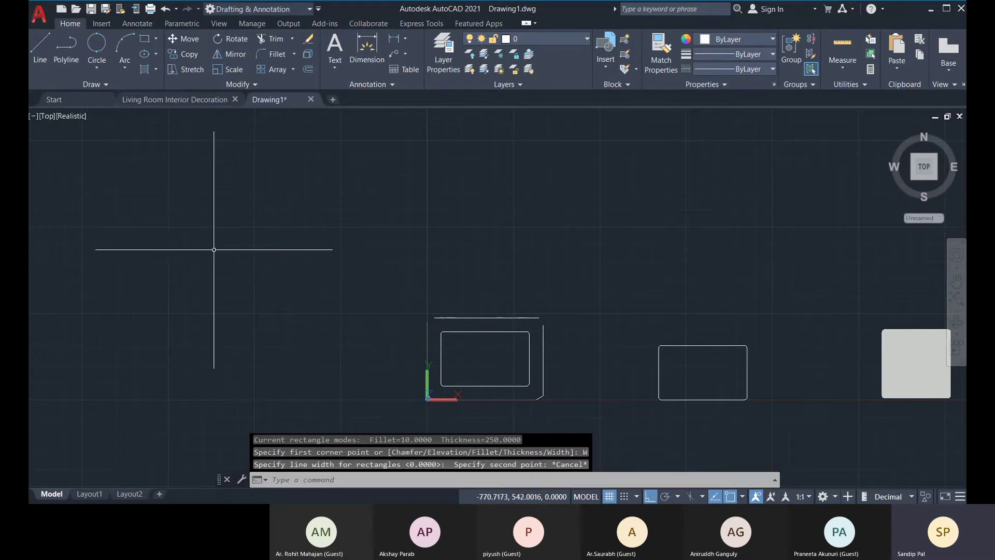
Step: Start a rectangle again and set its line width to 20
key(Return)
click(606, 479)
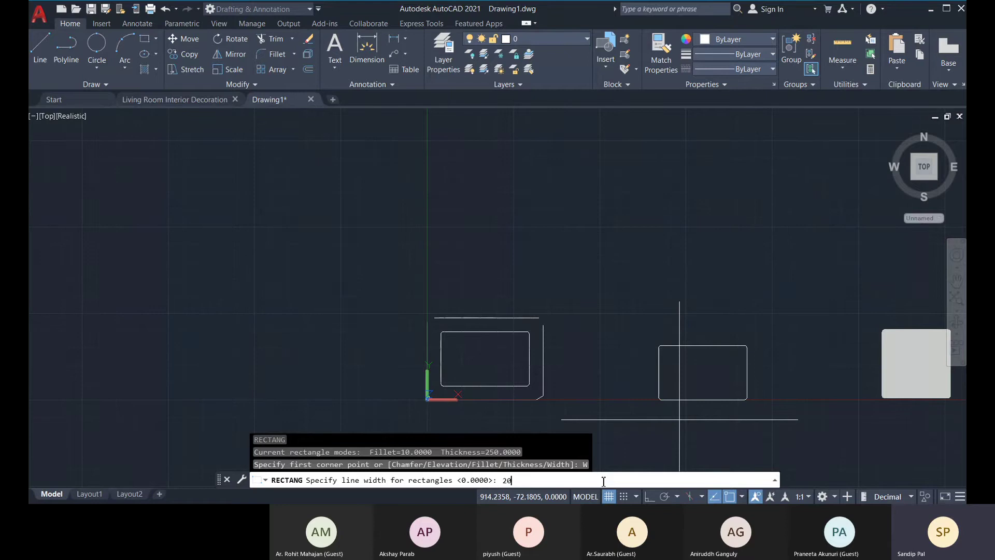
text(20)
key(Return)
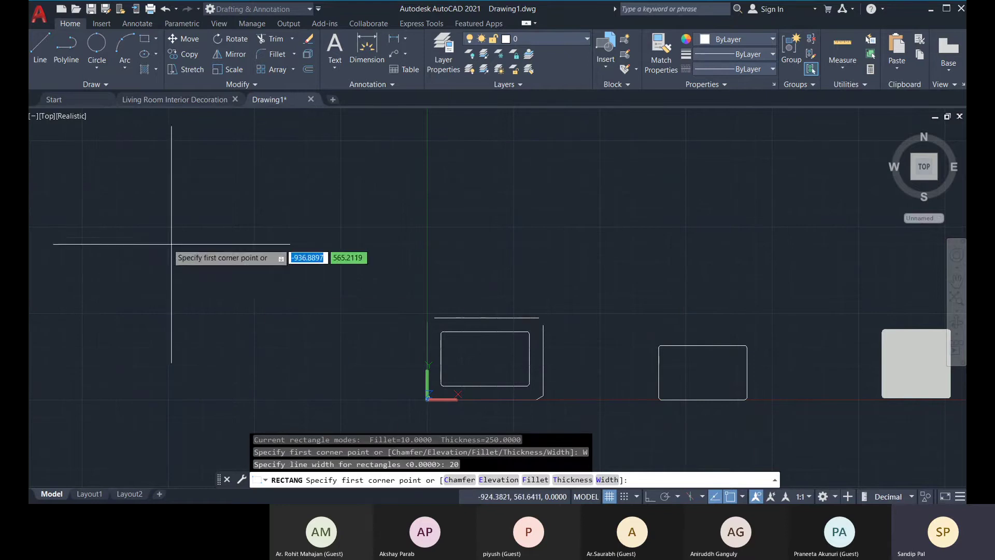
Step: Preview a rectangle with the 20-unit outline in the empty area beside the existing shapes, and cancel it without placing it
click(130, 223)
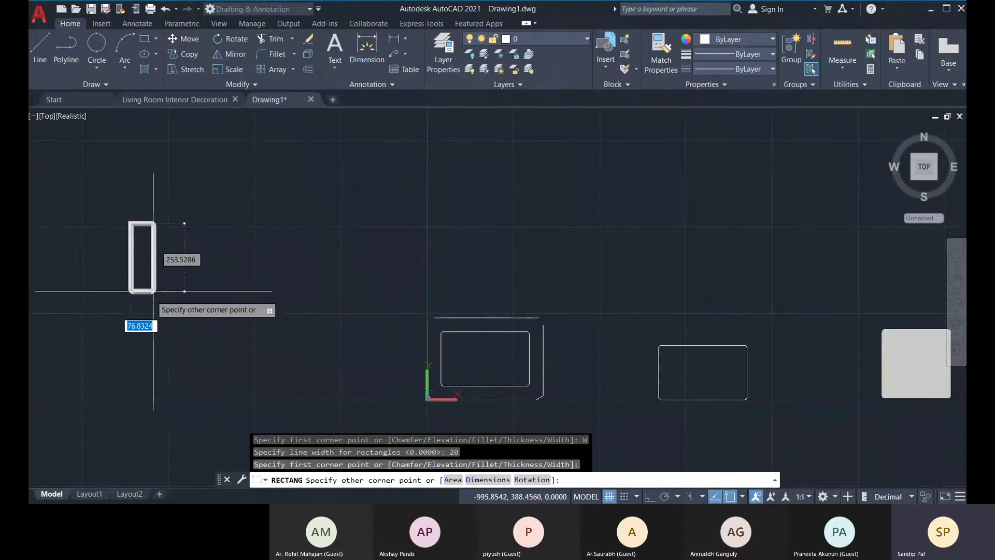
scroll(141, 296, up, 3)
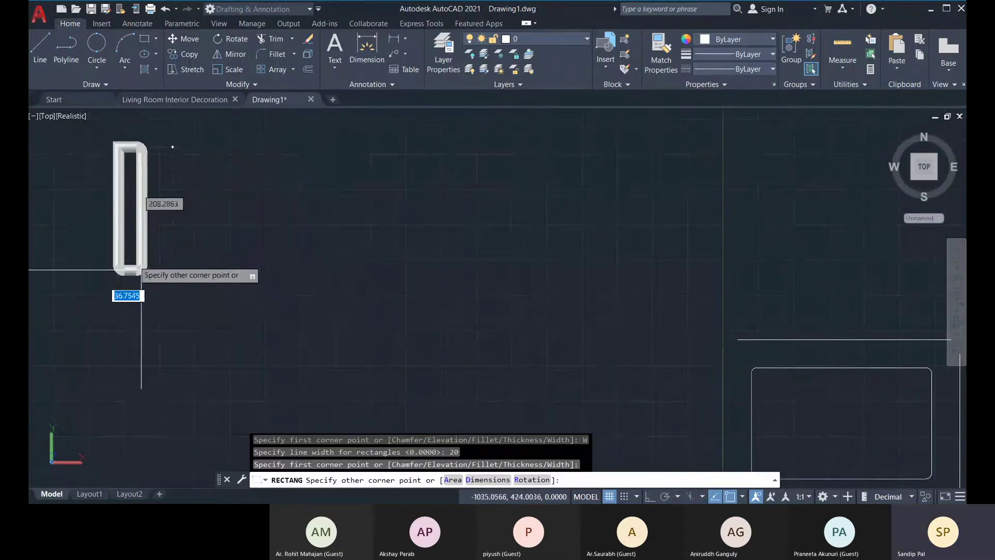
scroll(125, 220, up, 3)
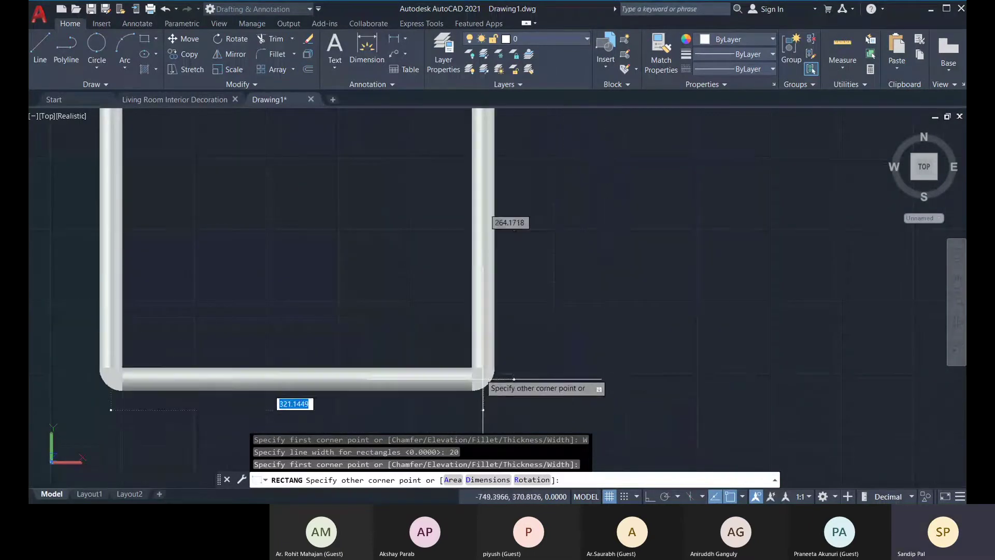
scroll(475, 379, down, 4)
middle_drag(455, 377, 388, 334)
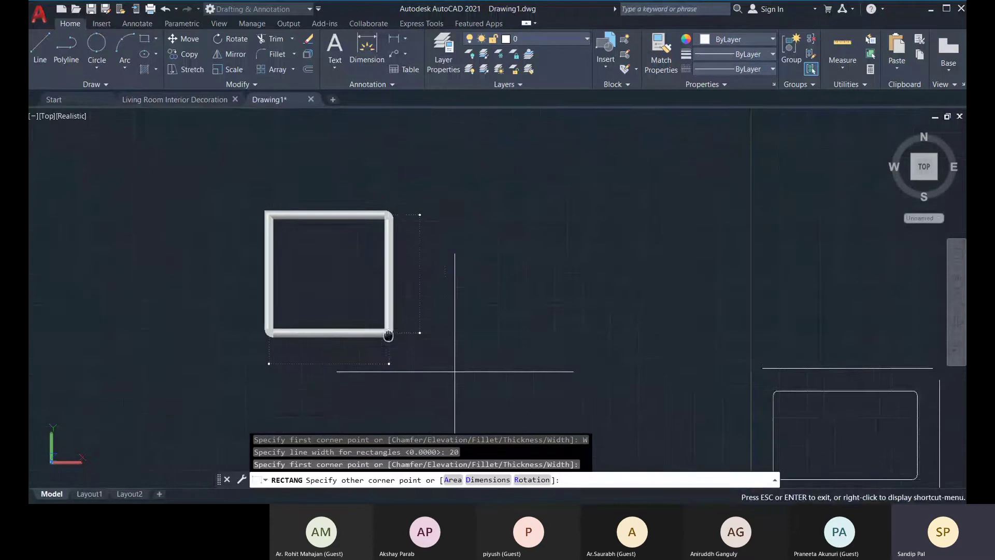
middle_drag(453, 345, 391, 298)
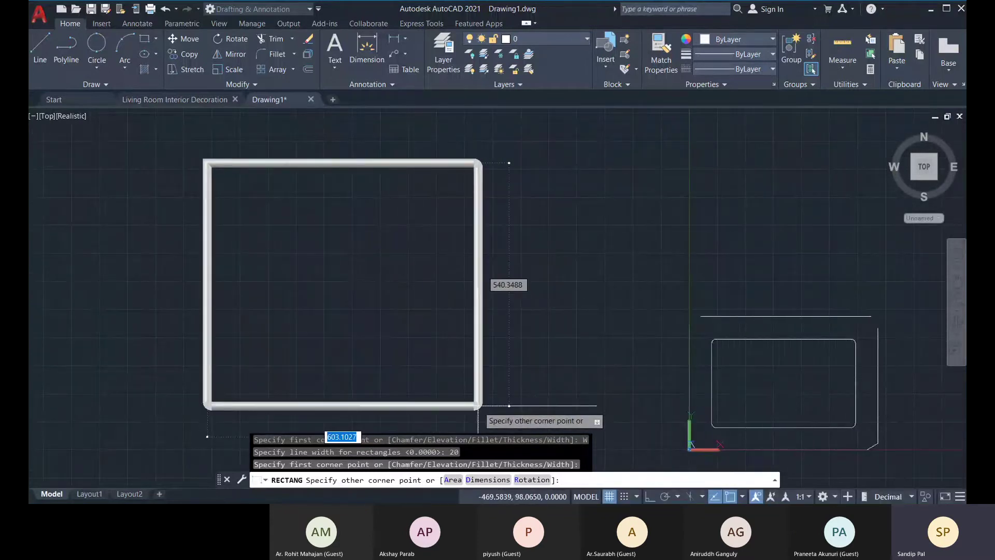
key(Escape)
scroll(394, 383, down, 2)
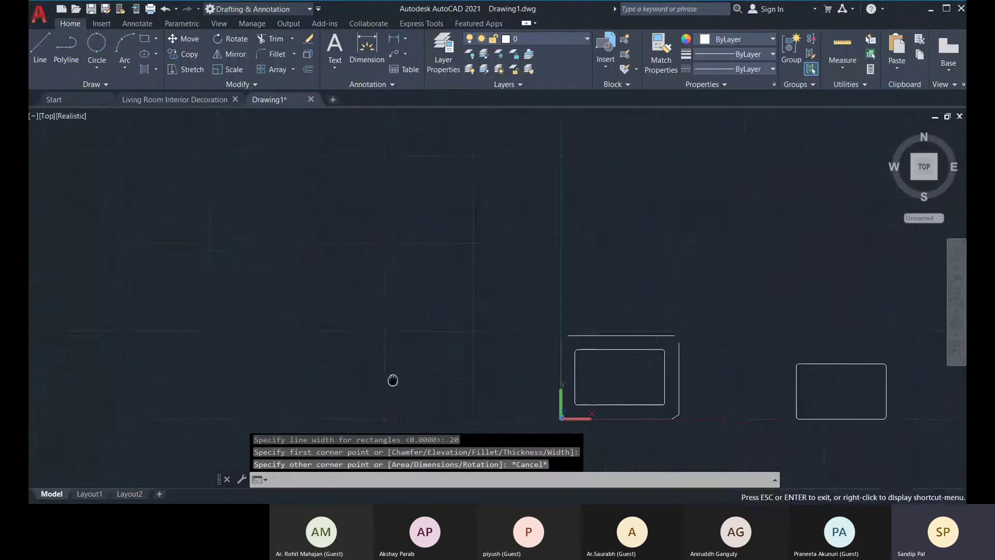
middle_drag(394, 382, 314, 382)
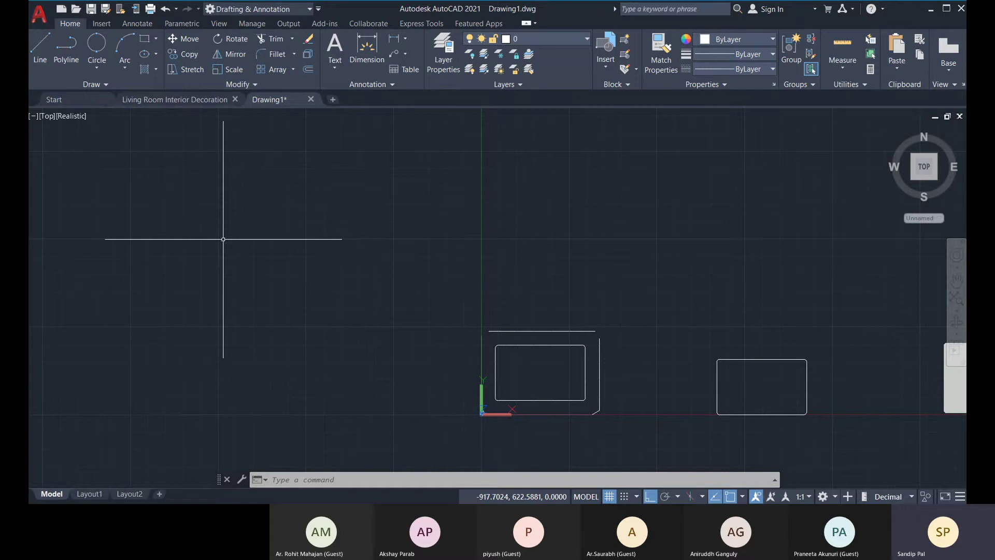
Step: Start a new rectangle with a fillet radius of 0 and accept the default thickness of 250
mouse_move(345, 249)
middle_down()
mouse_move(285, 291)
mouse_move(365, 284)
mouse_move(286, 307)
middle_up()
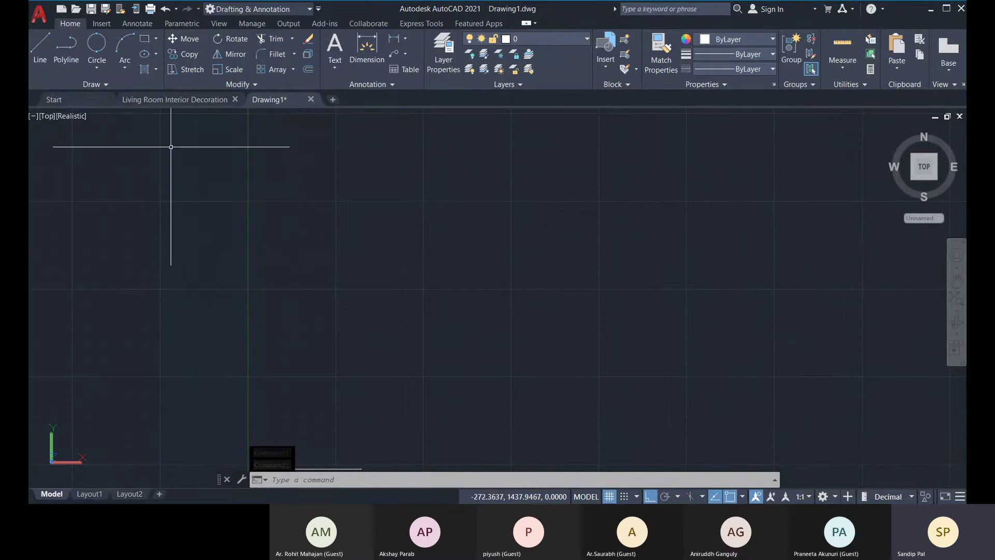
click(144, 39)
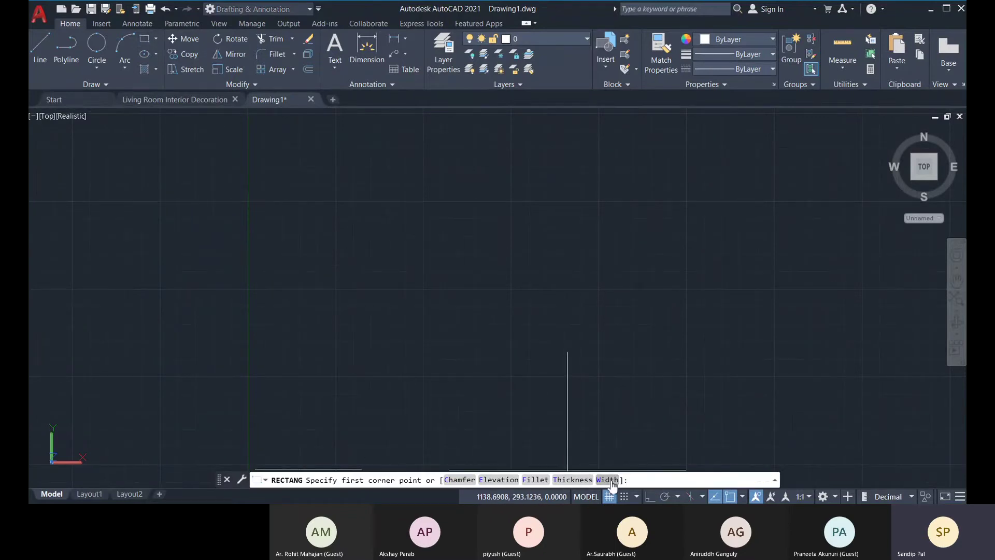
click(535, 480)
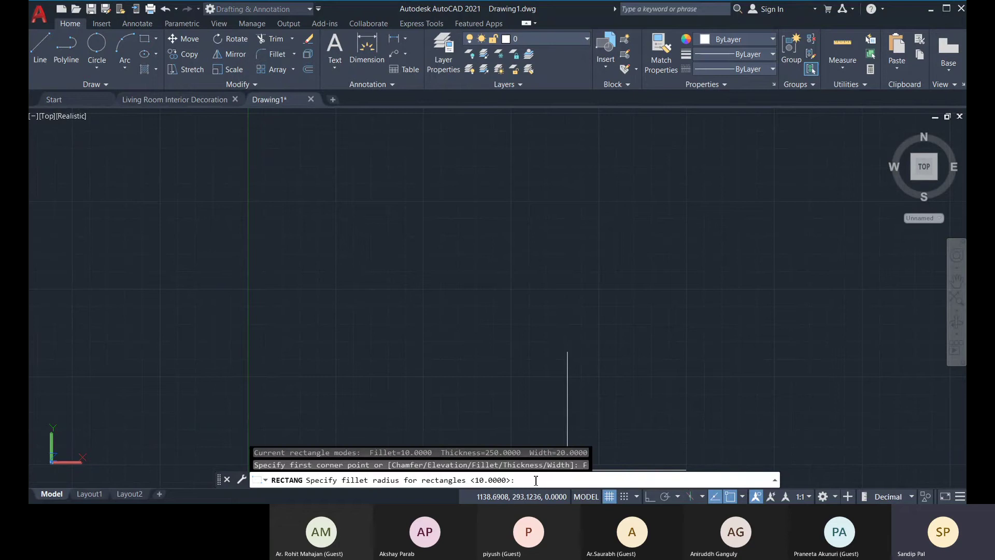
key(Return)
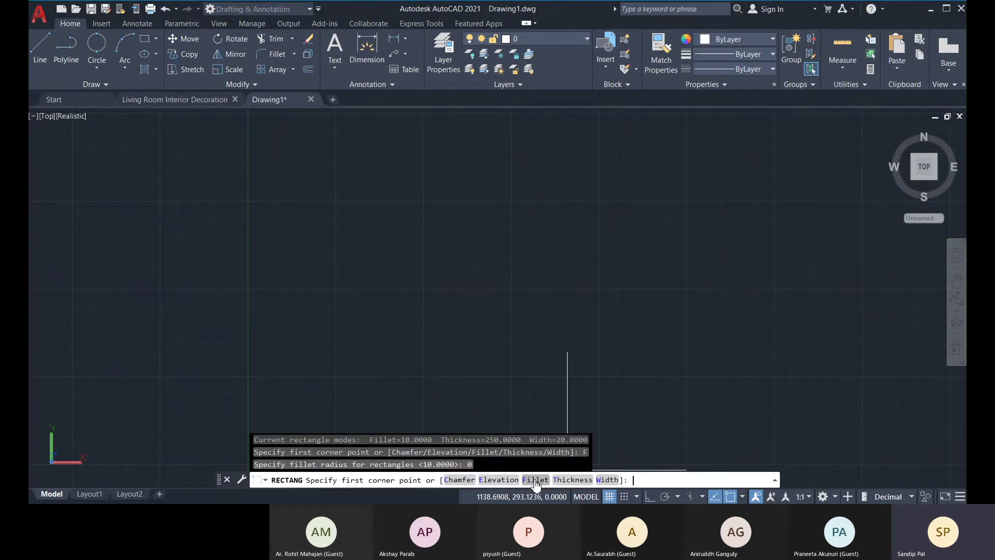
click(573, 480)
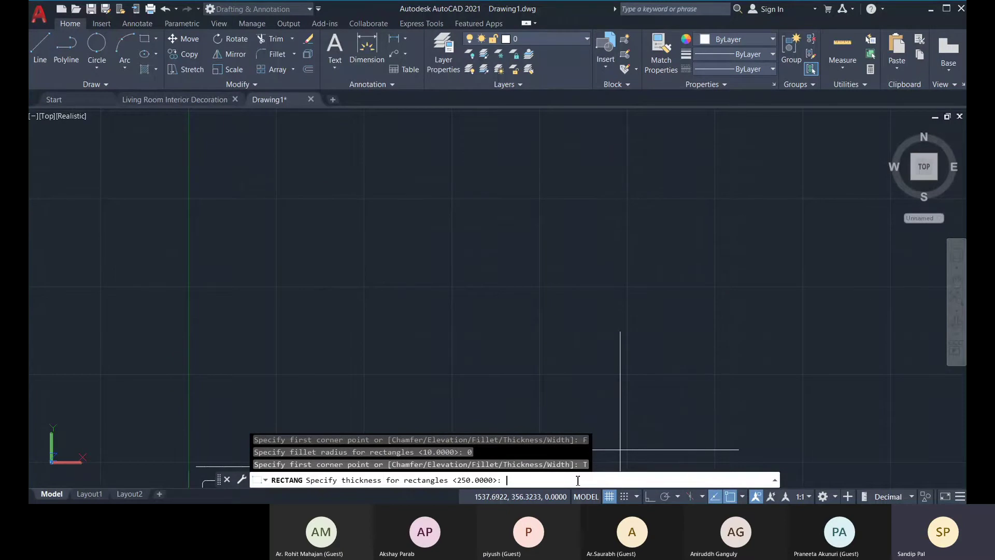
key(Return)
Step: Set the rectangle's line width to 125 and draw it as a large, wide frame above the existing shapes
scroll(311, 228, down, 3)
mouse_move(333, 258)
middle_down()
mouse_move(411, 242)
mouse_move(348, 239)
middle_up()
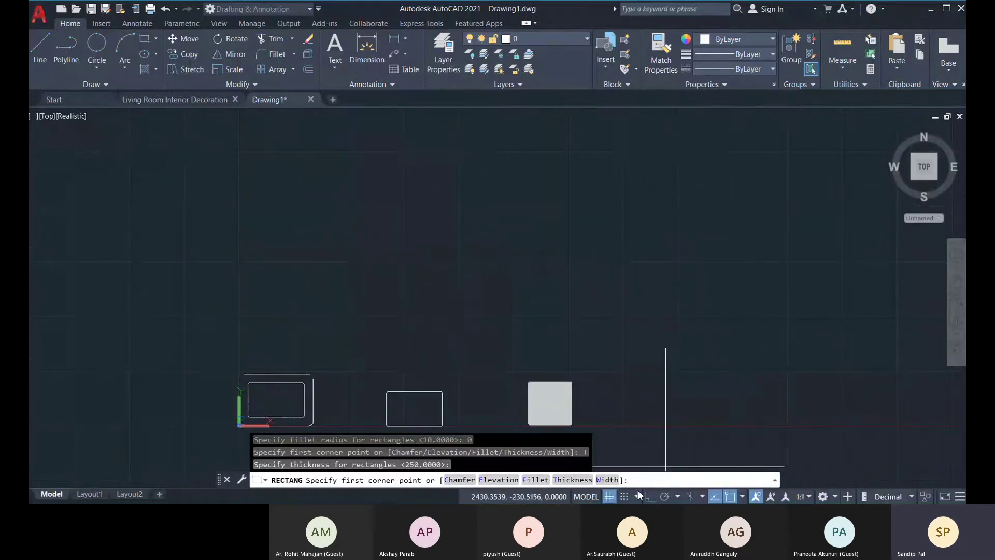
click(609, 480)
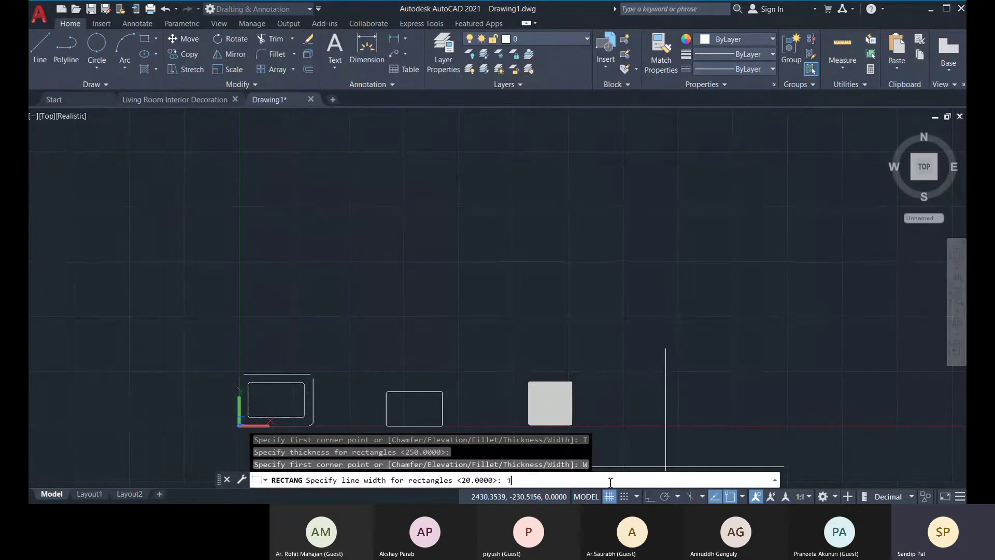
text(125)
key(Return)
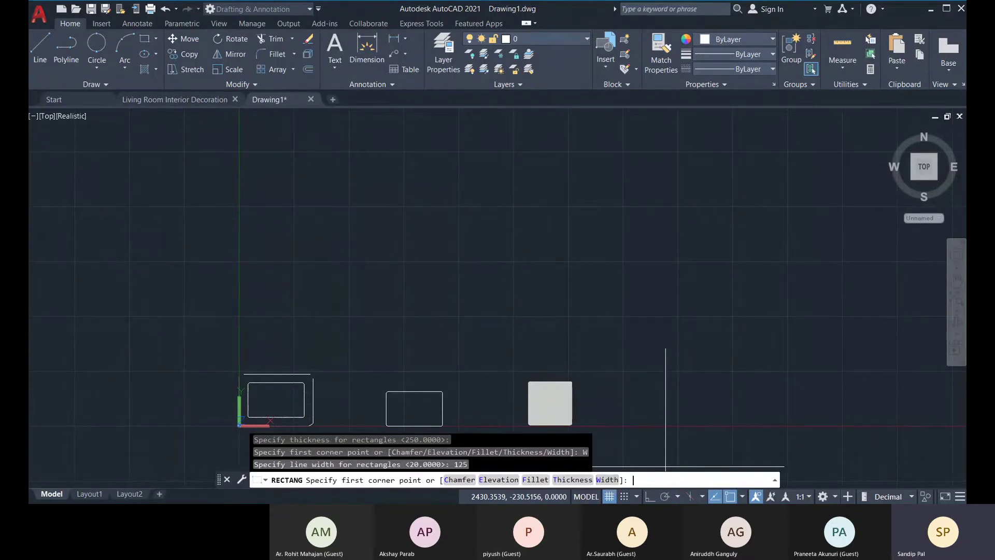
middle_drag(363, 283, 361, 223)
click(344, 202)
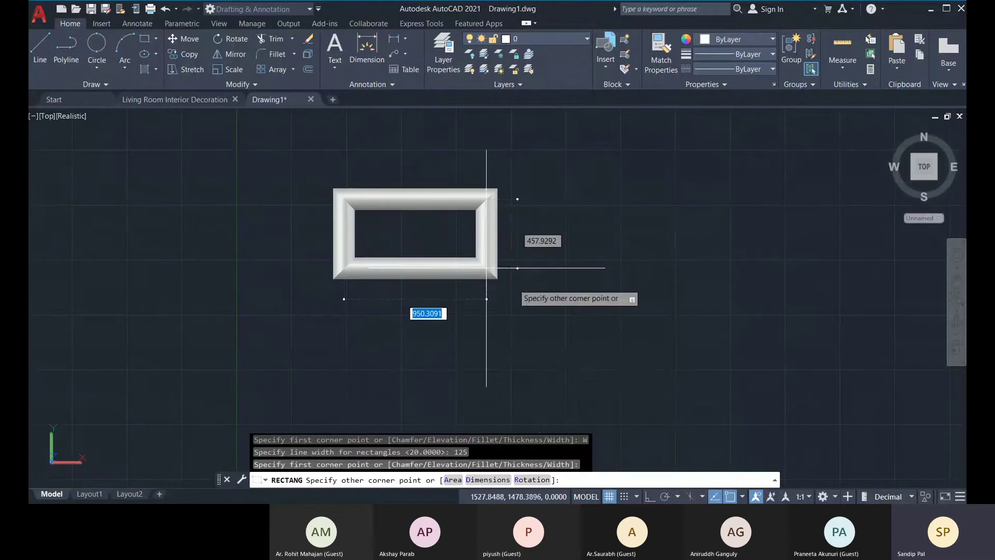
scroll(562, 342, down, 2)
middle_drag(563, 342, 479, 241)
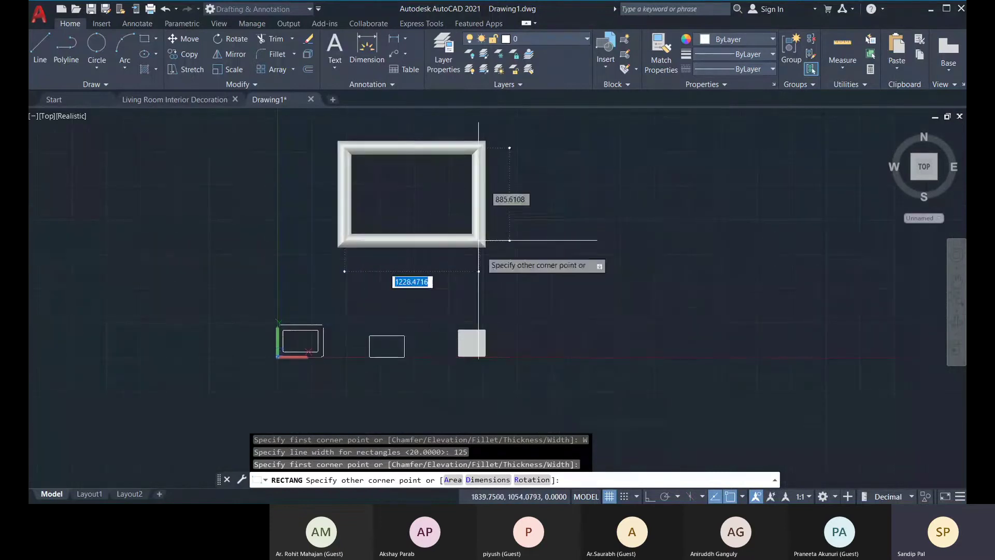
click(775, 292)
middle_drag(573, 303, 560, 321)
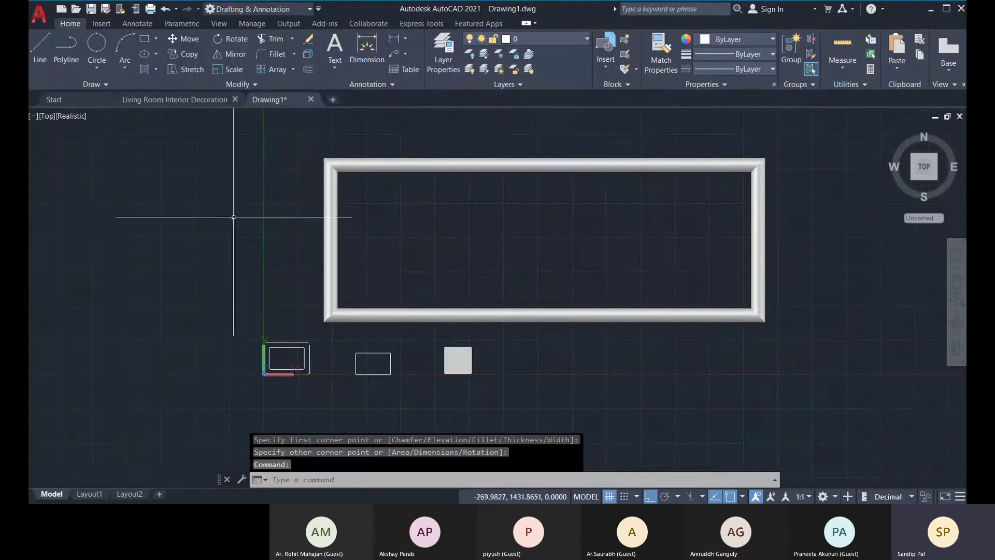
Step: Display the drawing in the 2D Wireframe visual style and examine the thick outline of the large frame
click(78, 116)
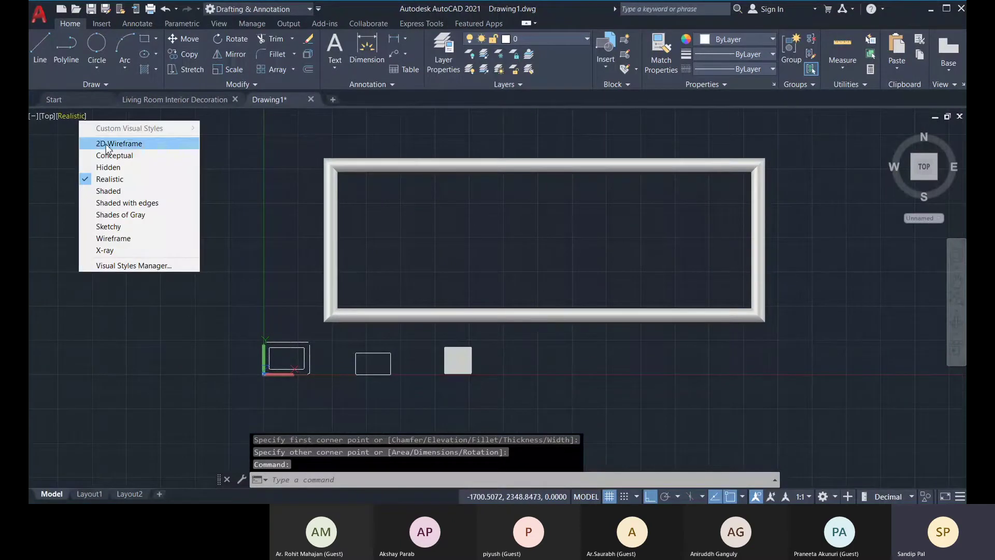
click(118, 143)
scroll(368, 177, up, 4)
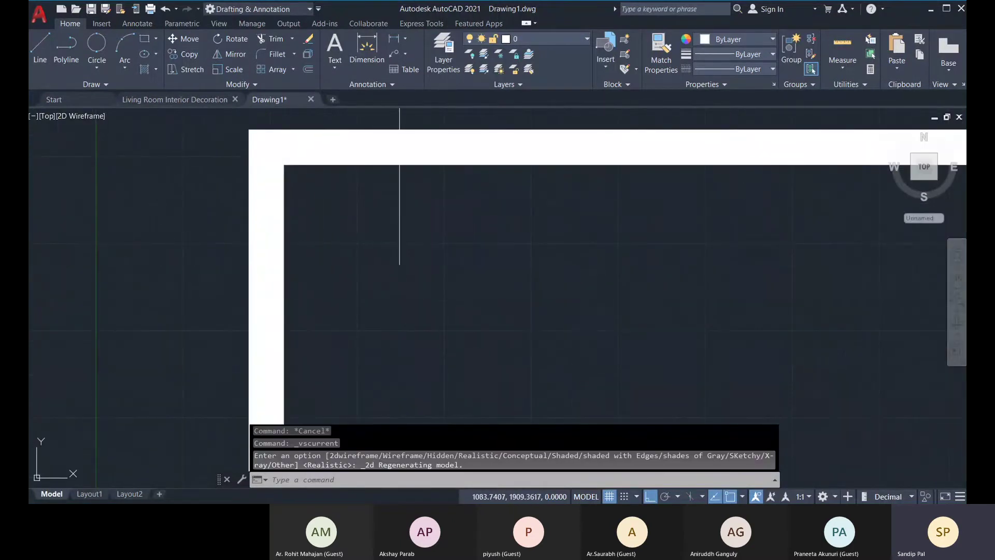
scroll(400, 163, down, 5)
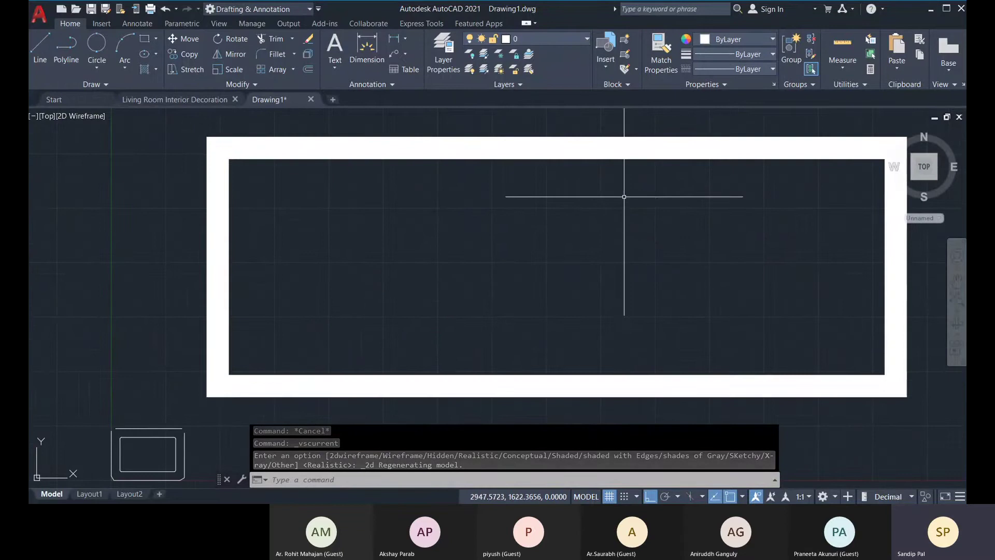
scroll(451, 289, down, 4)
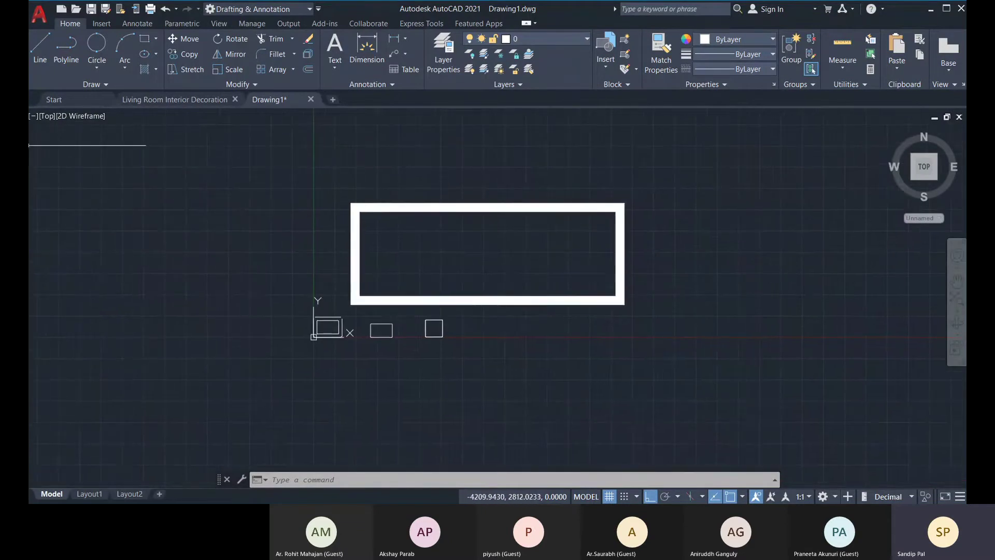
Step: View the model isometrically from the top, left and front, and select the large frame to examine its 3D shape
click(892, 131)
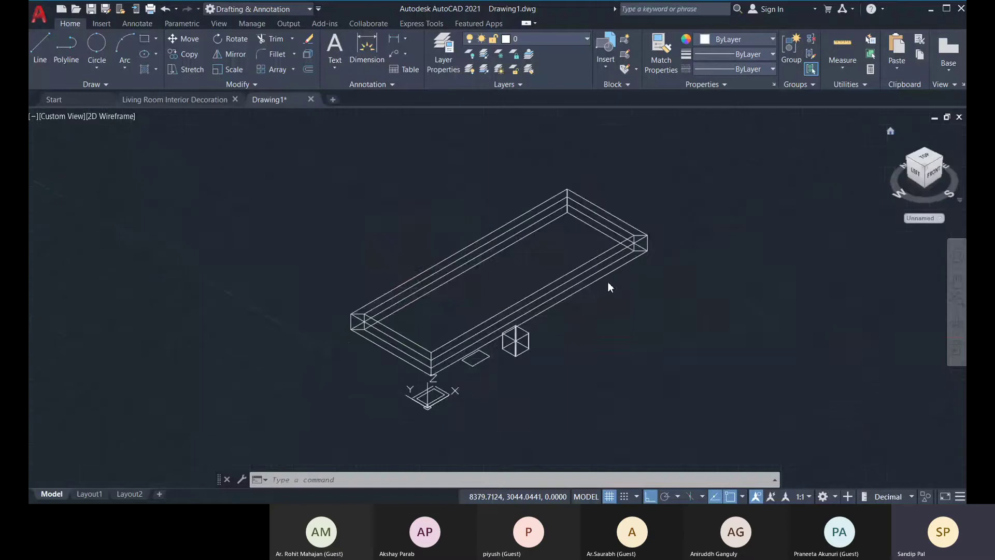
scroll(372, 251, up, 5)
scroll(372, 250, down, 5)
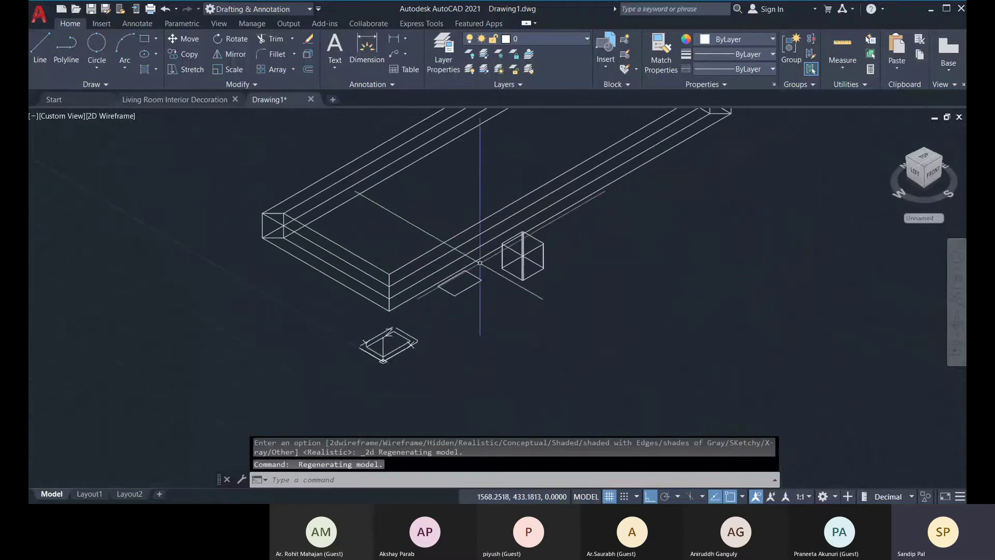
middle_drag(551, 188, 420, 269)
click(419, 268)
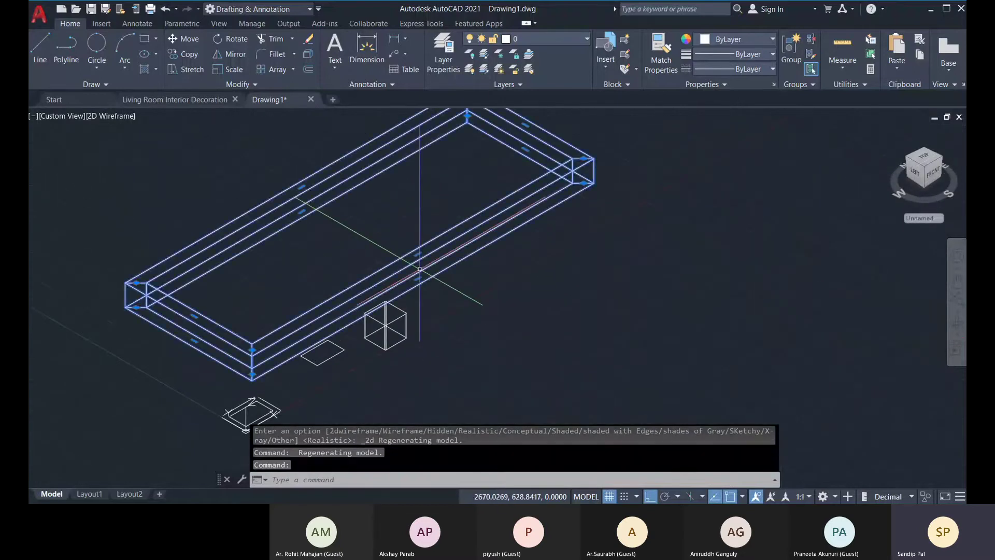
Step: Set the visual style to Realistic and examine the large frame's width and thickness
click(102, 120)
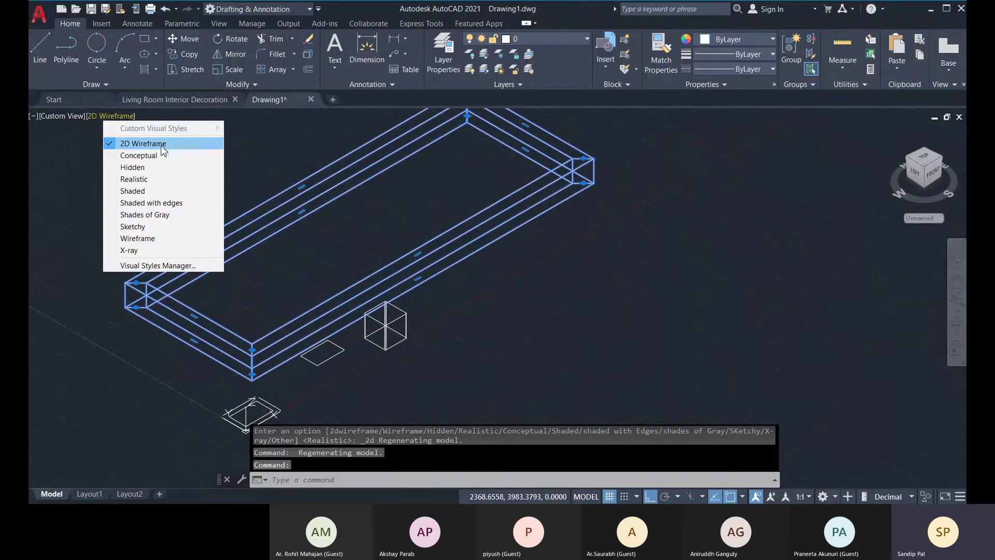
click(155, 178)
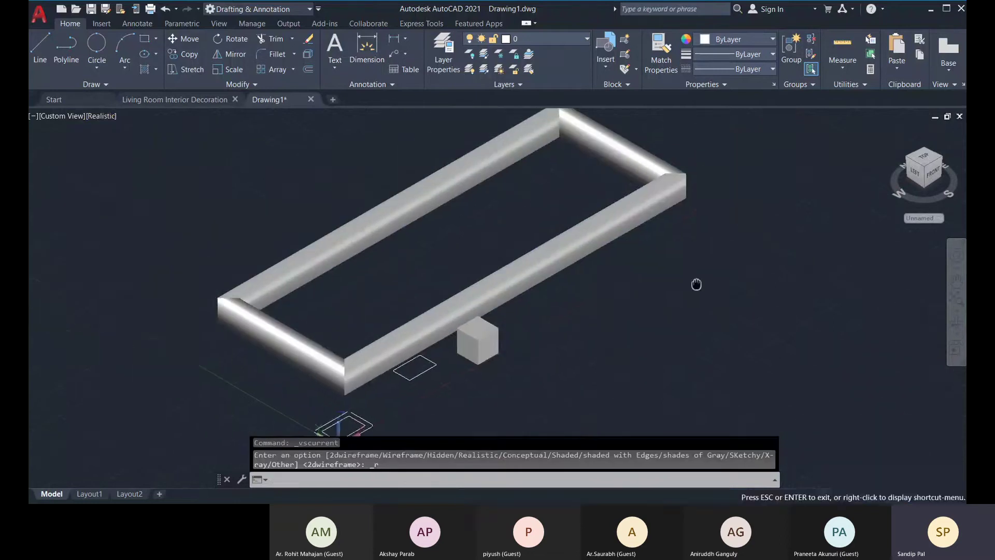
scroll(478, 319, up, 5)
scroll(333, 264, down, 2)
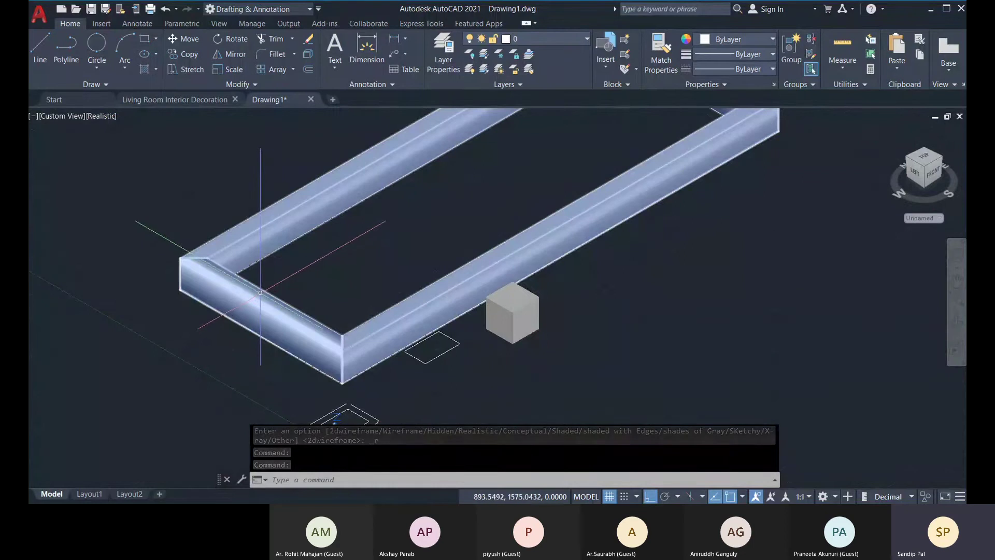
scroll(334, 340, down, 6)
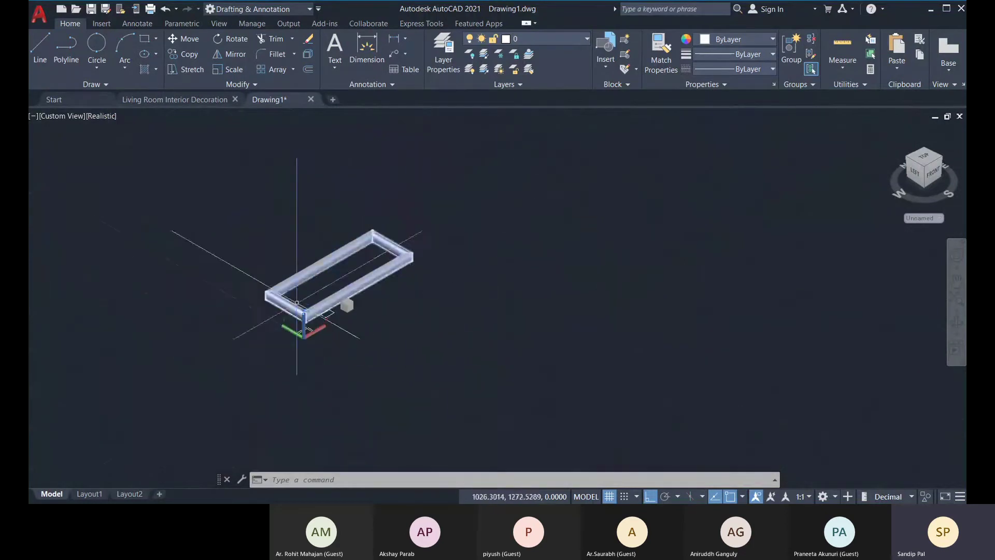
Step: Select the large frame and all the smaller shapes beside it with a selection window
key(p)
key(Return)
drag(488, 342, 513, 358)
key(Escape)
click(169, 247)
click(474, 347)
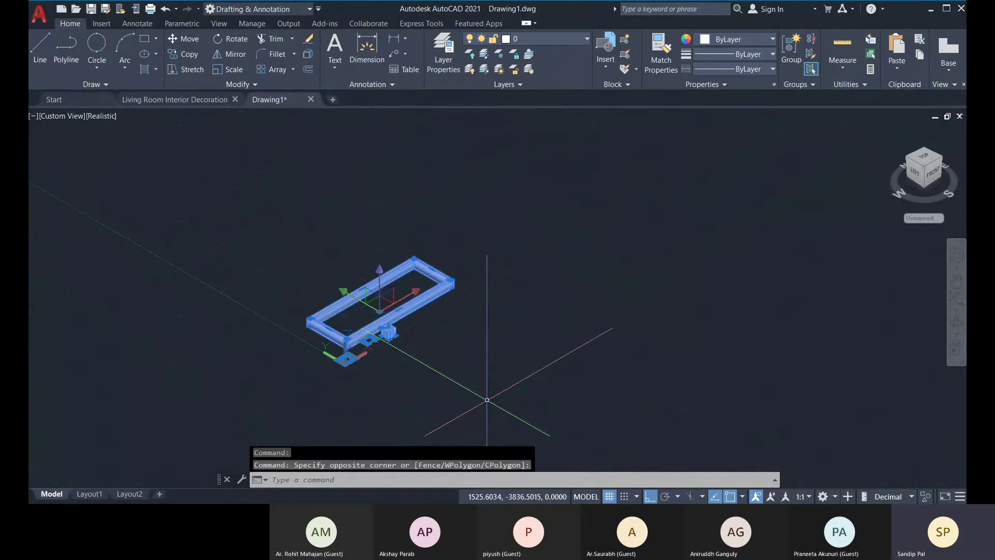
Step: Erase the selected 3D rectangular frame and the small objects beside it
key(Delete)
mouse_move(445, 356)
middle_down()
mouse_move(462, 335)
mouse_move(512, 375)
mouse_move(456, 329)
middle_up()
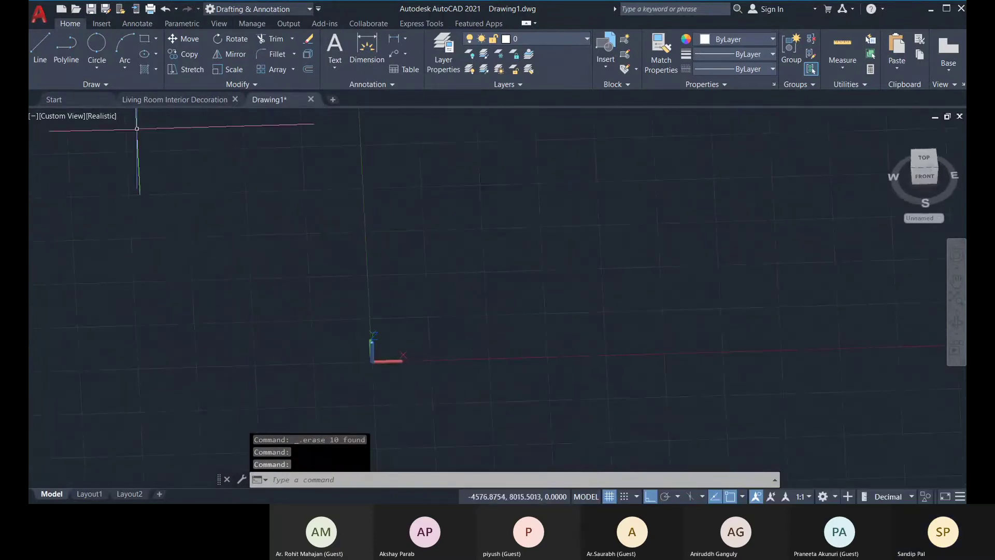
shift+middle_drag(555, 278, 518, 332)
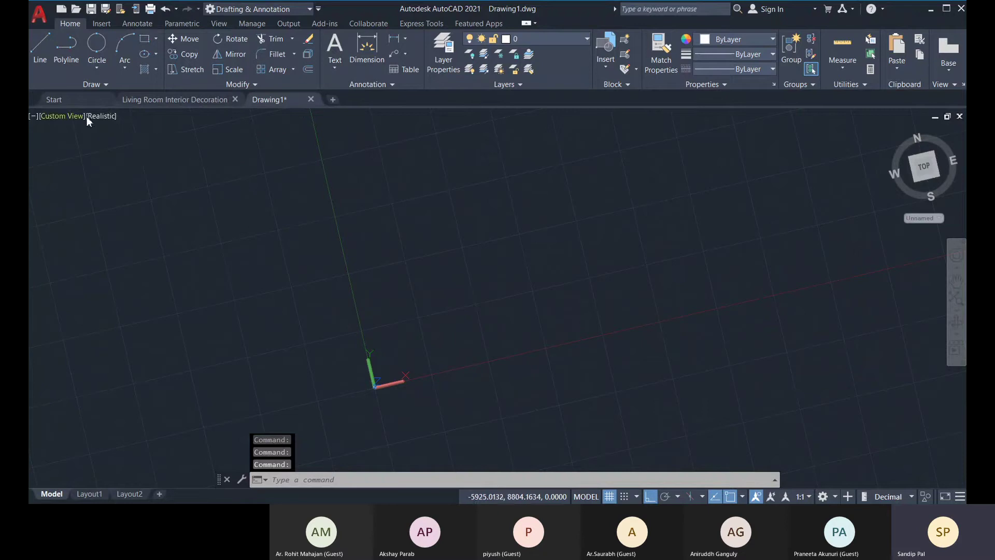
Step: Set the viewport to the 2D Wireframe visual style and the Top view
click(100, 116)
click(127, 143)
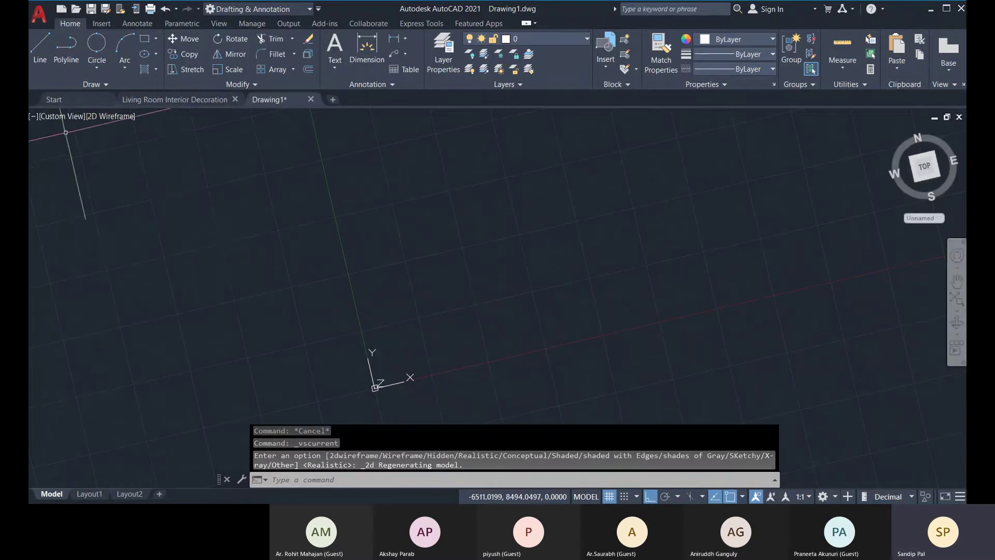
click(66, 117)
click(83, 142)
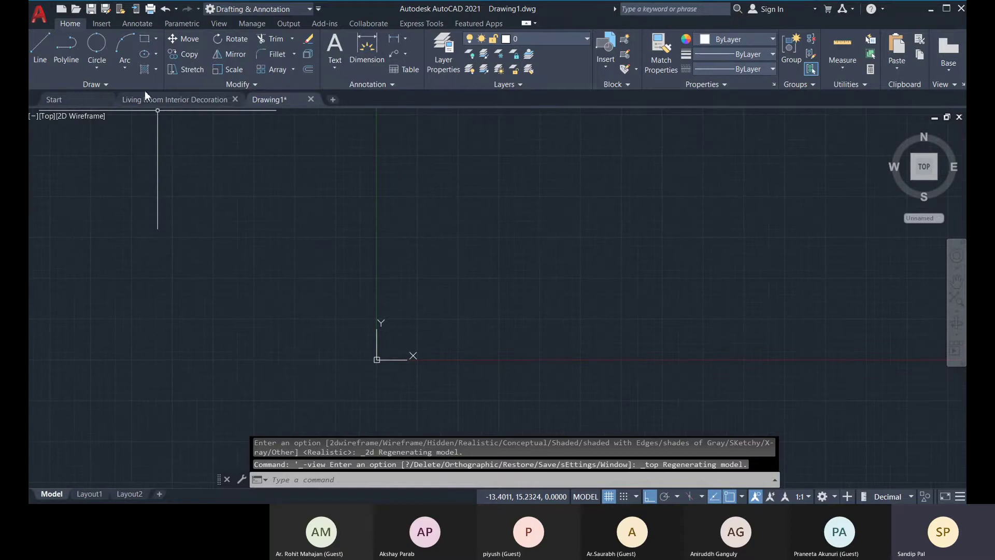
Step: Draw a three-point arc bulging upward above the X axis, turning Ortho off after placing its start point
click(124, 69)
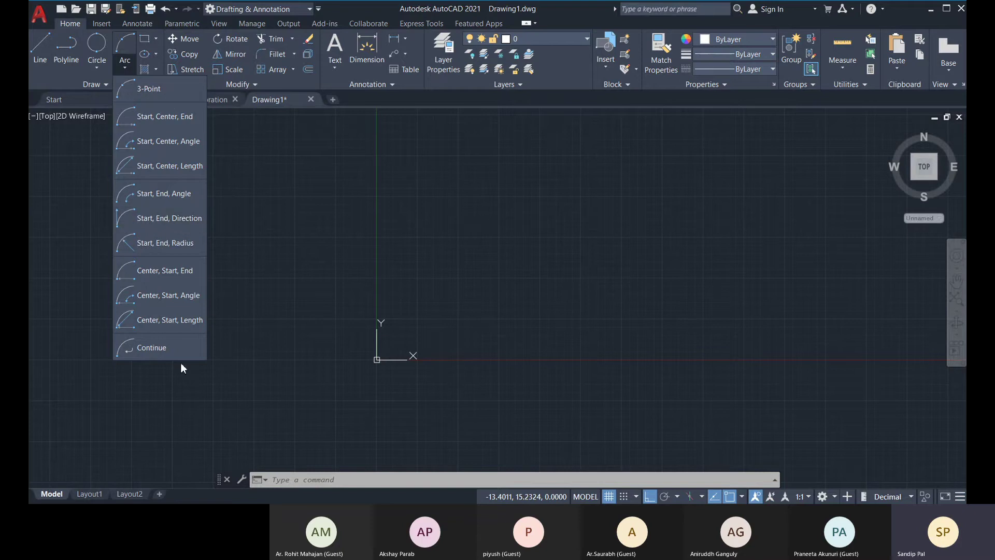
click(280, 262)
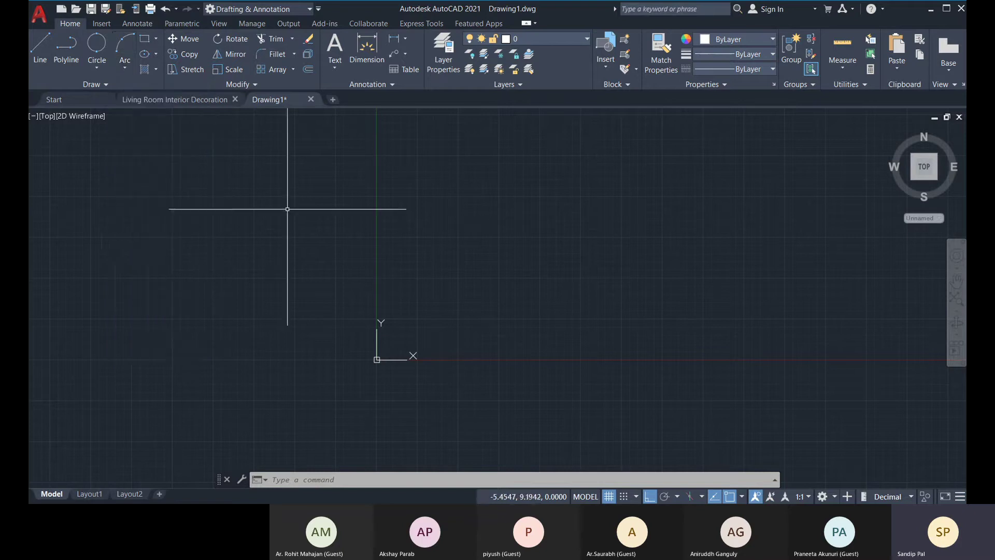
click(126, 70)
click(144, 96)
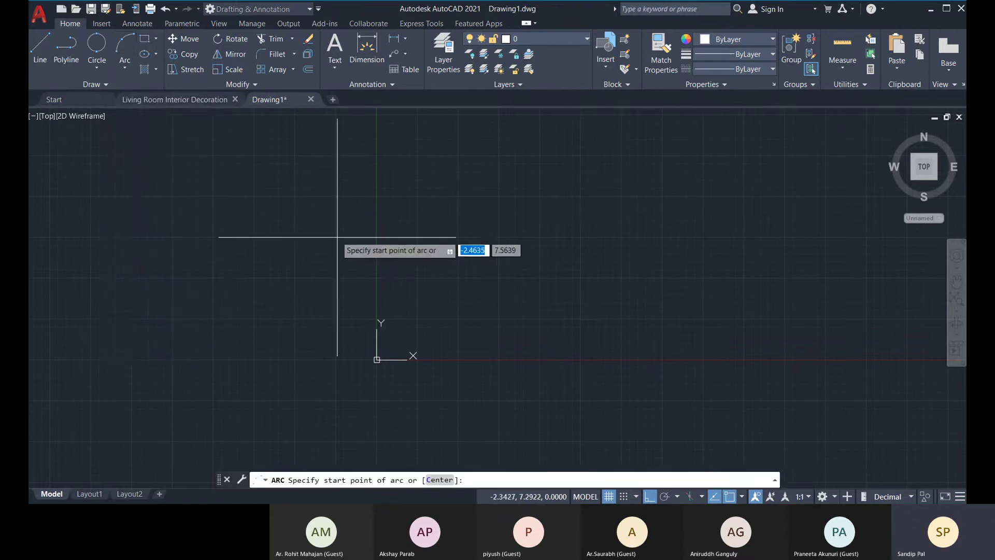
middle_drag(340, 233, 267, 271)
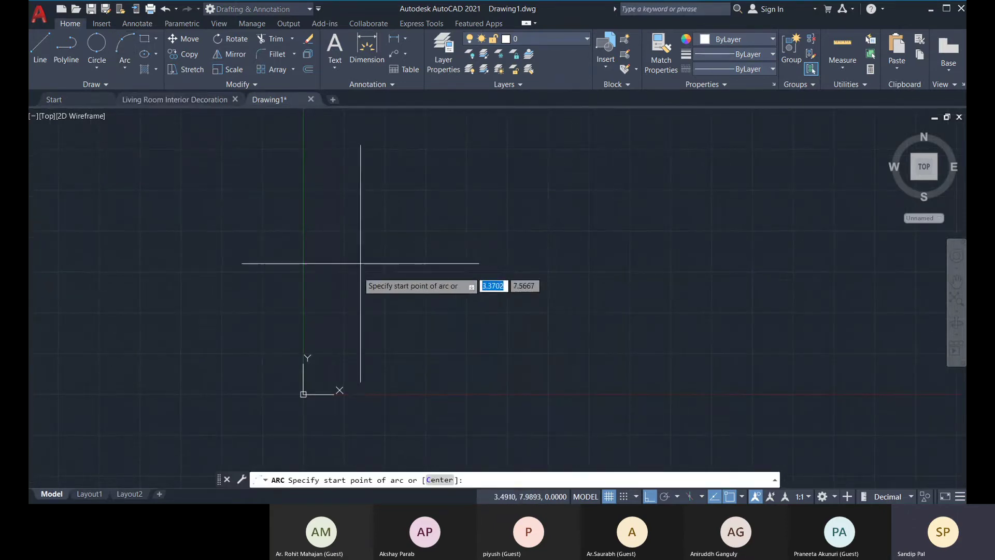
click(352, 290)
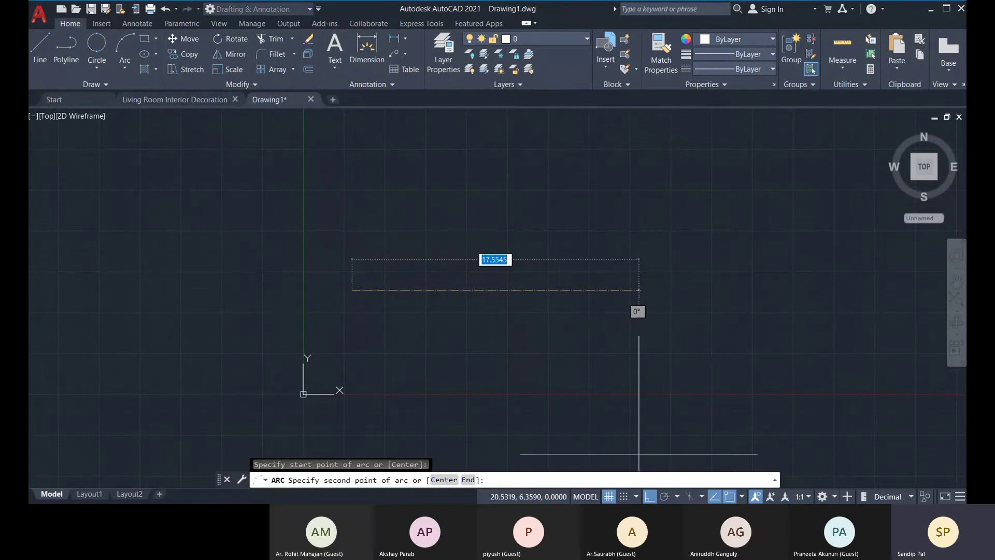
click(650, 496)
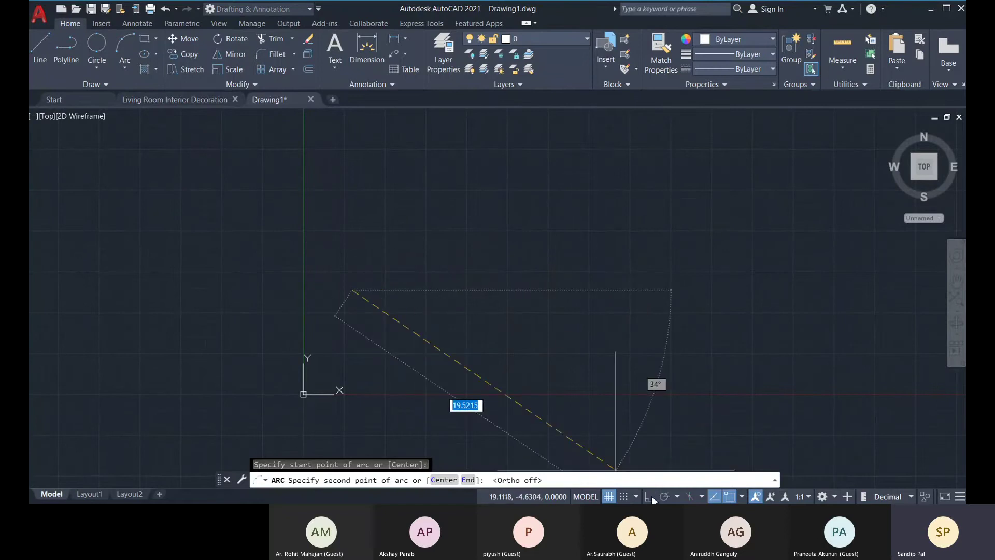
click(425, 185)
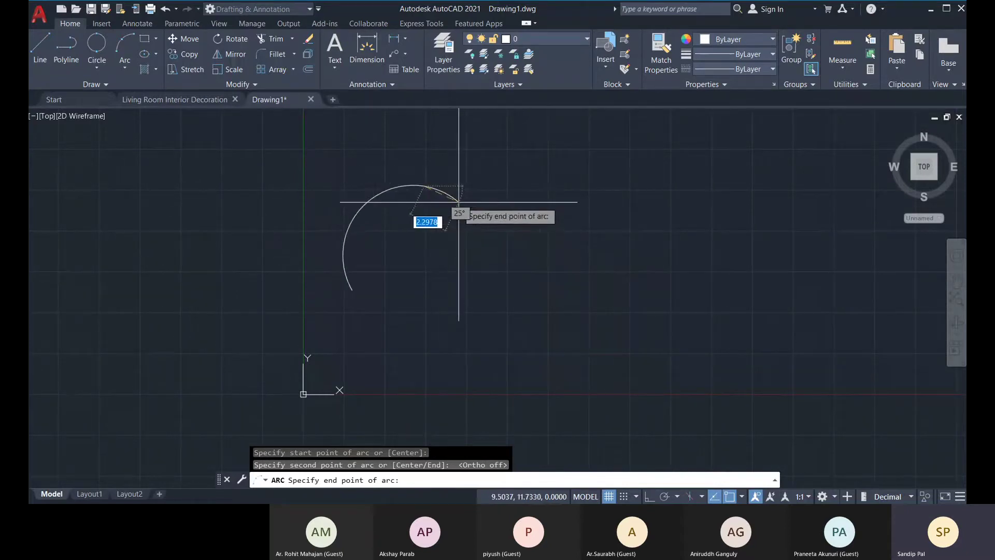
click(523, 259)
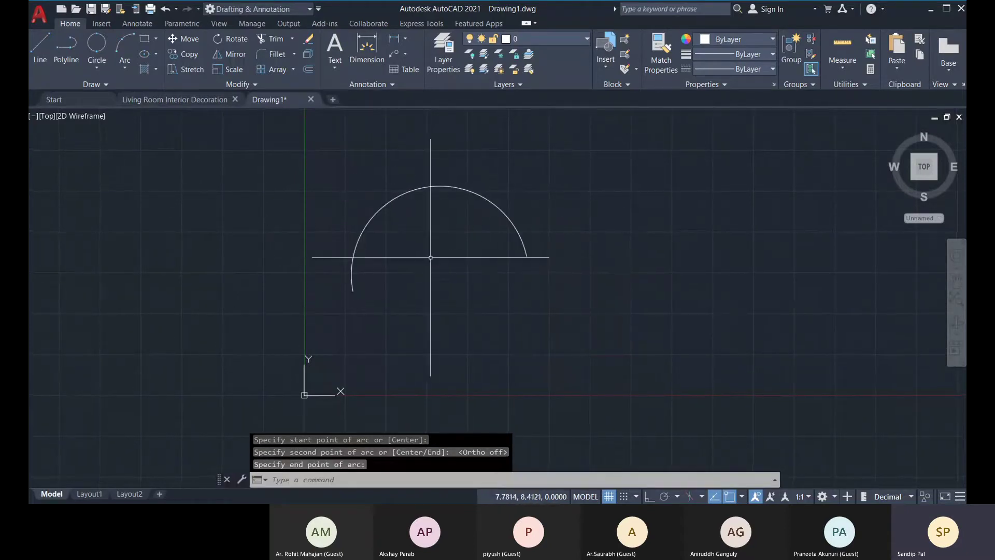
click(127, 69)
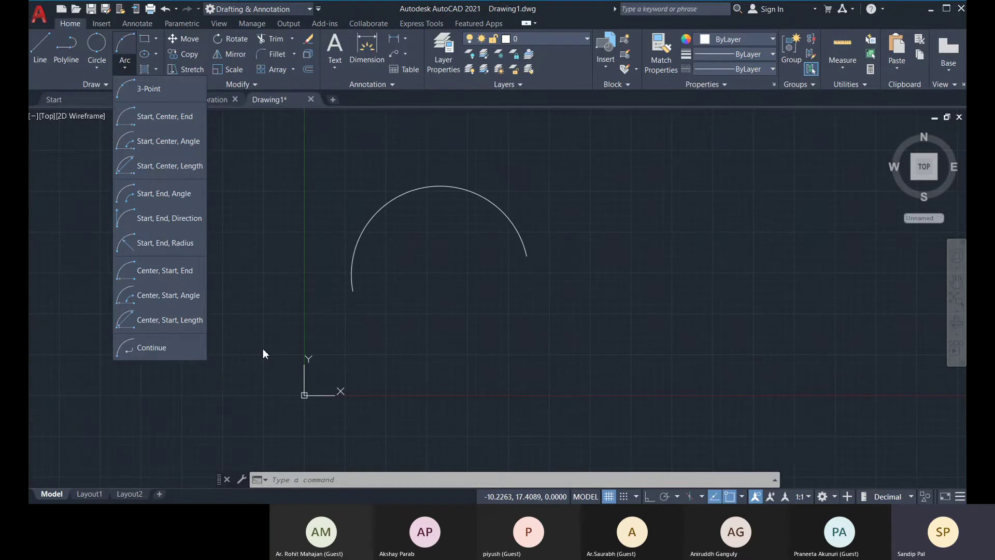
click(239, 72)
click(129, 65)
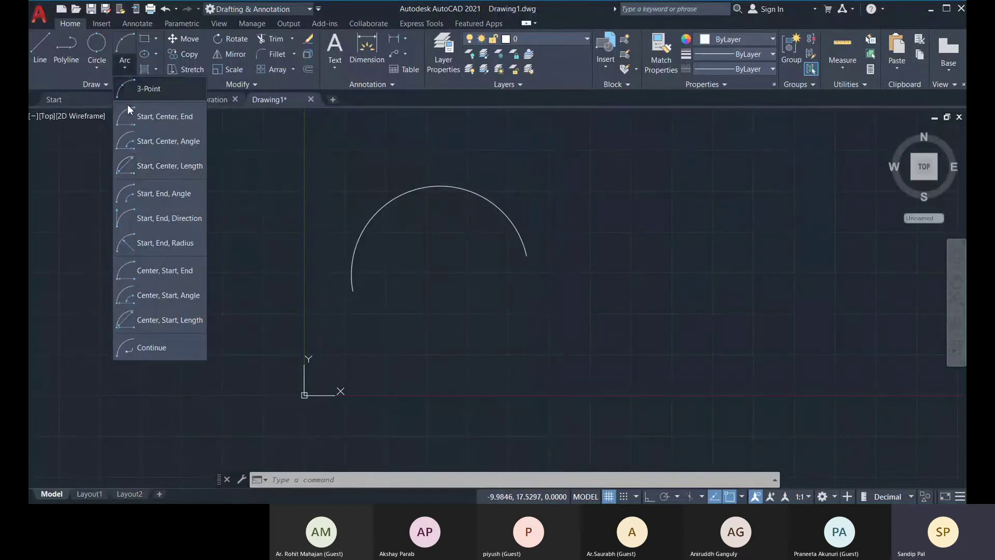
click(236, 258)
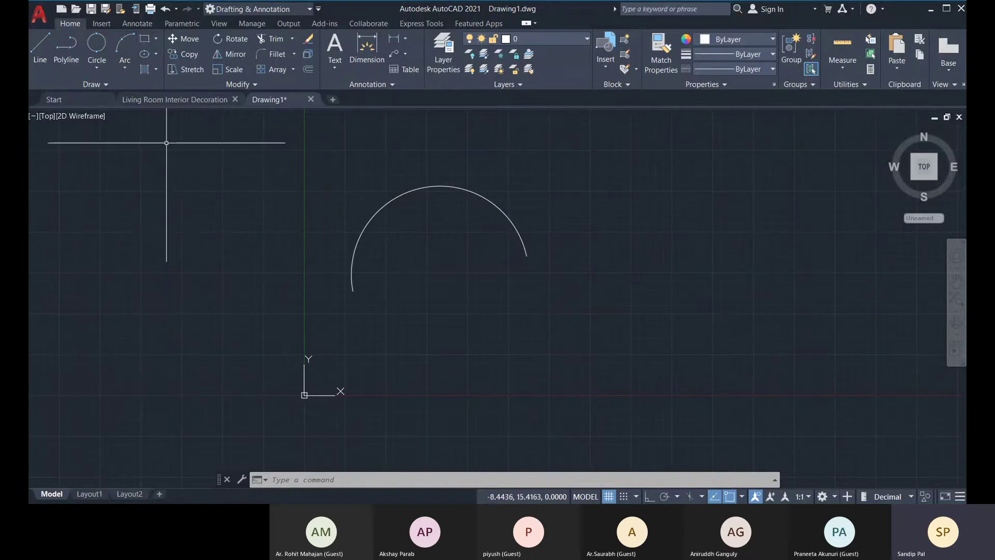
click(157, 53)
click(380, 246)
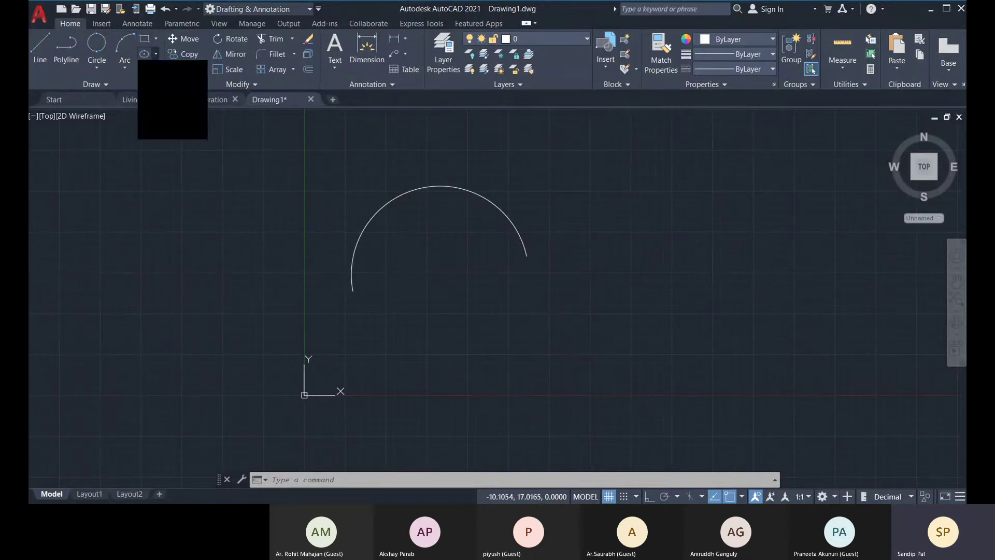
Step: Erase the three-point arc from the drawing
click(569, 299)
click(275, 166)
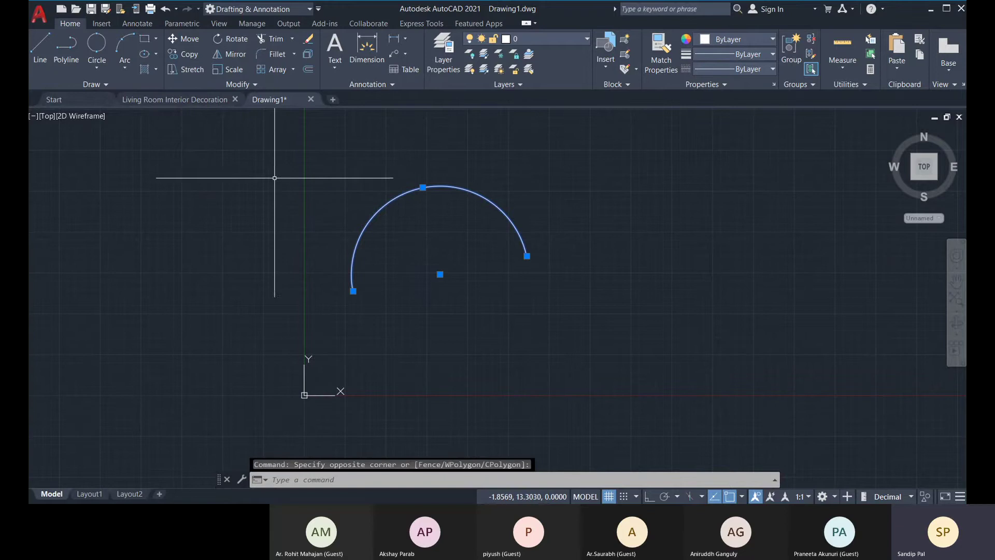
key(Delete)
Step: Draw a tall, narrow ellipse by its center, beside the Y axis, with a vertical half-axis of about 6 units
click(156, 54)
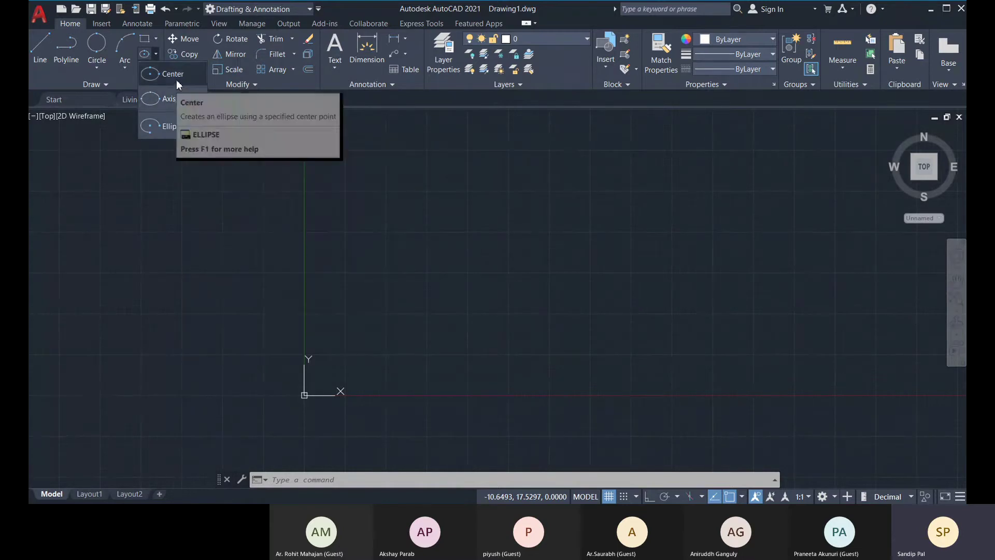
click(175, 75)
middle_drag(442, 288, 425, 296)
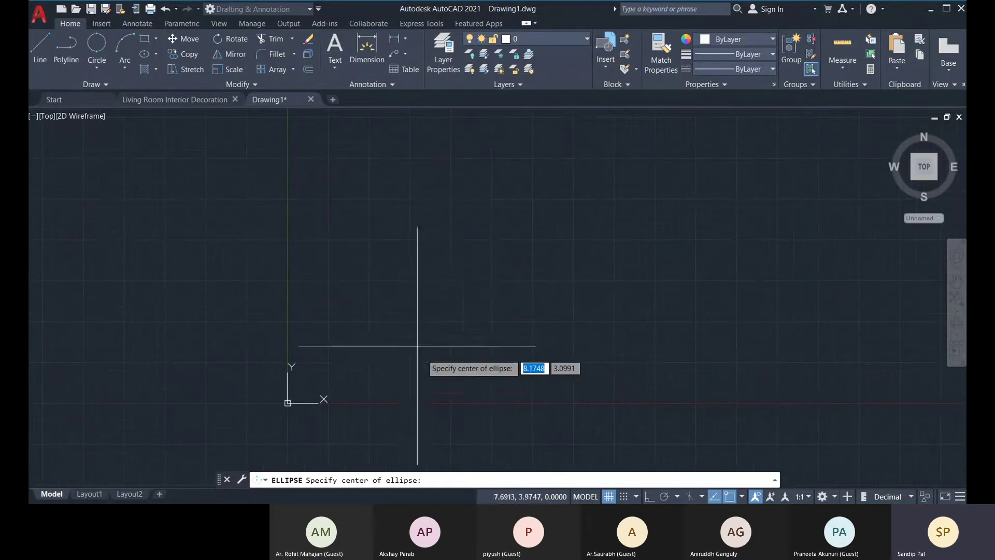
click(451, 328)
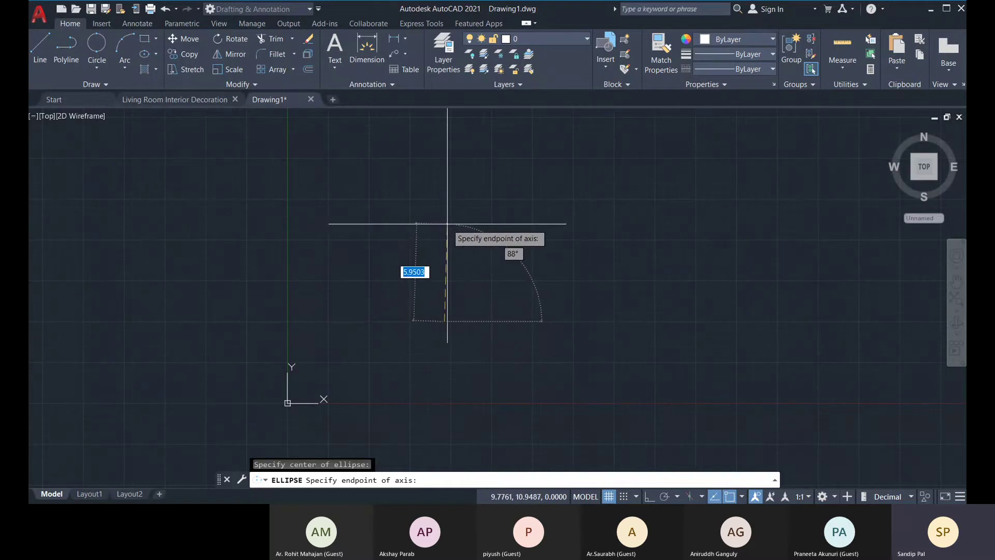
click(445, 225)
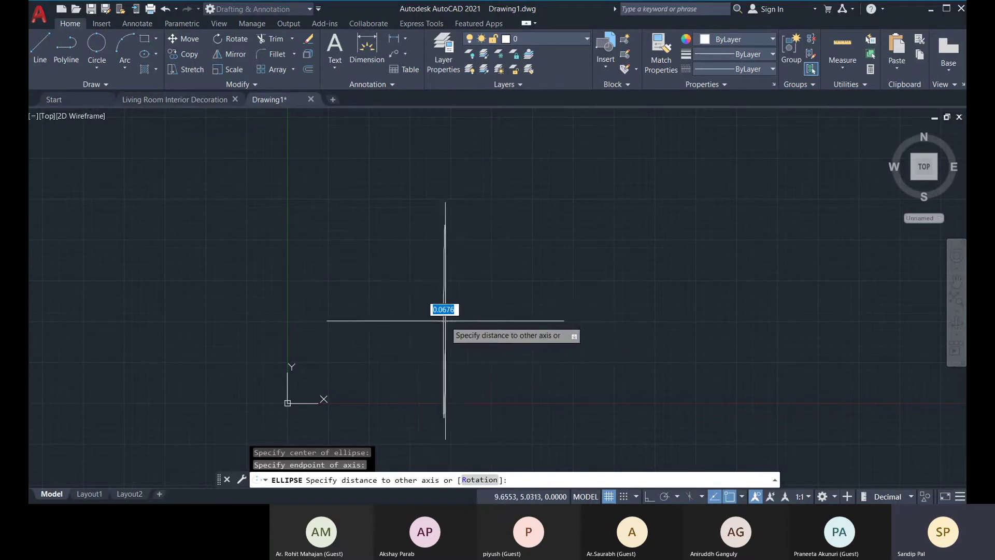
click(477, 321)
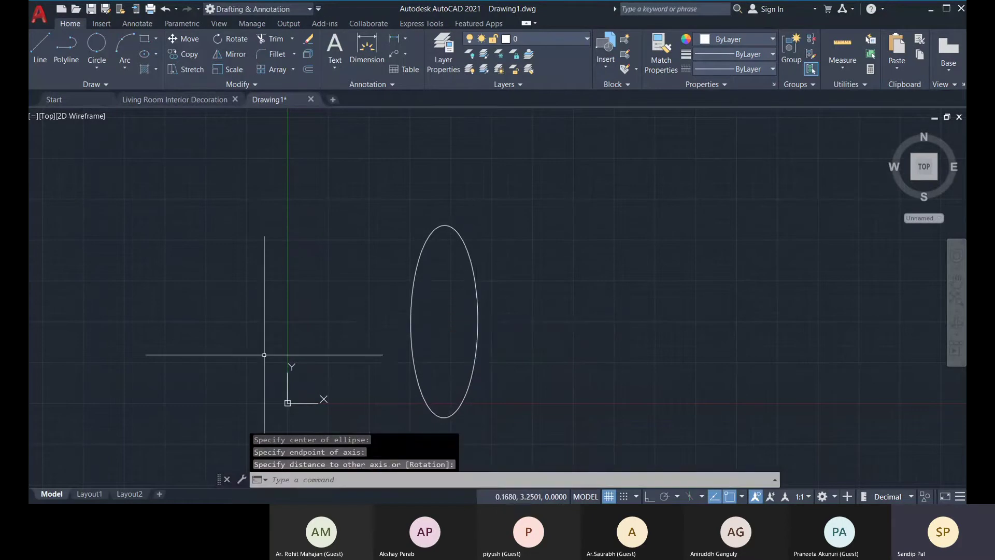
Step: Draw an ellipse centred at 0,0 with its axis endpoint at 0,55, entering 0 as the distance to the other axis
click(146, 54)
middle_drag(583, 309, 471, 298)
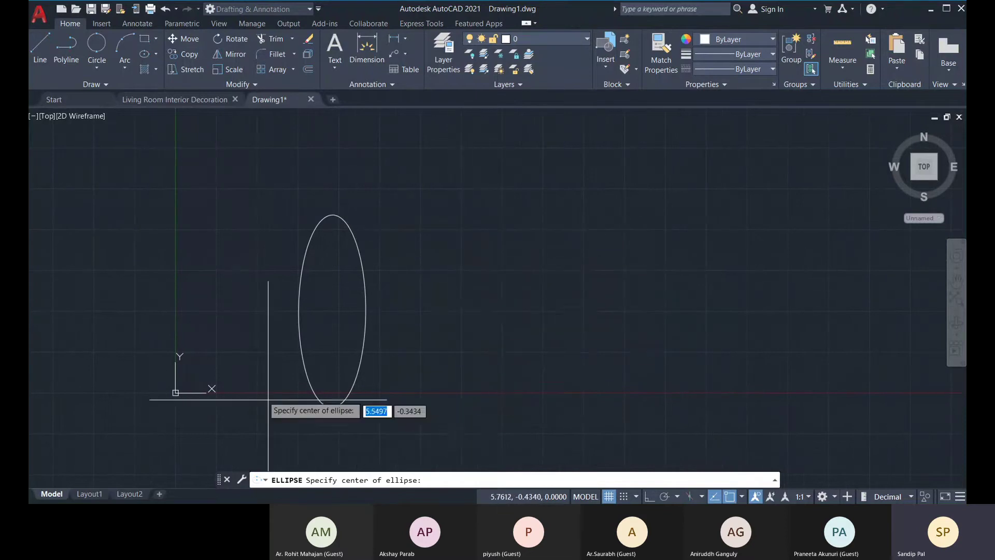
middle_drag(266, 399, 541, 383)
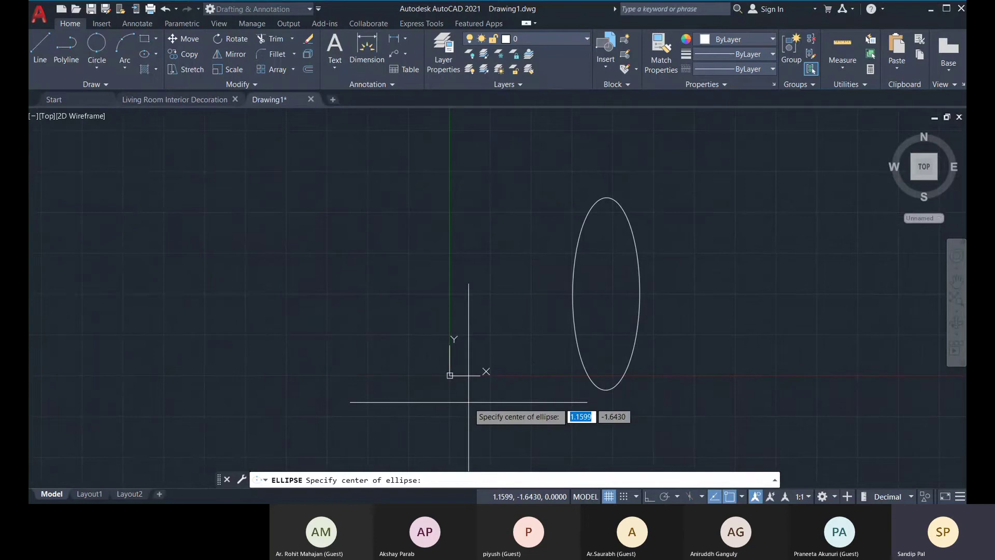
text(,0)
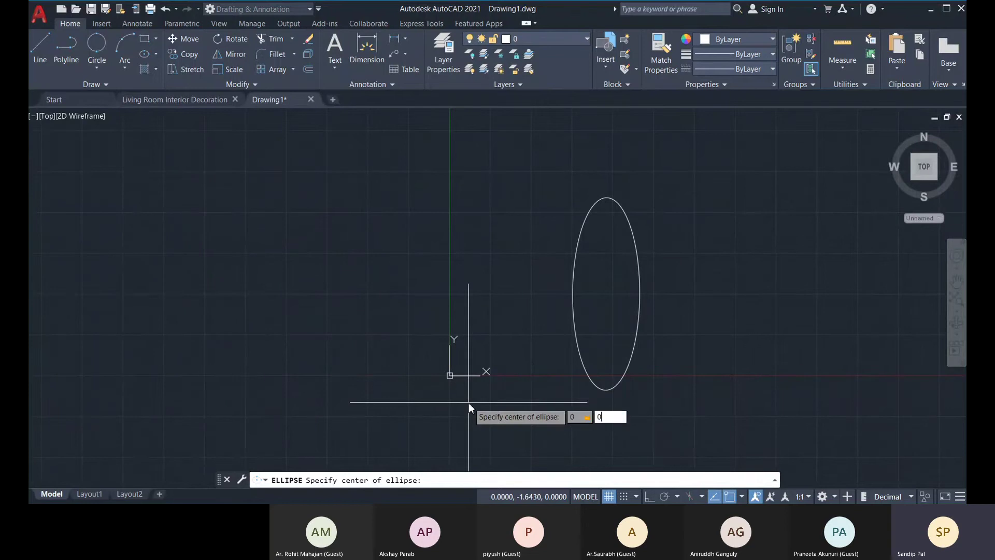
key(Return)
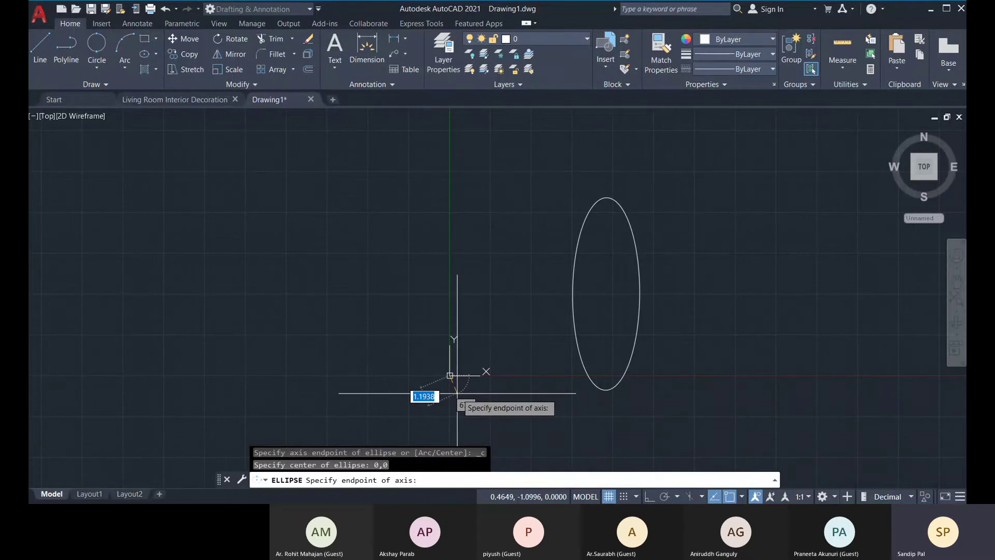
text(0,)
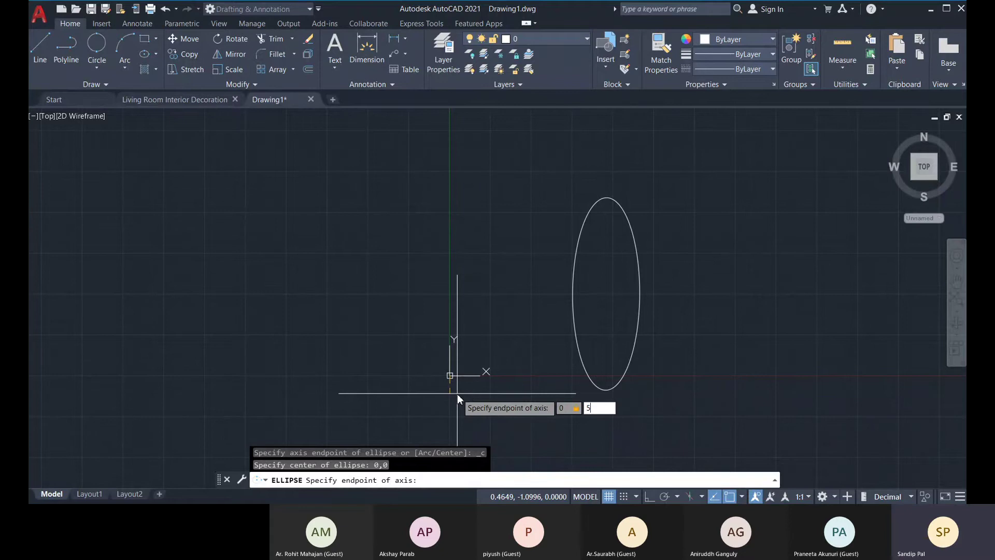
text(55)
key(Return)
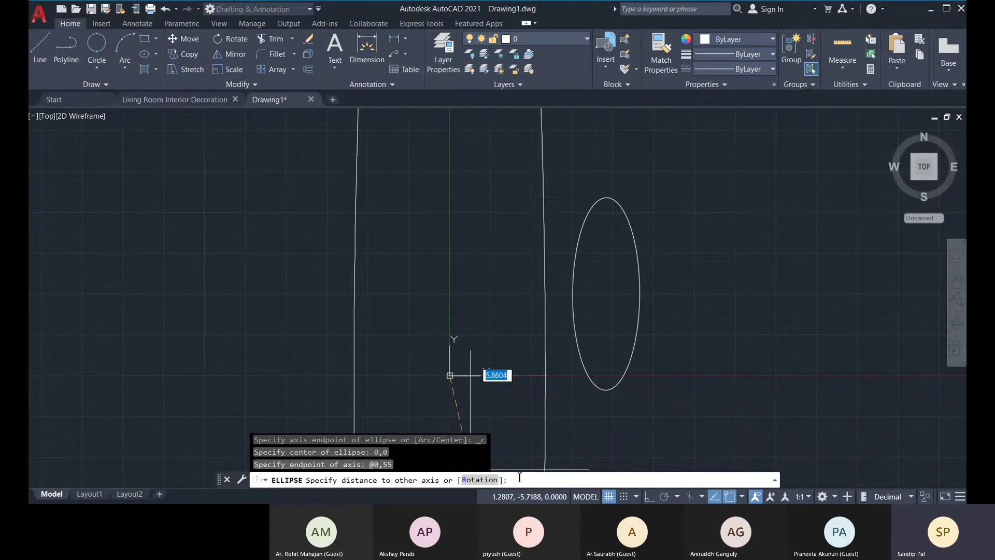
middle_drag(485, 371, 431, 318)
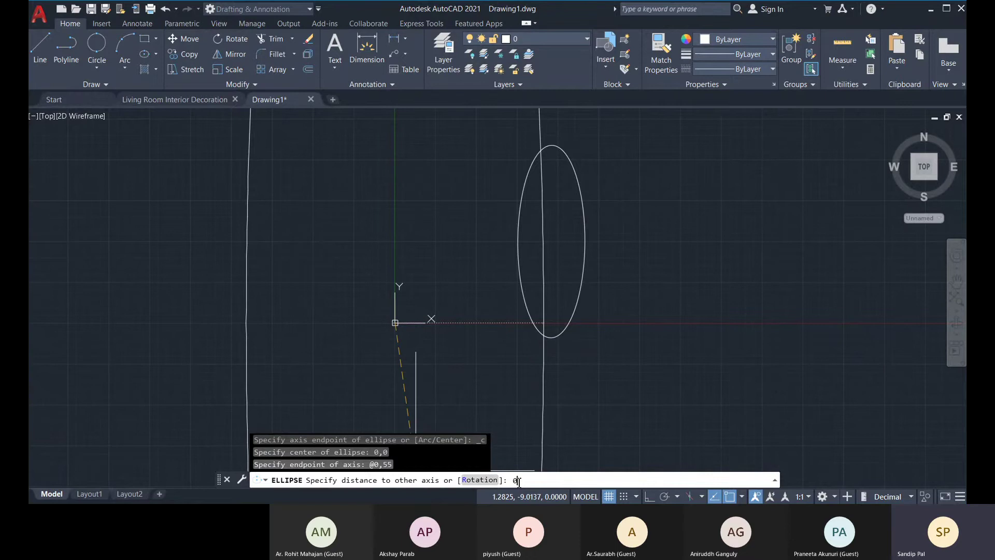
key(Return)
Step: Erase both ellipses from the drawing
scroll(475, 392, down, 4)
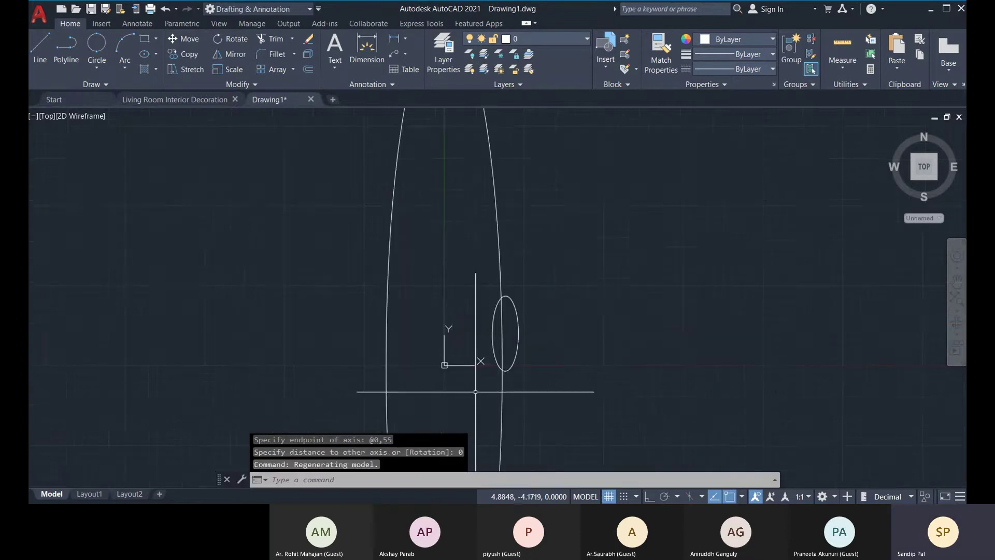
scroll(476, 392, down, 3)
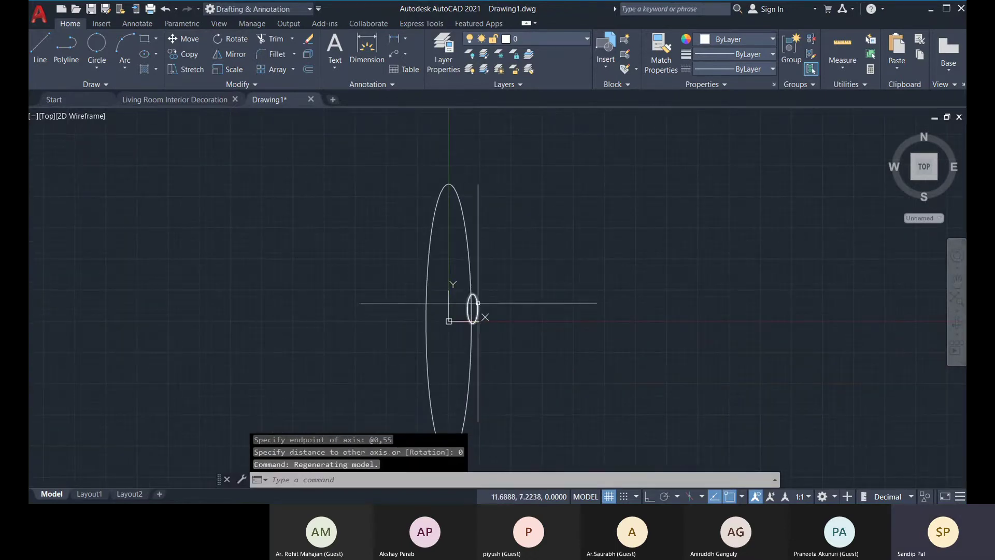
click(513, 309)
click(309, 244)
key(Delete)
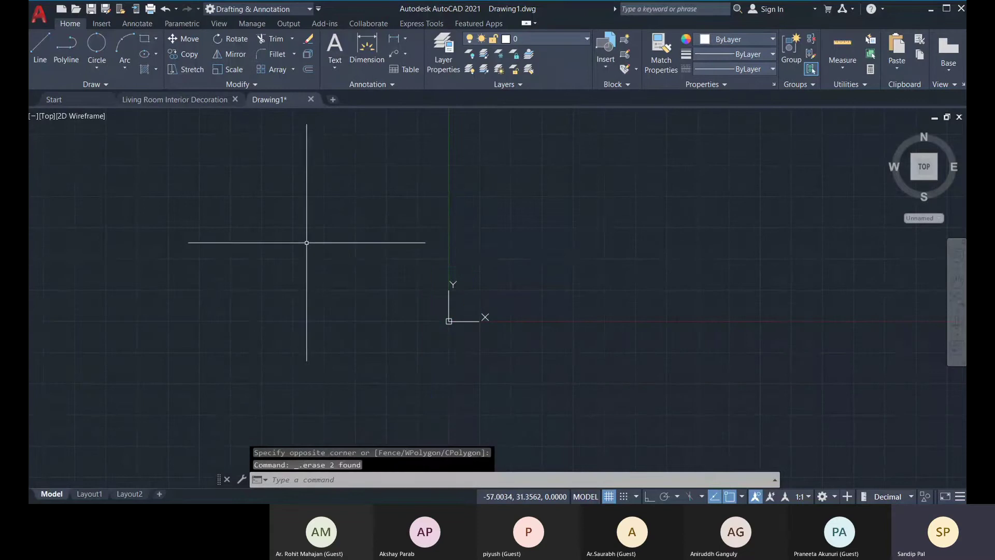
Step: Draw an ellipse centred at 0,0 with its axis endpoint at 0,50 and the distance to the other axis given as 30,0
scroll(339, 147, down, 1)
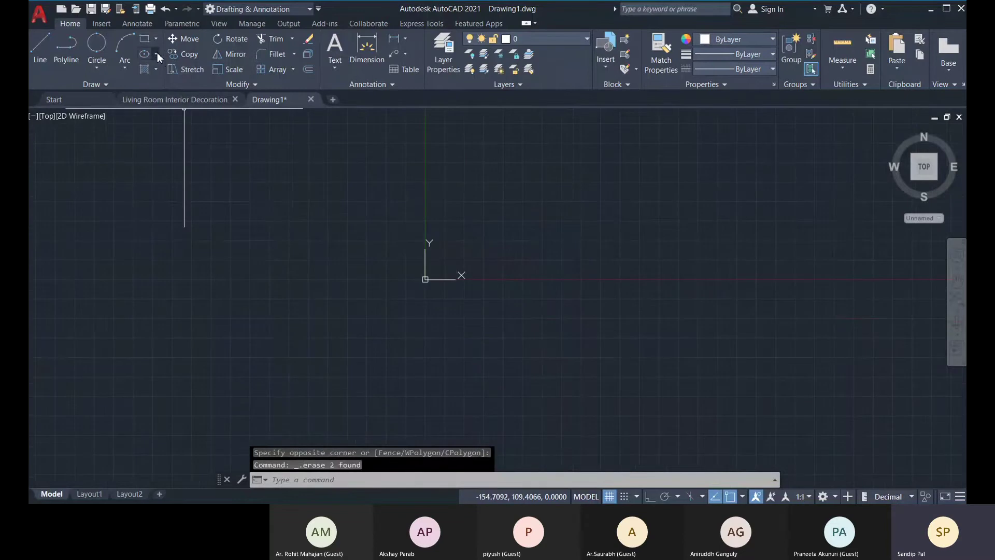
click(158, 52)
click(162, 73)
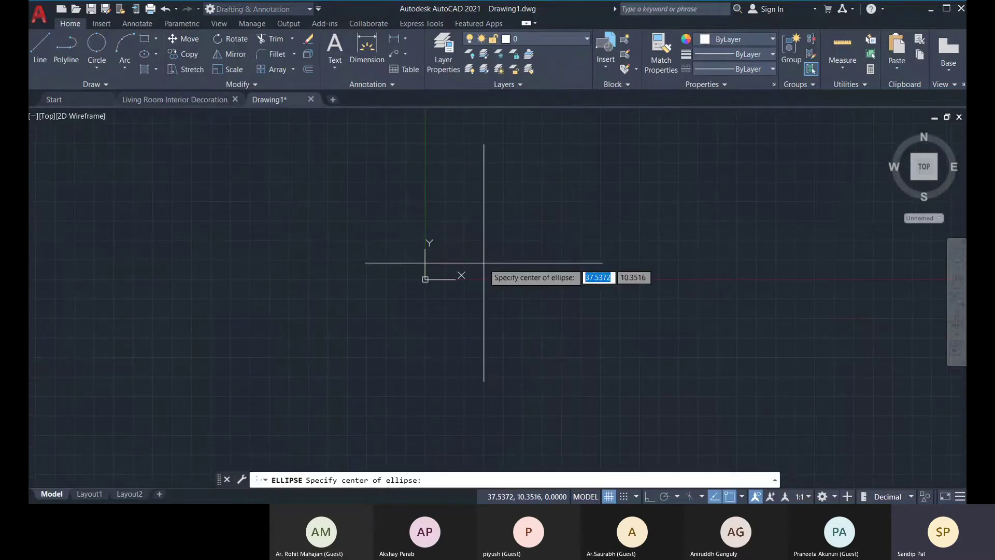
text(0,0)
key(Return)
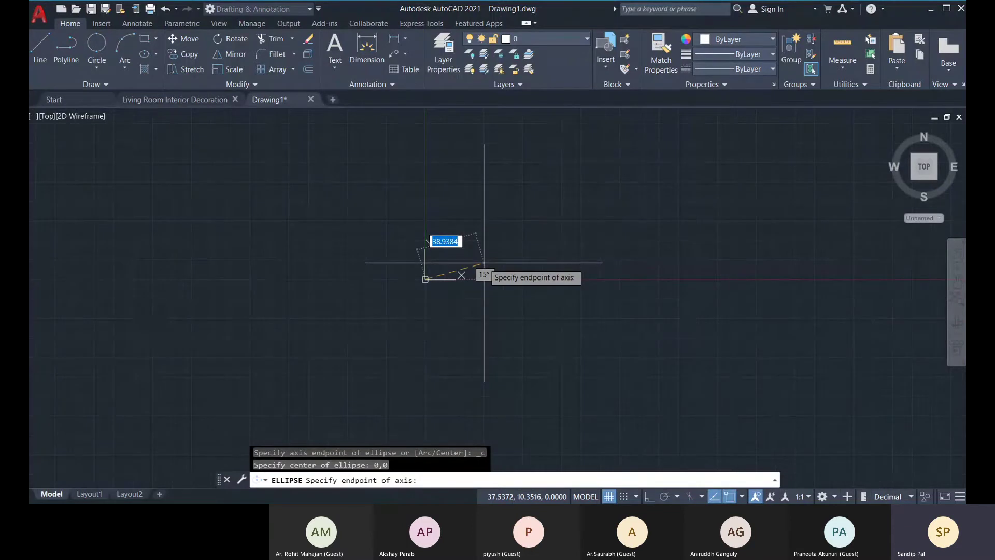
text(0,)
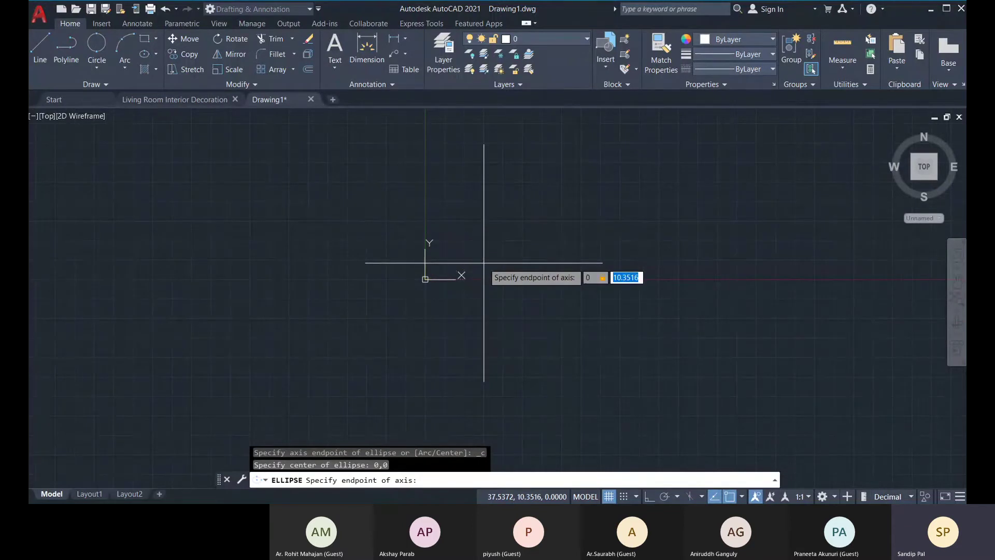
key(Return)
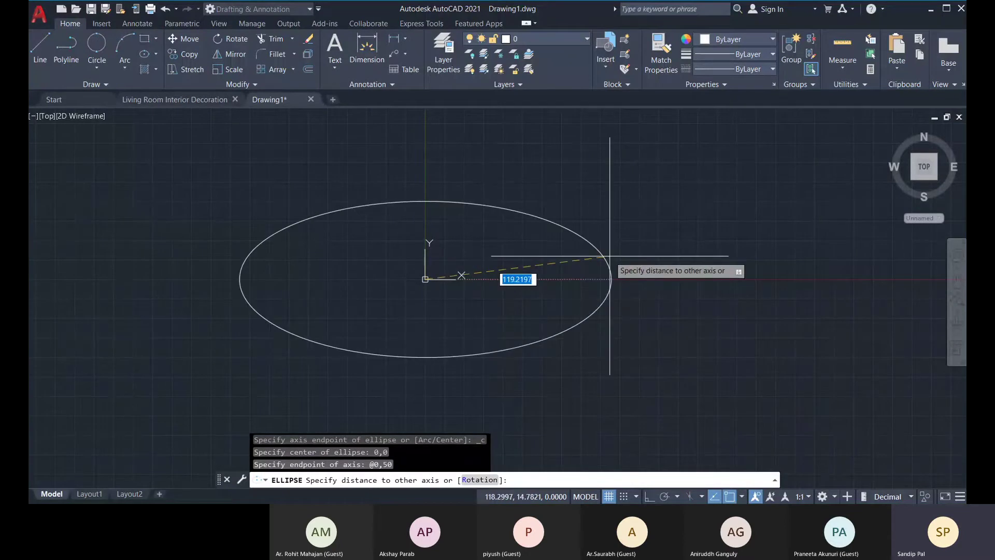
text(30)
key(Tab)
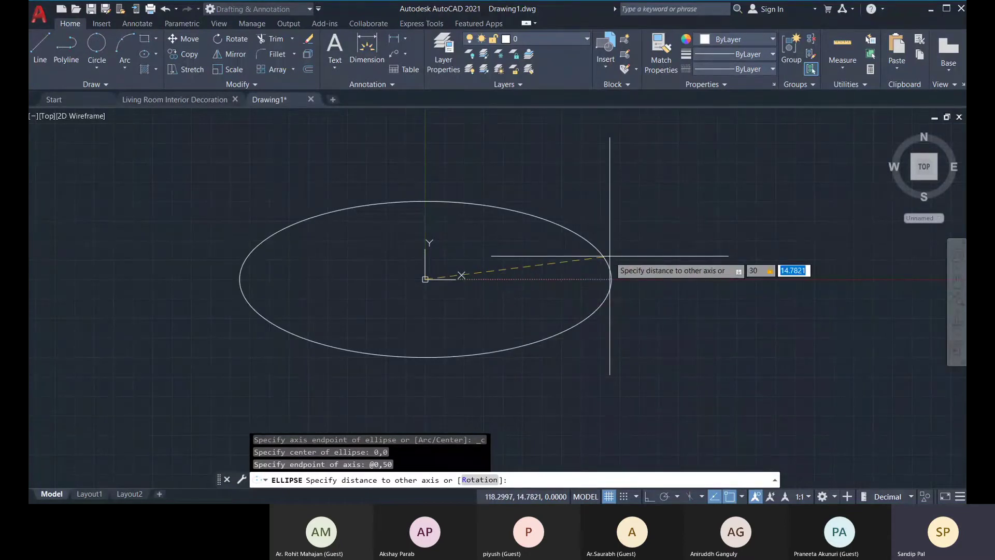
key(Return)
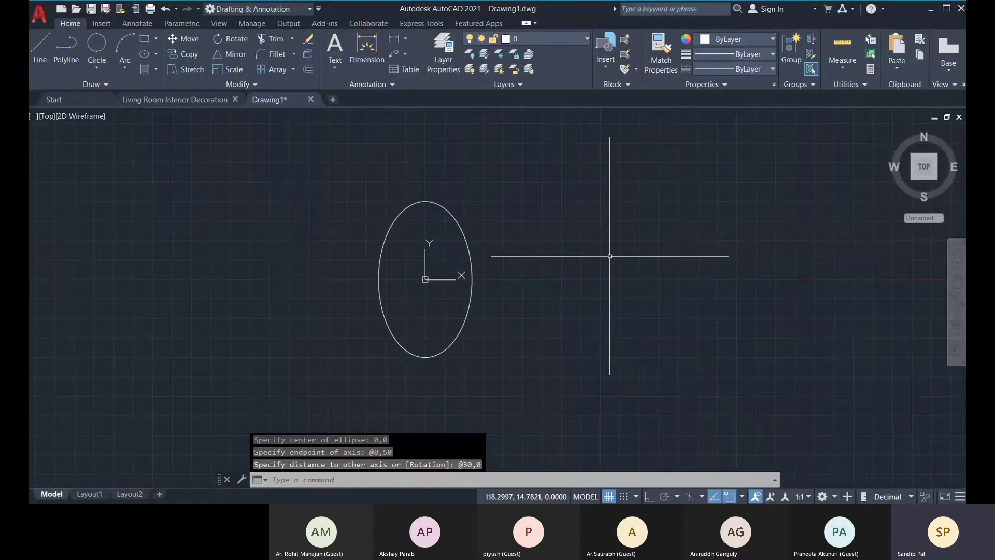
scroll(414, 220, up, 2)
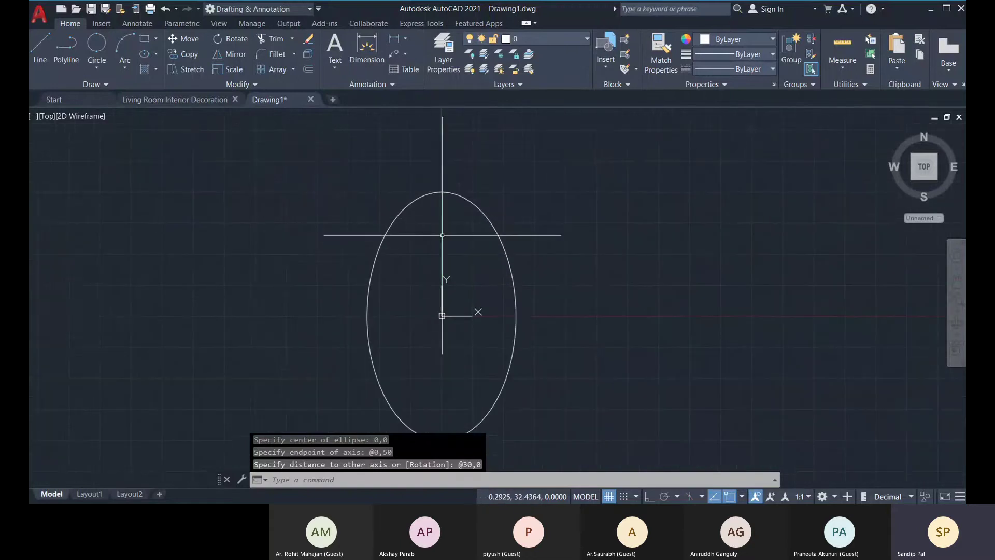
click(156, 54)
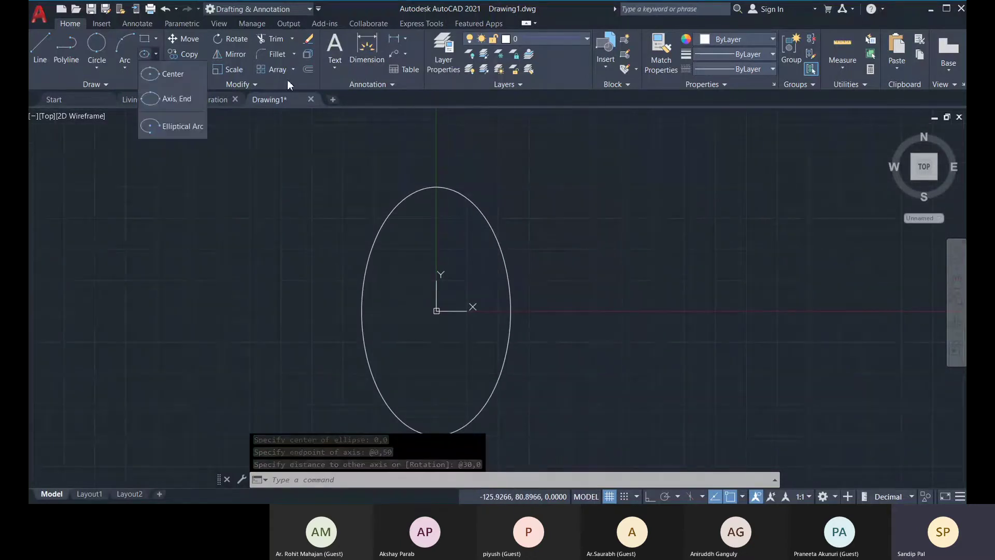
click(178, 98)
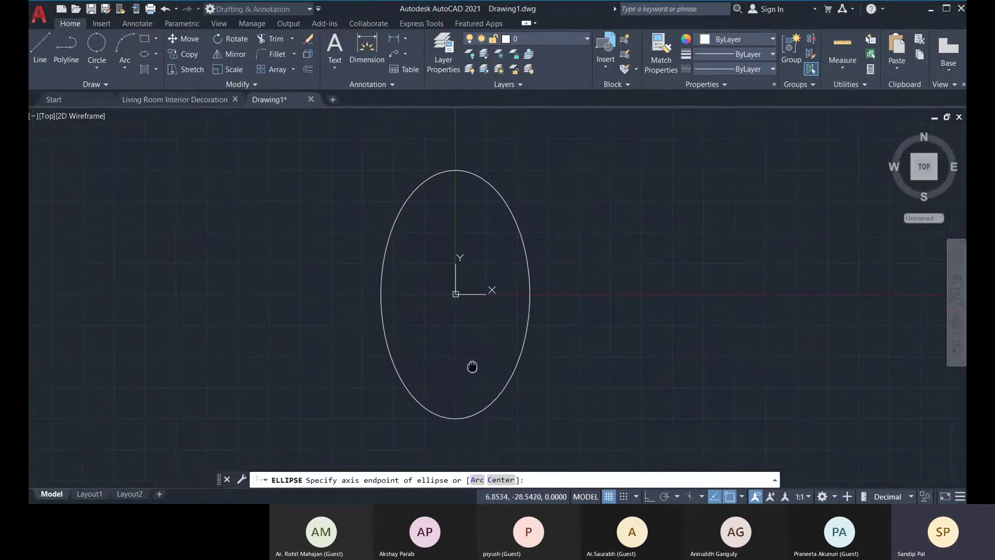
middle_drag(451, 382, 471, 367)
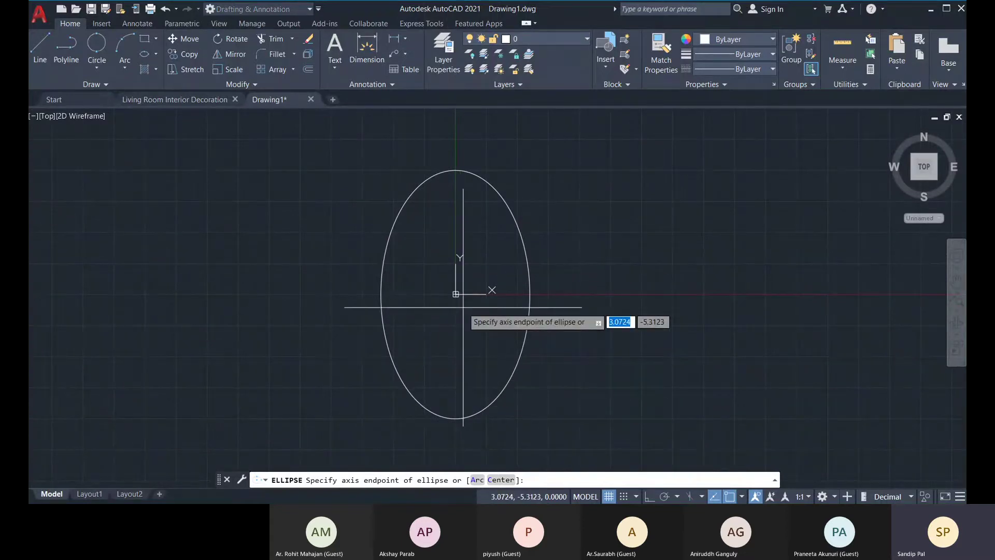
middle_drag(458, 269, 462, 263)
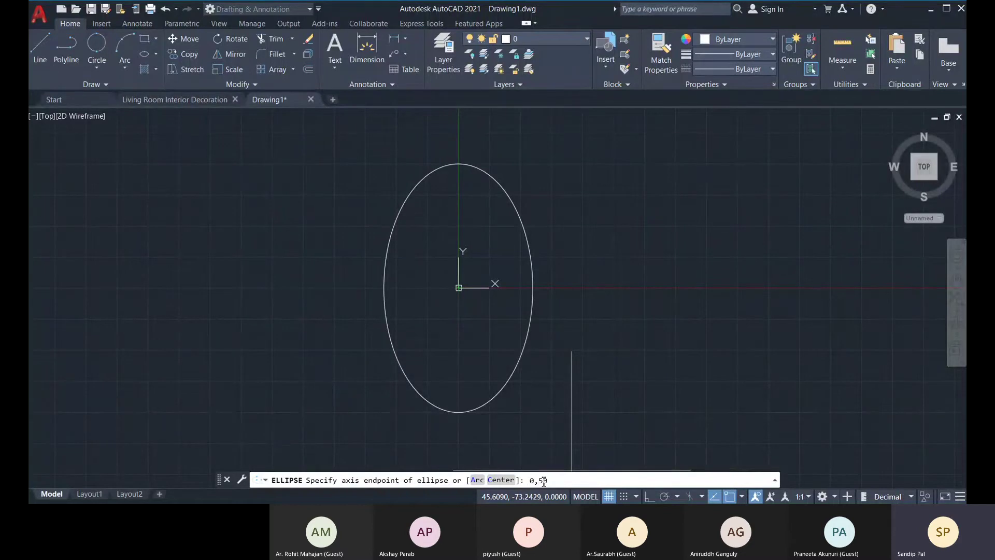
key(Return)
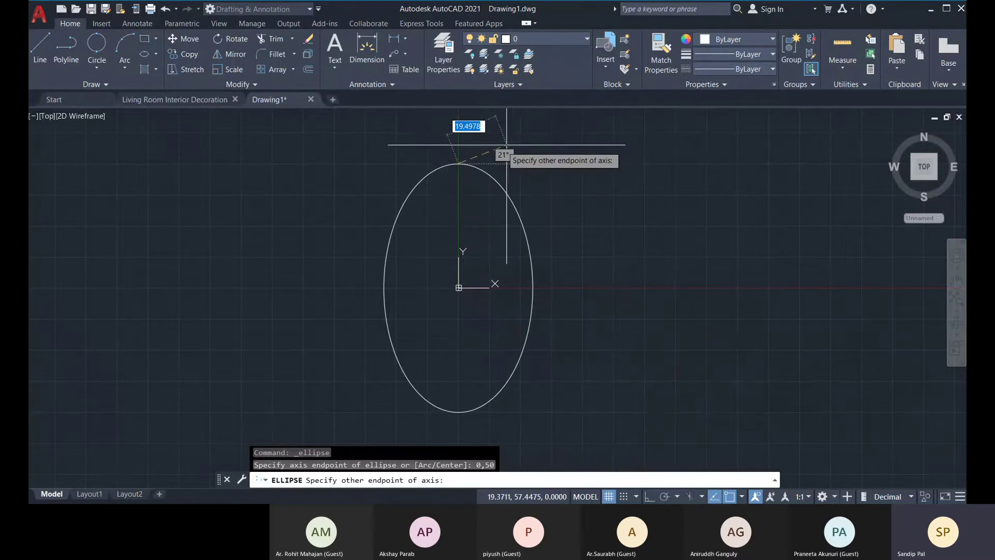
scroll(495, 150, up, 5)
scroll(311, 228, up, 3)
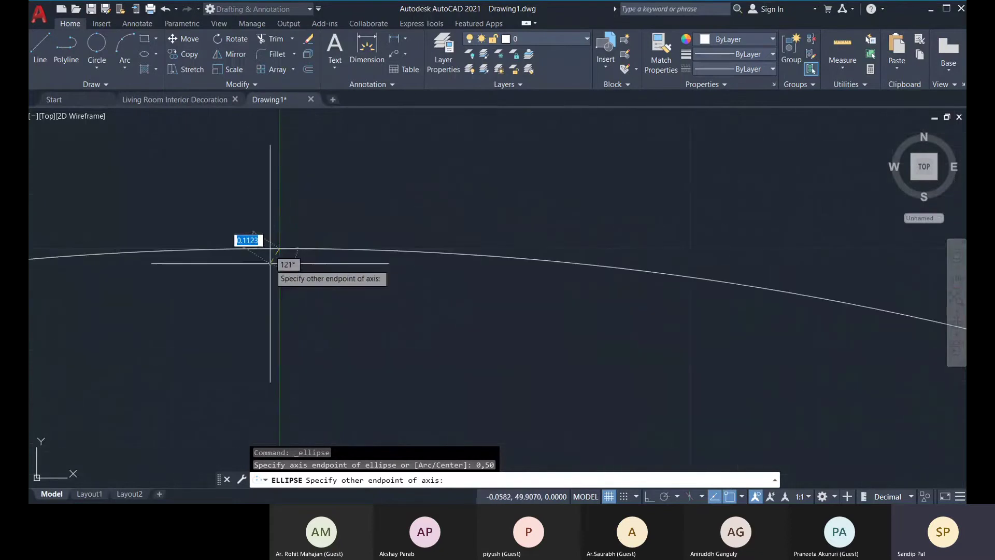
scroll(280, 269, down, 6)
middle_drag(337, 308, 356, 224)
key(Escape)
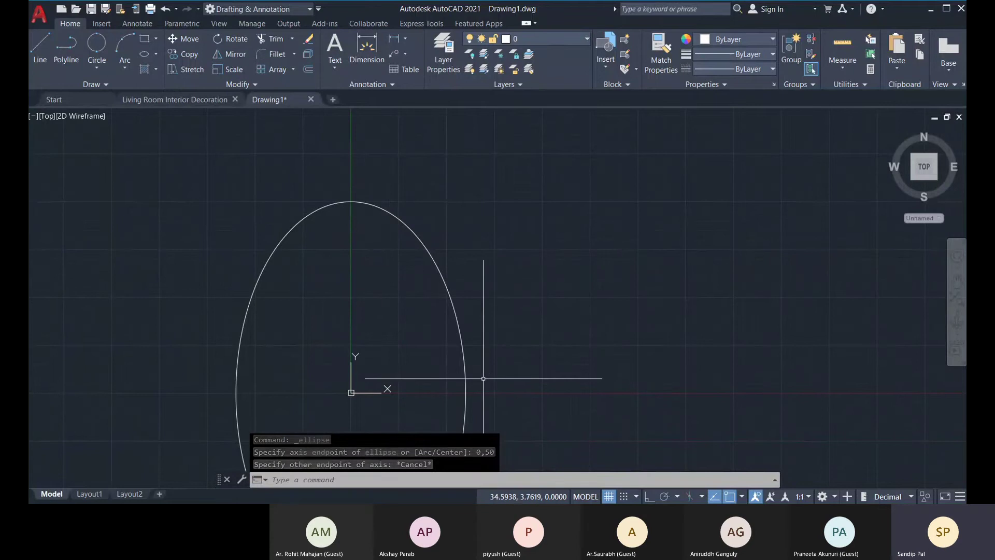
key(F2)
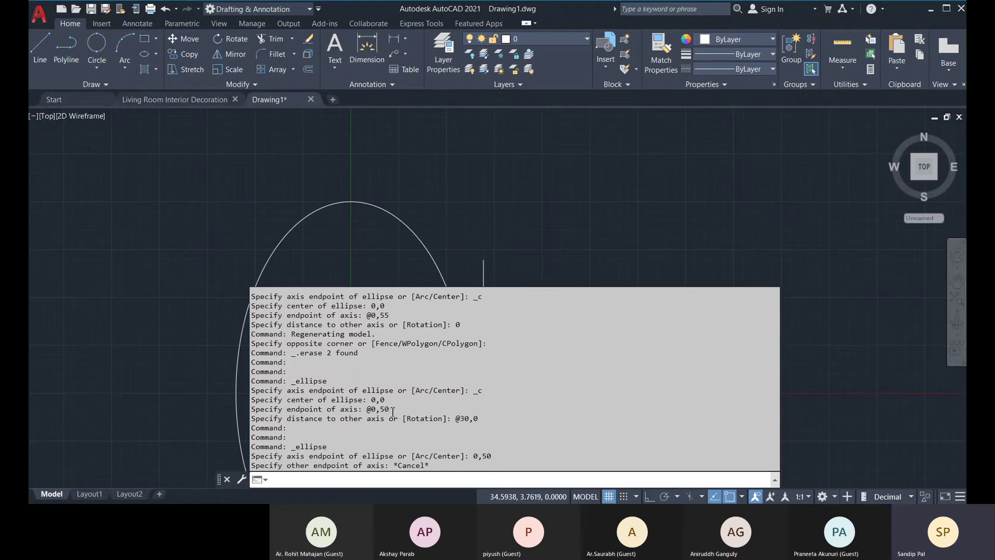
key(F2)
Step: Set the ellipse's major radius to 55 in its properties
click(405, 221)
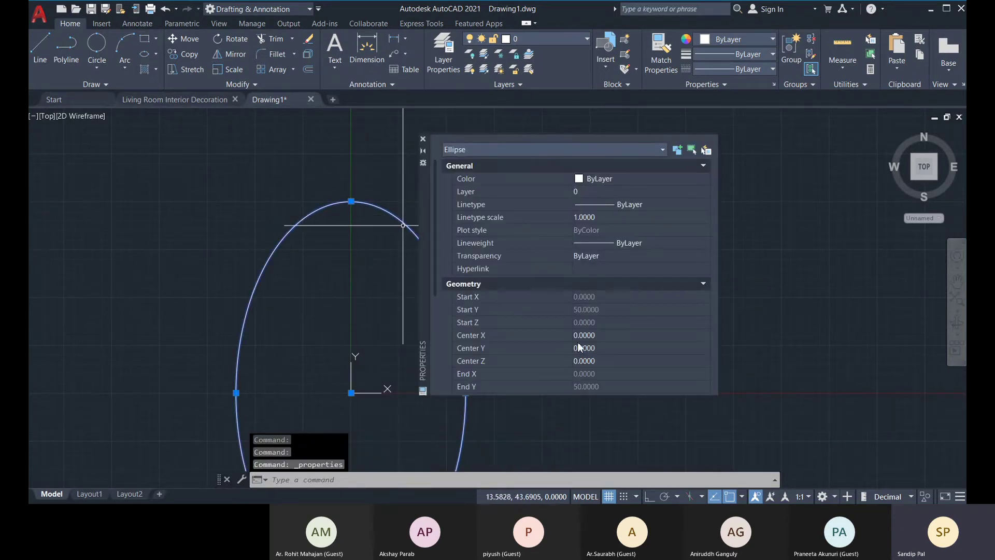
scroll(551, 299, down, 3)
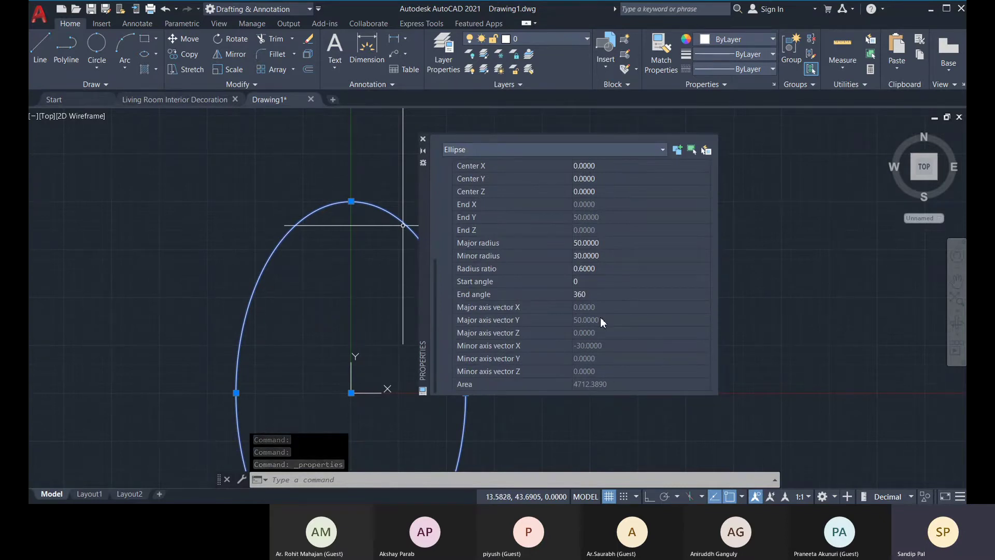
click(581, 243)
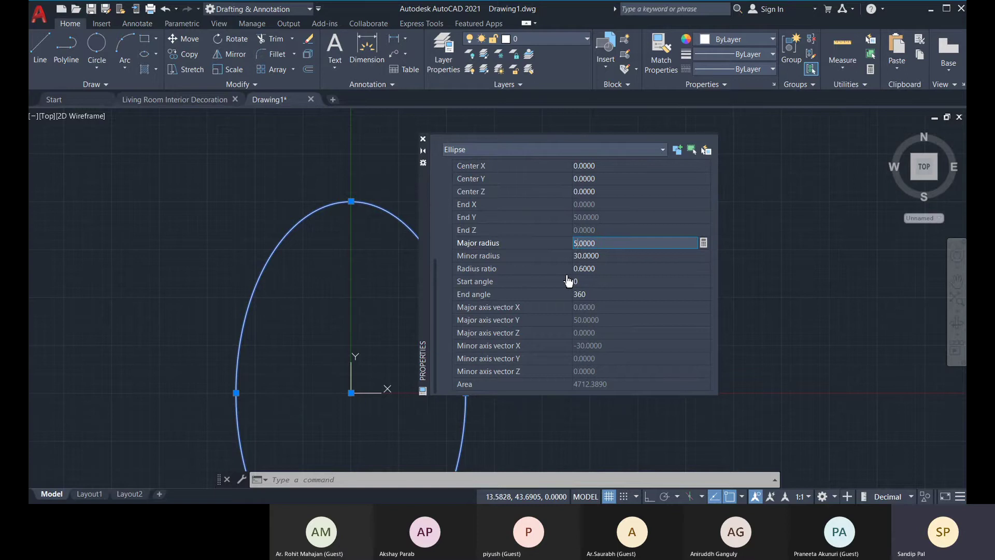
click(695, 285)
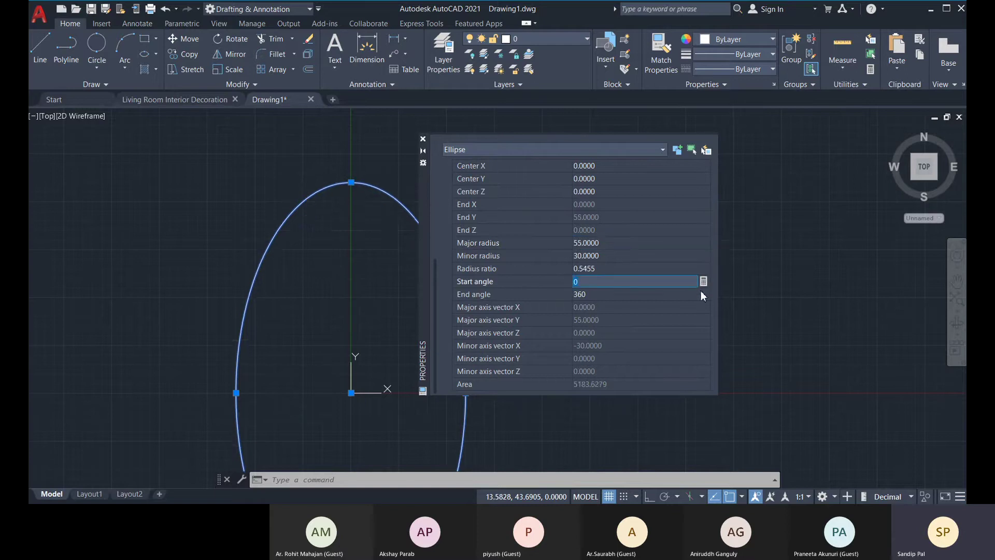
click(423, 140)
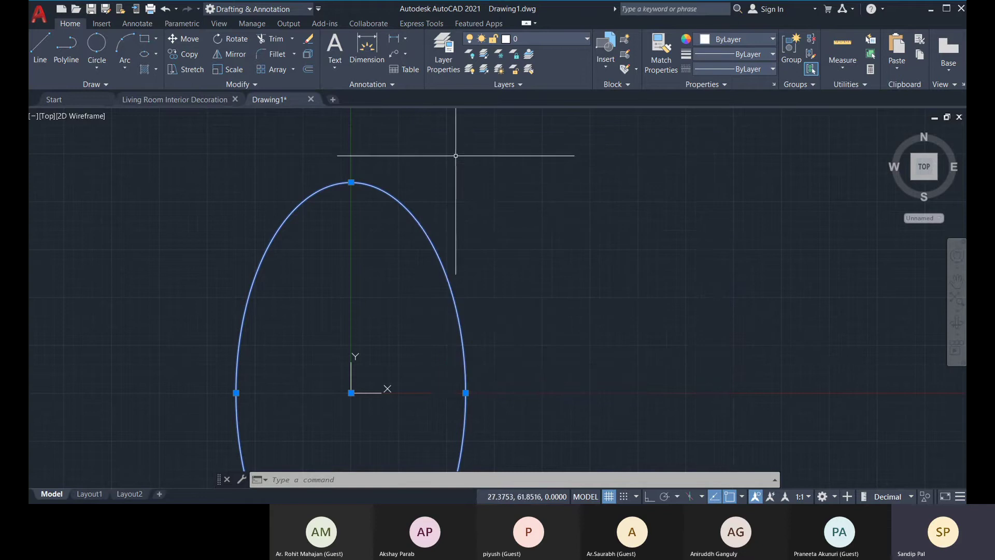
Step: Try to draw an Axis, End ellipse with its first axis endpoint at 0,50 and the other endpoint entered as 0,-50
scroll(497, 270, down, 4)
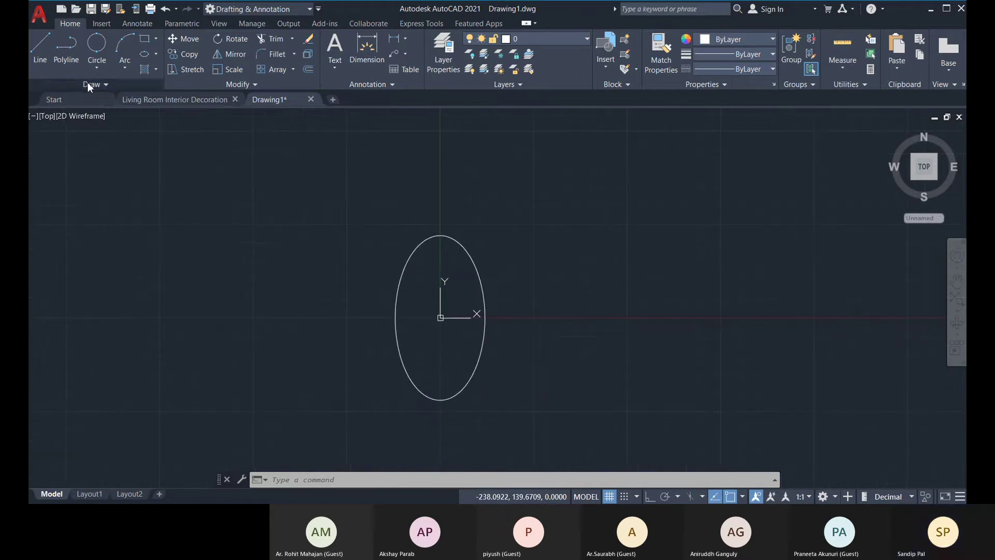
click(155, 55)
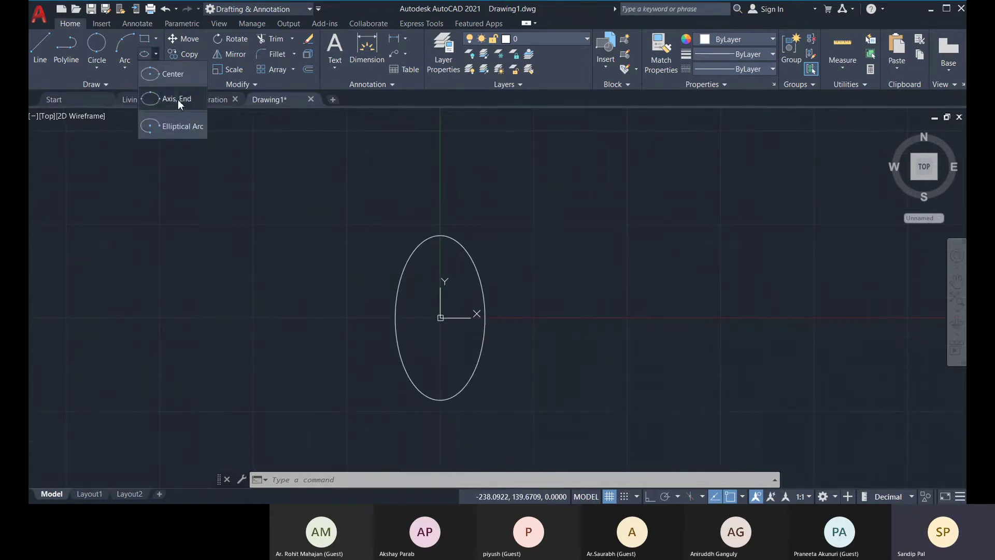
click(178, 98)
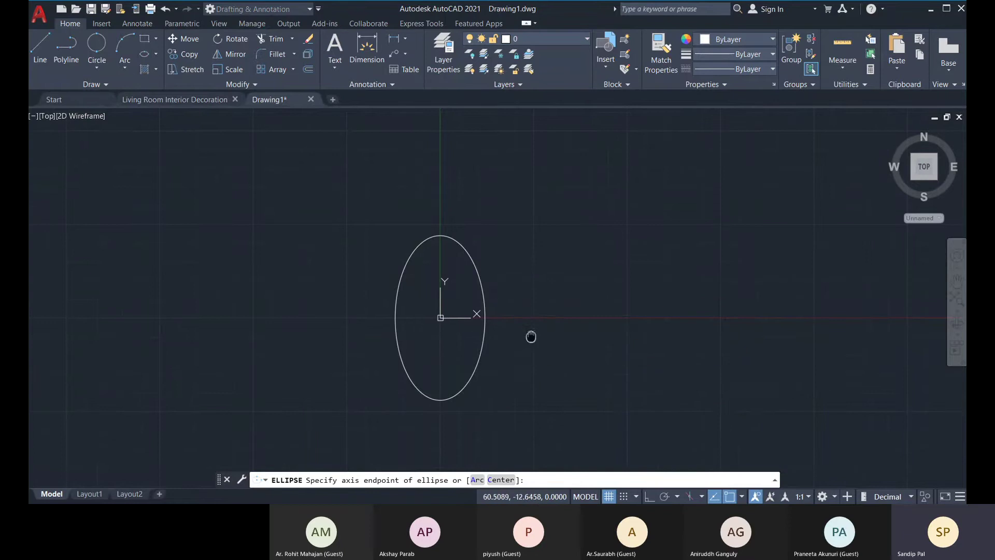
scroll(564, 311, up, 4)
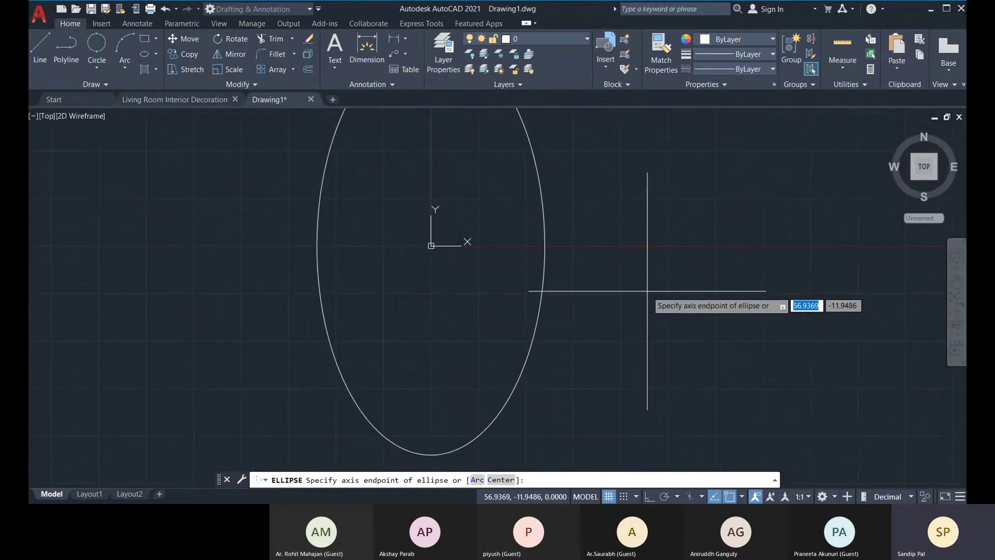
text(0)
key(Tab)
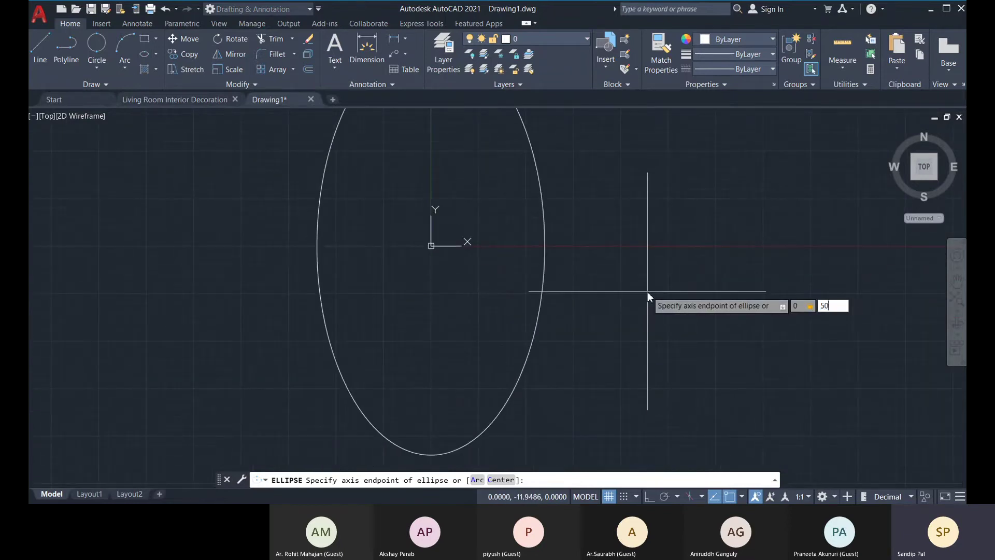
text(50)
key(Return)
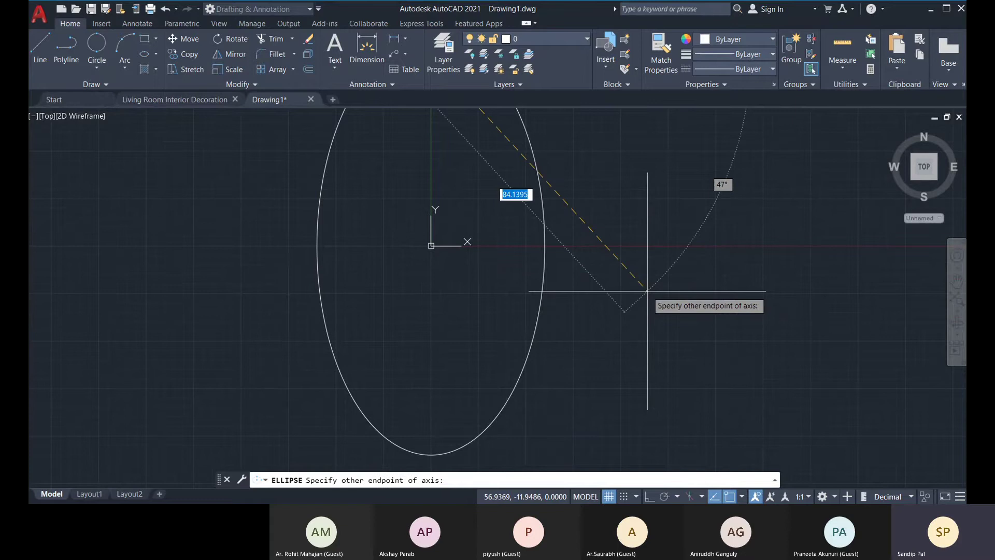
text(0,)
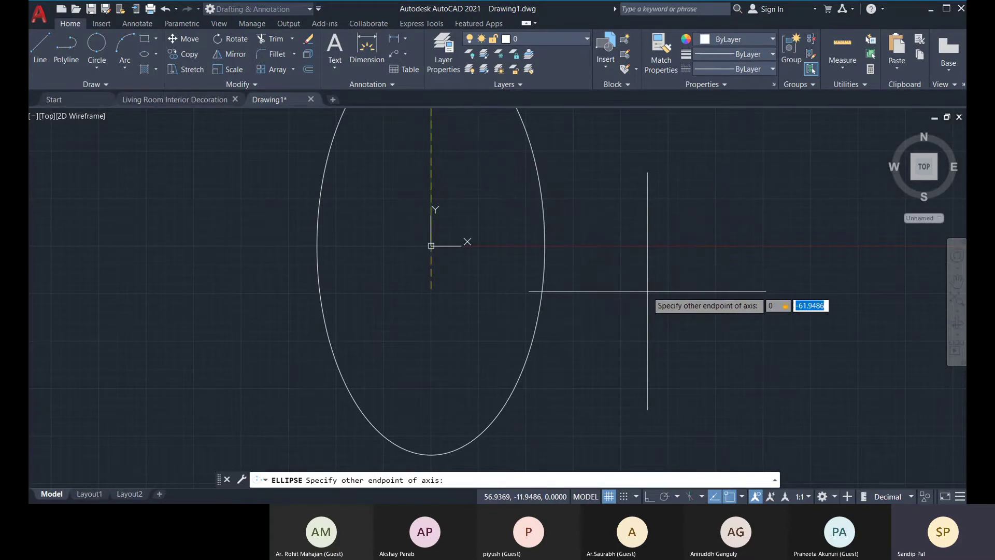
text(-50)
key(Return)
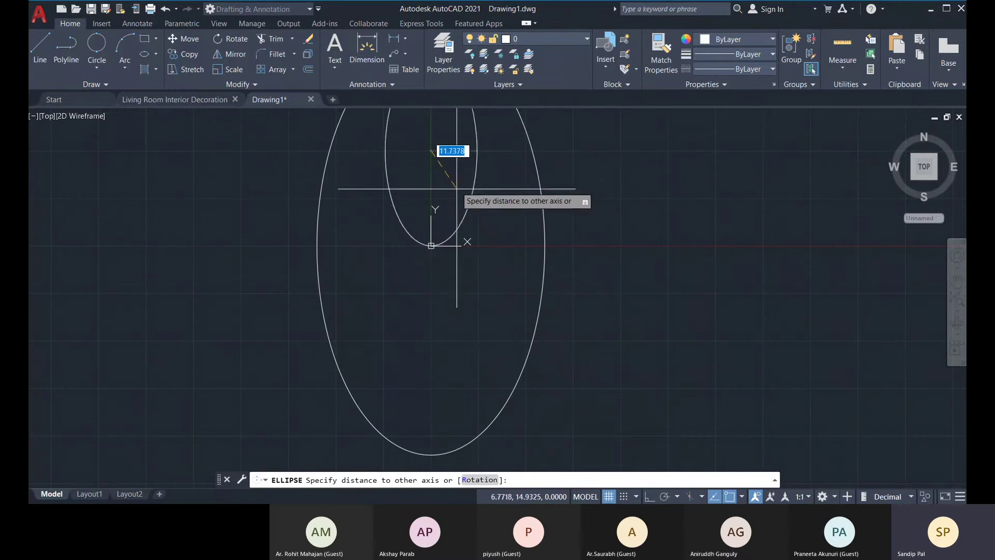
middle_drag(443, 166, 443, 255)
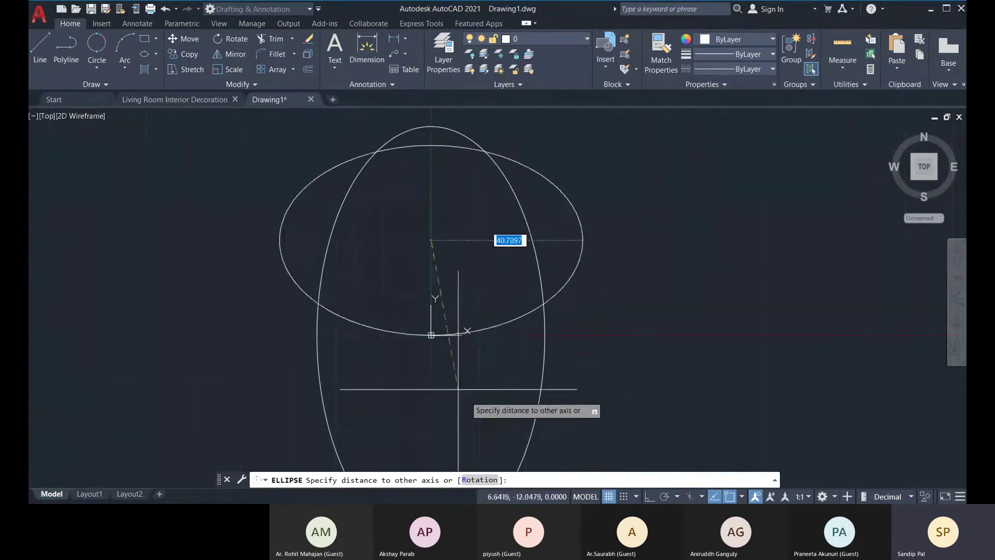
middle_drag(461, 378, 464, 356)
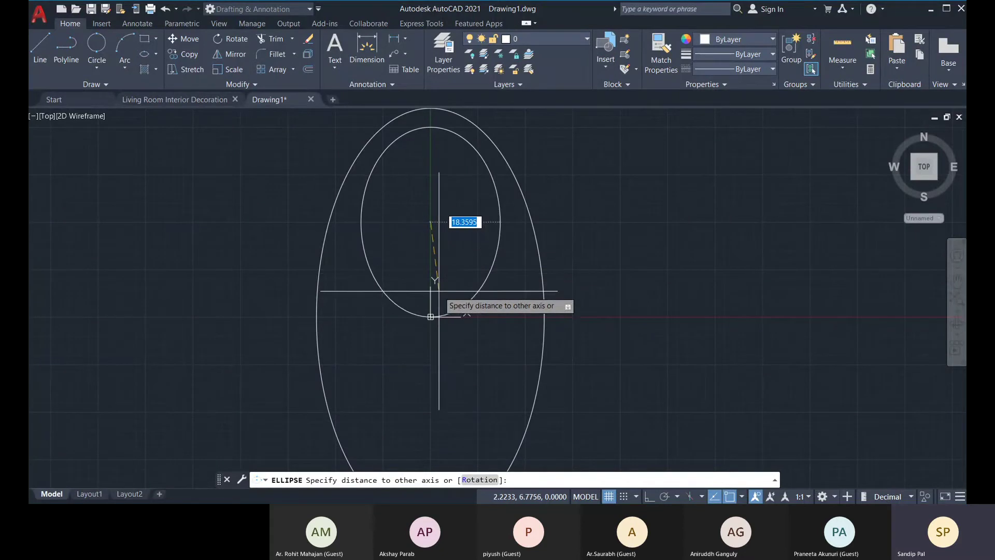
key(F2)
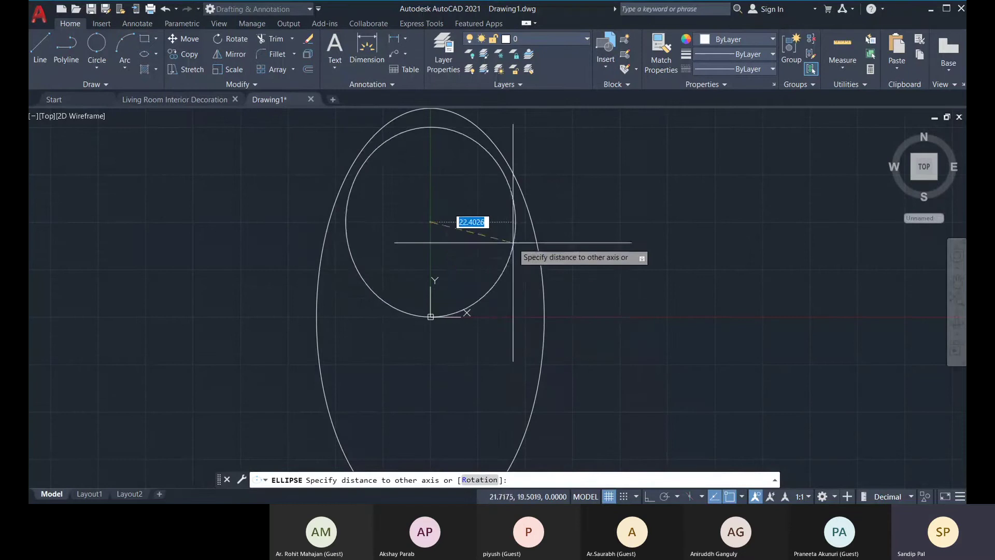
key(Escape)
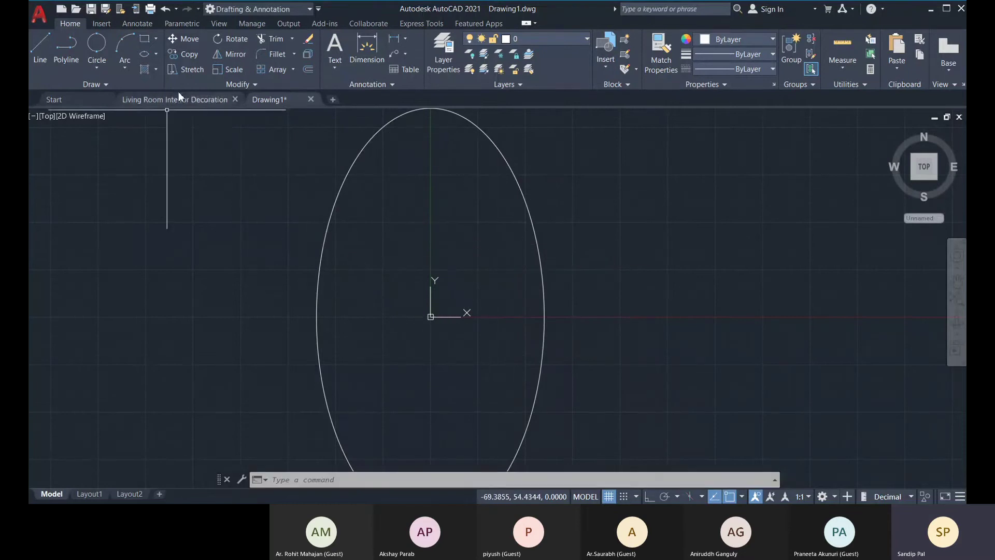
Step: Start an Axis, End ellipse with its first axis endpoint at 0,50 and the other axis endpoint at 0,-50
click(145, 55)
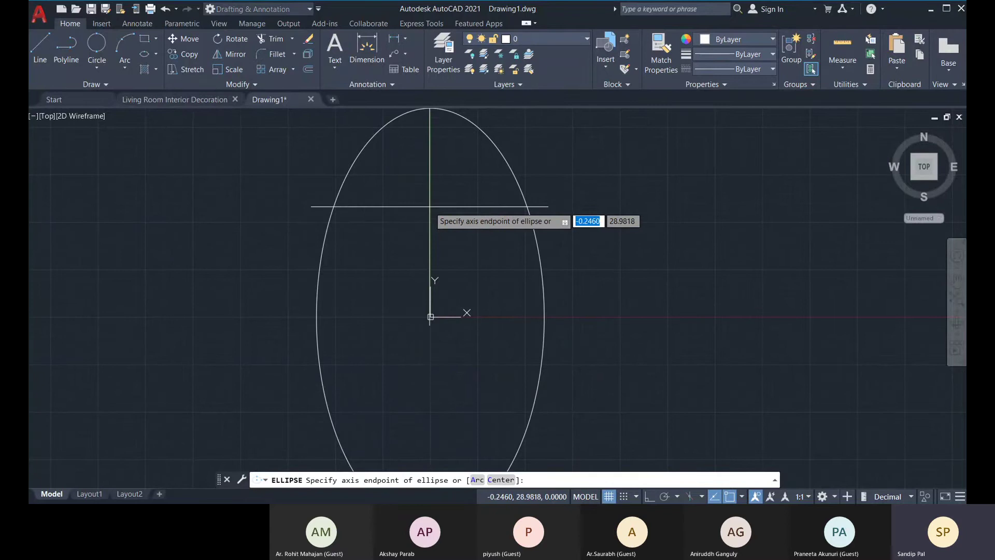
text(0)
key(Tab)
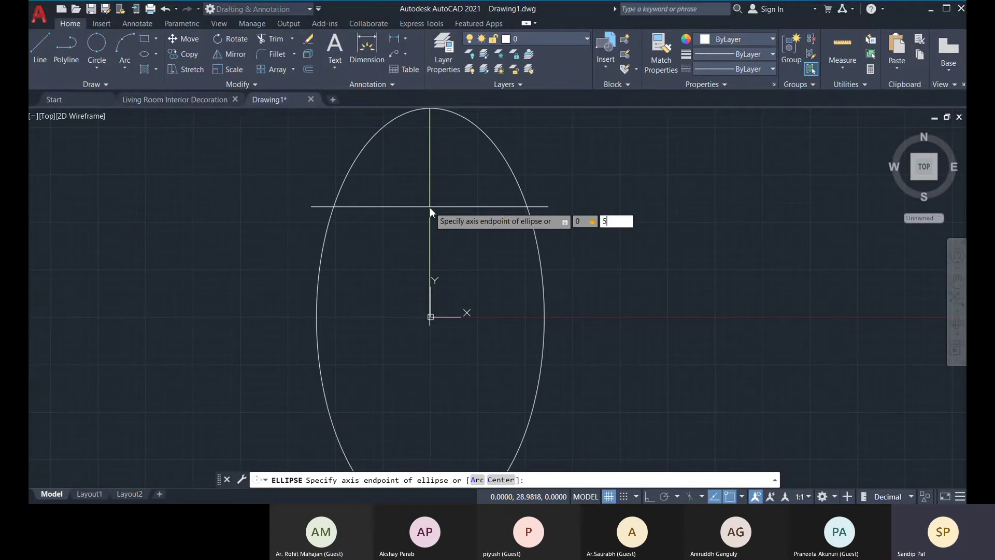
text(50)
key(Return)
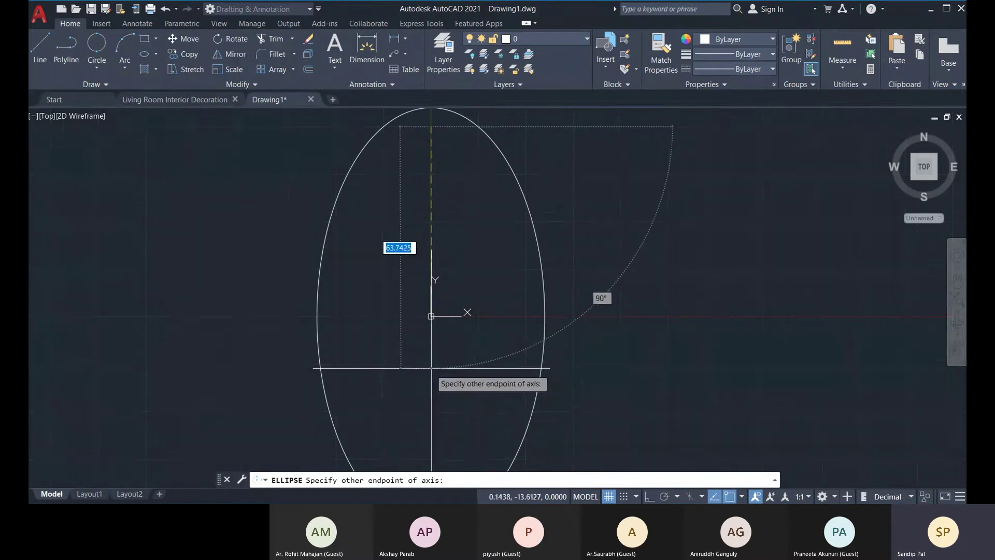
middle_drag(430, 372, 442, 368)
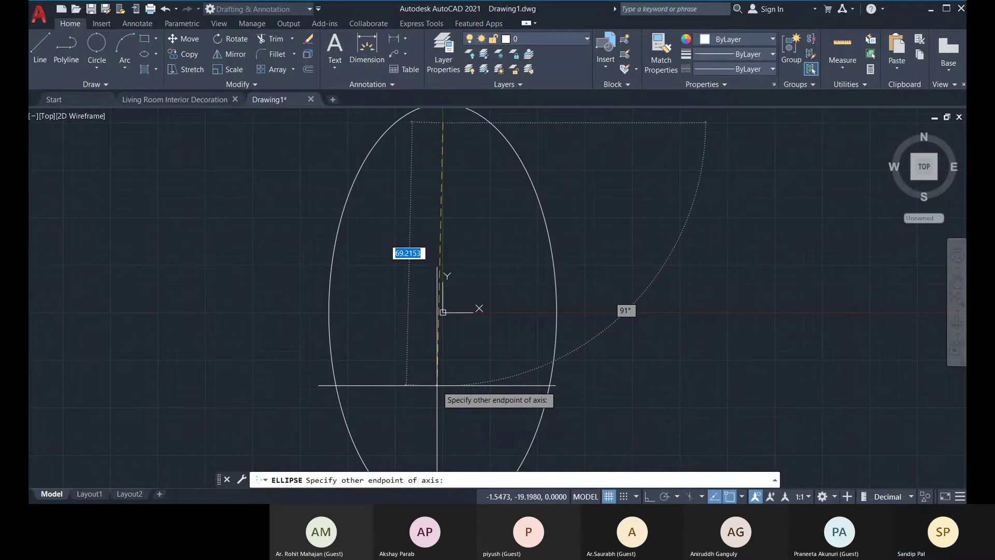
key(ctrl+3)
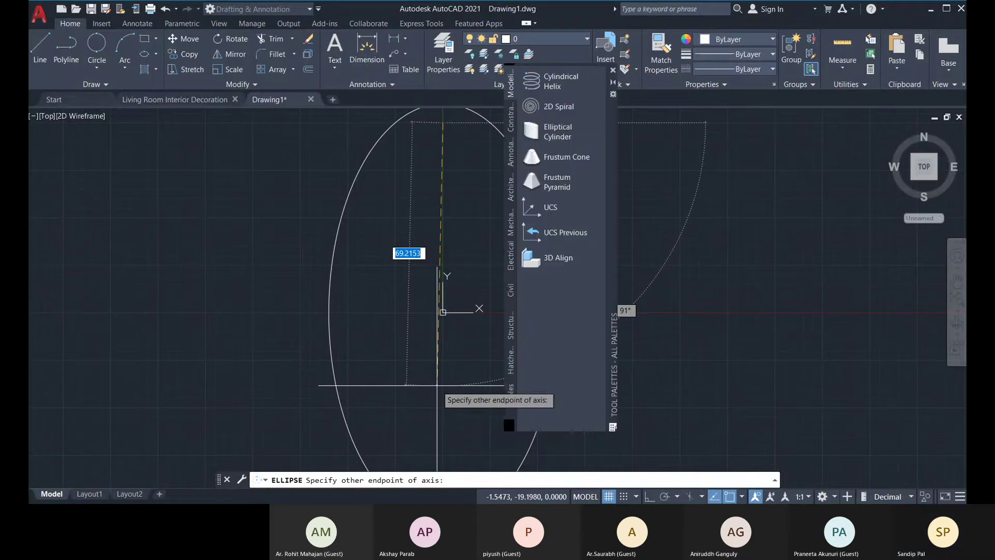
click(612, 70)
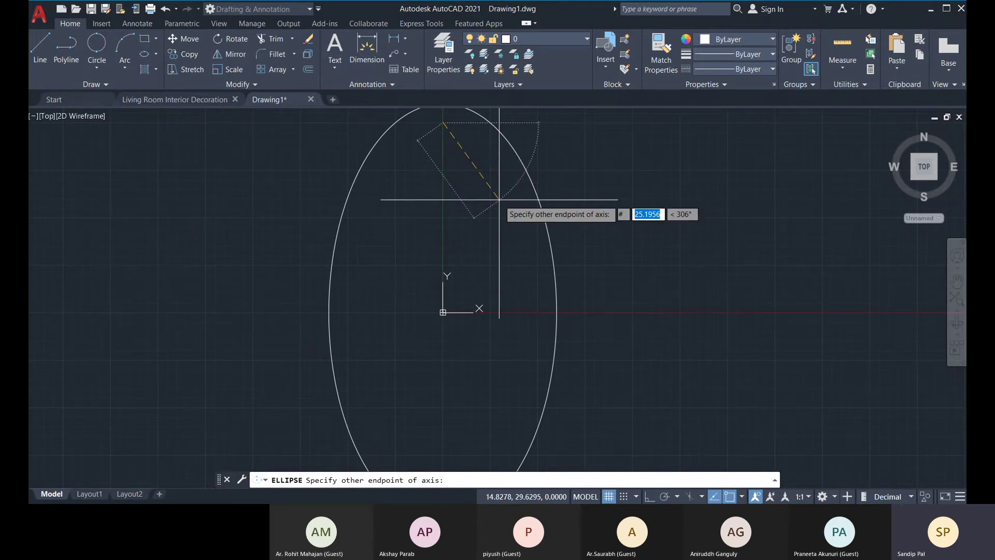
text(0,)
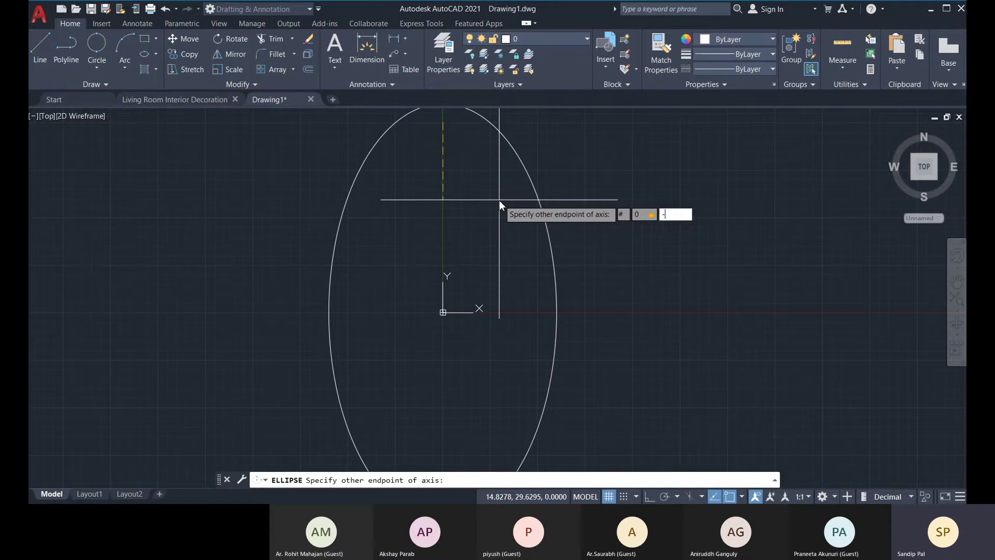
text(-50)
key(Return)
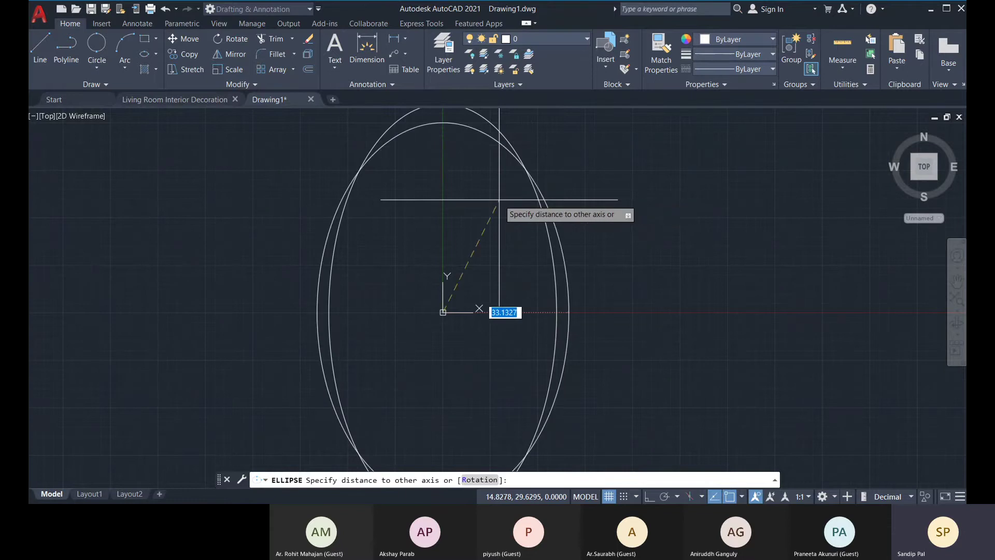
Step: Complete the ellipse by giving 25 as the horizontal distance to its other axis
scroll(476, 239, down, 2)
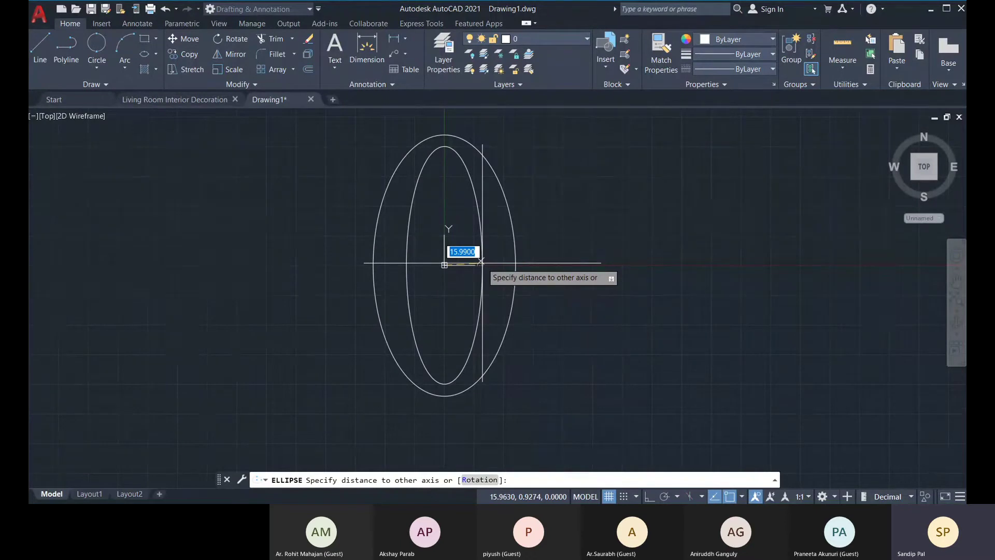
middle_drag(484, 261, 493, 260)
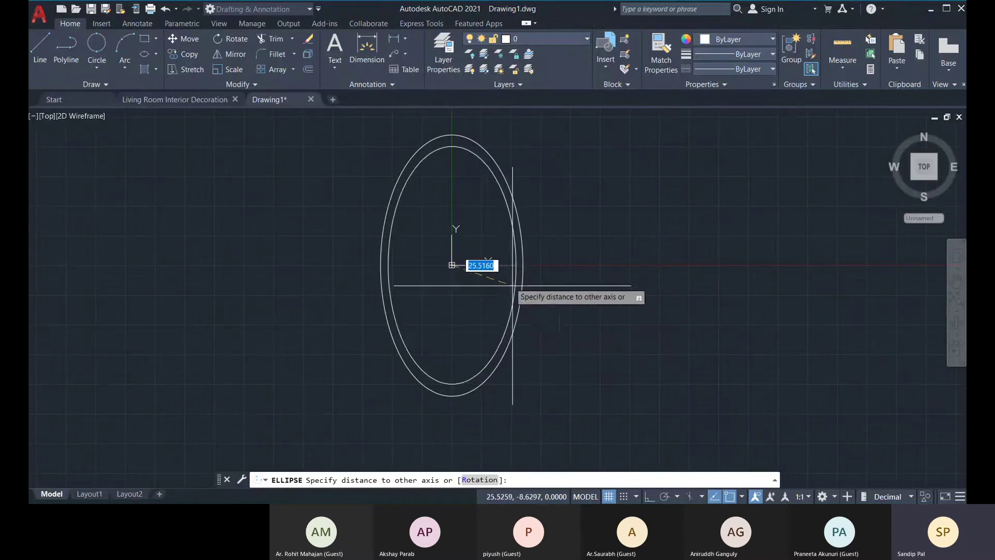
middle_drag(504, 274, 519, 283)
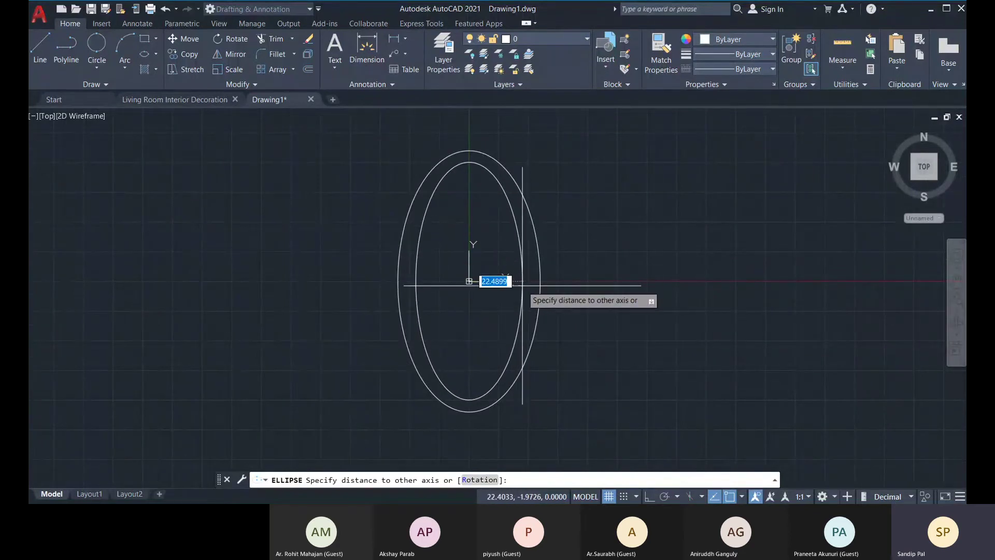
middle_drag(523, 286, 516, 295)
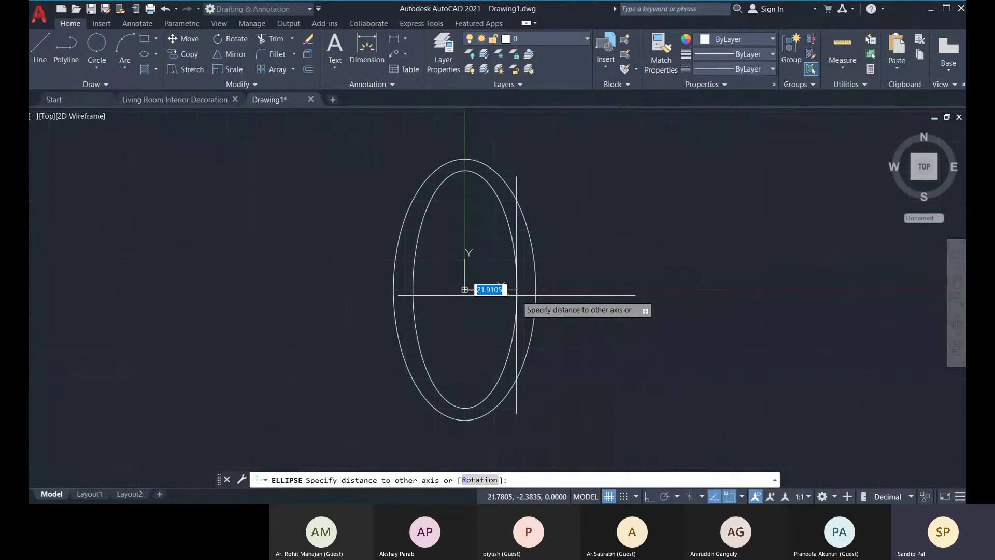
text(5)
key(Tab)
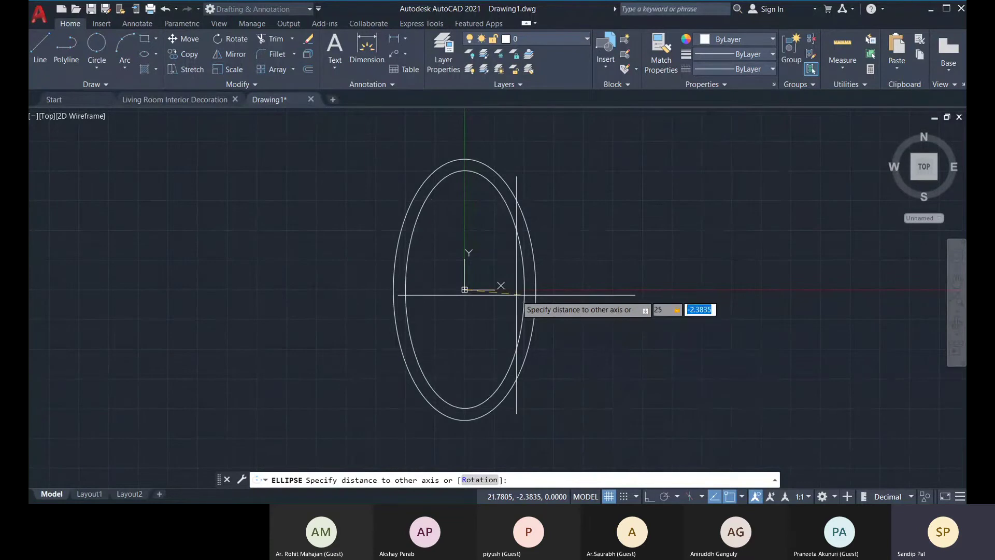
key(Return)
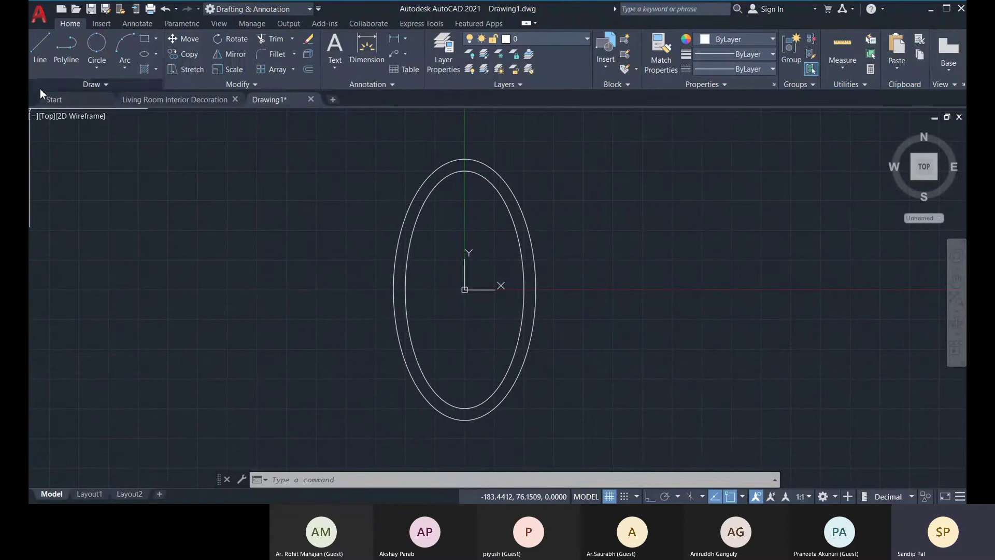
Step: Draw two lines across the inner ellipse, one along its full vertical axis and one along its full horizontal axis
click(42, 57)
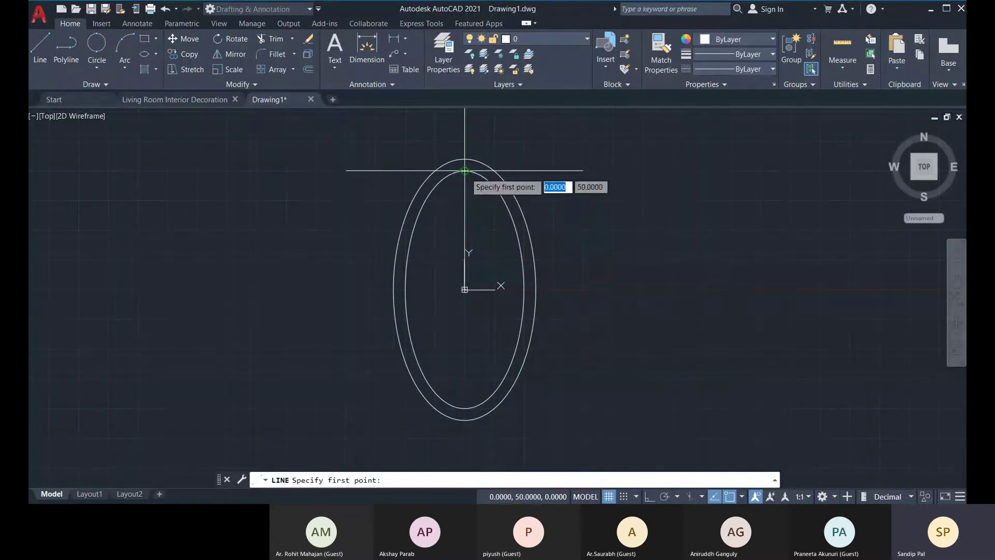
click(464, 171)
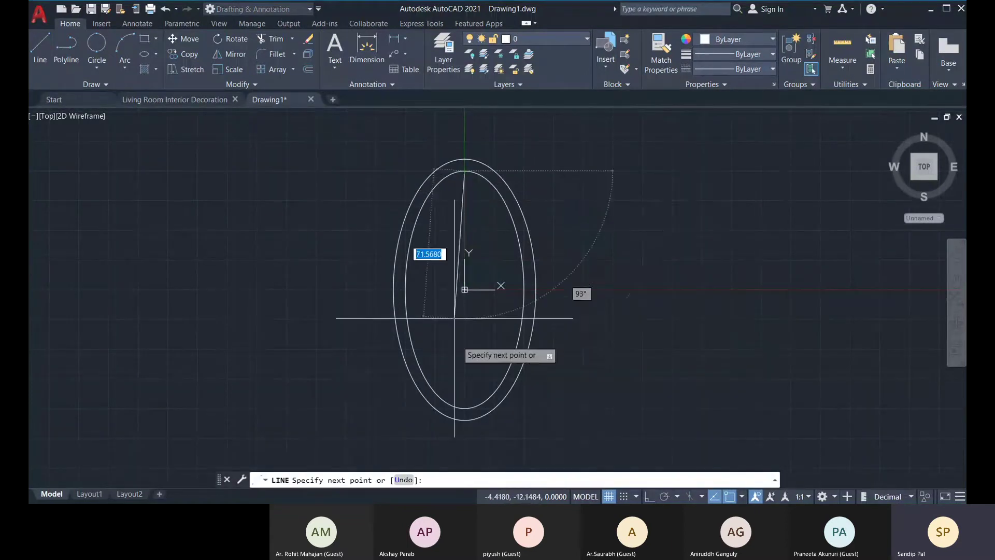
click(464, 408)
key(Return)
key(Return)
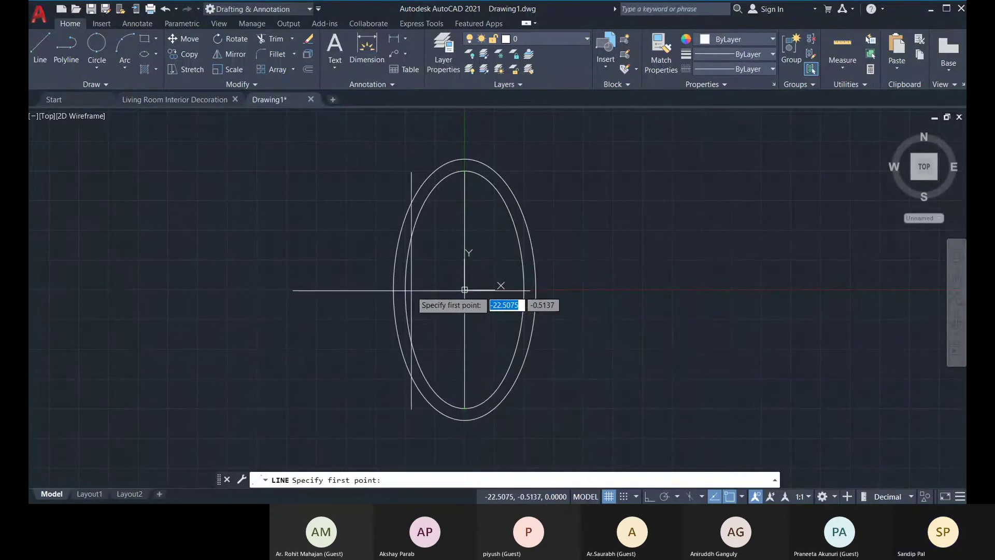
click(405, 289)
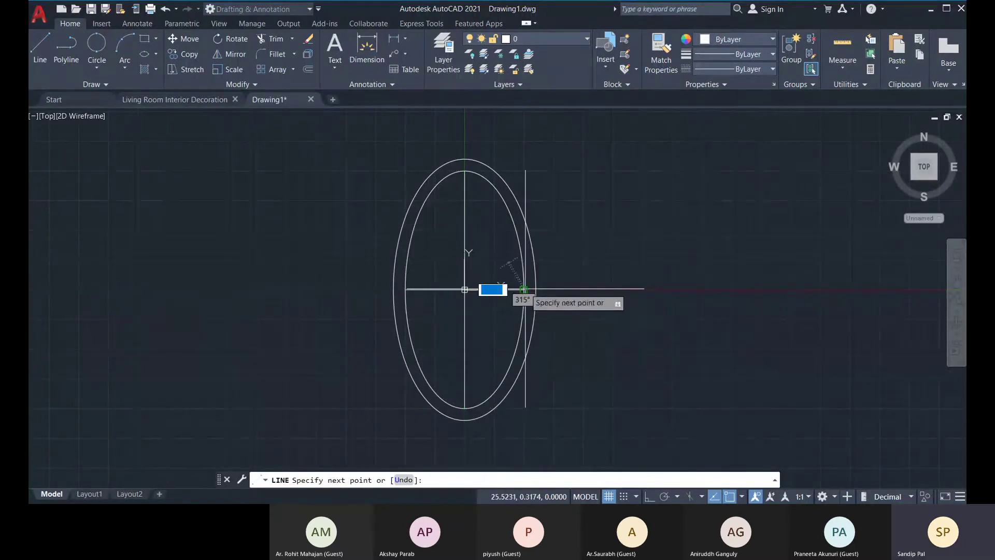
click(523, 294)
key(Return)
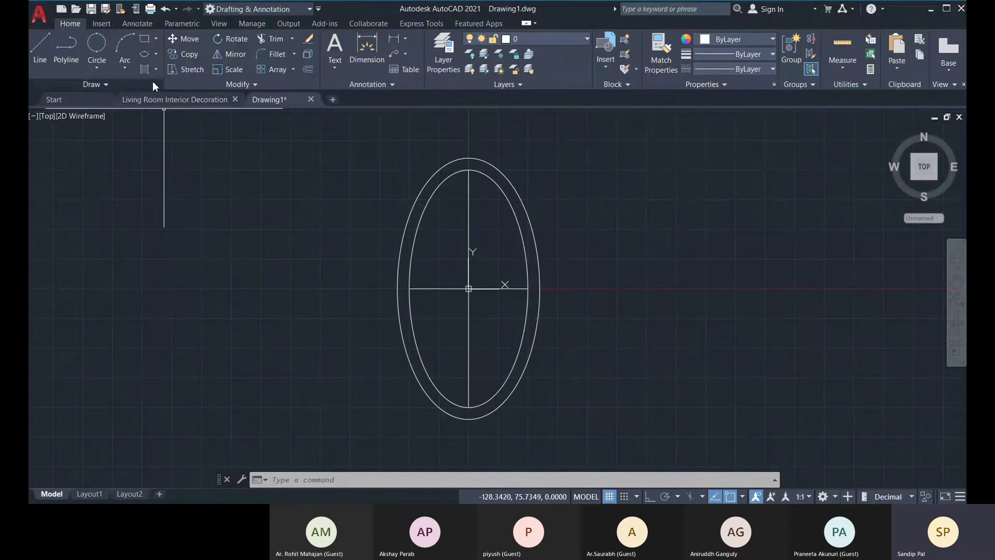
Step: Draw a quarter elliptical arc centred at 0,0 with a vertical first axis and other-axis distance 20, running from its rightmost point to its top
click(156, 55)
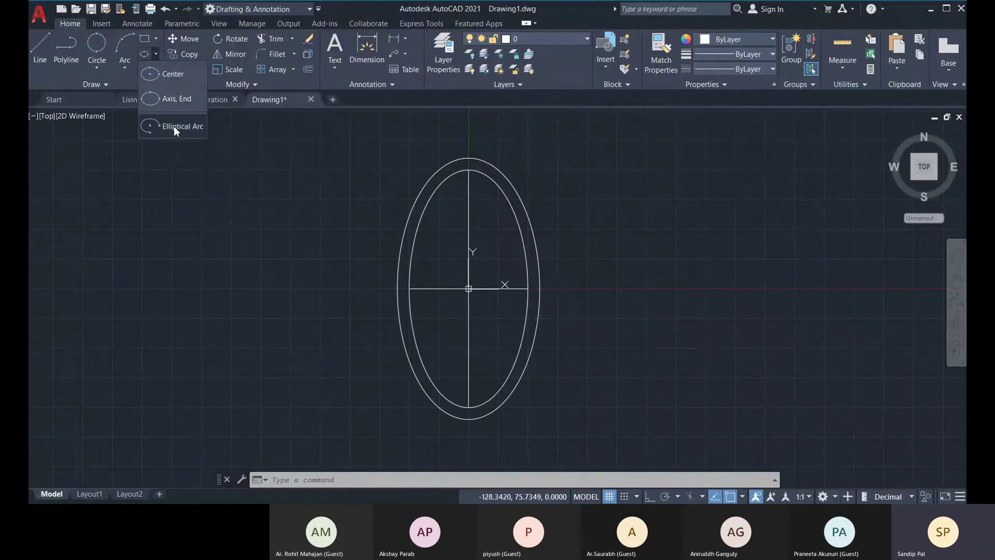
click(173, 126)
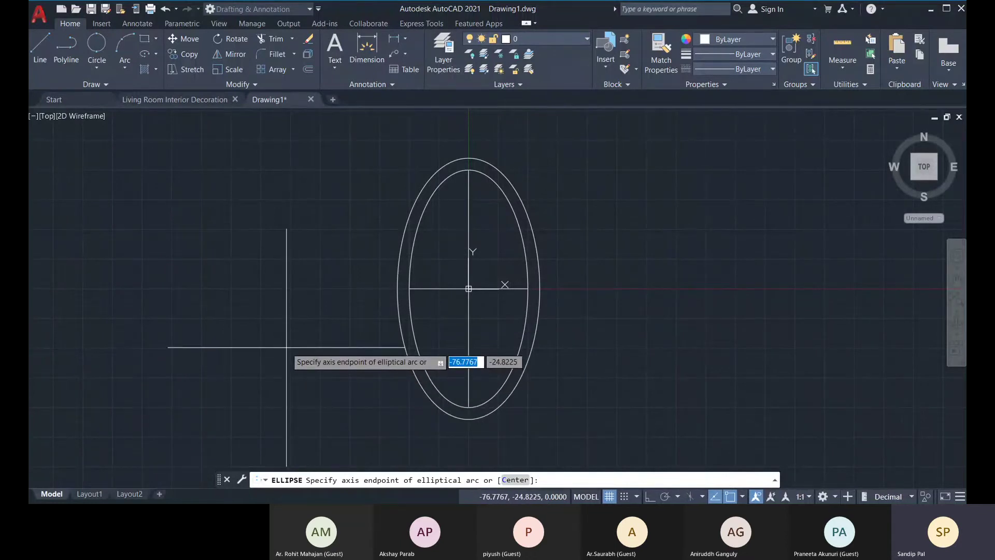
click(156, 54)
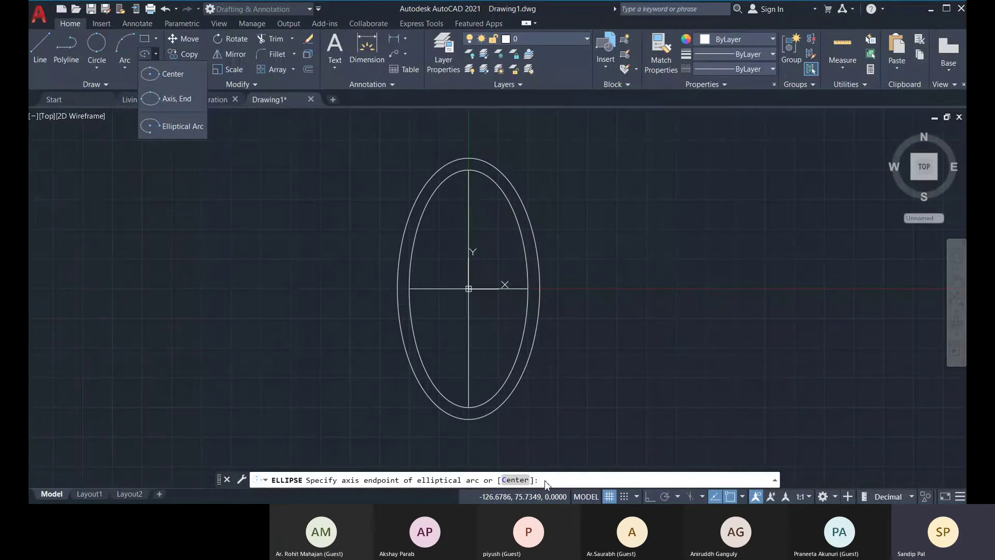
click(516, 480)
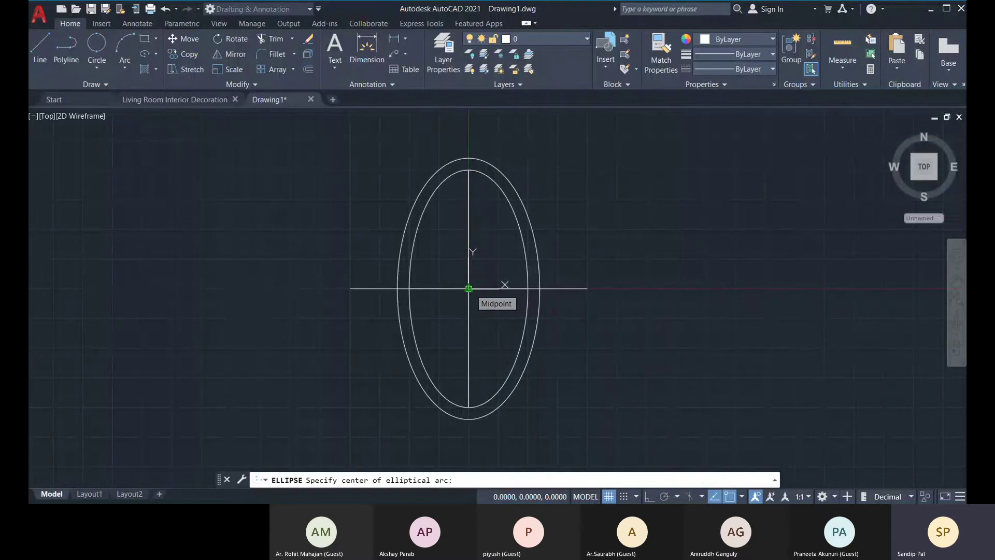
click(469, 288)
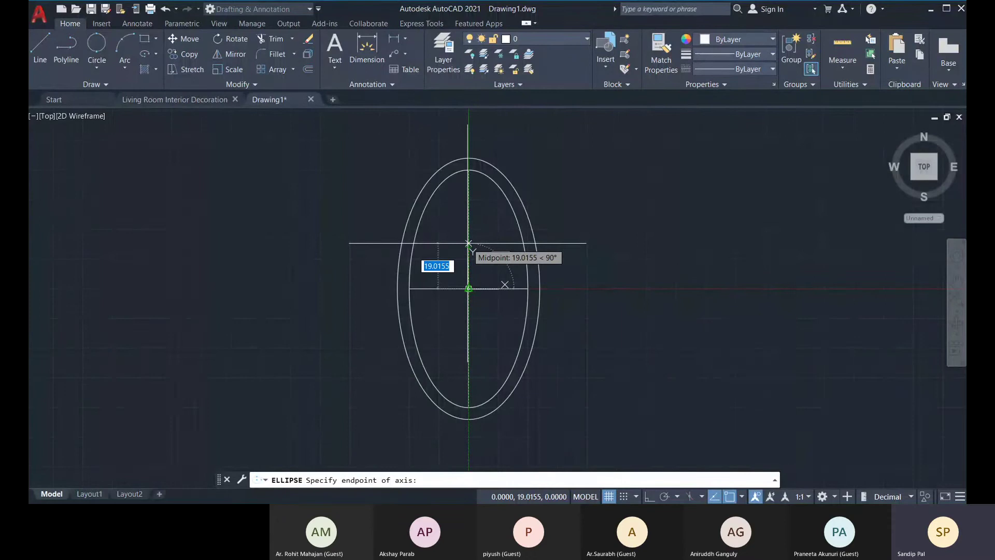
key(Return)
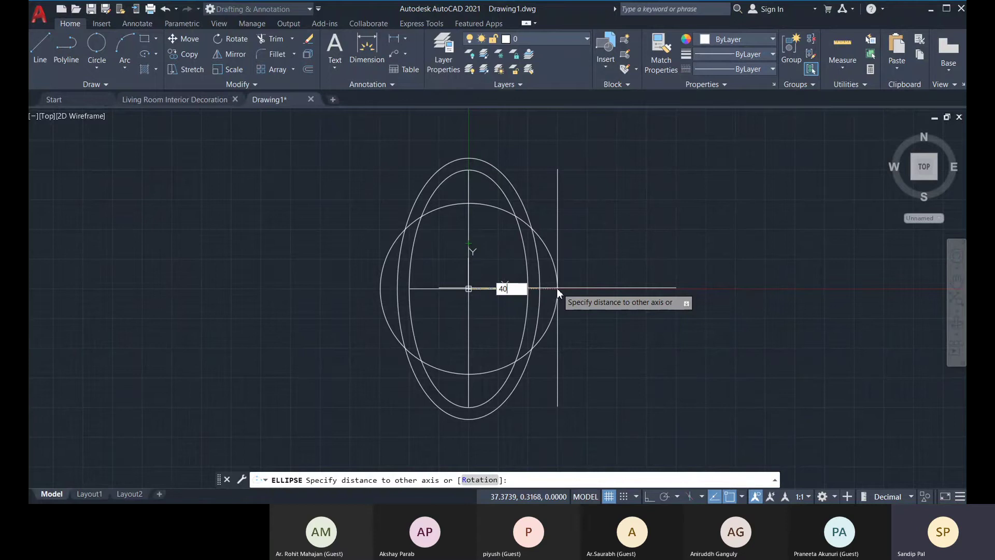
key(BackSpace)
key(BackSpace)
text(20)
key(Return)
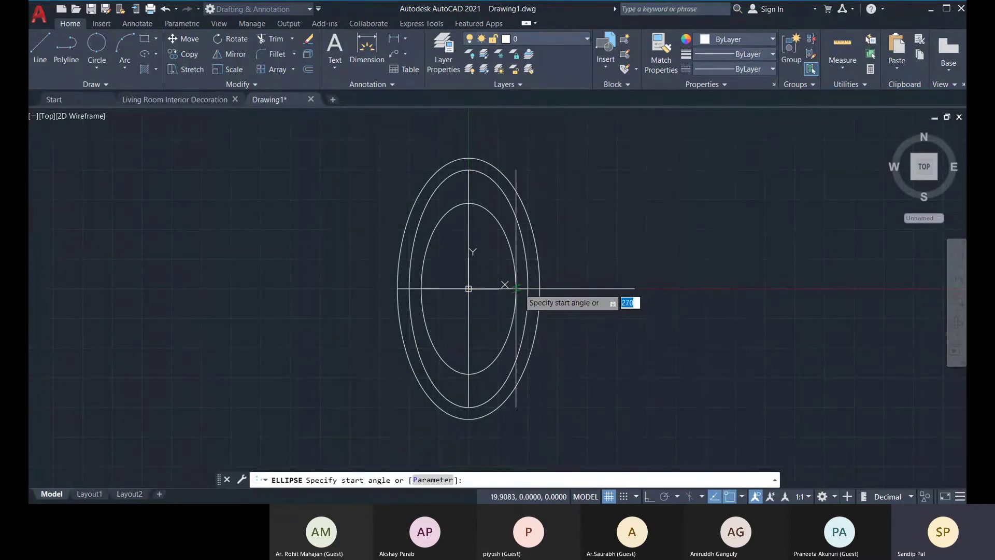
click(516, 289)
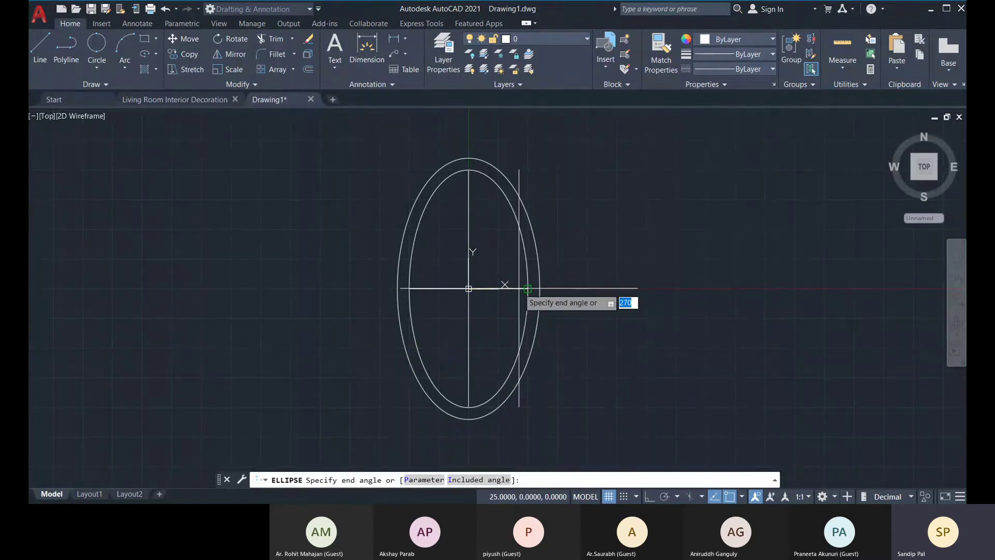
click(469, 206)
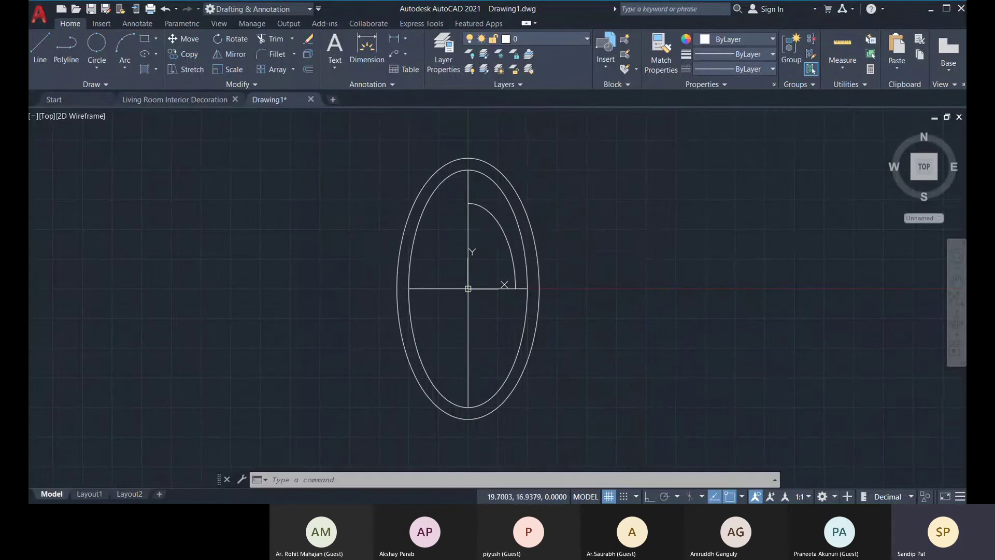
Step: Draw a quarter elliptical arc centred at 0,0 with horizontal axis endpoint 13 and other-axis distance 20, running from its bottom to its rightmost point
middle_drag(503, 235, 497, 240)
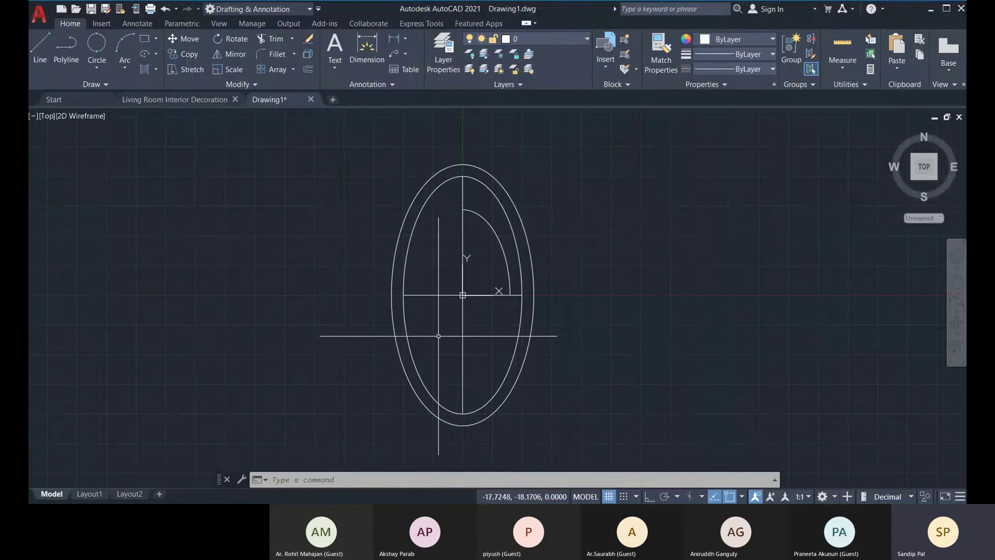
middle_drag(408, 304, 396, 298)
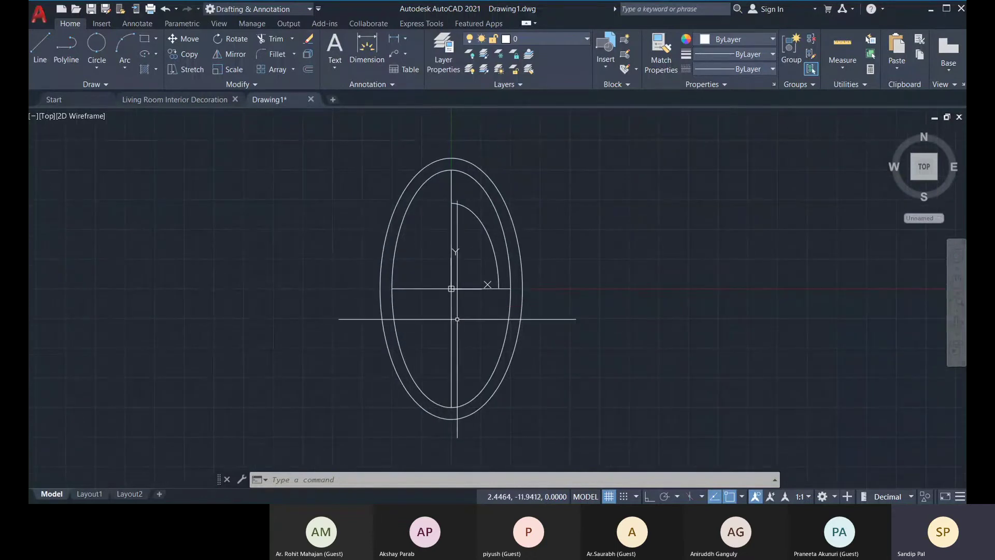
click(143, 55)
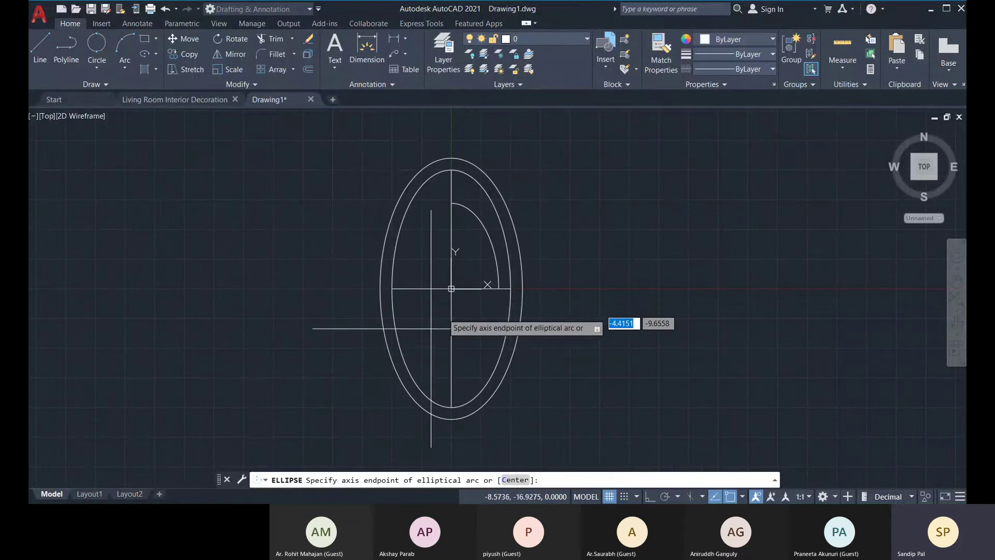
click(513, 481)
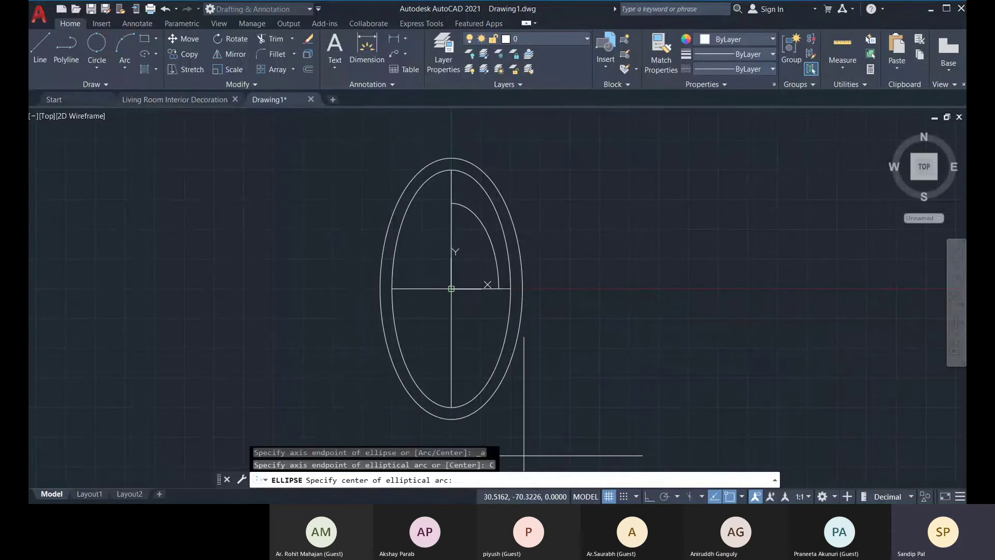
click(451, 289)
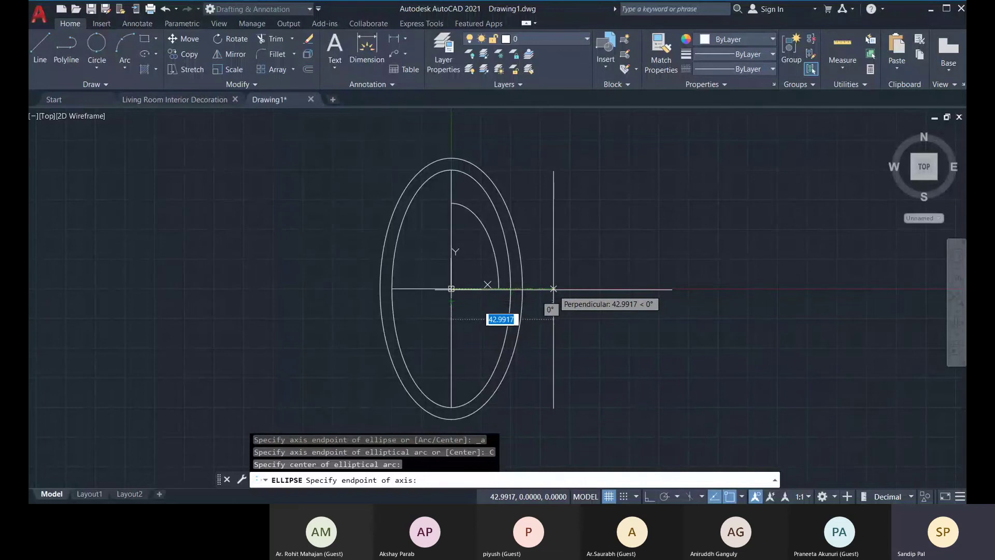
text(1)
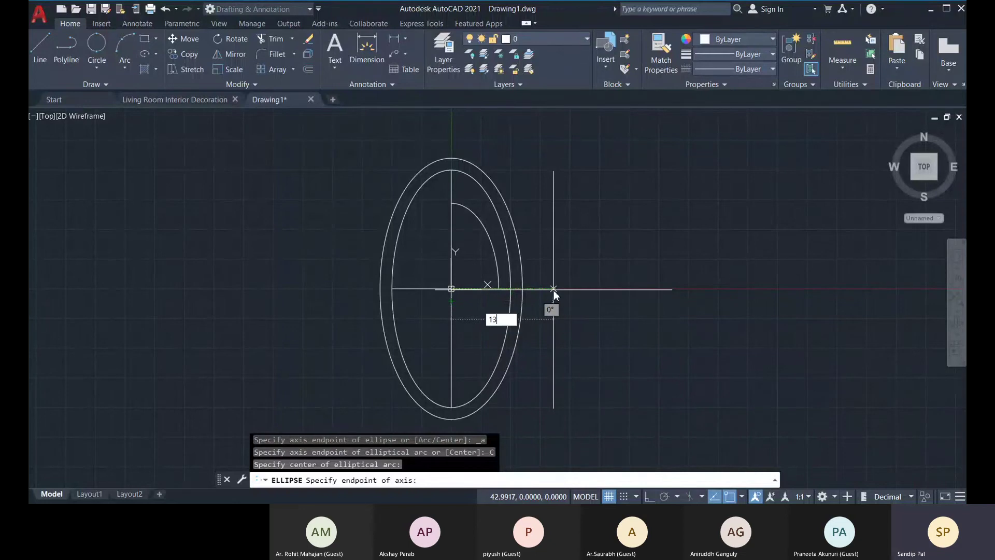
text(3)
key(Return)
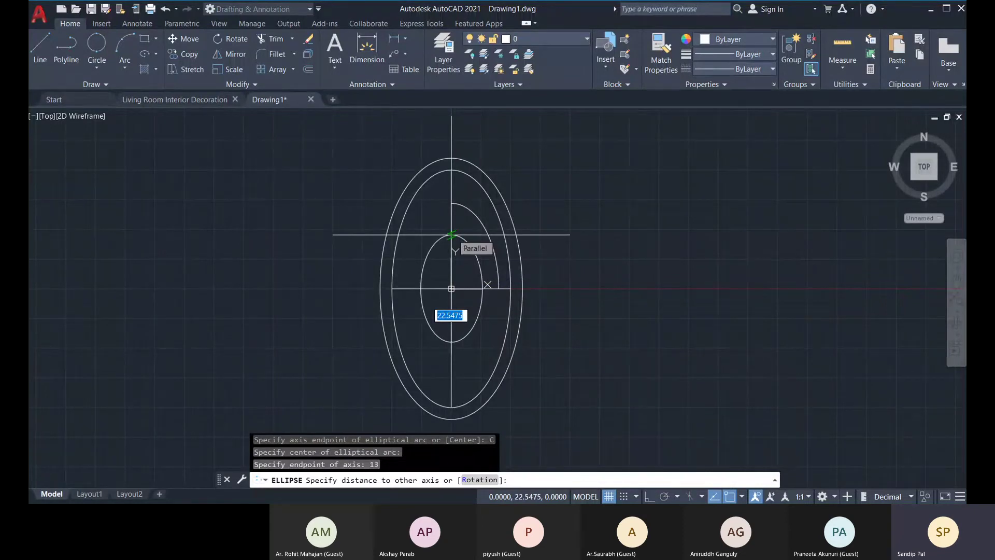
text(20)
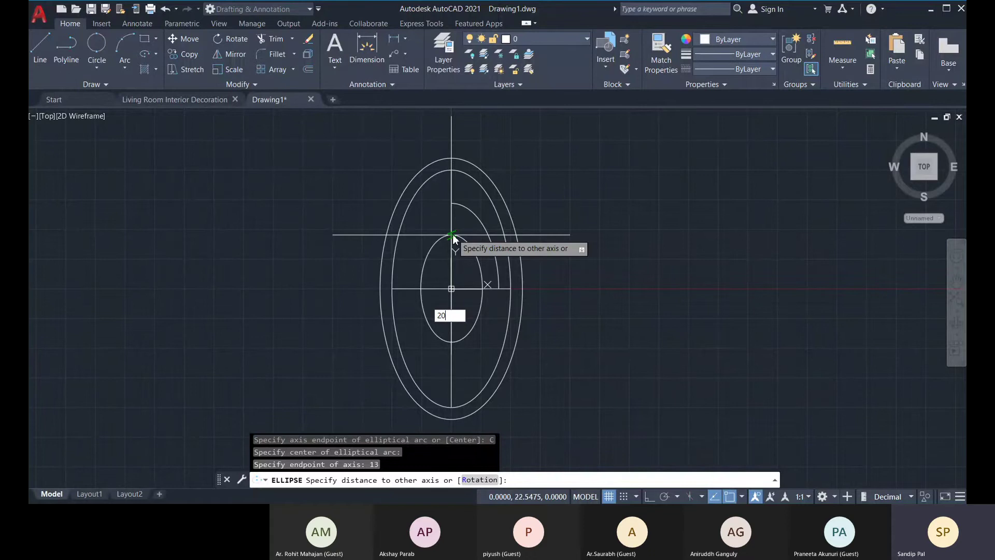
key(Return)
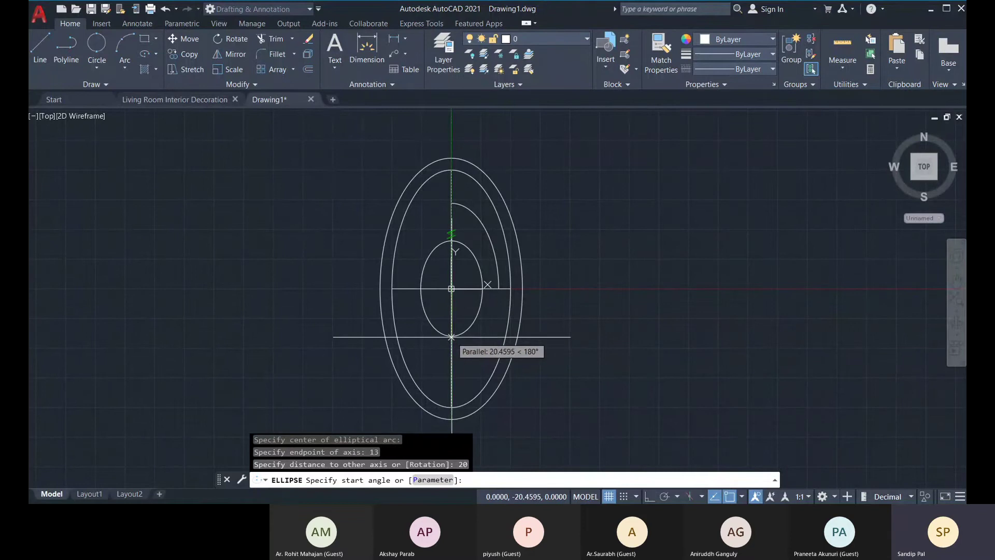
click(452, 335)
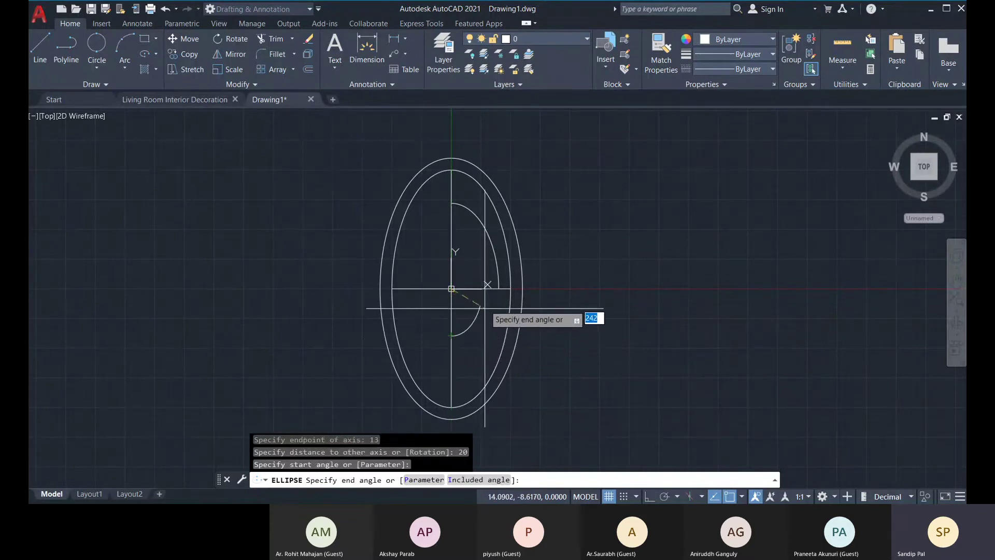
click(486, 286)
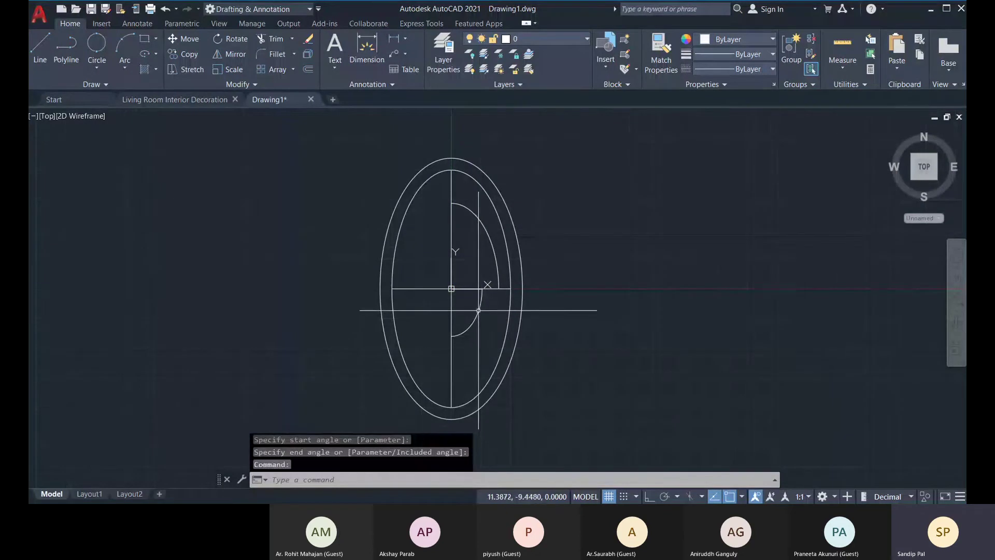
click(484, 224)
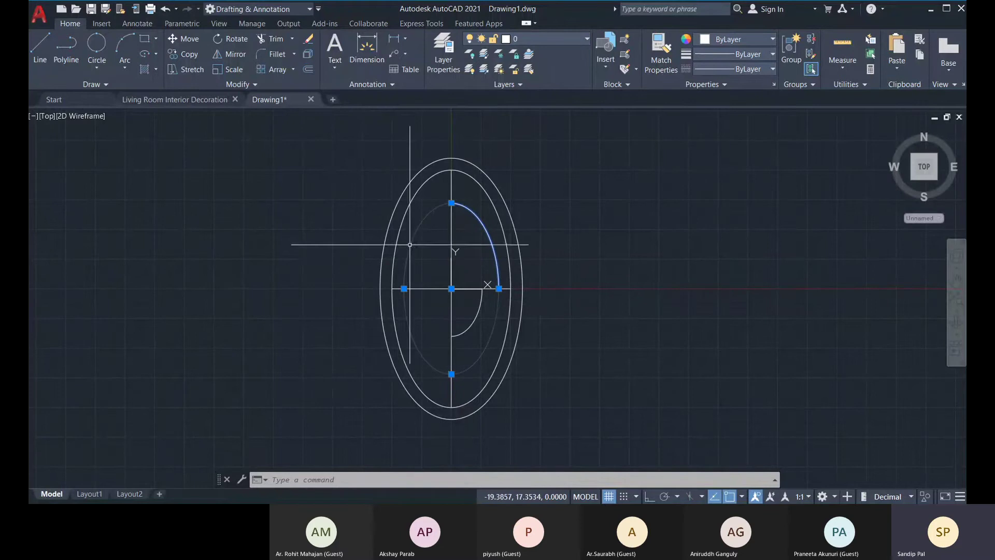
key(Escape)
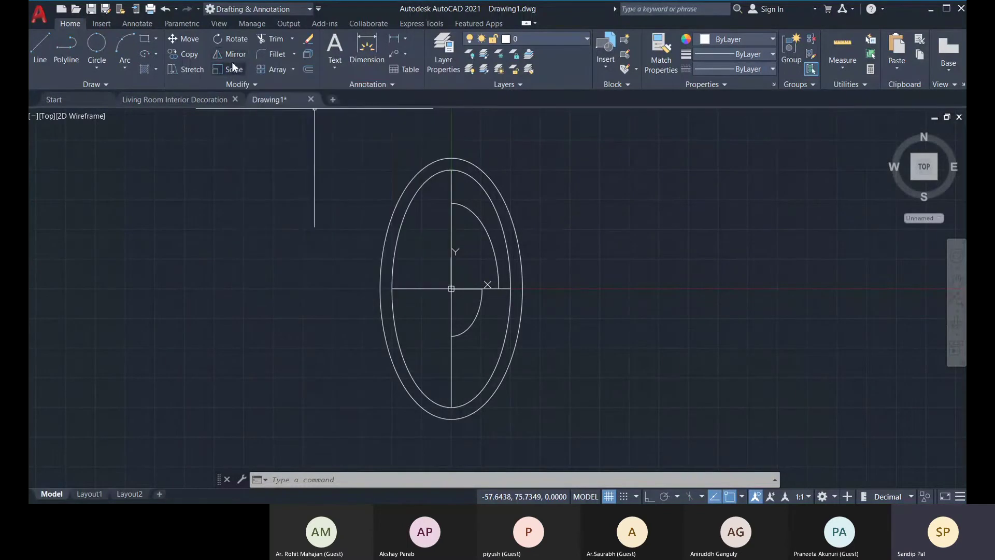
click(233, 54)
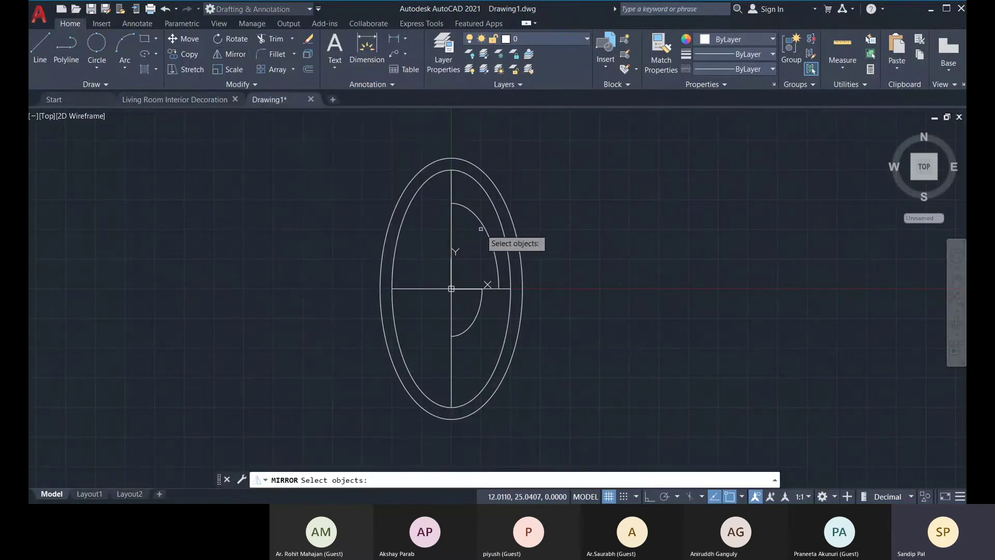
click(483, 226)
click(476, 316)
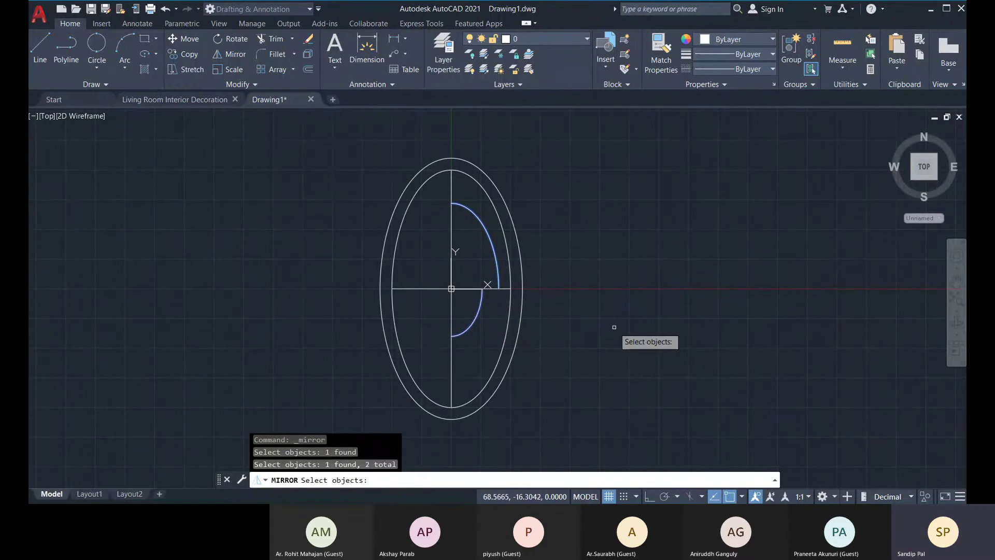
key(Return)
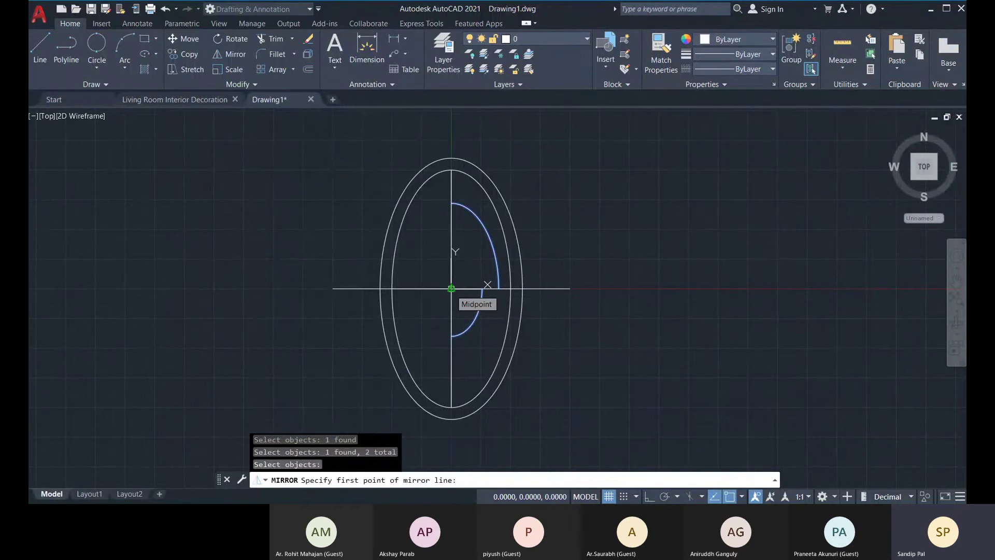
click(452, 288)
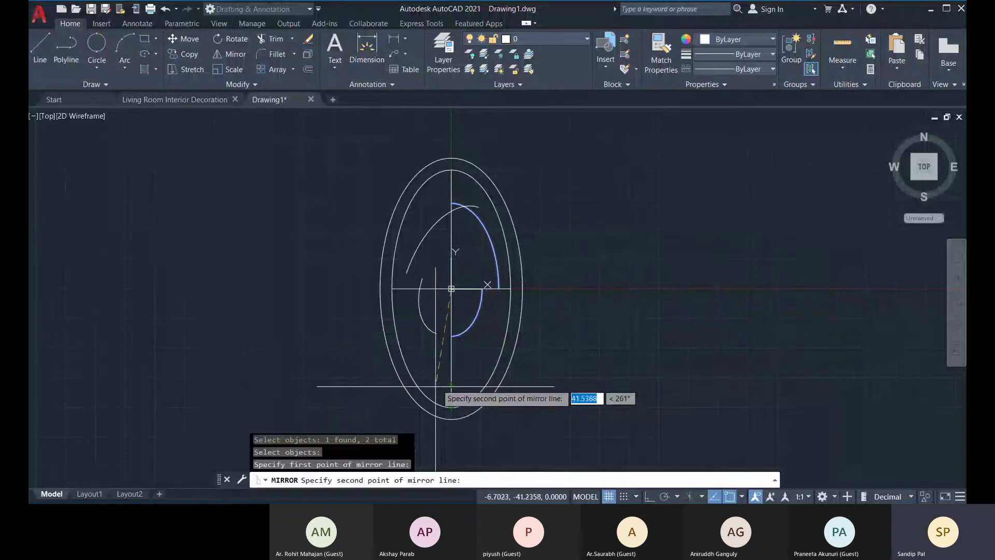
key(Escape)
Step: Rotate a copy of both elliptical arcs by 180 degrees about the centre of the ellipses
click(223, 43)
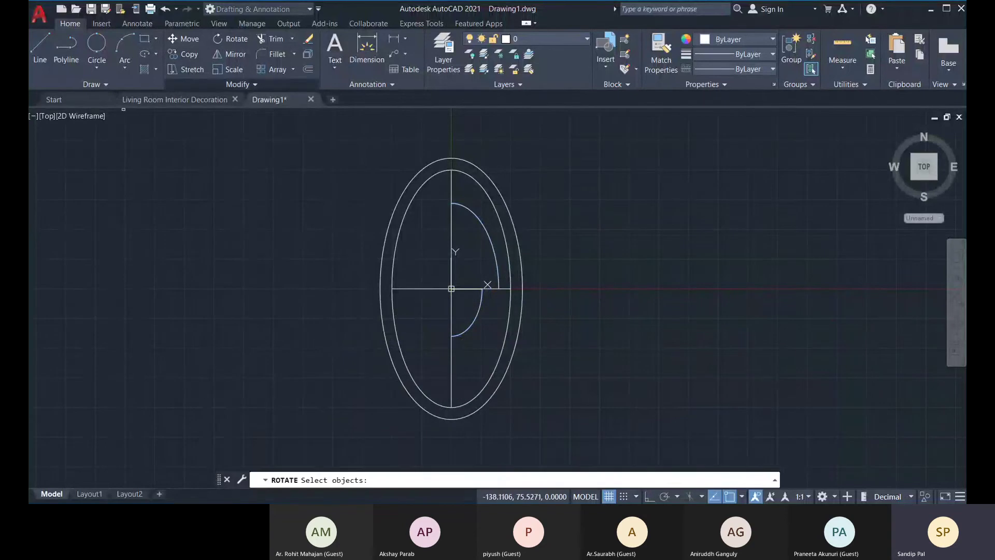
click(488, 237)
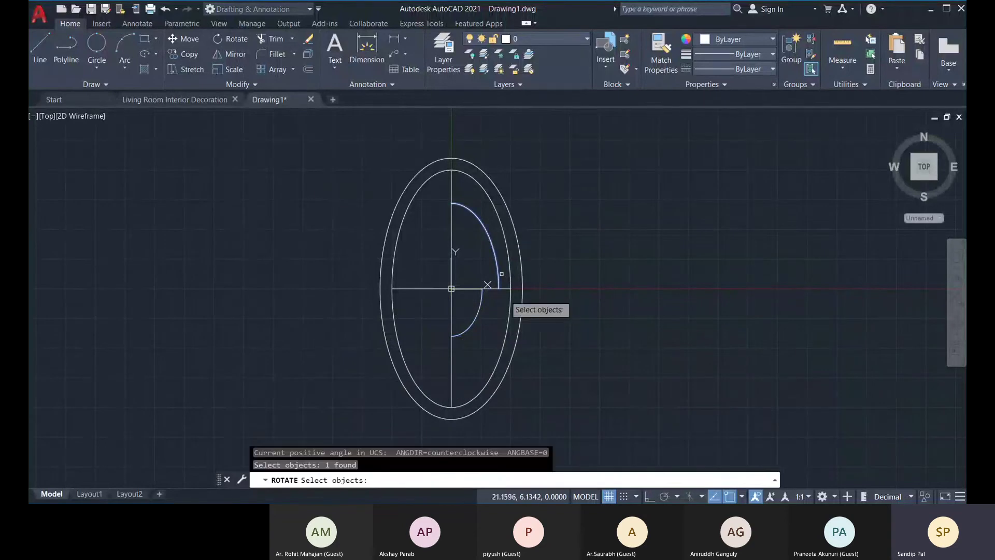
click(477, 315)
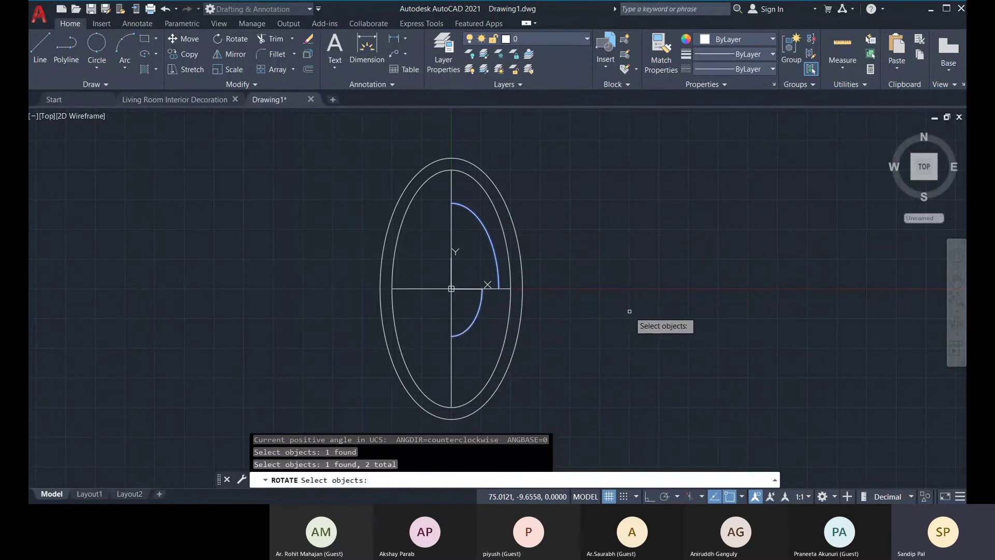
key(Return)
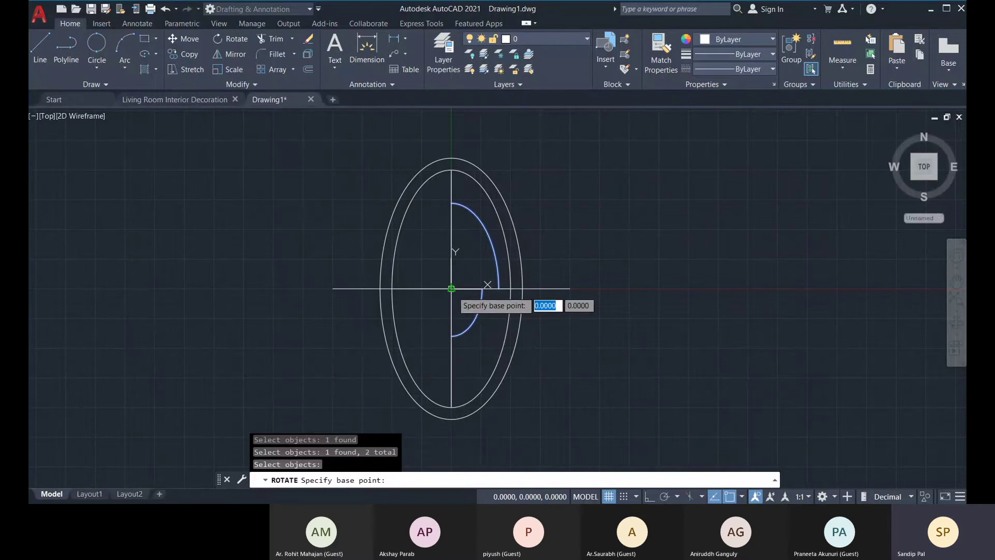
click(451, 288)
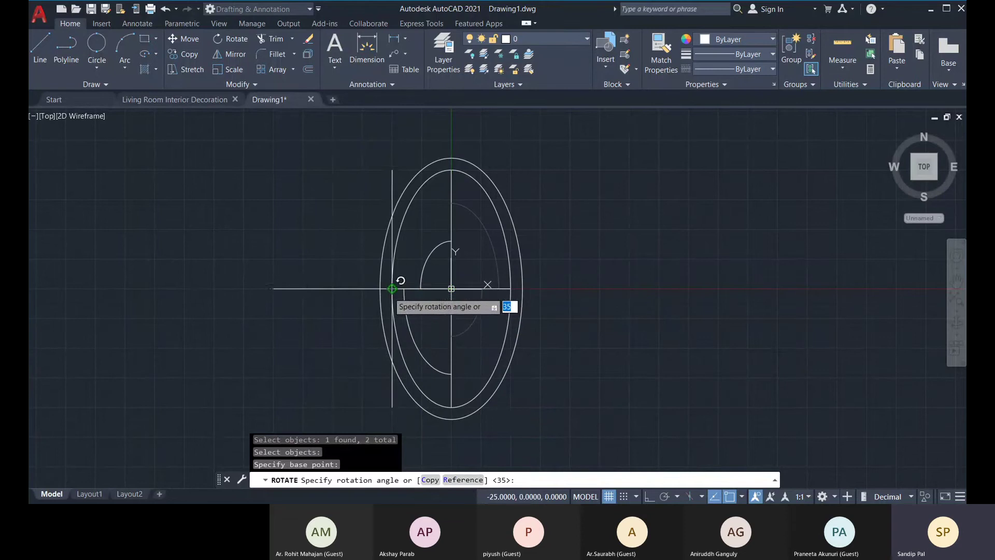
click(430, 480)
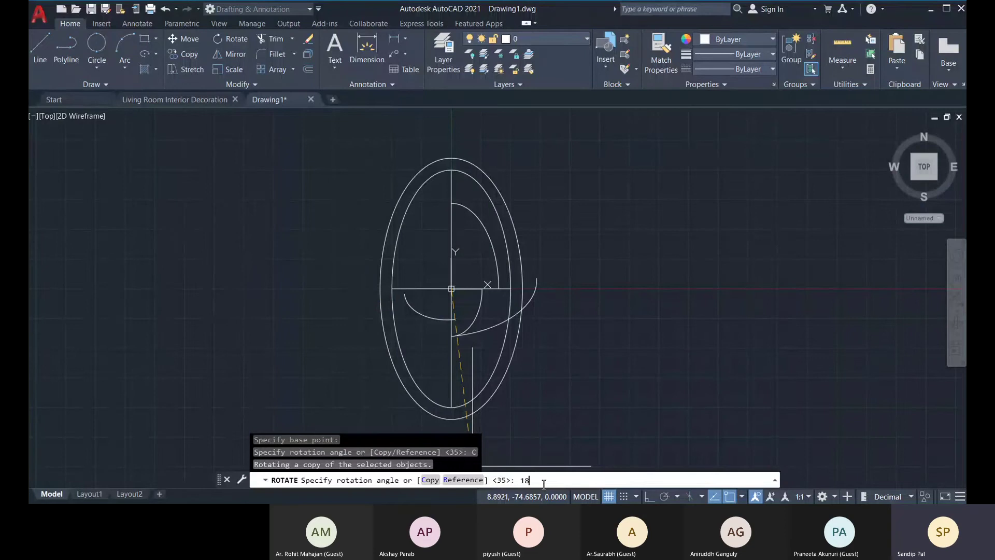
key(Return)
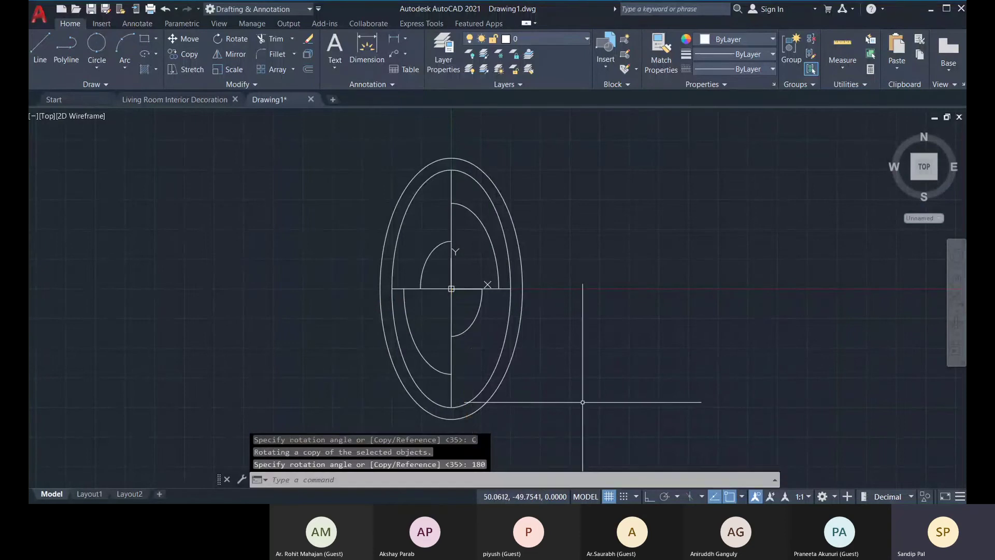
mouse_move(451, 327)
middle_down()
mouse_move(469, 300)
mouse_move(461, 282)
middle_up()
scroll(461, 283, up, 2)
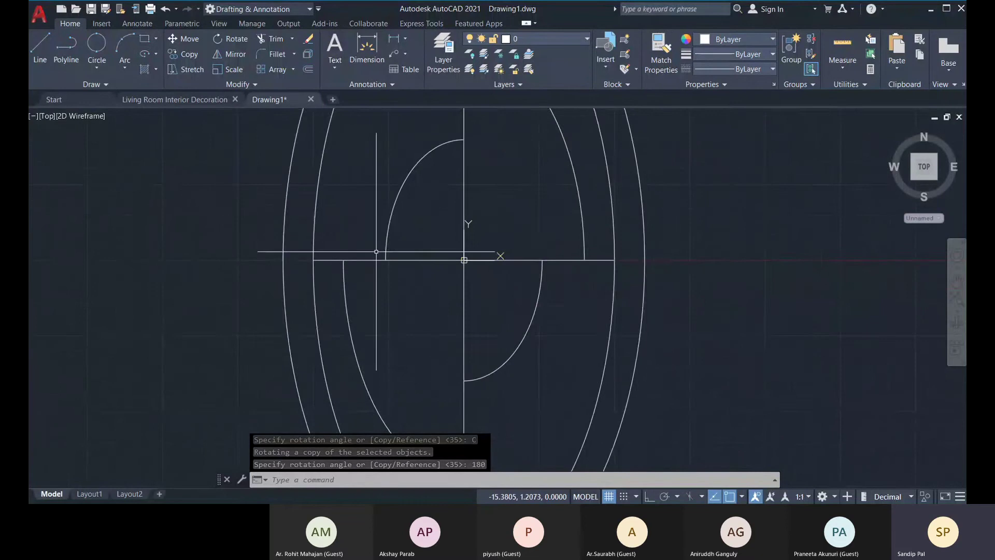
scroll(464, 254, down, 2)
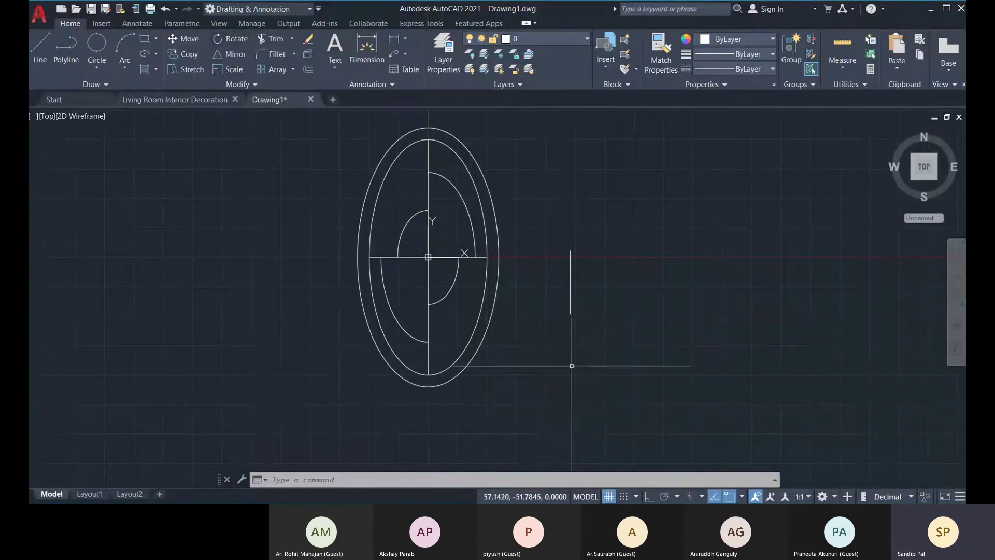
middle_drag(451, 306, 422, 315)
middle_drag(465, 247, 501, 244)
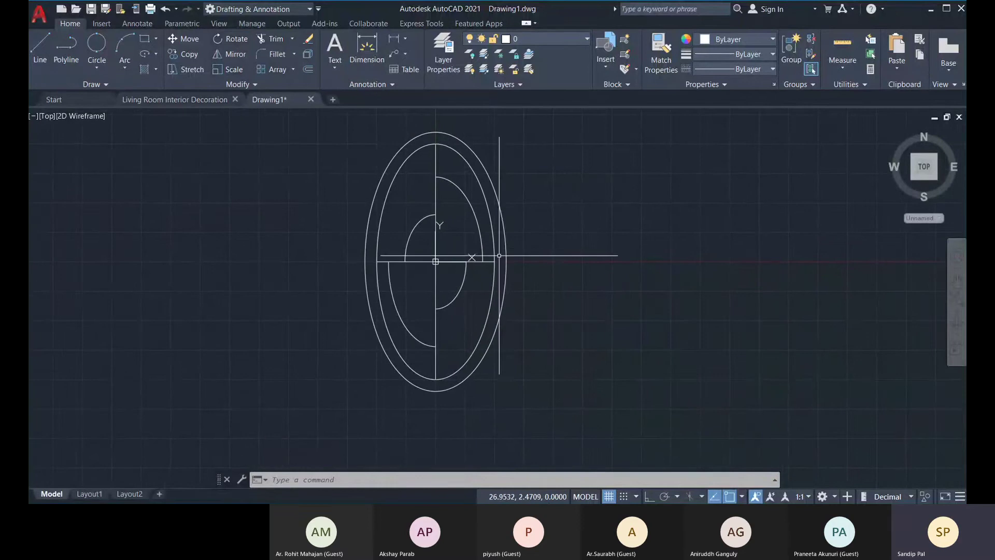
Step: Fillet the upper part of the vertical axis line with the right part of the horizontal one, using radius 10 and Trim mode
click(271, 52)
scroll(440, 267, up, 4)
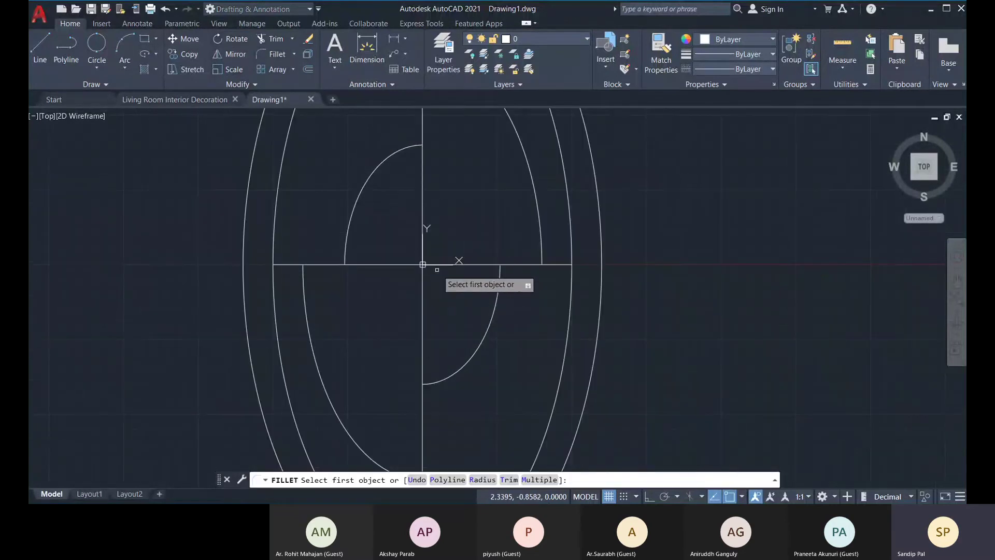
click(483, 480)
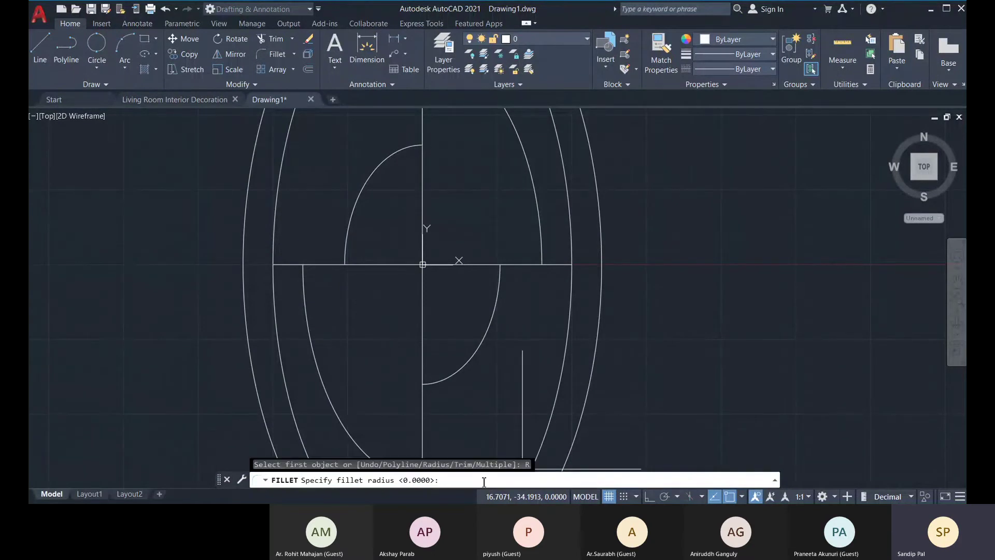
text(10)
key(Return)
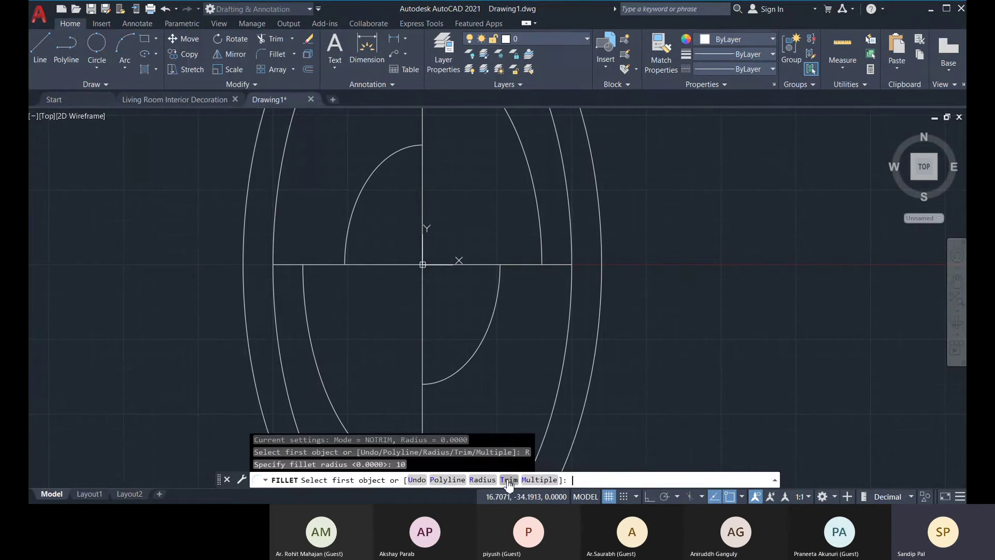
click(509, 480)
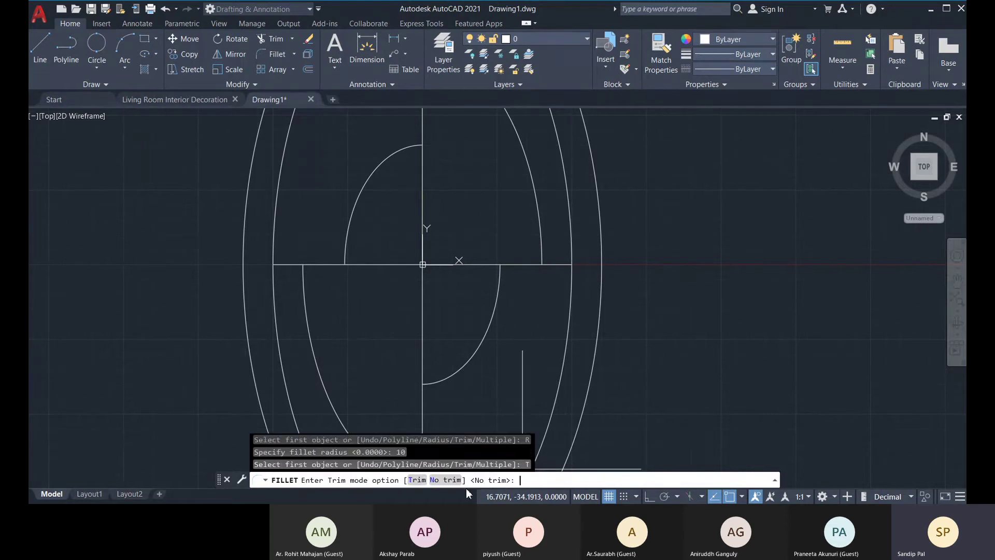
click(417, 481)
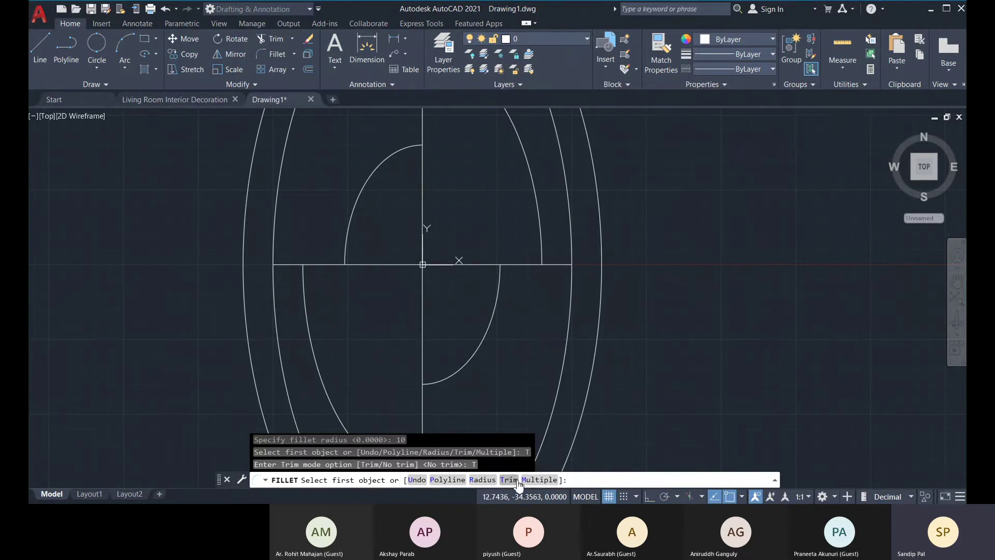
click(423, 199)
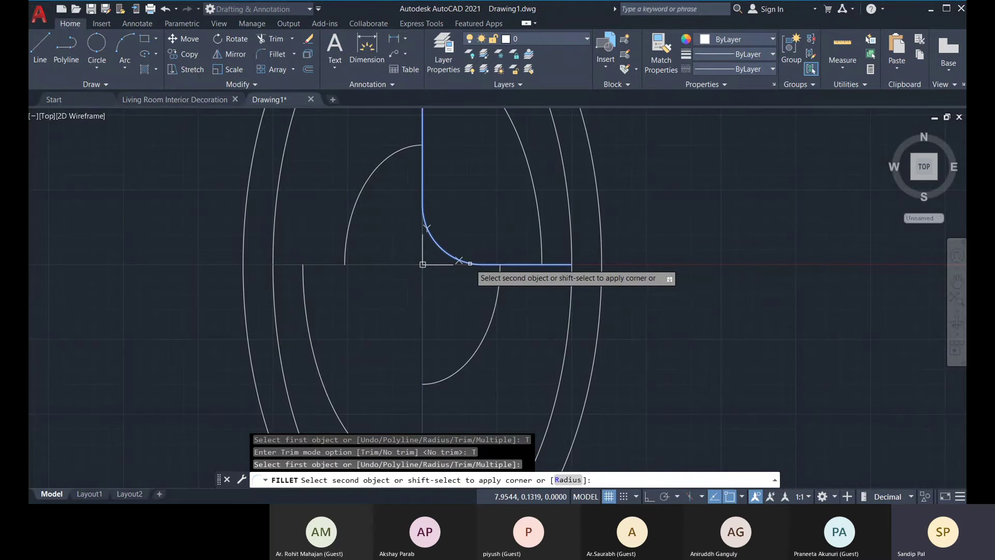
click(470, 263)
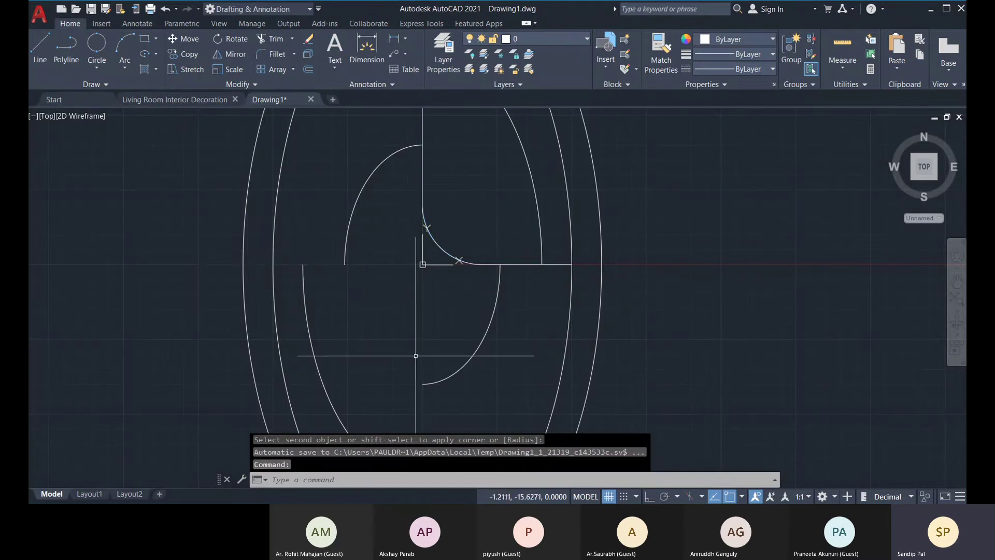
scroll(417, 311, up, 1)
scroll(420, 234, down, 1)
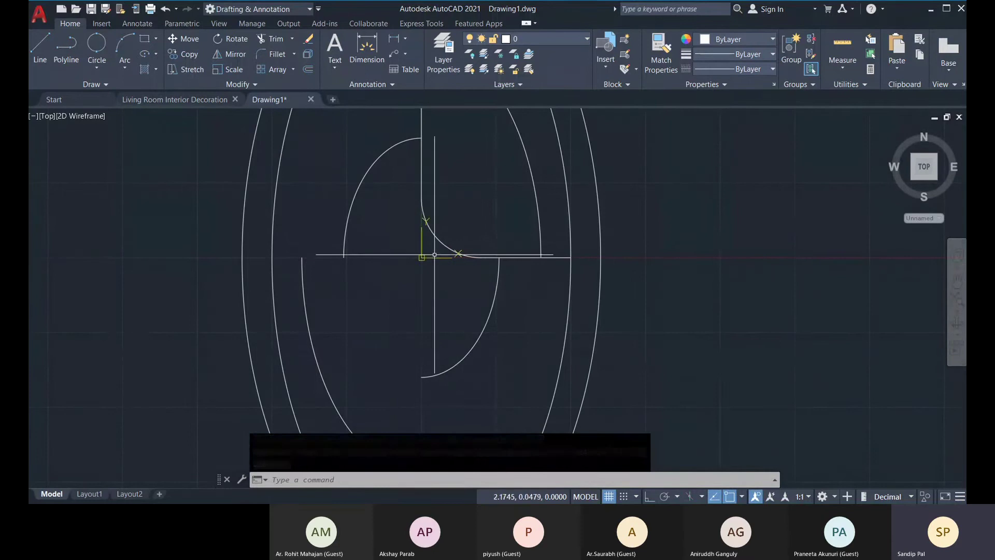
Step: Undo the trimmed radius 10 fillet between the vertical and horizontal axis lines
scroll(409, 252, up, 1)
scroll(368, 242, down, 1)
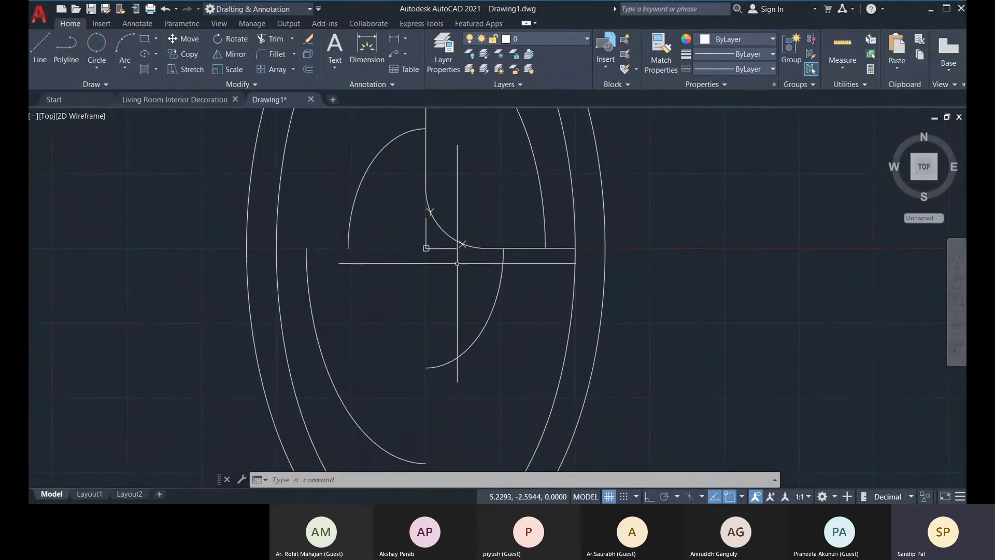
key(ctrl+z)
key(ctrl+z)
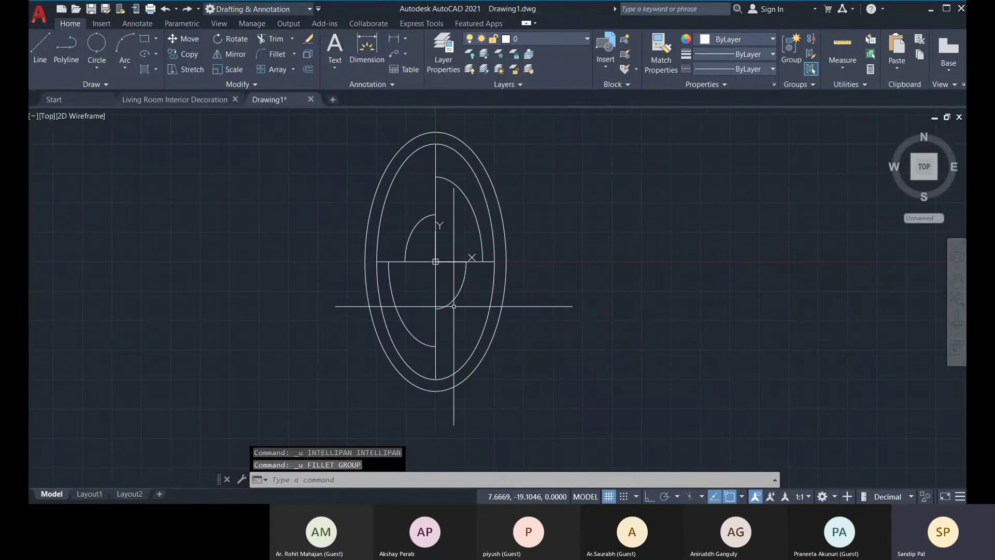
Step: Fillet the upper part of the vertical axis line with the right part of the horizontal one, using radius 10 and No trim mode
scroll(447, 263, up, 4)
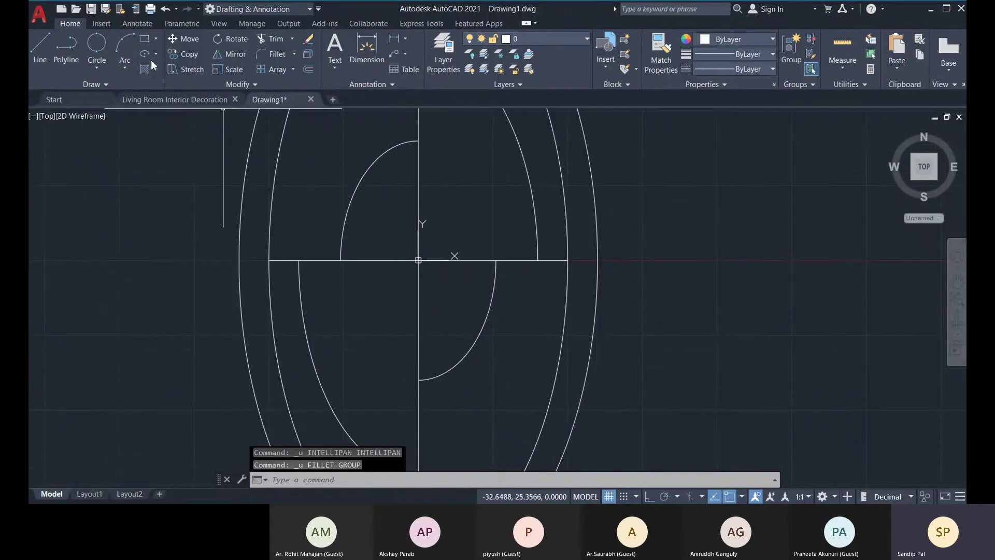
click(293, 55)
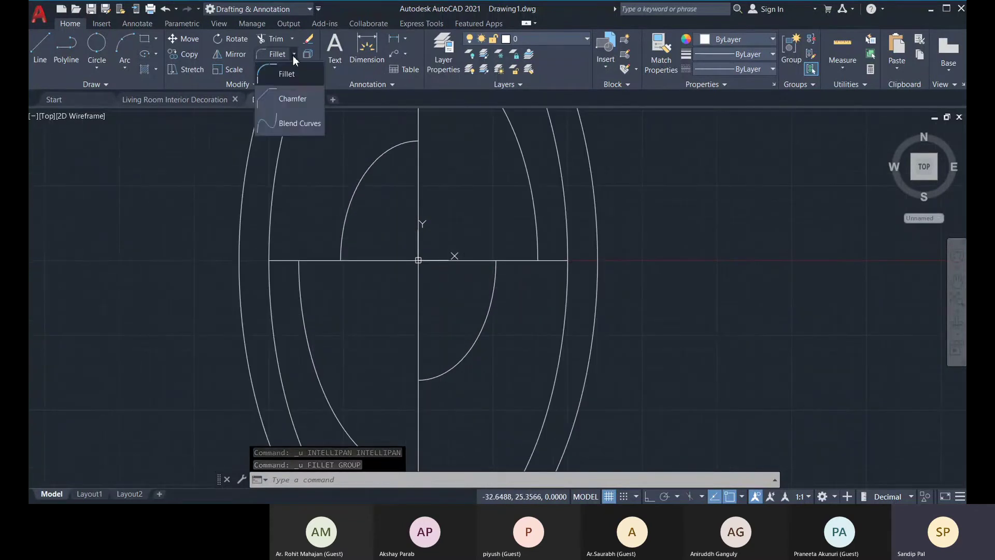
click(288, 77)
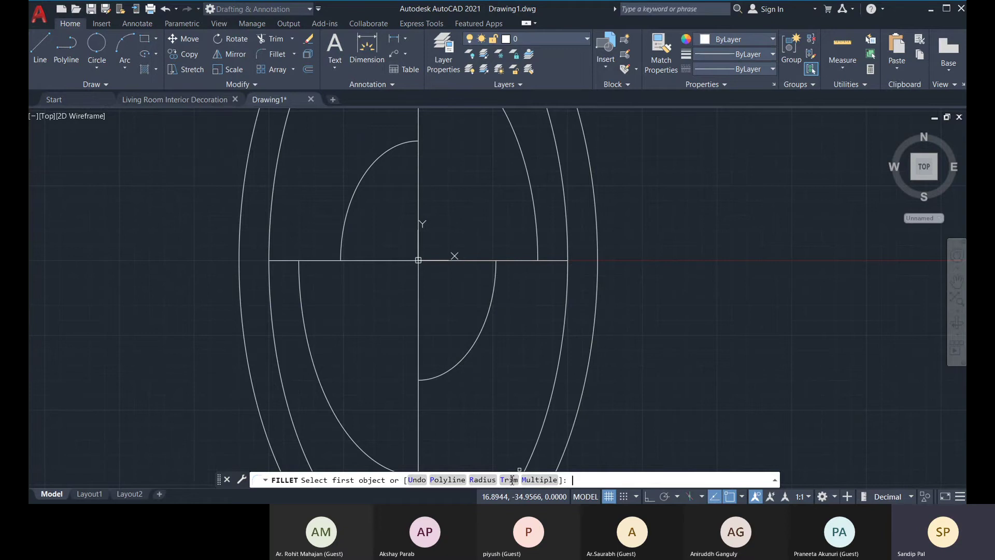
click(510, 480)
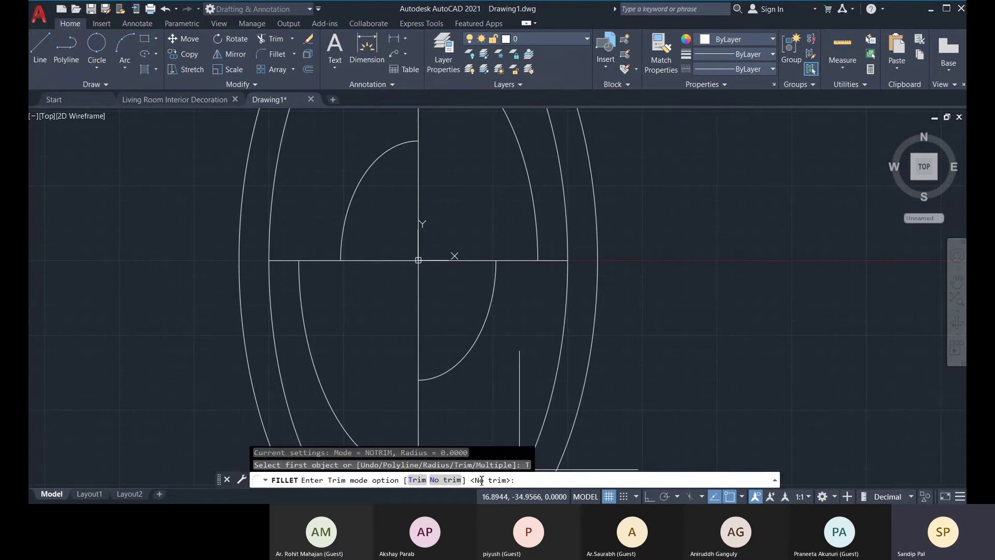
click(446, 480)
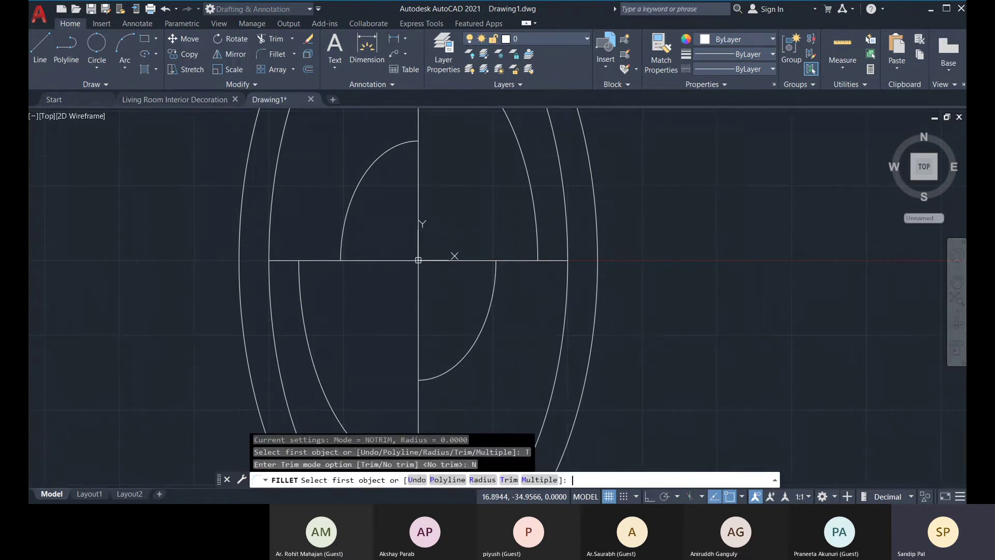
click(482, 480)
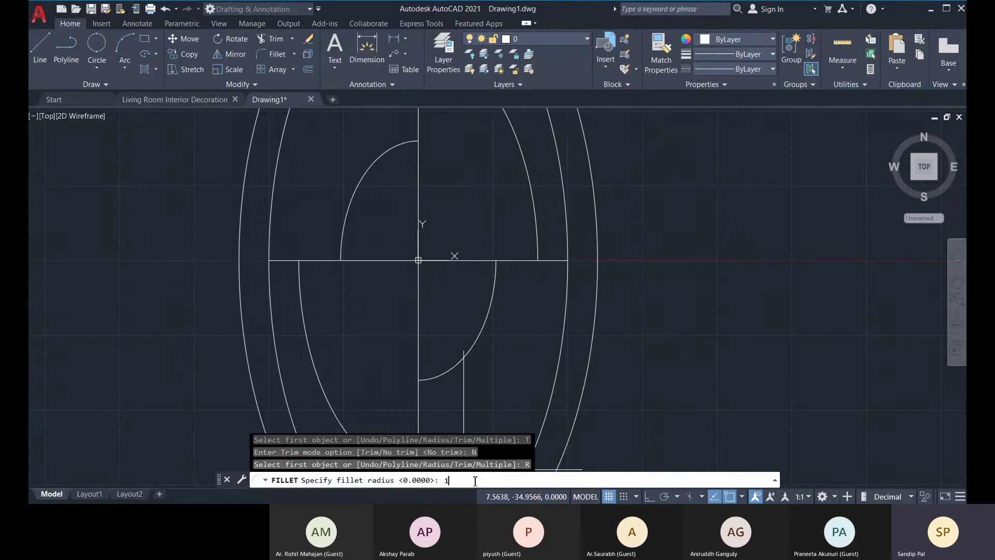
key(Return)
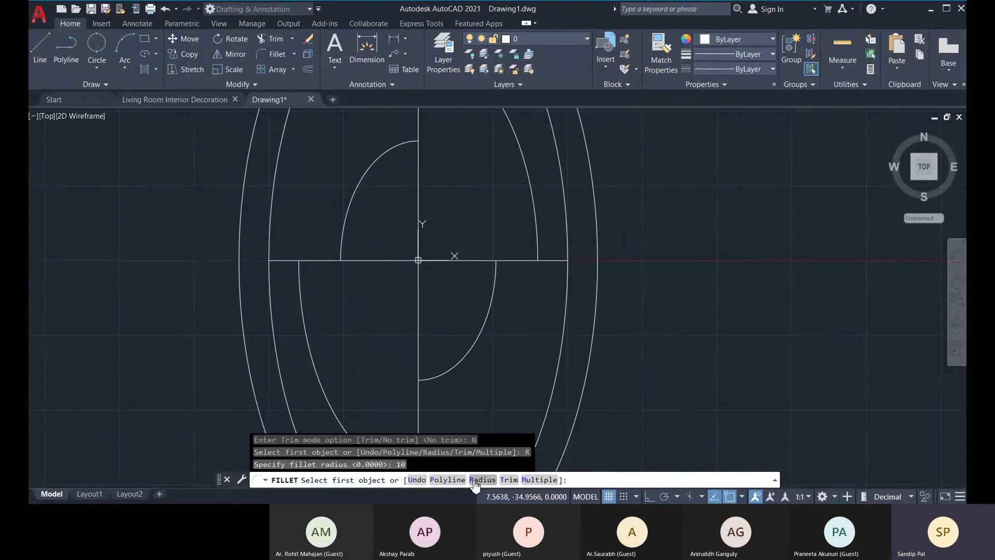
click(418, 197)
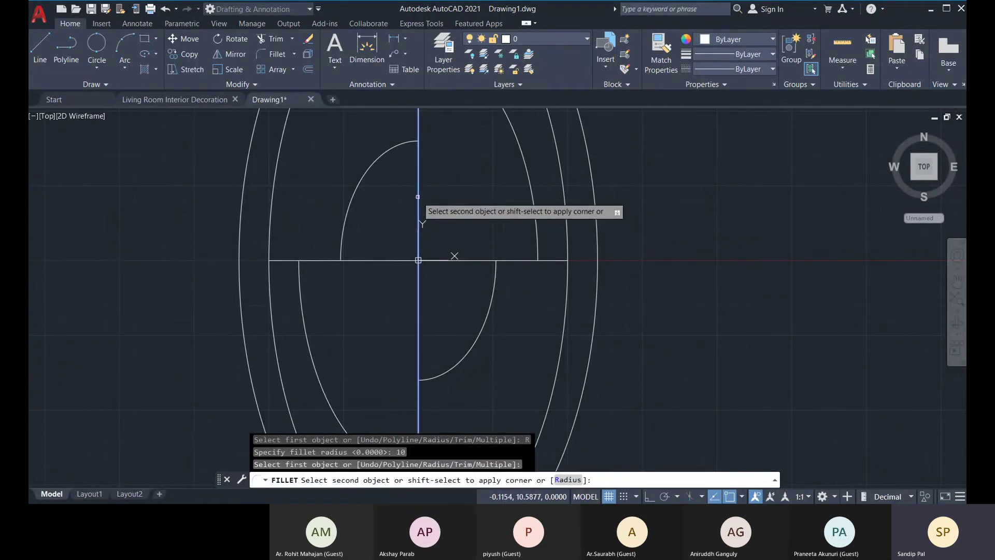
click(482, 261)
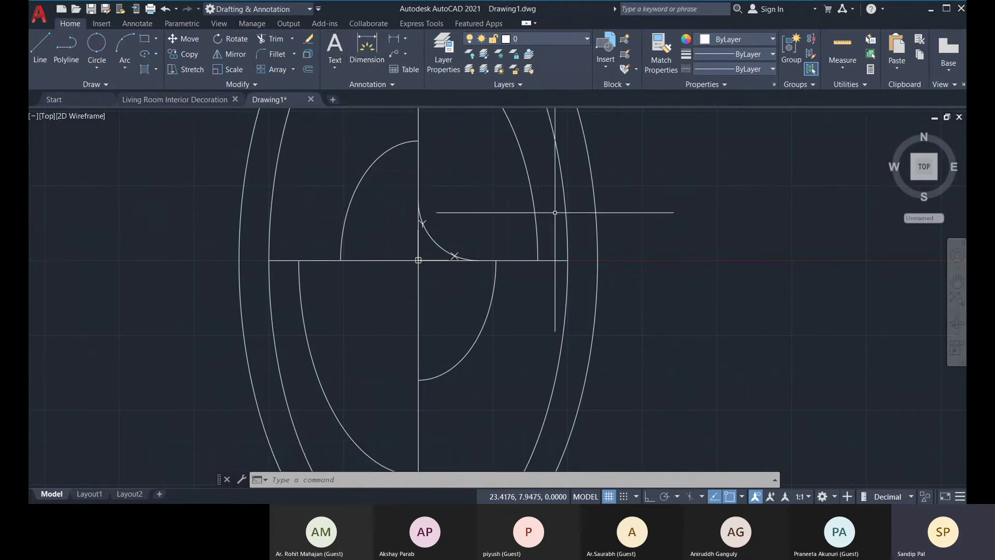
Step: Fillet the other three corners where the axis lines cross, using the Multiple option with radius 10 and No trim mode
middle_drag(430, 231, 455, 234)
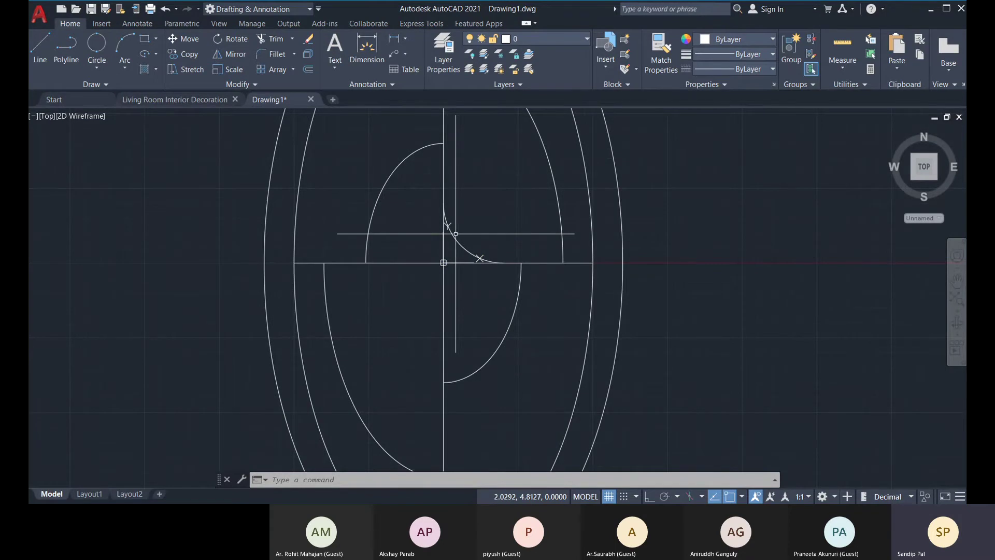
click(269, 54)
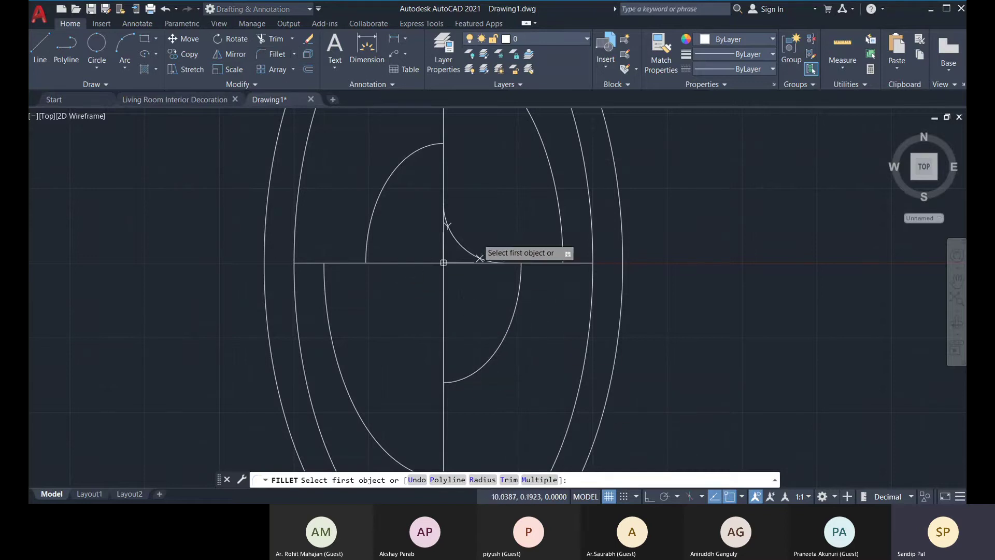
click(483, 480)
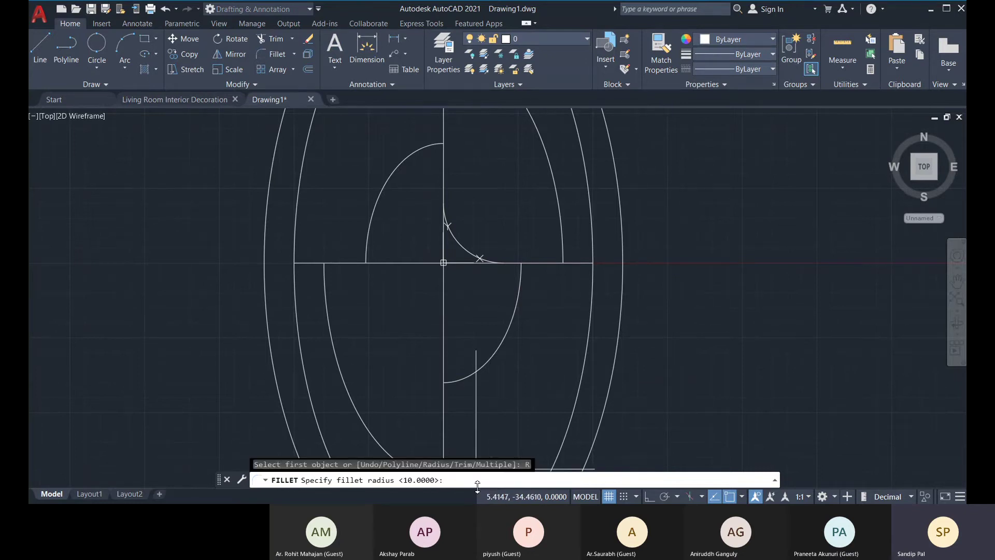
key(Return)
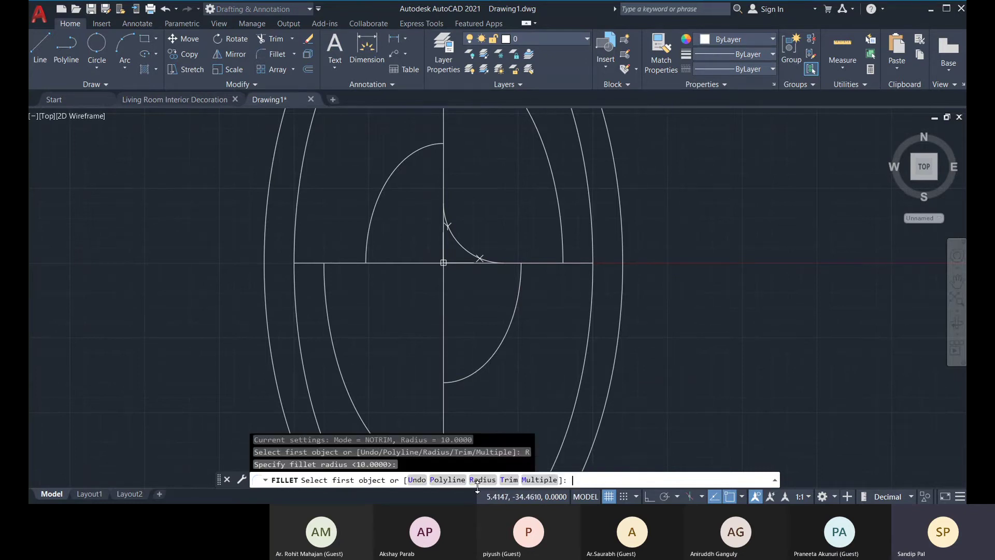
click(536, 481)
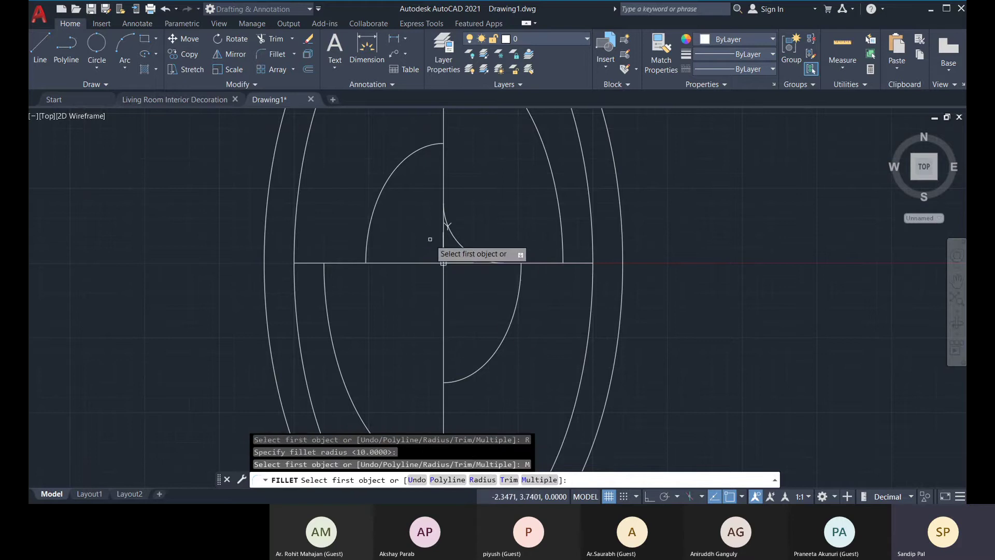
click(442, 232)
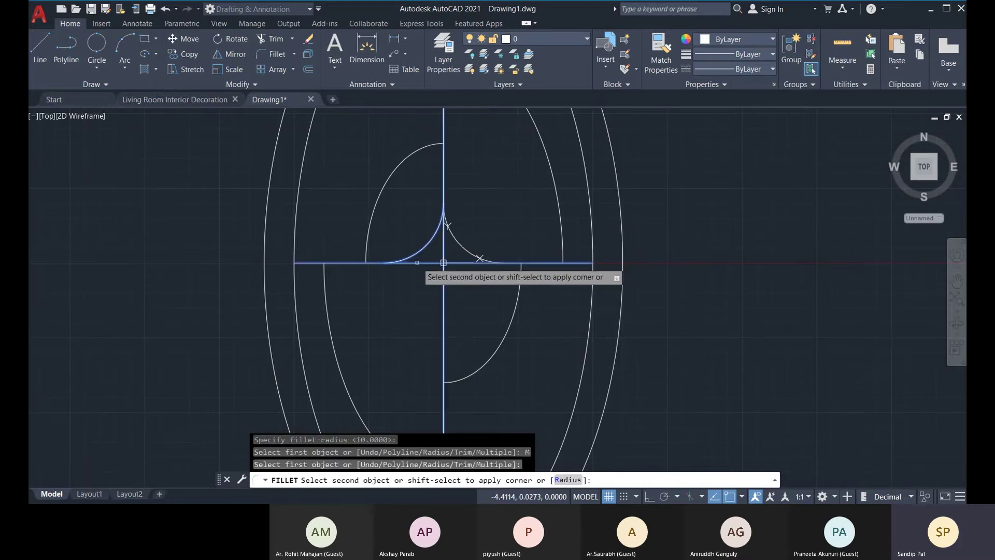
click(418, 263)
click(423, 263)
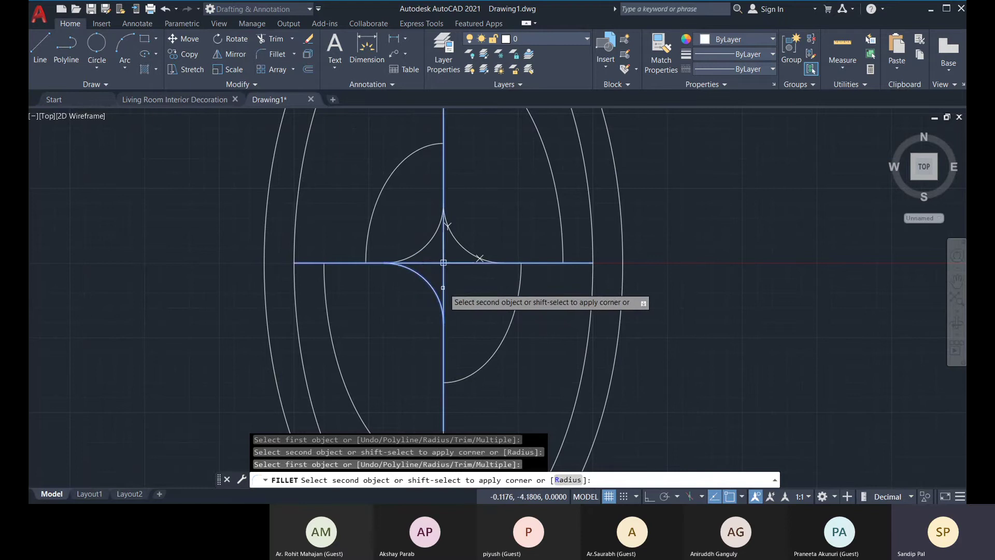
click(444, 288)
click(444, 282)
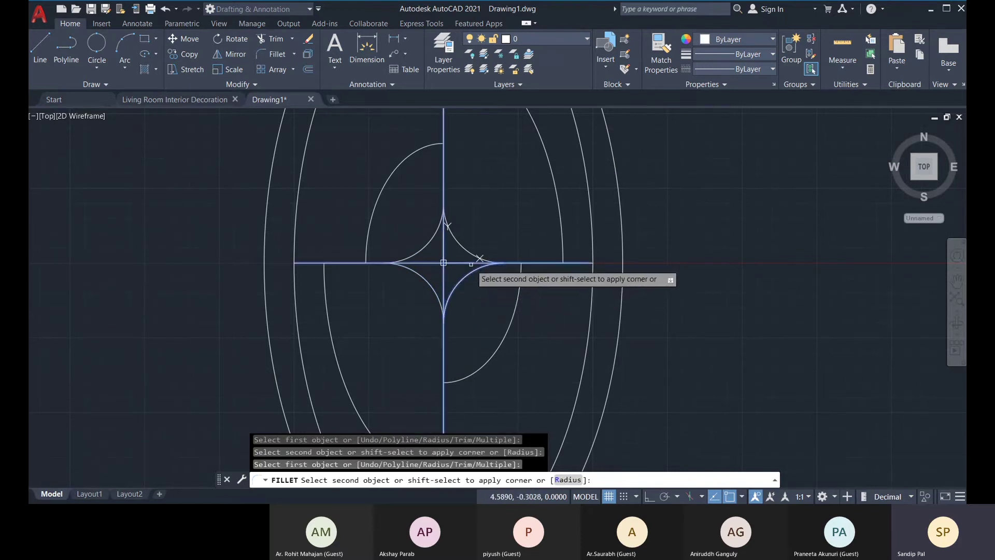
click(474, 263)
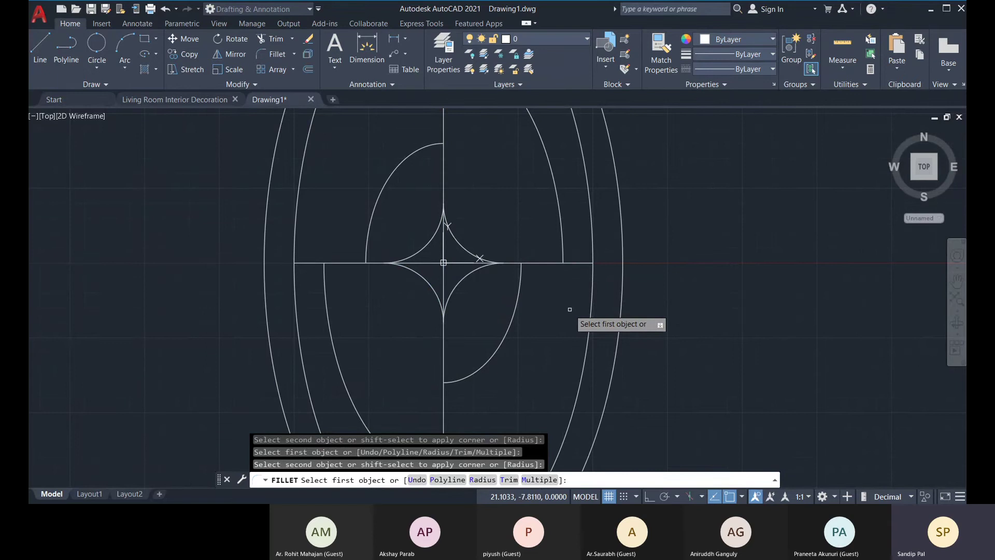
key(Escape)
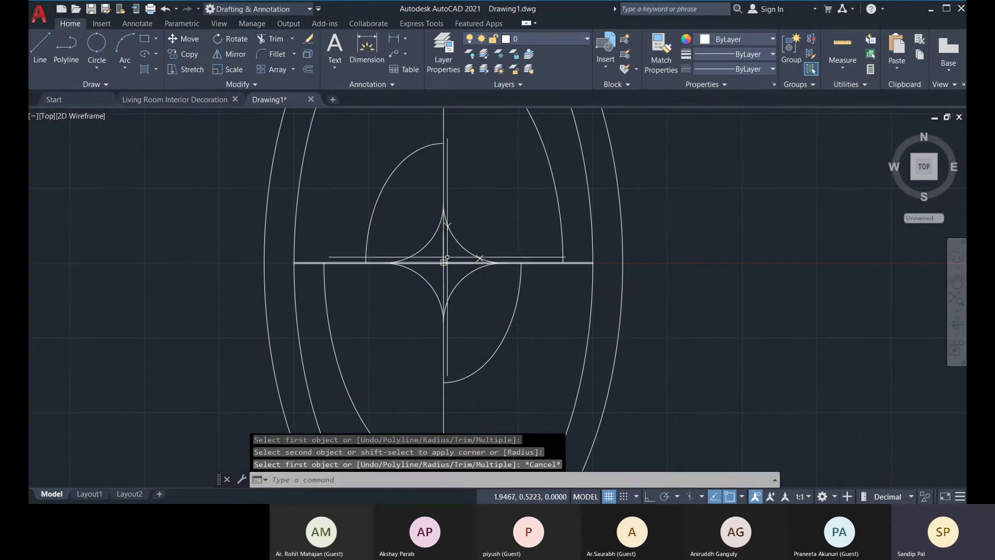
Step: Trim away the axis lines where they cross inside the star formed by the four fillet arcs
scroll(447, 257, up, 4)
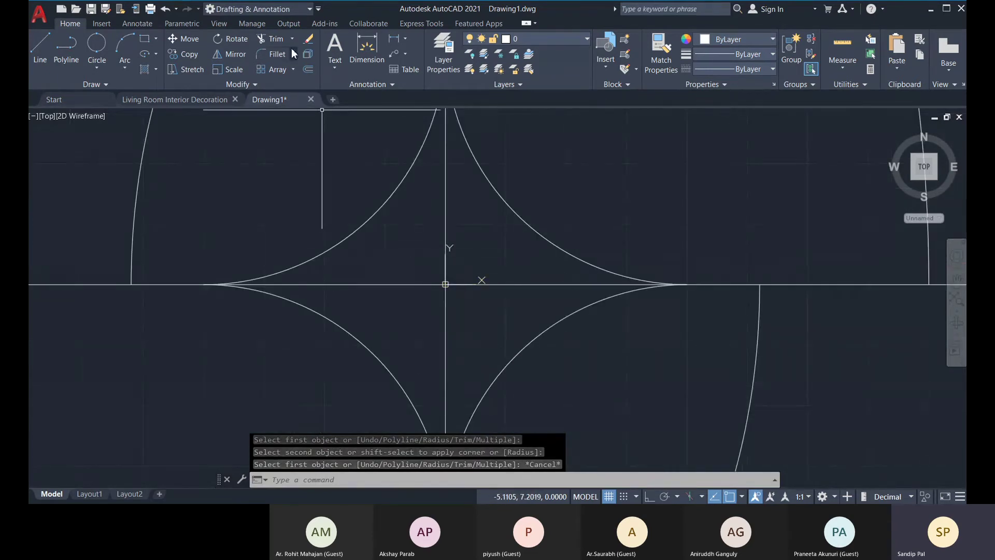
click(270, 39)
click(483, 326)
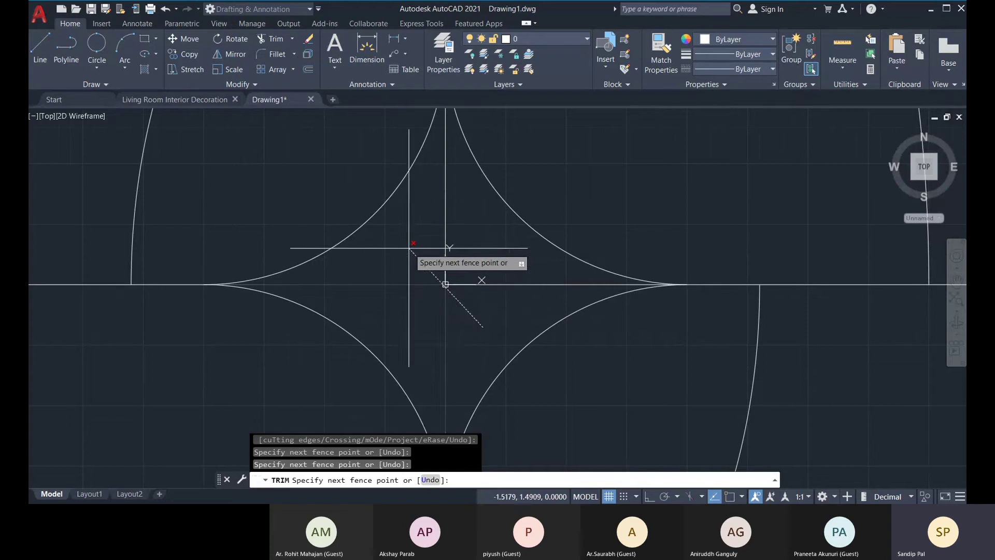
key(Return)
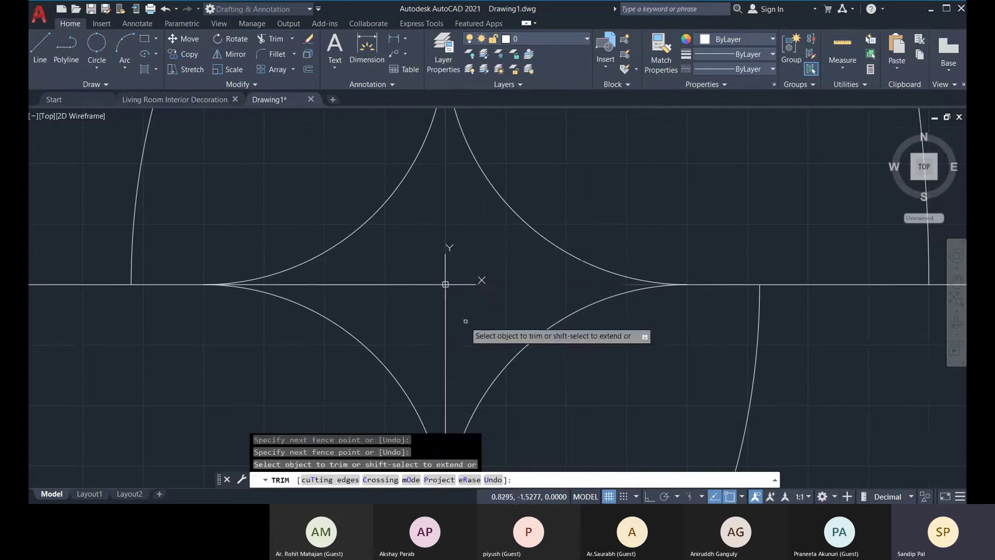
click(466, 322)
click(398, 263)
key(Return)
scroll(484, 296, down, 2)
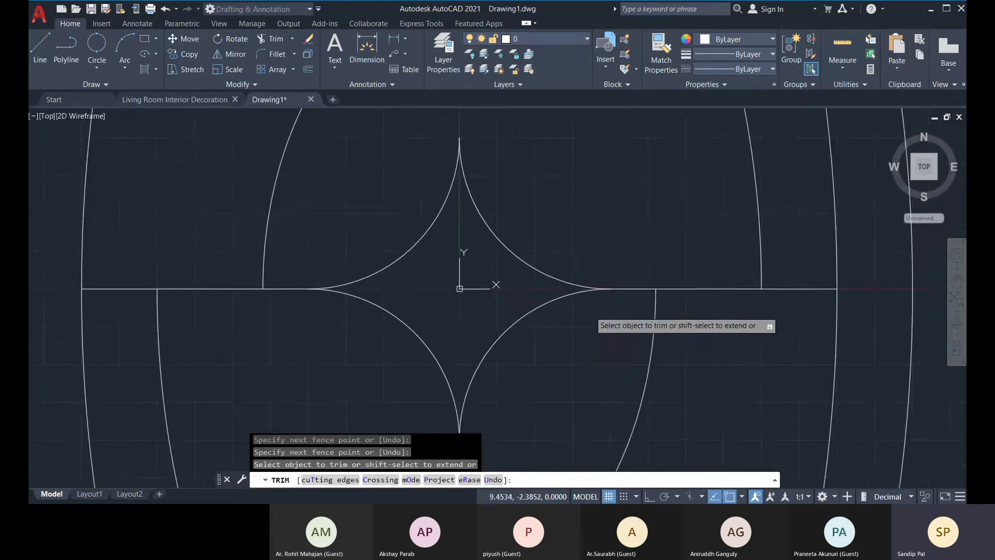
scroll(591, 313, down, 4)
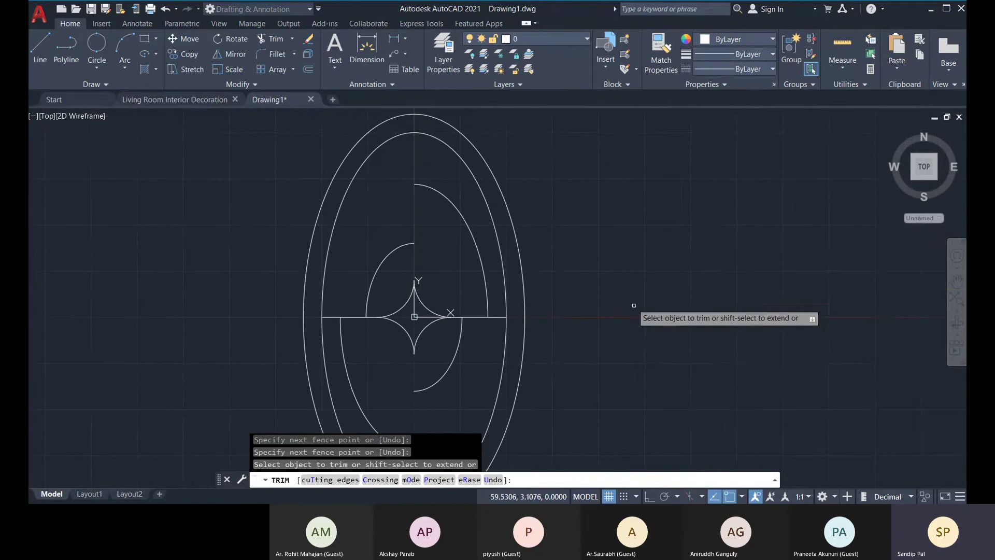
scroll(620, 309, down, 3)
scroll(570, 309, up, 4)
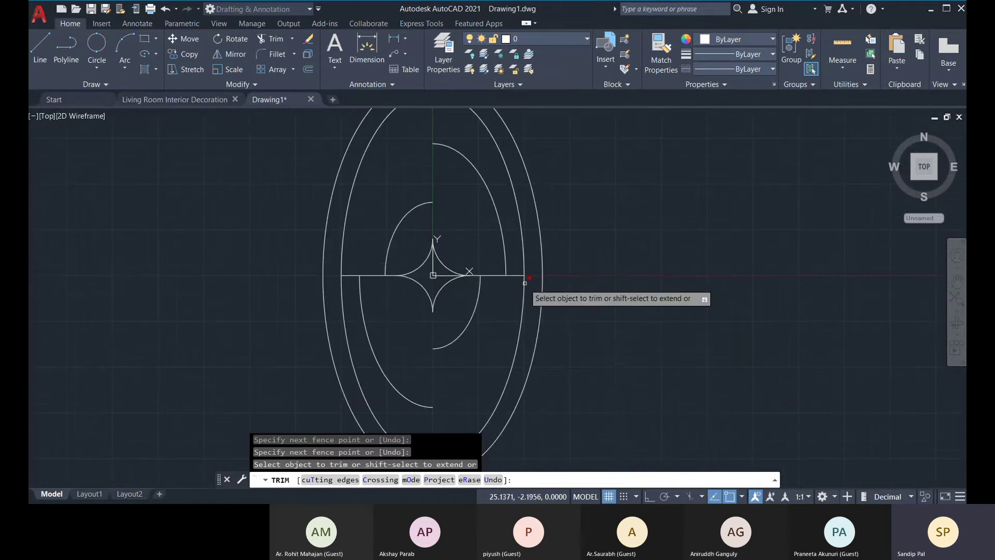
middle_drag(493, 318, 491, 302)
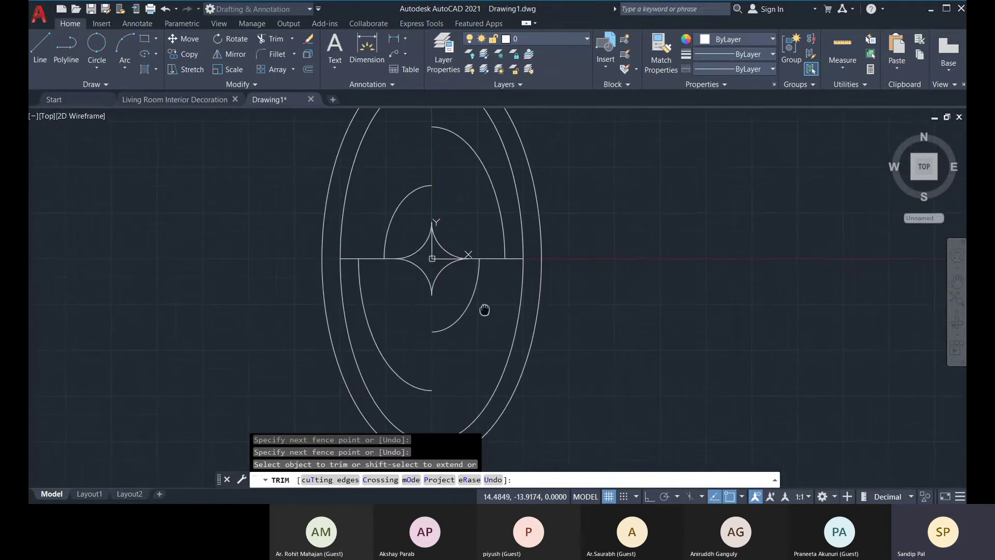
right_click(598, 206)
click(610, 213)
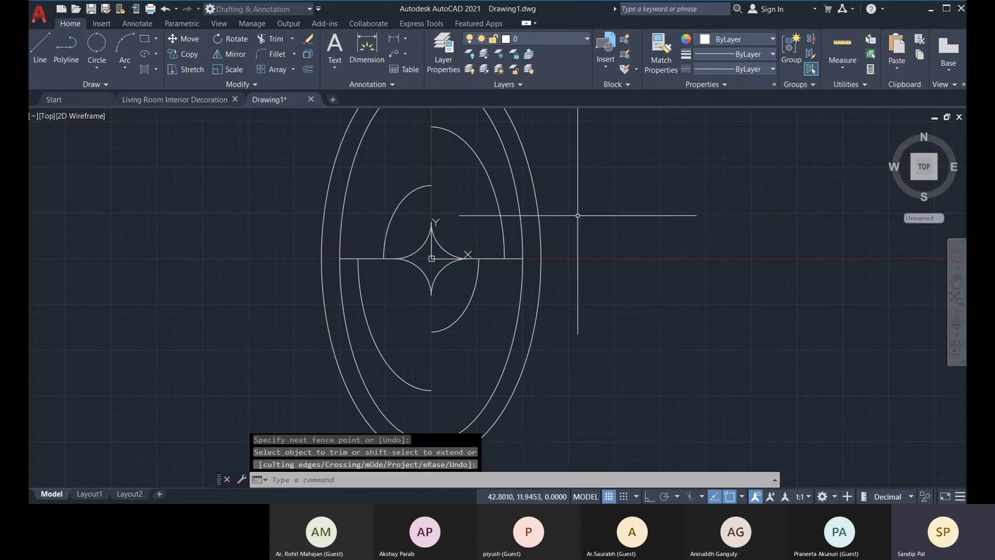
Step: Erase the whole drawing, including both ellipses, the elliptical arcs, the fillets and the remaining axis lines
scroll(318, 312, down, 2)
scroll(429, 349, down, 3)
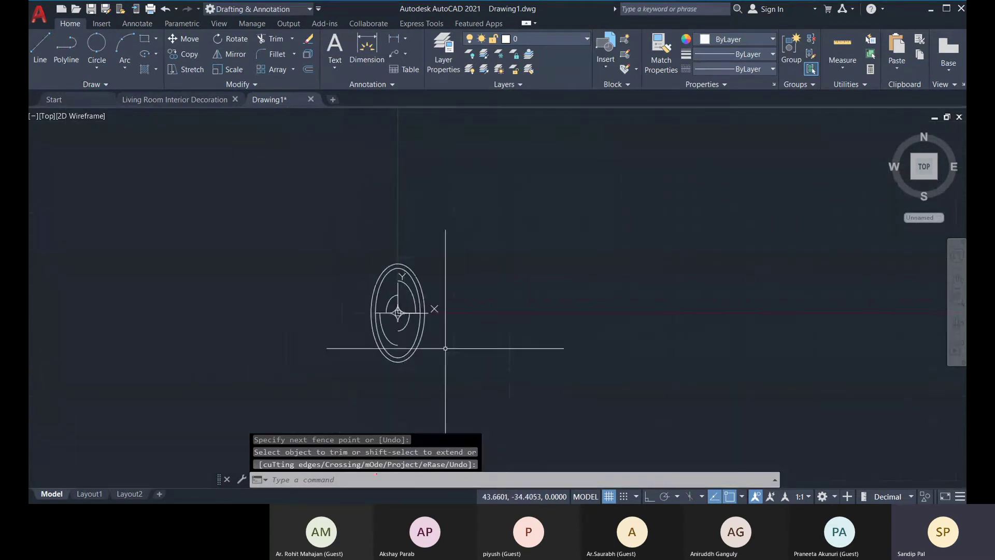
middle_drag(178, 172, 192, 179)
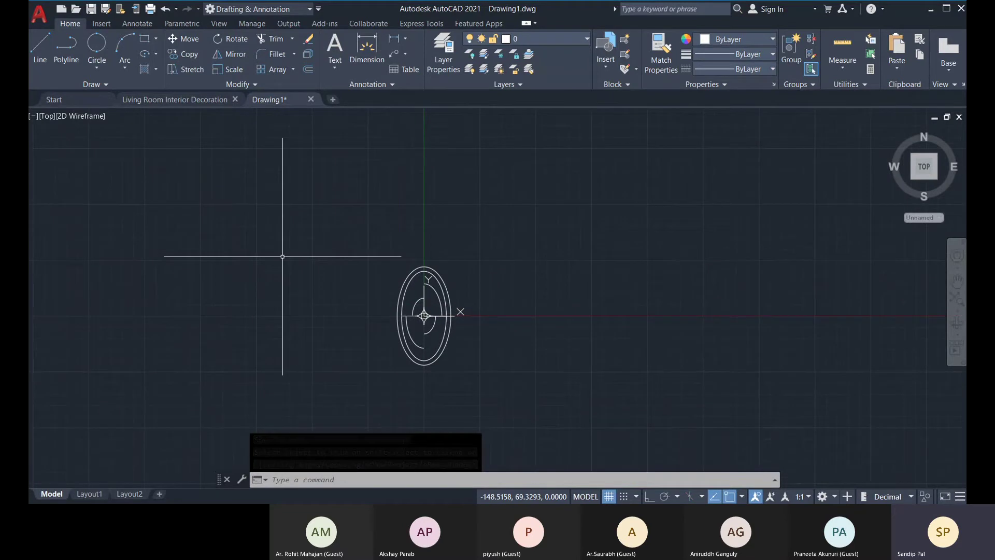
click(257, 231)
click(562, 430)
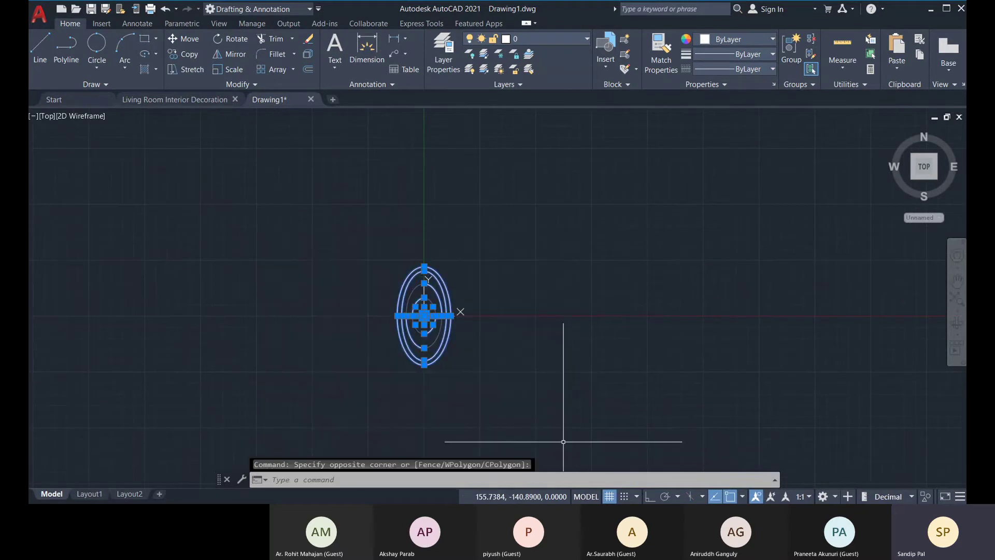
key(Delete)
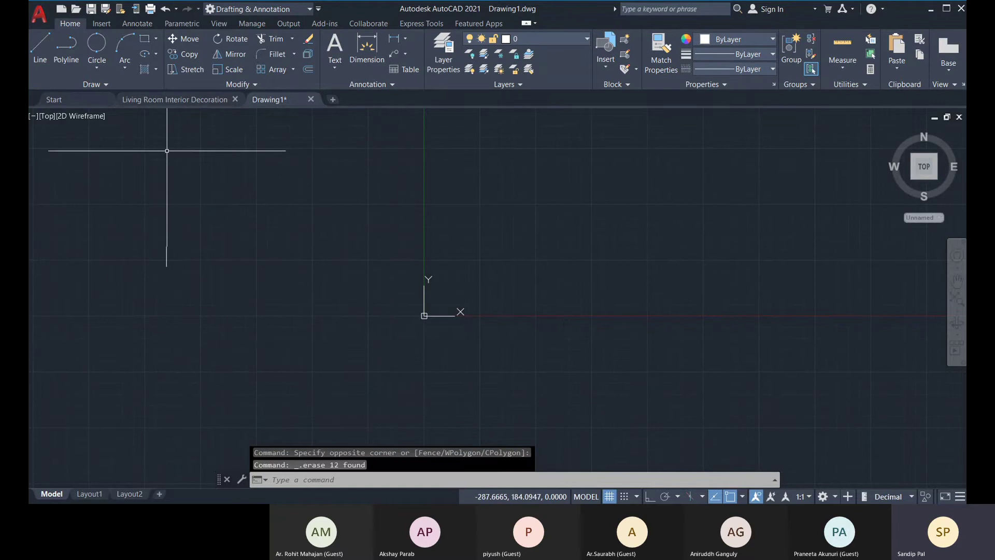
Step: Draw a three-sided polygon with the Edge option, starting just right of the origin, with a horizontal base edge of 250 at 0°
click(156, 39)
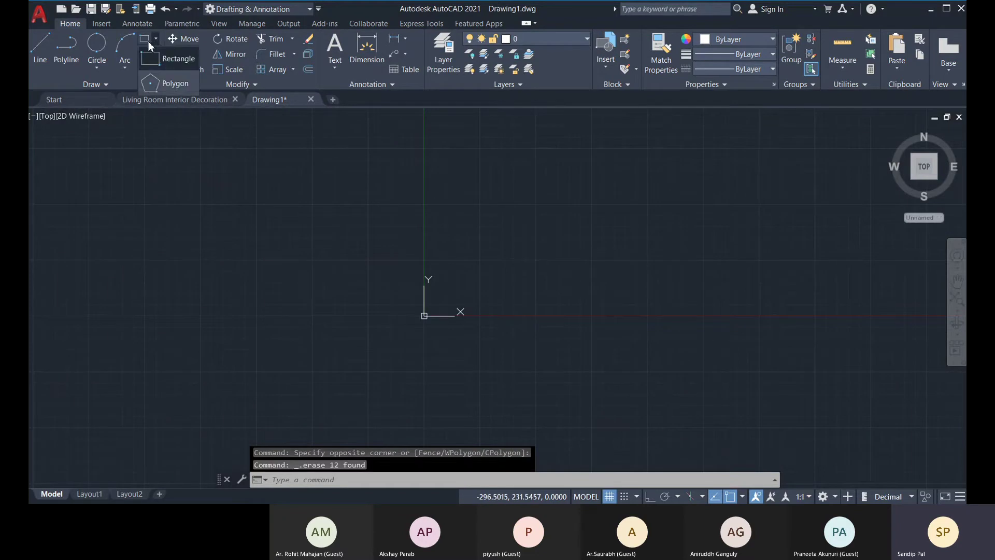
click(175, 92)
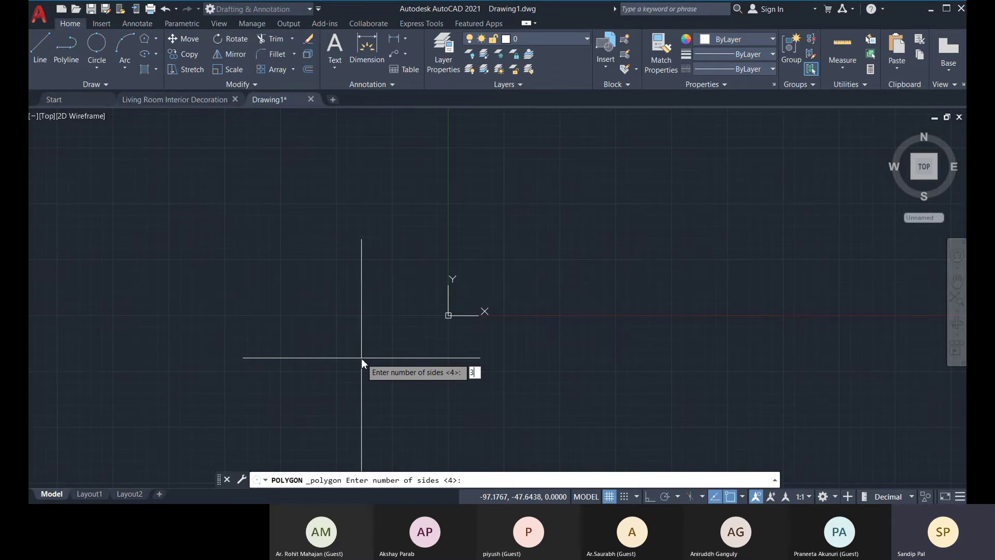
key(Return)
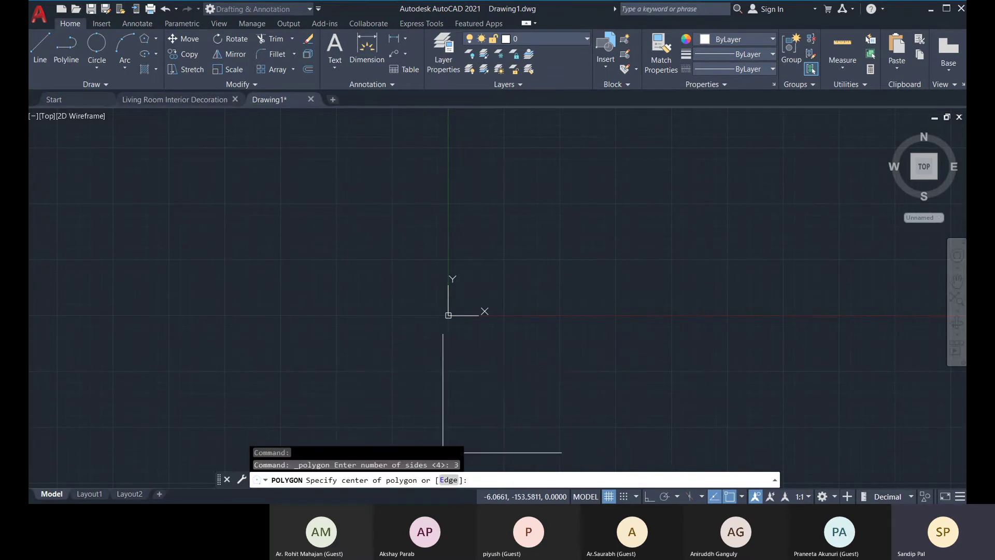
middle_drag(449, 345, 400, 356)
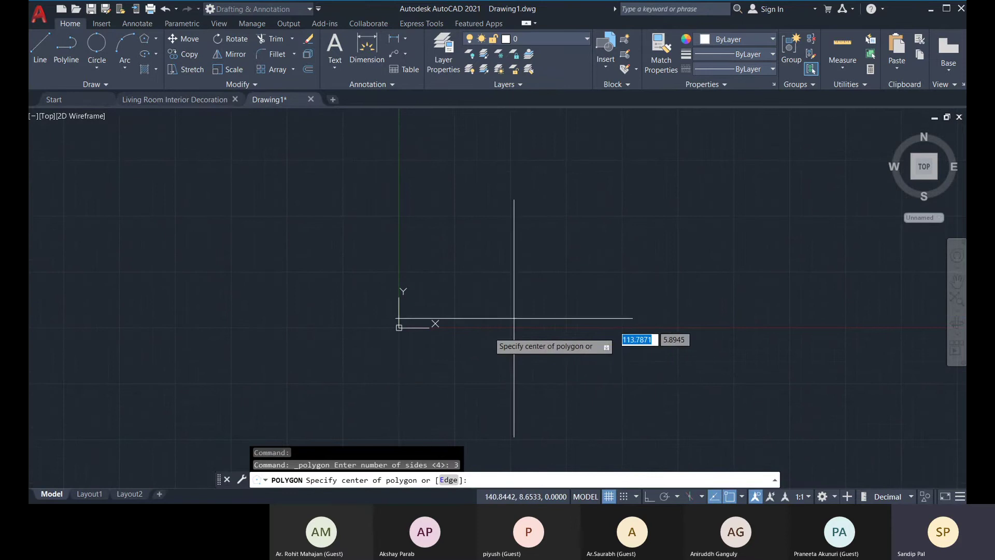
click(448, 480)
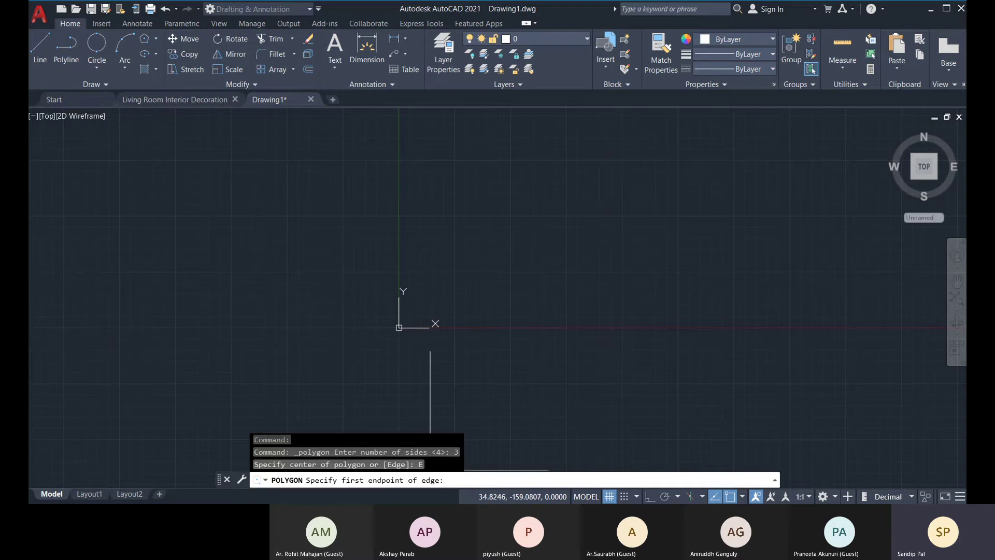
click(483, 327)
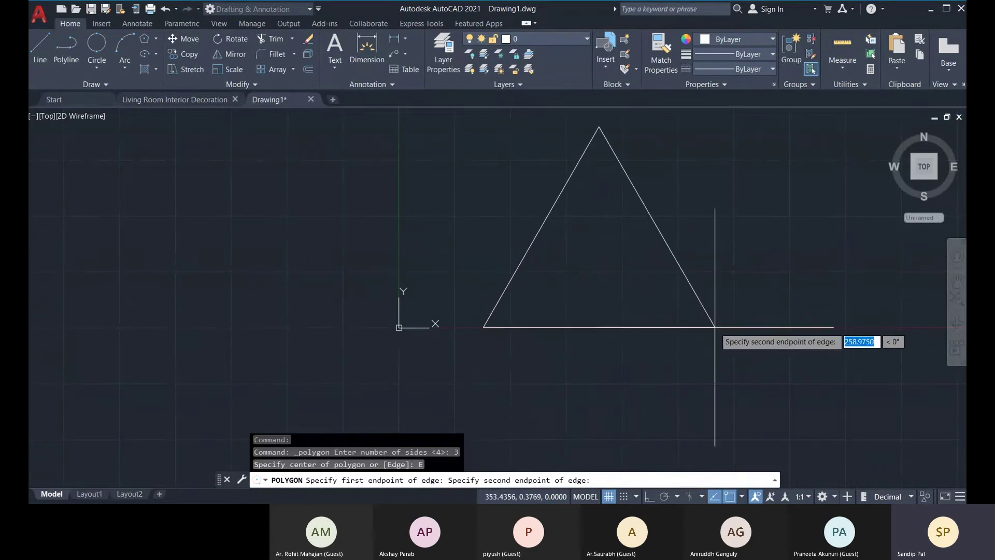
middle_drag(711, 327, 672, 322)
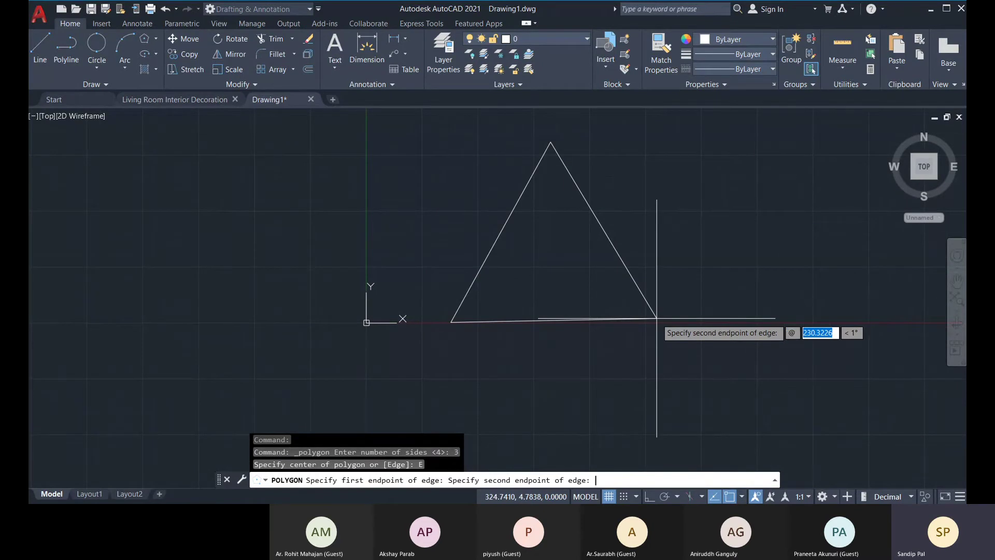
text(250)
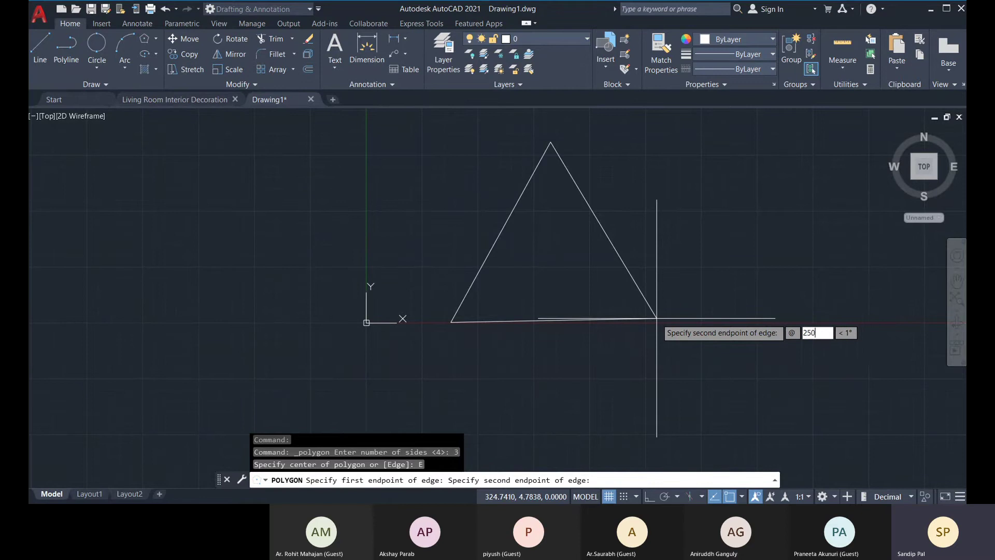
key(Tab)
text(0)
key(Return)
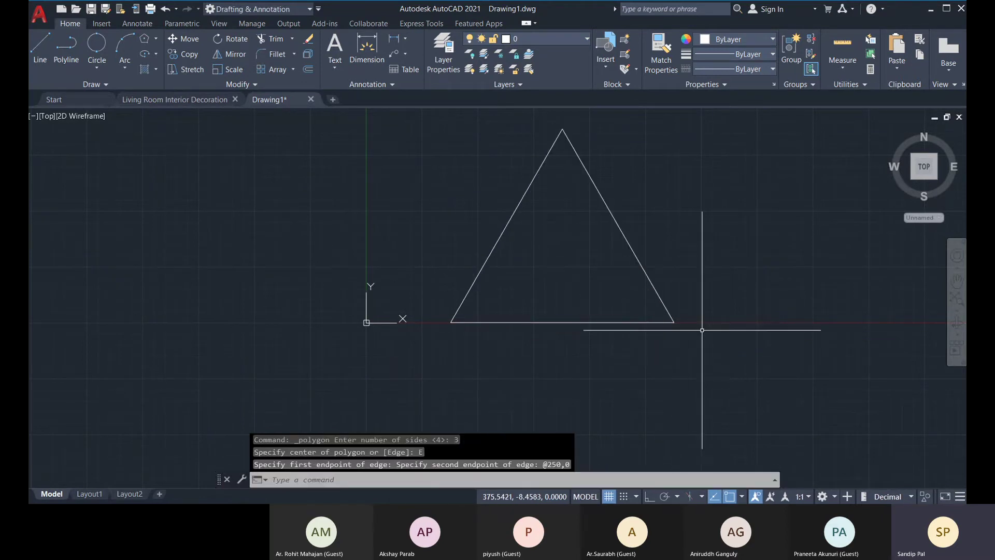
middle_drag(558, 311, 517, 325)
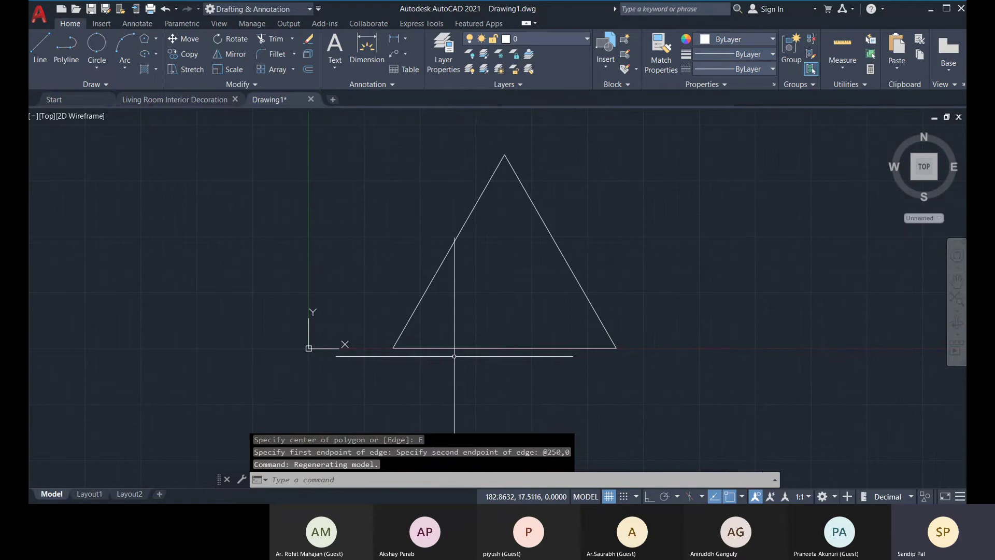
click(405, 40)
click(419, 81)
click(393, 345)
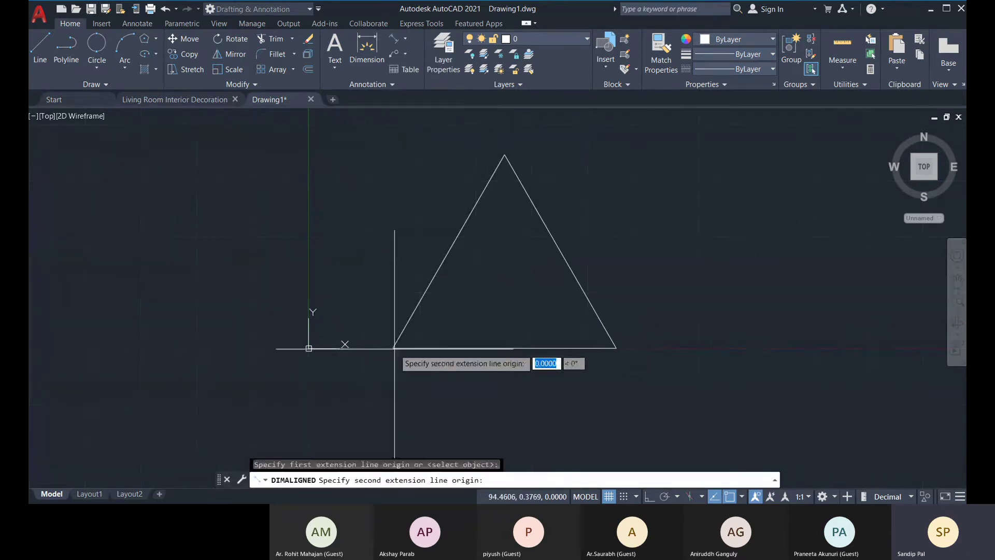
click(504, 156)
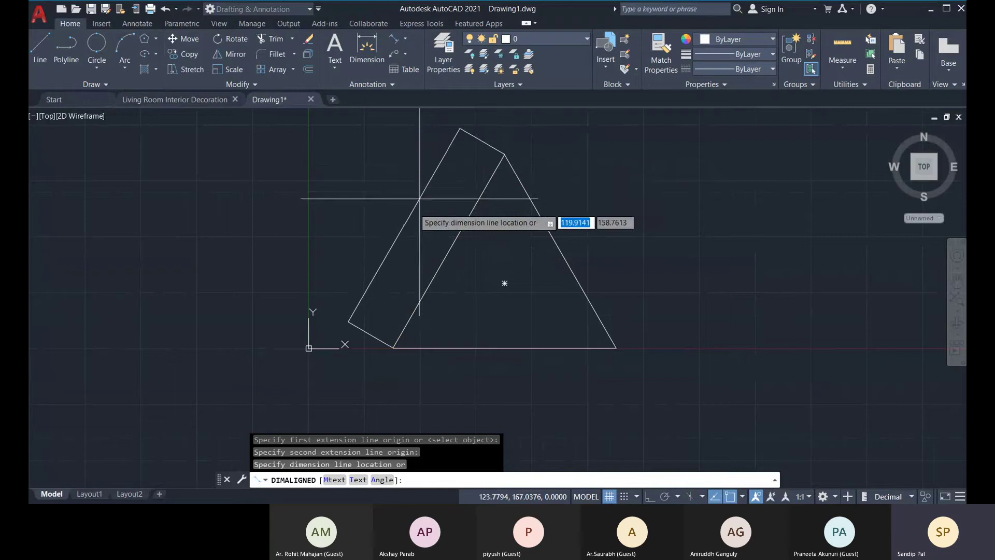
scroll(408, 212, up, 6)
scroll(424, 182, down, 5)
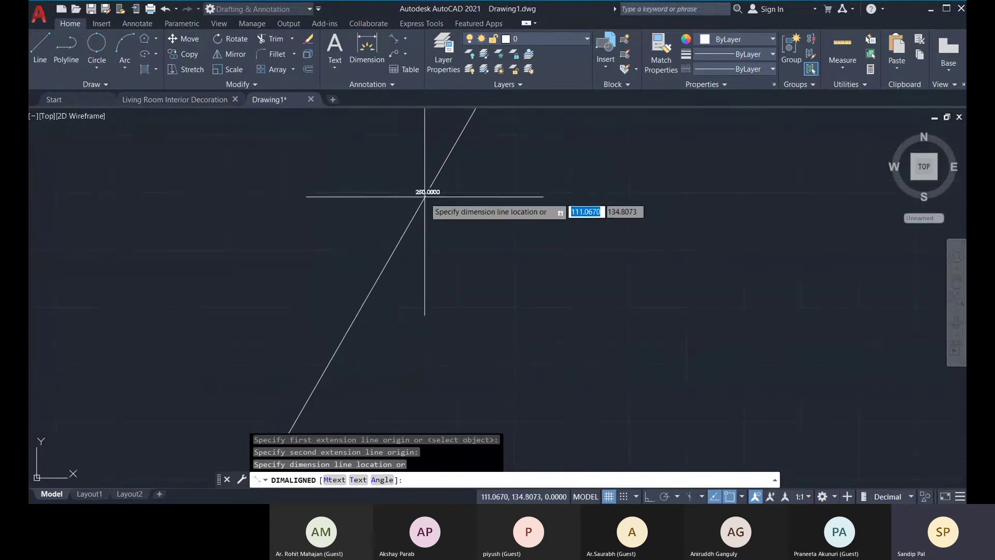
key(Escape)
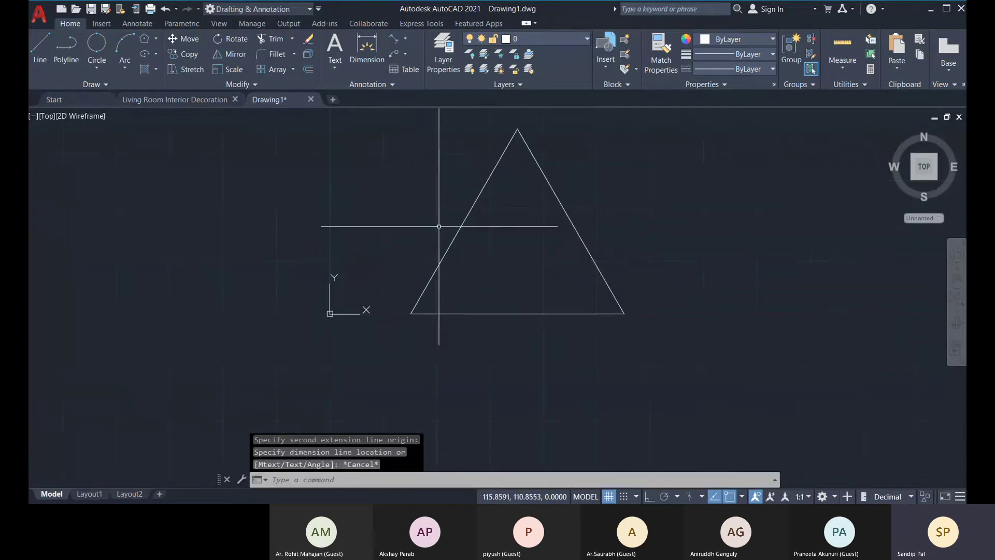
Step: Measure the distance along the triangle's left side from base corner to apex and read the result in the command history
middle_drag(489, 221, 477, 238)
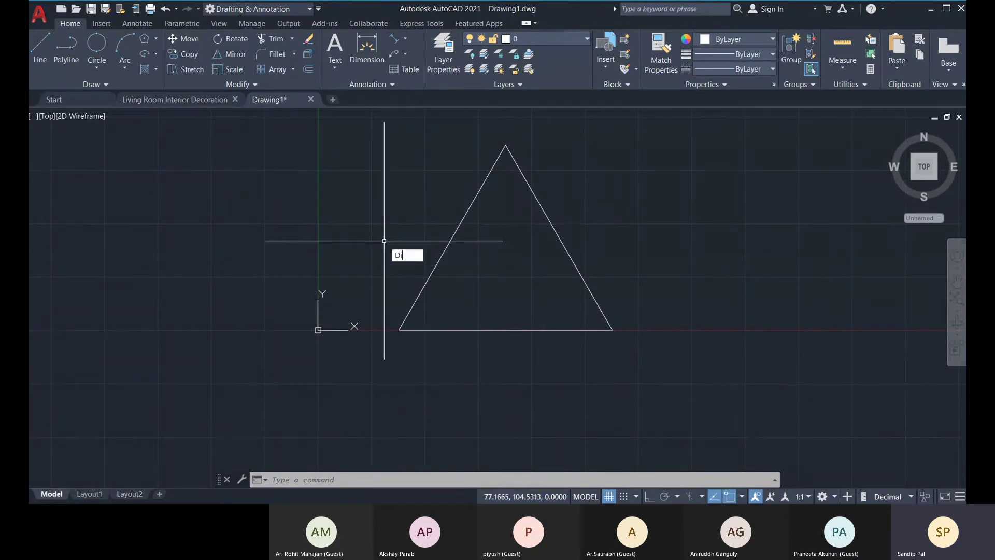
key(Return)
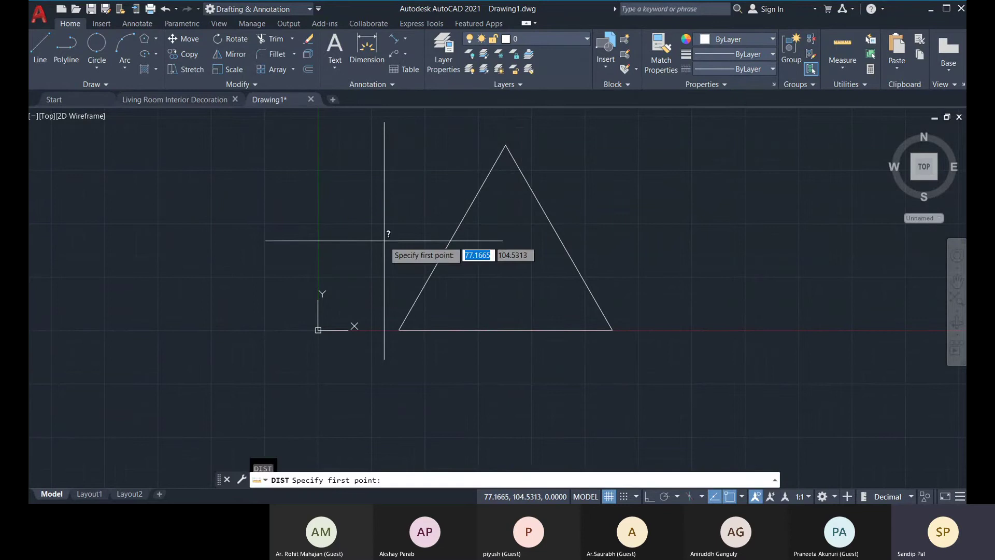
click(399, 329)
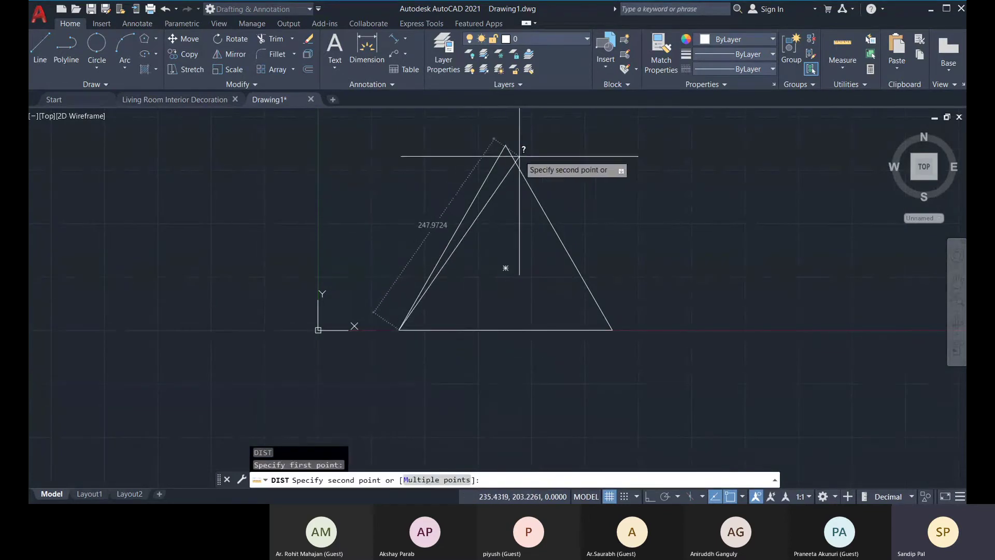
click(505, 145)
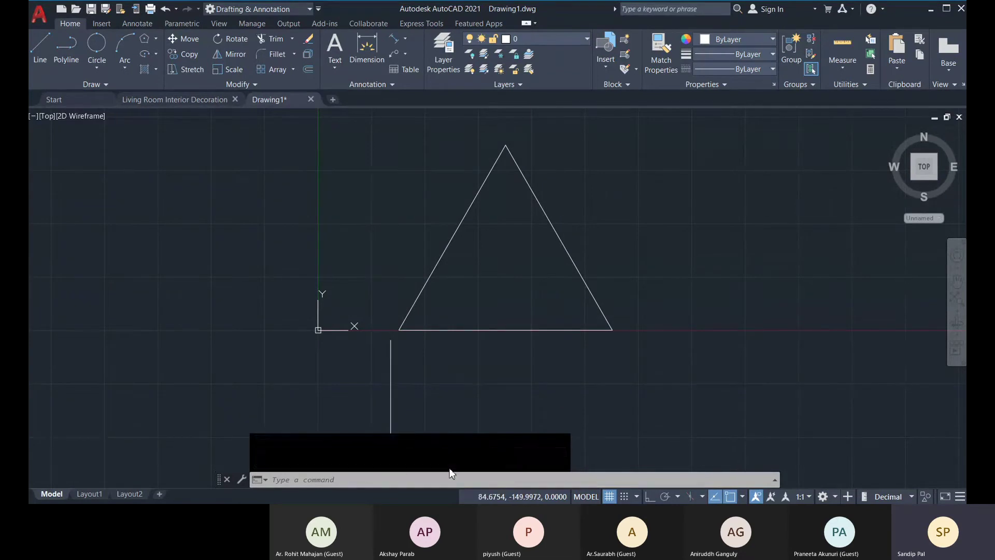
key(F2)
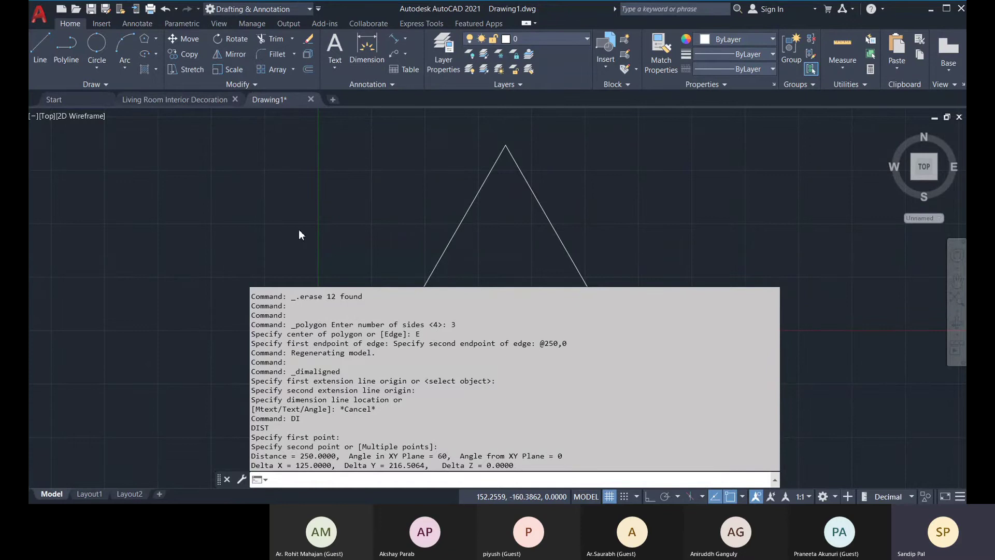
key(F2)
mouse_move(513, 306)
middle_down()
mouse_move(482, 316)
mouse_move(495, 347)
middle_up()
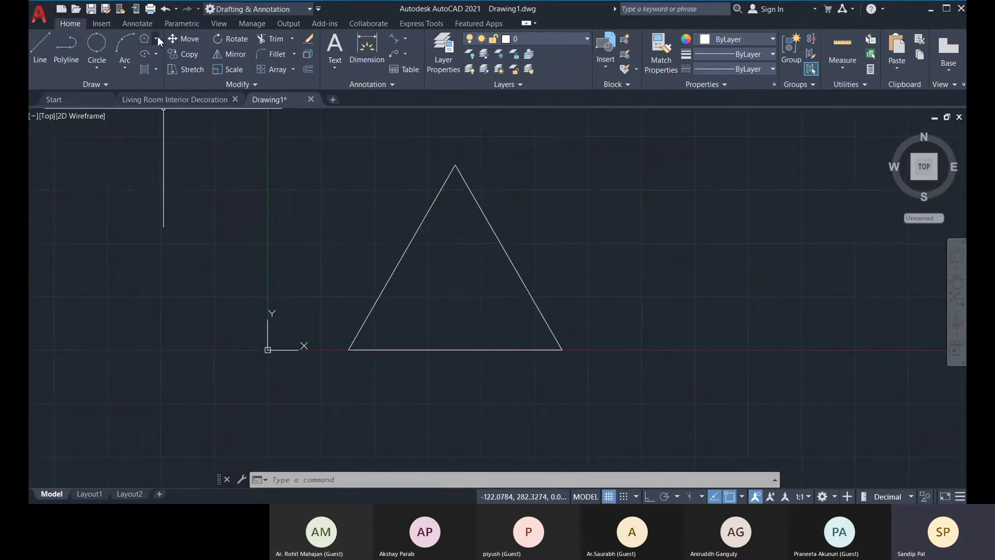
click(156, 55)
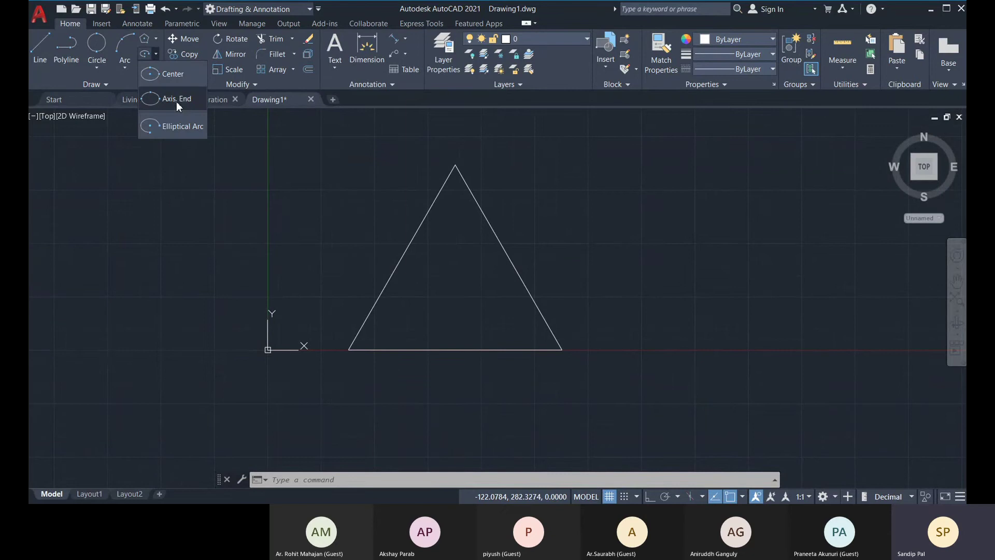
click(155, 38)
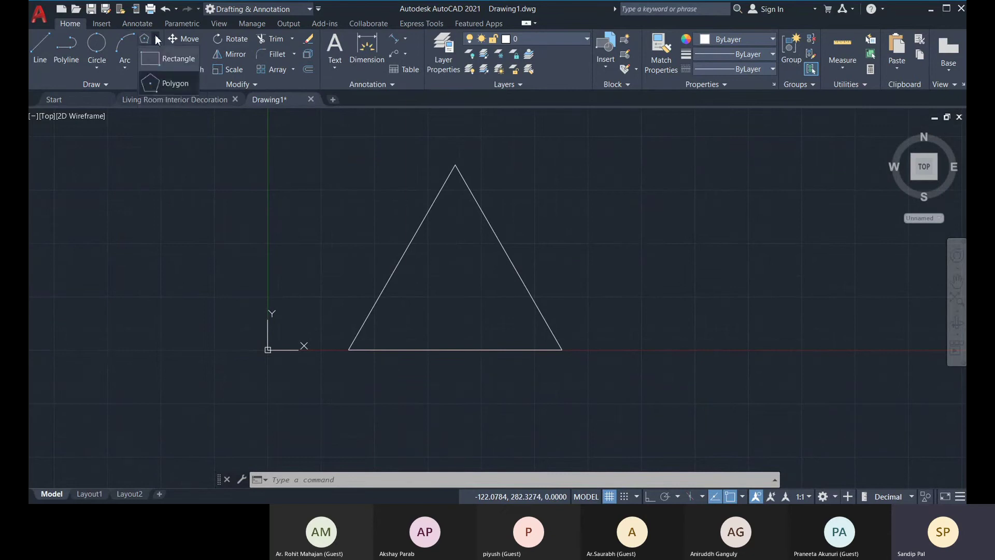
click(159, 64)
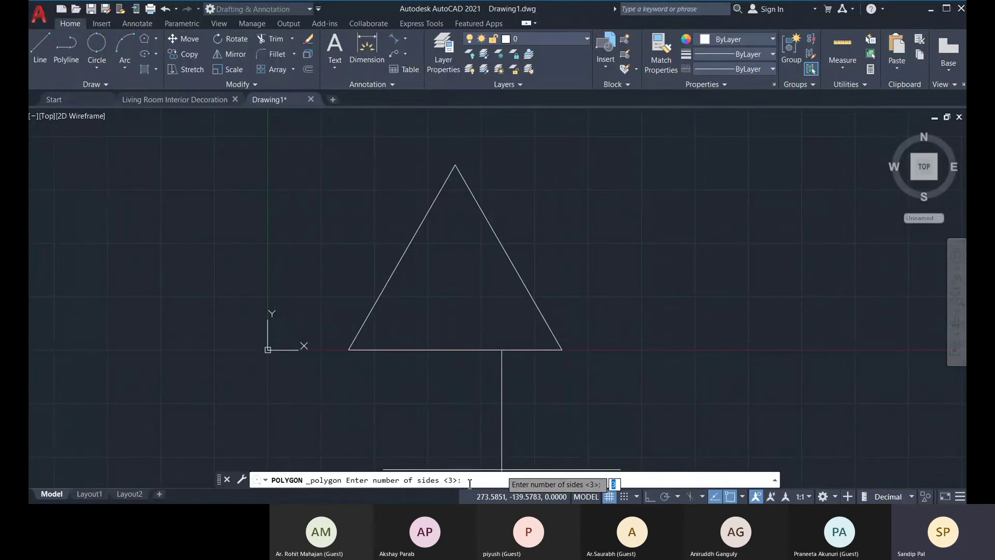
key(Return)
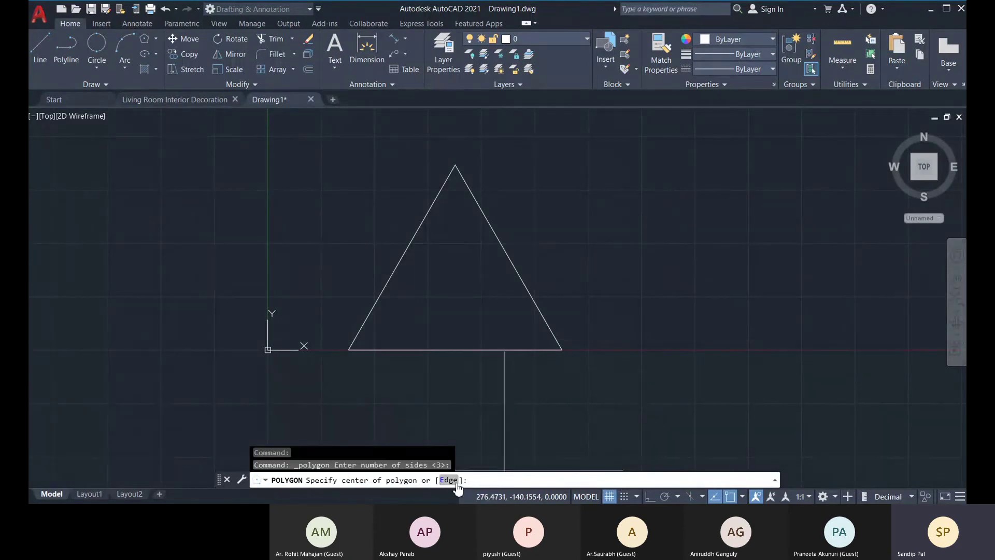
click(449, 481)
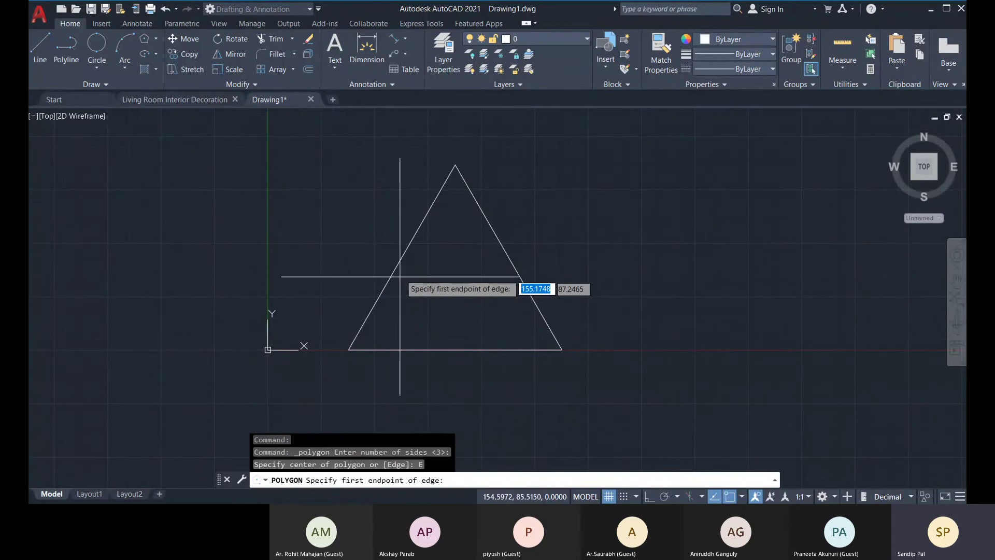
click(401, 257)
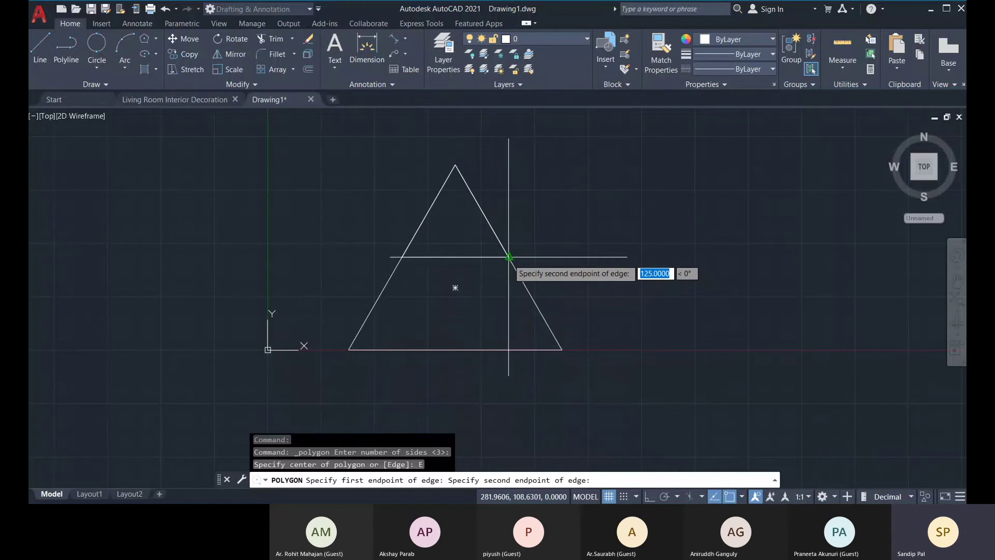
key(Escape)
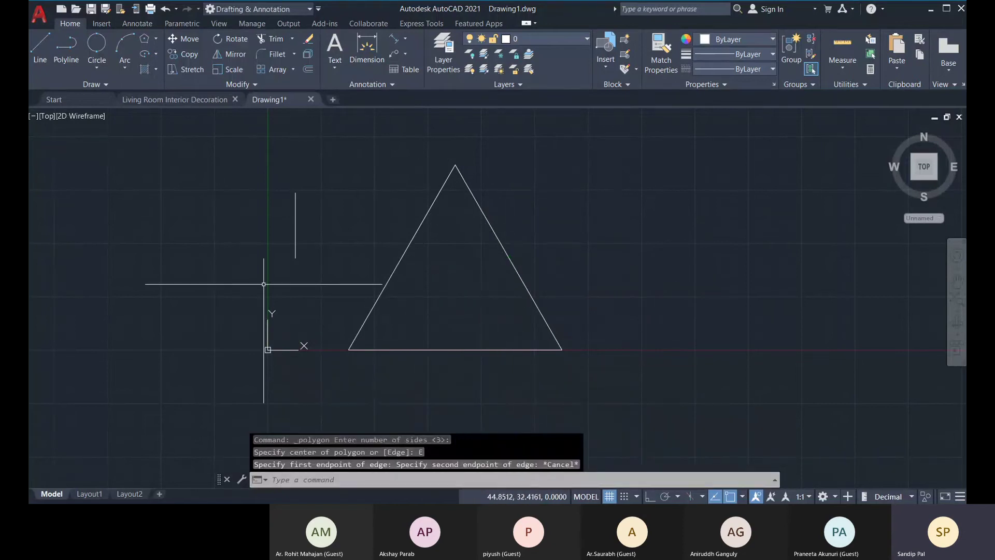
Step: Draw an inverted three-sided polygon centred in the triangle, using Inscribed in circle with the radius reaching the midpoint of the base
click(156, 40)
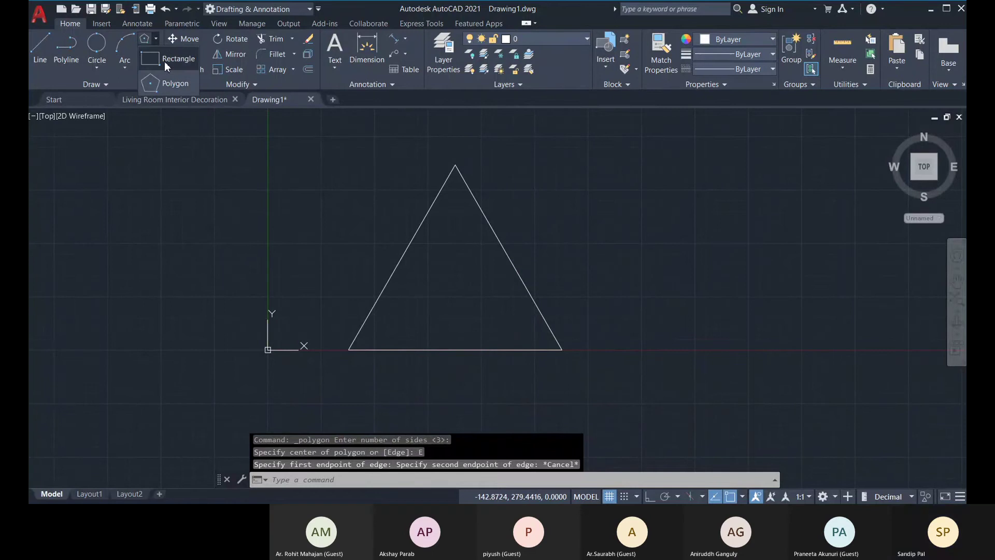
click(171, 83)
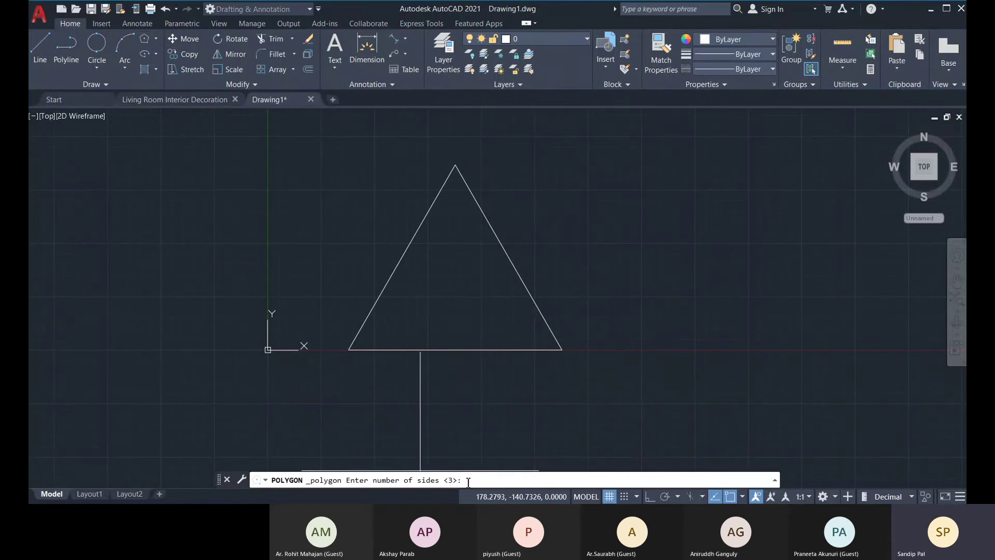
key(Return)
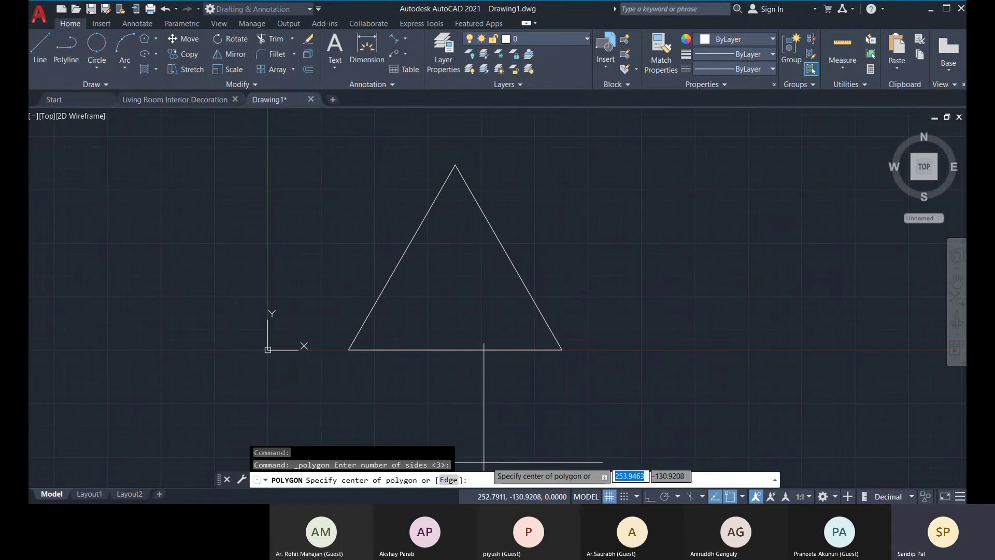
click(455, 288)
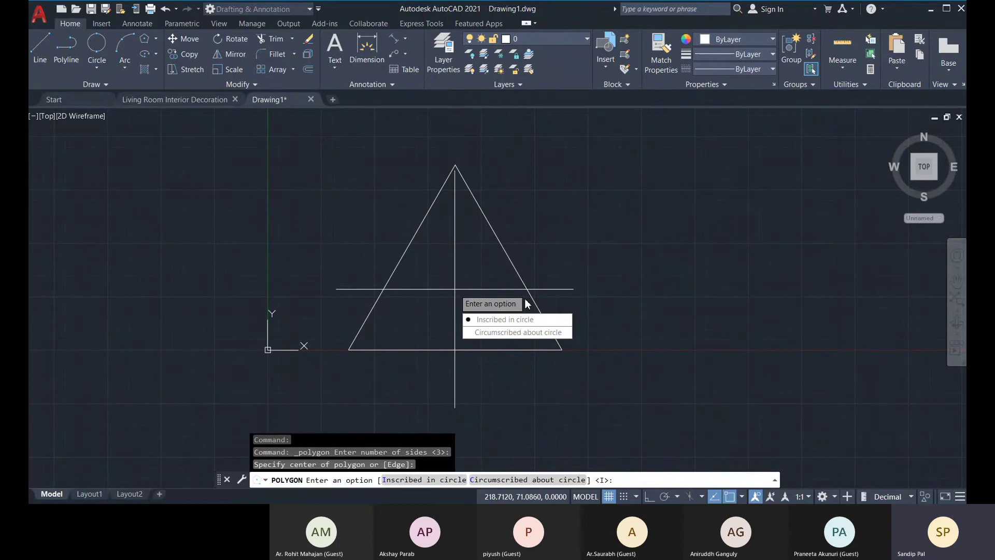
click(503, 325)
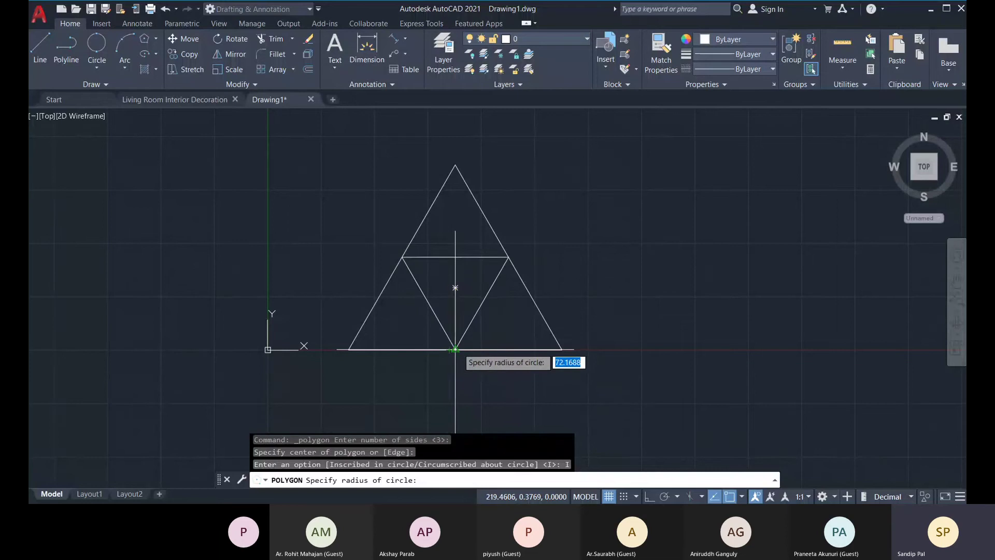
click(457, 348)
middle_drag(518, 304, 513, 308)
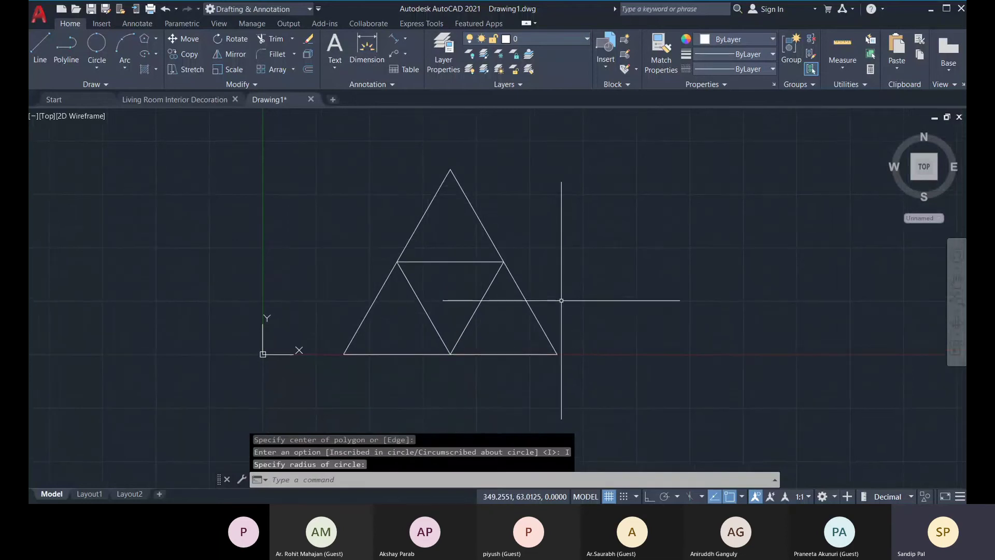
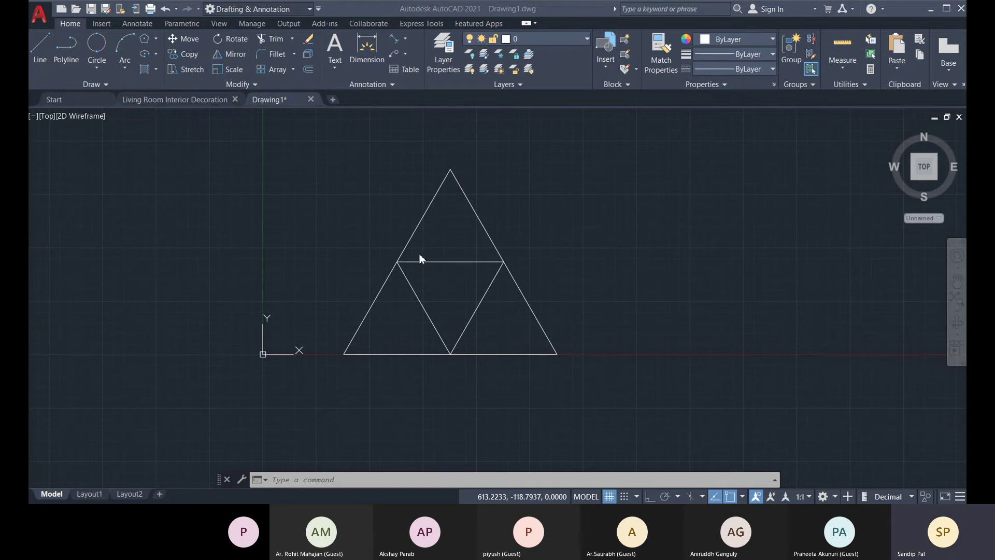
middle_drag(558, 305, 588, 299)
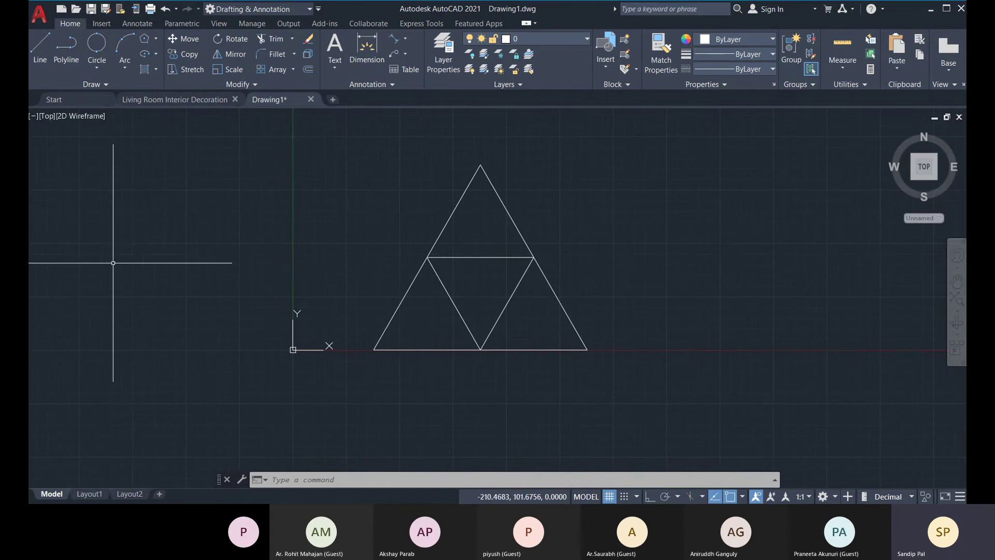
middle_drag(563, 359, 582, 360)
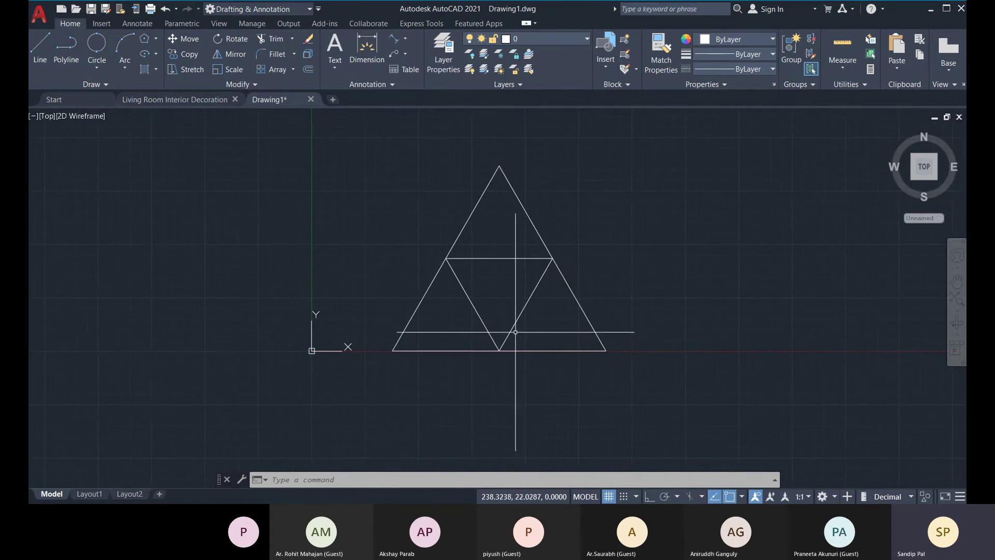
click(155, 39)
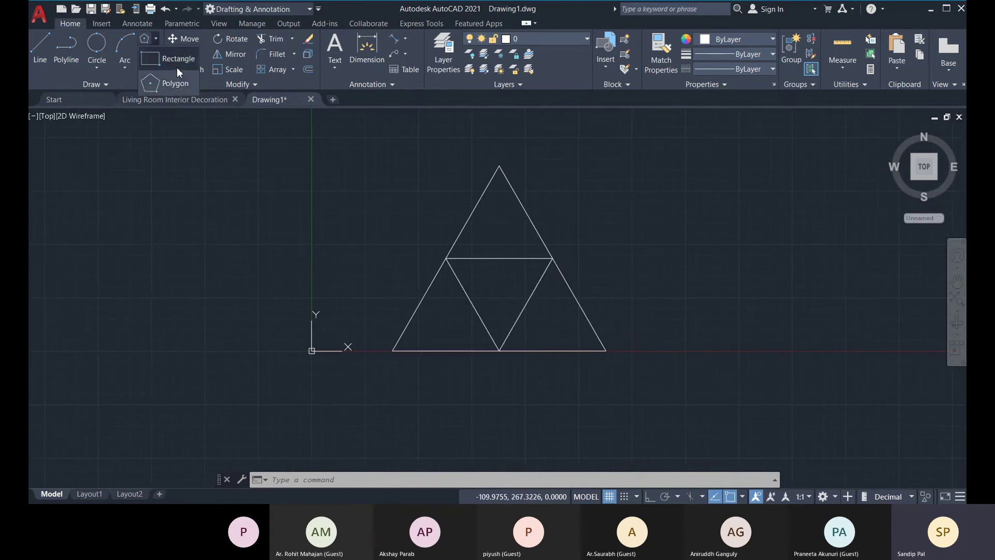
click(172, 89)
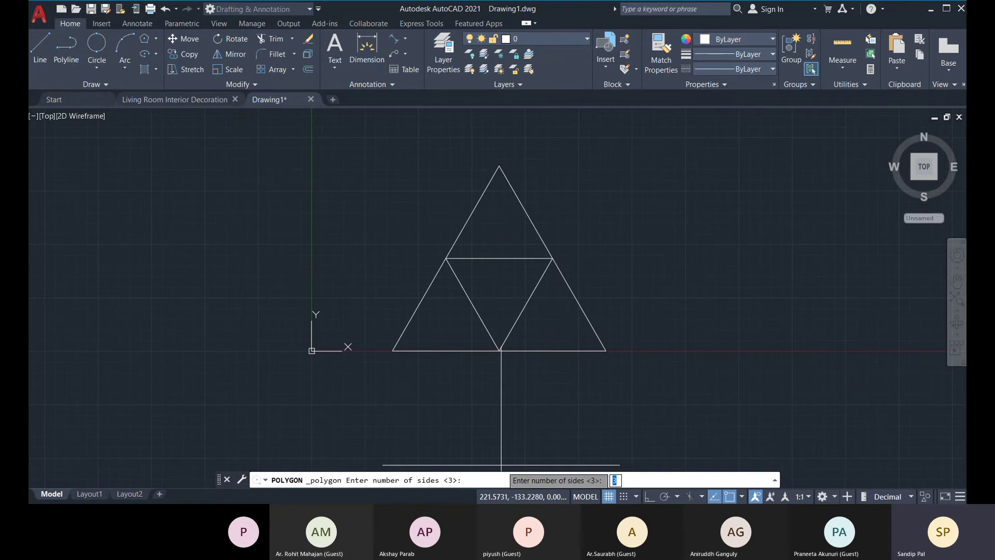
key(Return)
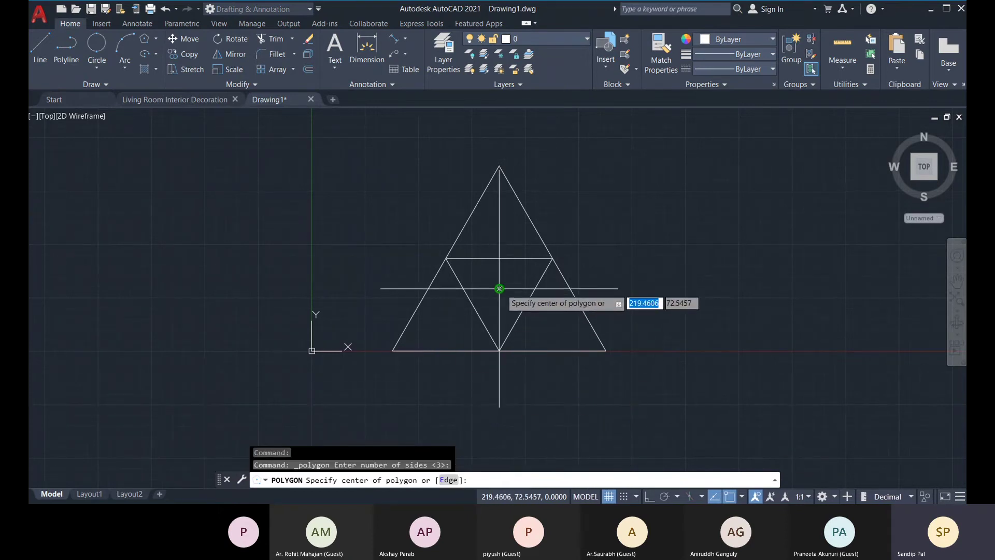
click(500, 289)
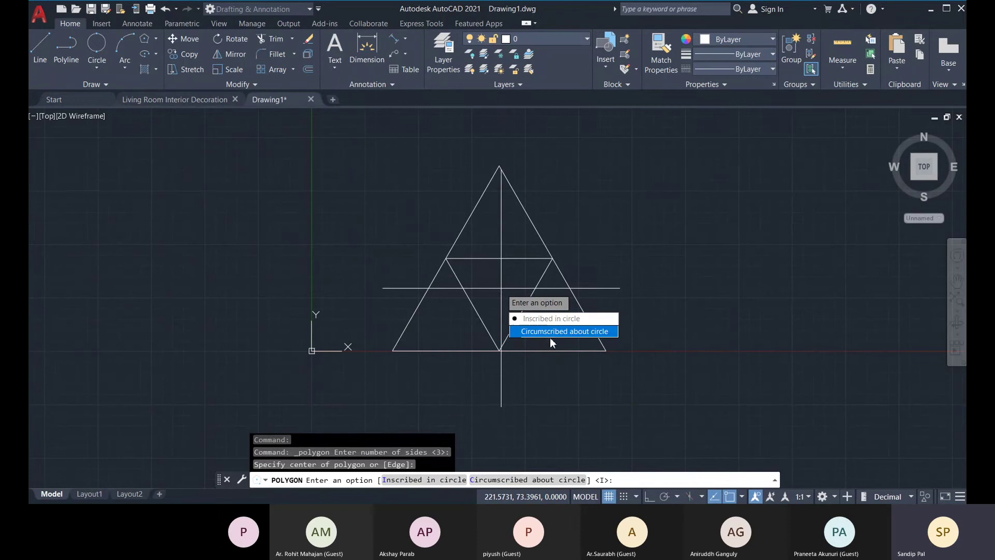
click(548, 331)
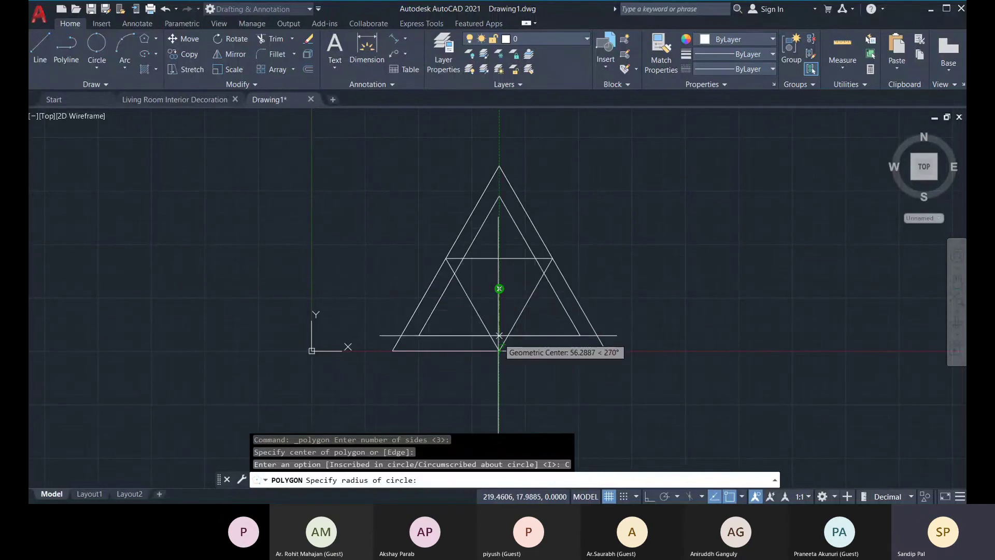
key(Escape)
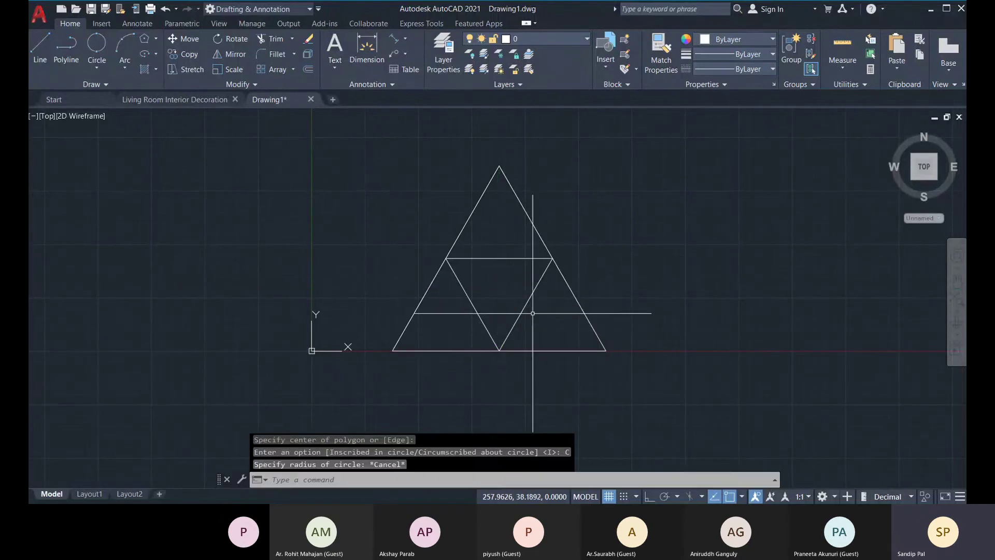
Step: Erase the inverted inner triangle and set the outer triangle's colour to orange 205,105,40
click(472, 258)
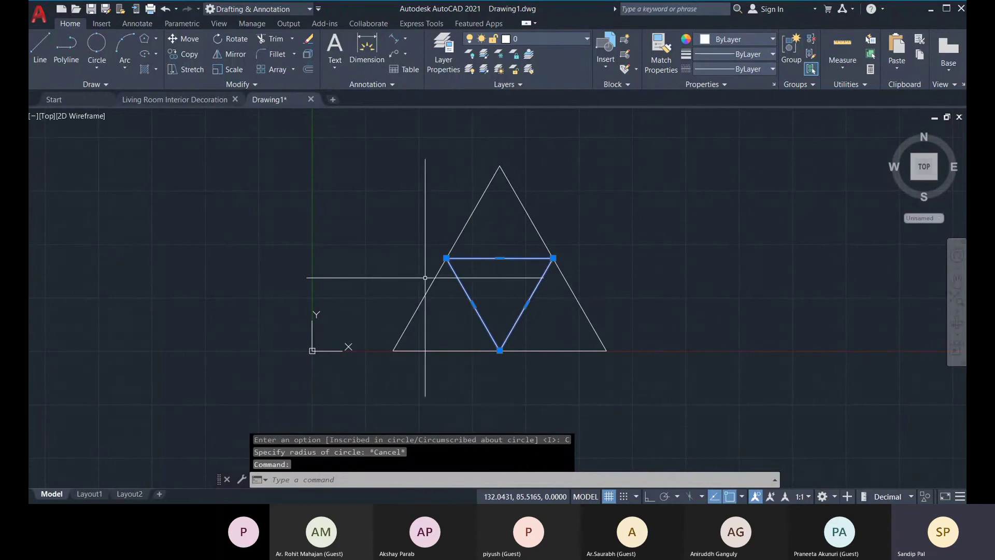
key(Delete)
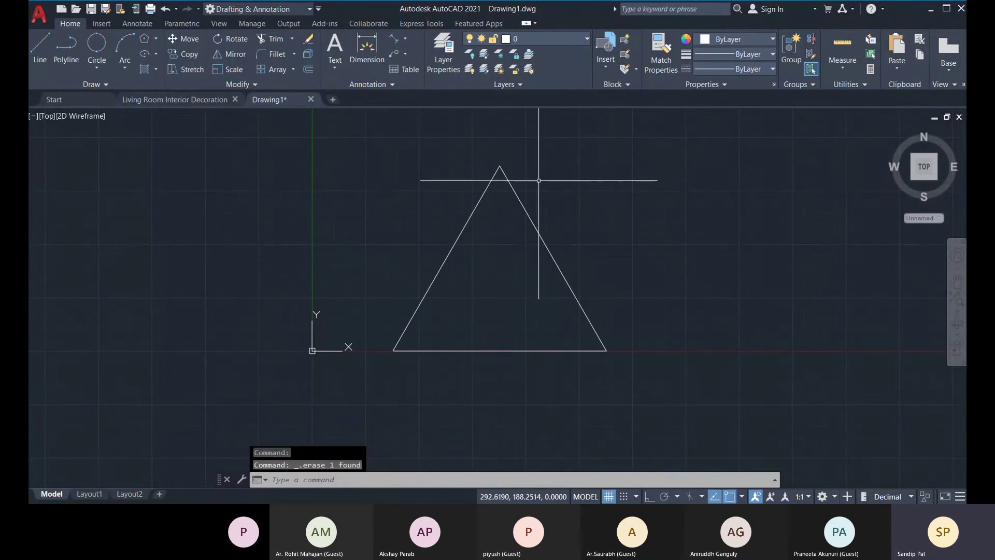
click(155, 39)
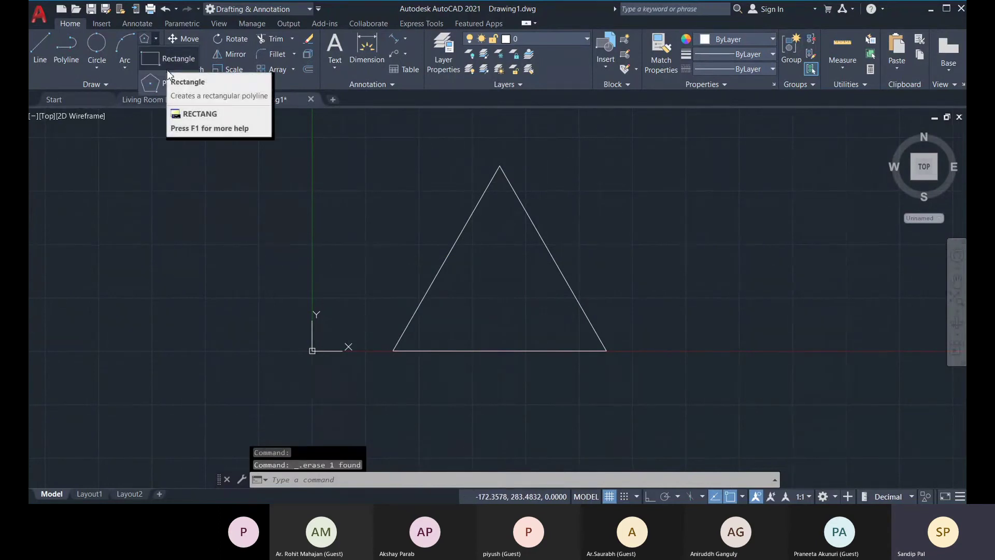
click(644, 244)
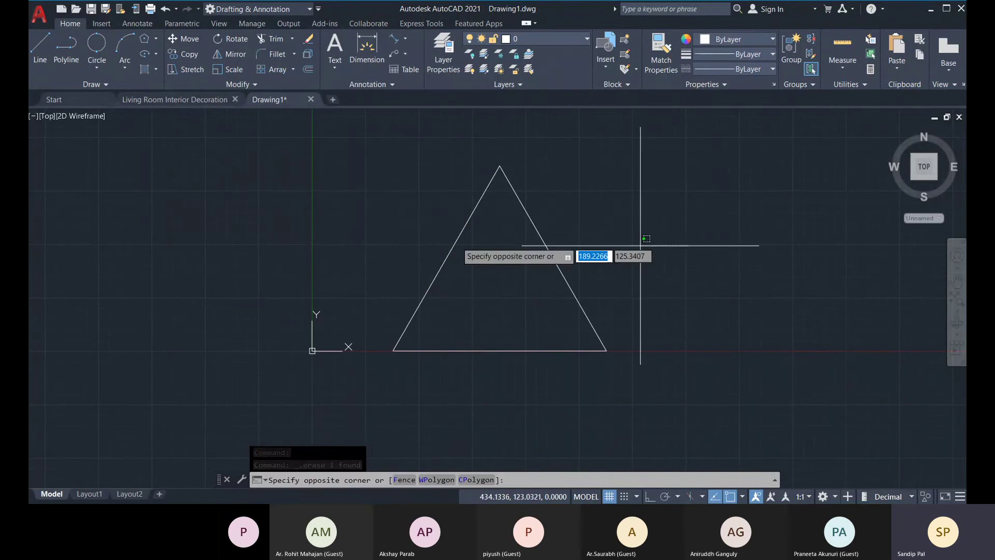
click(373, 208)
click(751, 45)
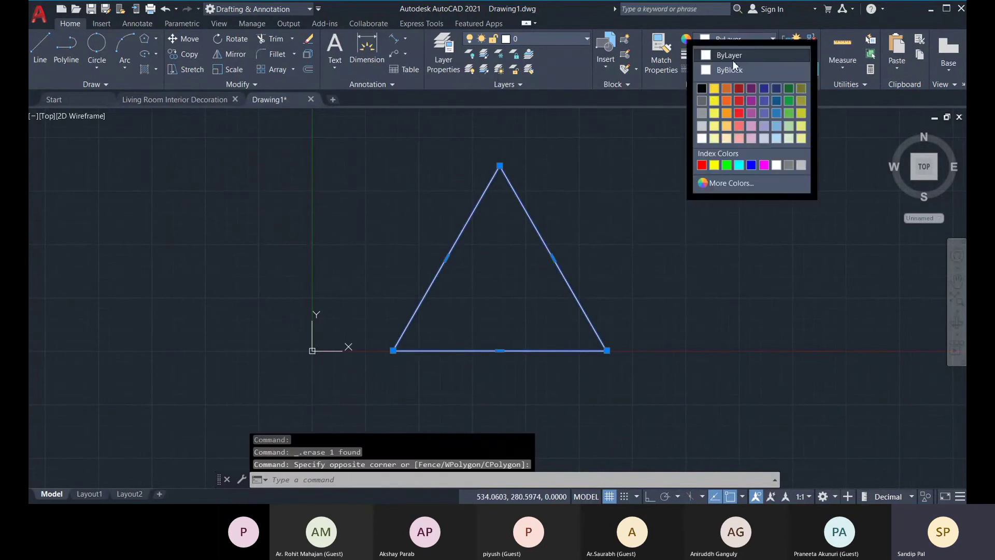
click(727, 88)
key(Escape)
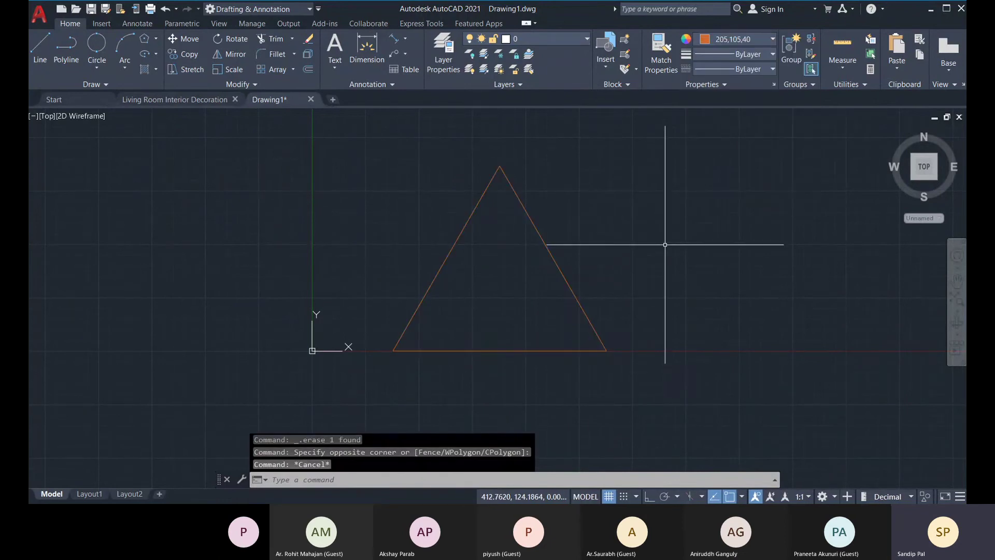
Step: Draw an inverted three-sided polygon at the orange triangle's geometric centre, using Inscribed in circle with the radius reaching the base midpoint
click(156, 39)
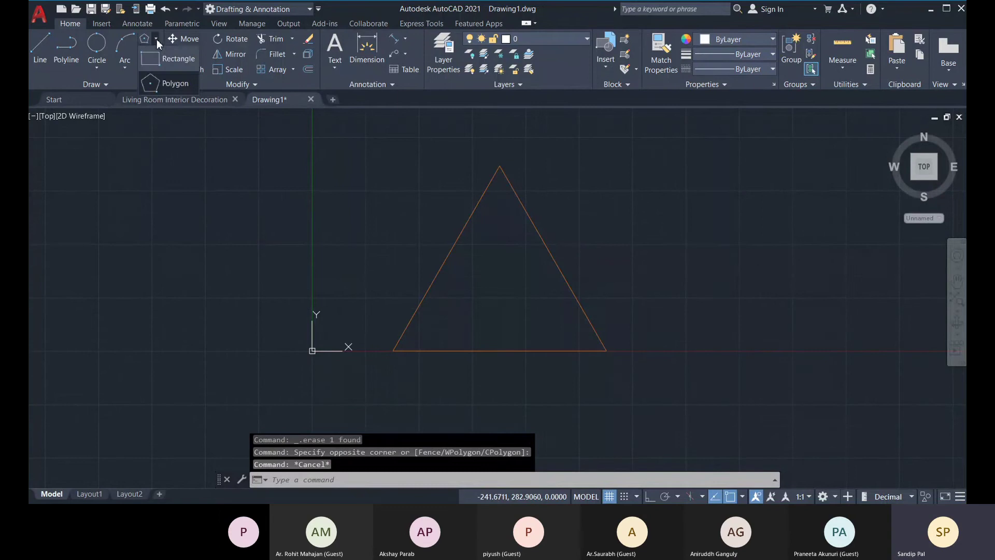
click(166, 96)
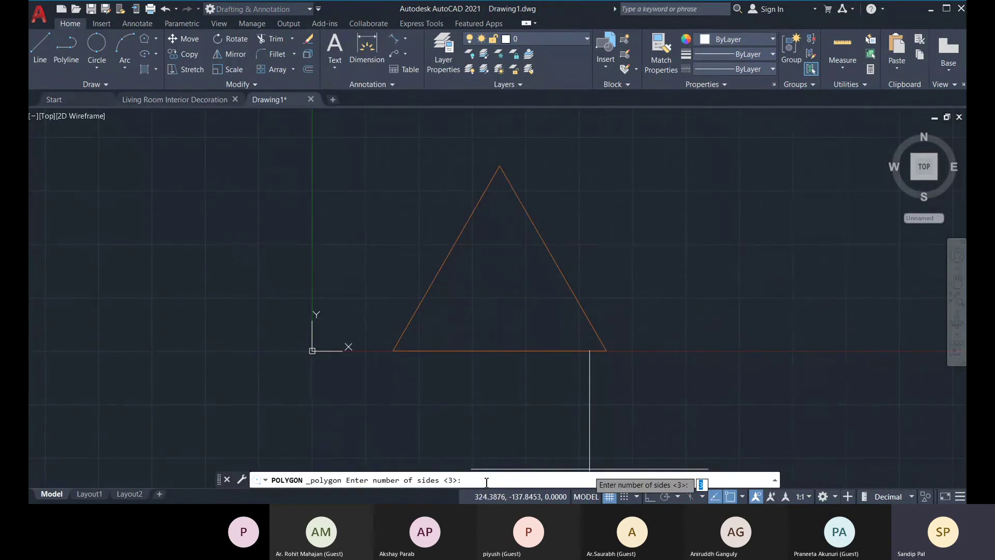
key(Return)
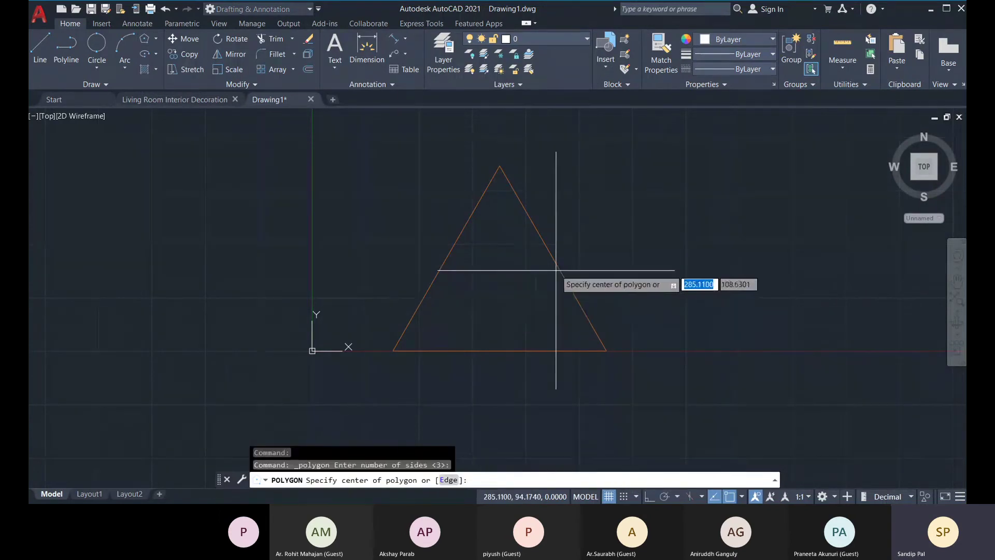
click(500, 288)
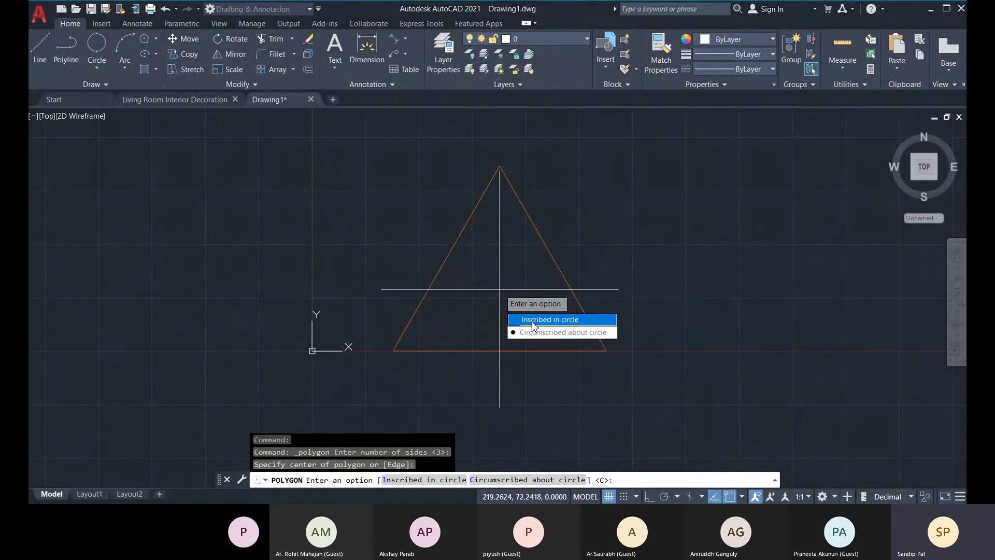
click(533, 321)
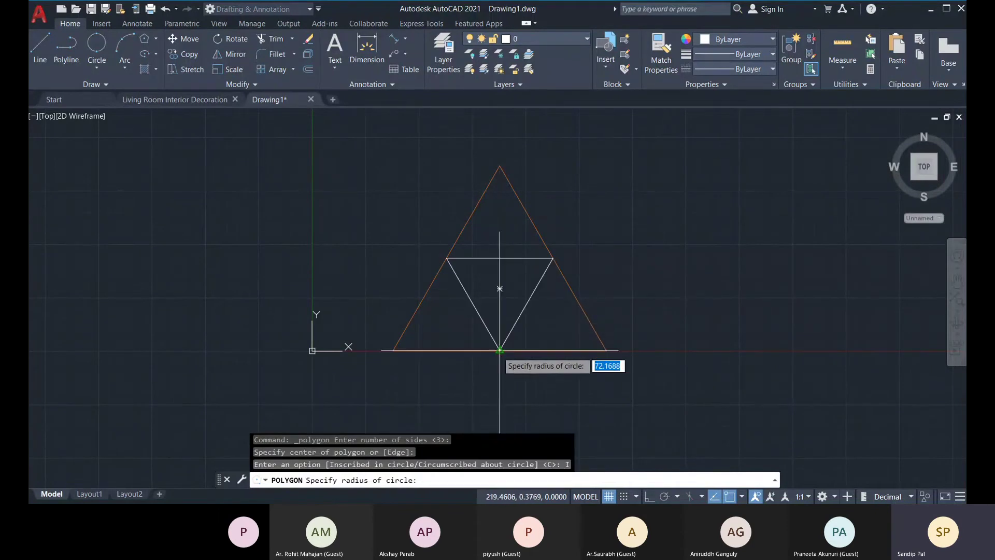
click(500, 350)
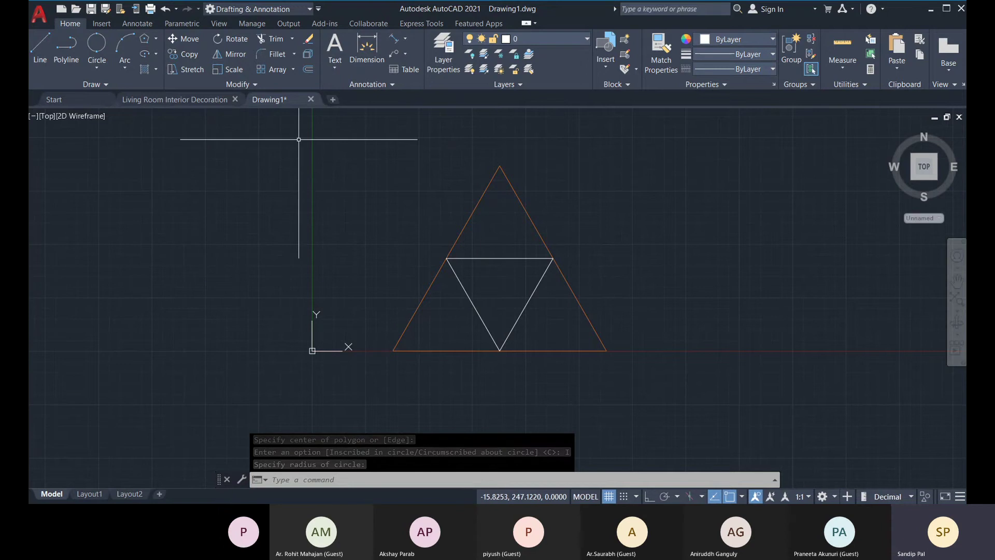
Step: Draw a three-sided polygon from the same geometric centre, using Circumscribed about circle with the radius reaching the base midpoint
click(146, 39)
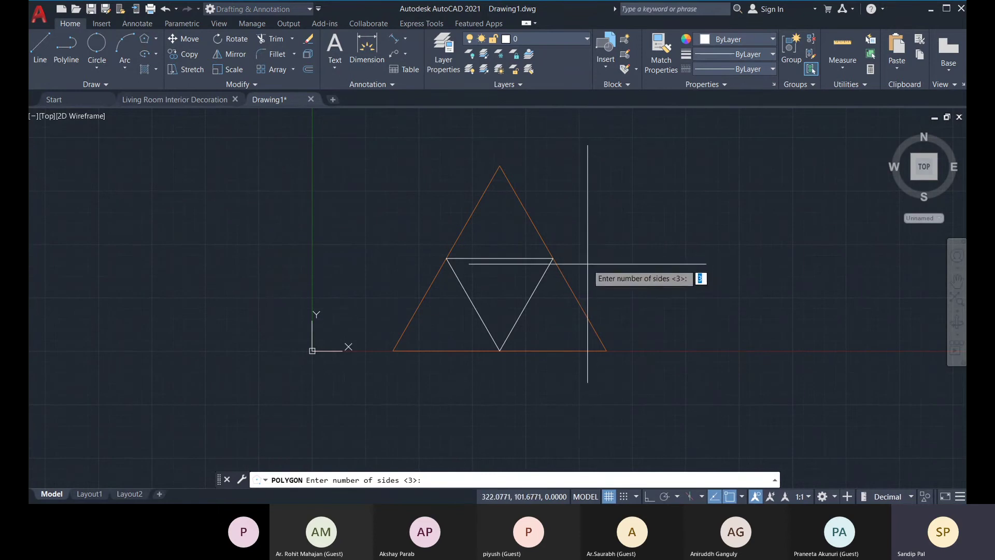
key(Return)
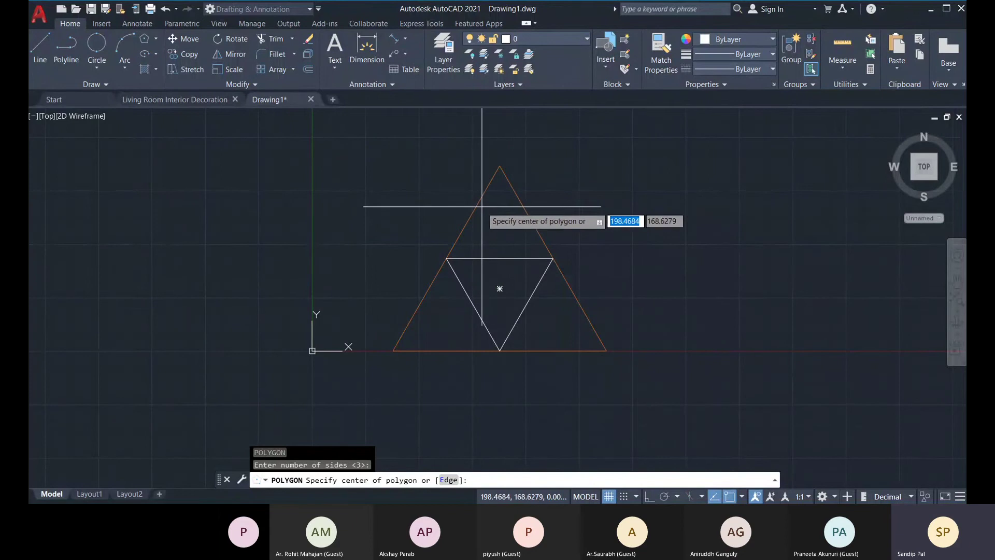
scroll(482, 203, up, 3)
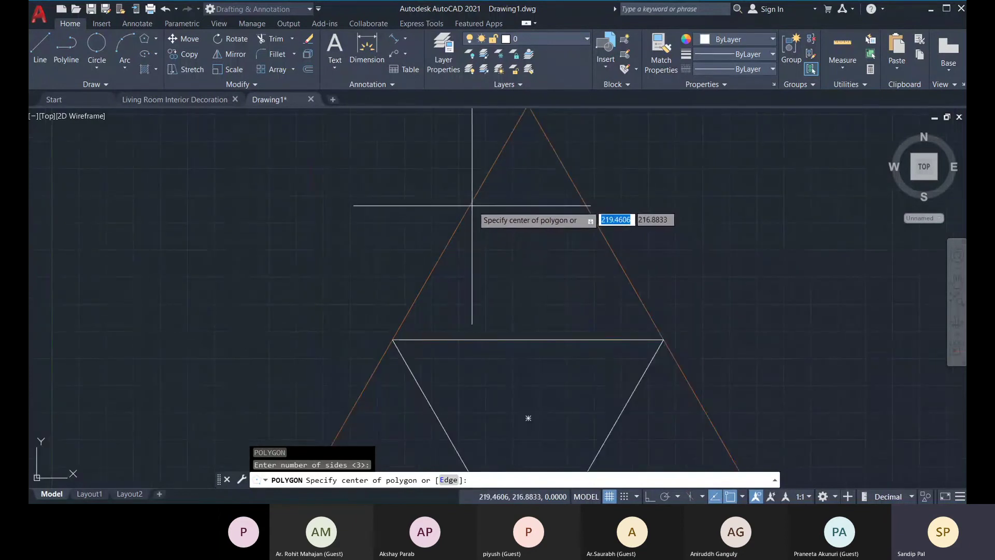
scroll(495, 222, down, 2)
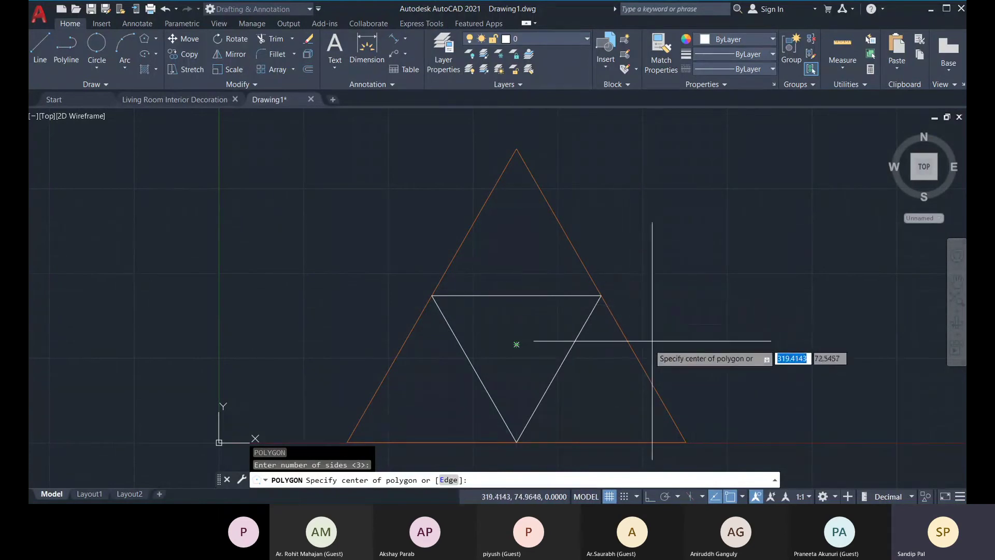
click(516, 345)
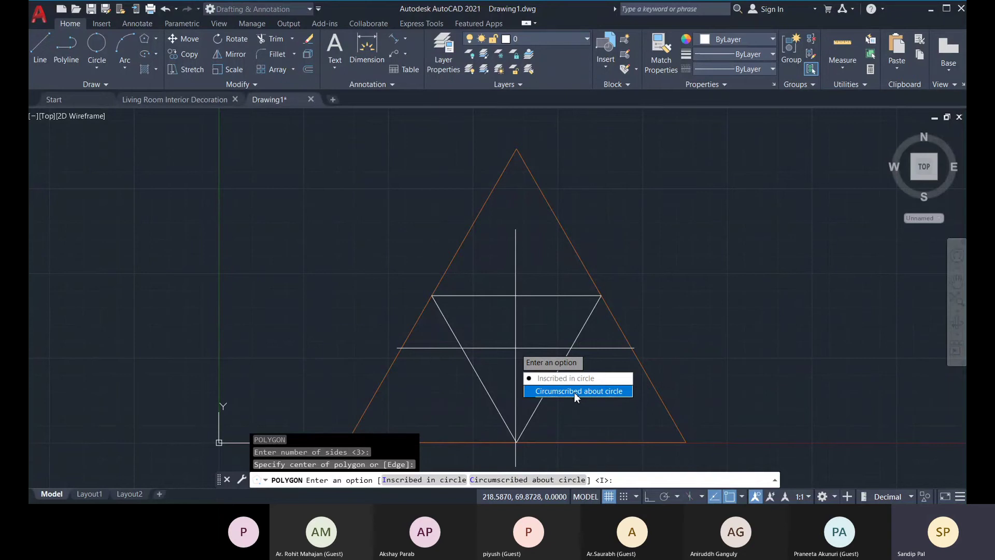
click(574, 392)
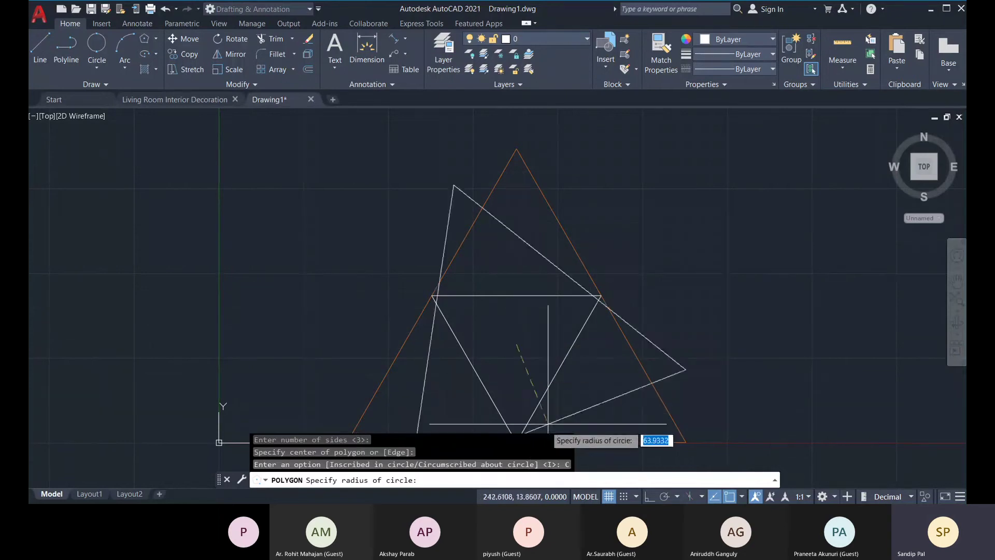
middle_drag(516, 443, 497, 387)
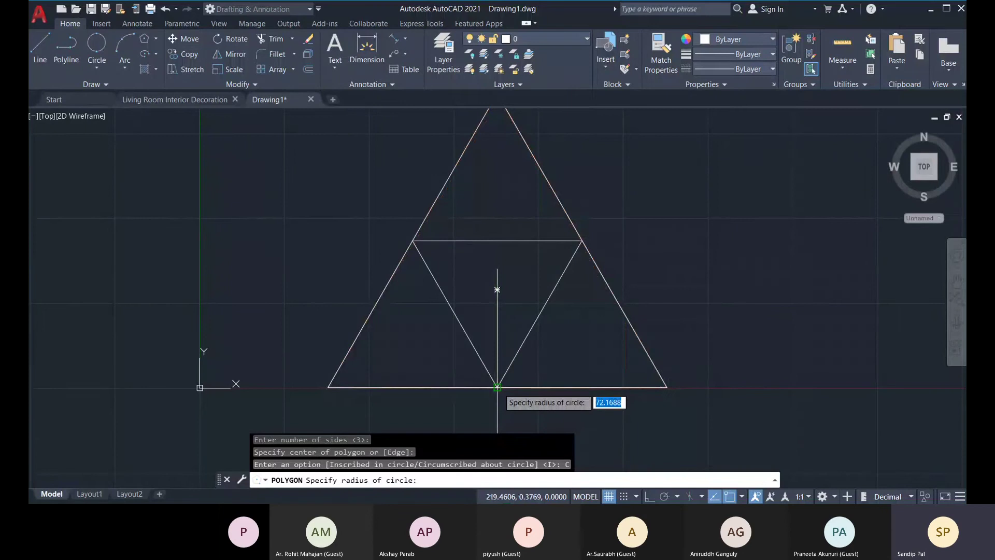
click(497, 387)
Step: Draw a centre-radius circle at the triangles' geometric centre, with its radius reaching the midpoint of the outer triangle's base
scroll(498, 243, down, 4)
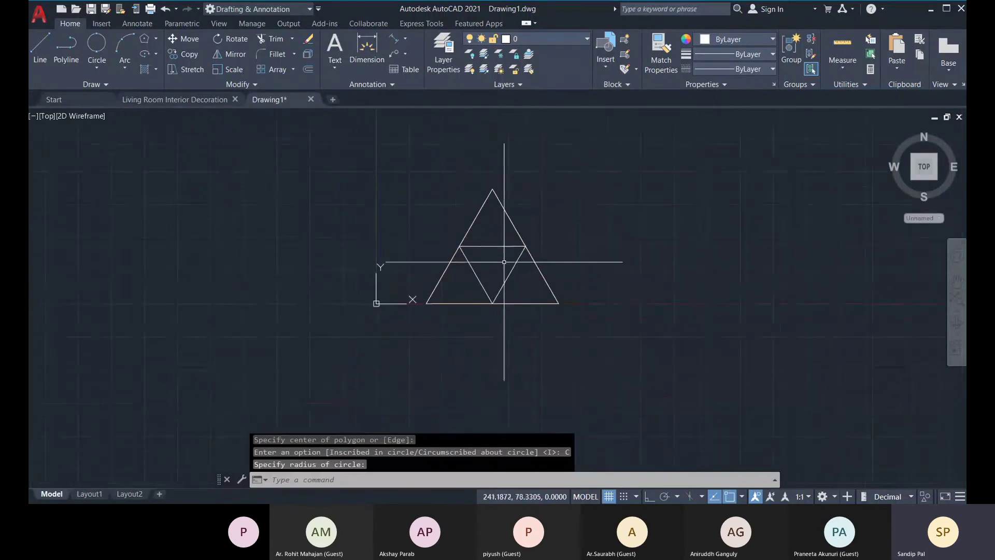
scroll(507, 243, up, 2)
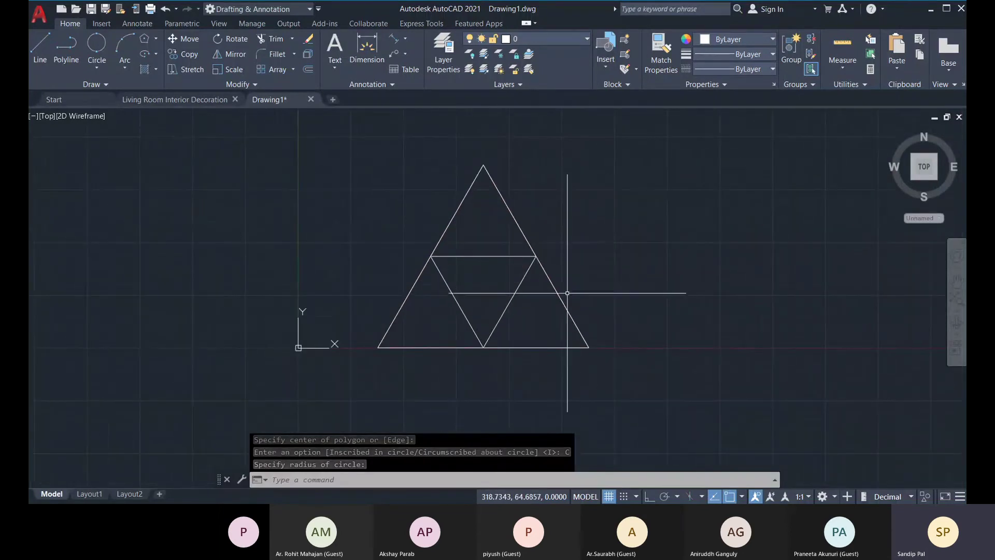
middle_drag(503, 311, 521, 307)
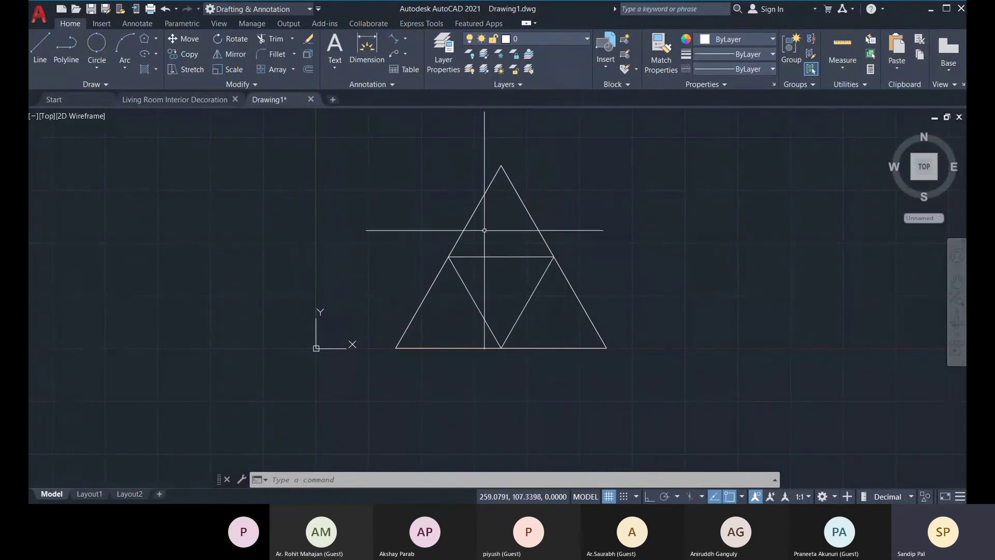
click(92, 68)
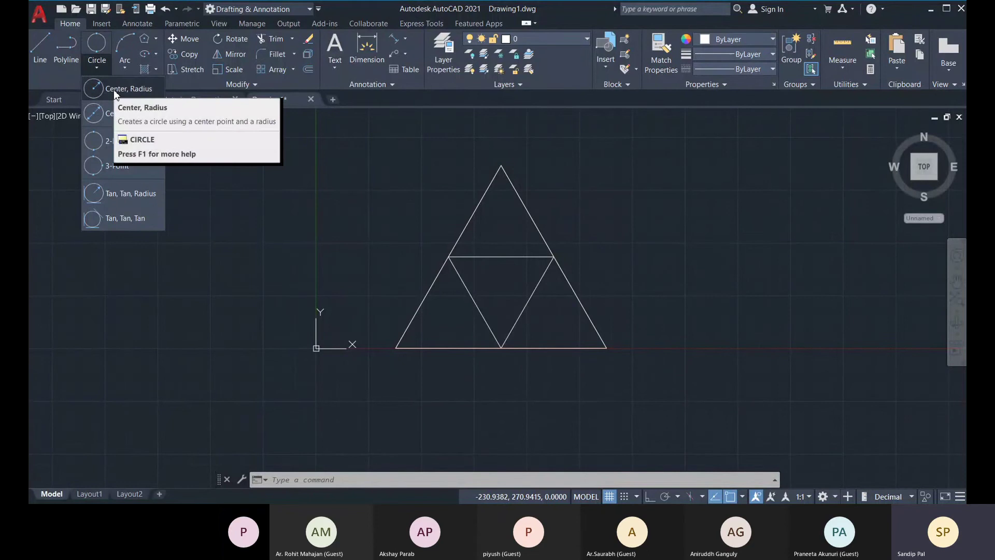
click(113, 90)
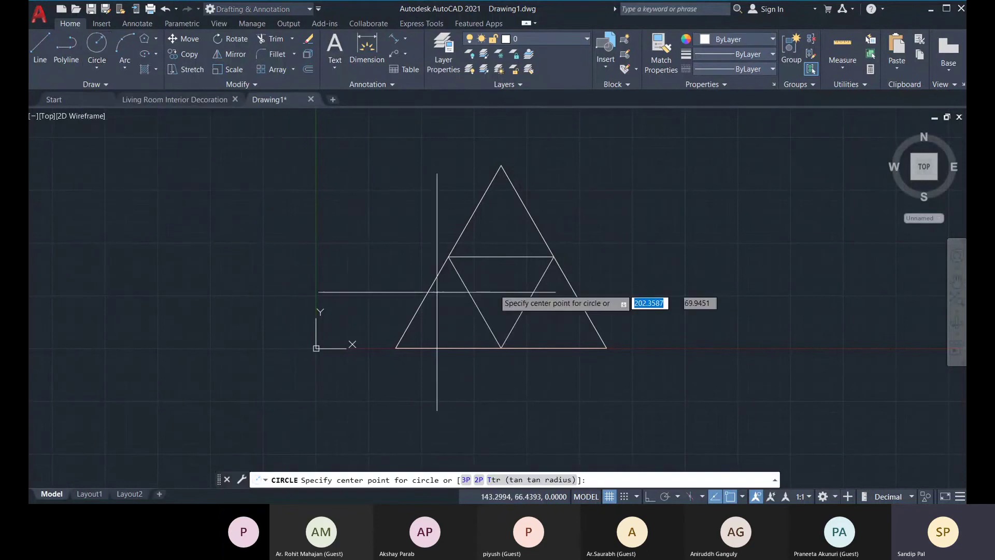
click(501, 287)
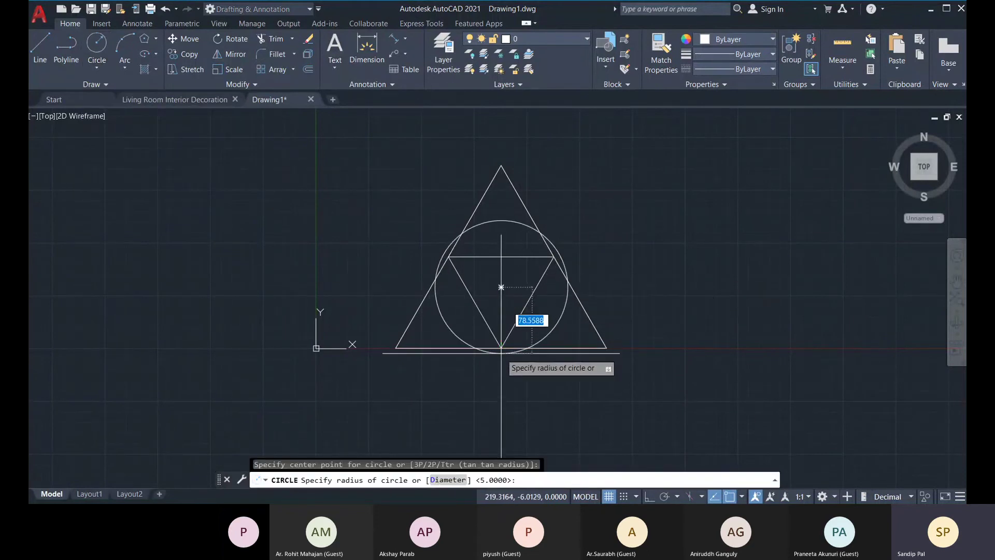
click(501, 347)
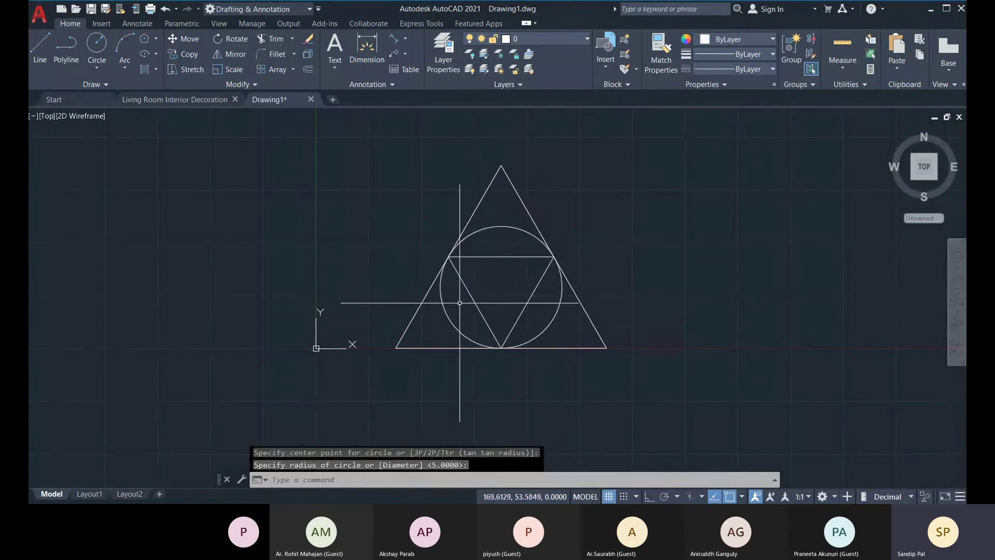
Step: Erase the circle between the inner and outer triangles
middle_drag(484, 226, 478, 232)
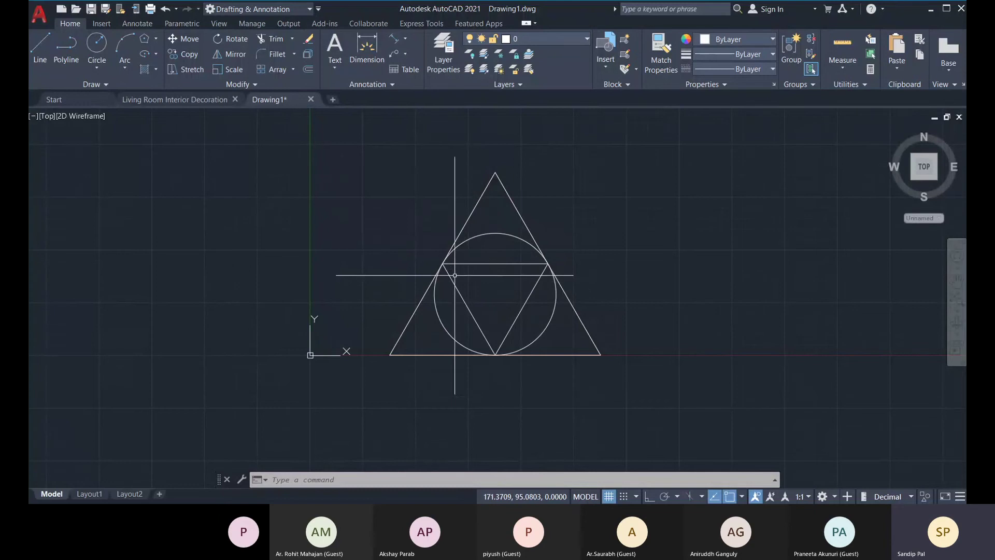
click(475, 236)
key(Delete)
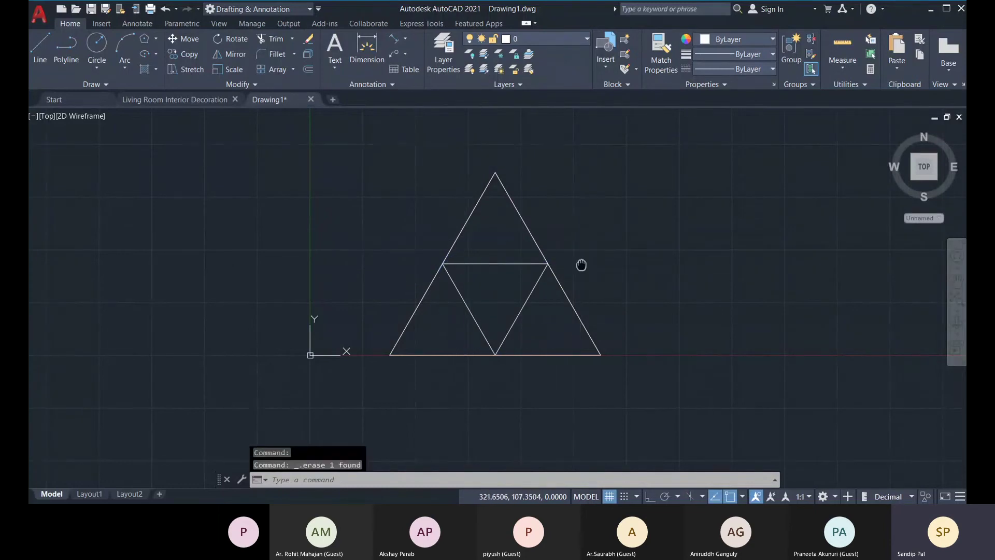
Step: Erase the white outer triangle that lies over the orange triangle
middle_drag(582, 264, 546, 271)
middle_drag(404, 262, 493, 266)
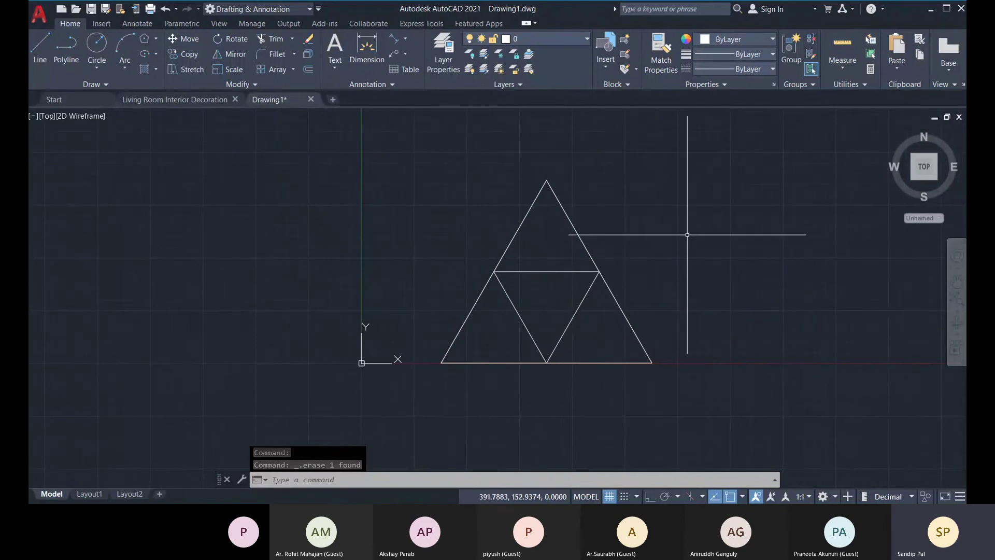
click(587, 246)
key(Escape)
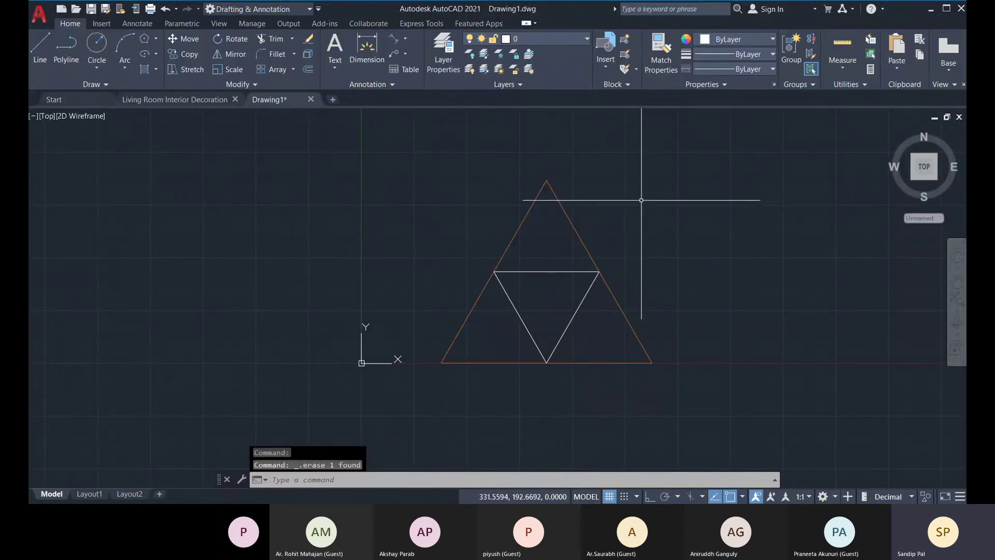
Step: Erase the orange triangle together with the inverted inner triangle
middle_drag(271, 174, 305, 177)
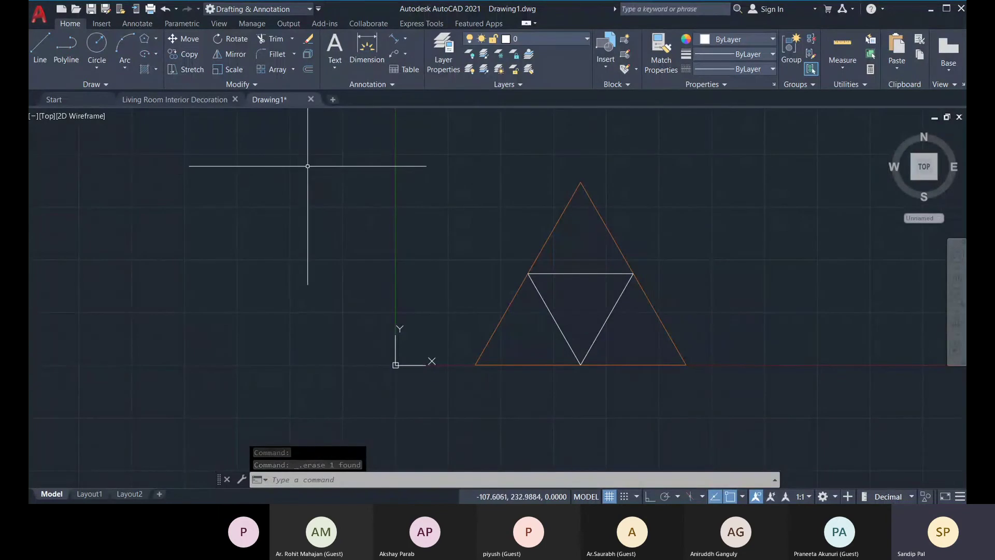
click(781, 427)
click(411, 152)
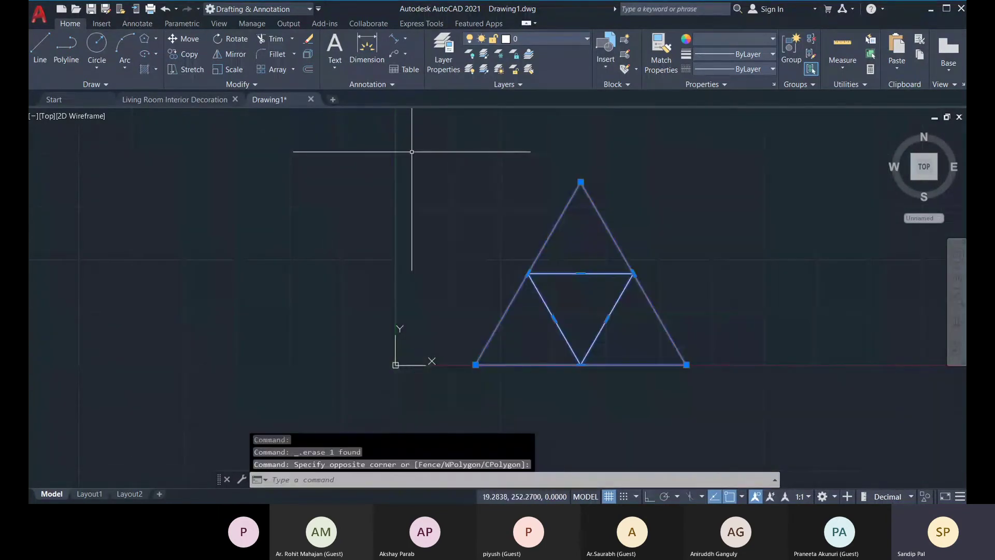
key(Delete)
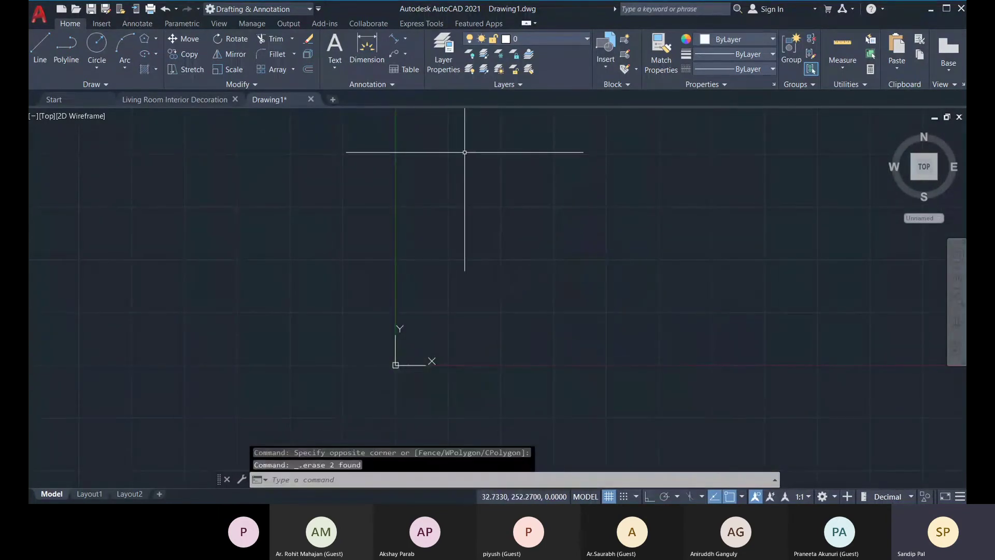
Step: Draw a vertical construction line through the origin at 0,0
click(70, 83)
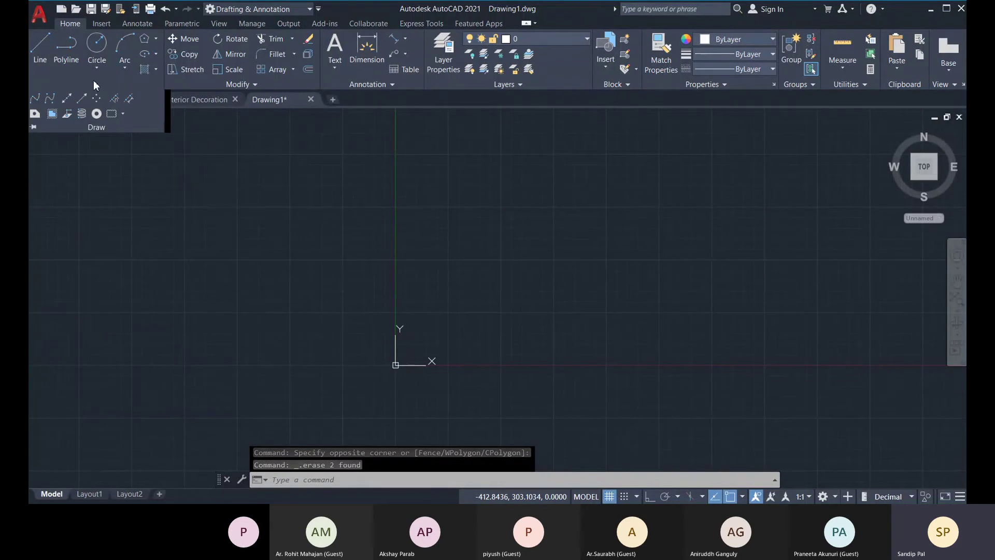
click(104, 112)
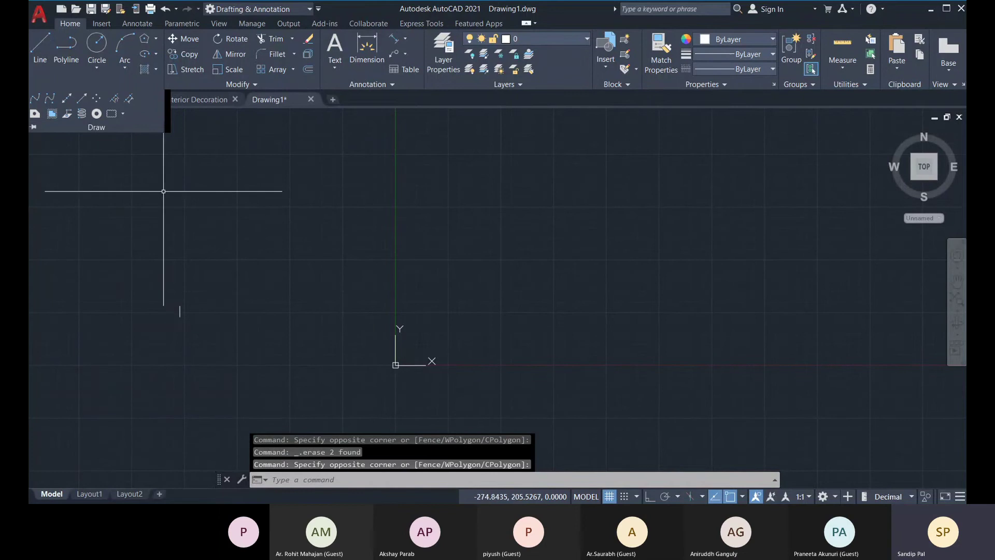
click(119, 82)
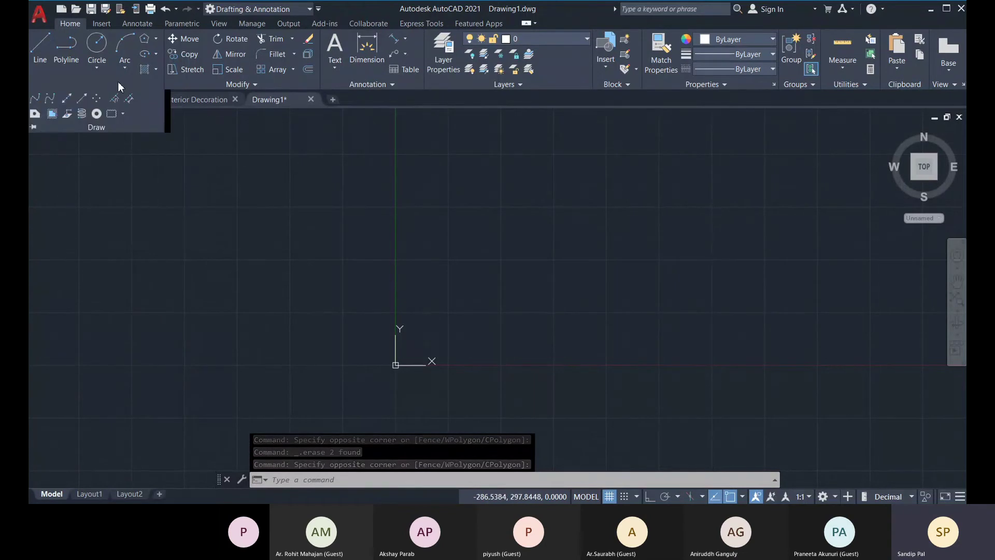
click(67, 101)
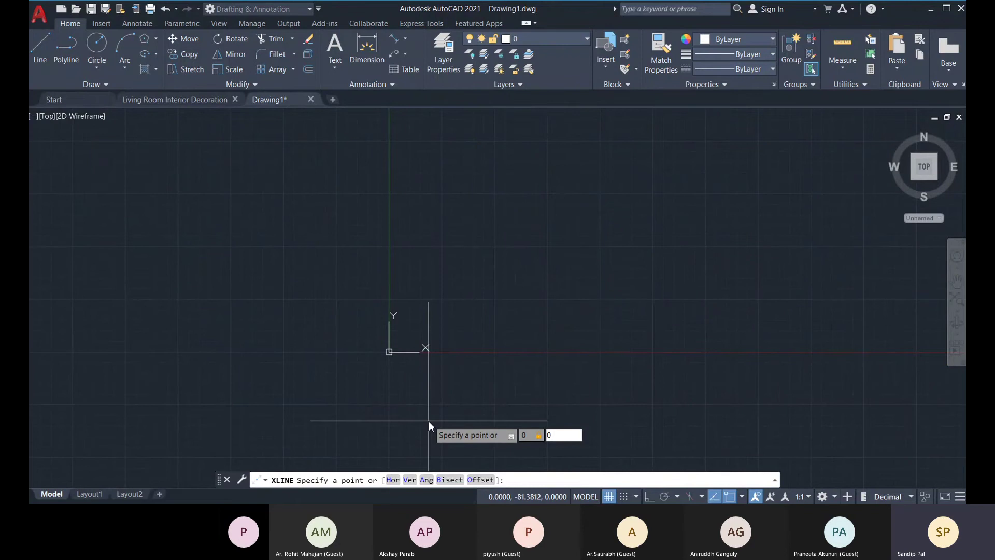
text(0,0)
key(Return)
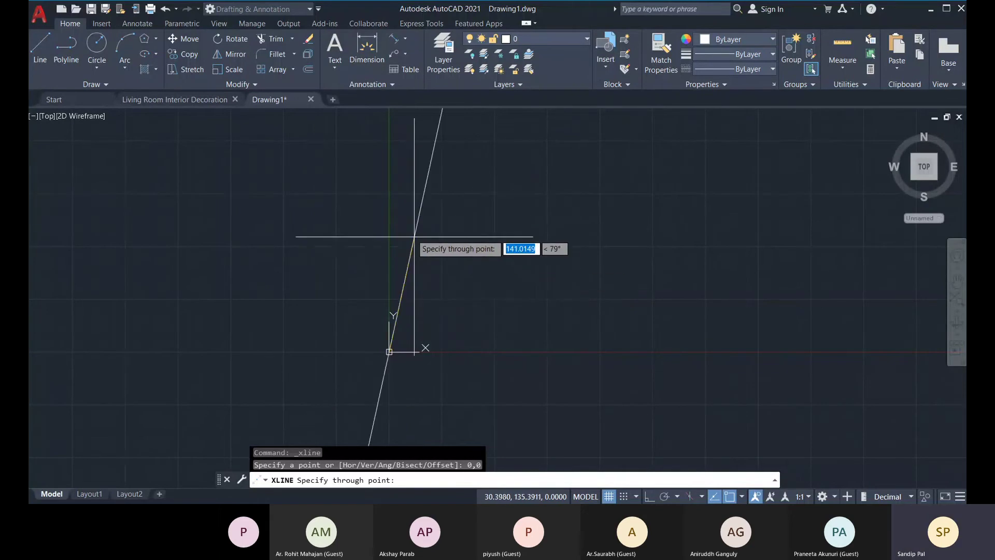
click(389, 168)
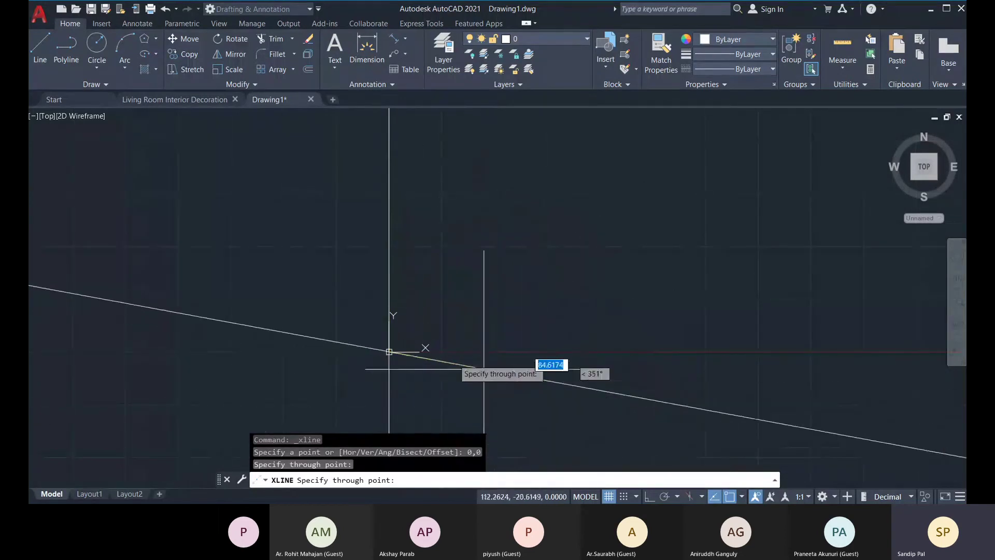
middle_drag(497, 349, 521, 347)
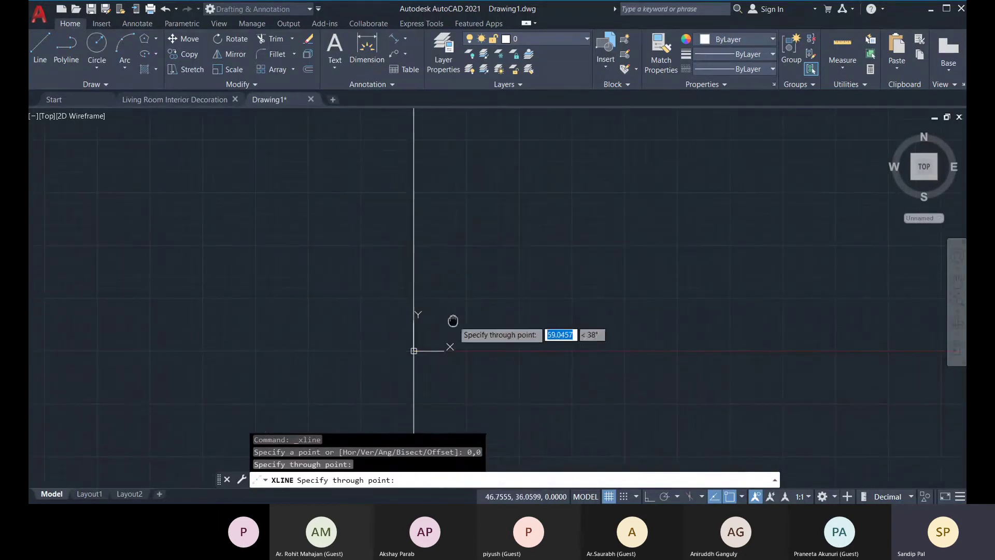
middle_drag(453, 322, 391, 329)
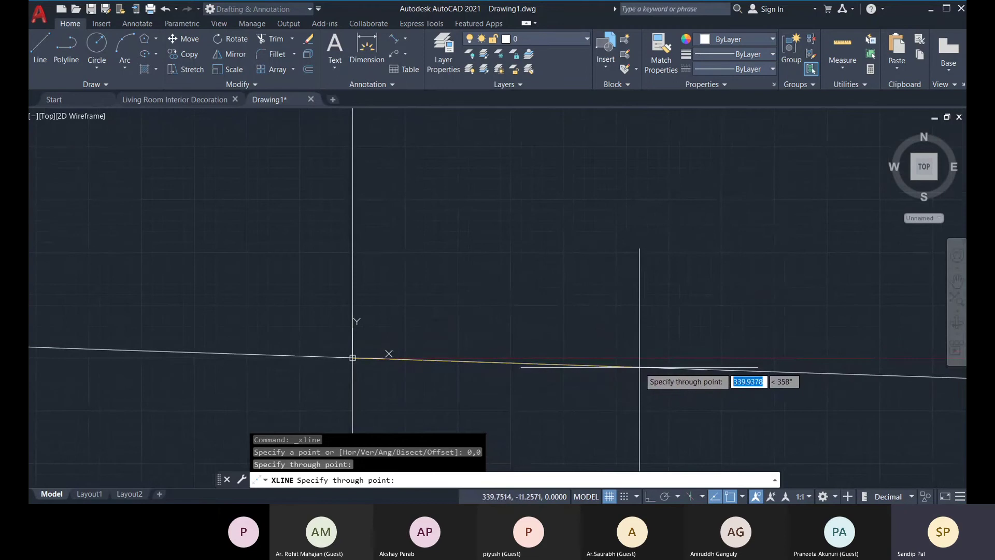
key(Escape)
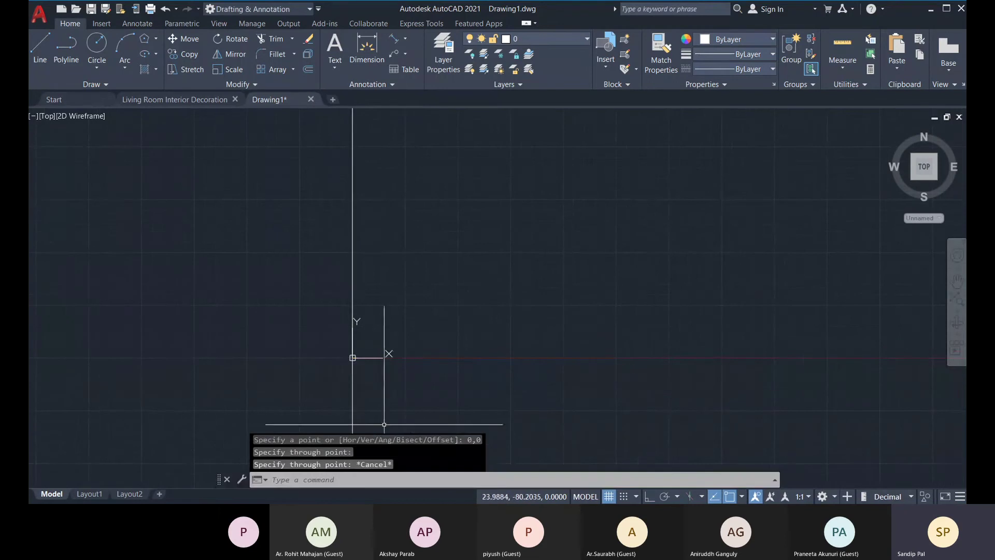
Step: Draw a horizontal construction line through 0,0 with Ortho mode turned on
middle_drag(389, 360, 380, 359)
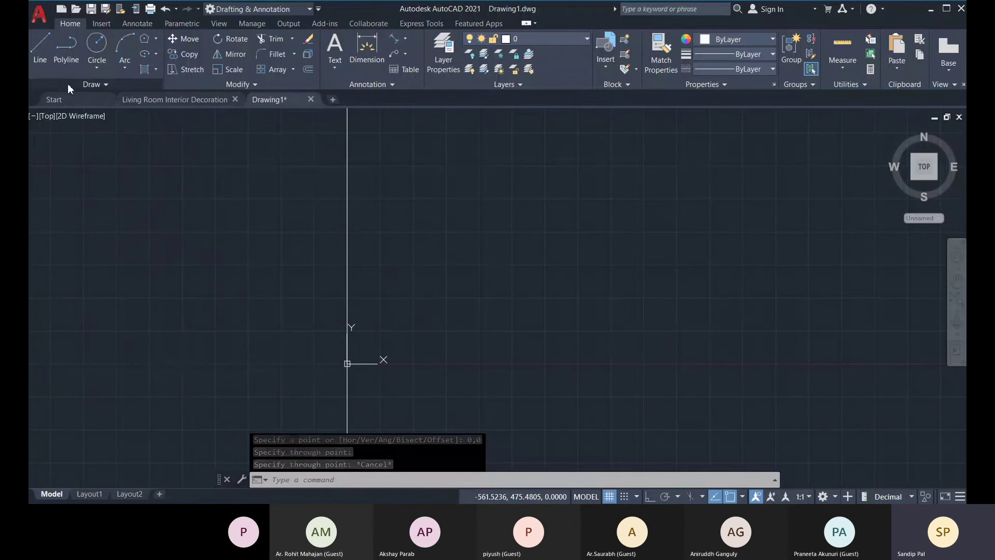
click(92, 84)
key(Escape)
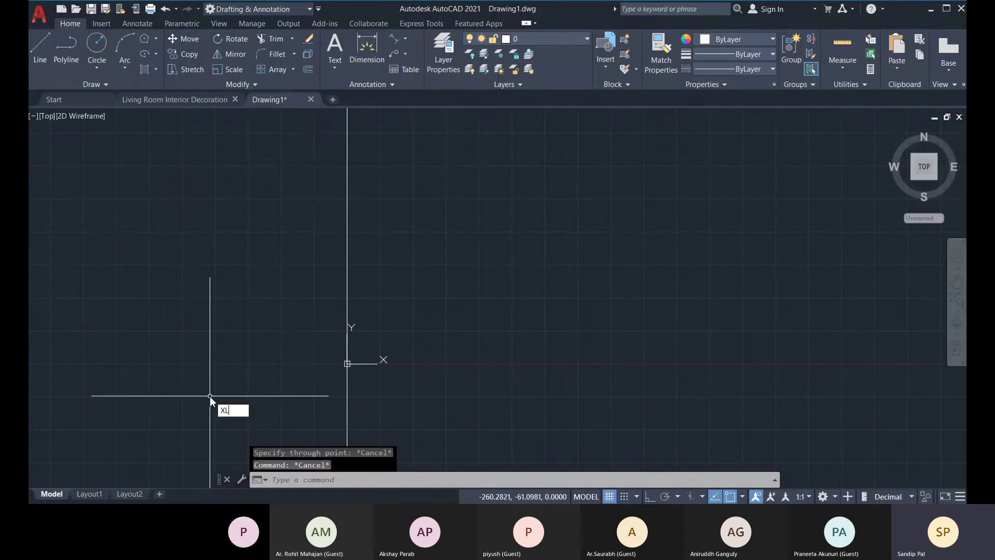
text(XL)
key(Return)
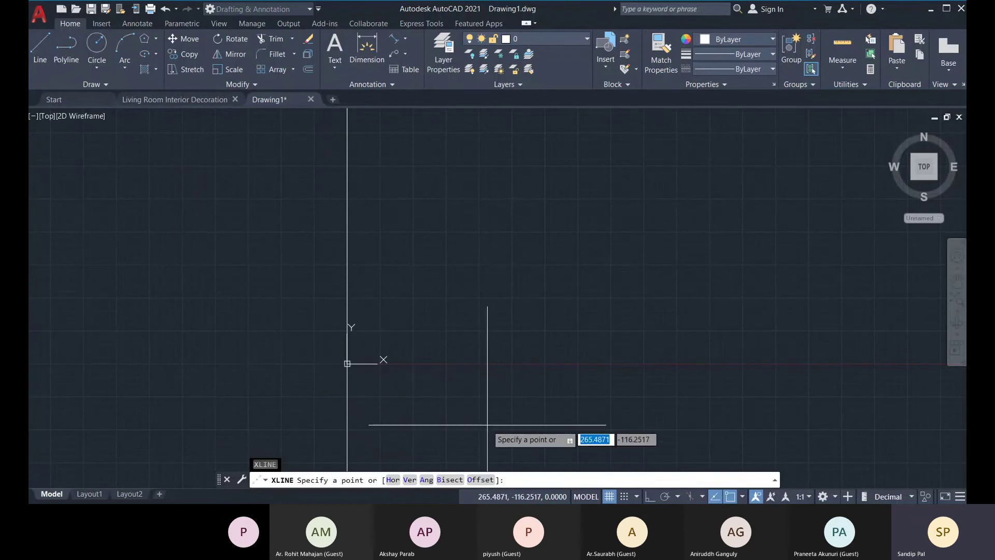
text(0,0)
key(Return)
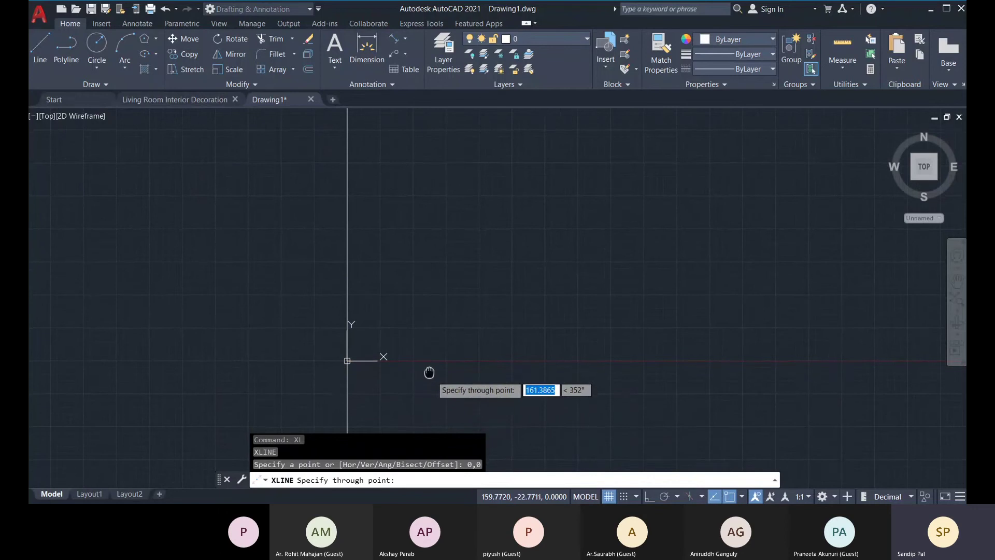
middle_drag(429, 372, 345, 366)
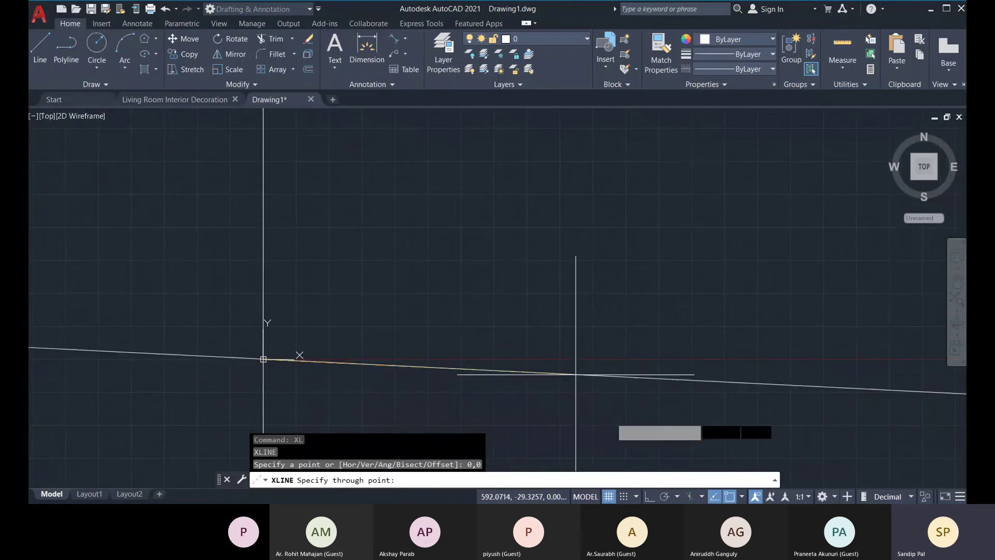
click(650, 498)
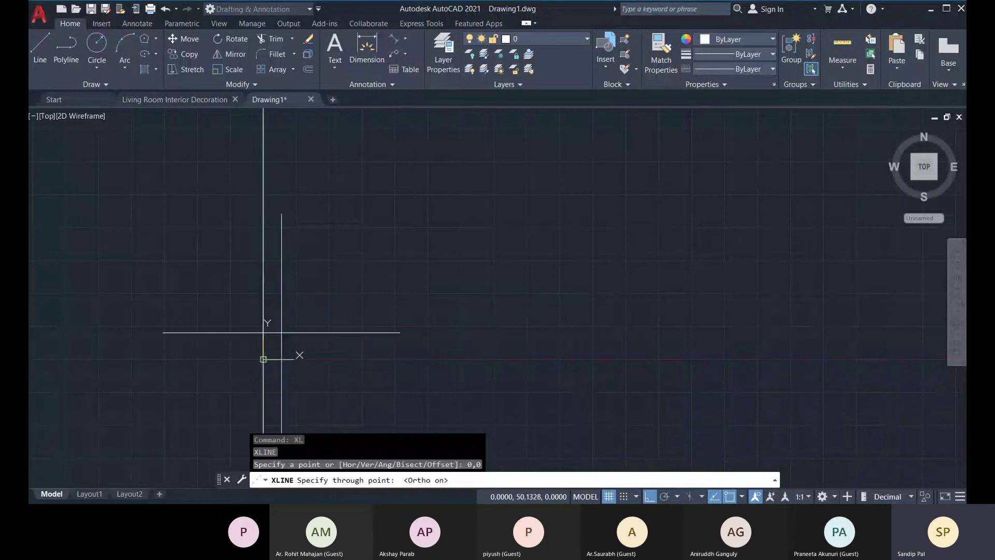
mouse_move(280, 334)
middle_down()
mouse_move(311, 317)
mouse_move(313, 326)
middle_up()
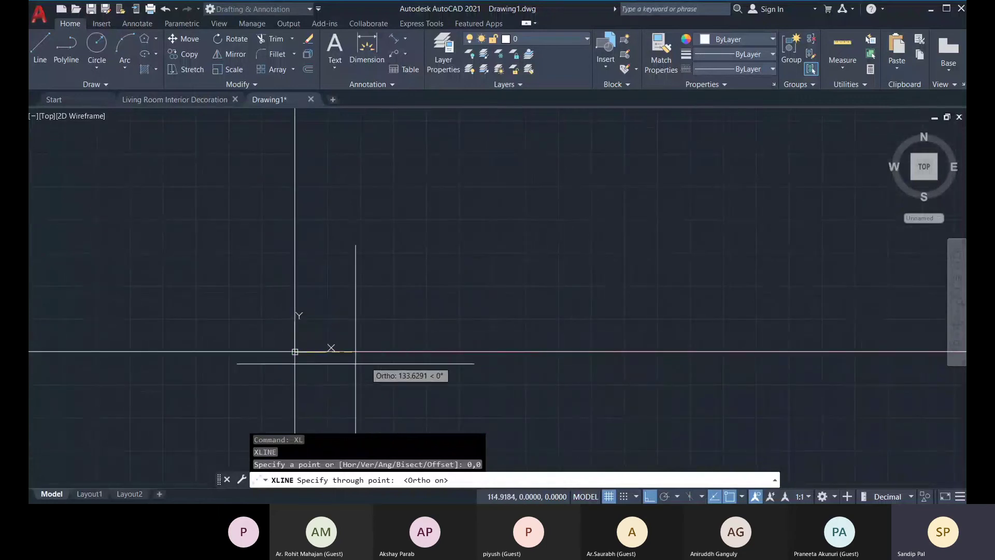
click(608, 352)
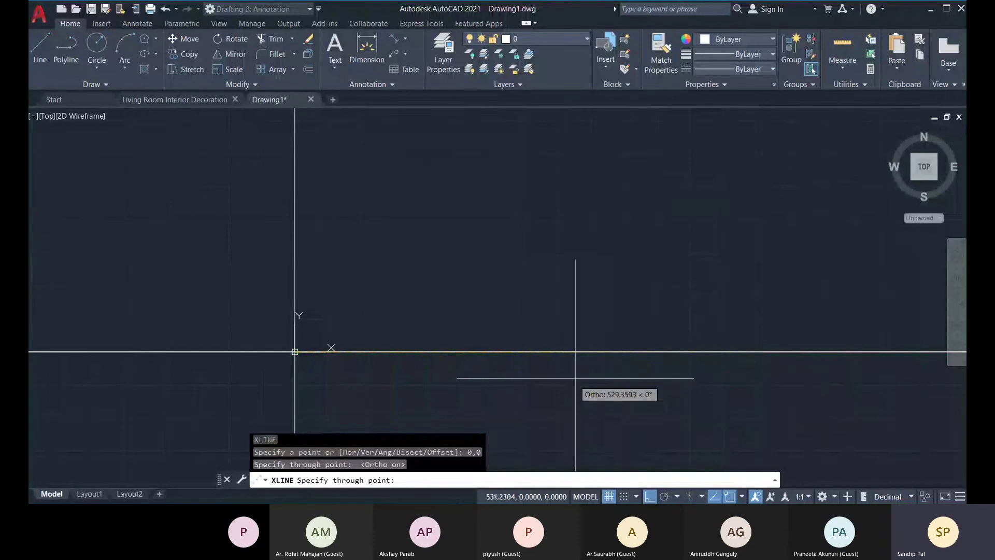
key(Escape)
middle_drag(402, 305, 382, 334)
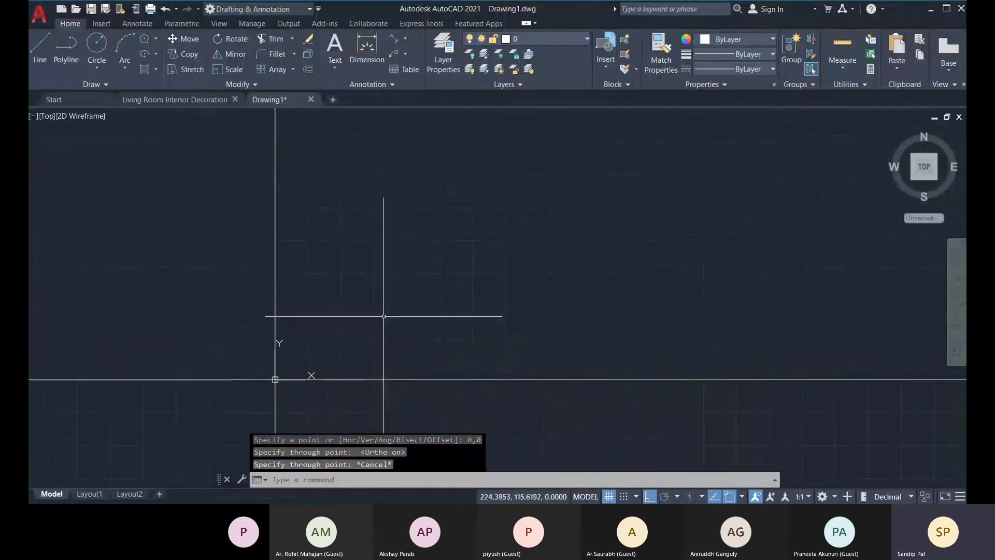
click(309, 71)
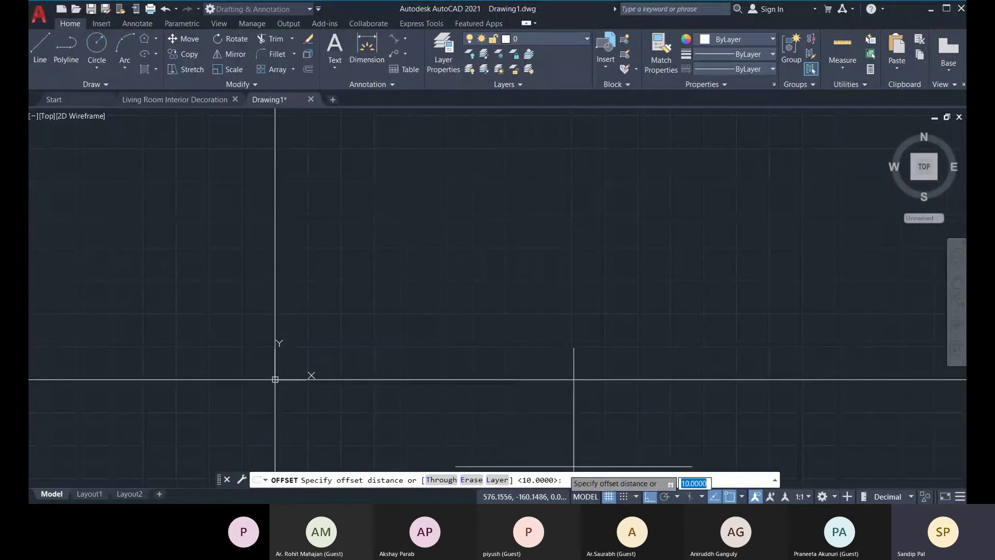
middle_drag(398, 339, 329, 367)
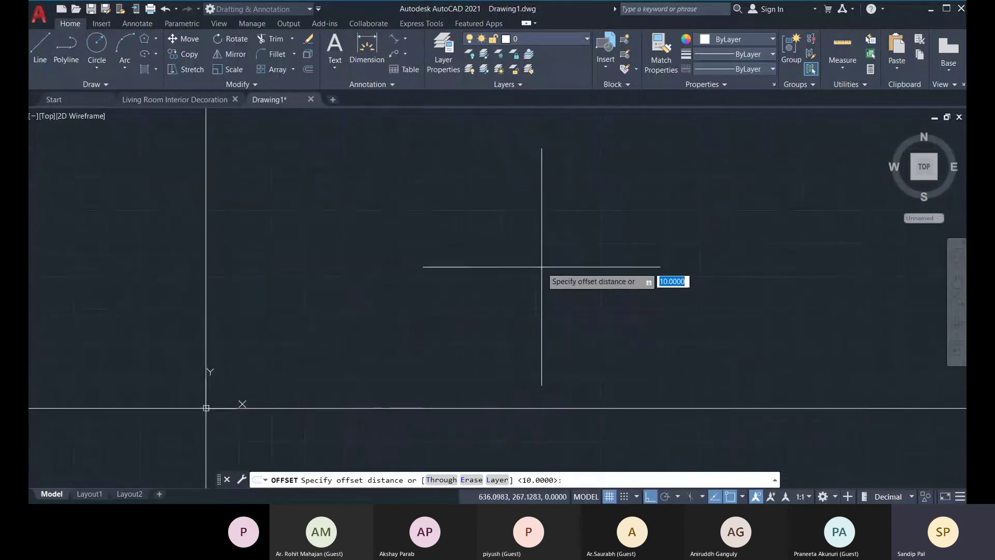
middle_drag(282, 264, 285, 282)
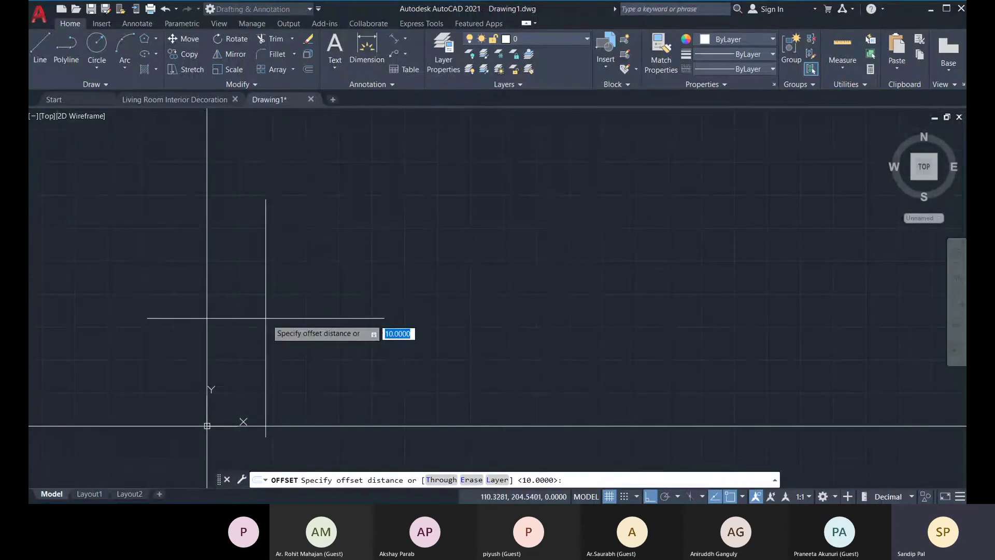
key(Escape)
key(Escape)
key(Escape)
Step: Erase the vertical and horizontal construction lines crossing at the origin
middle_drag(275, 436, 238, 316)
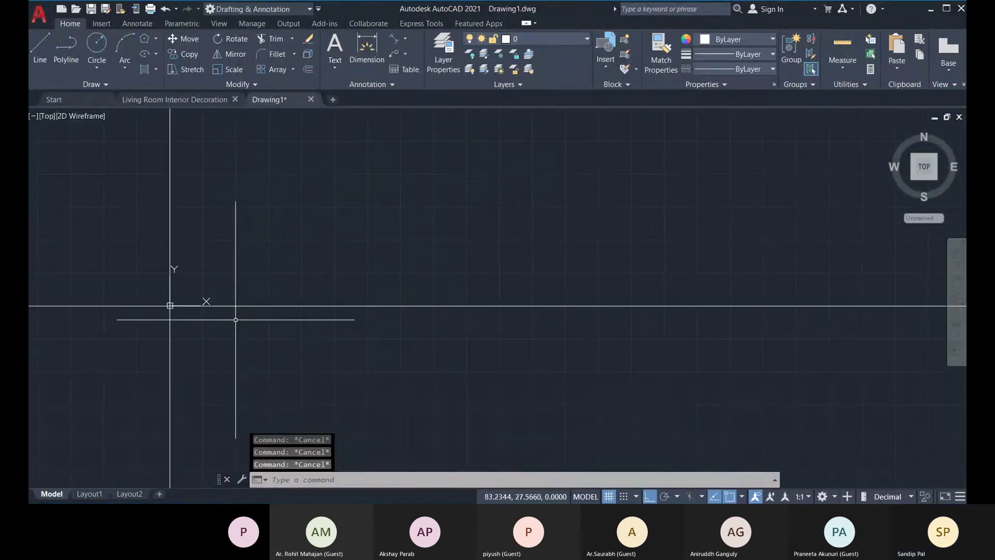
click(318, 367)
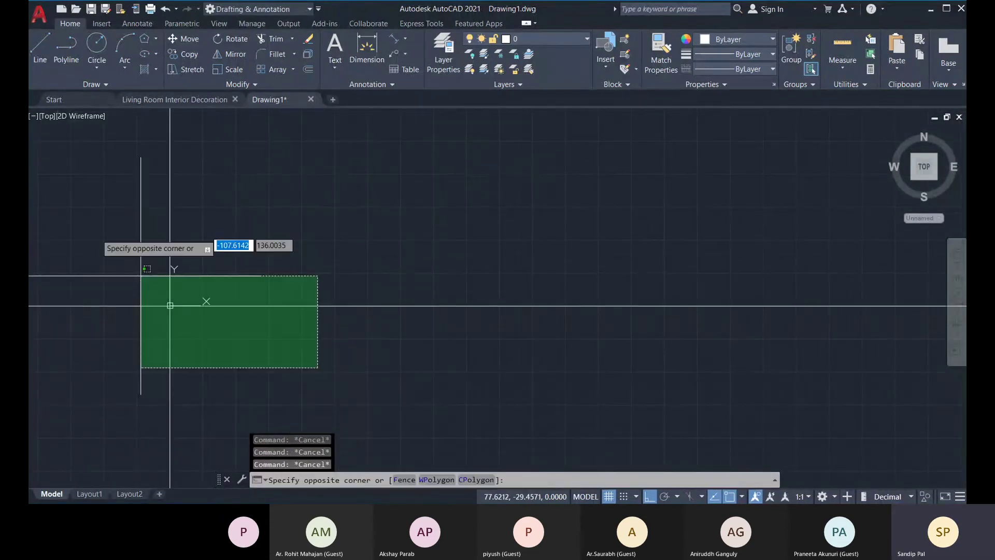
click(86, 221)
key(Delete)
Step: Draw a ray starting at 0,0 and running vertically upward along the Y axis
middle_drag(87, 221, 111, 261)
click(96, 84)
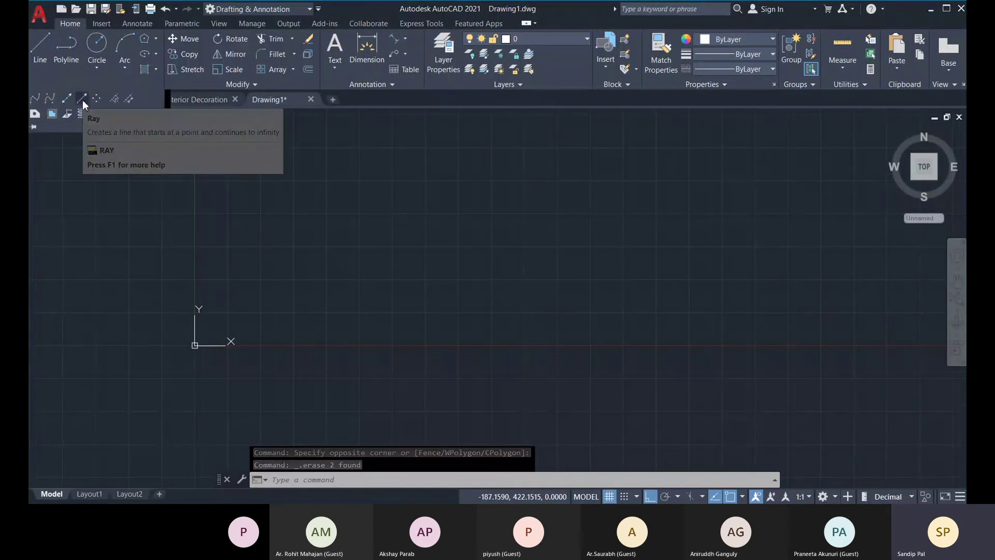
click(82, 99)
middle_drag(269, 376, 309, 399)
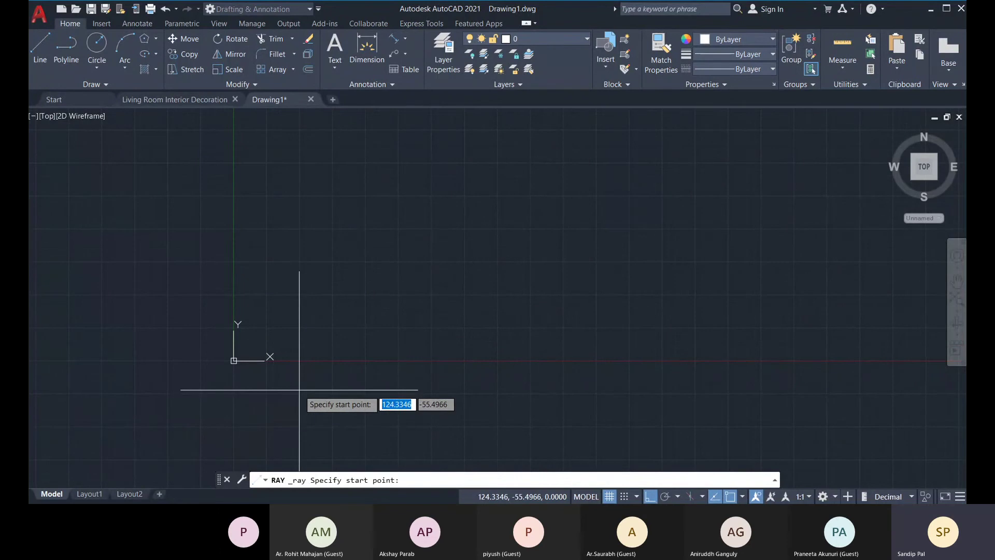
key(Tab)
text(0)
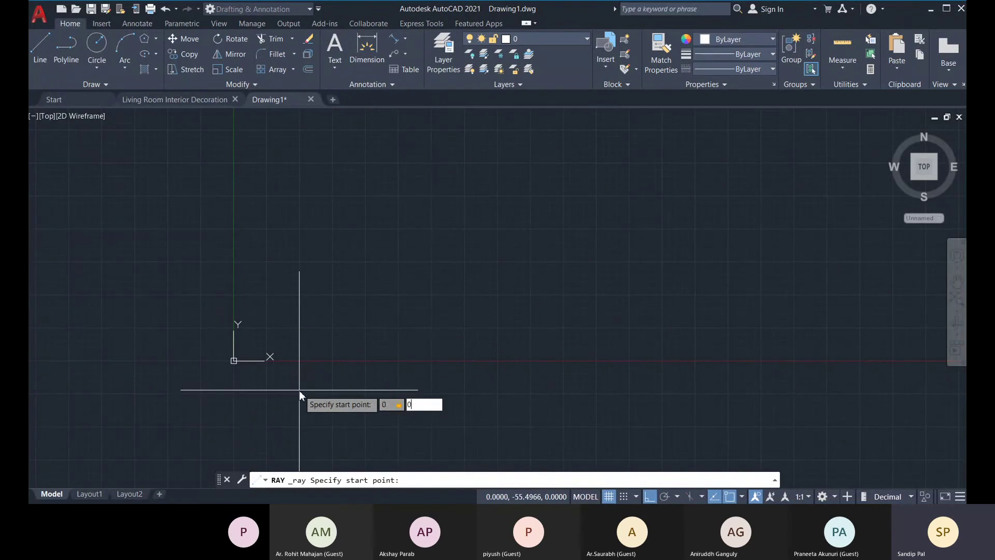
key(Return)
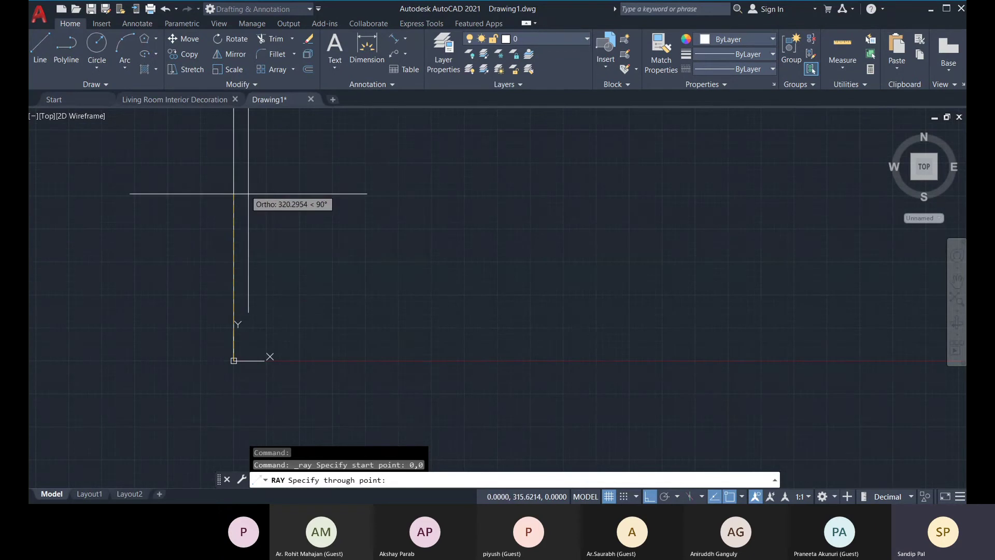
click(236, 181)
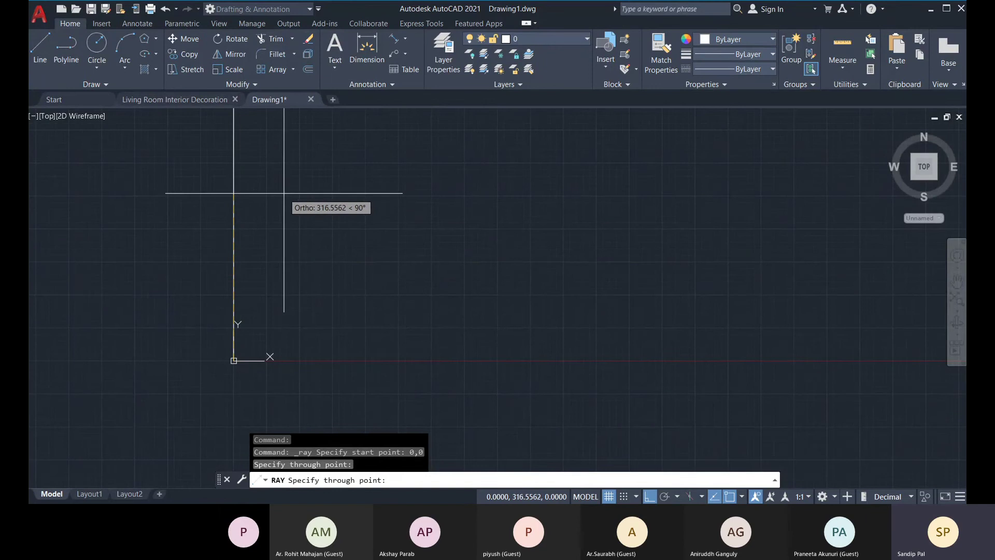
key(Escape)
scroll(267, 187, down, 3)
middle_drag(312, 310, 241, 206)
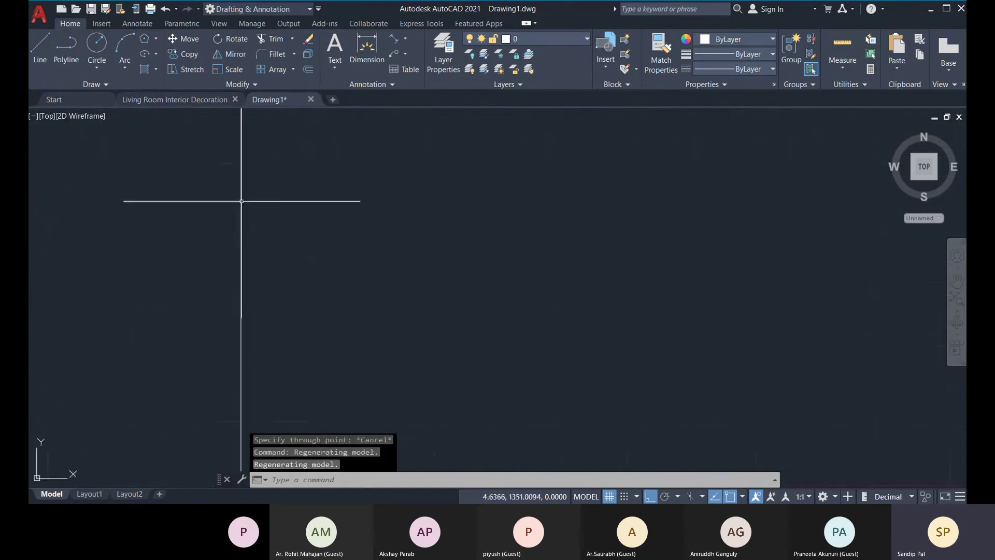
scroll(241, 207, up, 1)
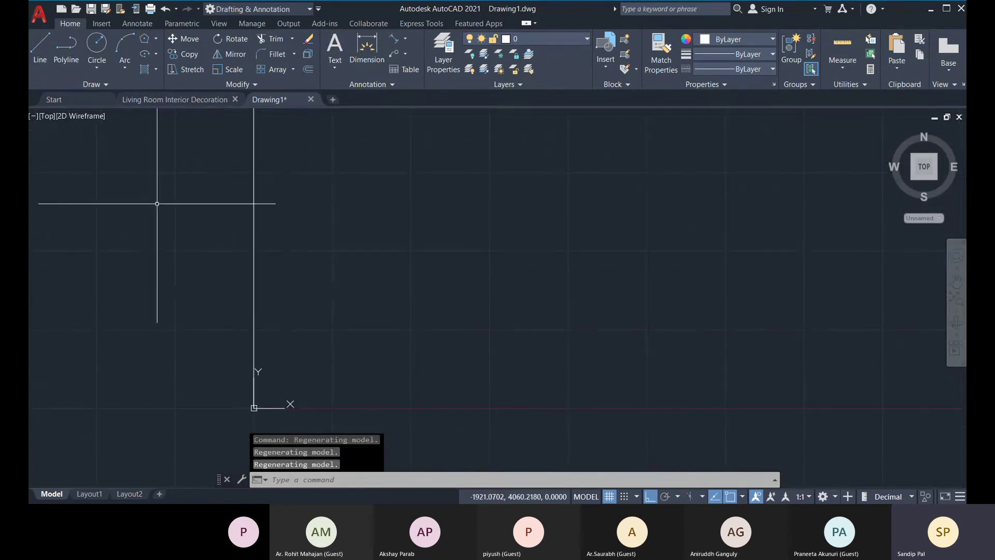
Step: Draw a second ray starting at the origin and running horizontally along the positive X axis
middle_drag(319, 207, 315, 216)
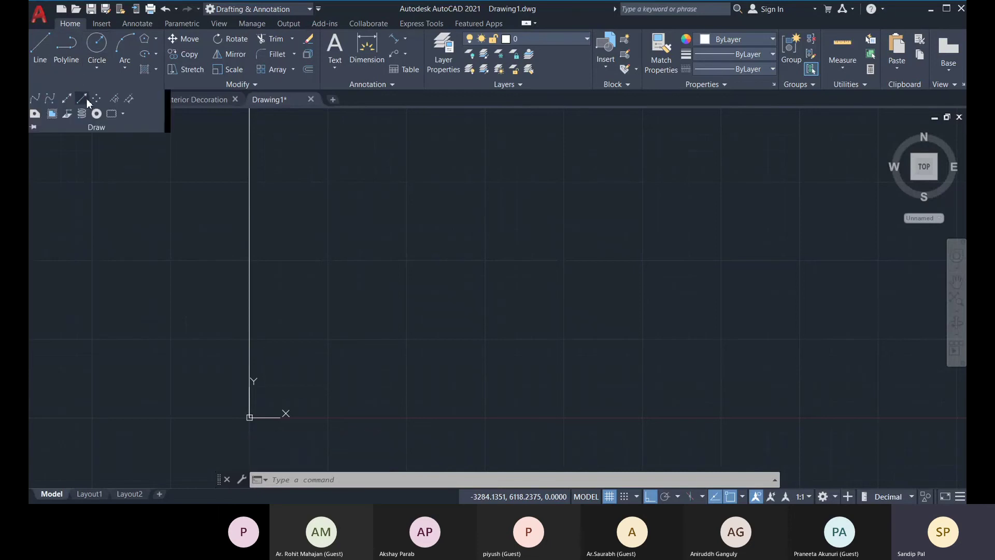
click(341, 484)
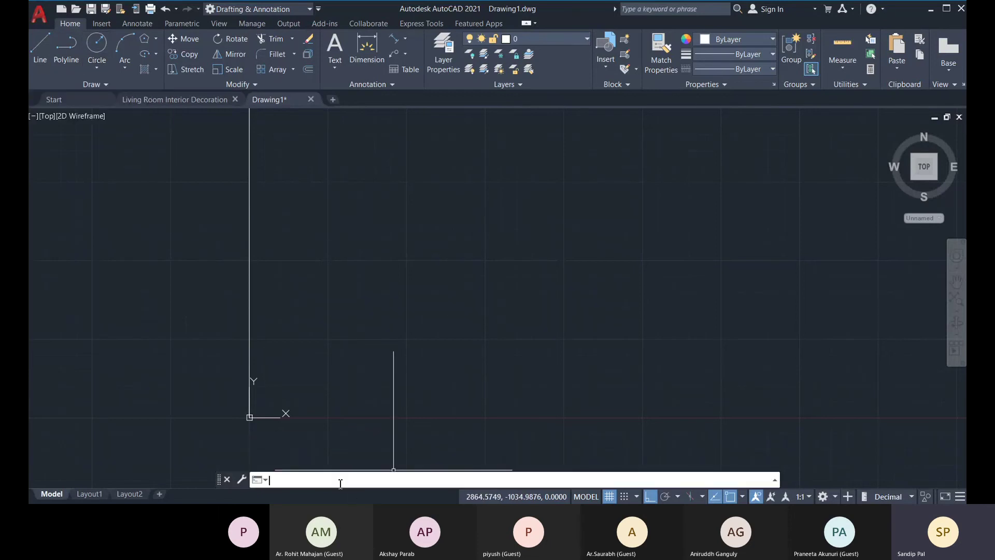
text(ray)
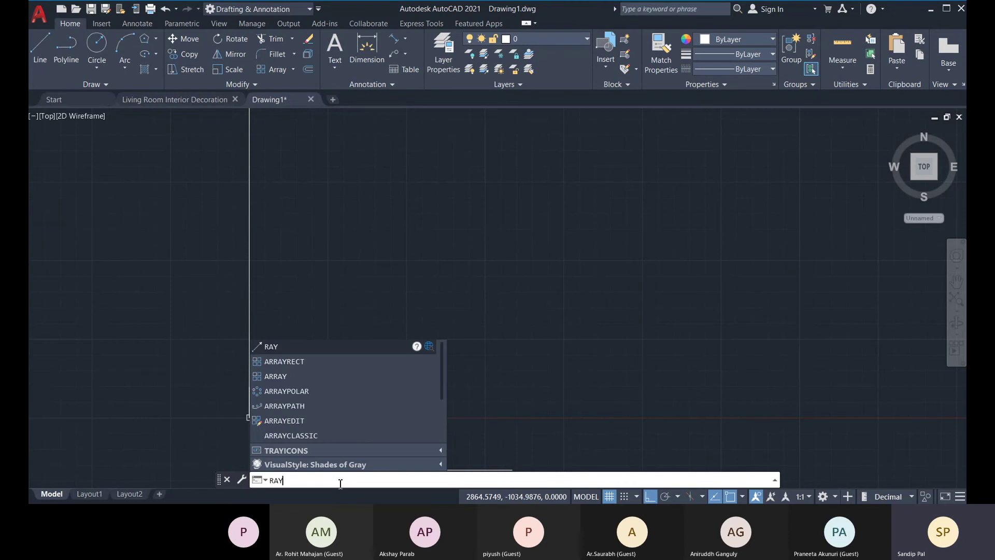
key(Return)
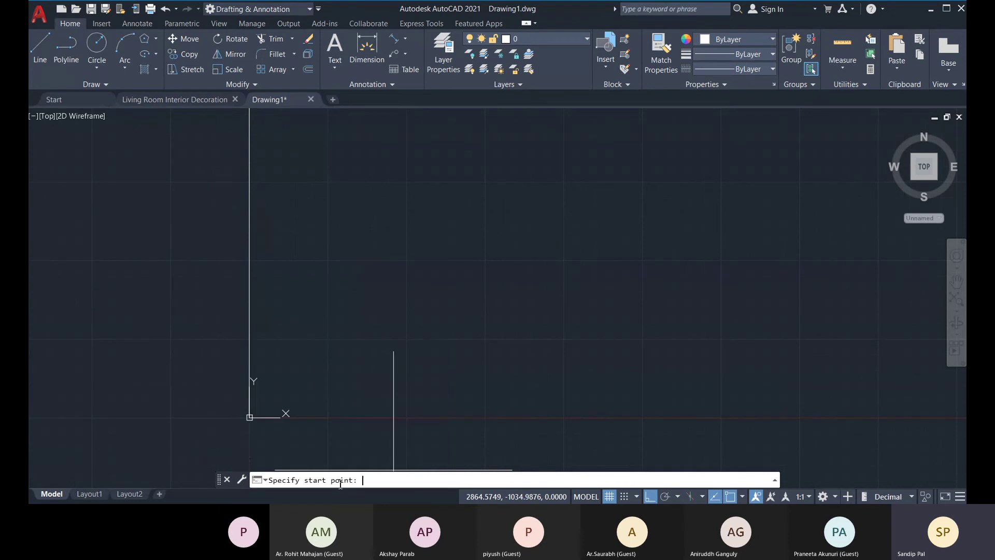
click(250, 417)
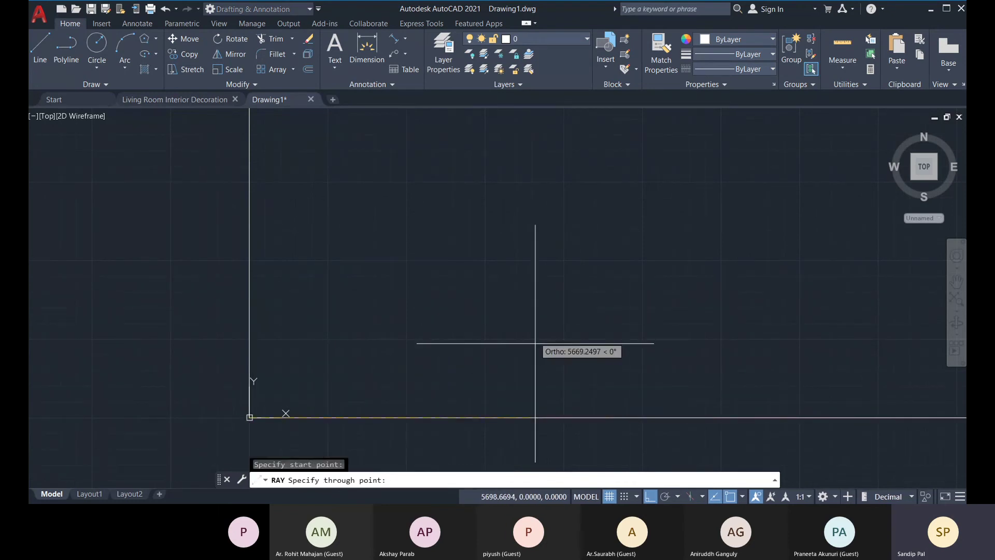
middle_drag(542, 409, 534, 380)
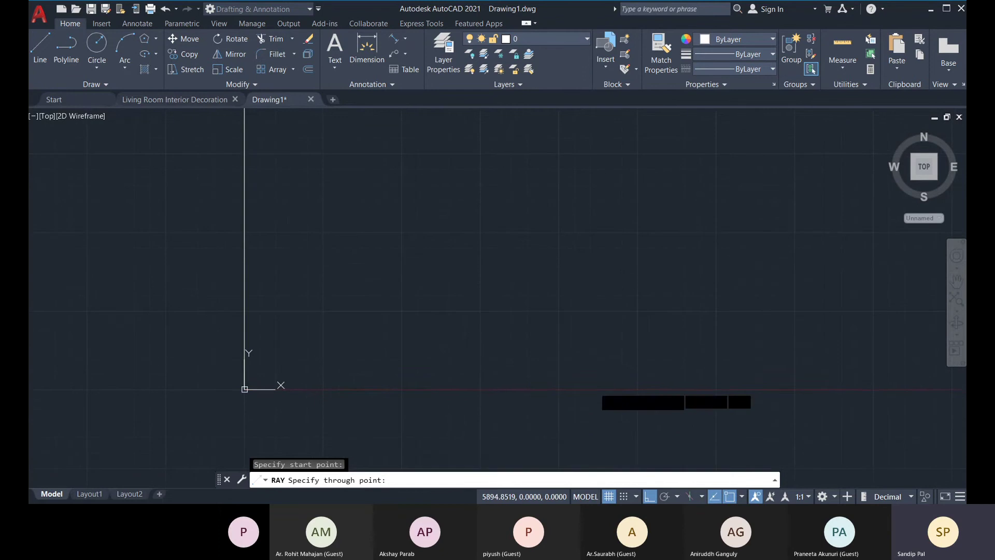
click(529, 393)
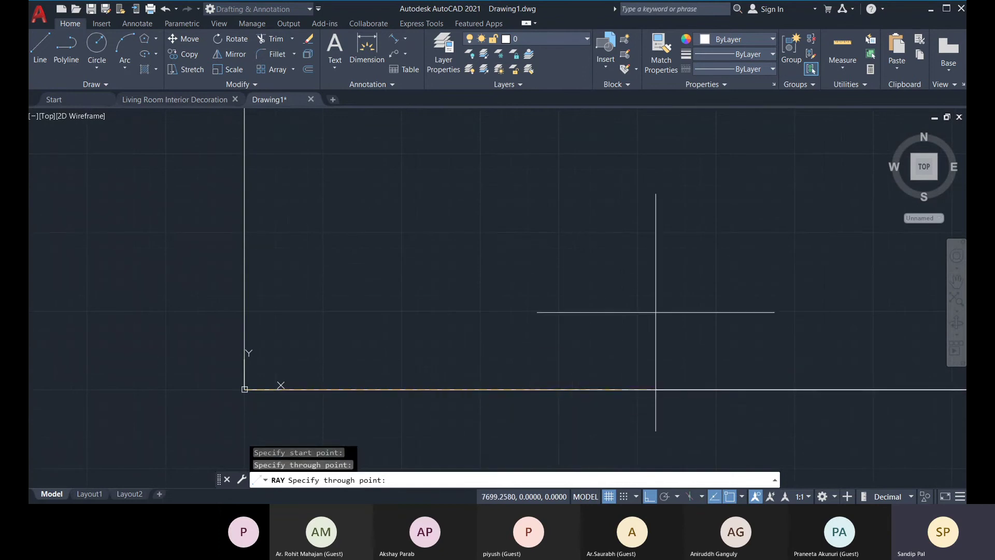
key(Escape)
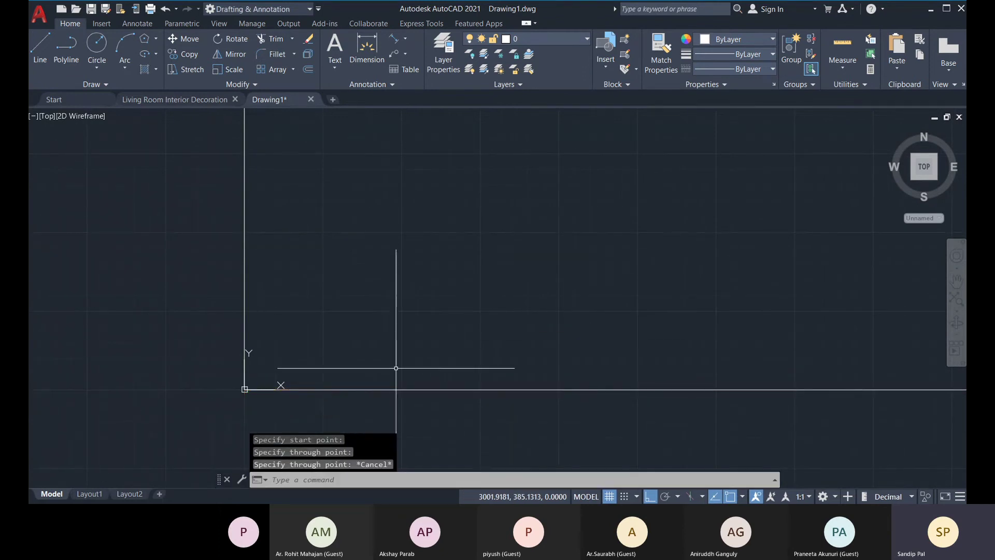
mouse_move(349, 368)
middle_down()
mouse_move(405, 358)
mouse_move(338, 408)
middle_up()
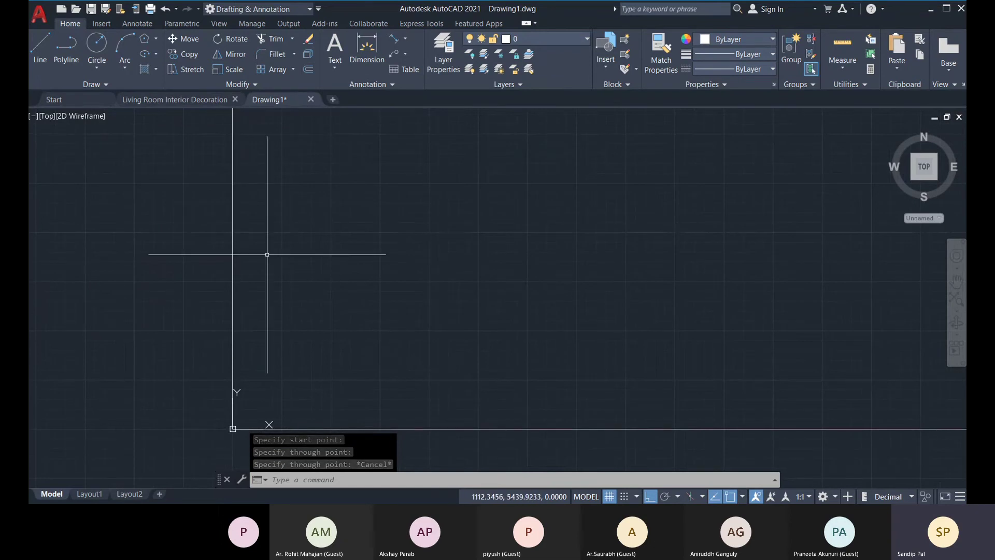
middle_drag(268, 242, 266, 228)
middle_drag(709, 193, 704, 223)
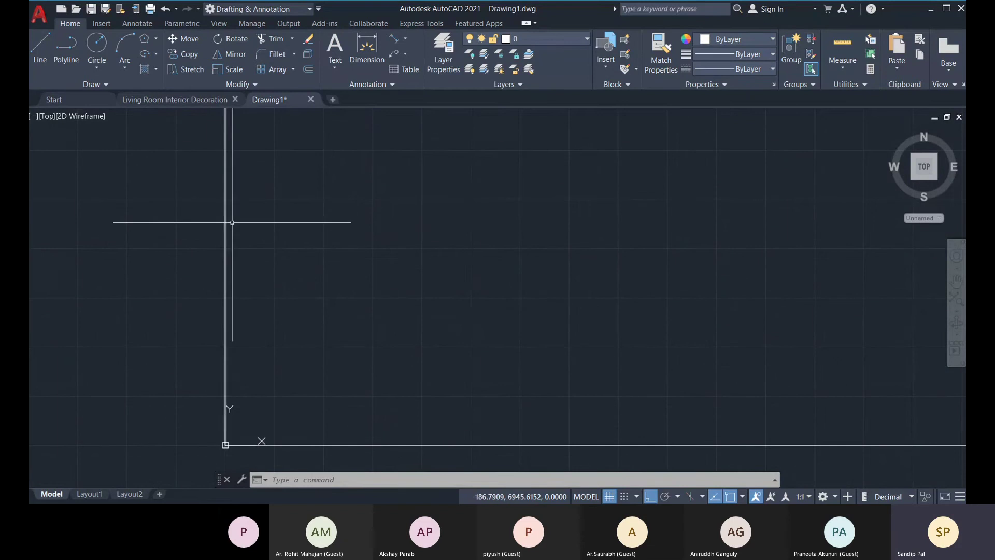
mouse_move(294, 252)
middle_down()
mouse_move(306, 251)
mouse_move(307, 277)
middle_up()
click(86, 87)
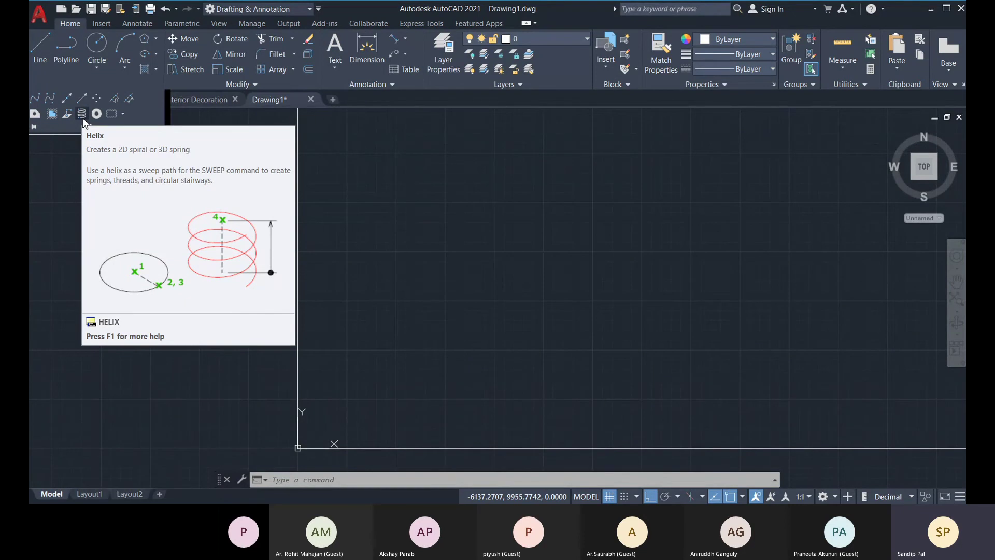
middle_drag(310, 368, 344, 240)
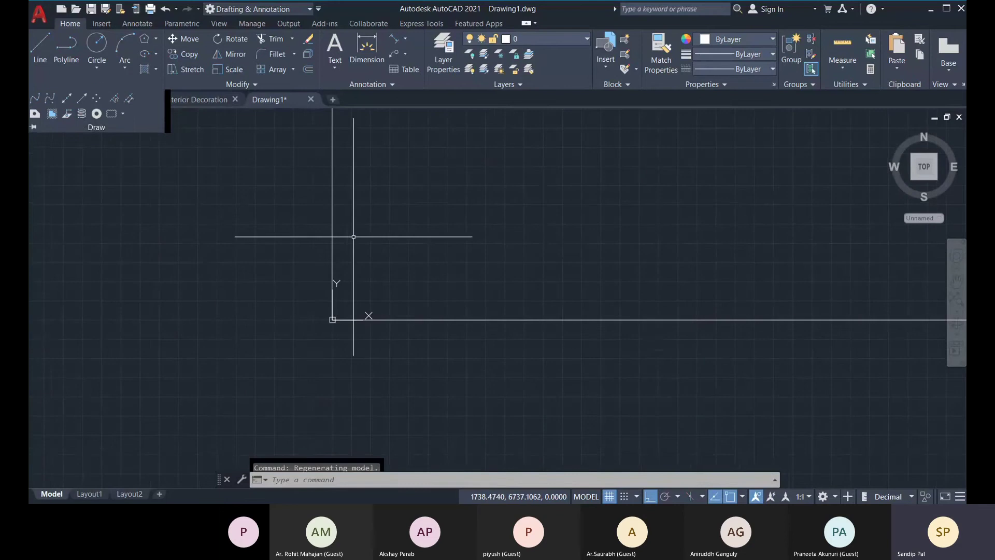
Step: Draw a helix in the empty area beside the vertical ray, with base and top radii of 500 and a height of 500
click(89, 85)
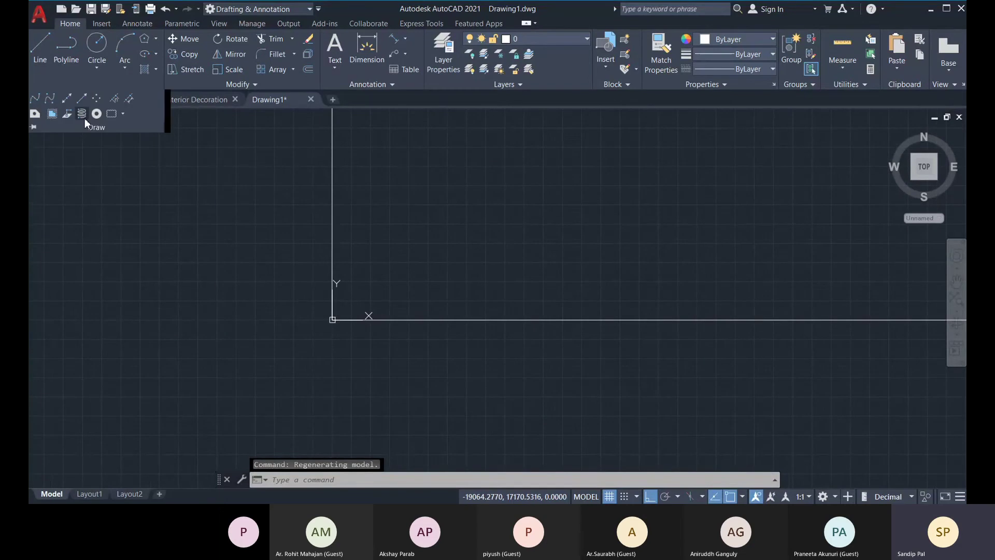
click(82, 114)
mouse_move(433, 272)
middle_down()
mouse_move(422, 324)
mouse_move(433, 331)
middle_up()
click(178, 246)
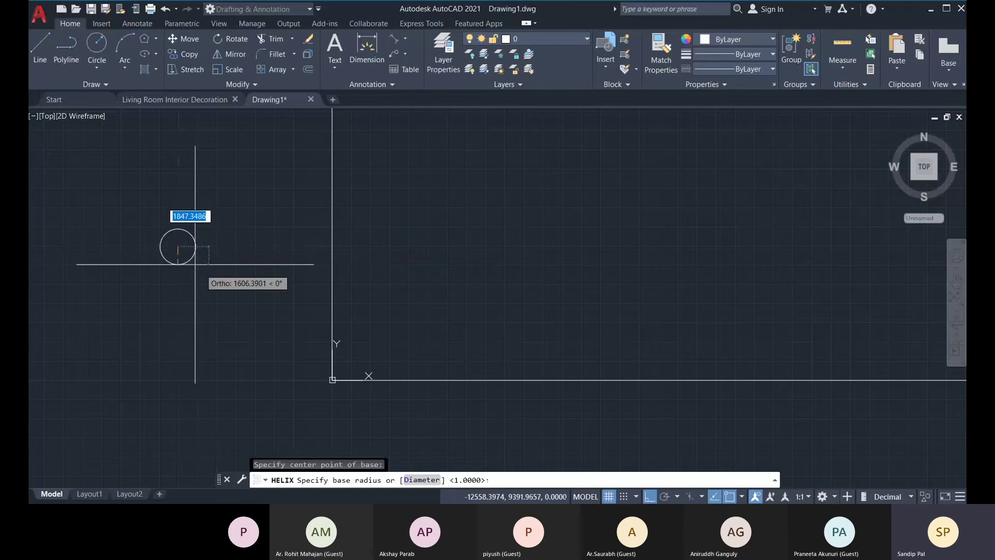
mouse_move(234, 271)
middle_down()
mouse_move(302, 272)
mouse_move(367, 298)
middle_up()
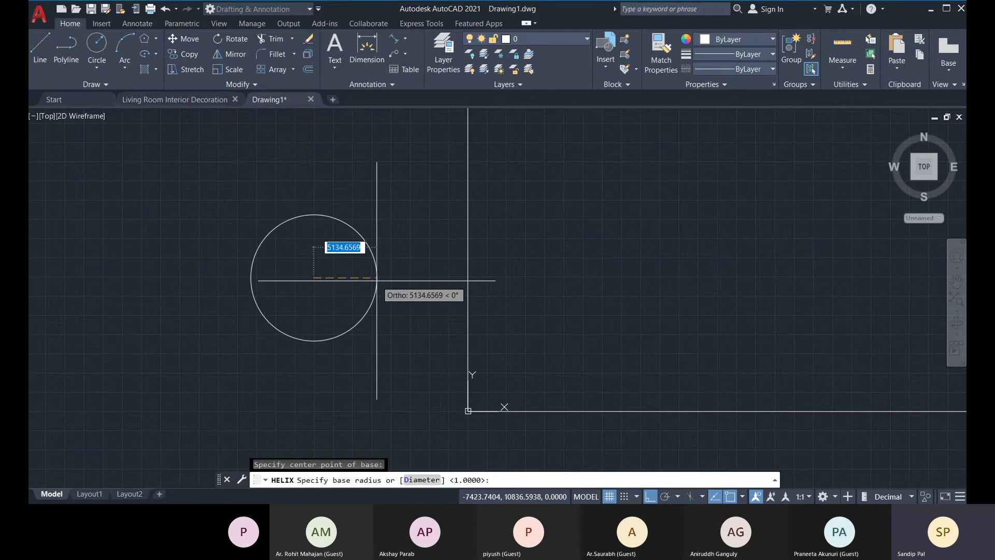
text(500)
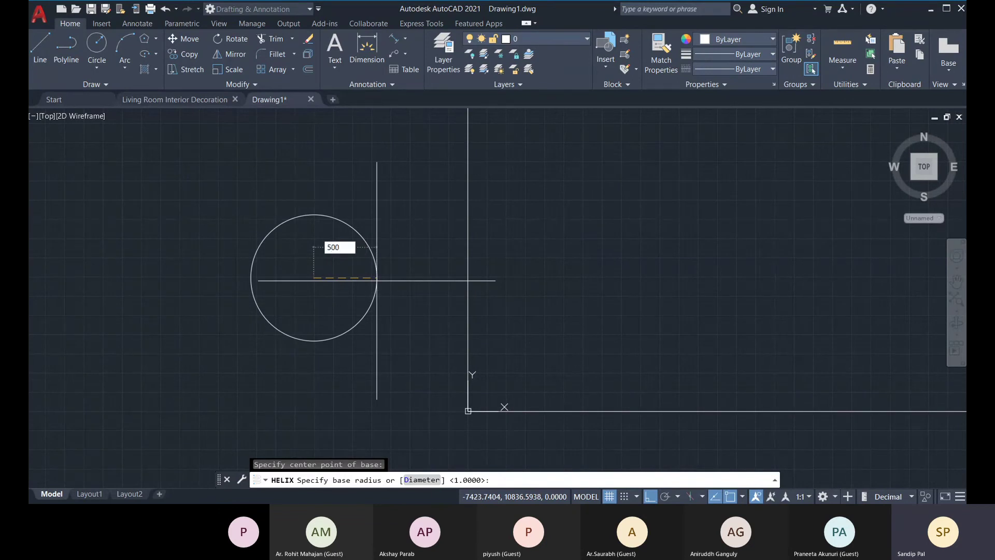
key(Return)
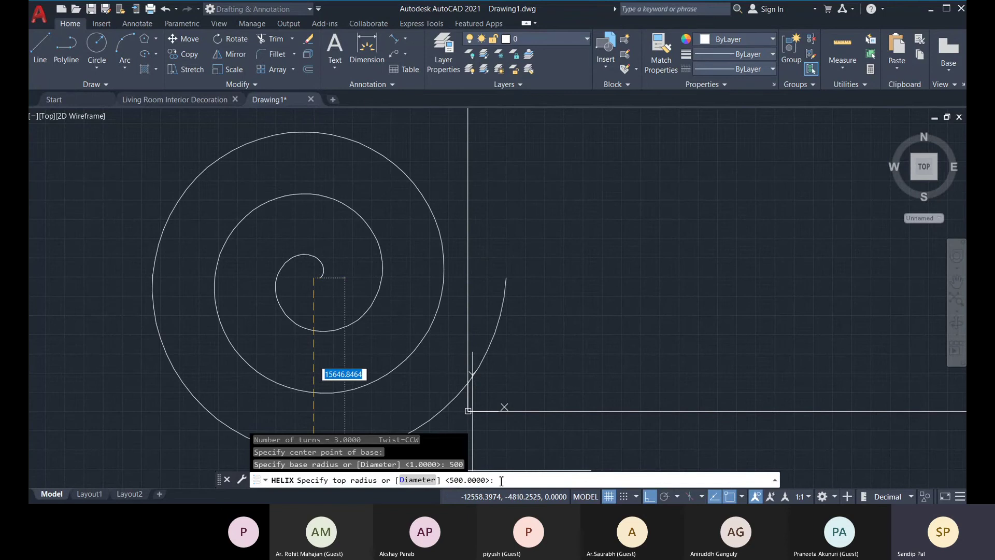
key(Return)
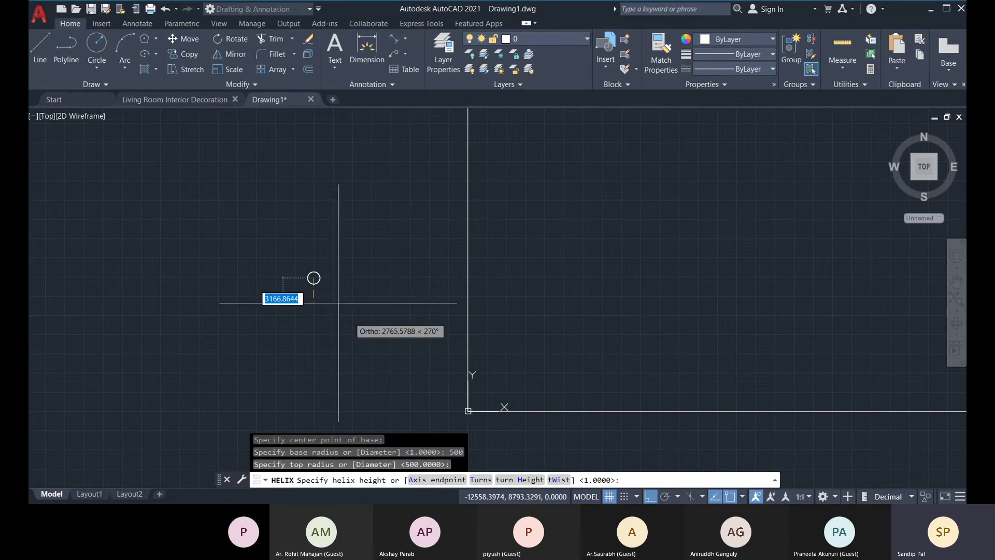
middle_drag(431, 373, 425, 369)
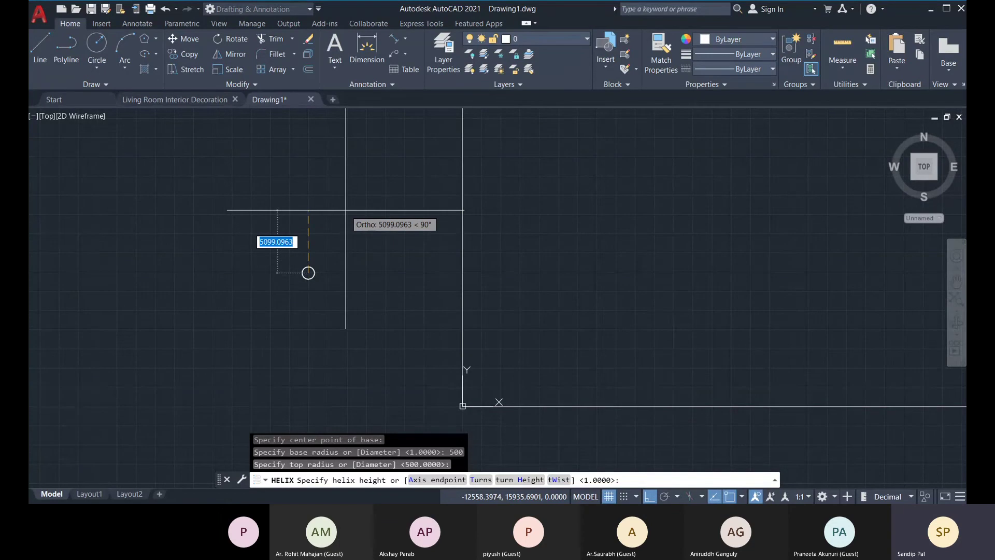
text(500)
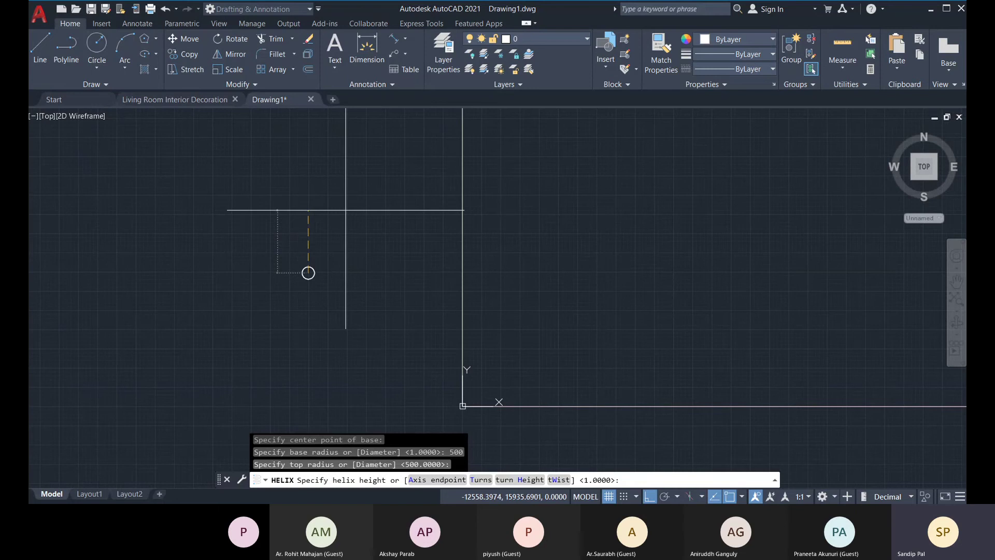
key(Return)
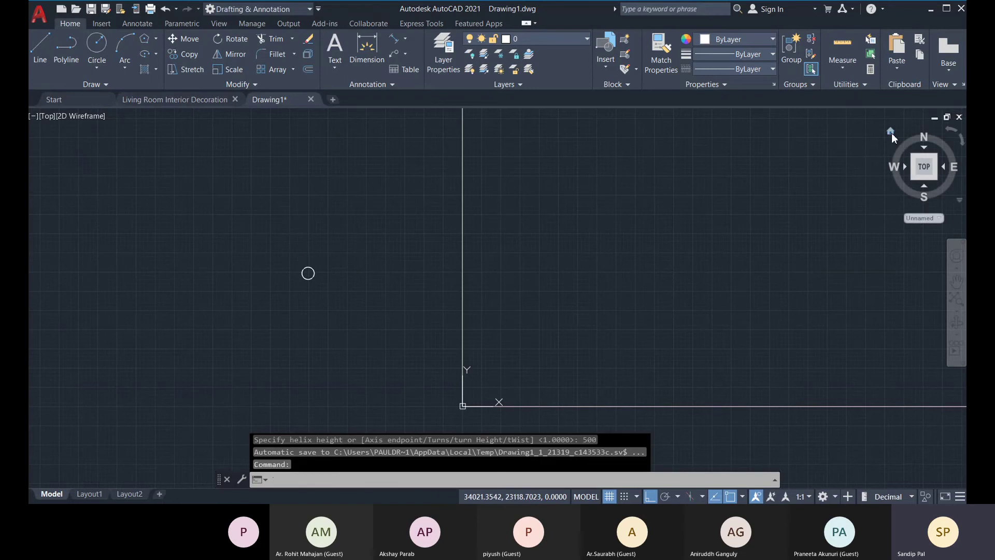
Step: Switch to the home isometric view, select the helix and try stretching its top radius outward
click(891, 132)
scroll(630, 285, down, 3)
scroll(632, 285, up, 3)
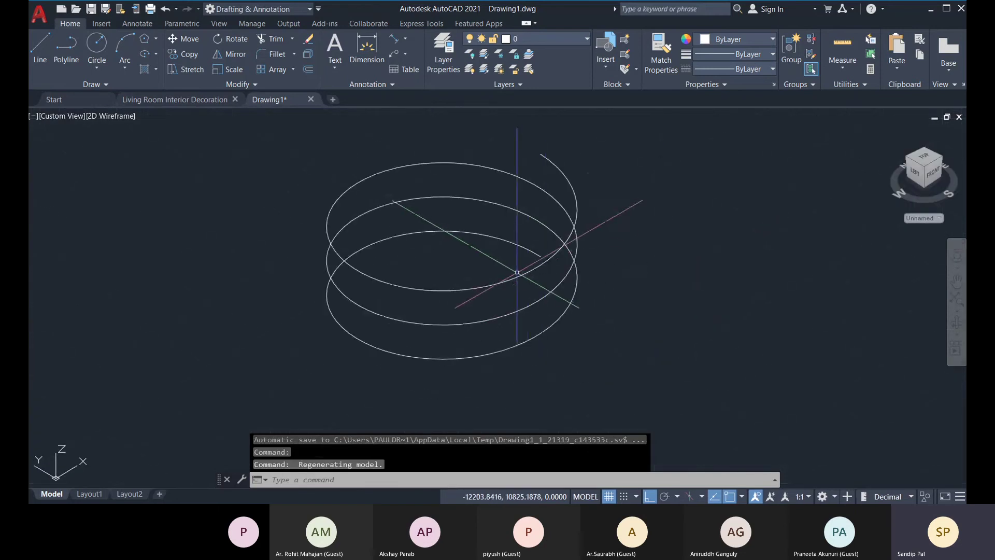
click(517, 272)
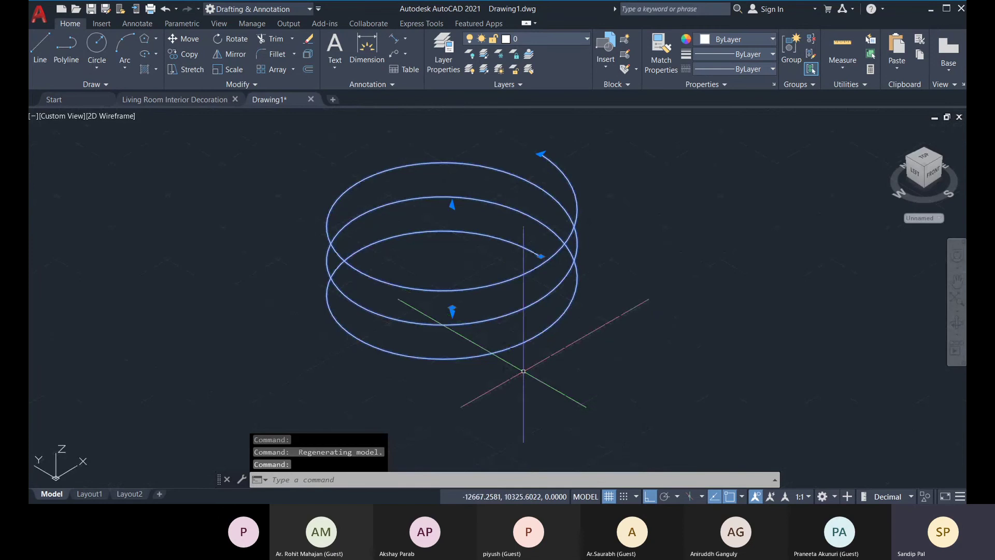
middle_drag(545, 344, 538, 365)
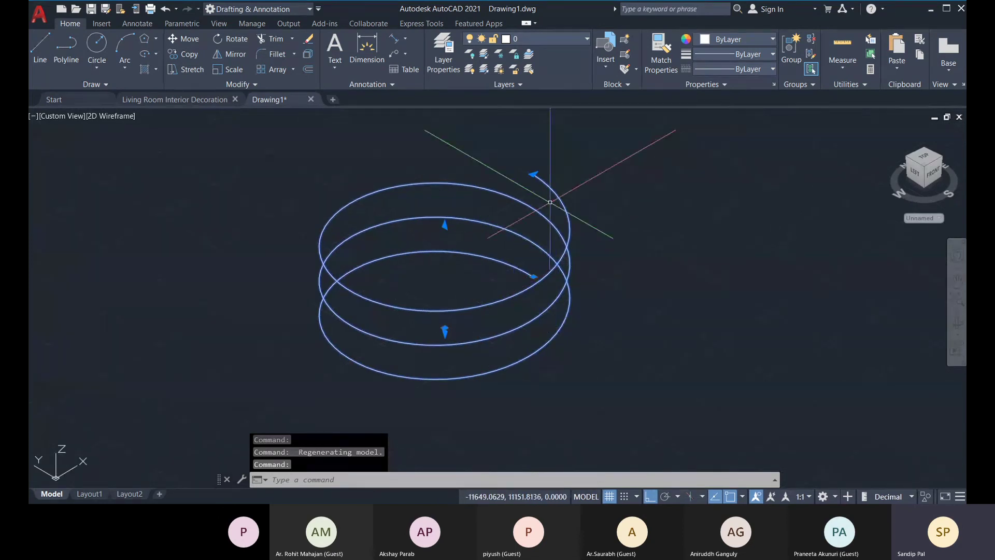
click(534, 174)
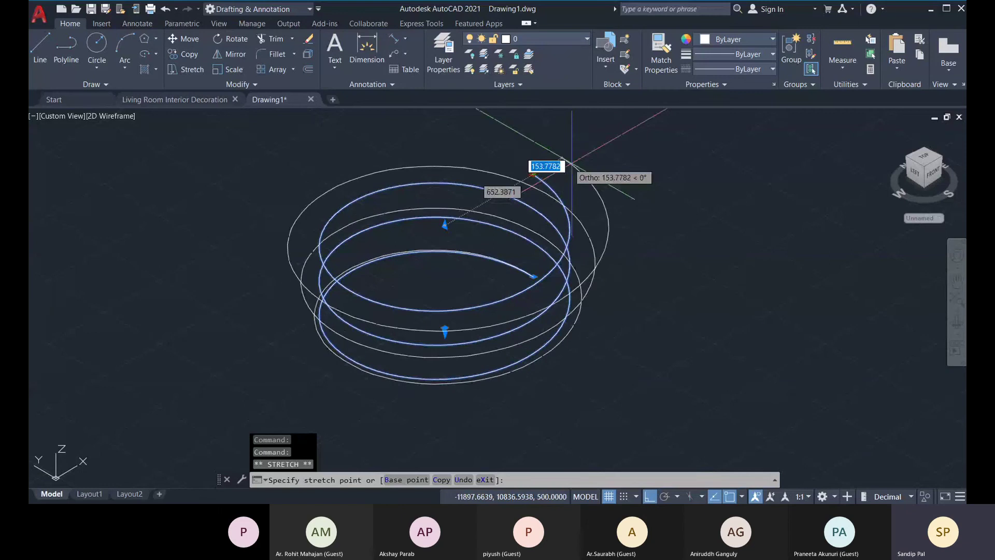
key(Escape)
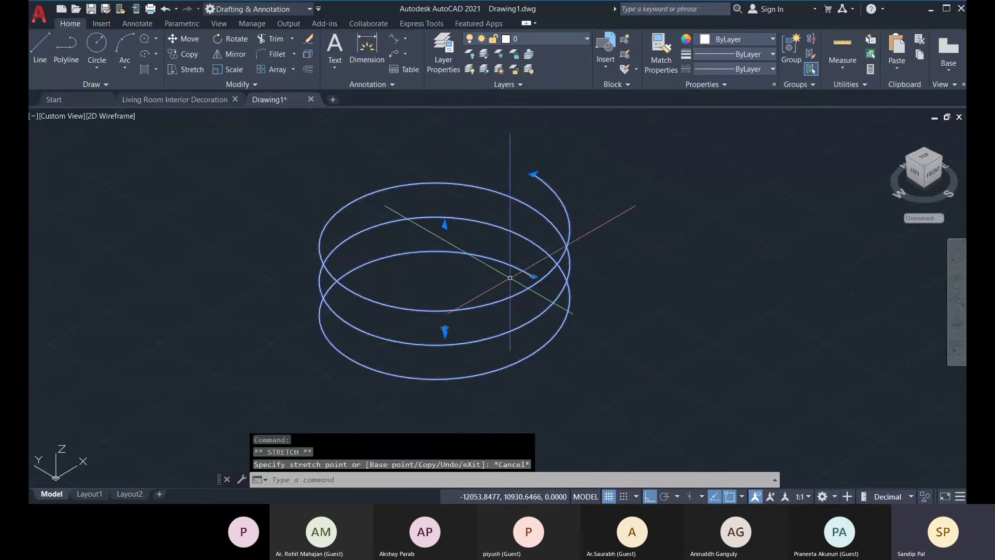
Step: Move the helix upward by its base grip, and stretch its lower end down along Z to make the spring taller
shift+middle_drag(423, 332, 456, 334)
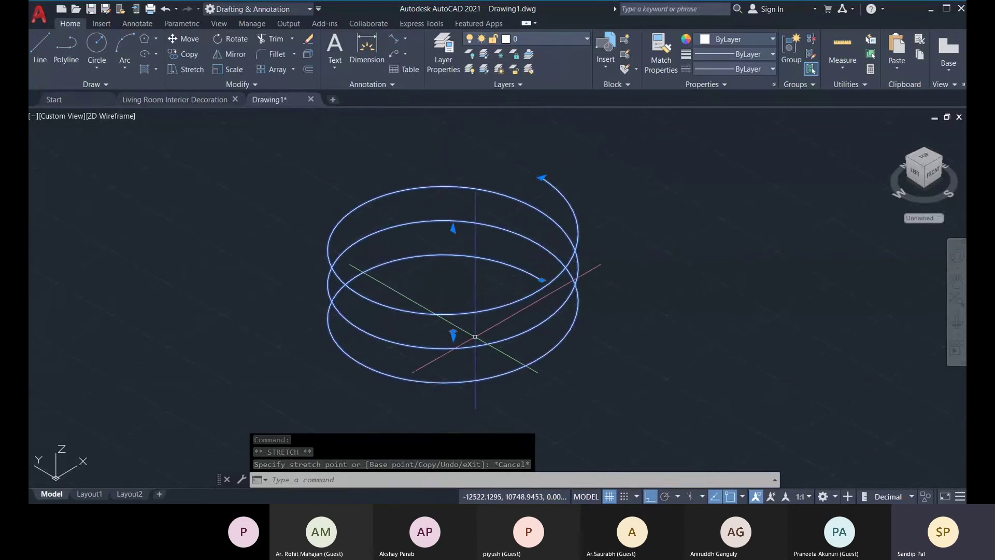
click(454, 332)
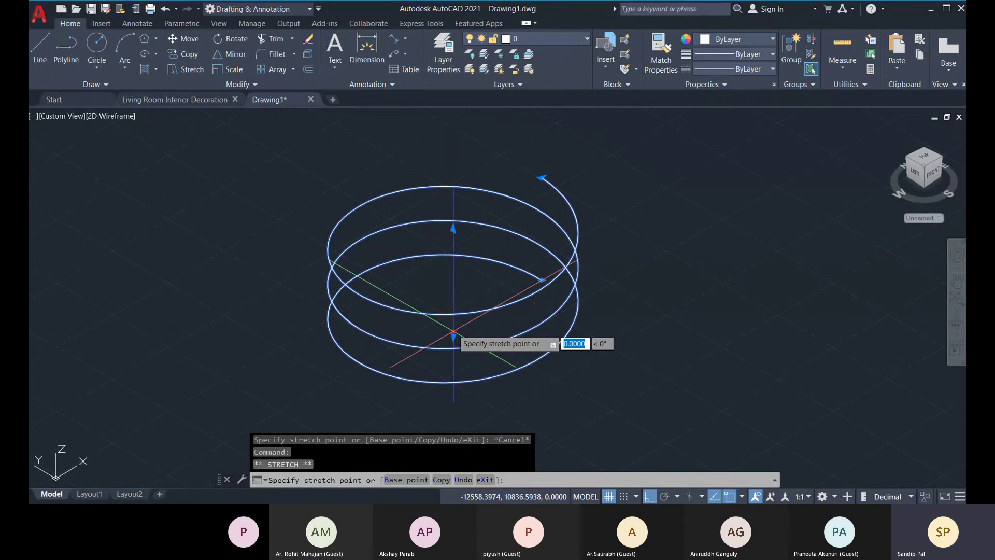
click(540, 252)
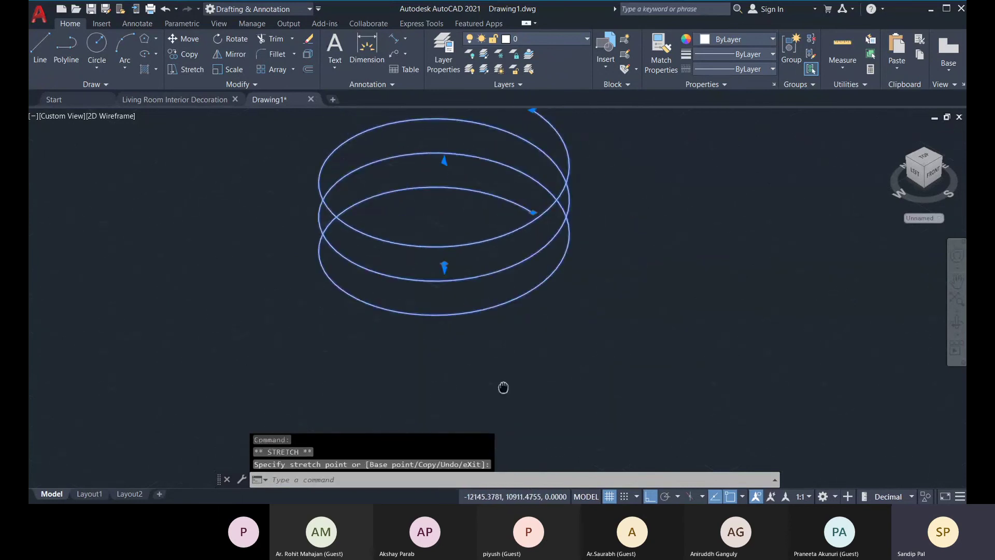
click(443, 327)
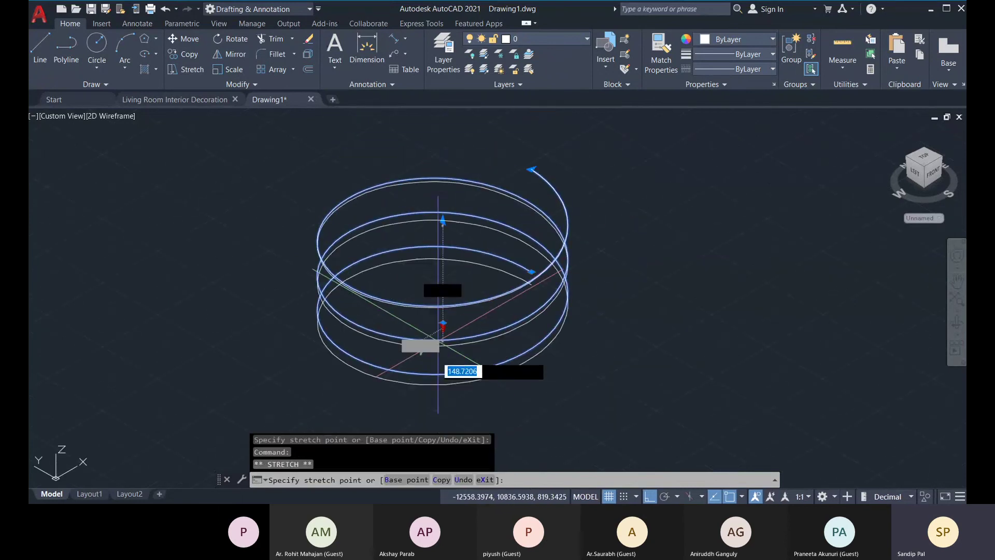
middle_drag(438, 400, 410, 289)
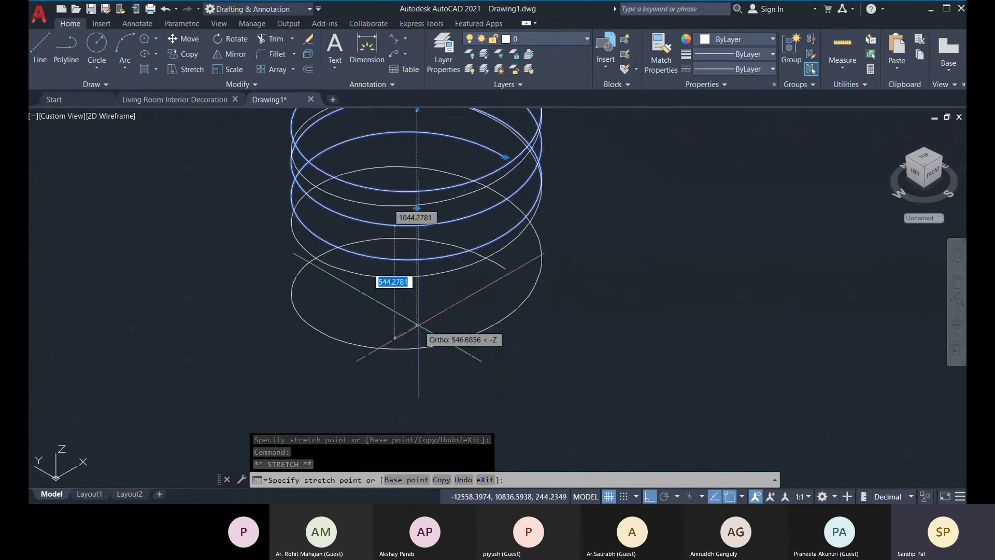
scroll(434, 387, down, 2)
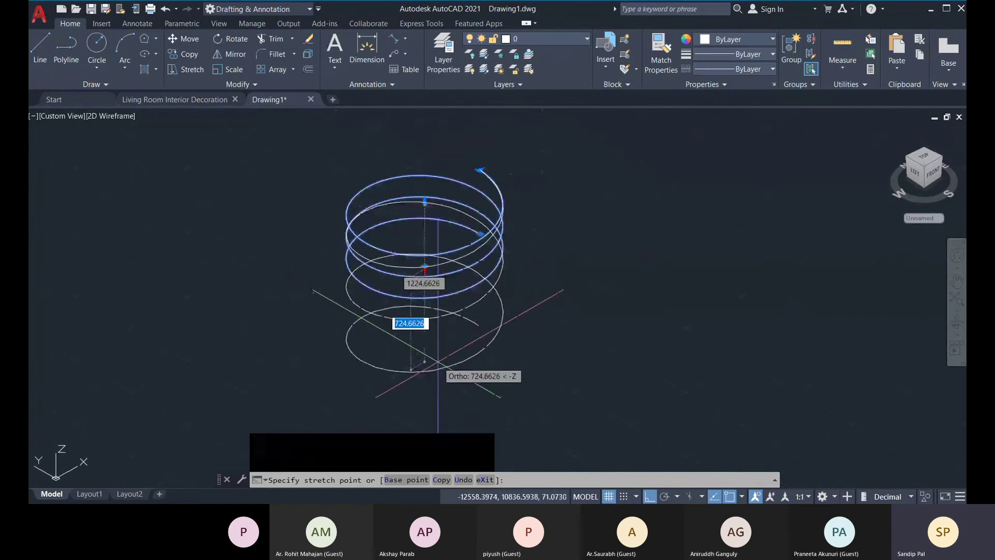
click(464, 385)
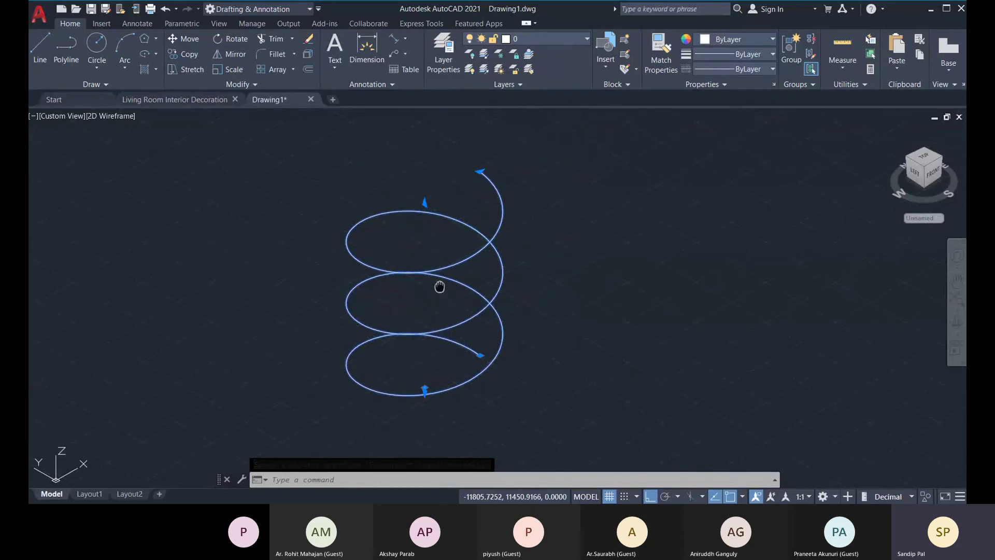
Step: Stretch the helix's top up along Z to a height of about 2030, and pull its base slightly further down
middle_drag(439, 286, 429, 318)
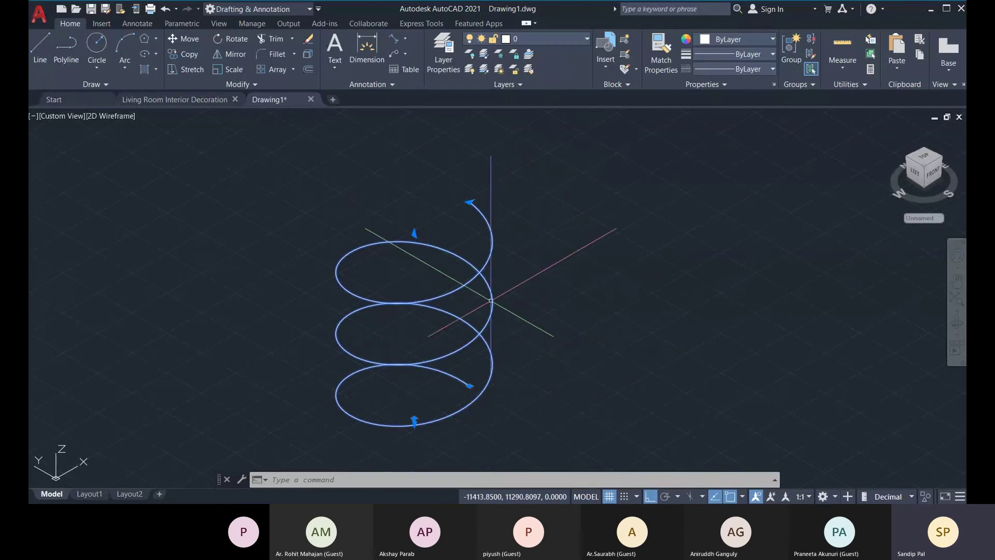
middle_drag(459, 275, 467, 279)
click(422, 237)
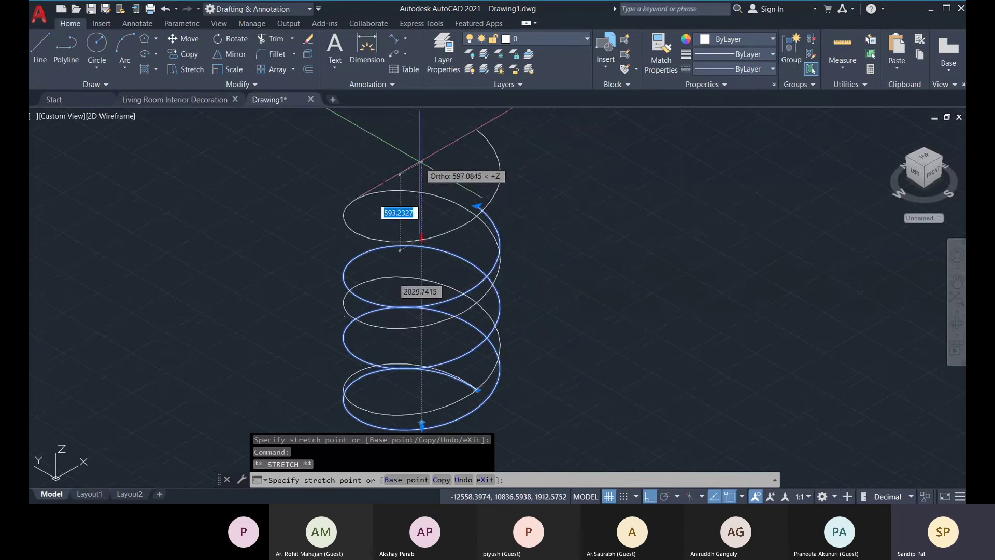
click(422, 166)
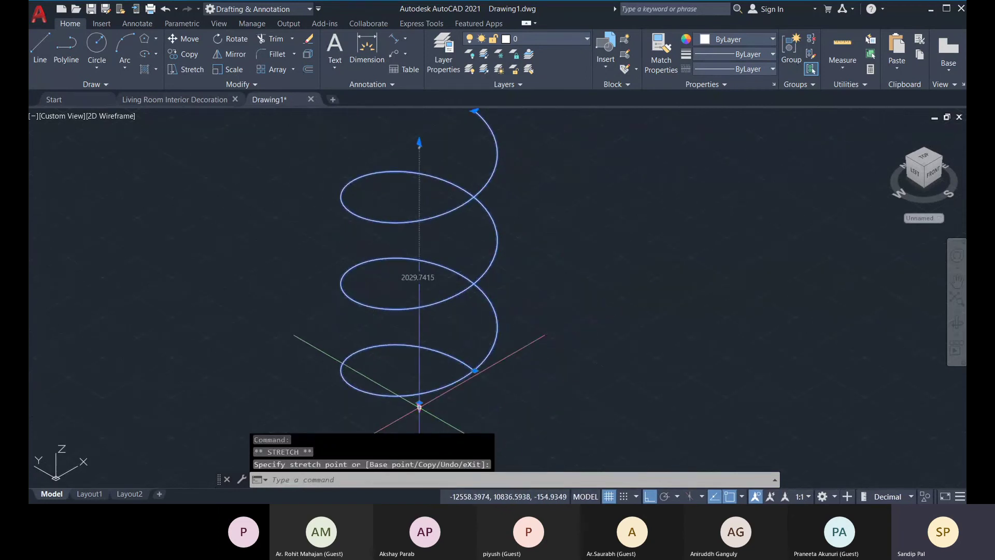
click(415, 441)
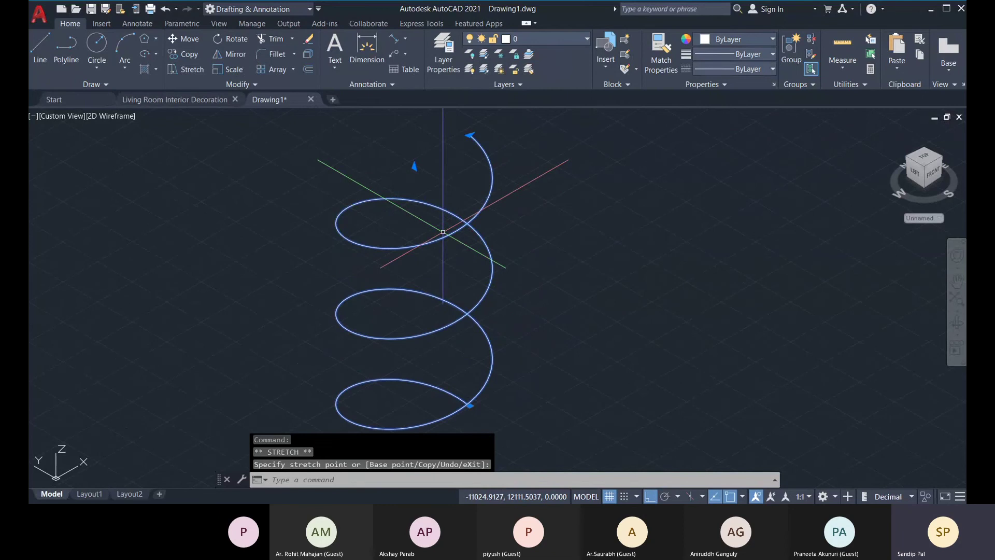
scroll(419, 170, down, 2)
scroll(450, 357, up, 2)
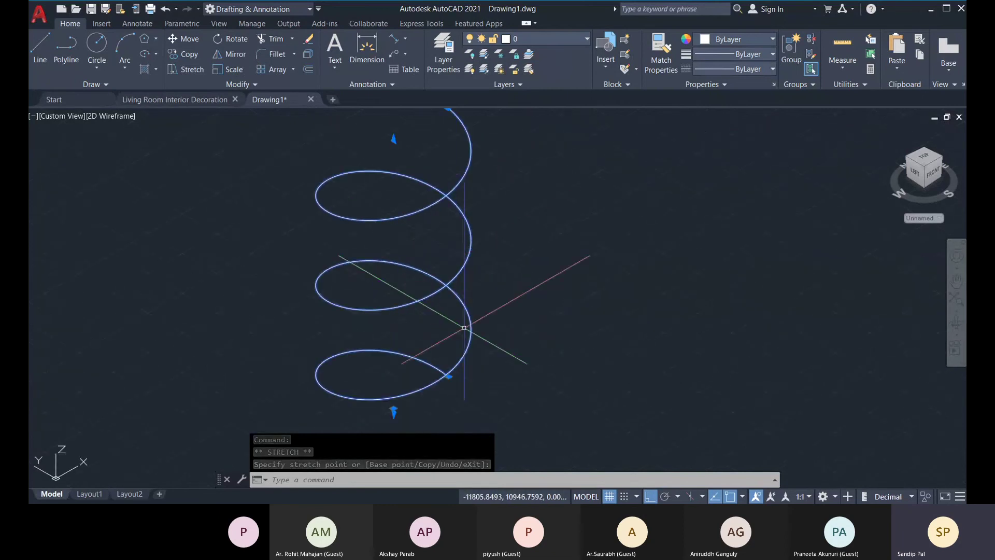
Step: Stretch the helix's base radius outward to about 545 and its top radius outward to about 665
click(448, 376)
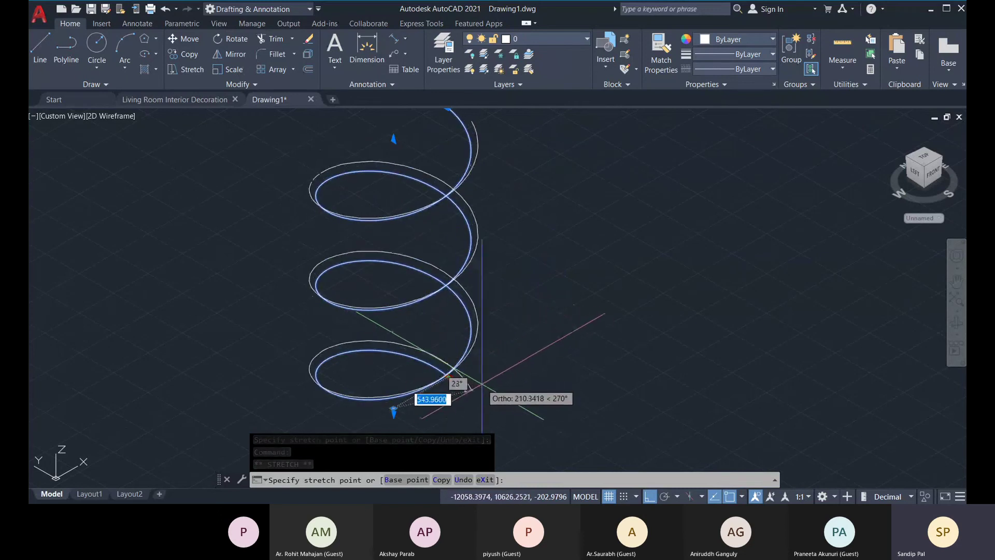
click(452, 384)
middle_drag(504, 343, 509, 372)
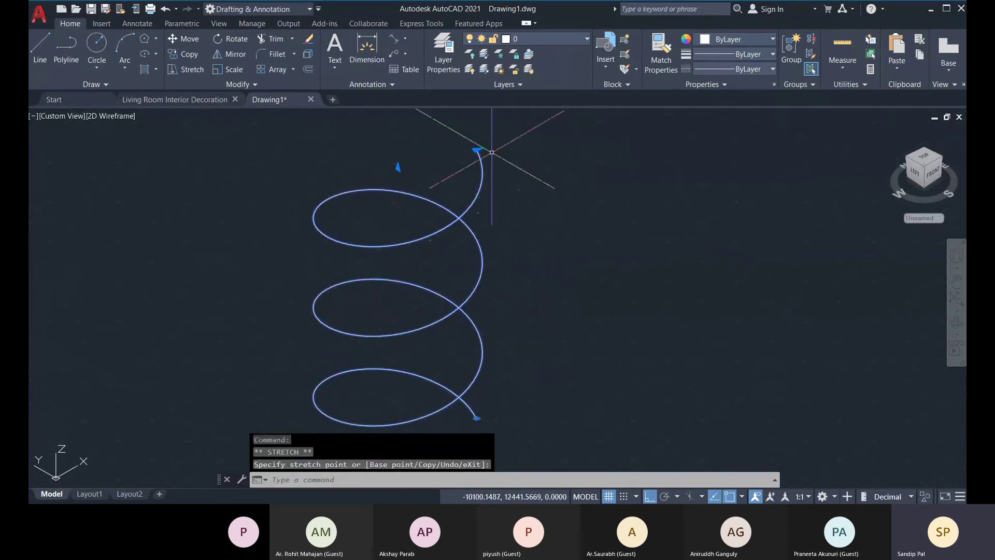
click(476, 150)
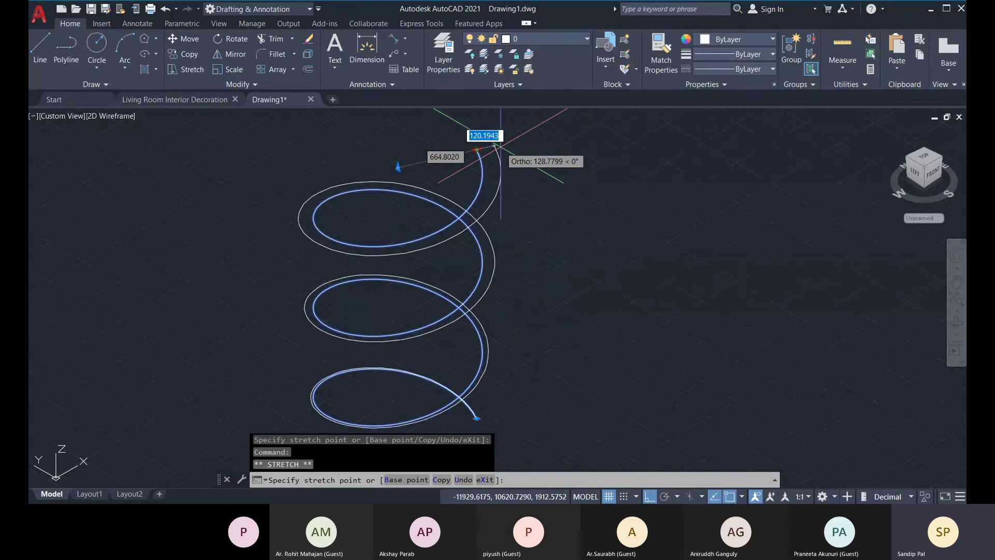
click(493, 147)
Step: Stretch the helix's base further down along Z to a total height of about 2302
middle_drag(502, 395, 521, 350)
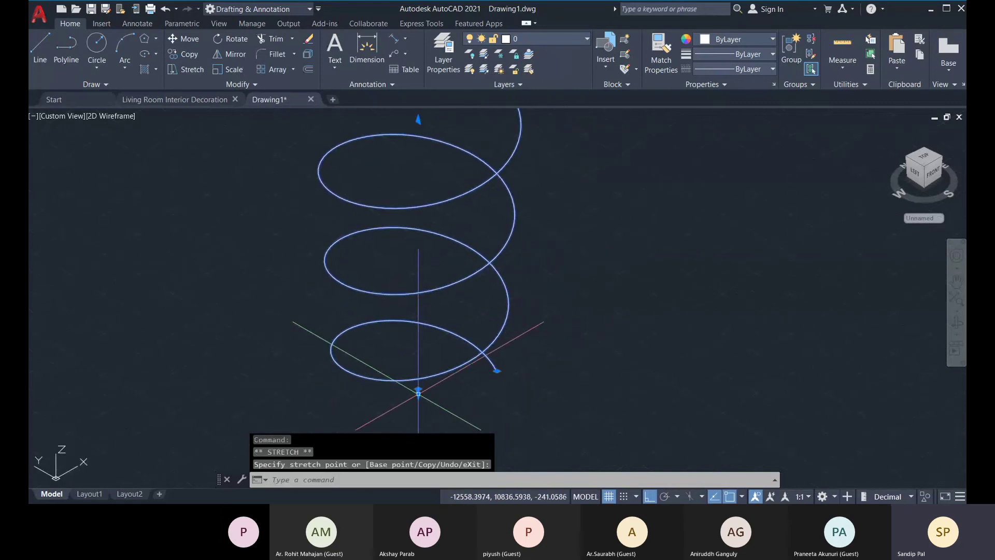
click(418, 413)
middle_drag(475, 389, 471, 402)
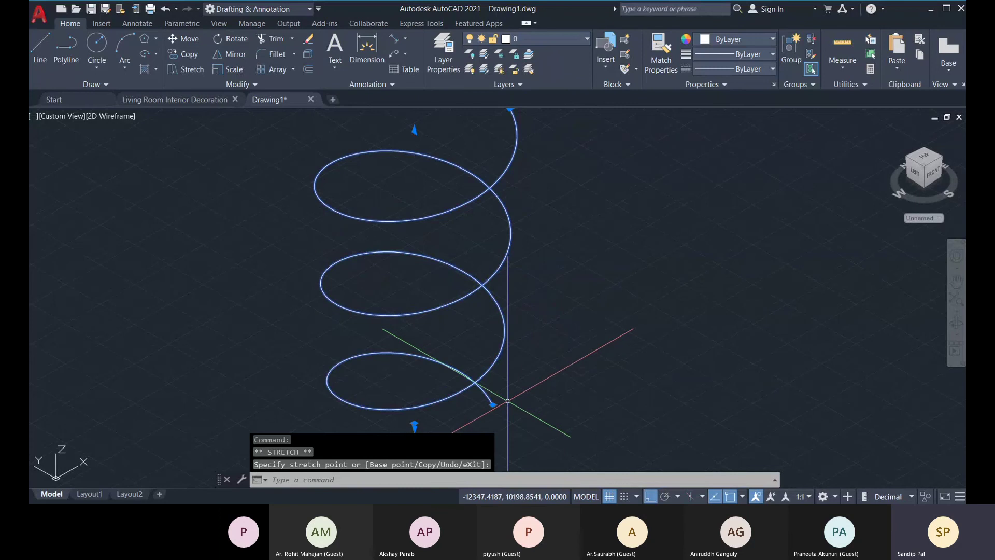
Step: Open the helix's properties and set its turns to 5 and its turn height to 500
double_click(497, 403)
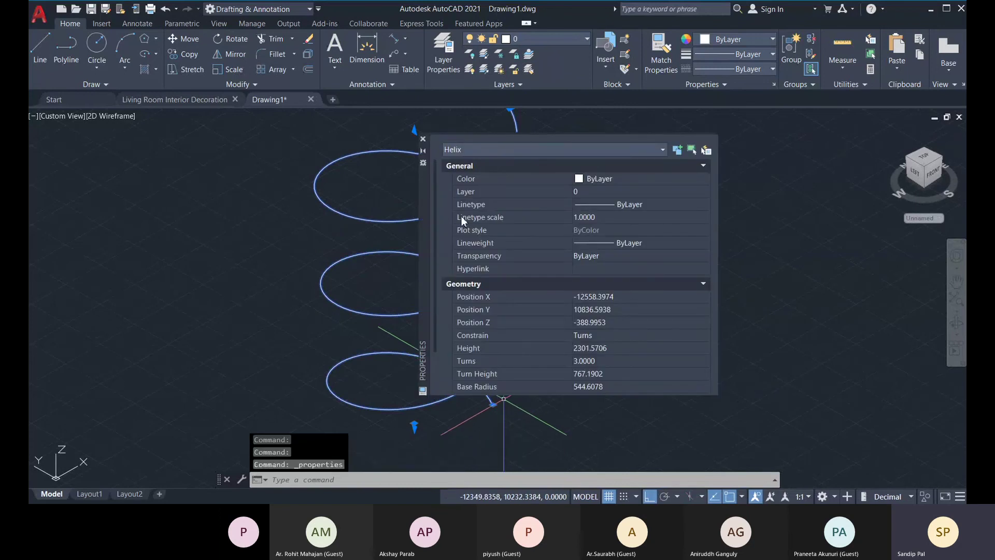
drag(427, 245, 596, 225)
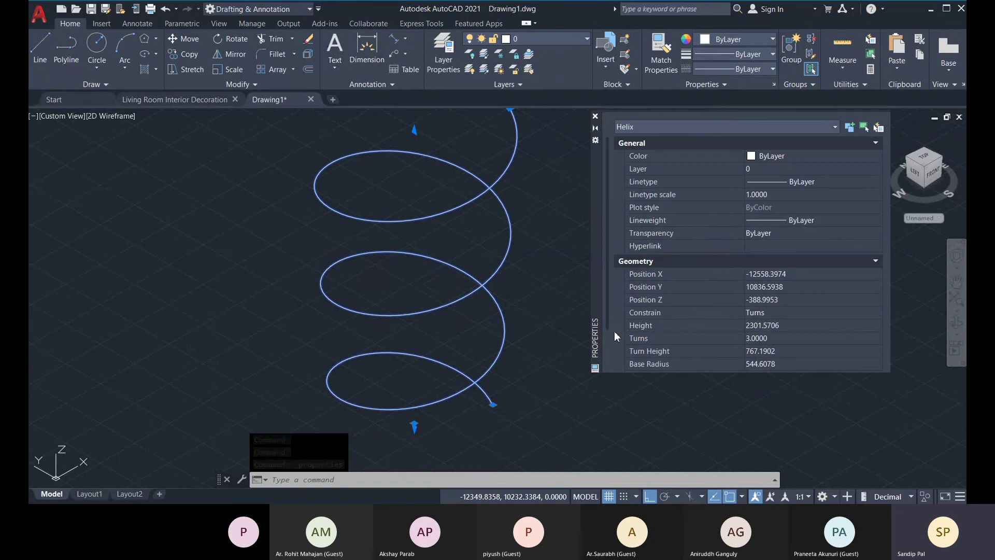
scroll(608, 328, down, 2)
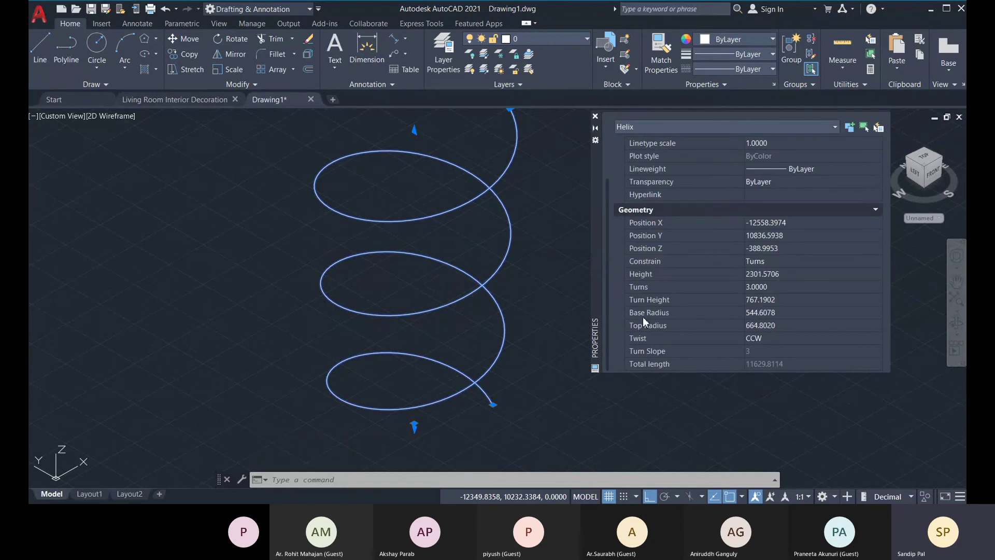
click(774, 288)
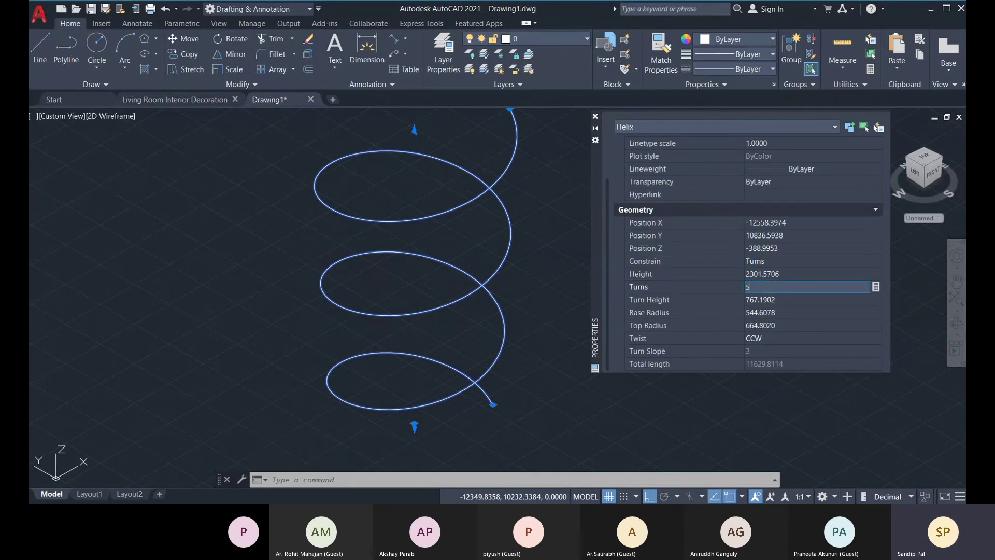
click(789, 302)
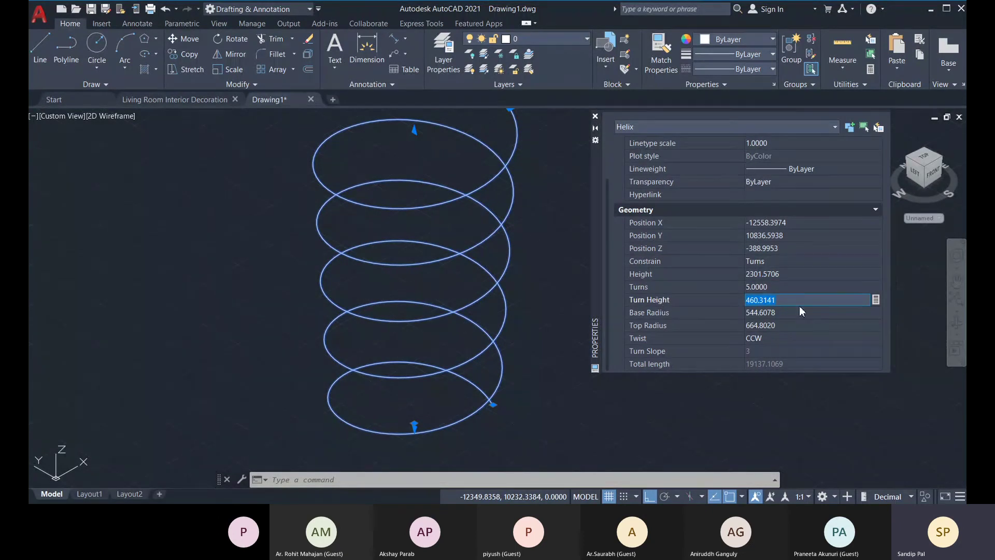
text(500)
key(Tab)
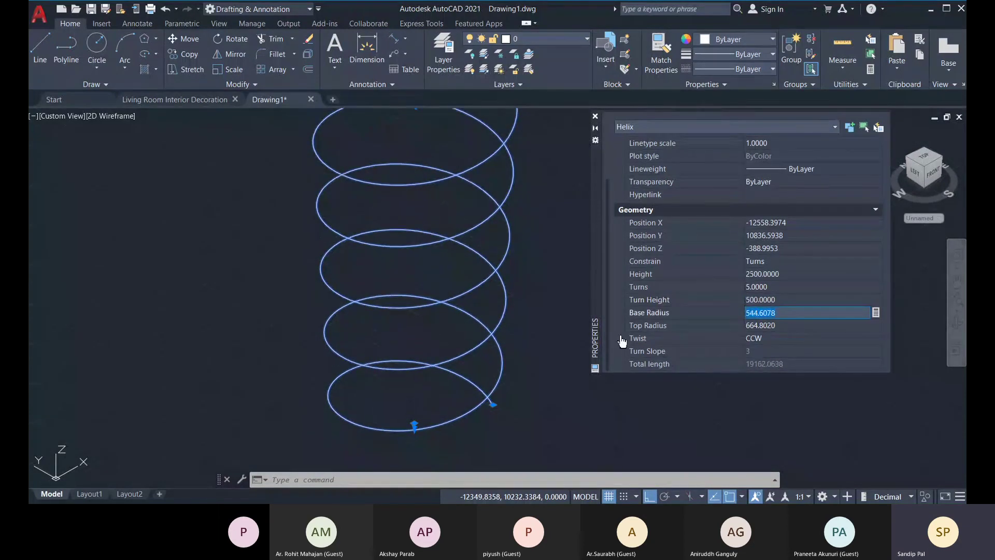
Step: Set the helix's top radius to 500 and its twist to CW, and close the properties
click(784, 326)
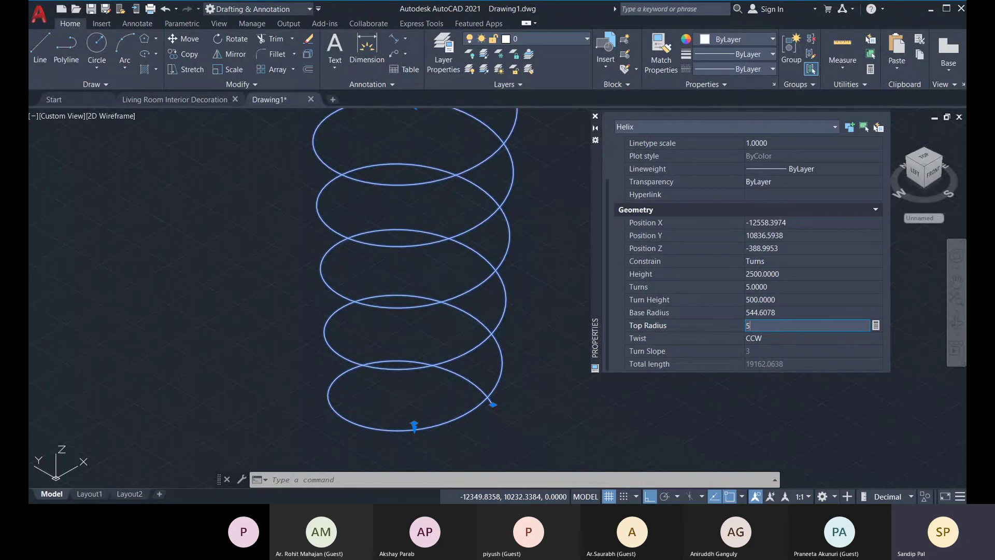
key(Tab)
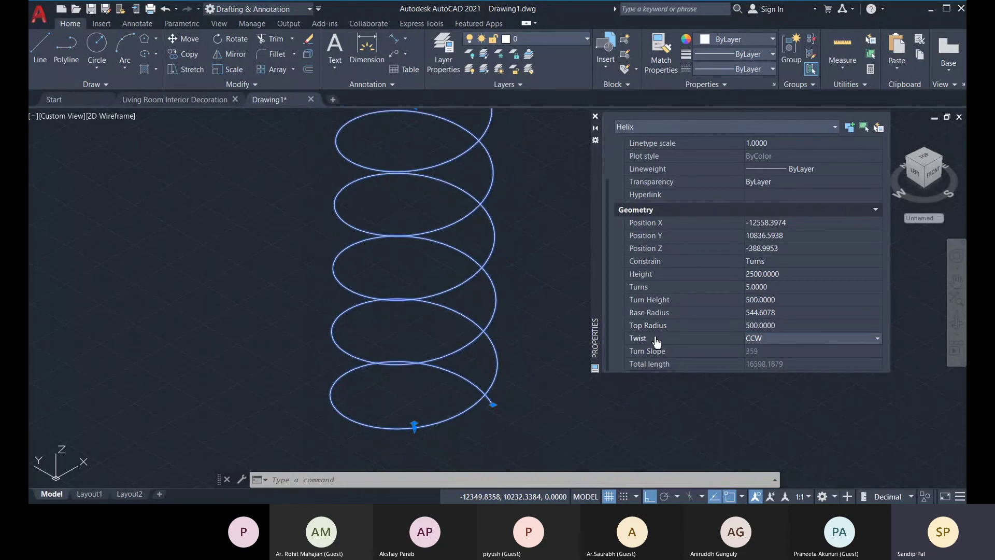
double_click(783, 338)
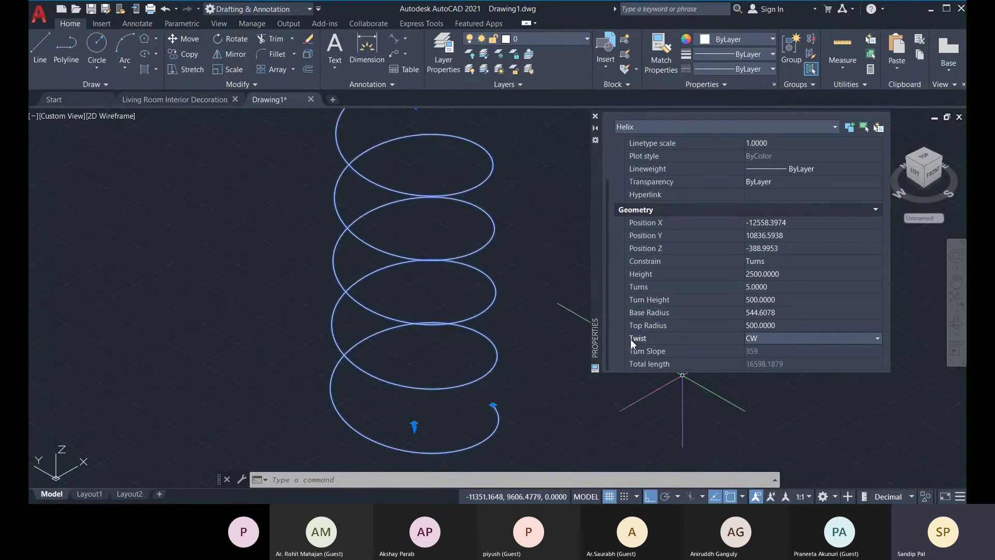
click(595, 116)
Step: Orbit around the reshaped helix and view it from the top
scroll(482, 288, down, 3)
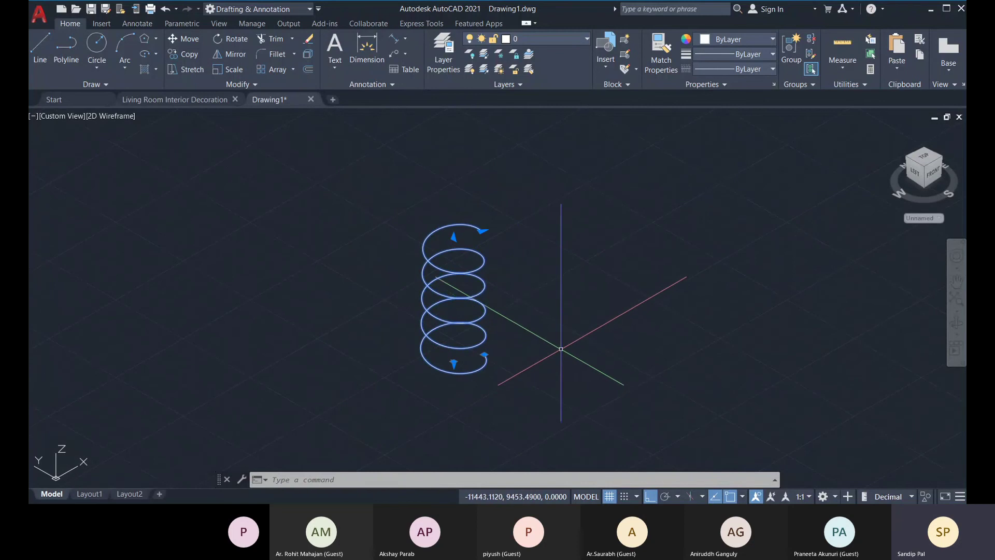
shift+middle_drag(539, 343, 489, 332)
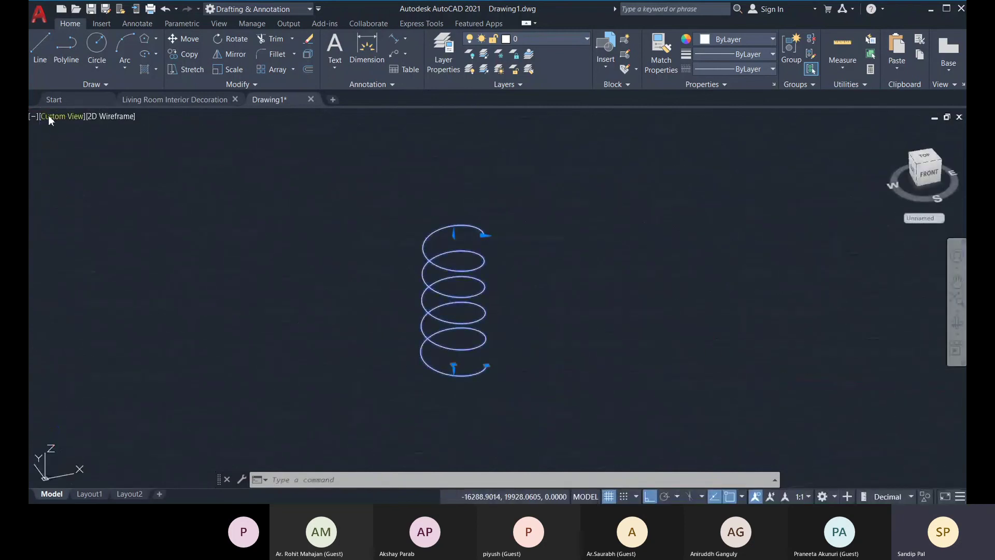
click(48, 115)
click(70, 139)
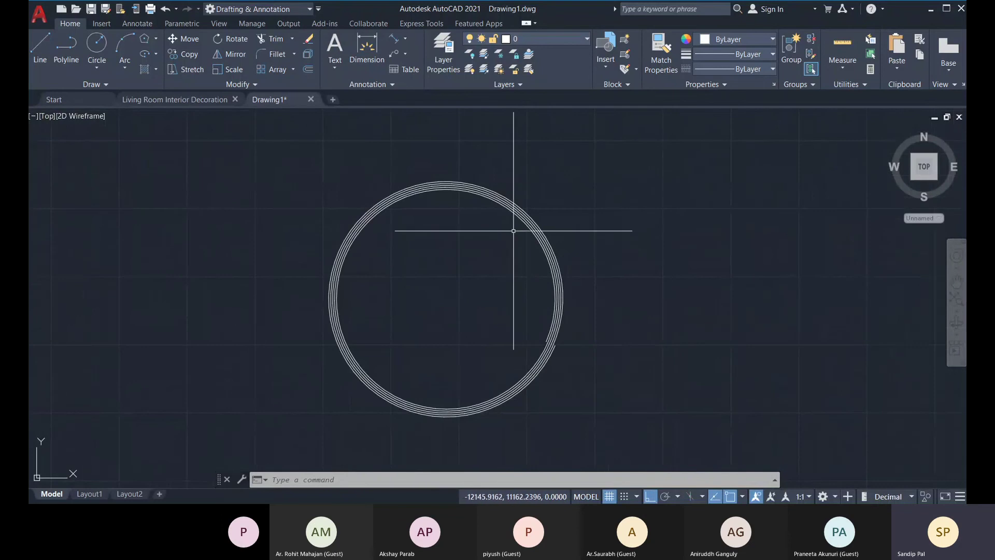
scroll(452, 312, down, 4)
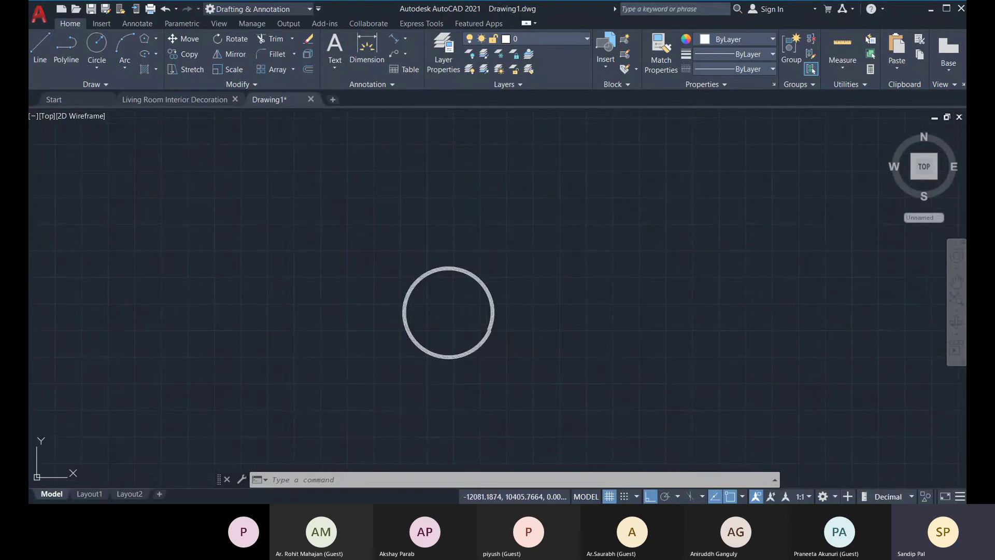
Step: Delete the helix and undo the deletion
click(297, 237)
key(Delete)
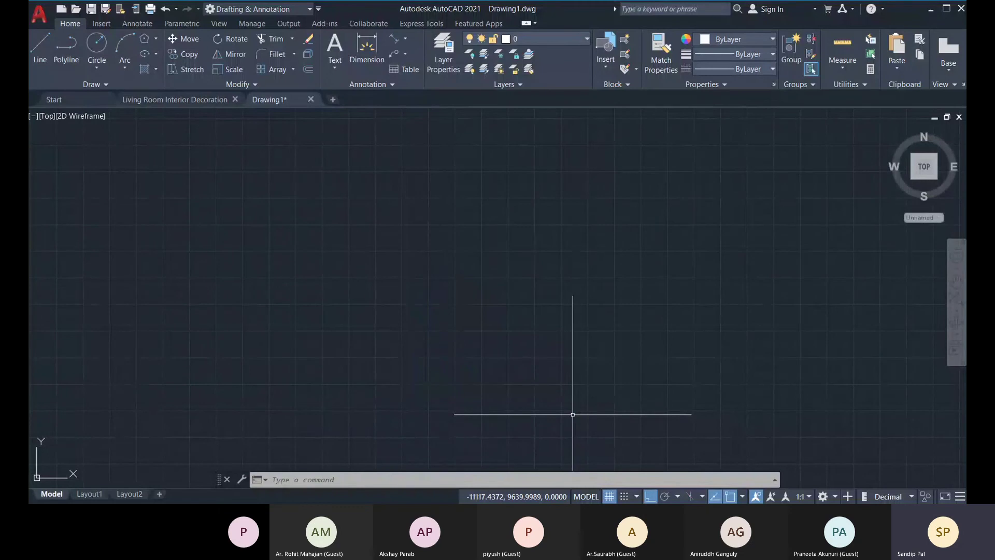
key(ctrl+z)
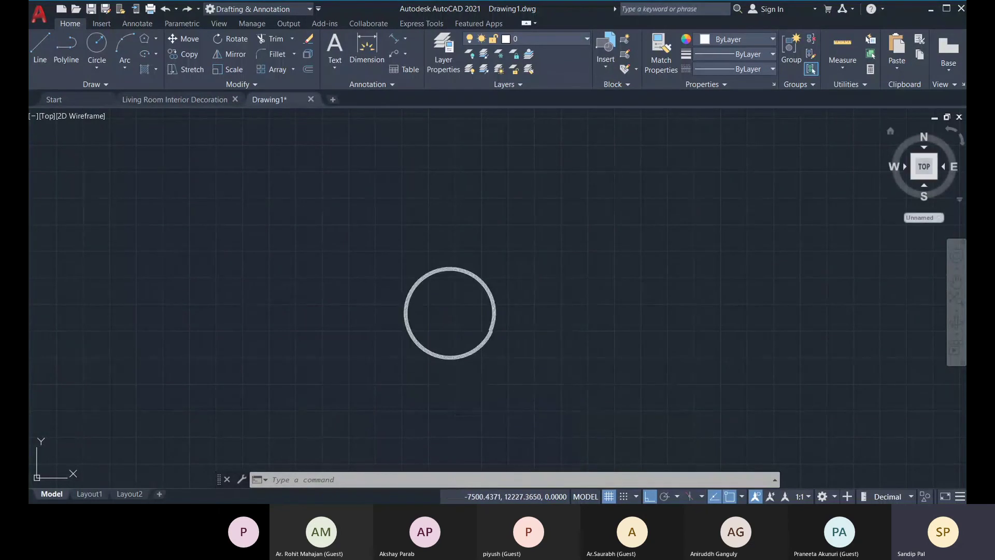
Step: Inspect the helix in the home isometric view, orbit it slightly, and return to the top view
click(889, 132)
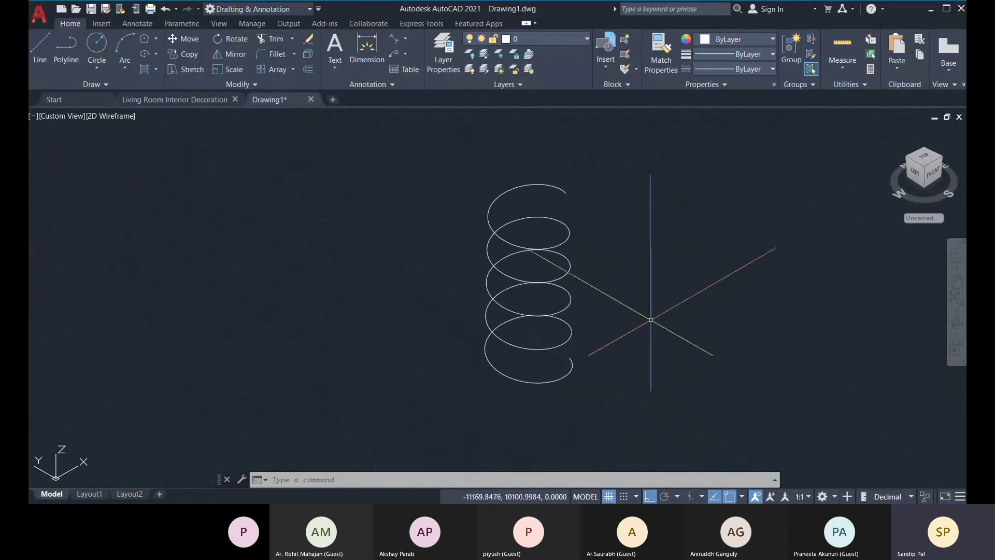
shift+middle_drag(636, 322, 600, 348)
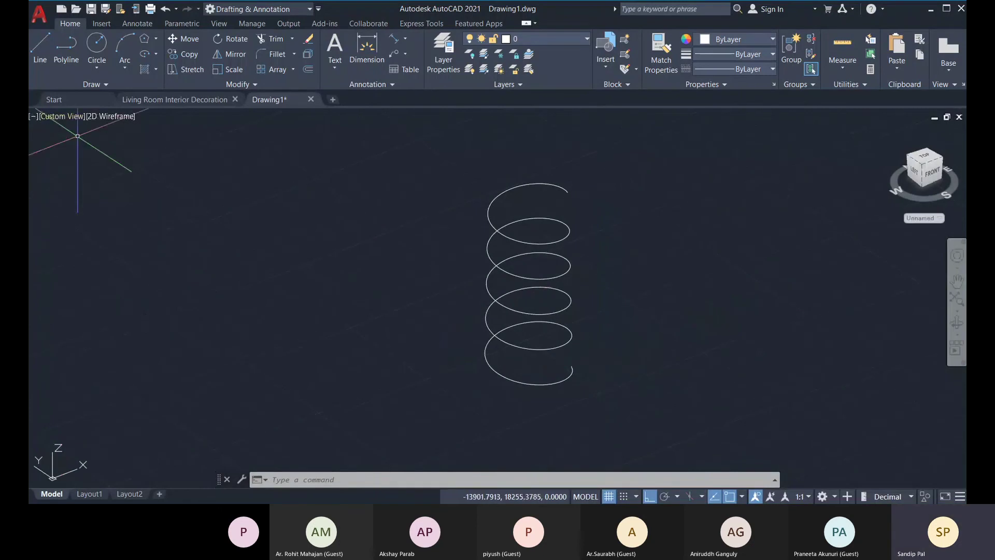
click(61, 116)
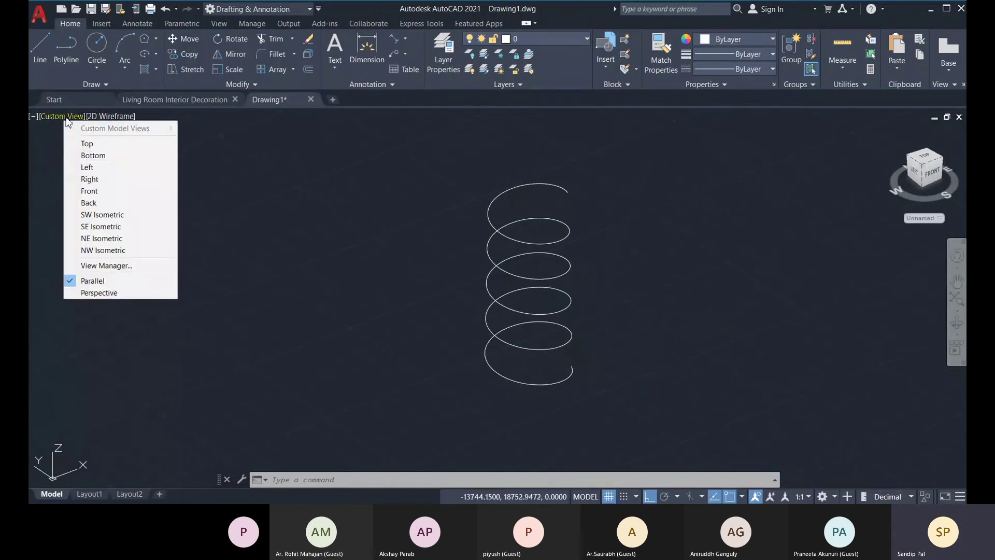
click(88, 145)
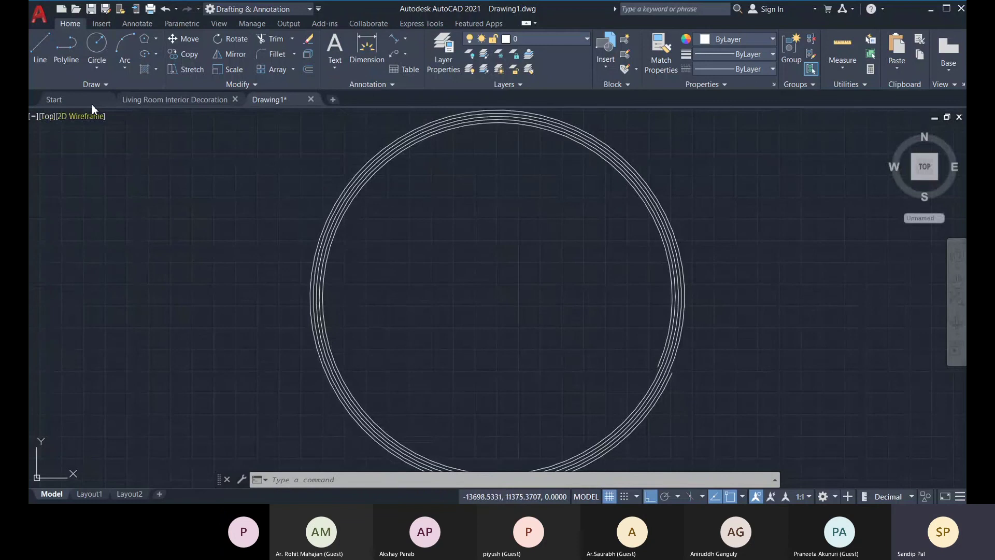
Step: Draw a donut with an inside diameter of 250 and an outside diameter of 500, centred inside the helix
click(72, 84)
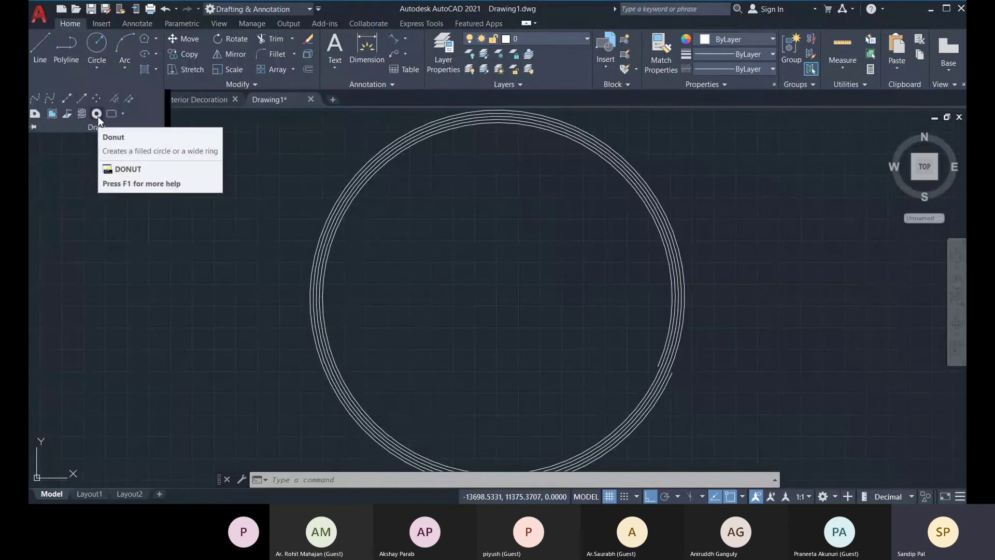
click(97, 114)
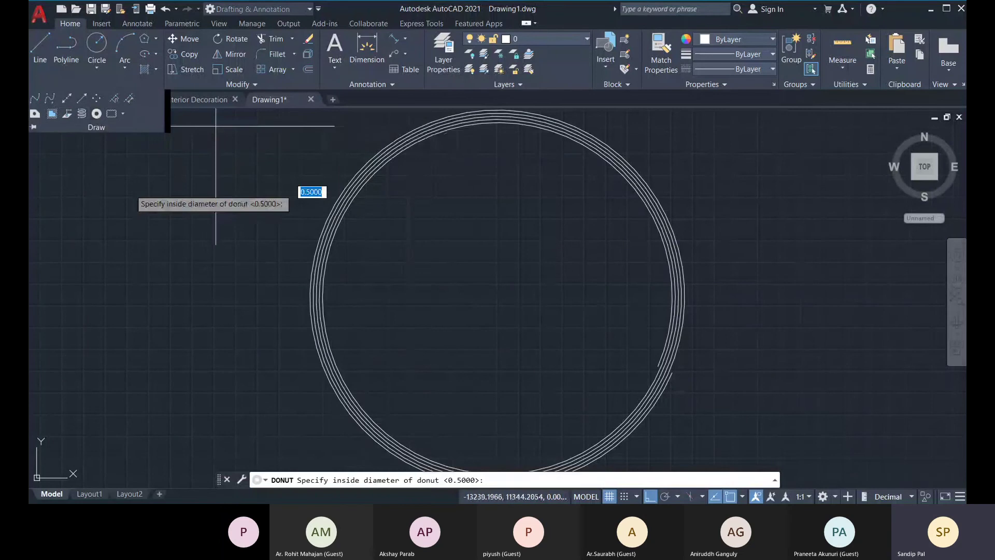
middle_drag(430, 233, 430, 244)
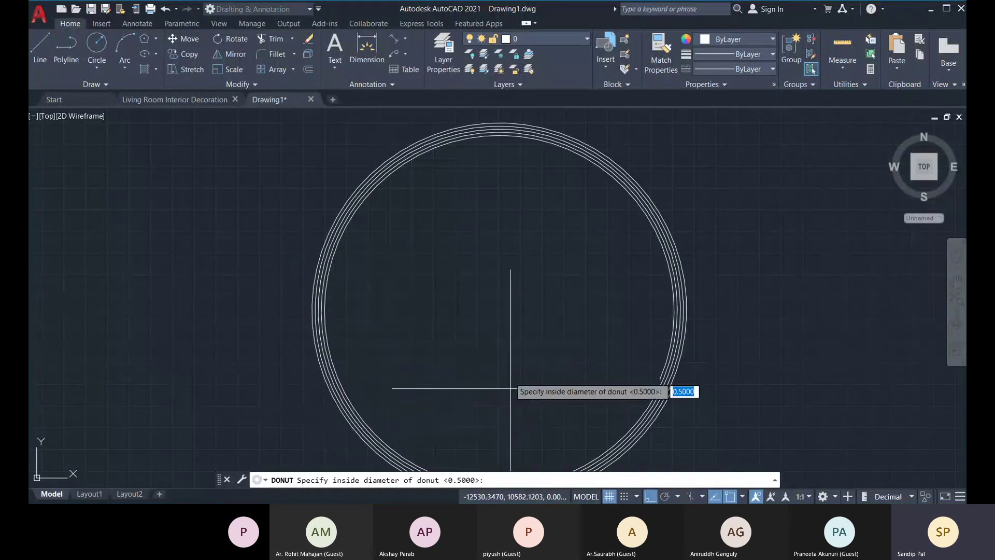
middle_drag(455, 315, 467, 306)
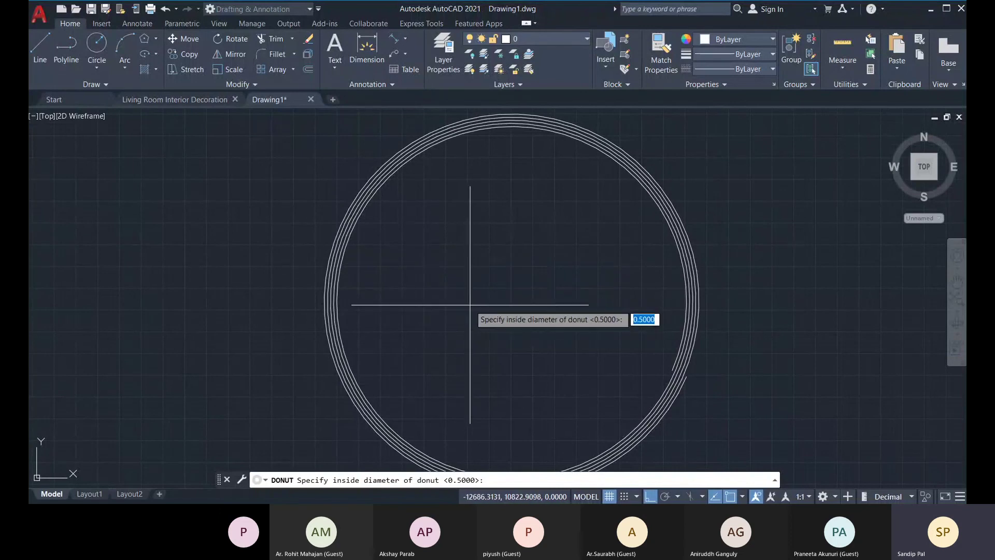
click(510, 293)
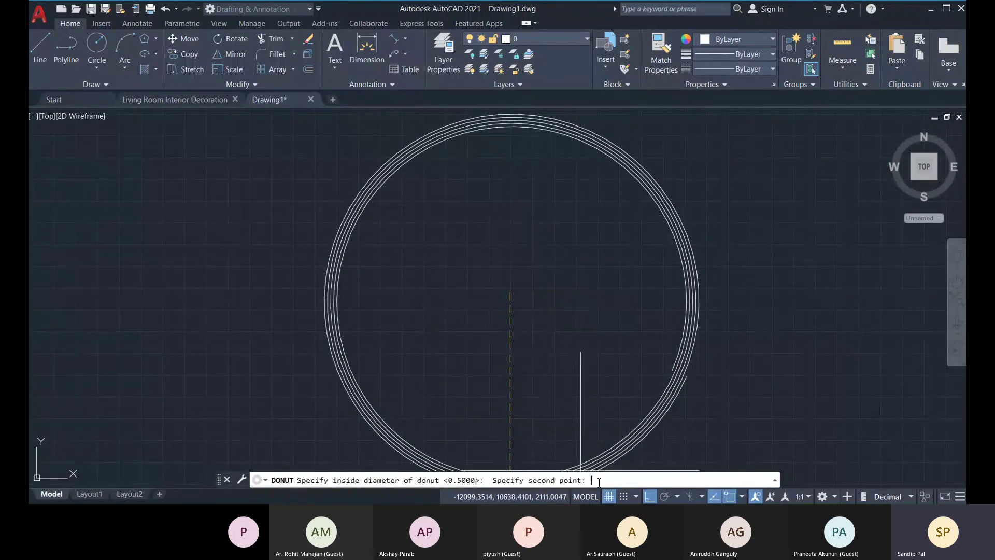
text(25)
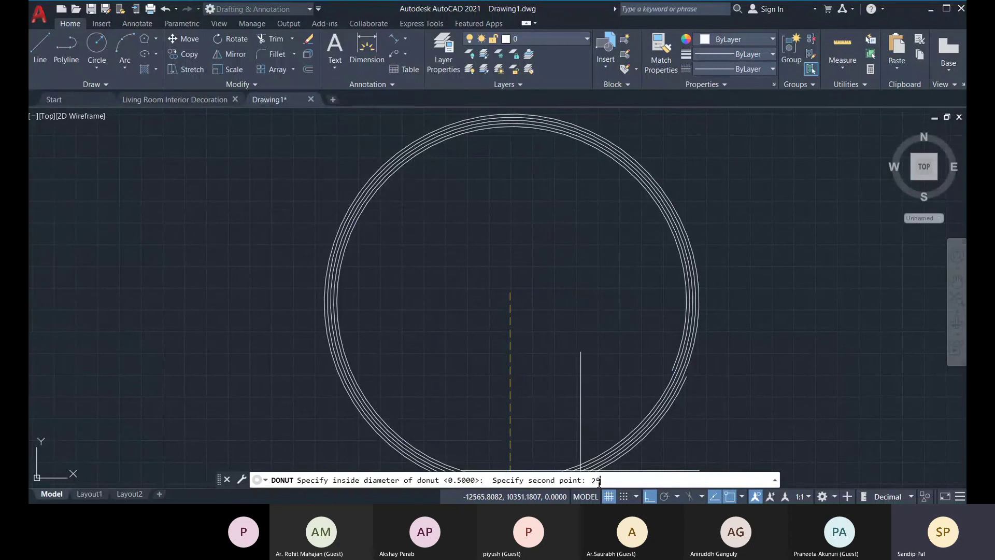
text(0)
key(Return)
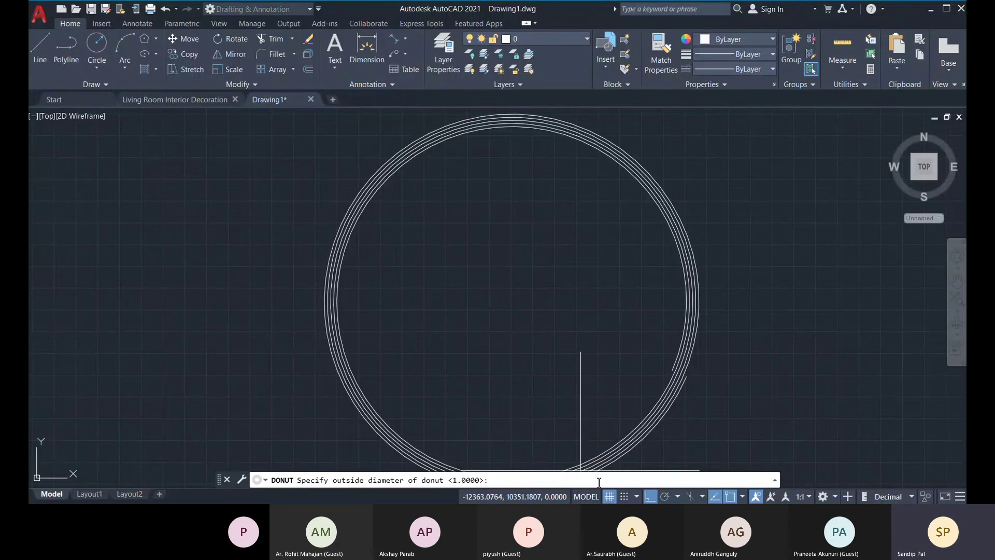
text(500)
key(Return)
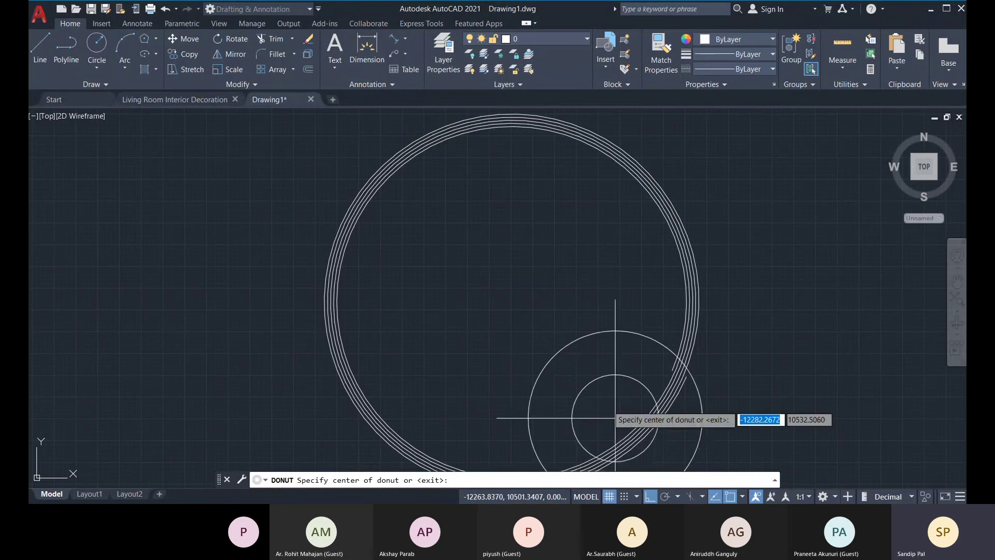
click(520, 331)
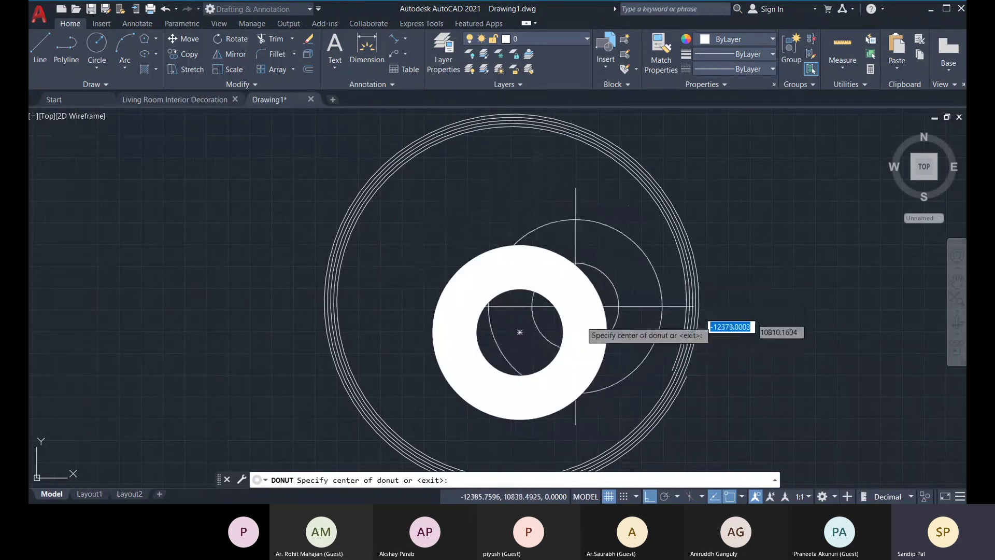
key(Return)
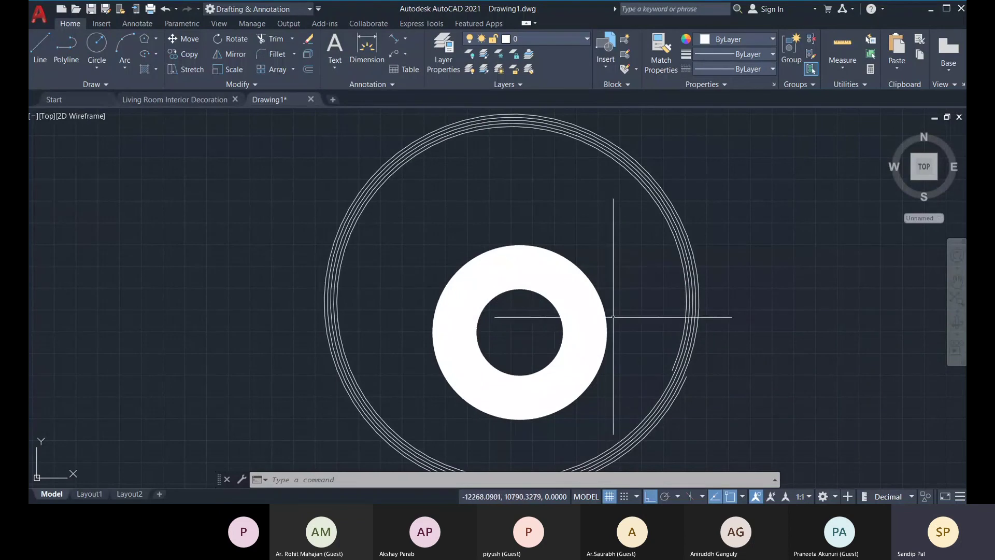
Step: Turn the drawing's fill mode off with the FILL command
scroll(488, 289, up, 1)
scroll(416, 284, down, 1)
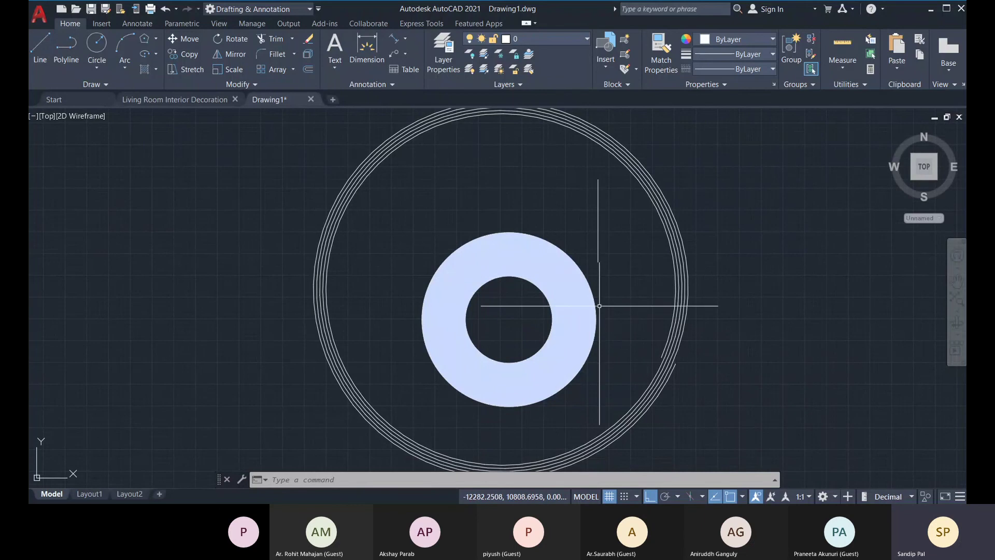
scroll(443, 293, down, 2)
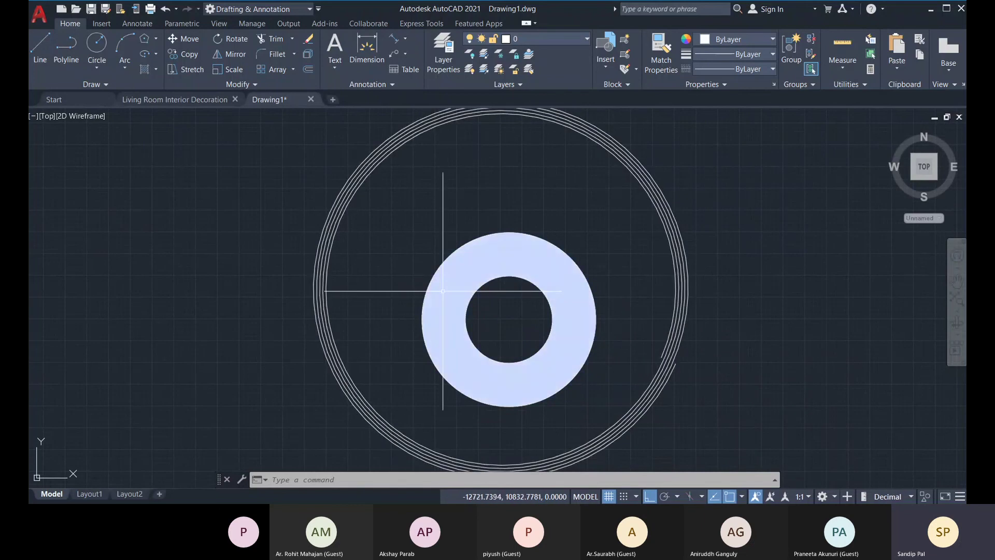
scroll(452, 294, down, 5)
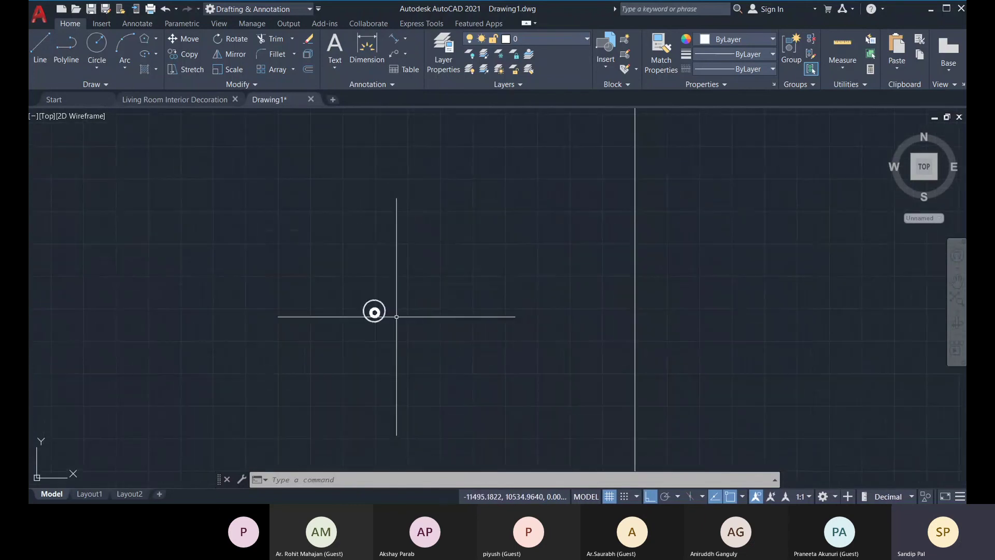
scroll(393, 289, up, 6)
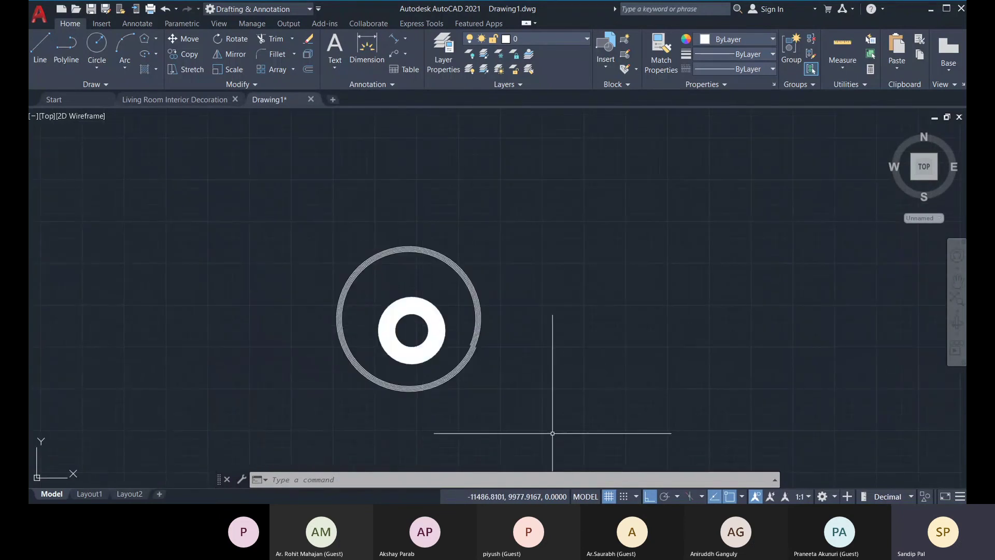
text(FILL)
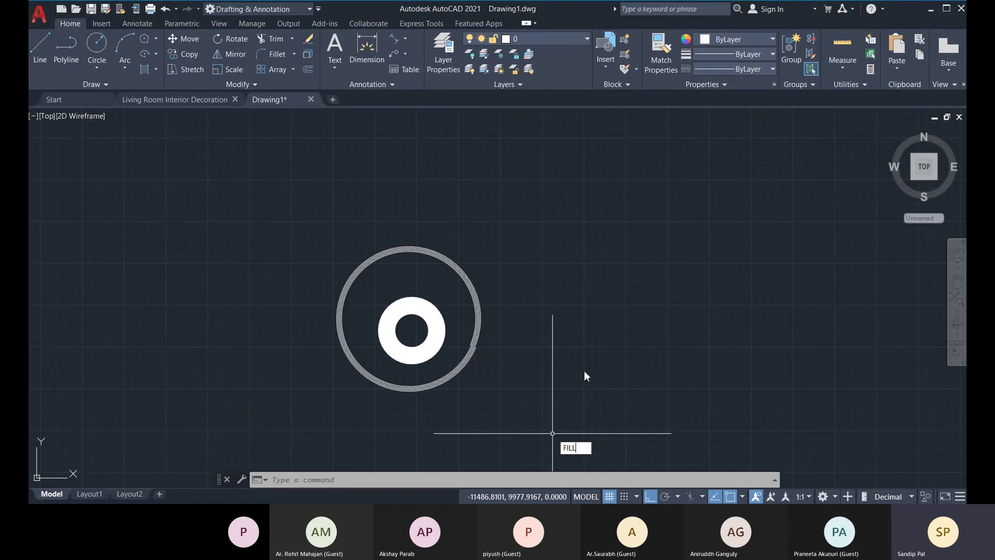
key(Return)
click(611, 409)
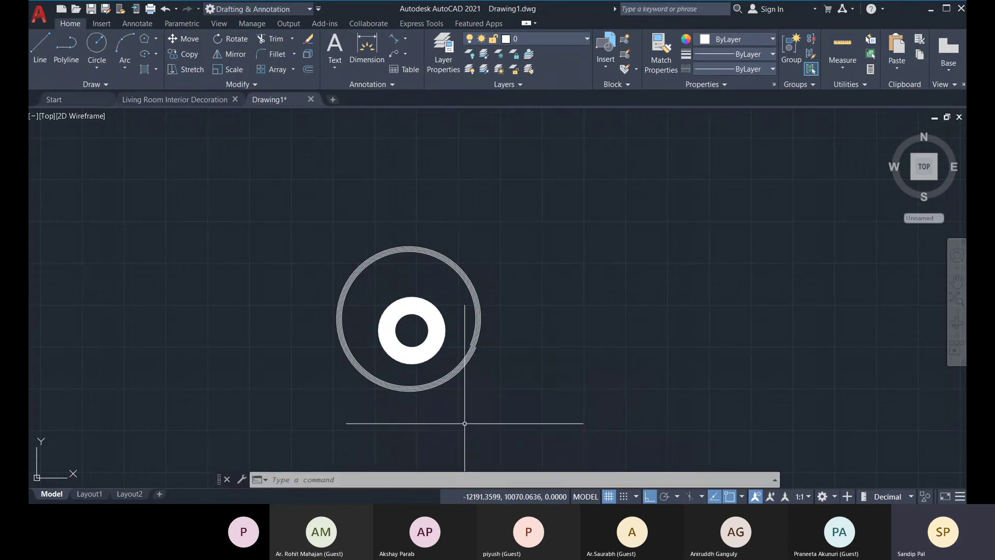
Step: Regenerate the model and examine the donut without its solid fill
middle_drag(475, 422, 505, 415)
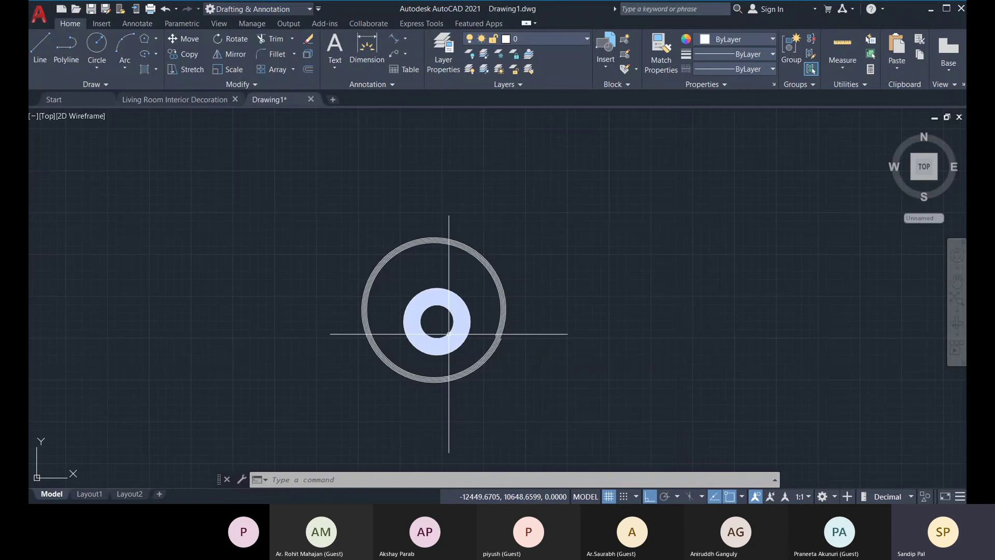
scroll(449, 334, up, 4)
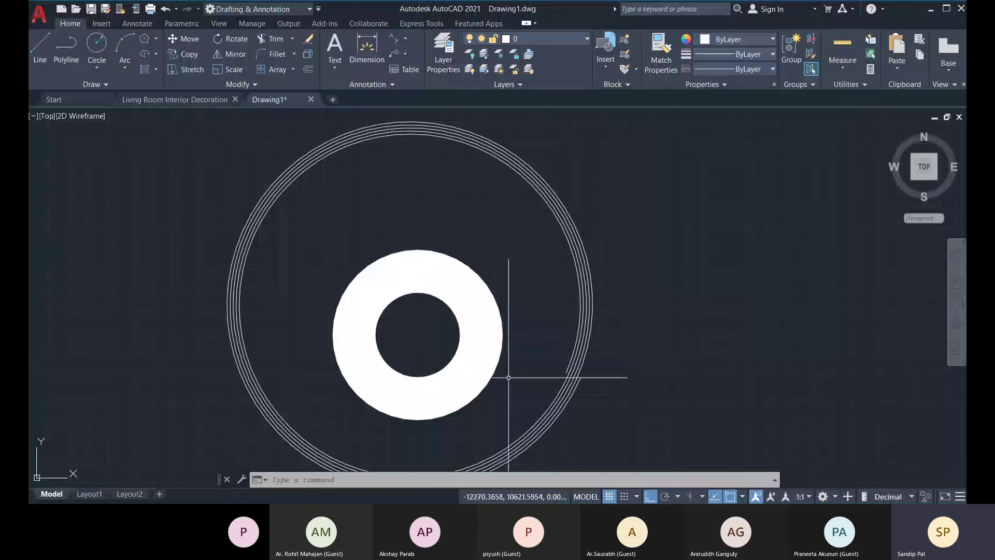
text(r)
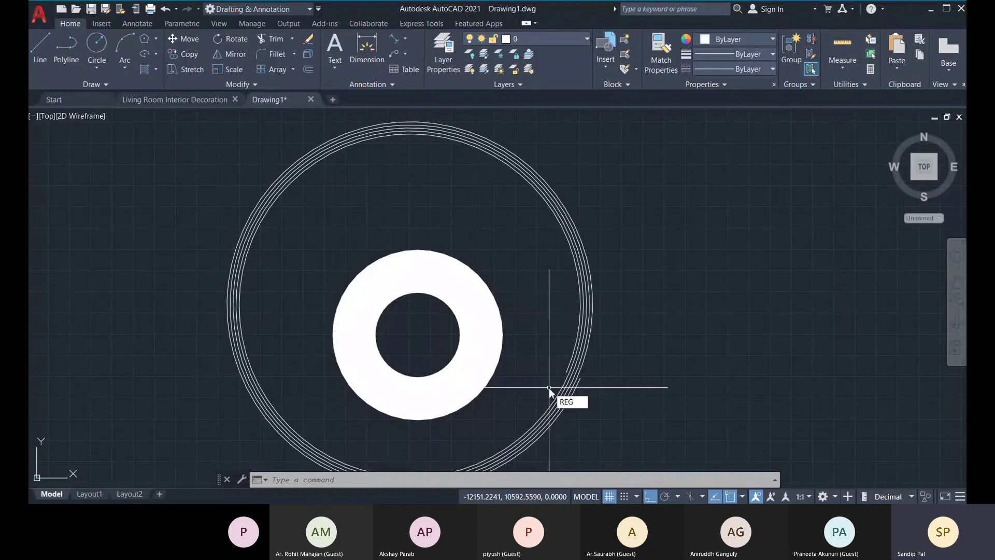
text(EGEN)
key(Return)
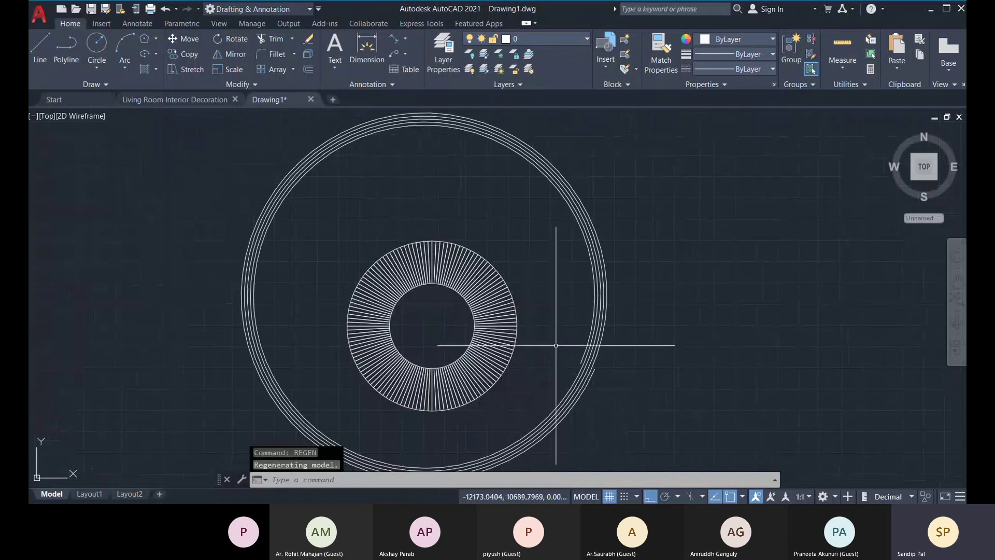
scroll(534, 340, up, 3)
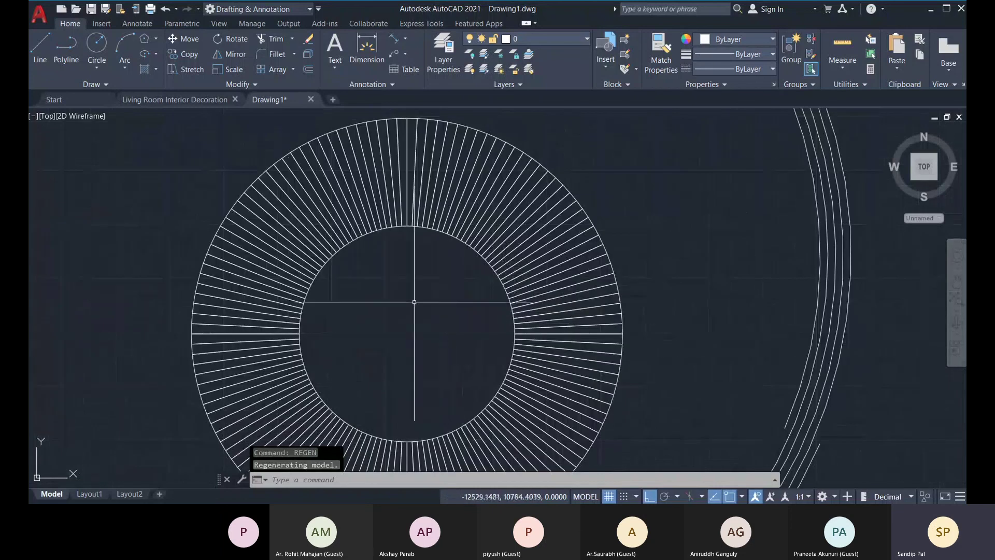
middle_drag(417, 324, 431, 310)
middle_drag(451, 358, 459, 312)
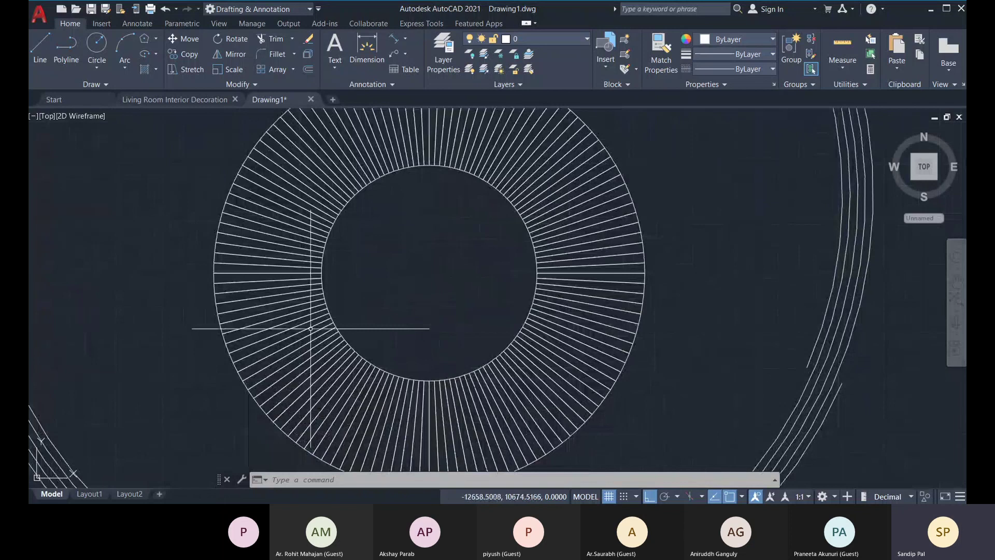
scroll(310, 329, down, 3)
mouse_move(459, 270)
middle_down()
mouse_move(494, 258)
mouse_move(514, 282)
middle_up()
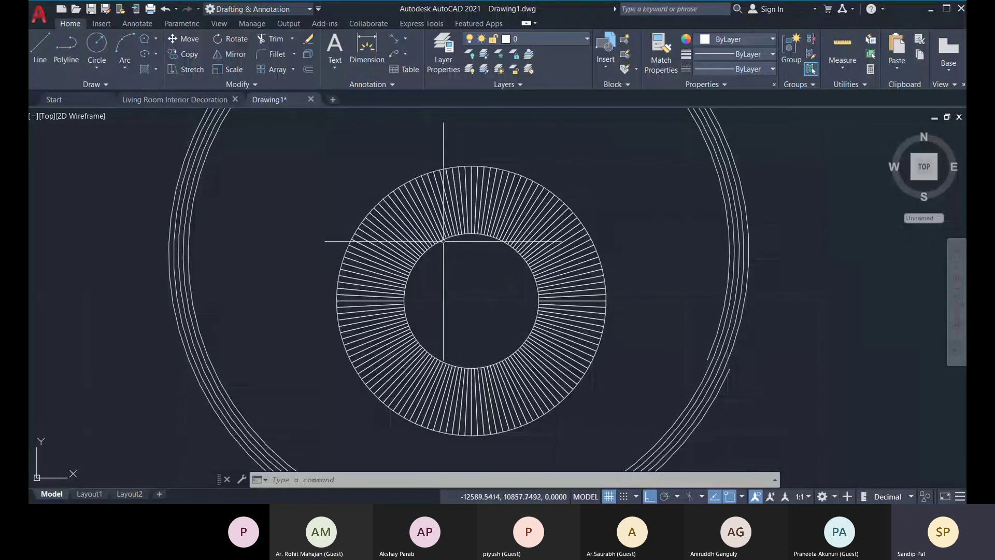
Step: Explode the donut inside the helix
scroll(443, 241, up, 2)
click(388, 336)
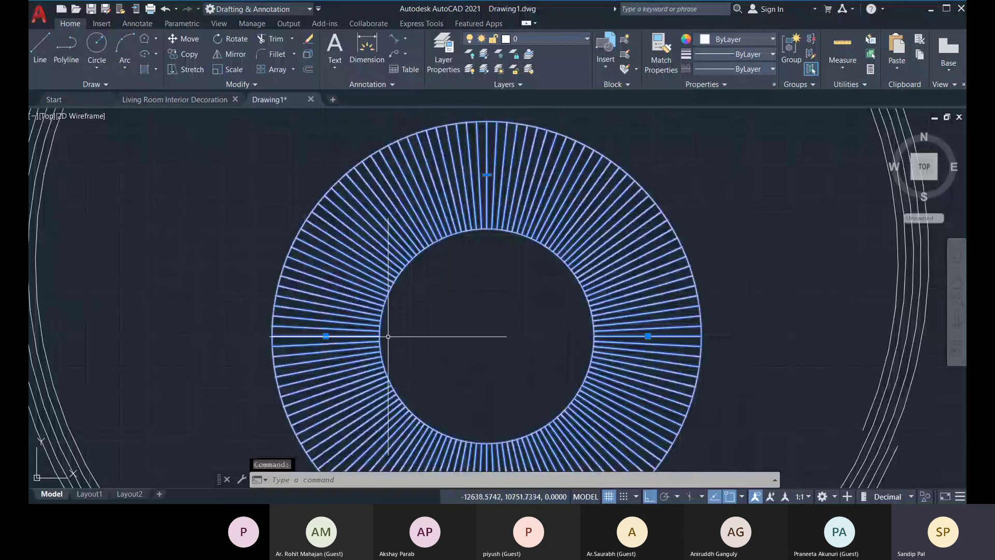
click(308, 54)
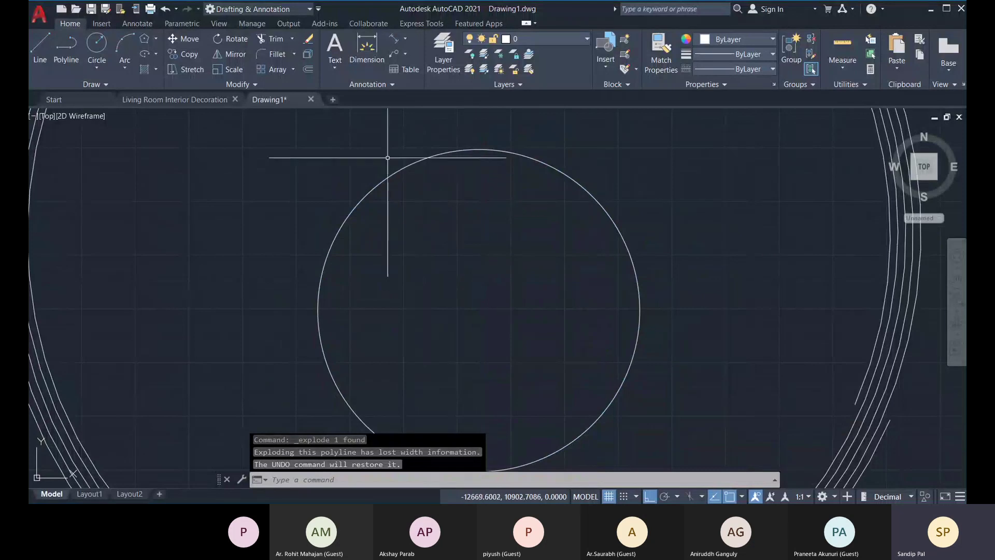
middle_drag(489, 326, 487, 322)
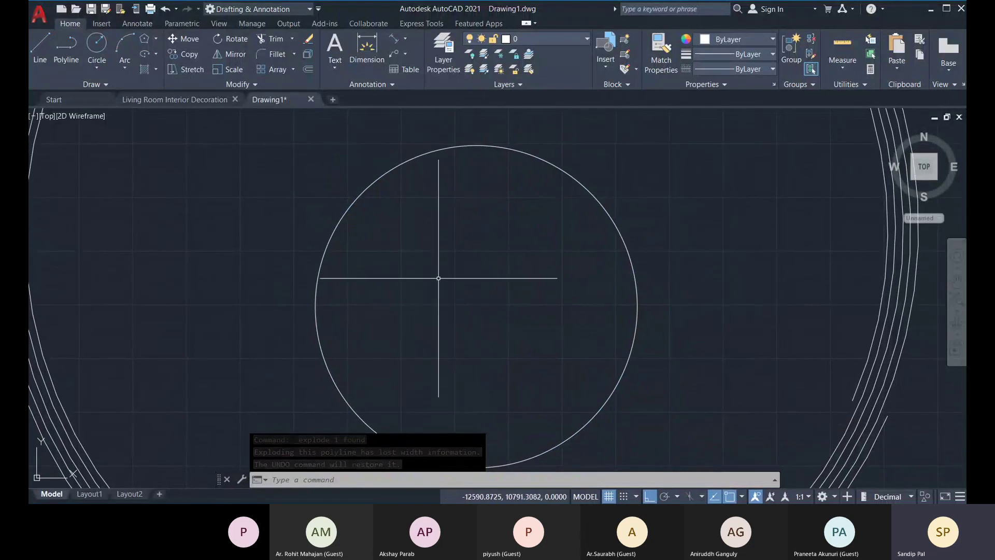
Step: Select the arcs of the exploded donut to inspect them, clear the selection, and undo the explode
click(367, 191)
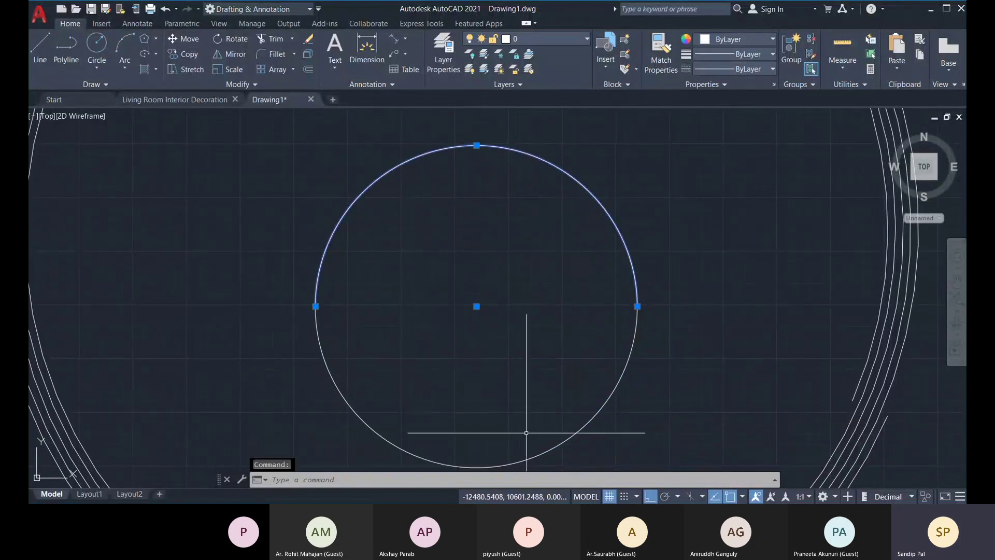
middle_drag(539, 440, 537, 426)
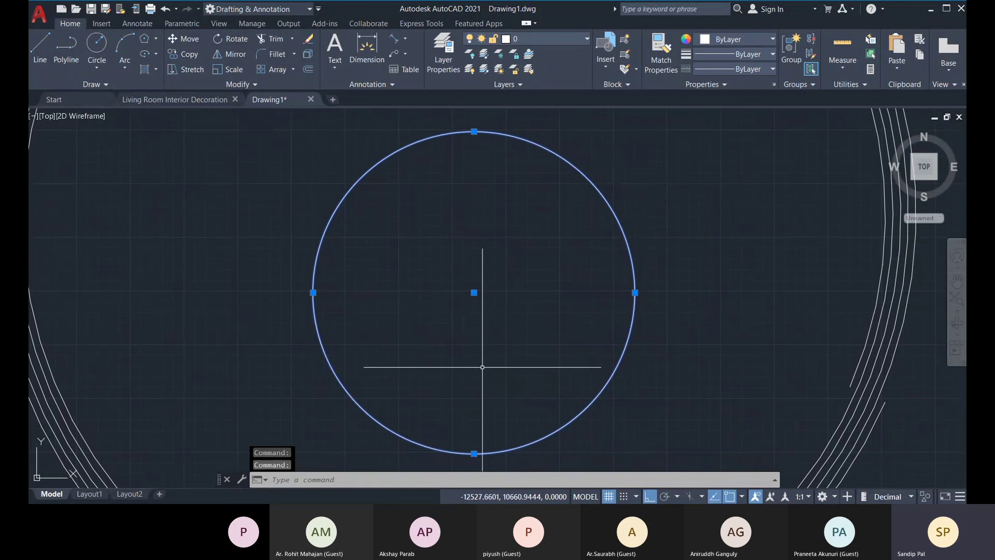
key(Escape)
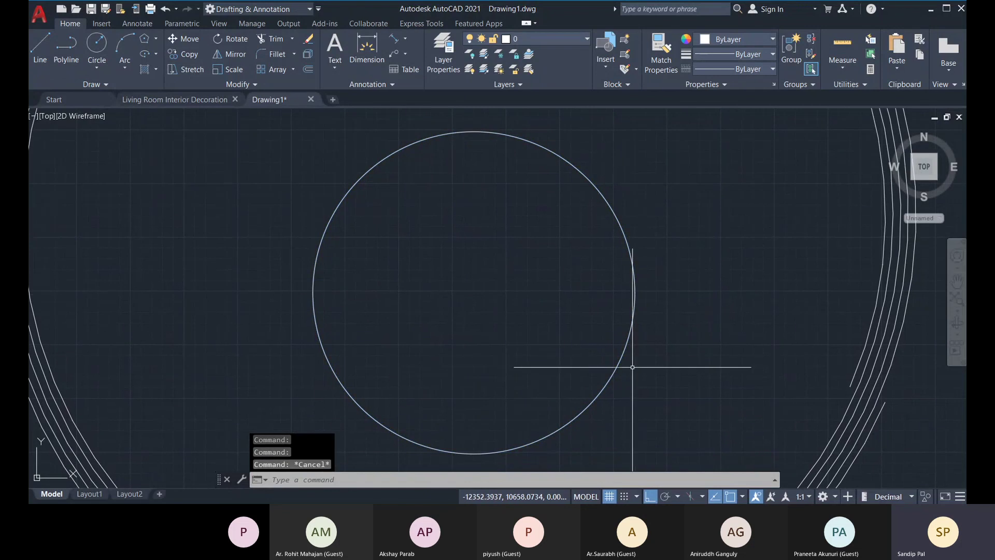
click(490, 130)
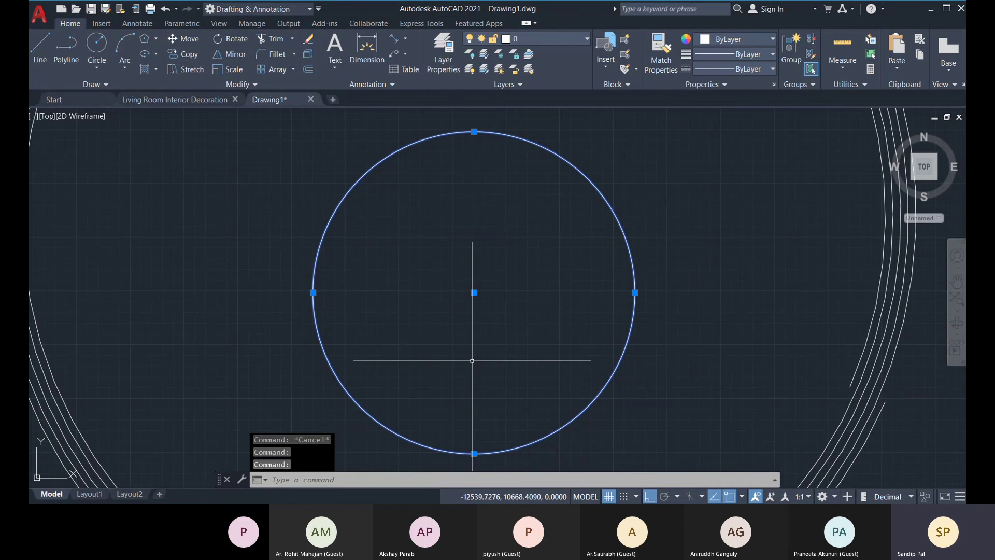
key(Escape)
key(ctrl+z)
key(ctrl+z)
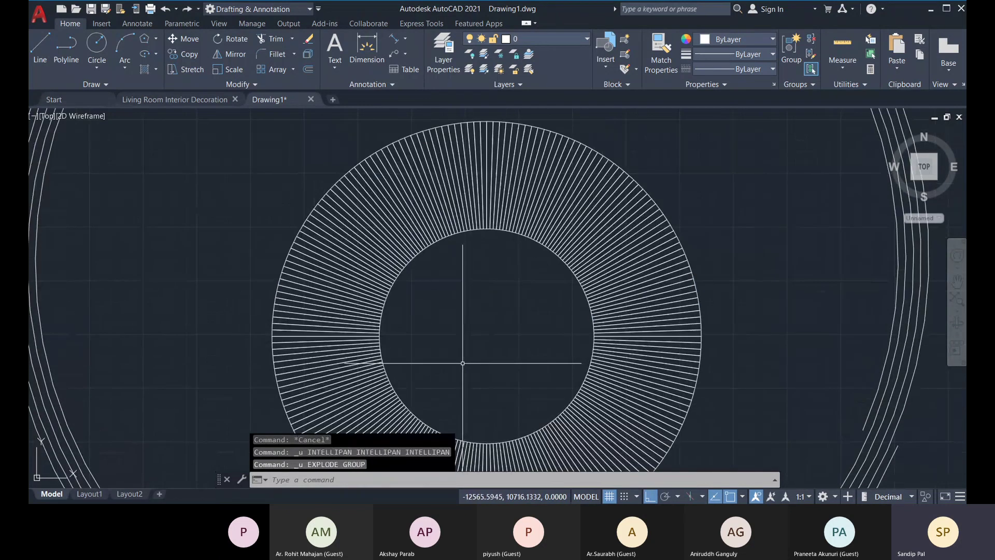
Step: Inspect the donut's general and geometry properties, close the properties, and clear the selection
scroll(462, 363, down, 2)
click(572, 381)
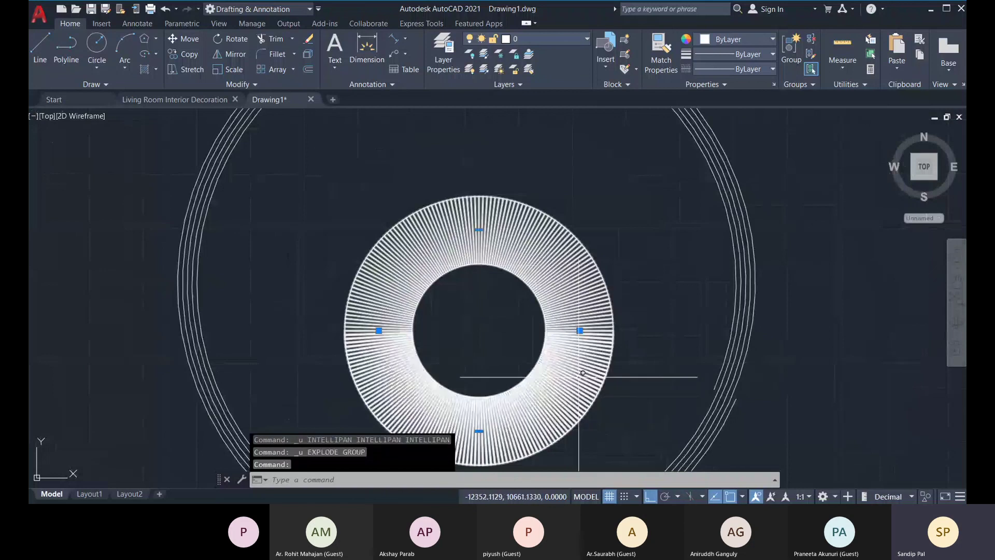
key(ctrl+1)
scroll(698, 349, down, 3)
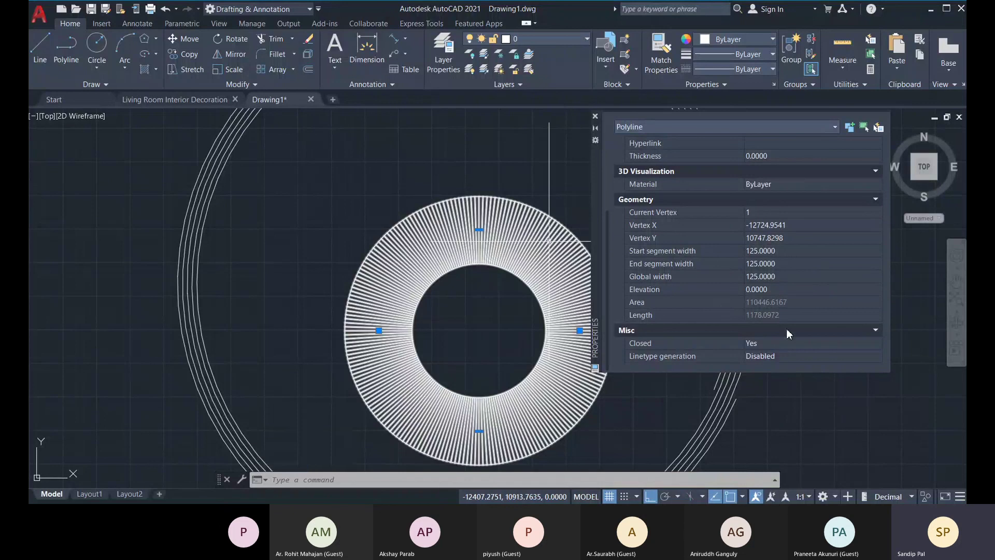
scroll(793, 324, up, 3)
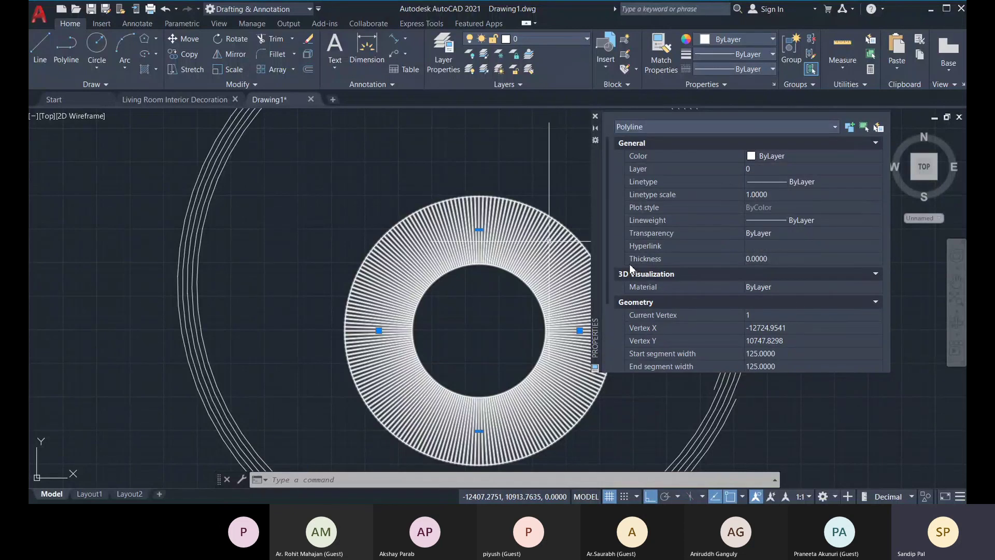
key(ctrl+1)
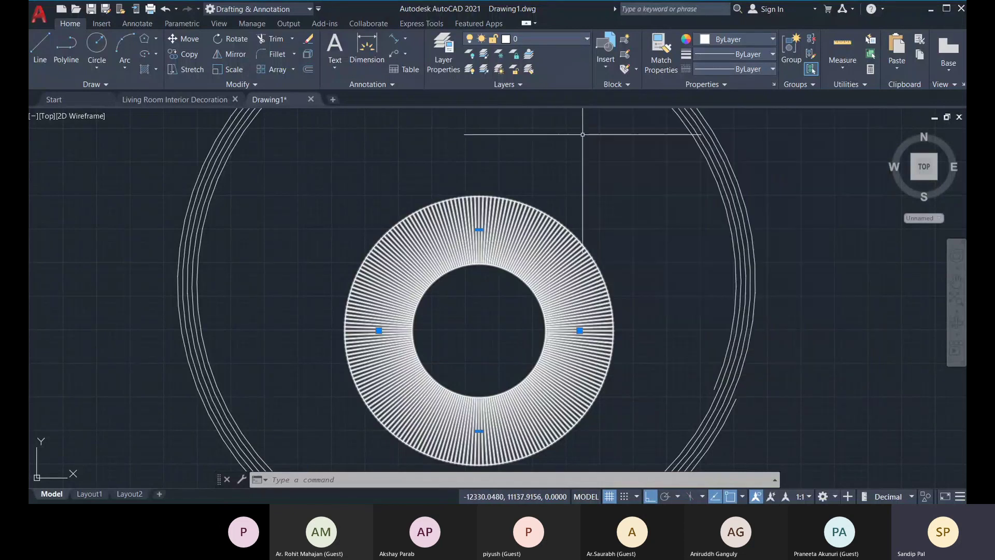
key(Escape)
key(Escape)
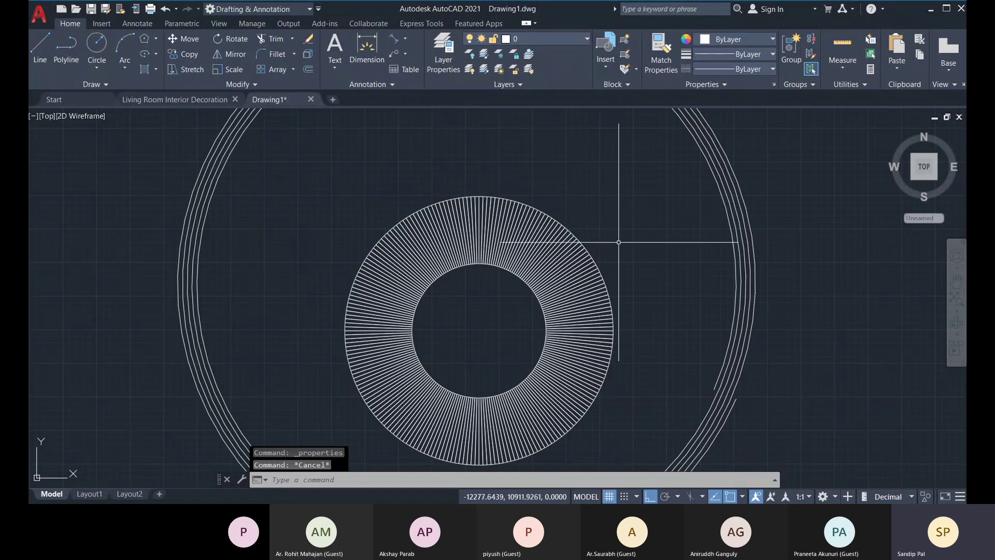
Step: Delete the donut and the helix together with a selection window around both
scroll(618, 242, down, 2)
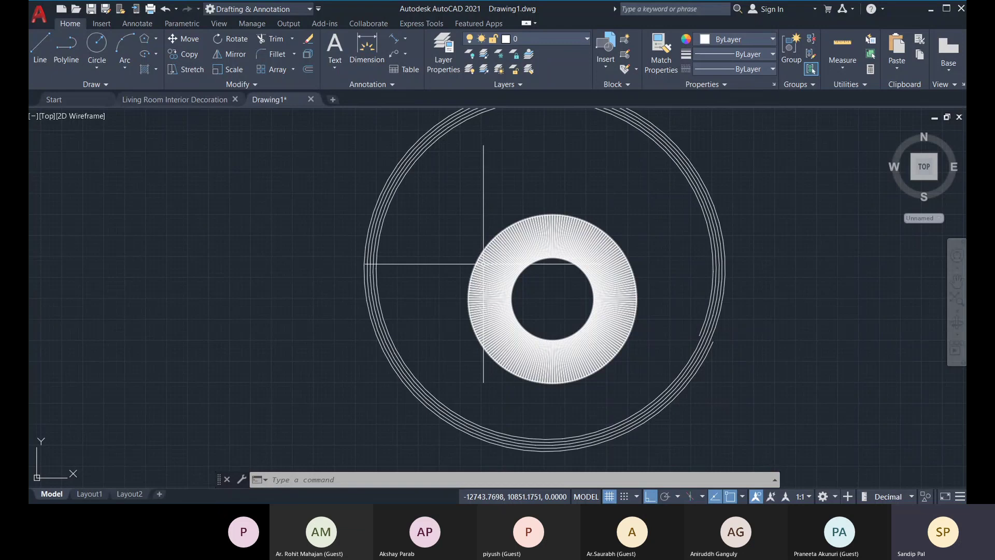
scroll(529, 149, down, 3)
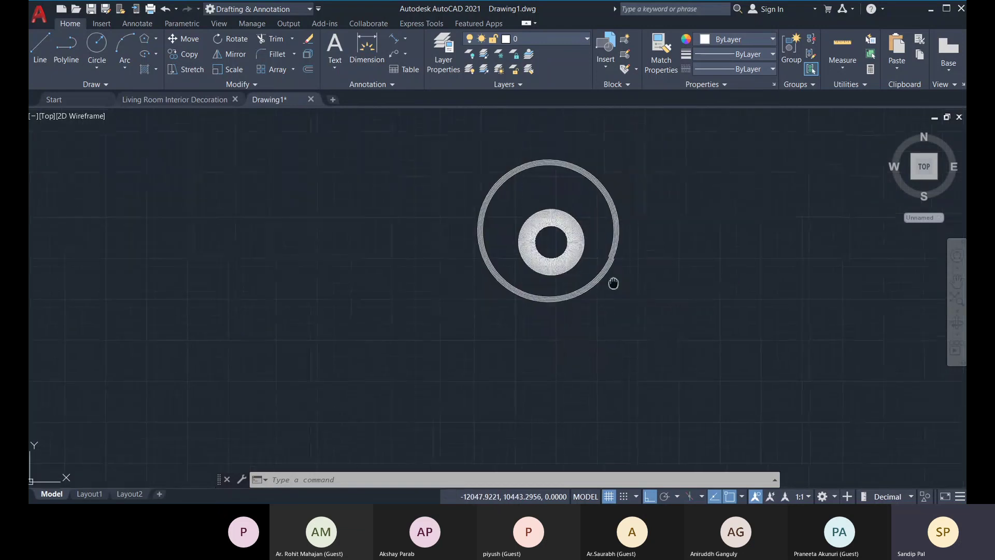
click(308, 182)
click(598, 454)
key(Delete)
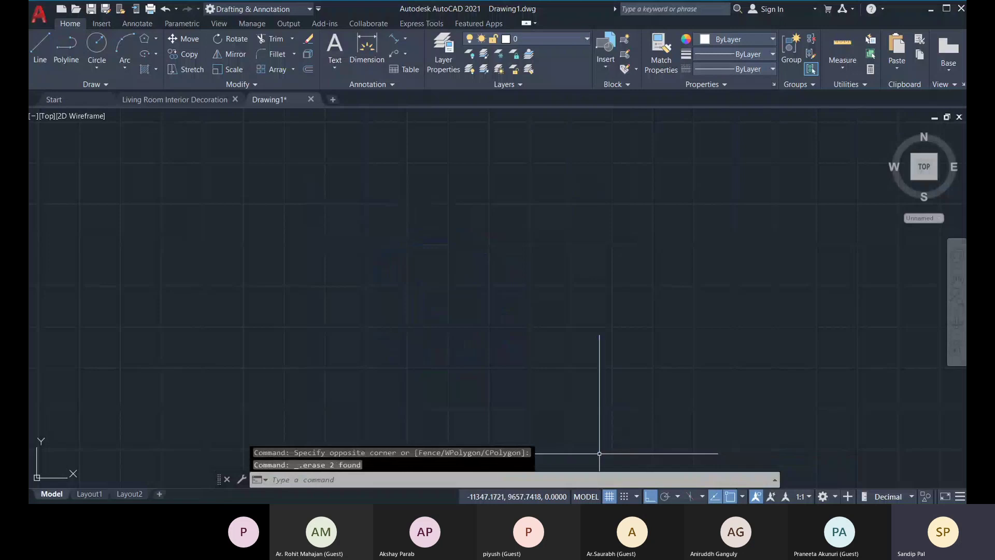